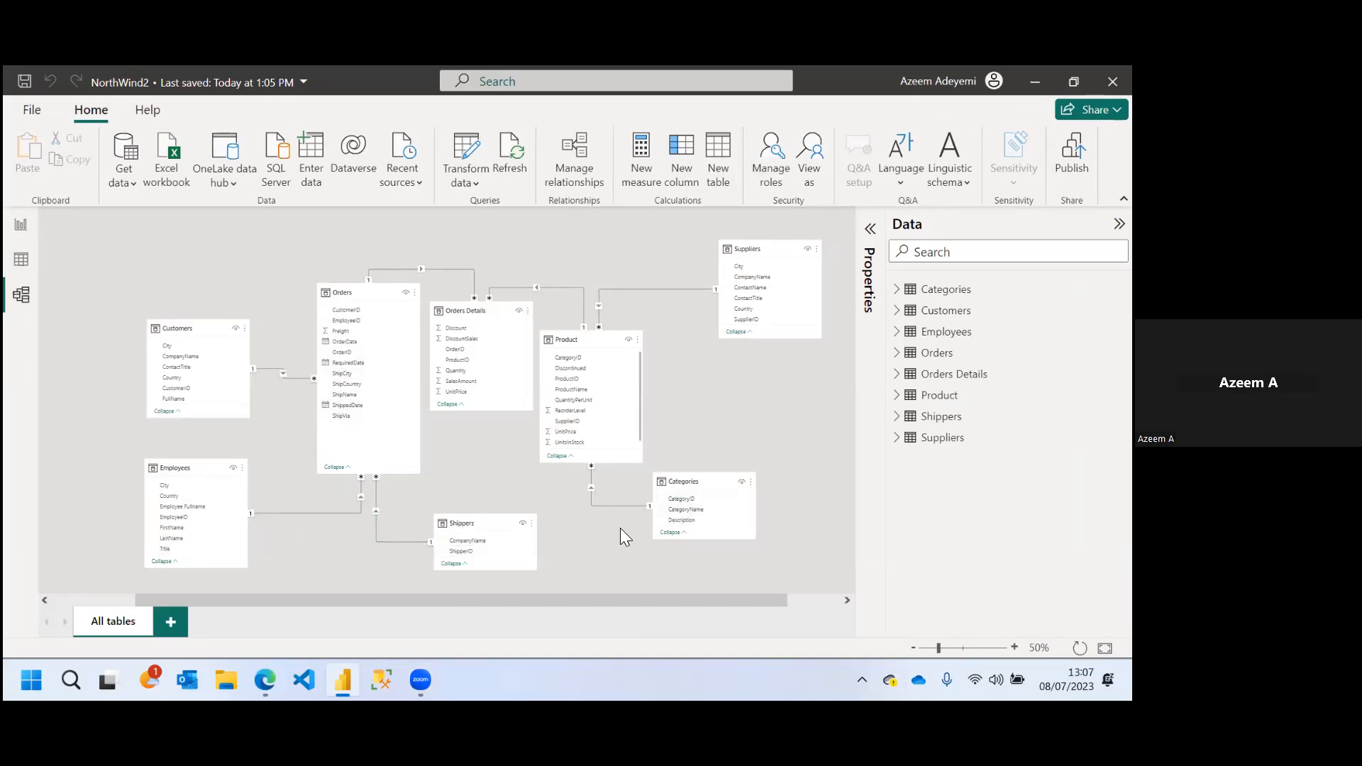
pyautogui.hscroll(2, 621, 528)
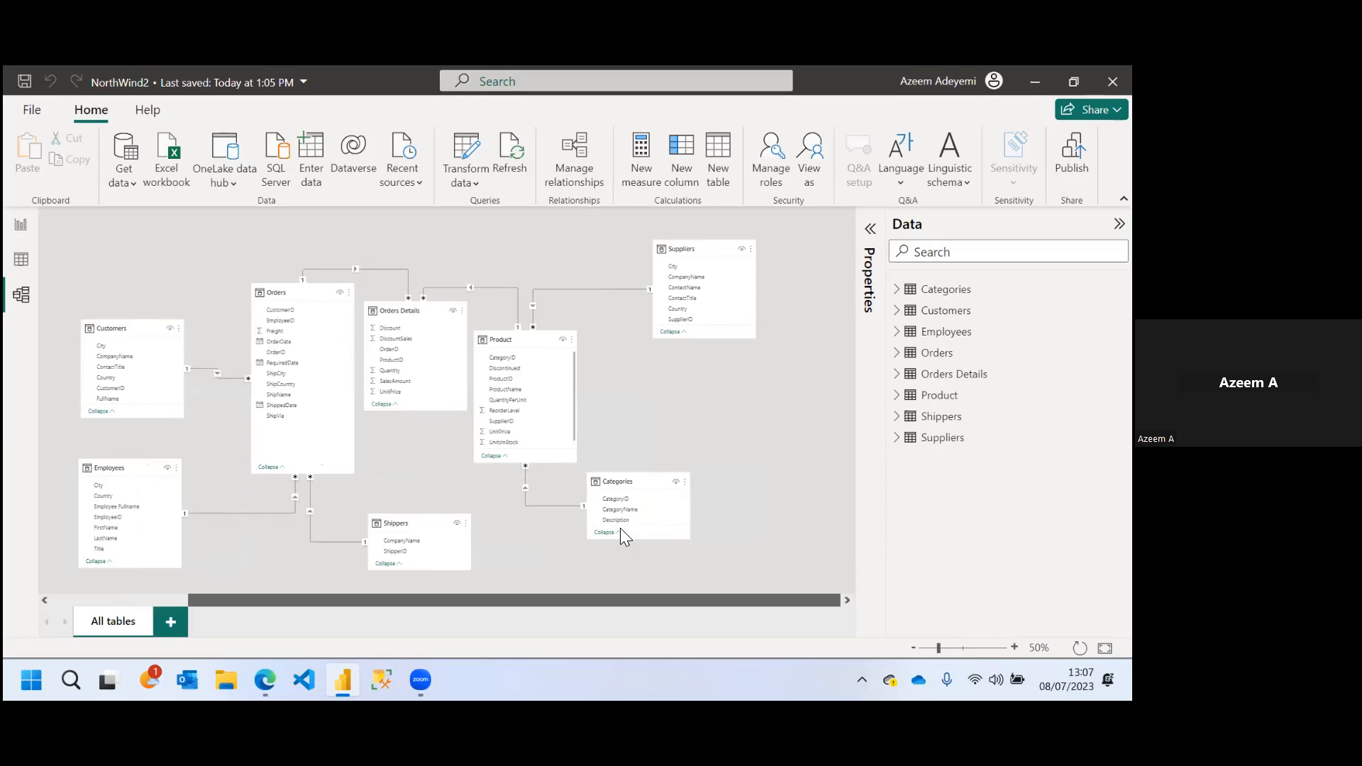
pyautogui.hscroll(-4, 622, 533)
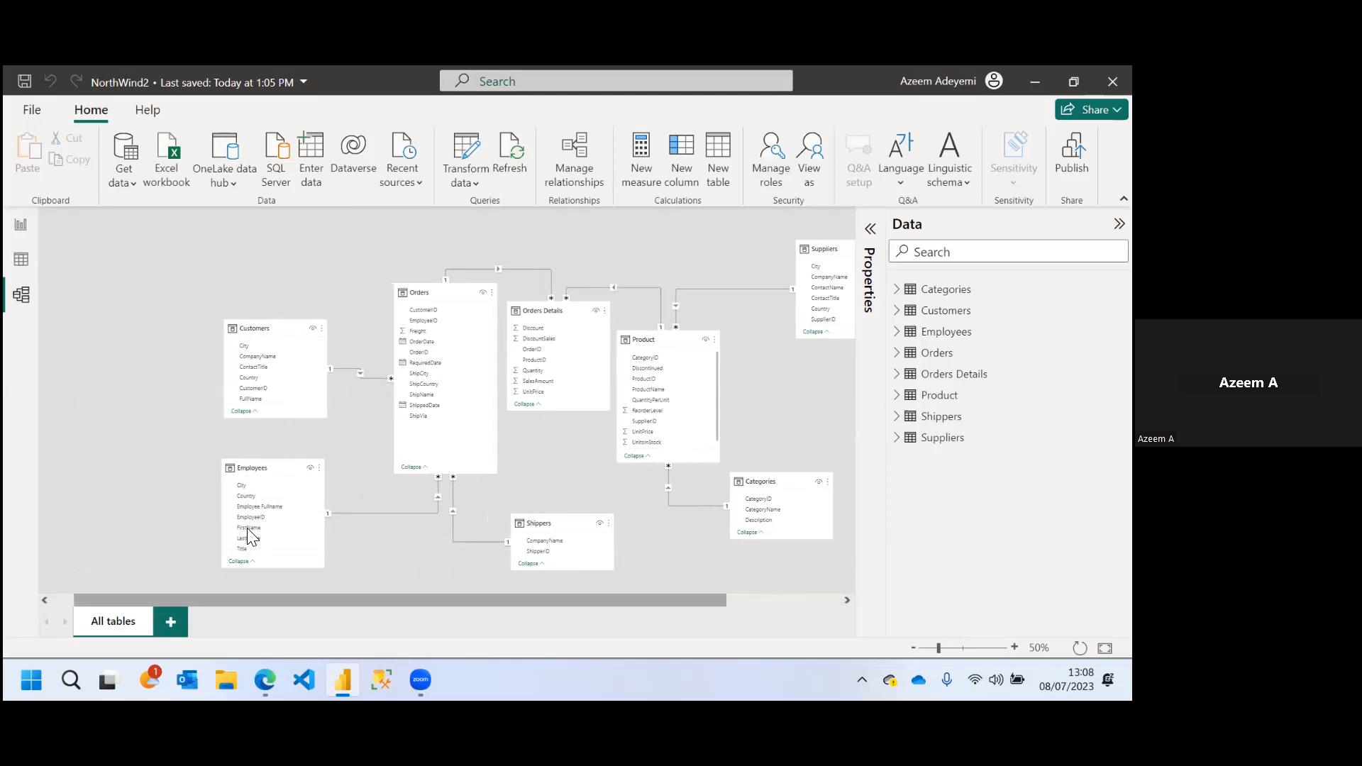
pyautogui.hscroll(5, 247, 528)
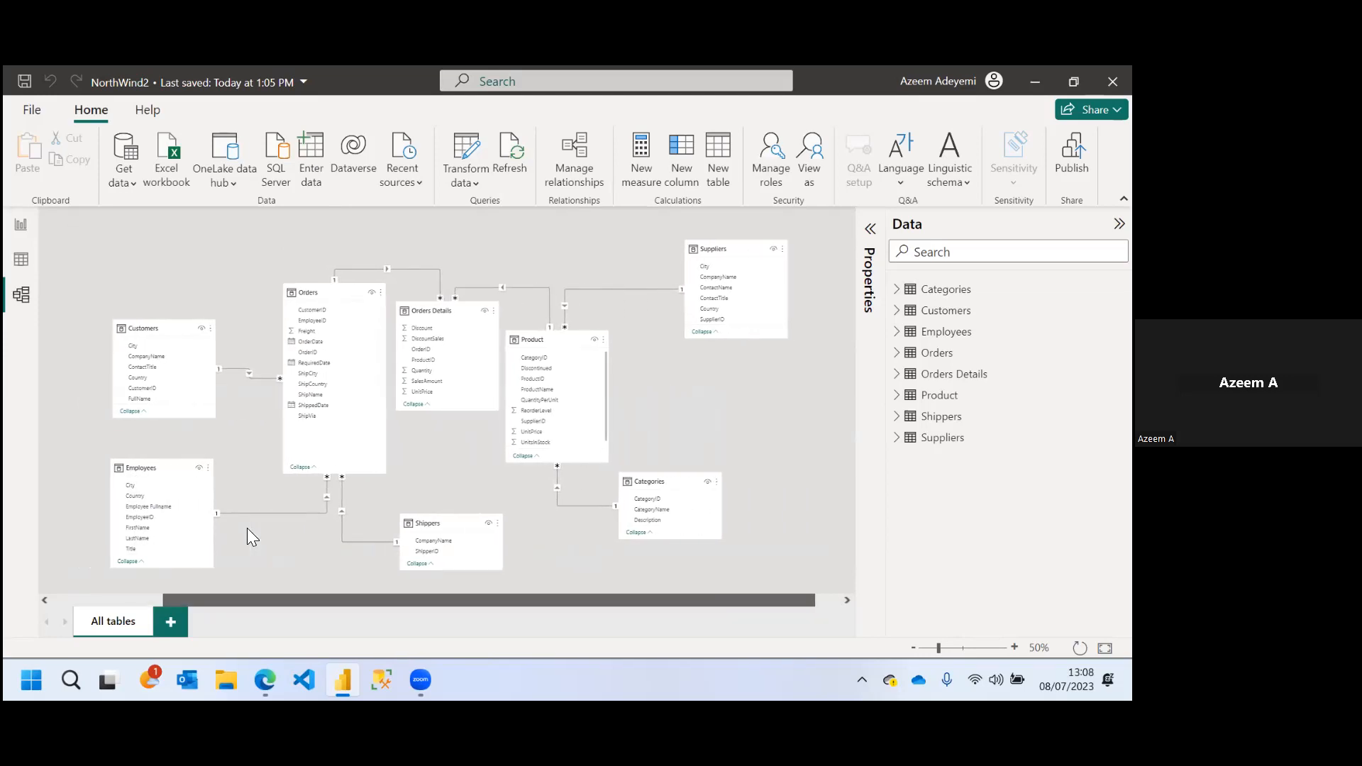
pyautogui.hscroll(-1, 247, 528)
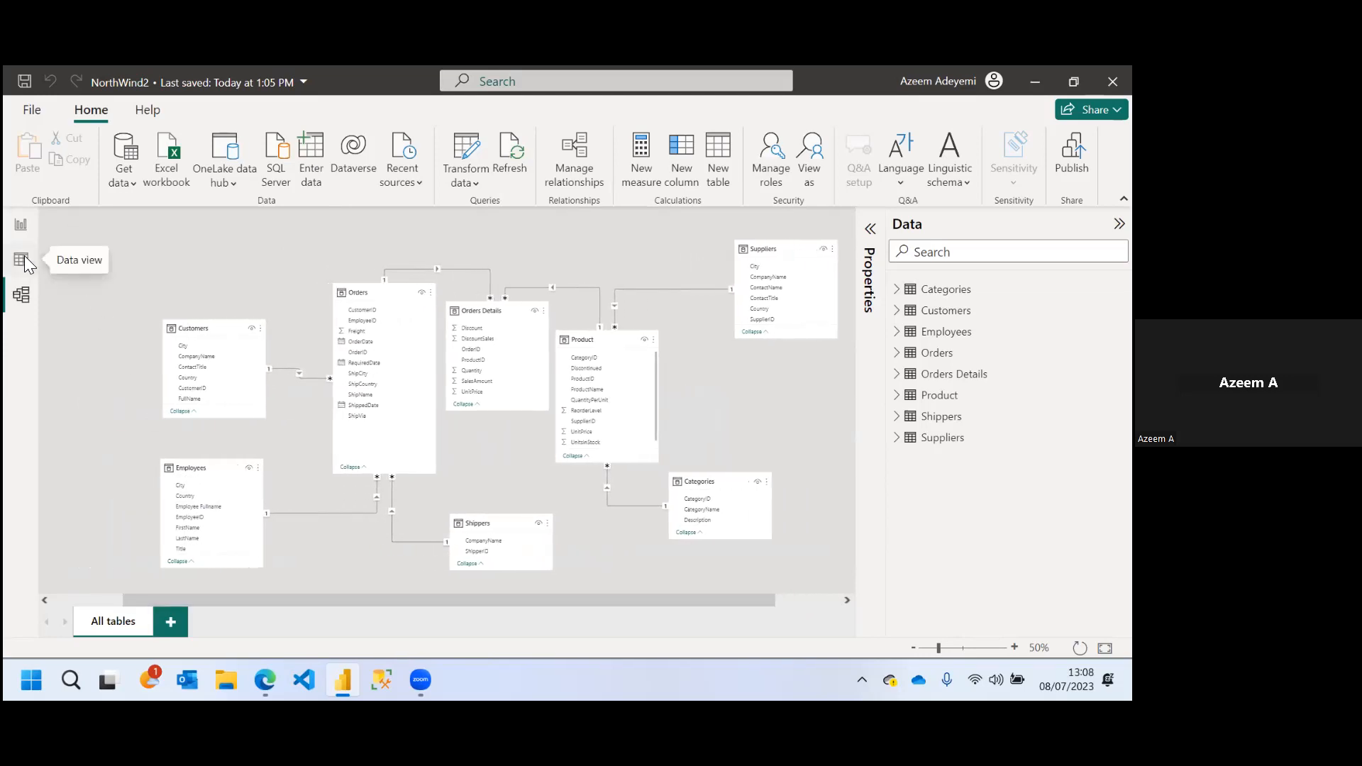
# Open the data model's queries in Power Query Editor and refresh the Categories preview
pyautogui.click(20, 224)
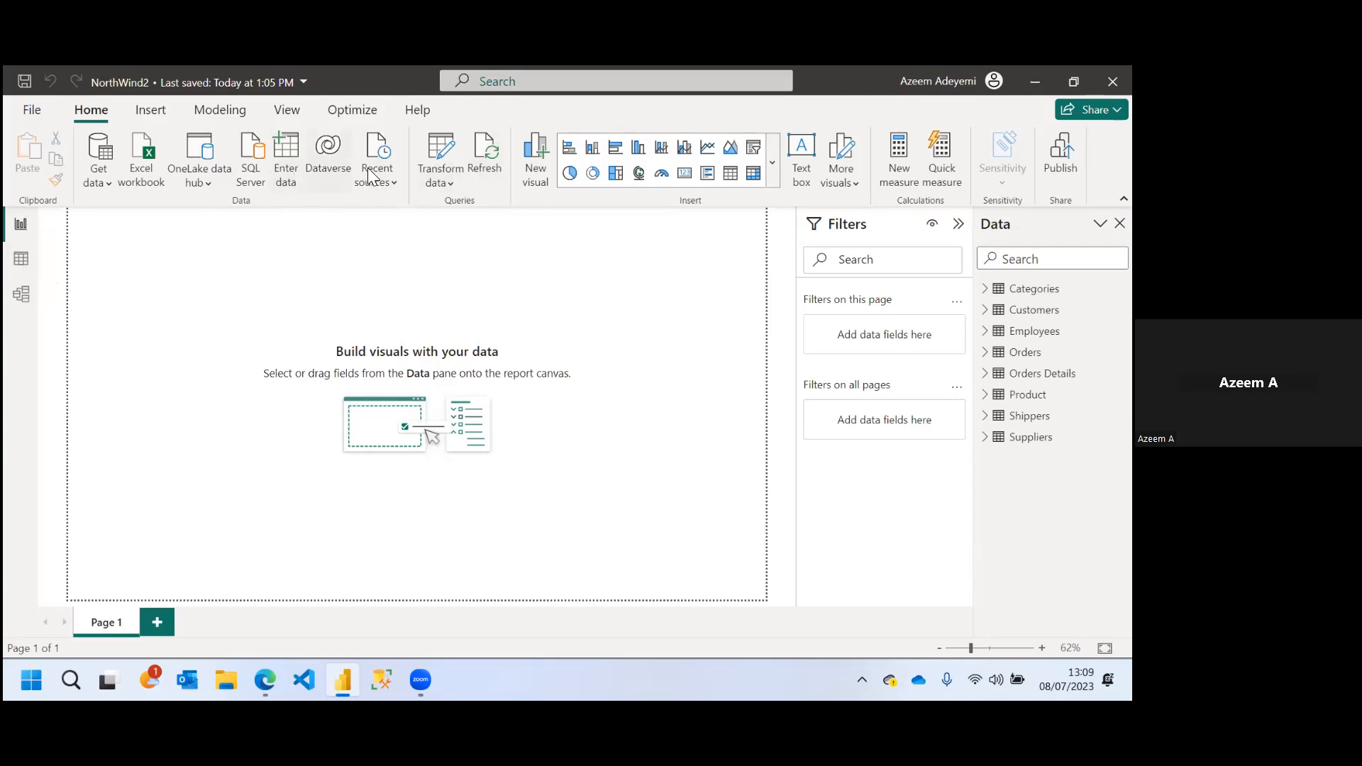
pyautogui.click(454, 186)
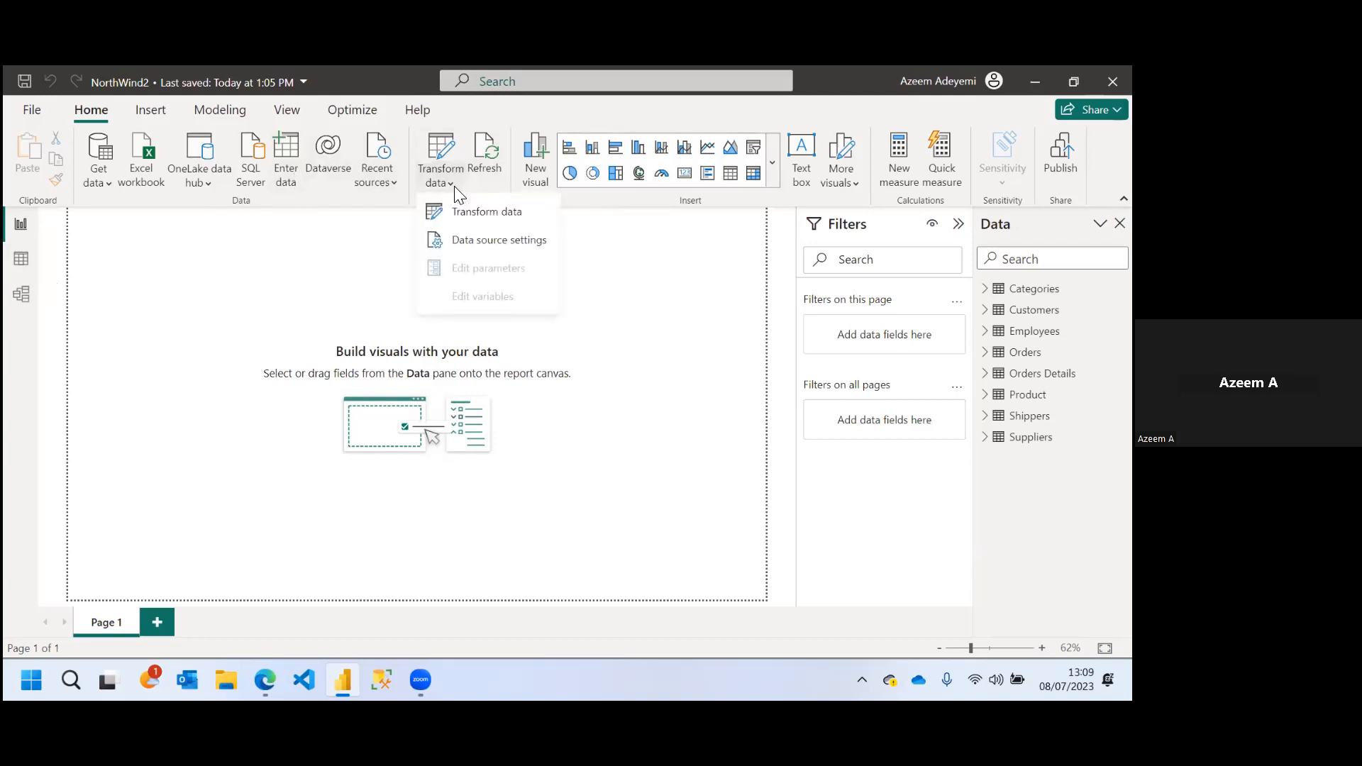
pyautogui.click(476, 221)
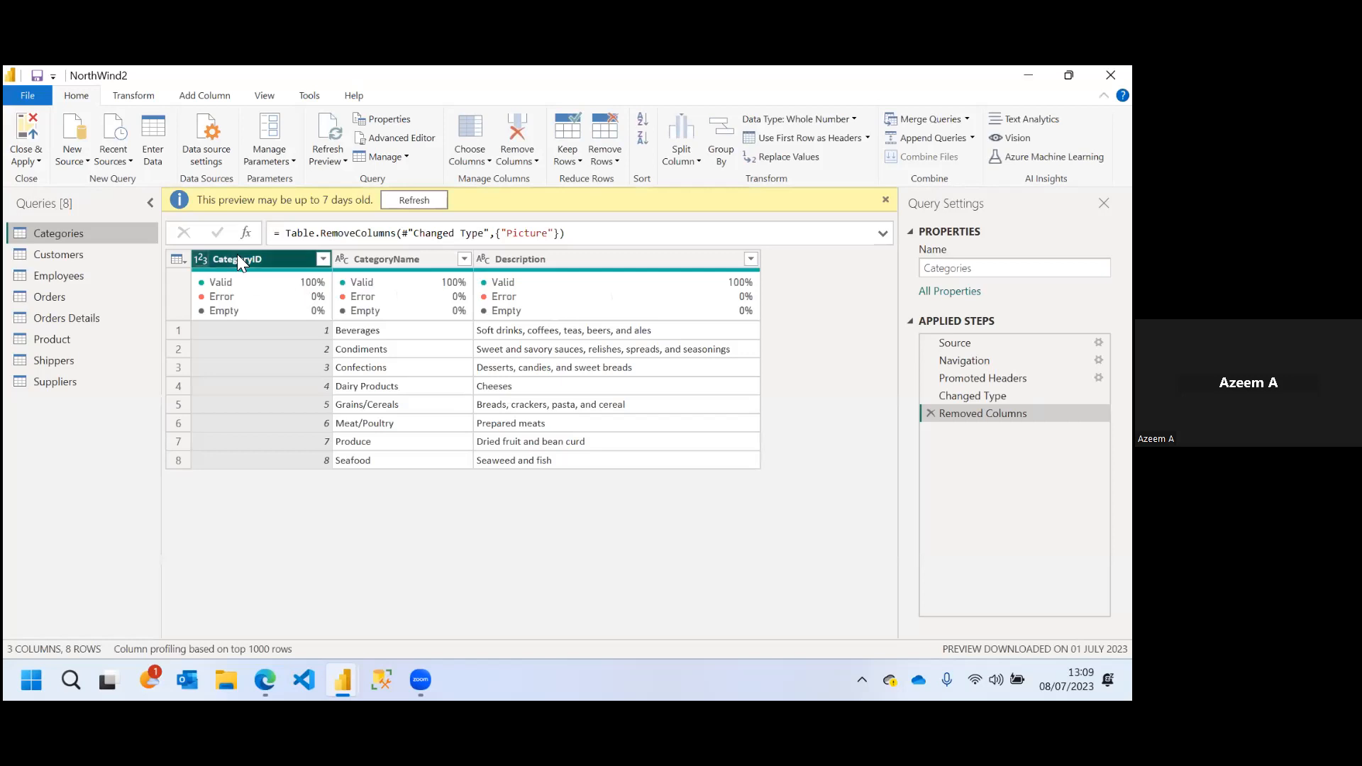
pyautogui.click(403, 200)
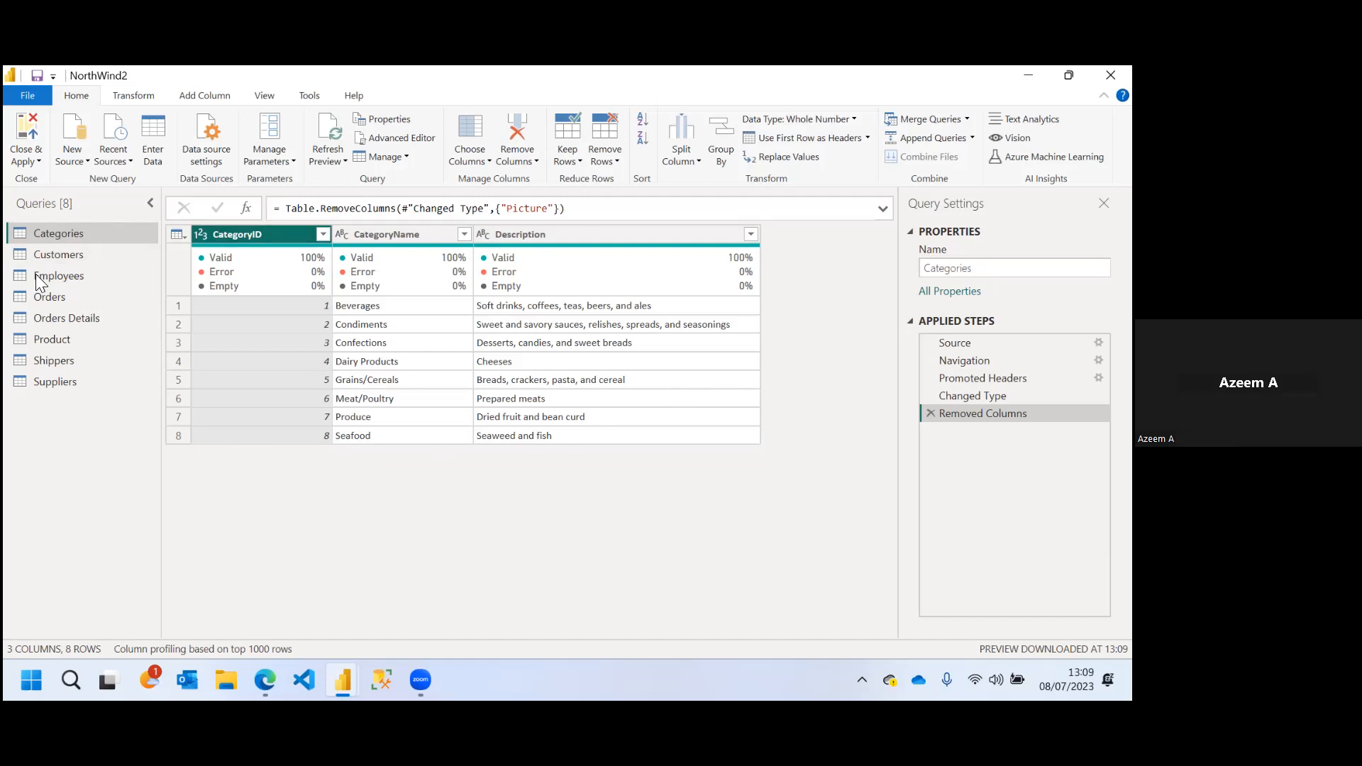
# Review the columns and applied steps of the Customers, Employees and Orders queries
pyautogui.click(50, 253)
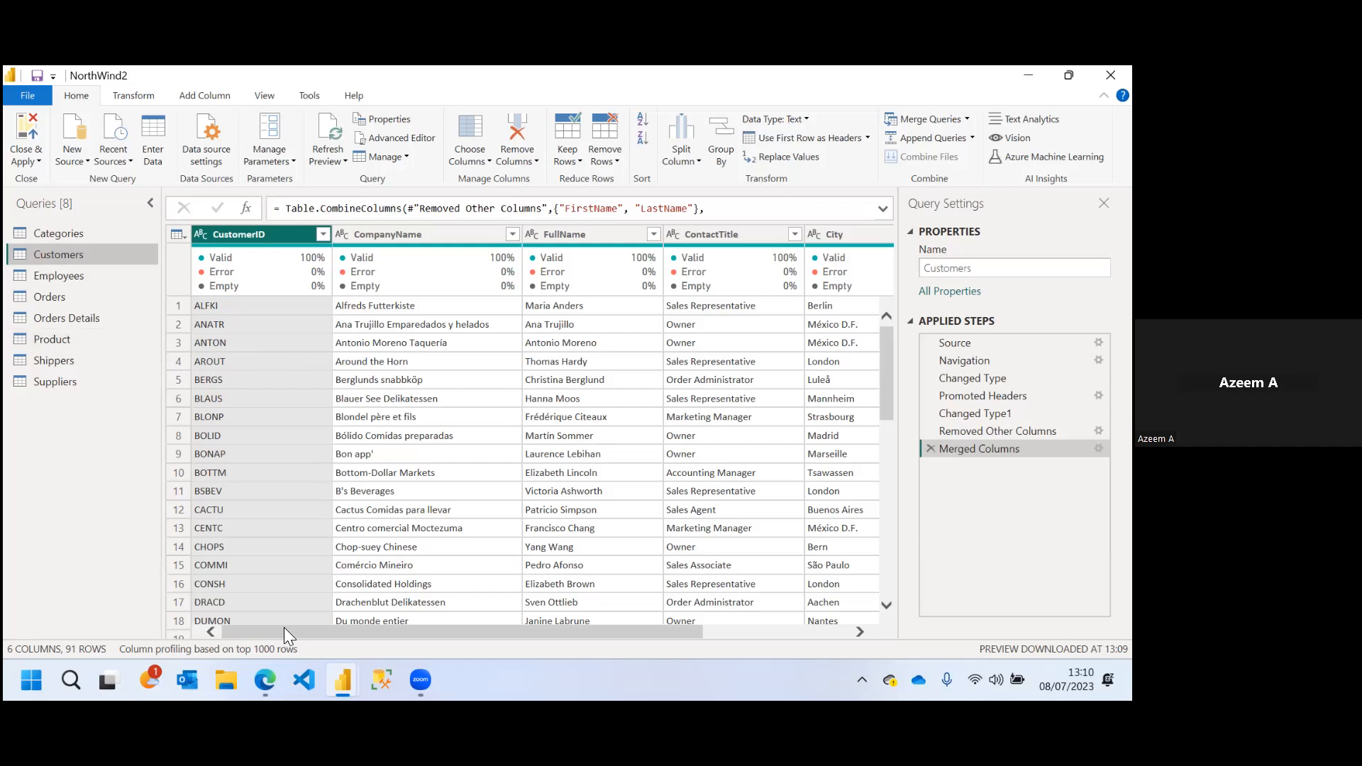
pyautogui.moveTo(278, 629); pyautogui.dragTo(559, 630)
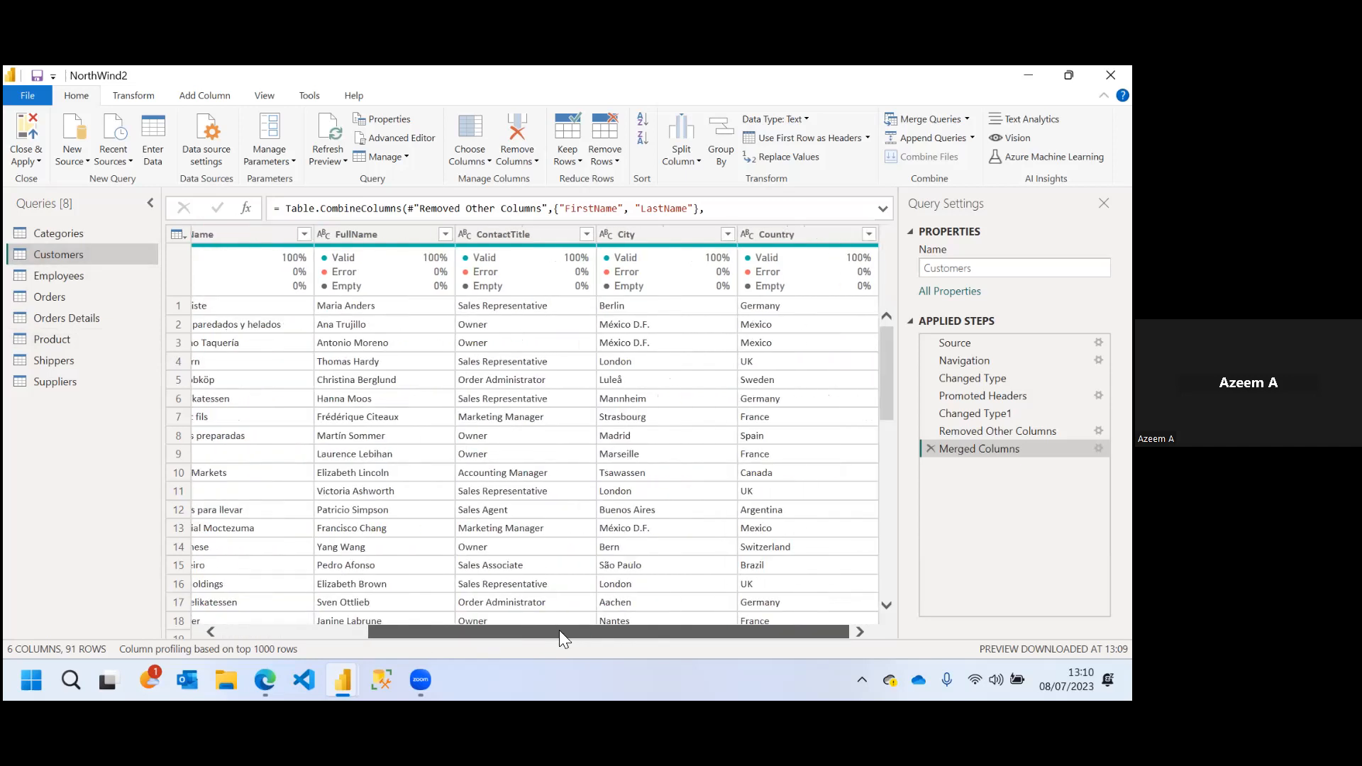
pyautogui.moveTo(559, 630); pyautogui.dragTo(455, 620)
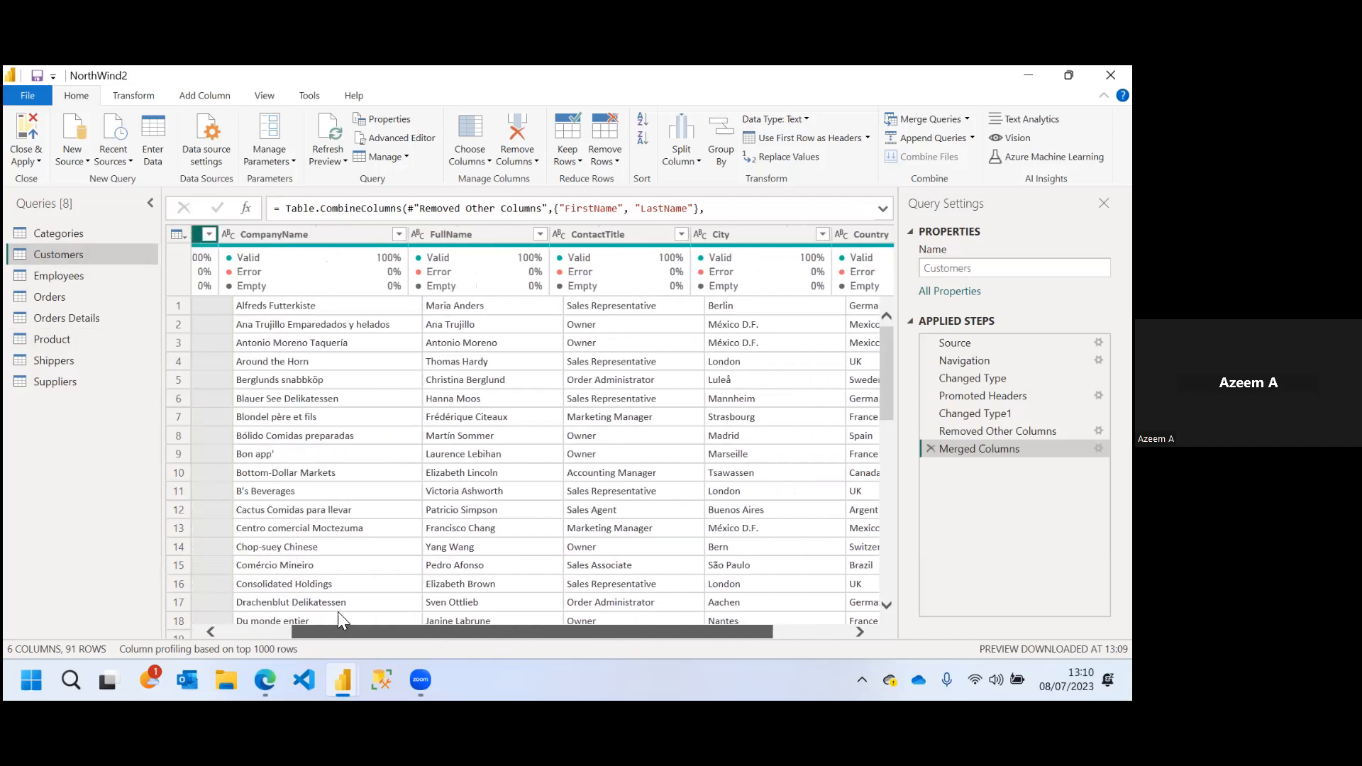
pyautogui.click(67, 279)
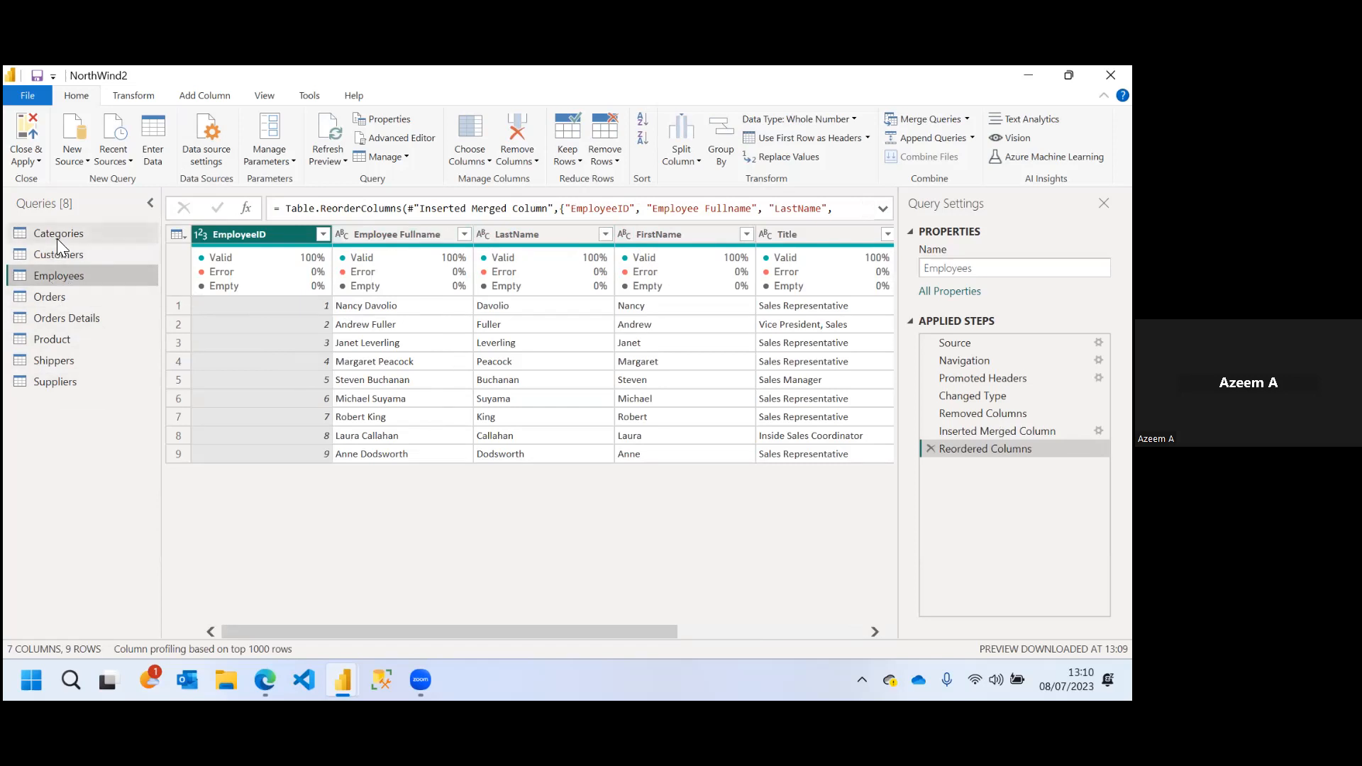
pyautogui.click(54, 257)
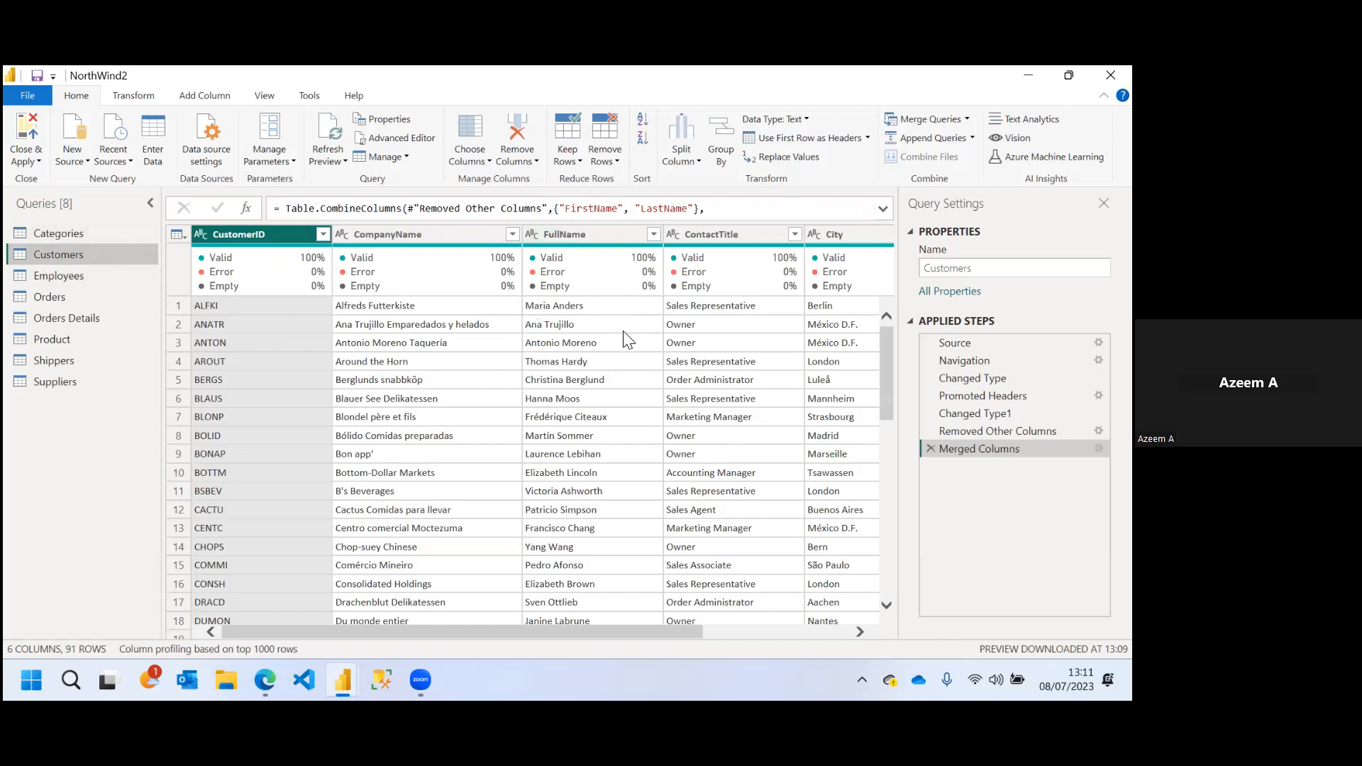
pyautogui.click(48, 301)
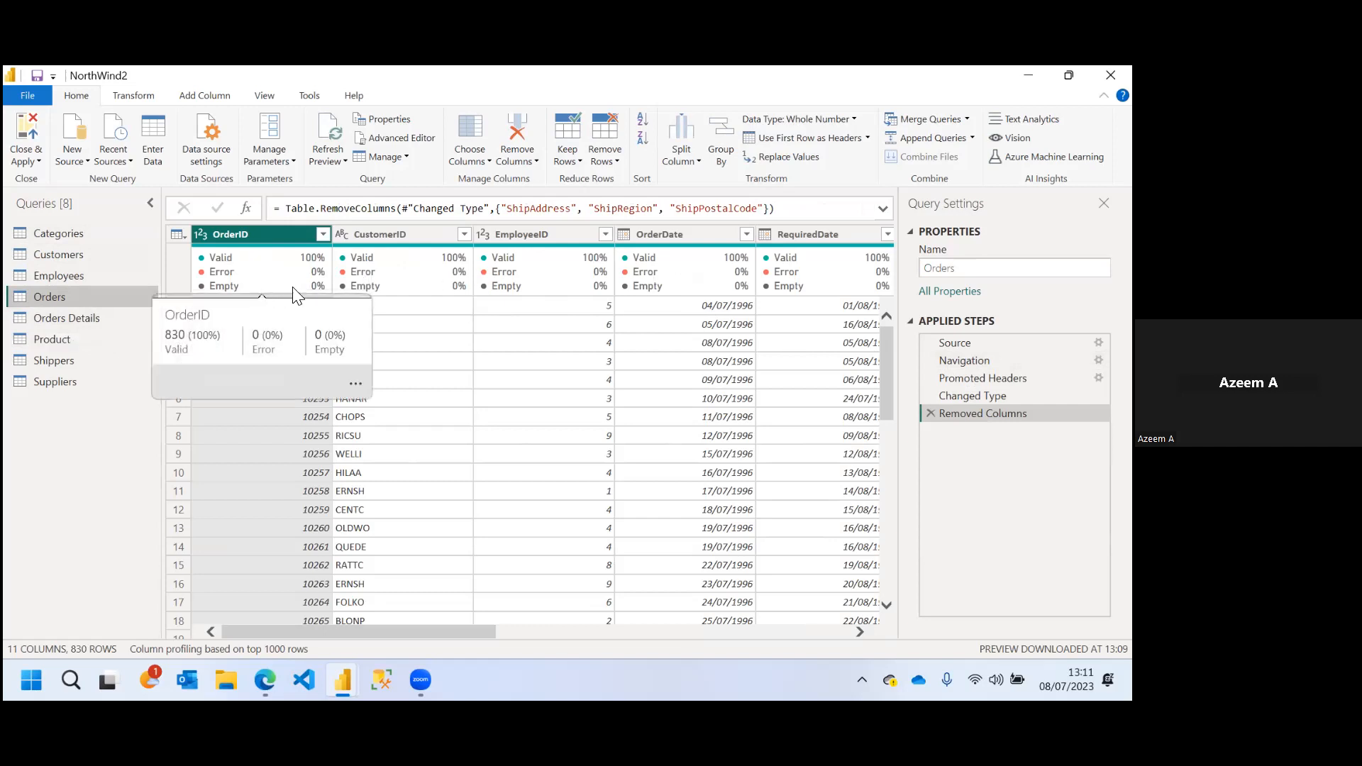
# In the Orders Details query, select the UnitPrice and Quantity columns and view the standard calculations available for a new column
pyautogui.click(53, 319)
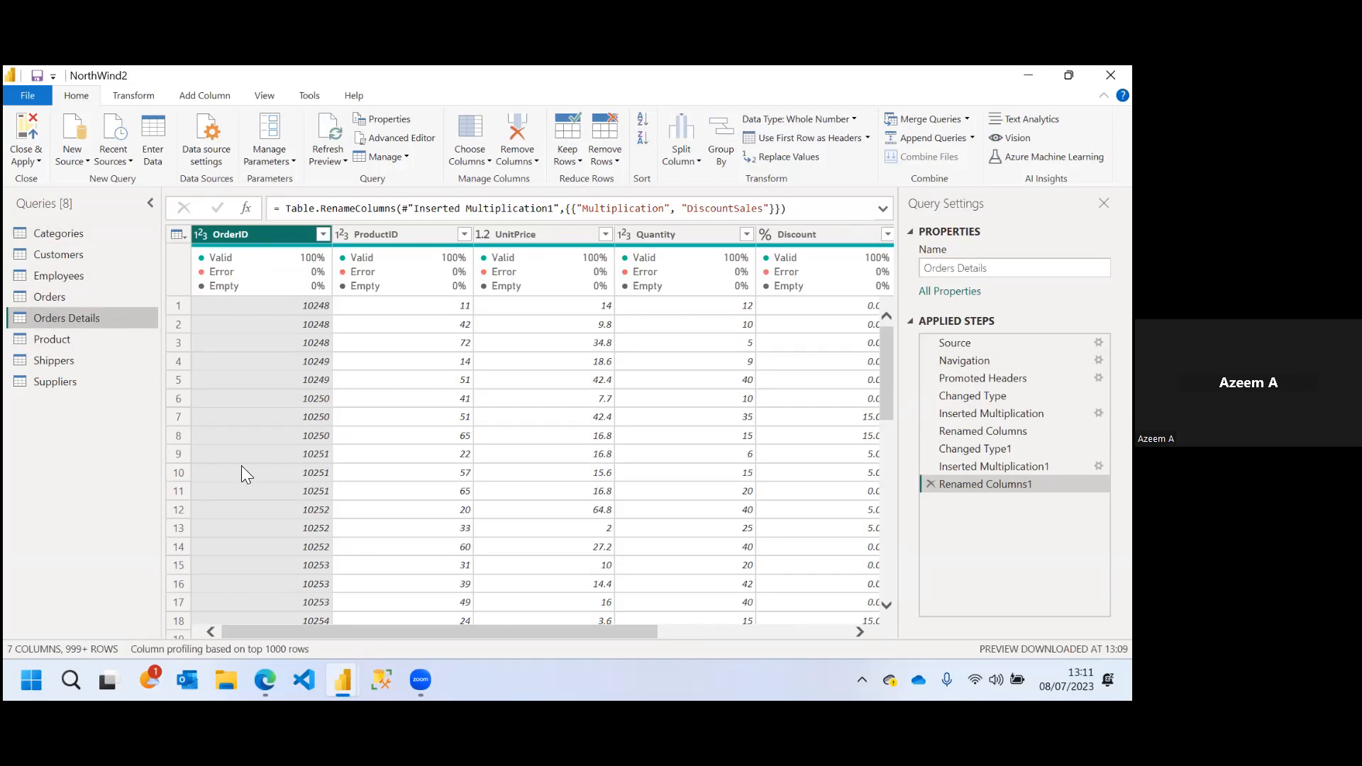
pyautogui.moveTo(302, 632); pyautogui.dragTo(517, 622)
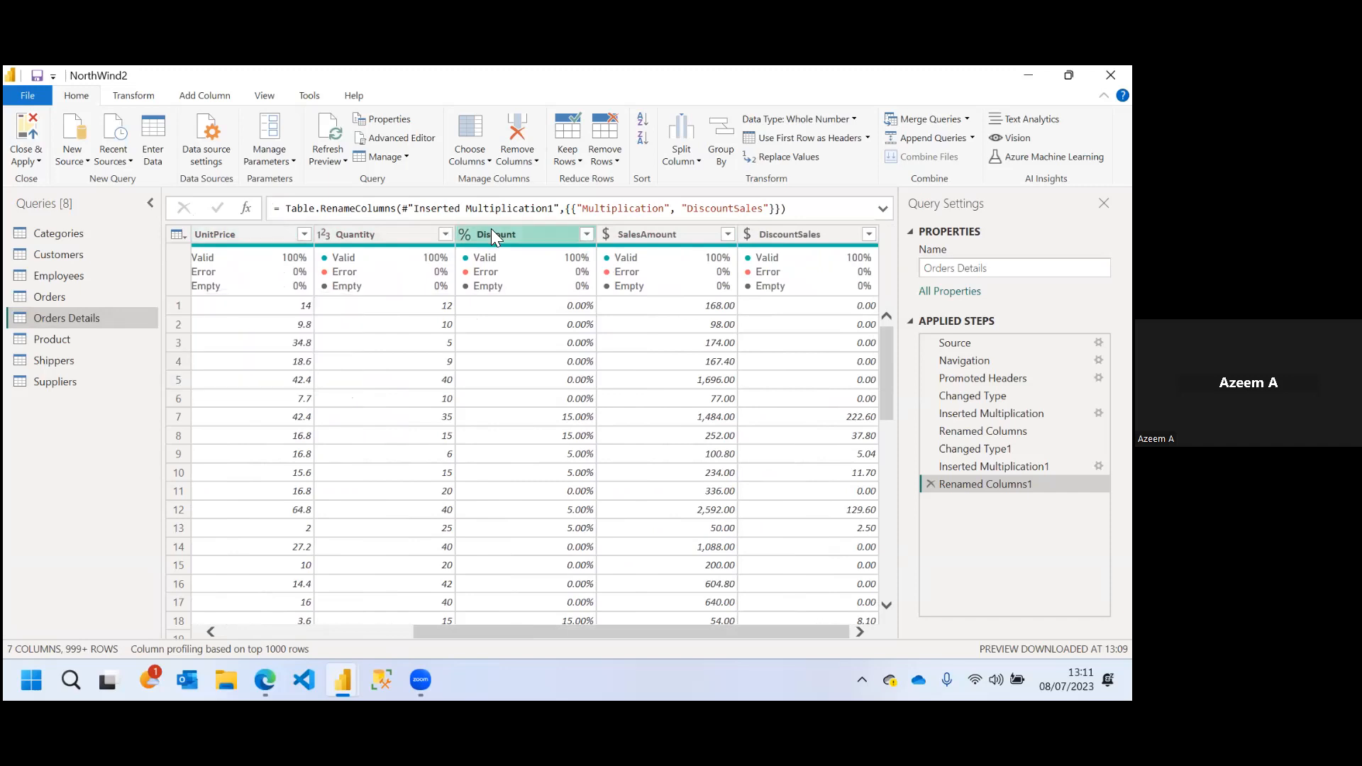
pyautogui.click(240, 233)
pyautogui.keyDown('ctrl'); pyautogui.click(360, 233); pyautogui.keyUp('ctrl')
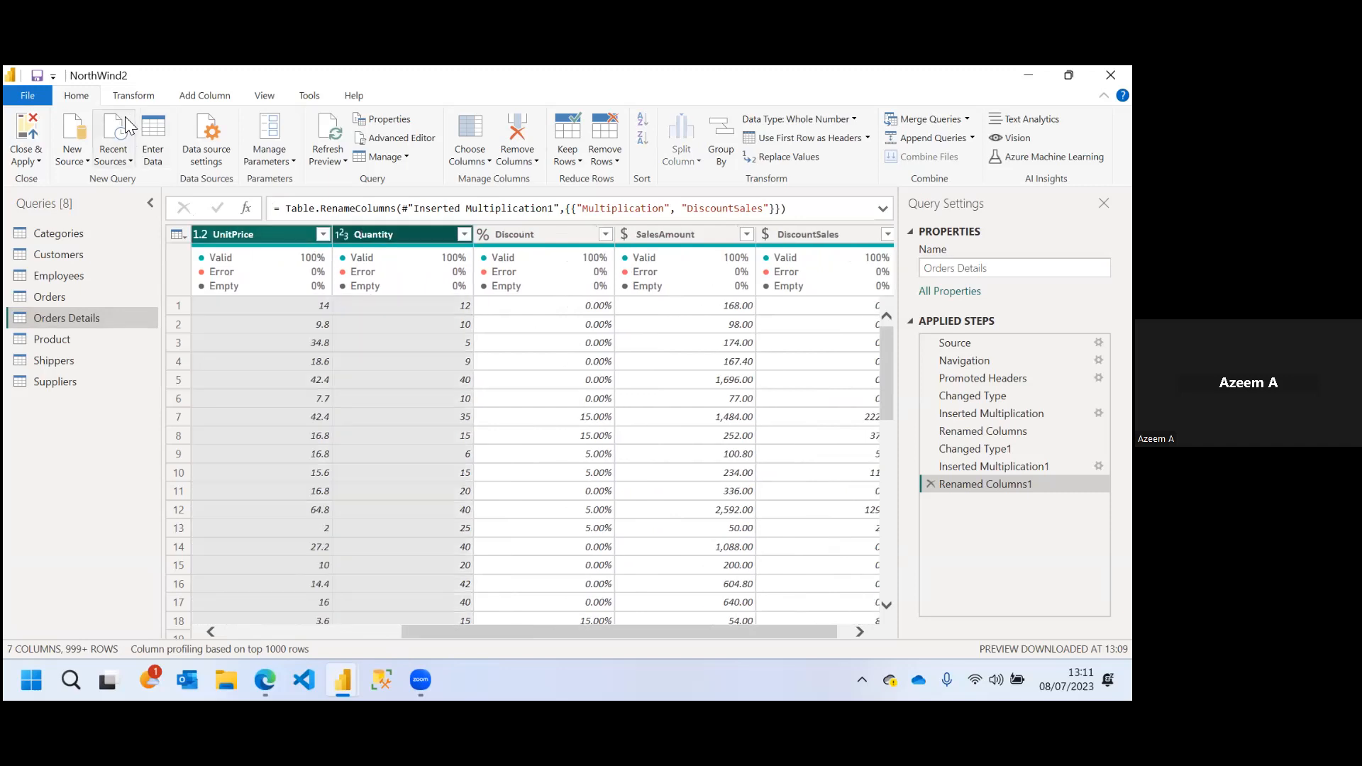
pyautogui.click(135, 95)
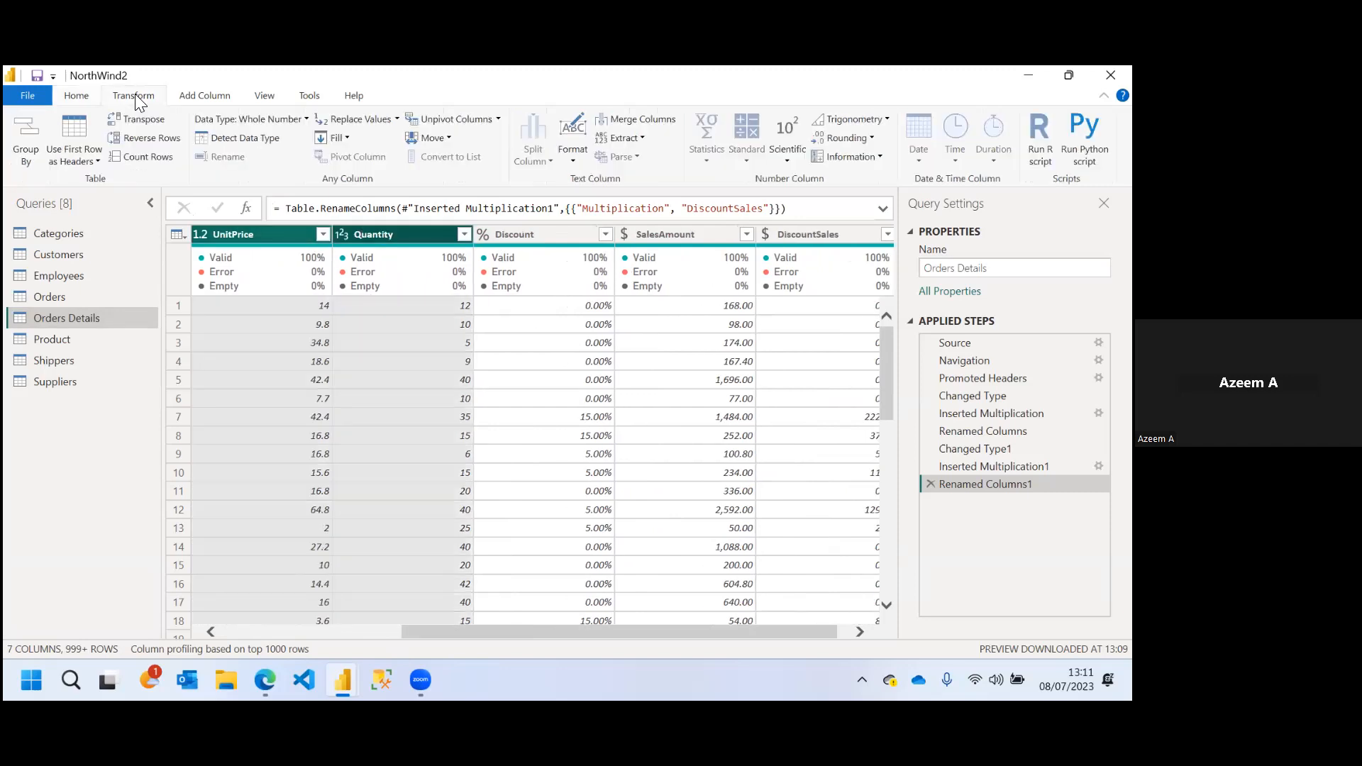
pyautogui.click(204, 96)
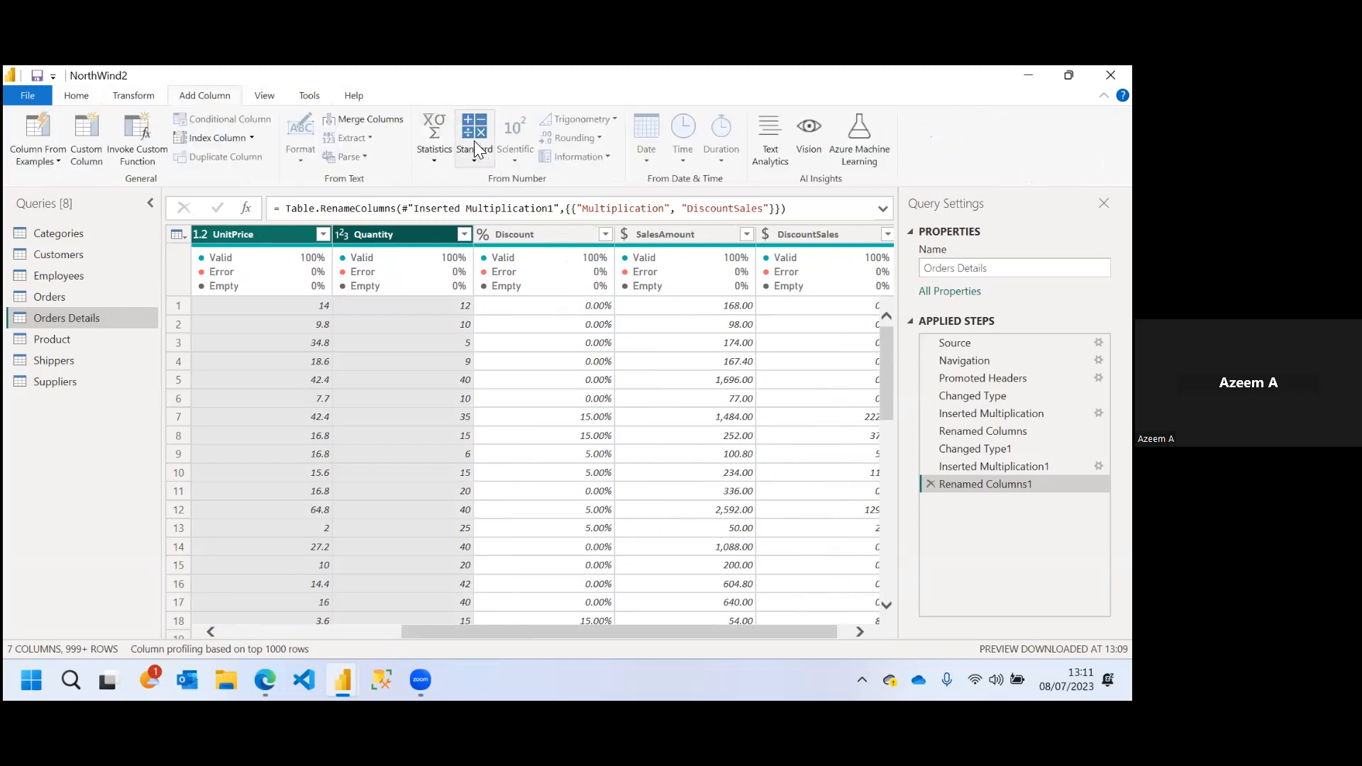
pyautogui.click(476, 168)
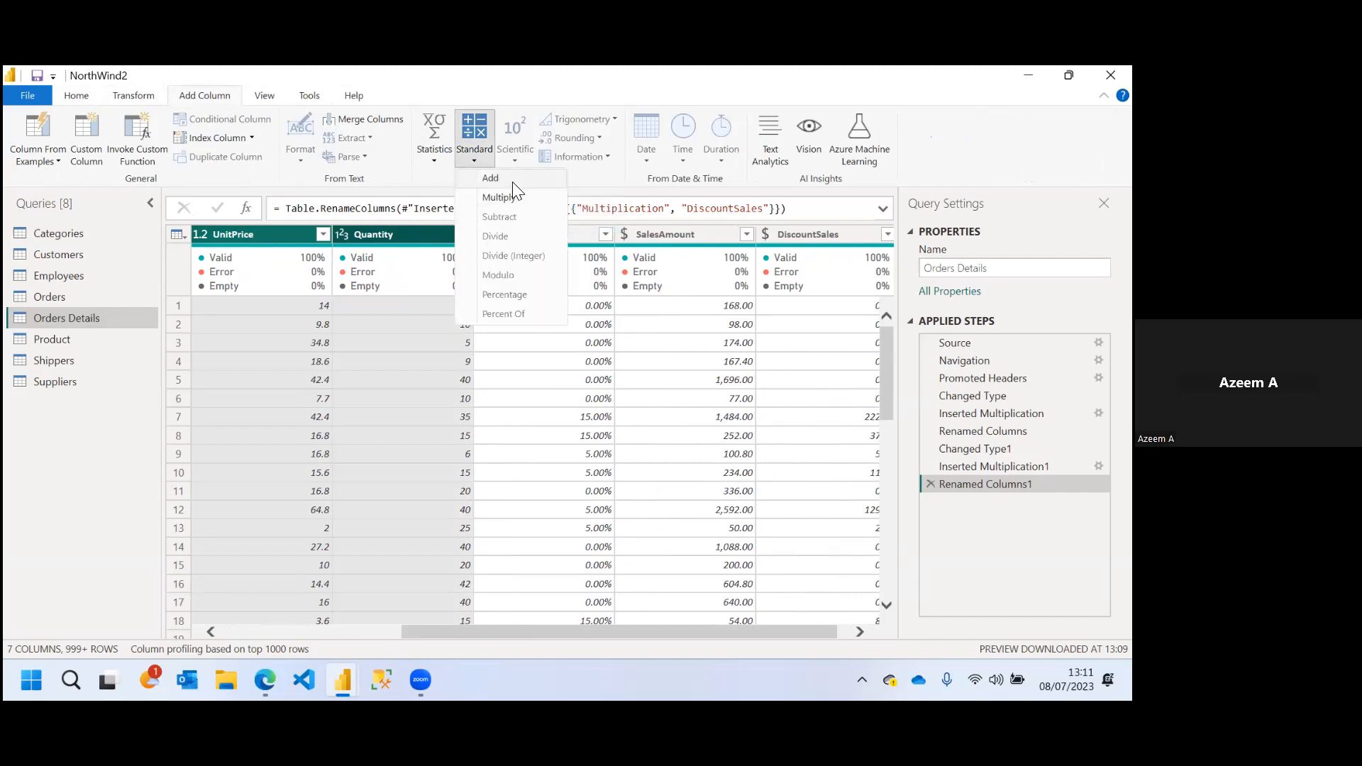
pyautogui.click(429, 306)
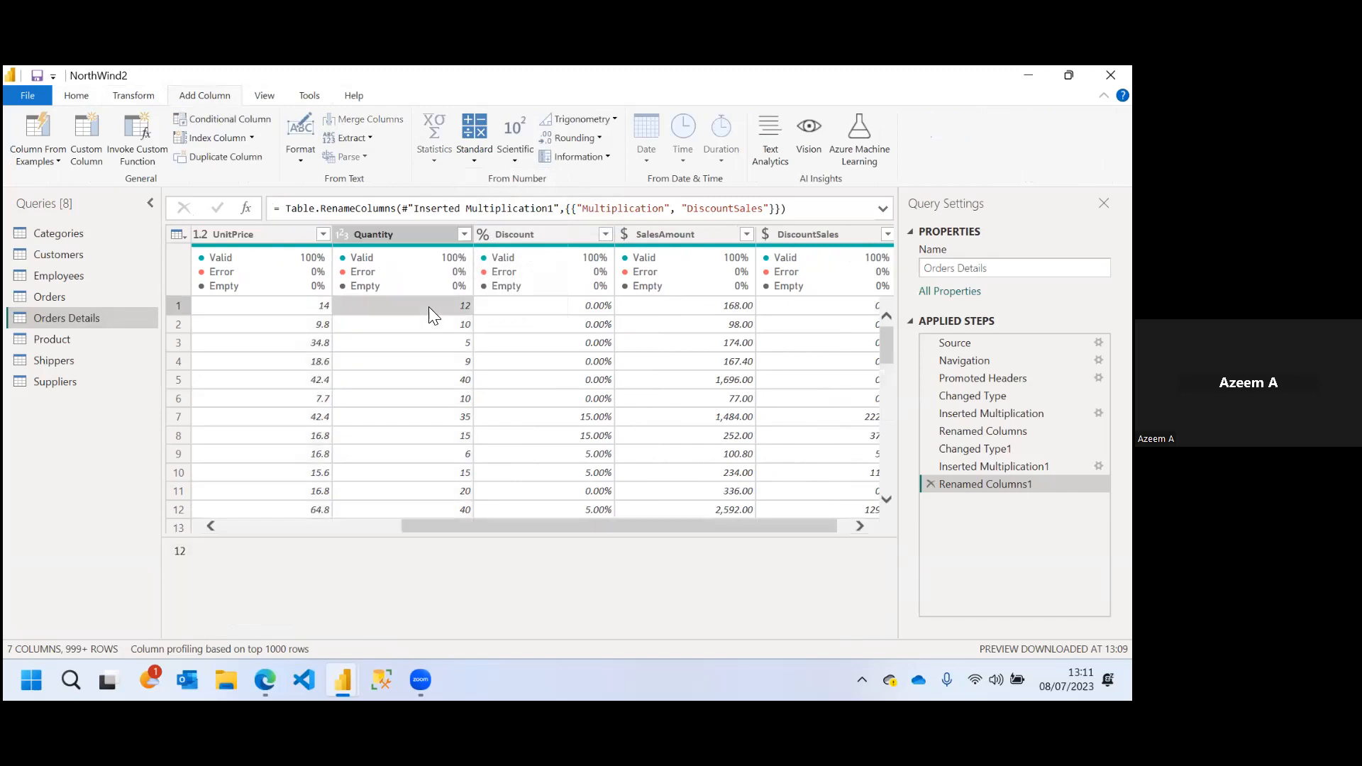
# Reselect the Quantity and UnitPrice columns together and check the standard arithmetic operations again without applying one
pyautogui.click(281, 236)
pyautogui.click(370, 233)
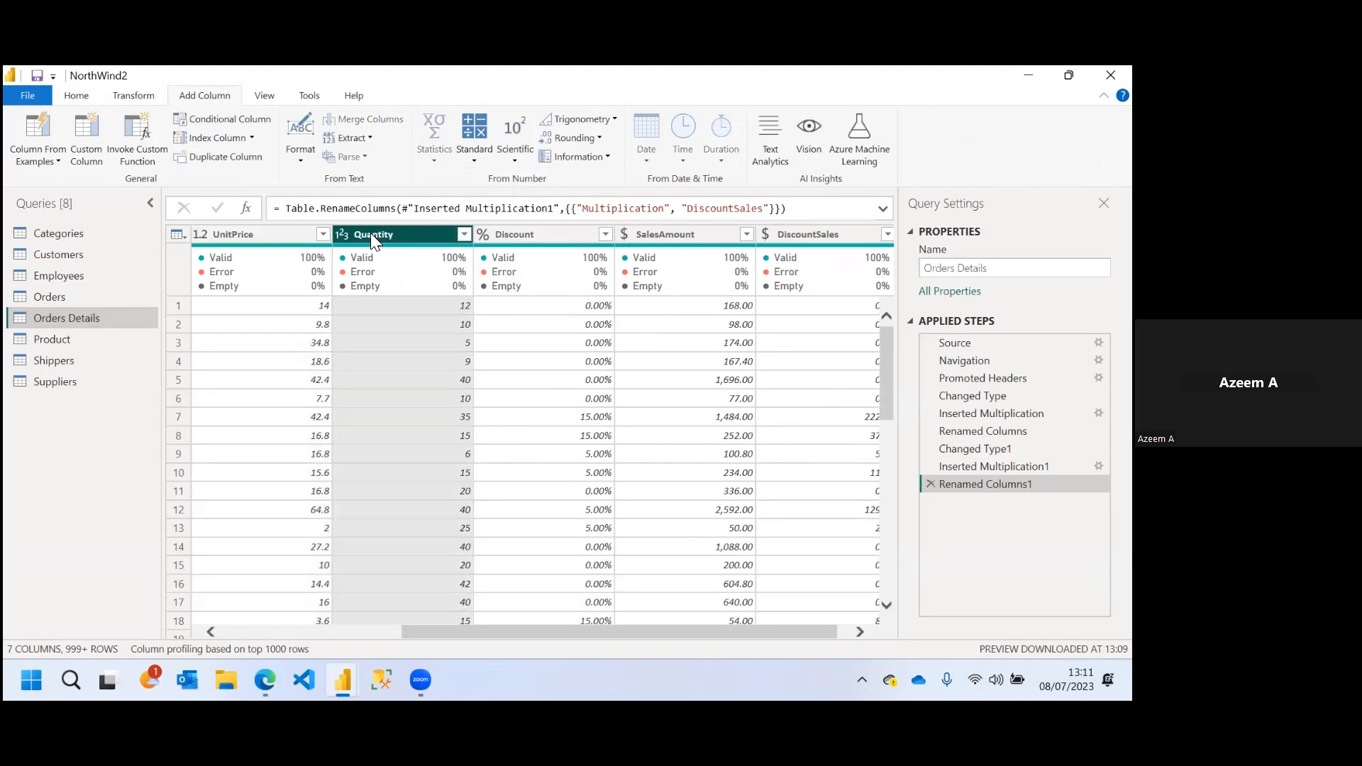
pyautogui.keyDown('ctrl'); pyautogui.click(283, 236); pyautogui.keyUp('ctrl')
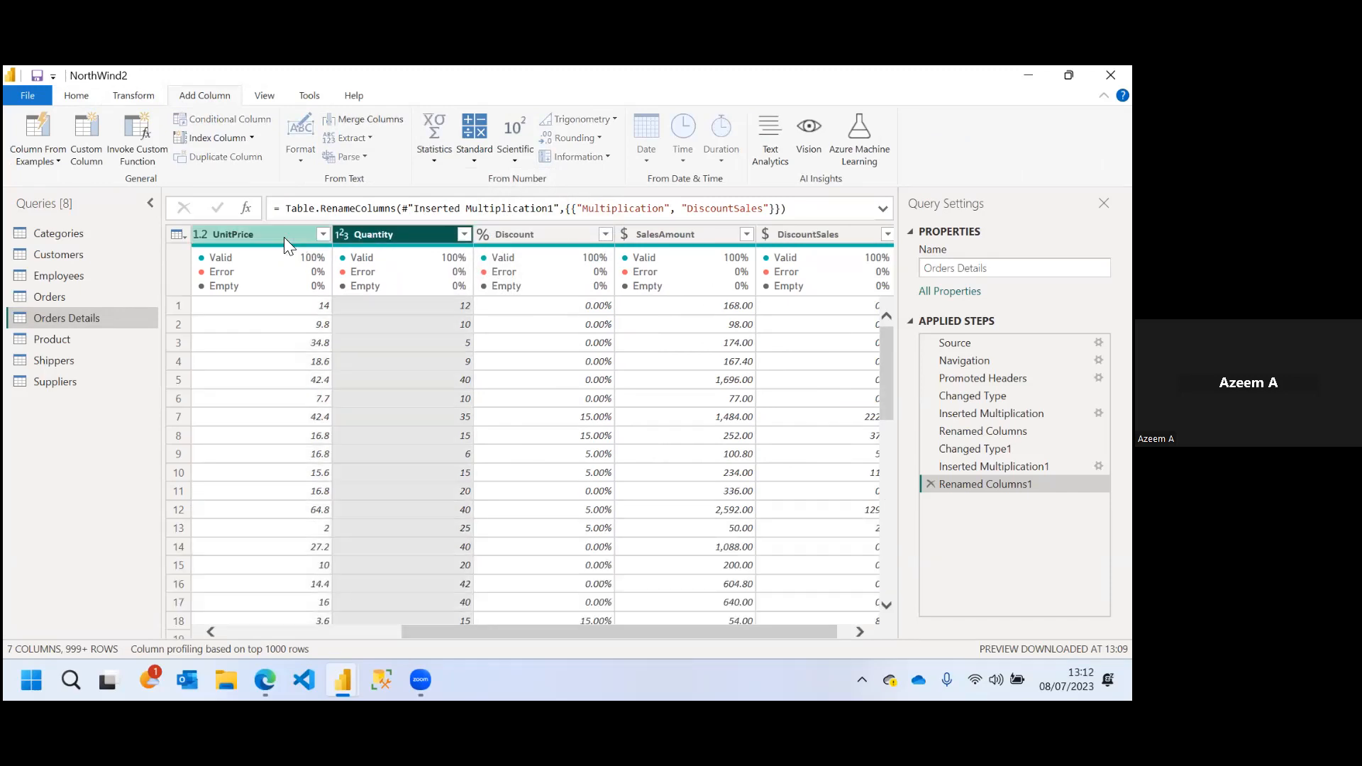
pyautogui.click(475, 163)
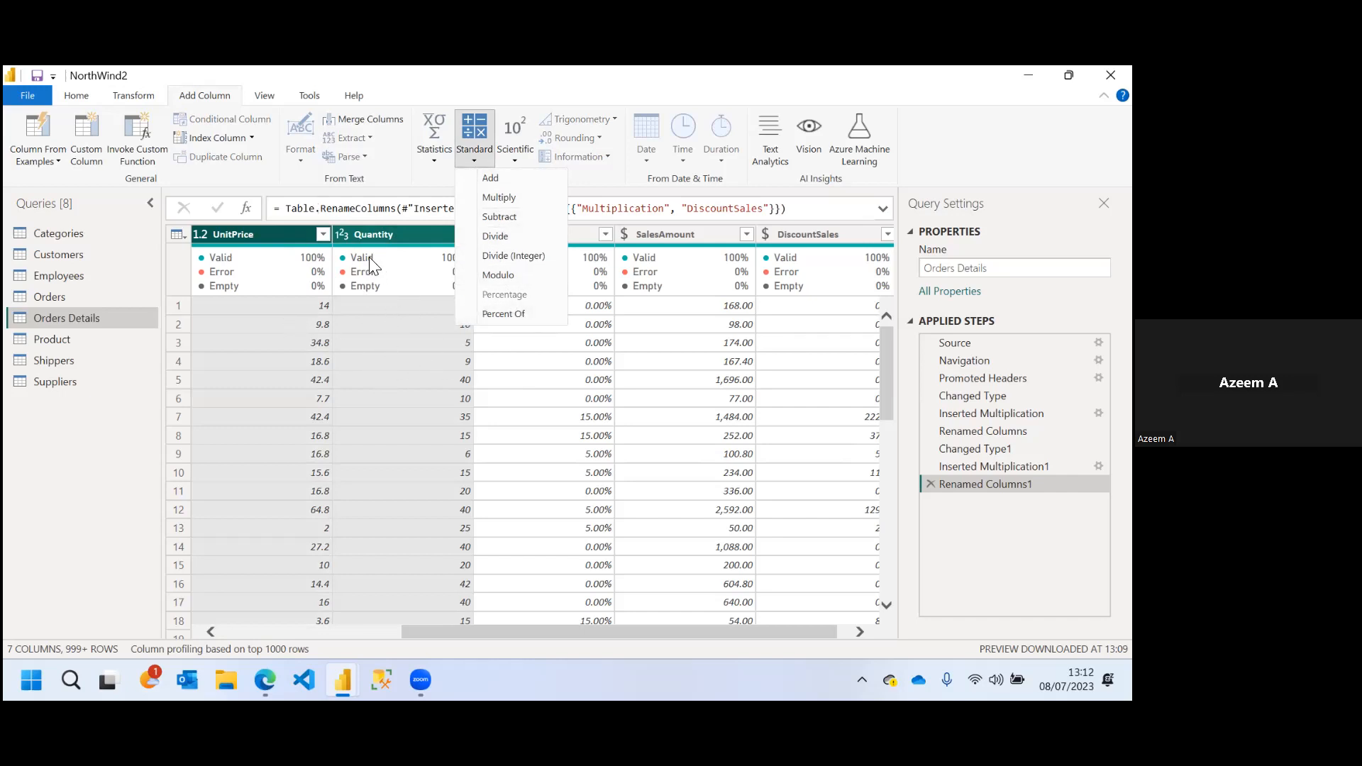
pyautogui.click(517, 406)
# Select the SalesAmount column and examine it alongside the Discount and DiscountSales columns
pyautogui.click(678, 234)
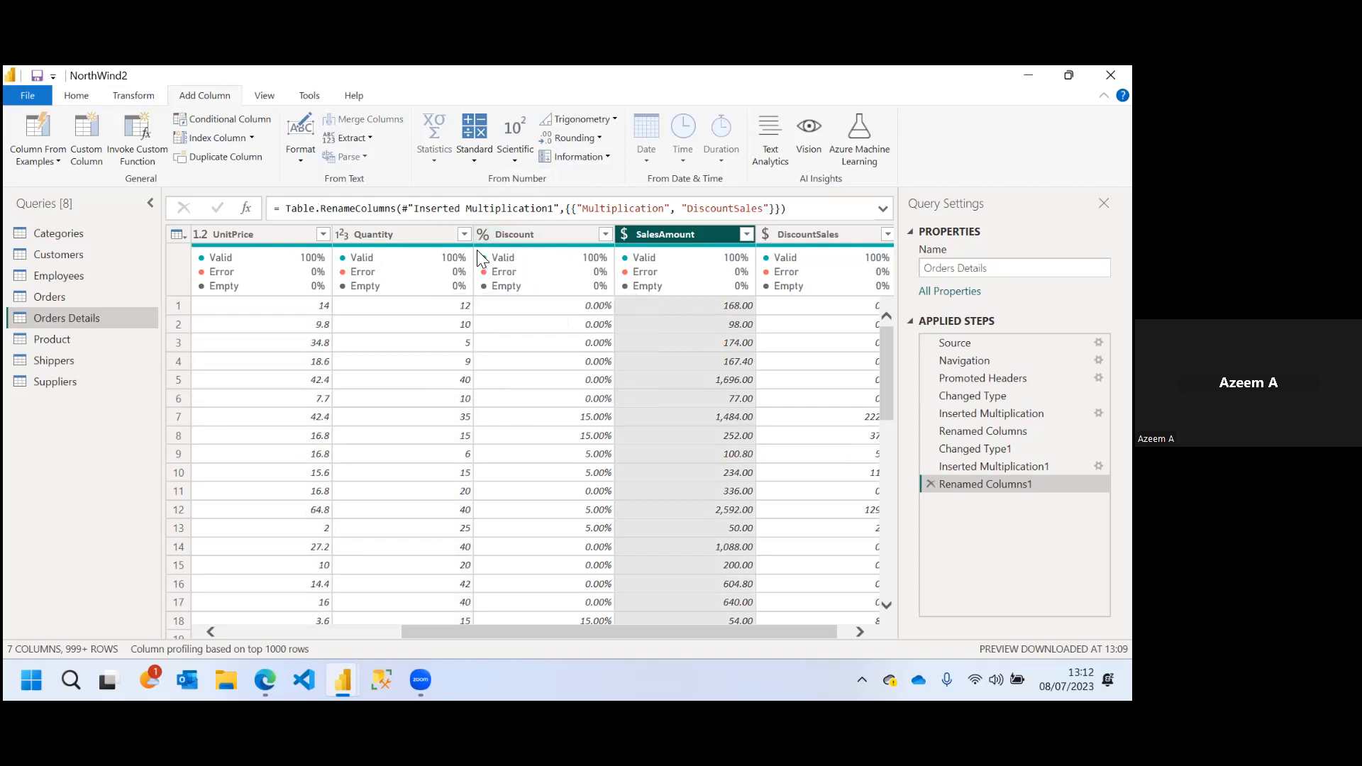
pyautogui.moveTo(524, 269)
pyautogui.hscroll(1, 566, 634)
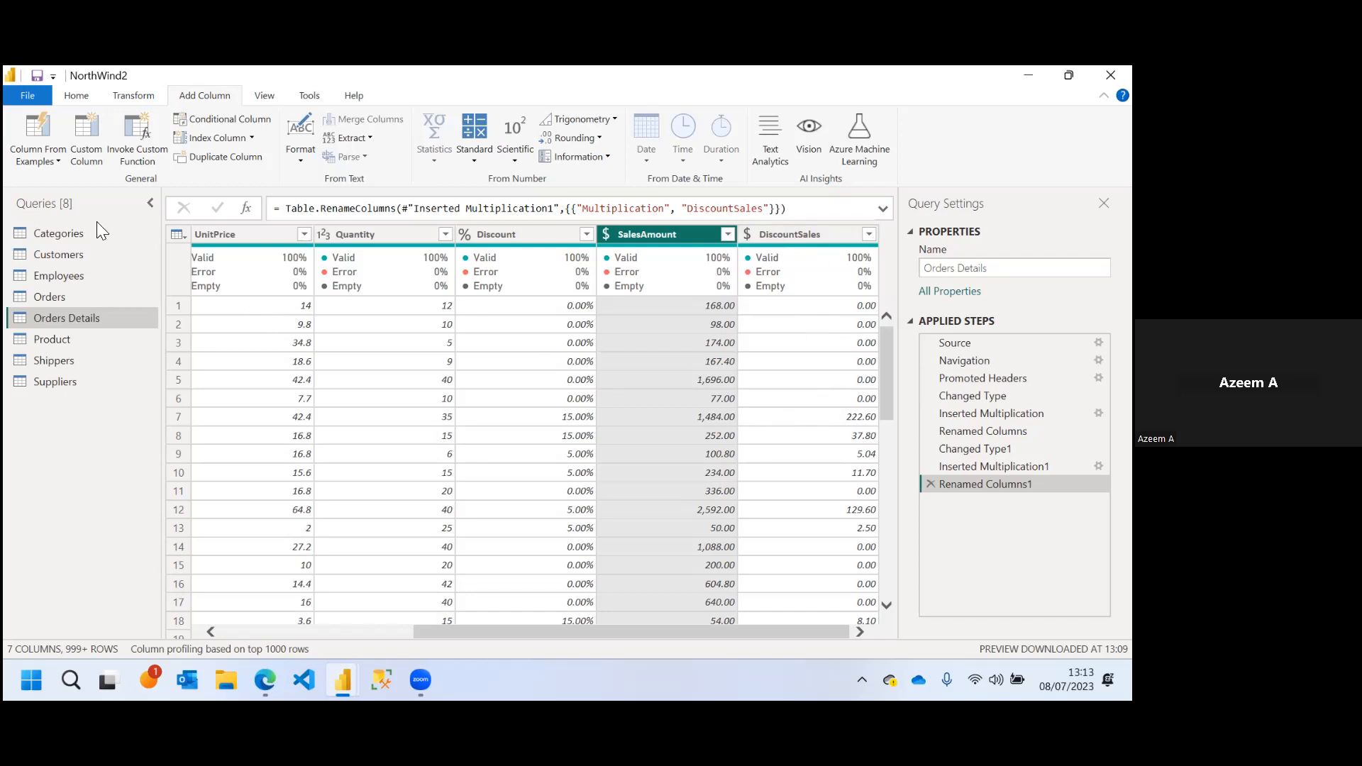
# Review the columns of the Product query from ProductID through to ReorderLevel
pyautogui.click(44, 340)
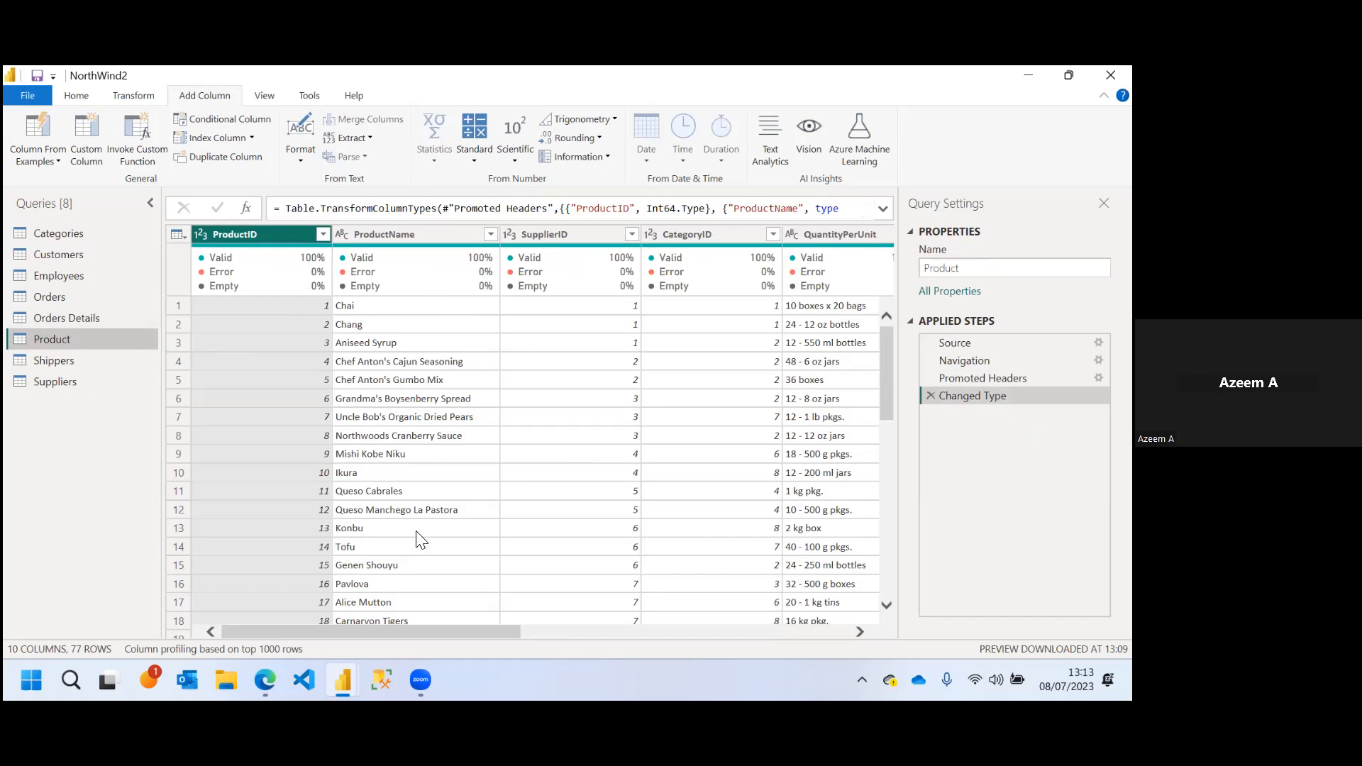
pyautogui.moveTo(406, 630); pyautogui.dragTo(561, 629)
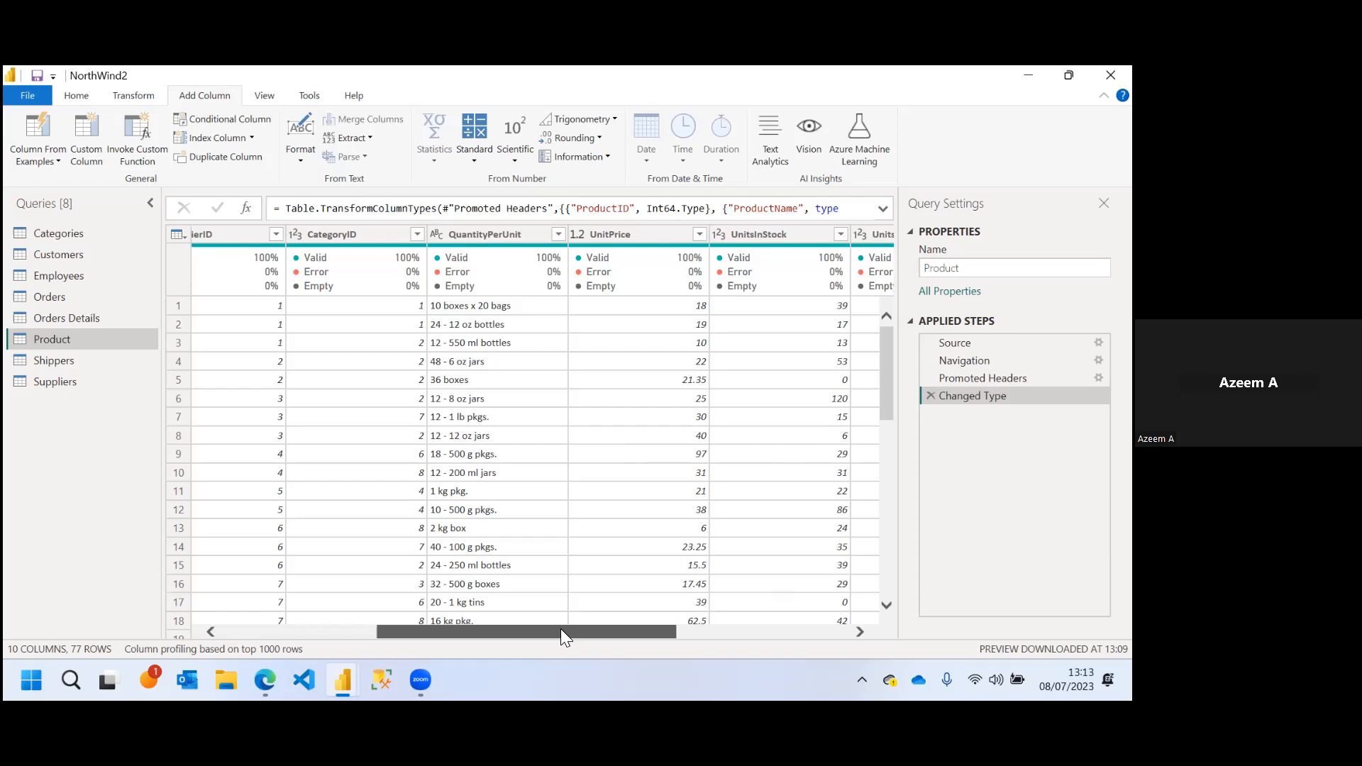
pyautogui.moveTo(561, 629); pyautogui.dragTo(691, 625)
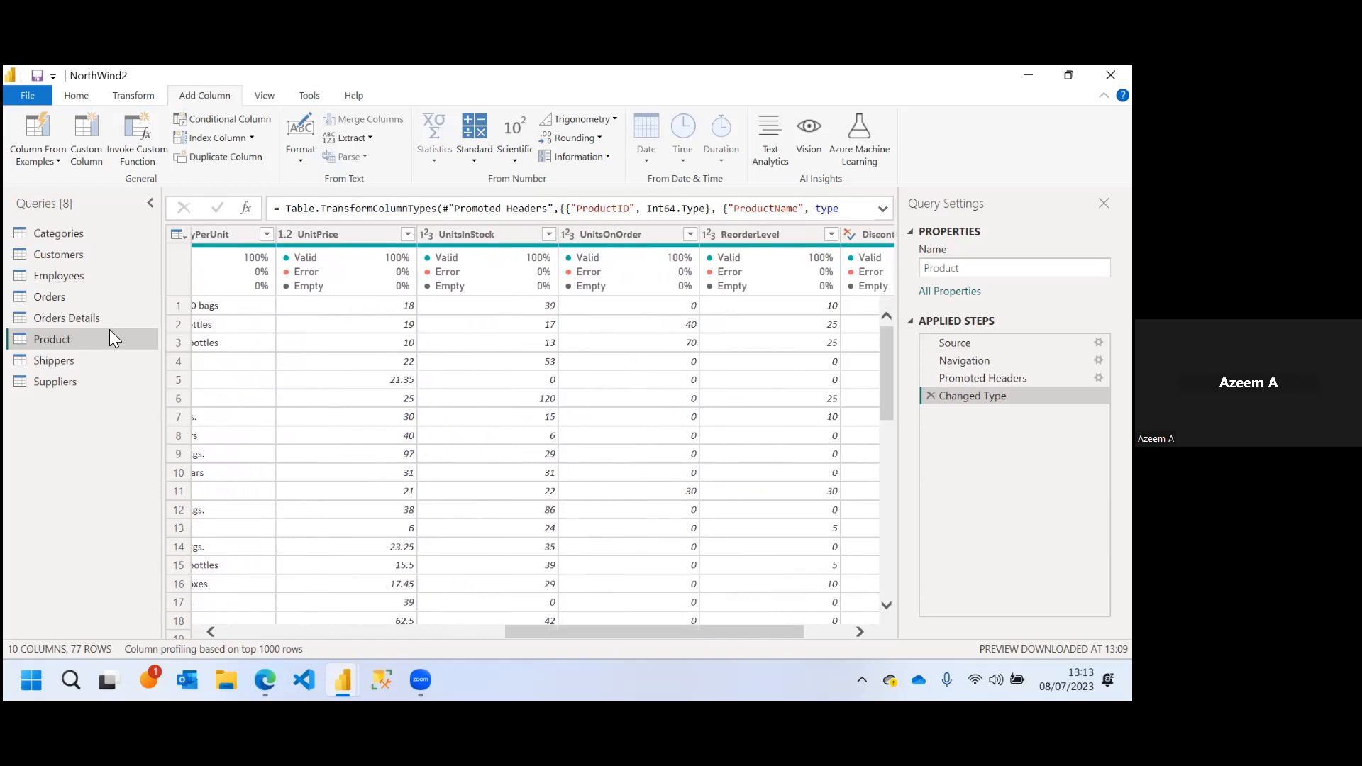
# In the Shippers query, delete the Removed Columns applied step and remove the Phone column again
pyautogui.click(48, 359)
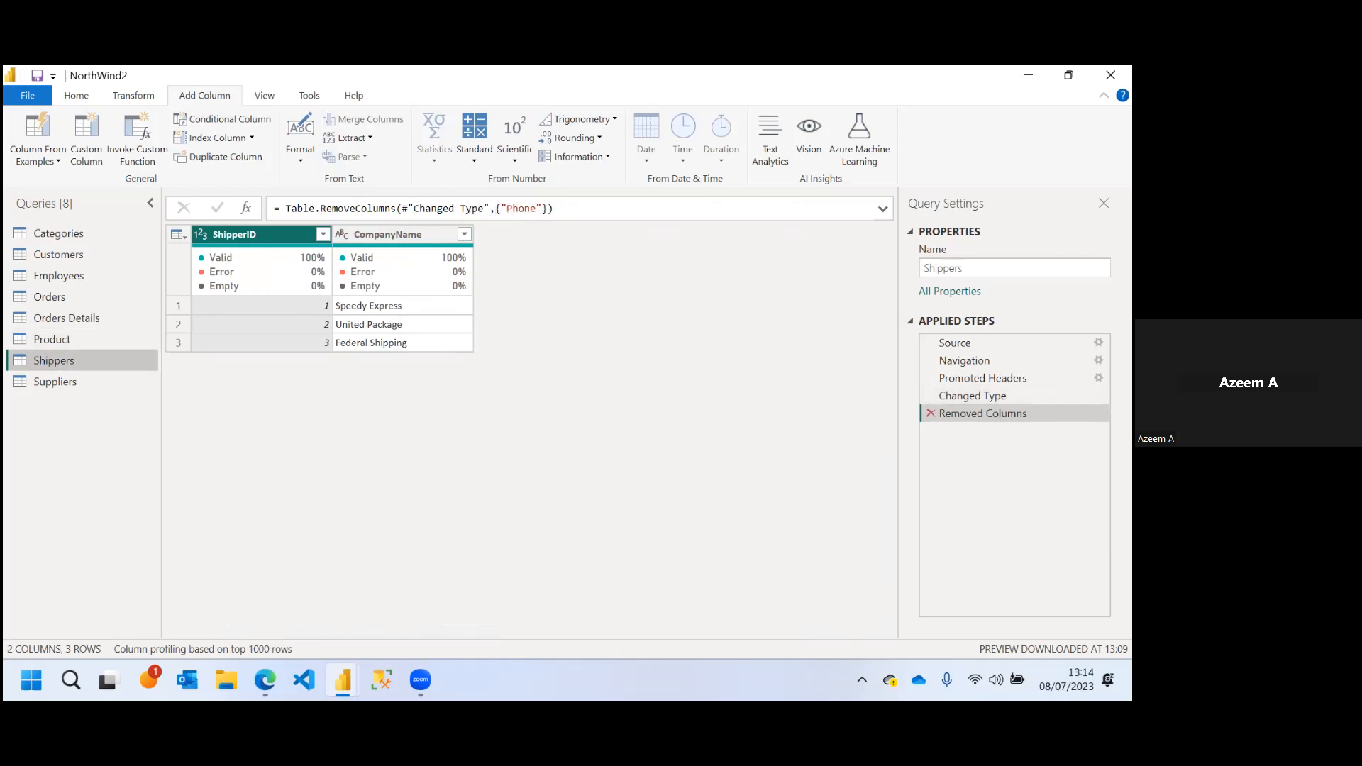
pyautogui.press('Delete')
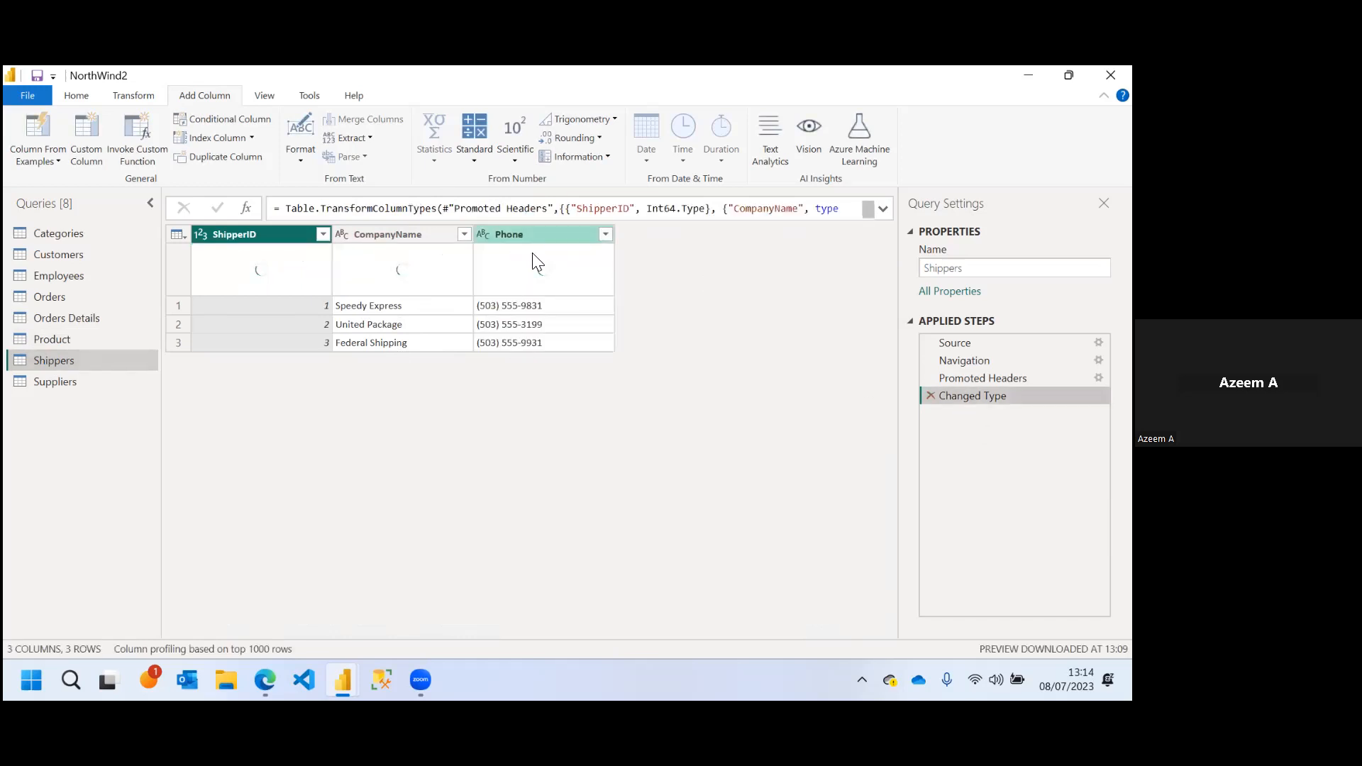
pyautogui.click(532, 233)
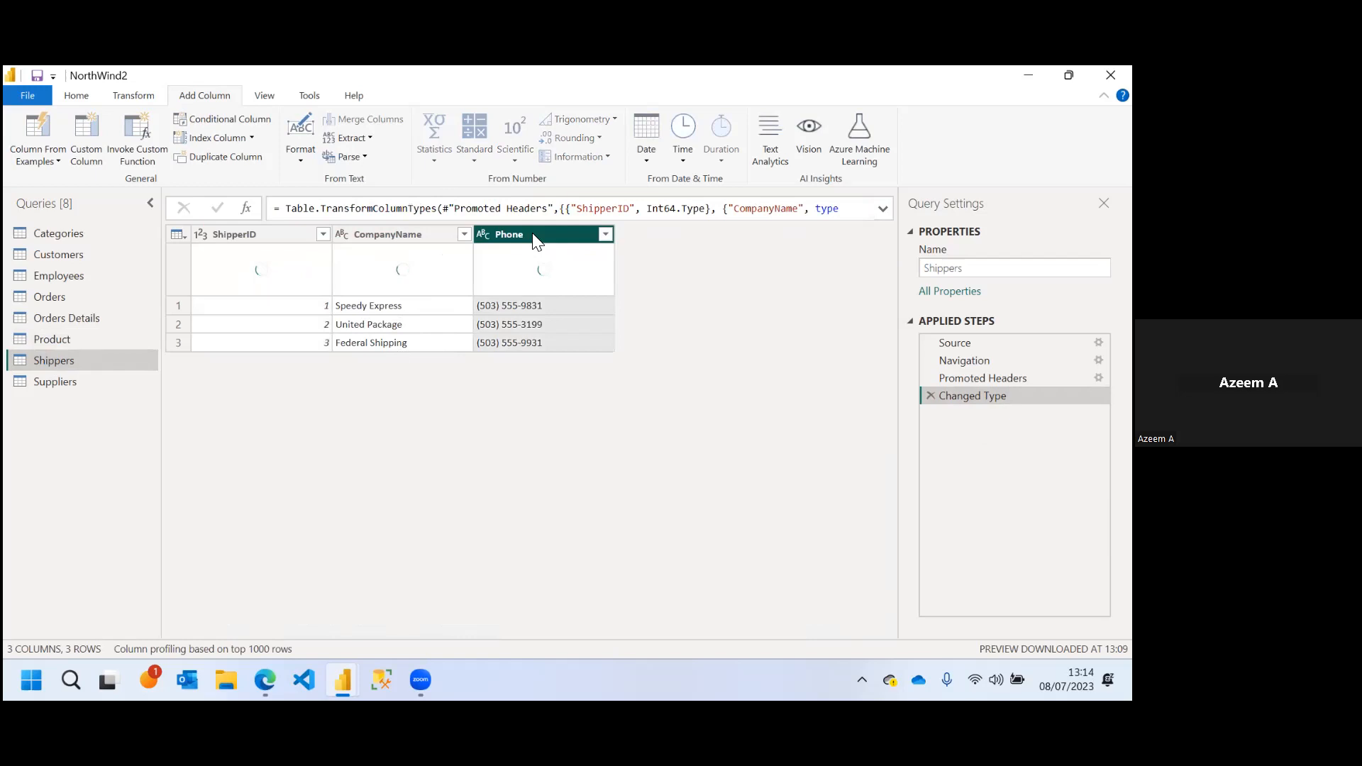
pyautogui.click(77, 94)
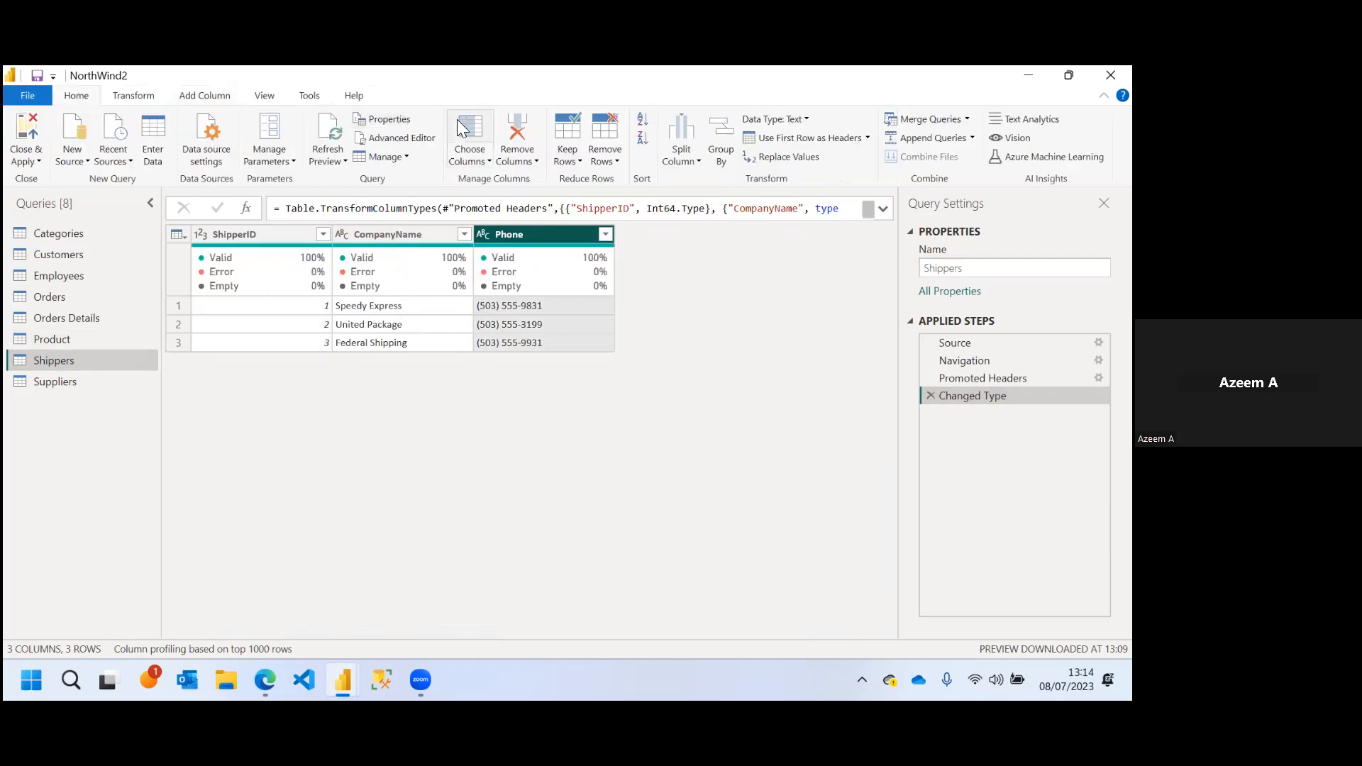
pyautogui.click(518, 122)
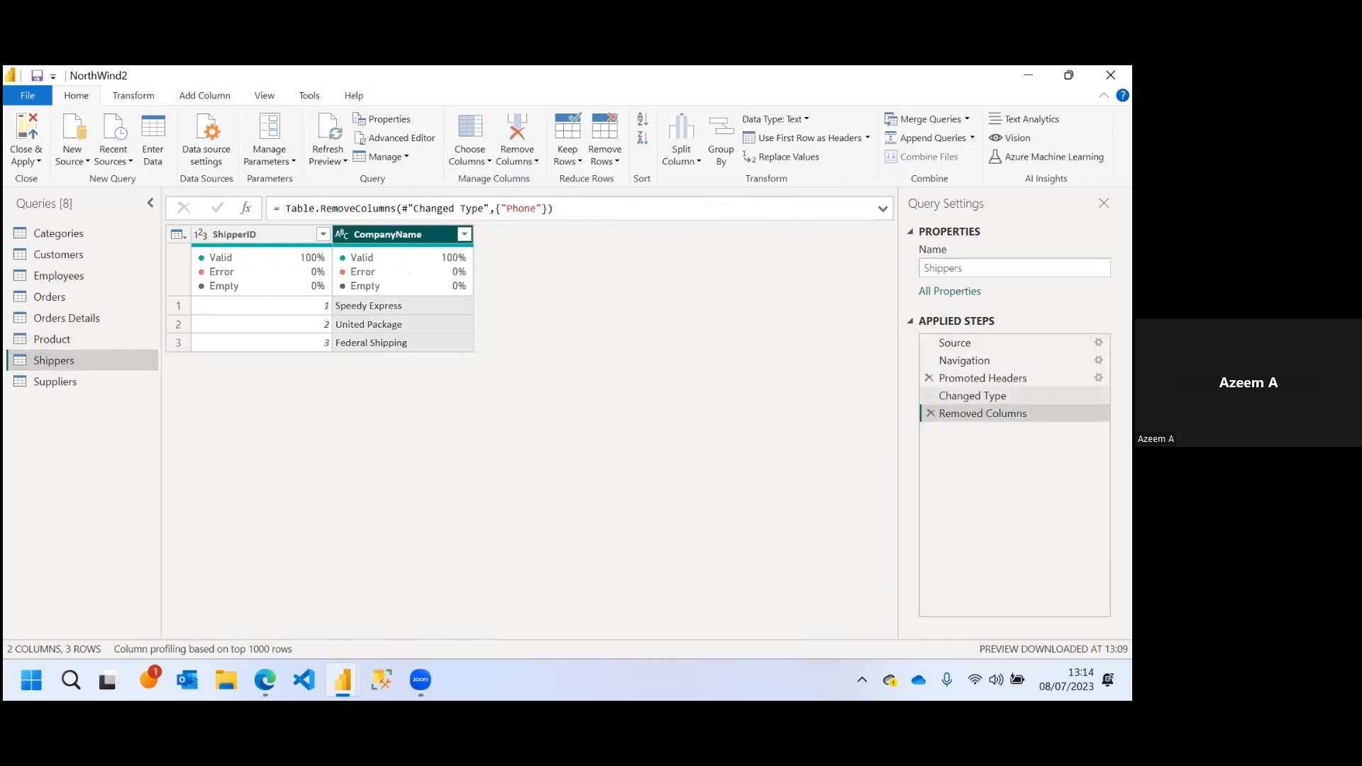
# Review the columns of the Suppliers query from SupplierID through to City
pyautogui.click(41, 381)
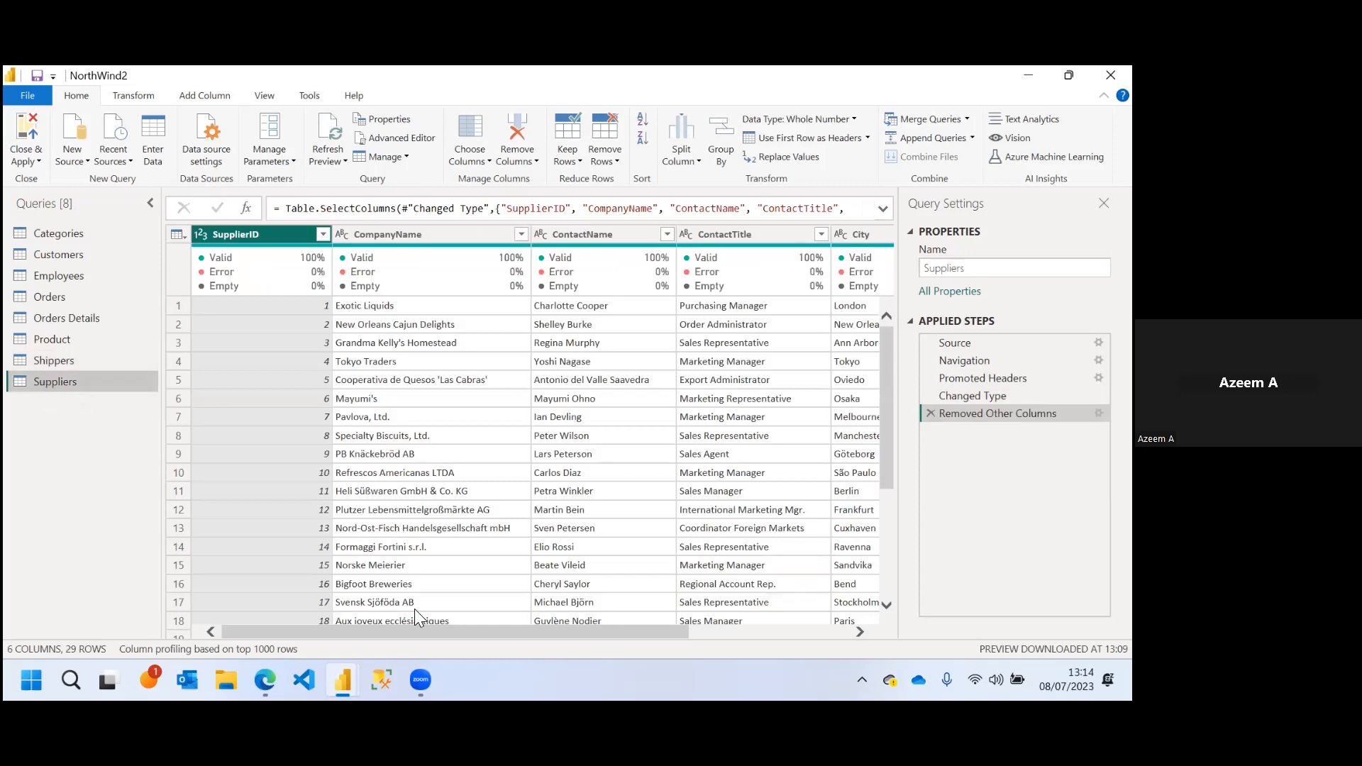
pyautogui.moveTo(380, 630)
pyautogui.mouseDown()
pyautogui.moveTo(563, 625)
pyautogui.moveTo(393, 617)
pyautogui.mouseUp()
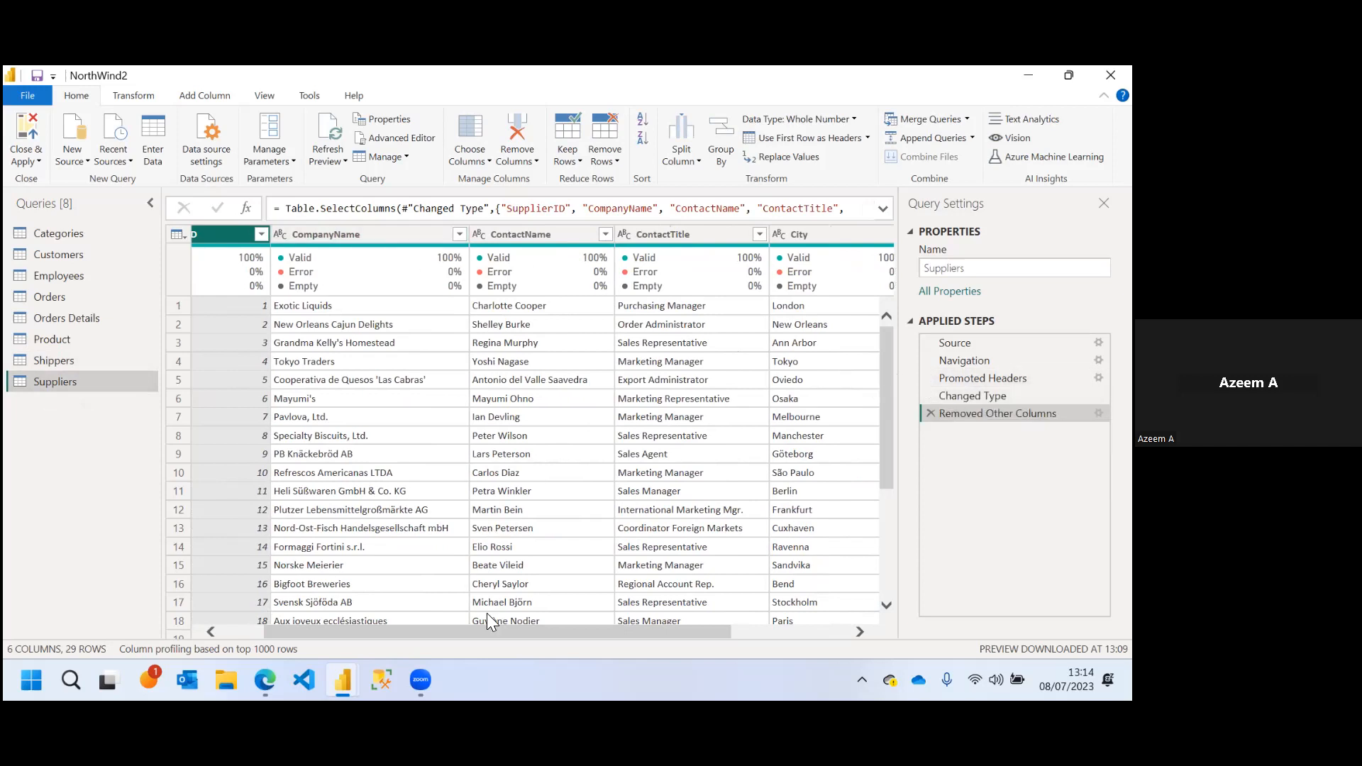
pyautogui.moveTo(449, 630); pyautogui.dragTo(331, 626)
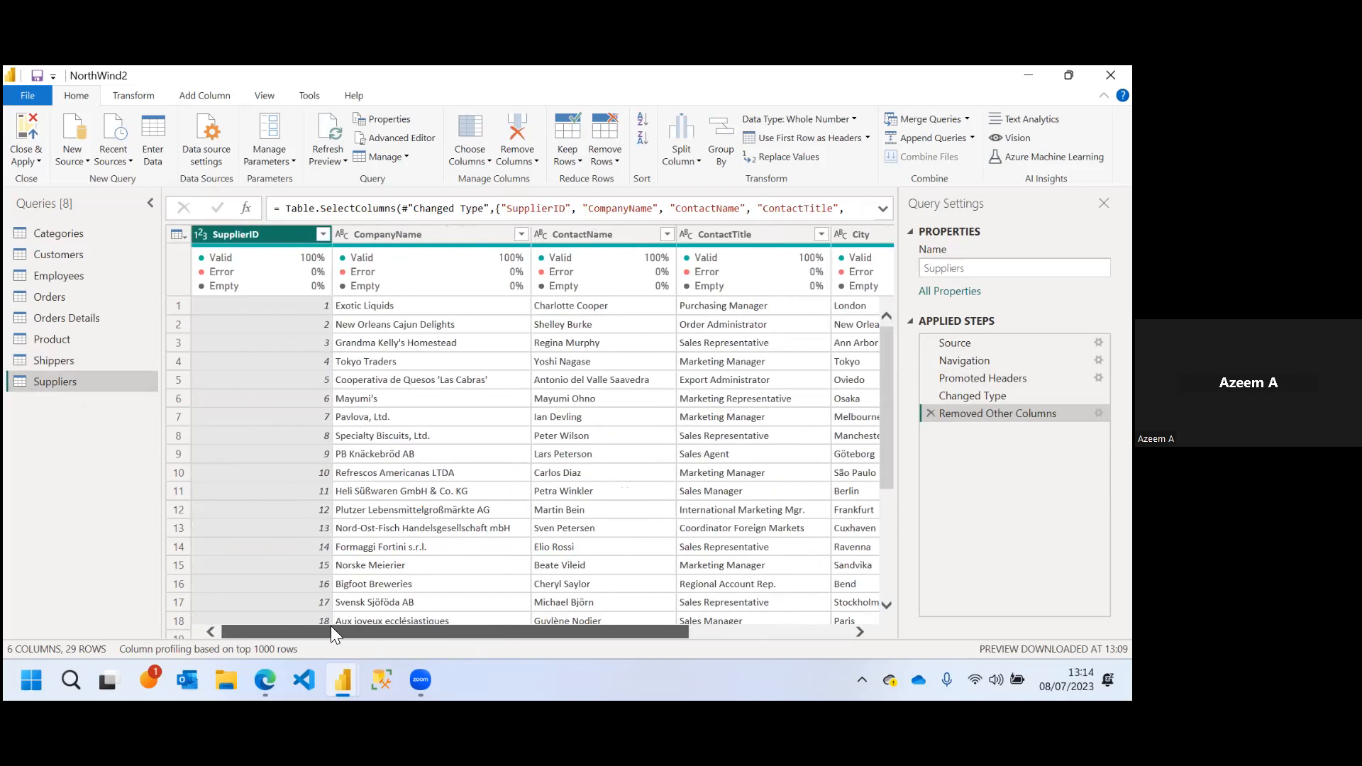
# Close the Power Query Editor and apply the query changes to the NorthWind2 model
pyautogui.click(31, 163)
pyautogui.click(35, 165)
pyautogui.click(67, 176)
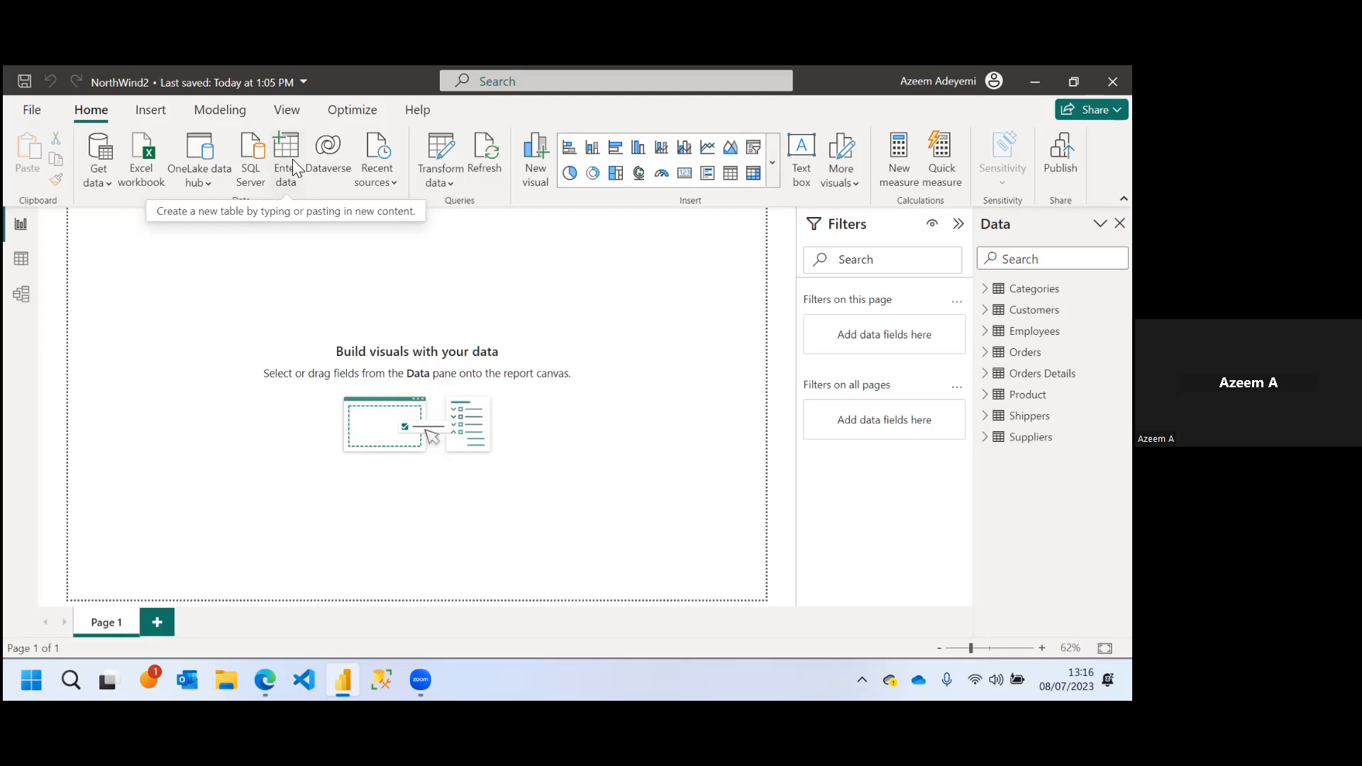
# Create an empty table named Key Measures by entering data and load it into the model
pyautogui.click(286, 147)
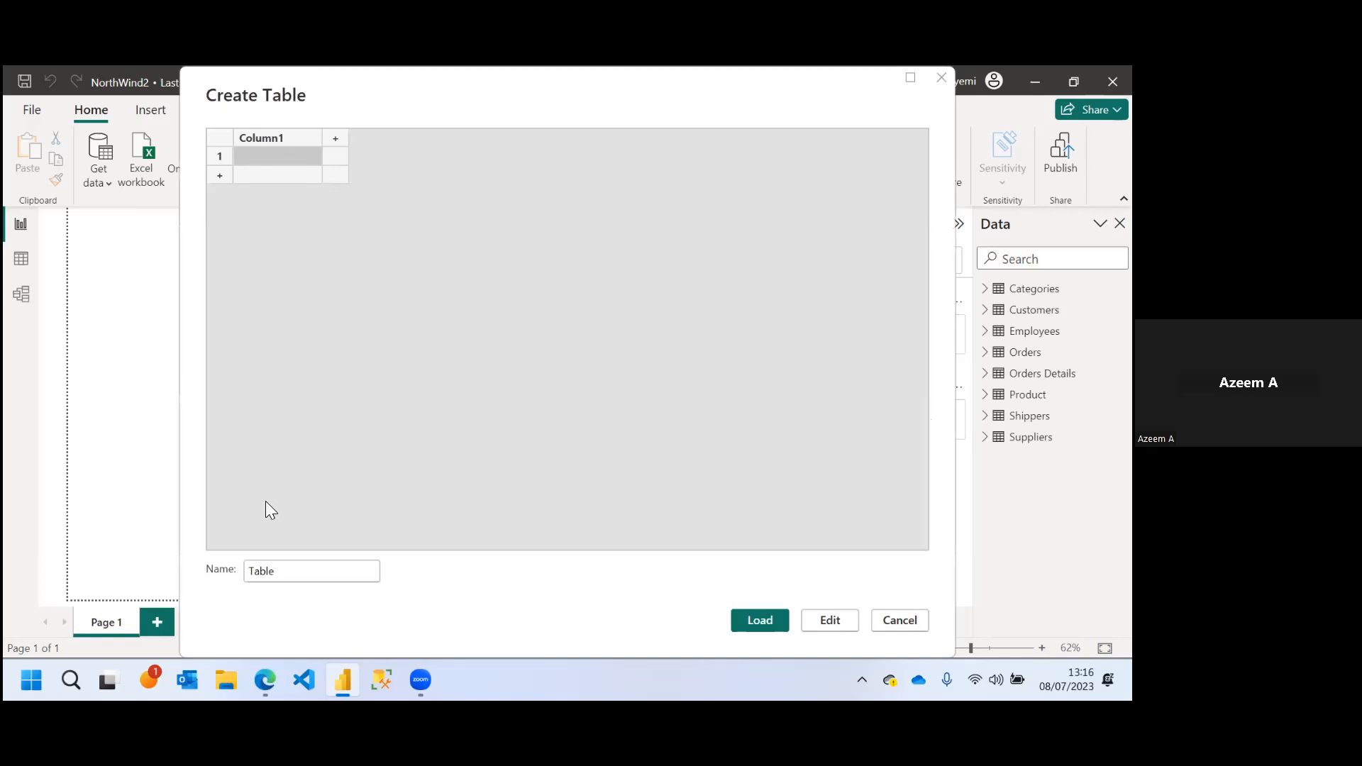
pyautogui.doubleClick(246, 576)
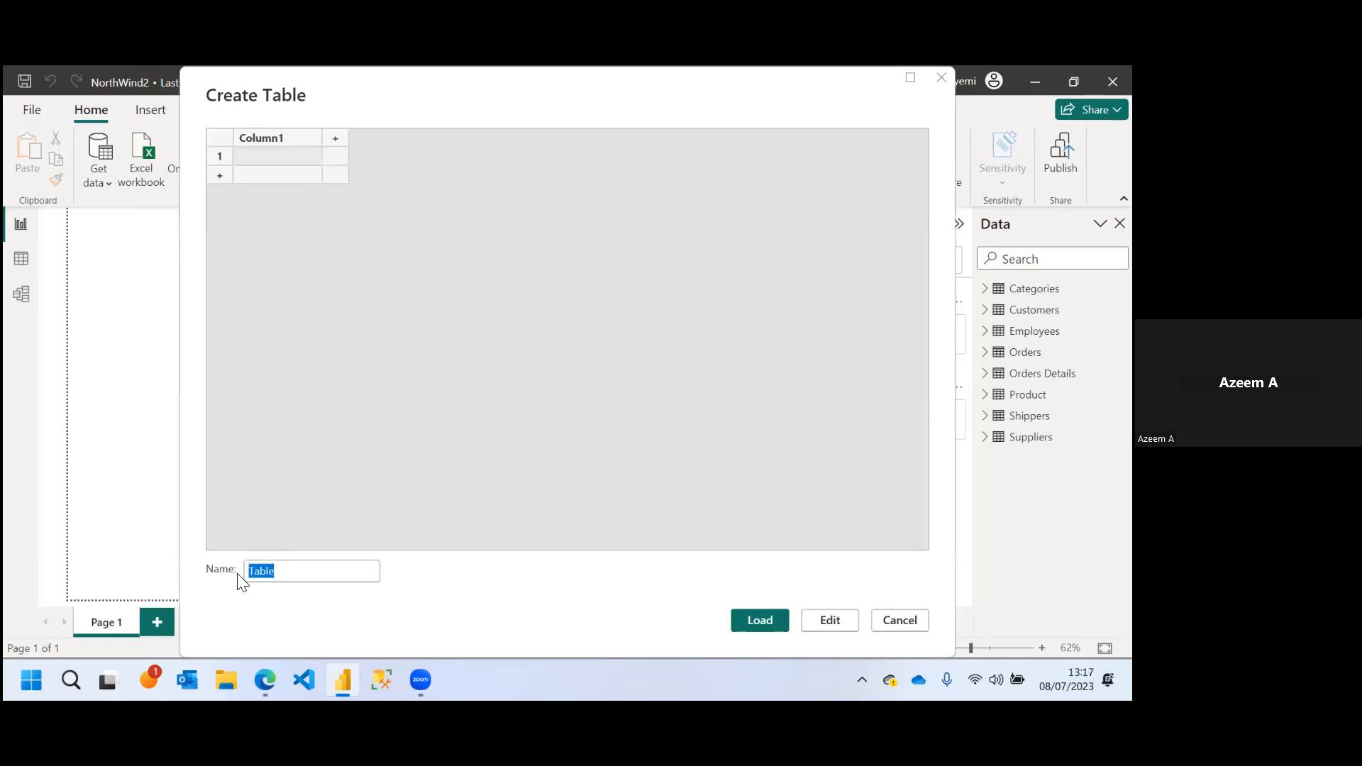
pyautogui.write('Key Measures')
pyautogui.click(763, 620)
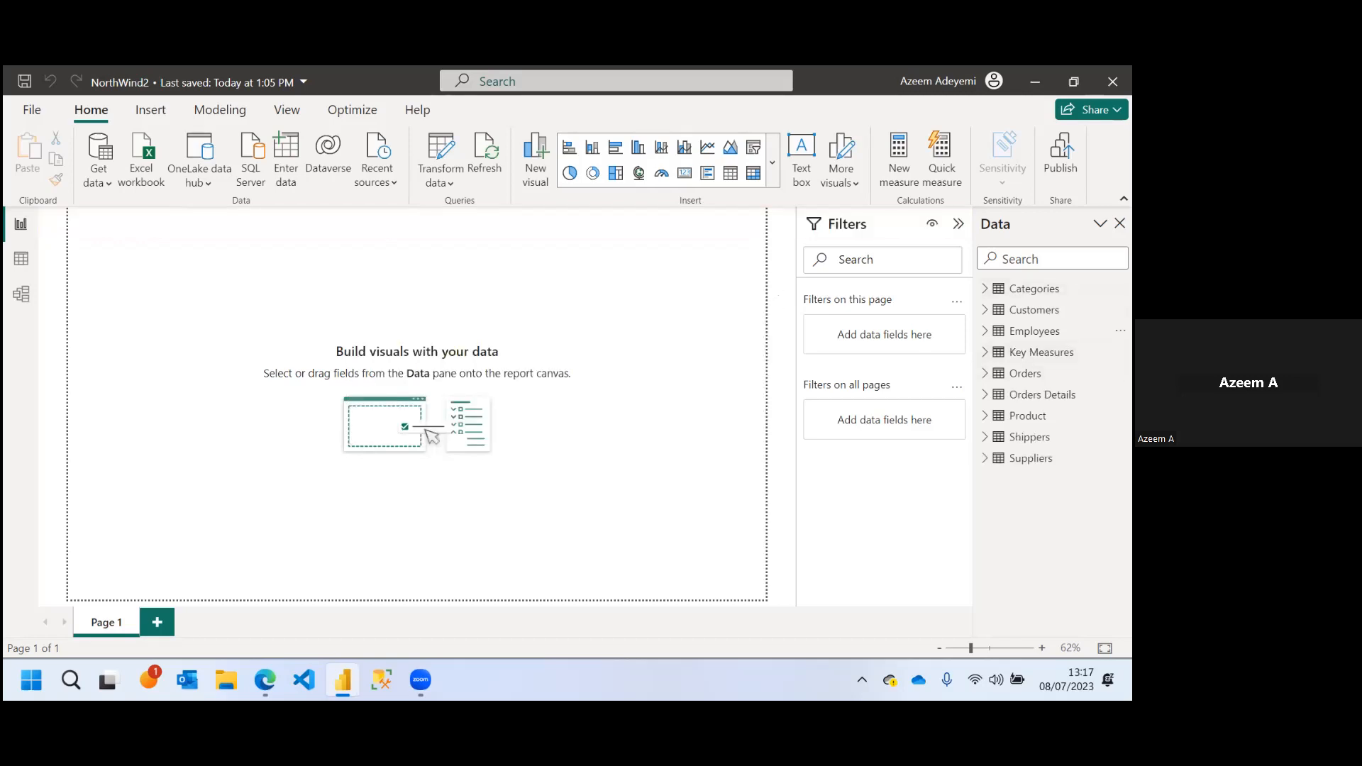
# Expand the fields of Key Measures and Orders Details, and examine the Orders Details rows in the data view
pyautogui.click(985, 353)
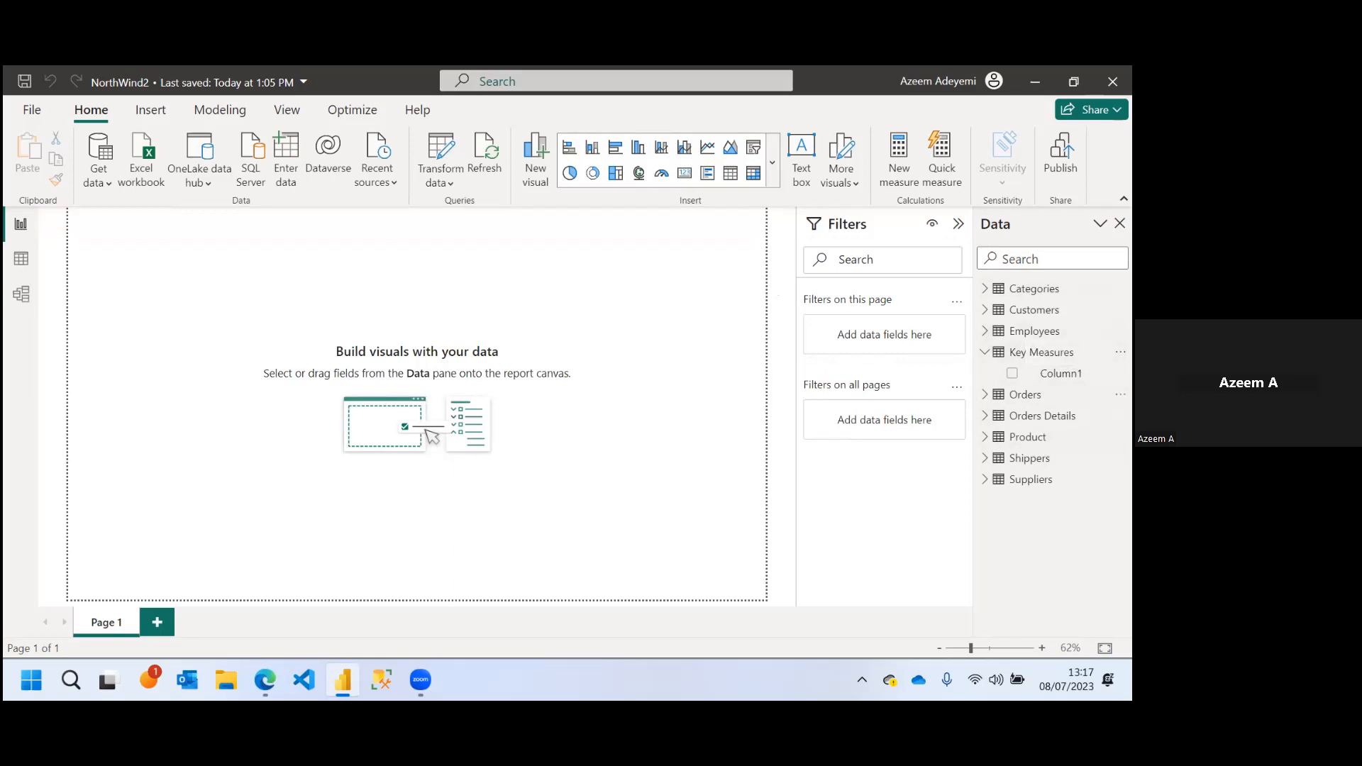
pyautogui.click(985, 416)
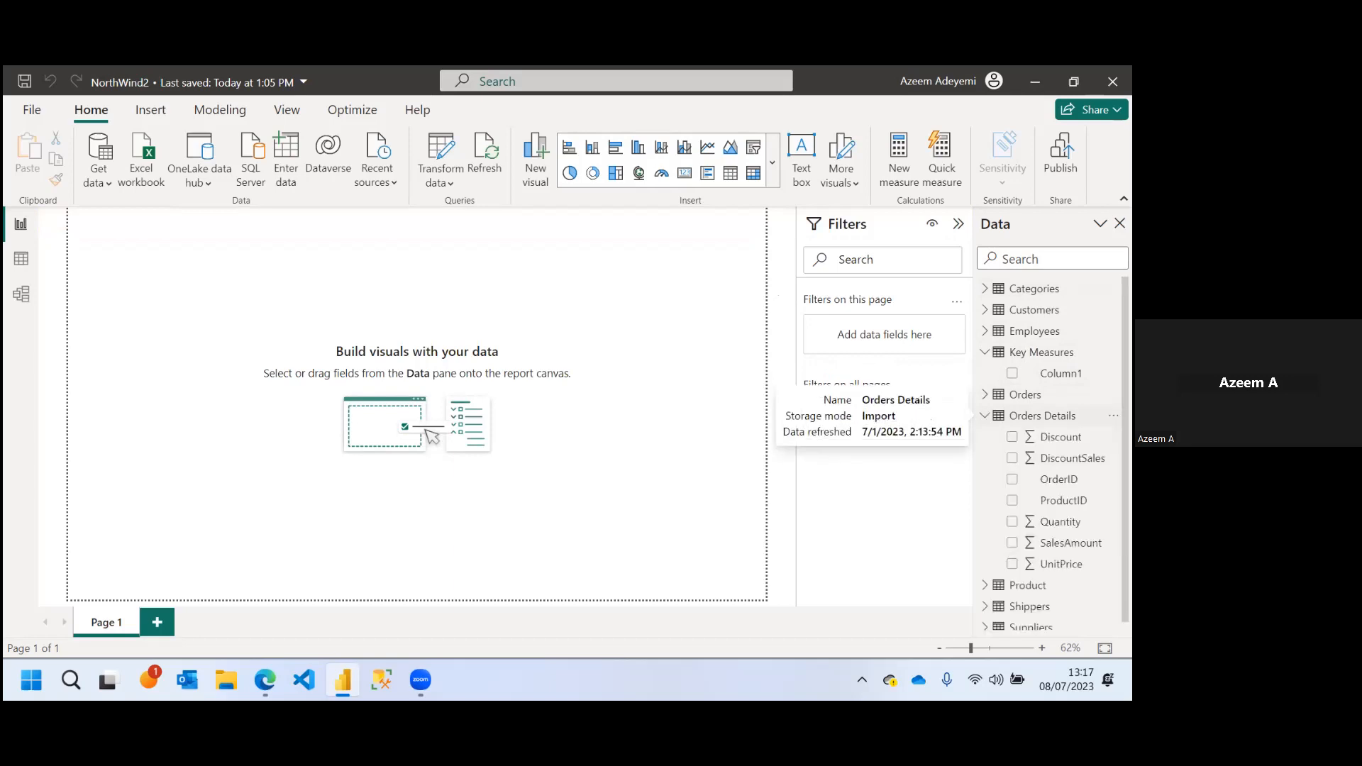
pyautogui.click(21, 259)
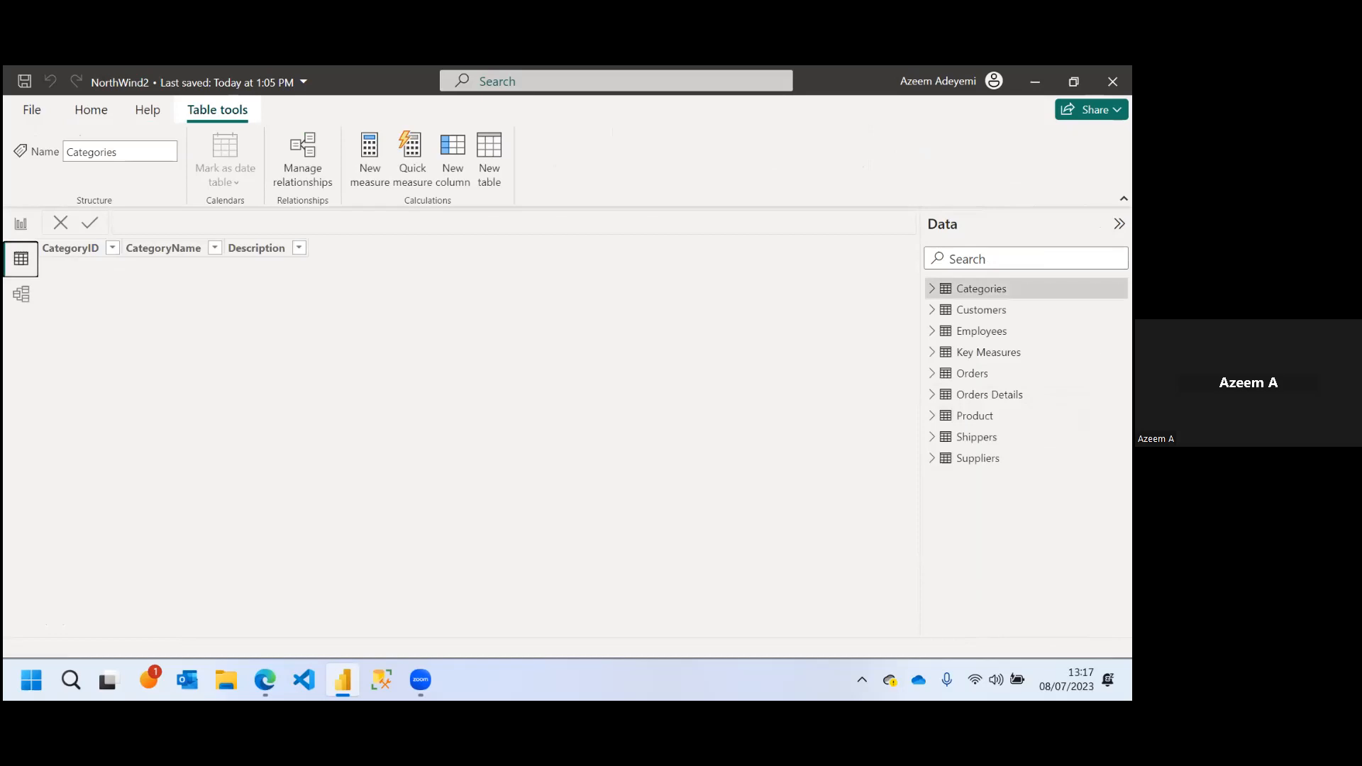
pyautogui.click(989, 395)
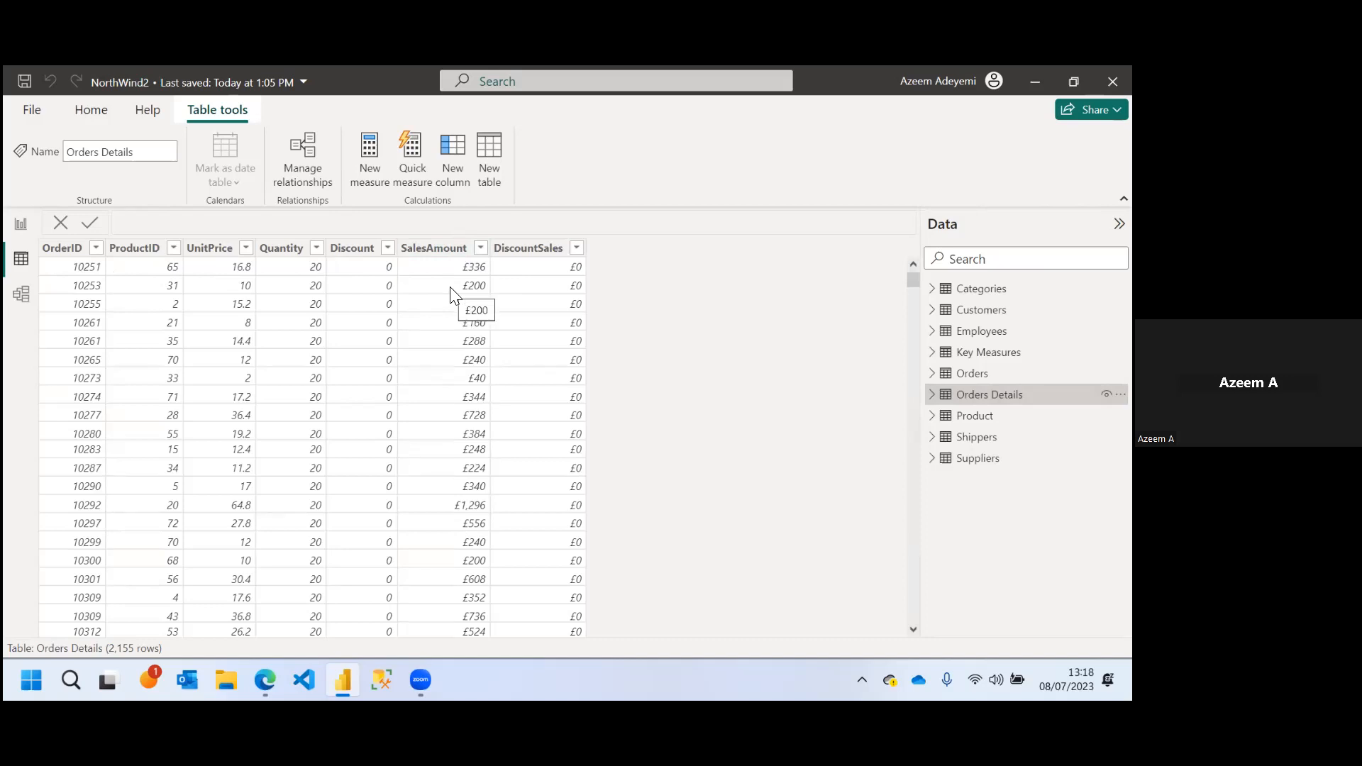
# Add a card with the sum of SalesAmount to the report page, then place it lower down and shrink it slightly
pyautogui.click(21, 223)
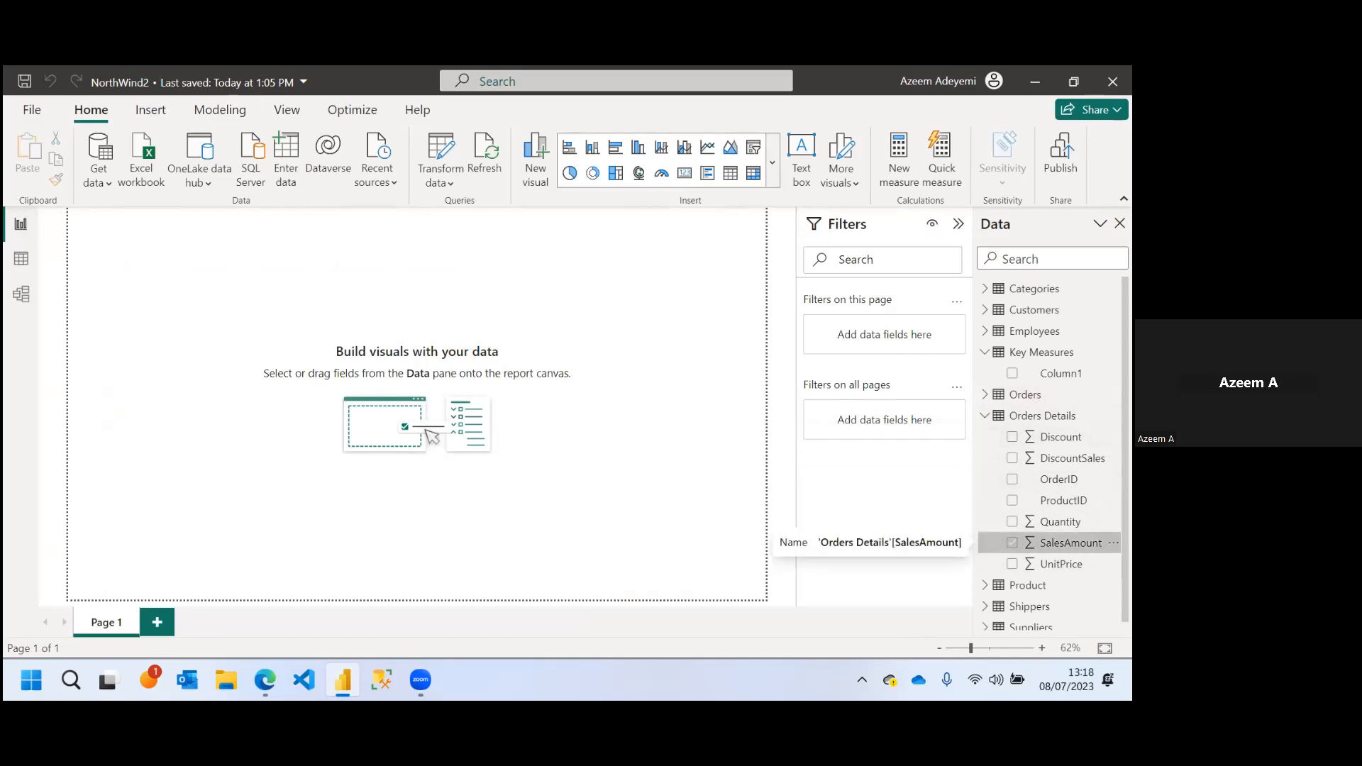
pyautogui.click(1012, 543)
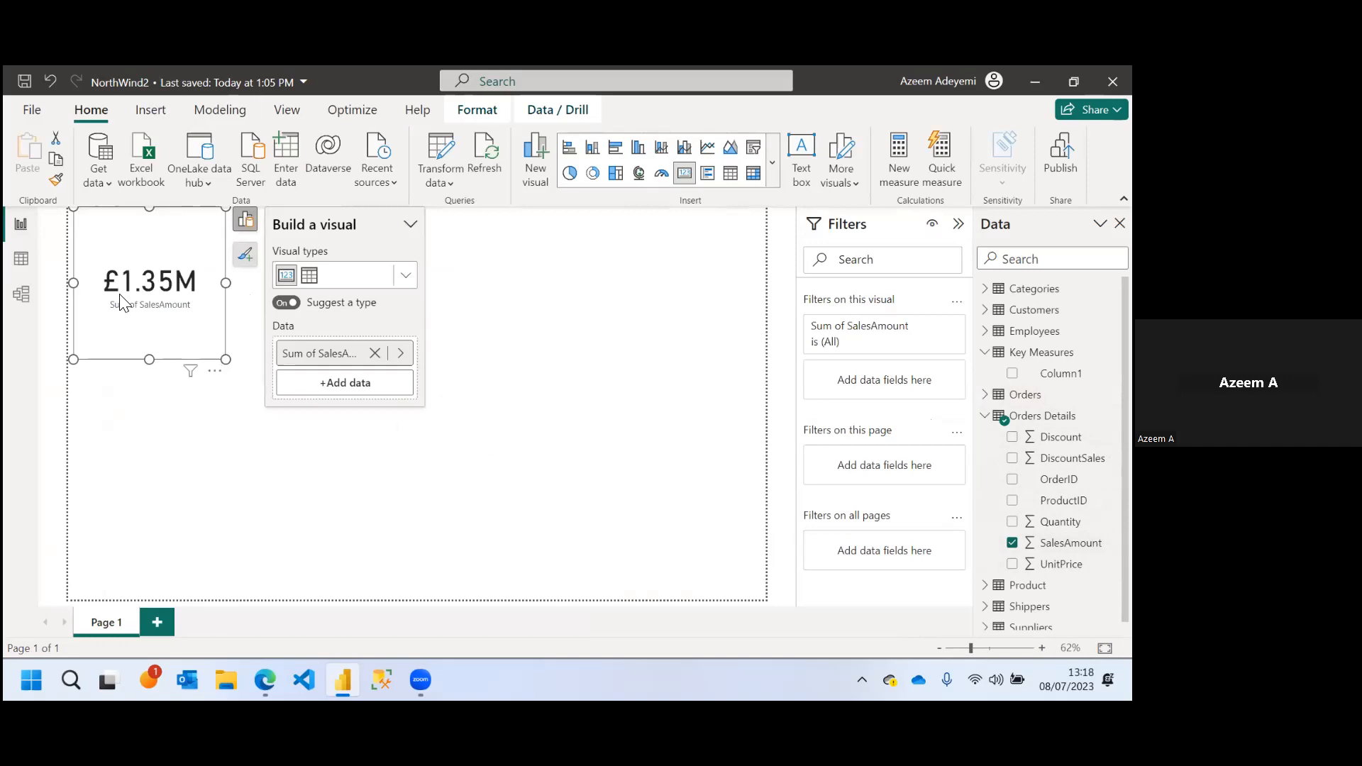
pyautogui.moveTo(154, 218); pyautogui.dragTo(166, 305)
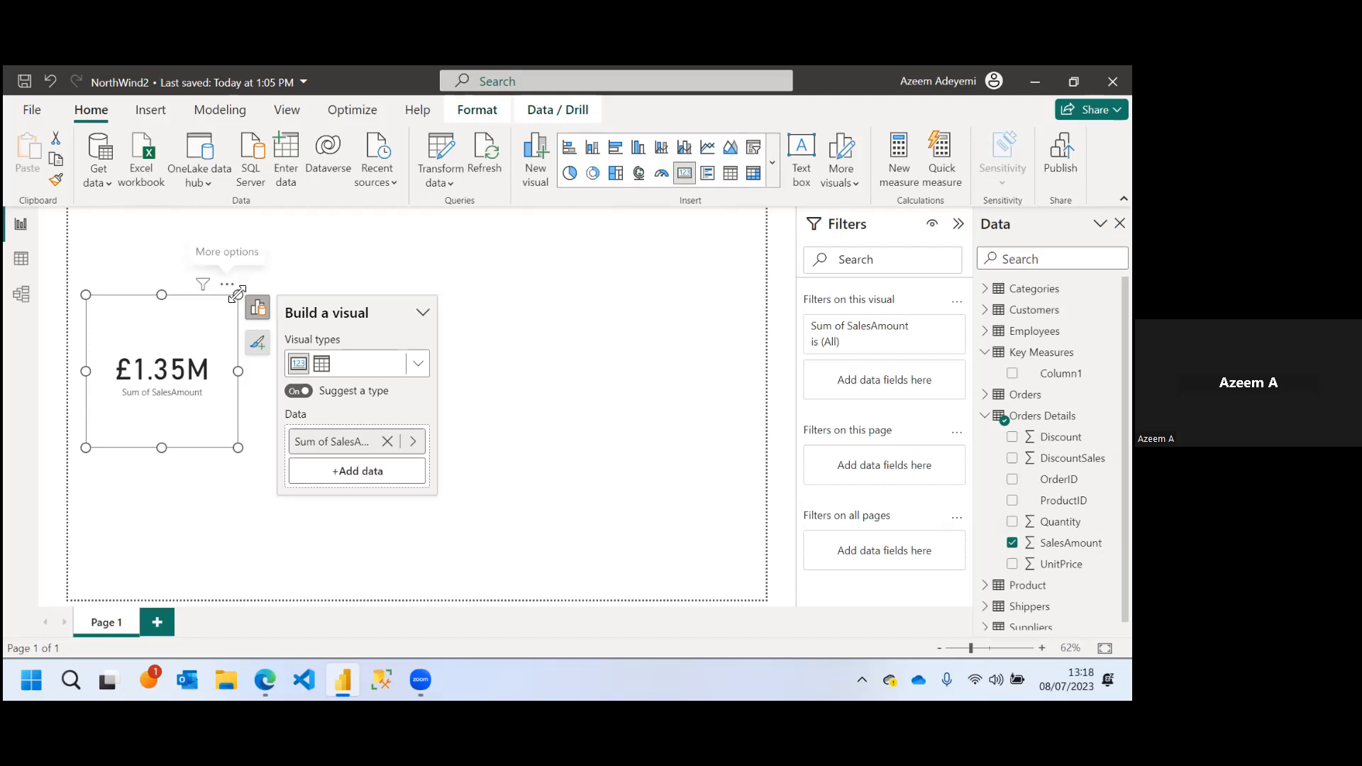
pyautogui.moveTo(237, 295); pyautogui.dragTo(227, 333)
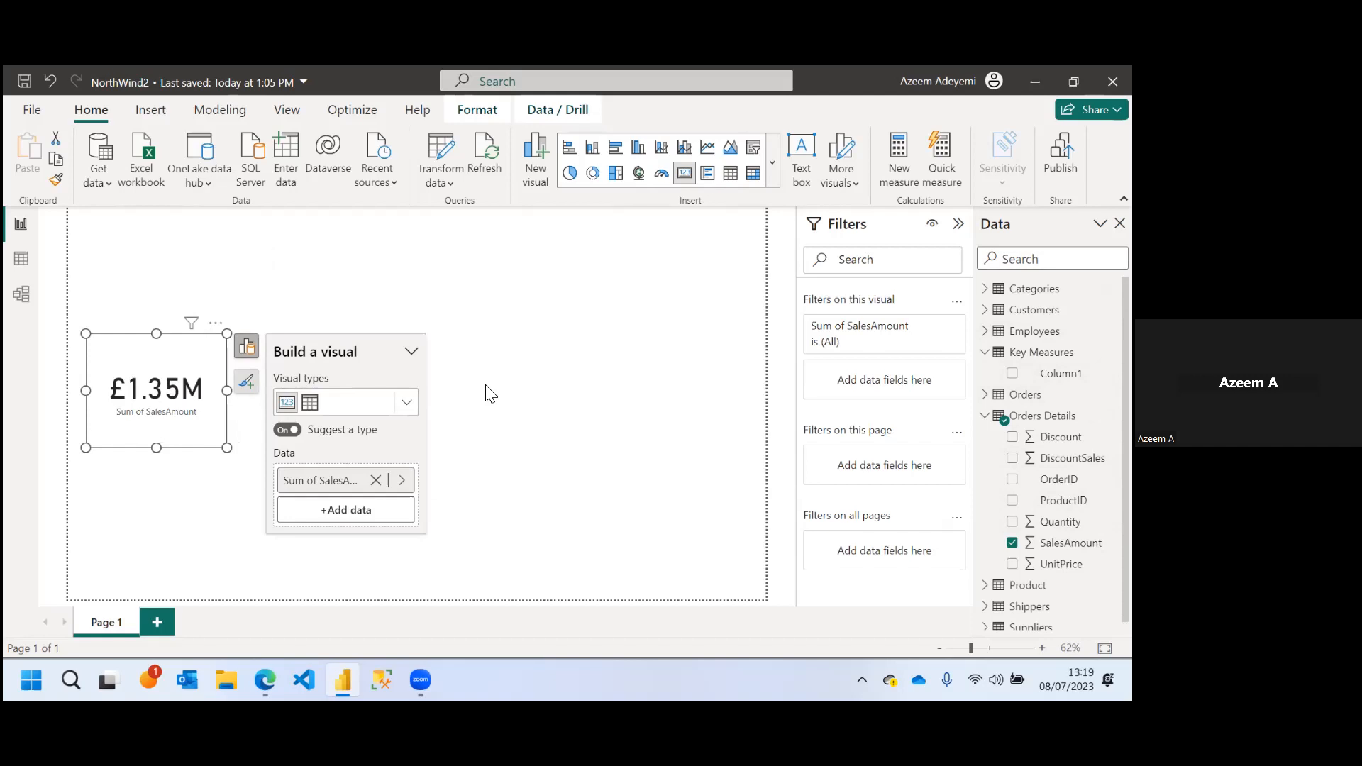
# Switch to the Edge browser and open dax.guide in a new tab
pyautogui.moveTo(274, 667)
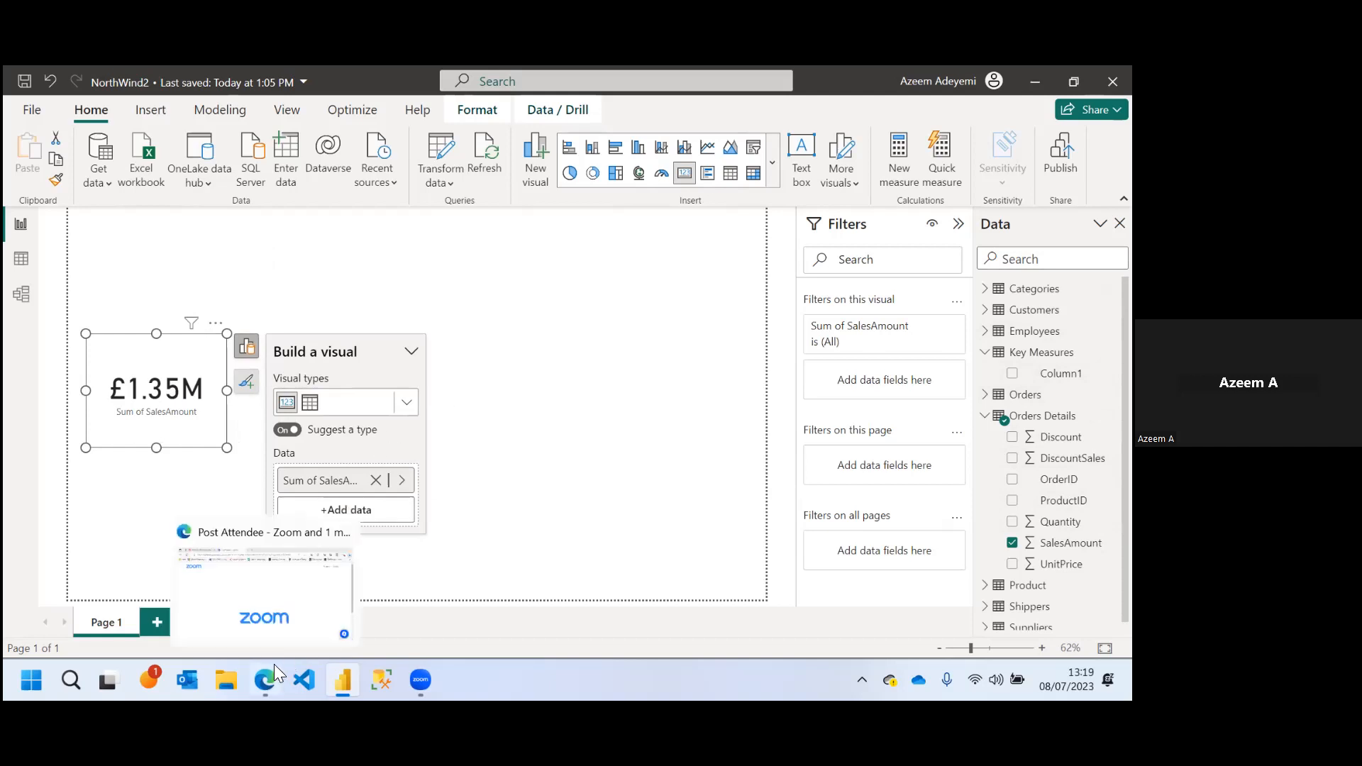
pyautogui.click(285, 637)
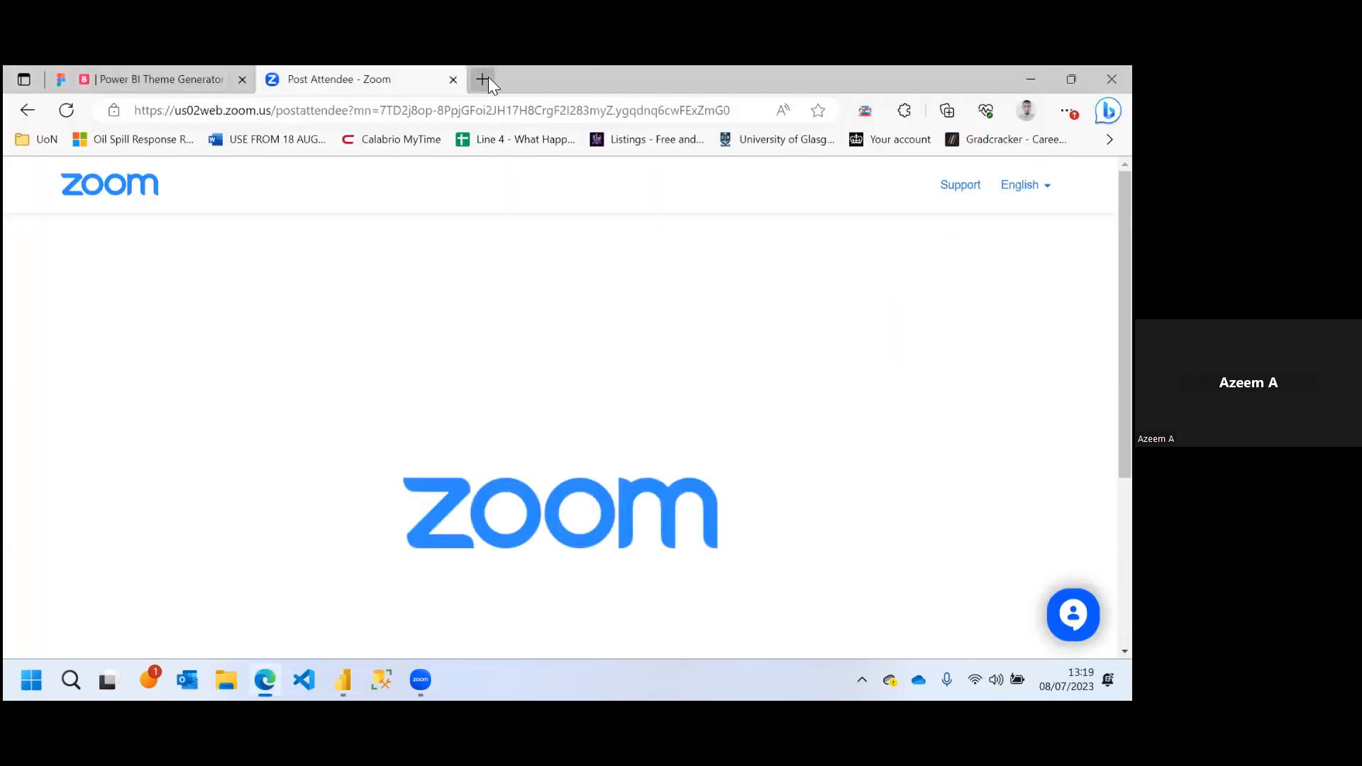
pyautogui.hotkey('ctrl', 't')
pyautogui.write('dax.guide')
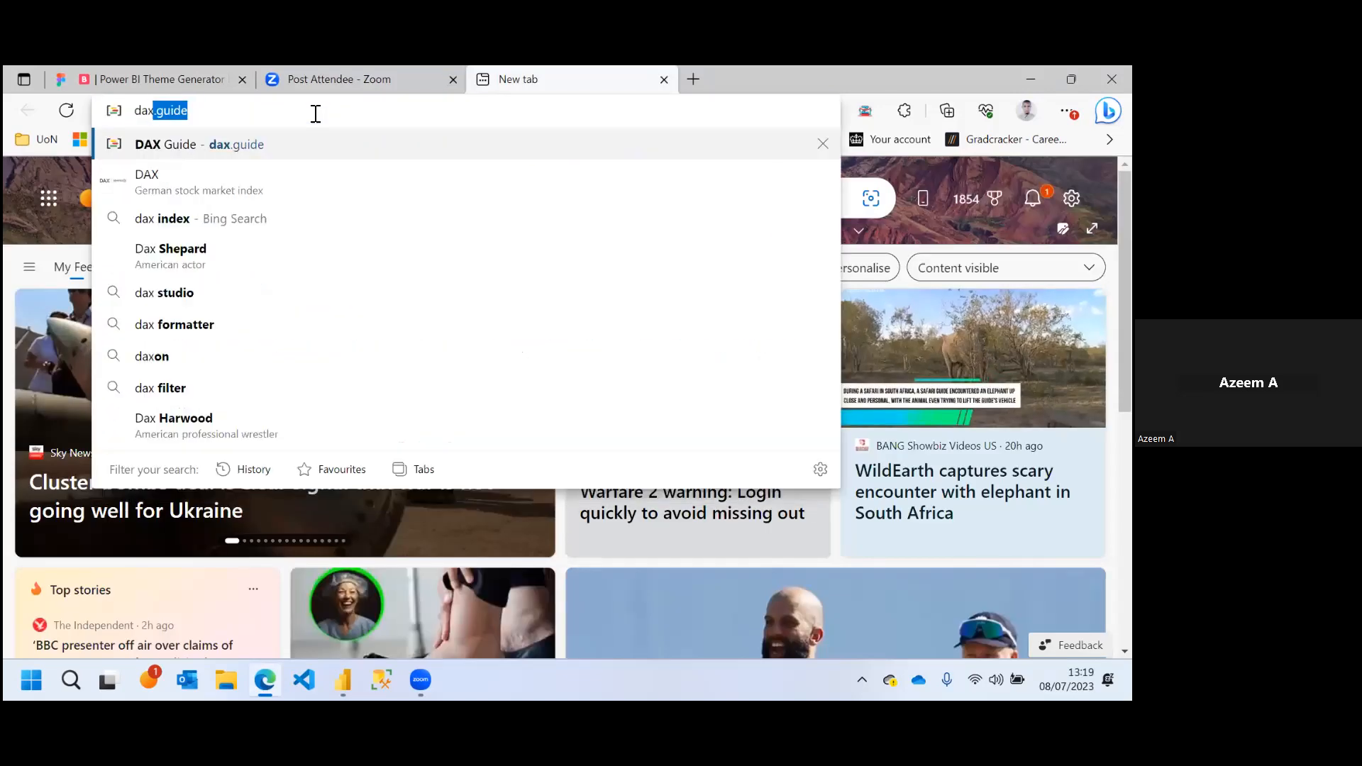
pyautogui.press('Return')
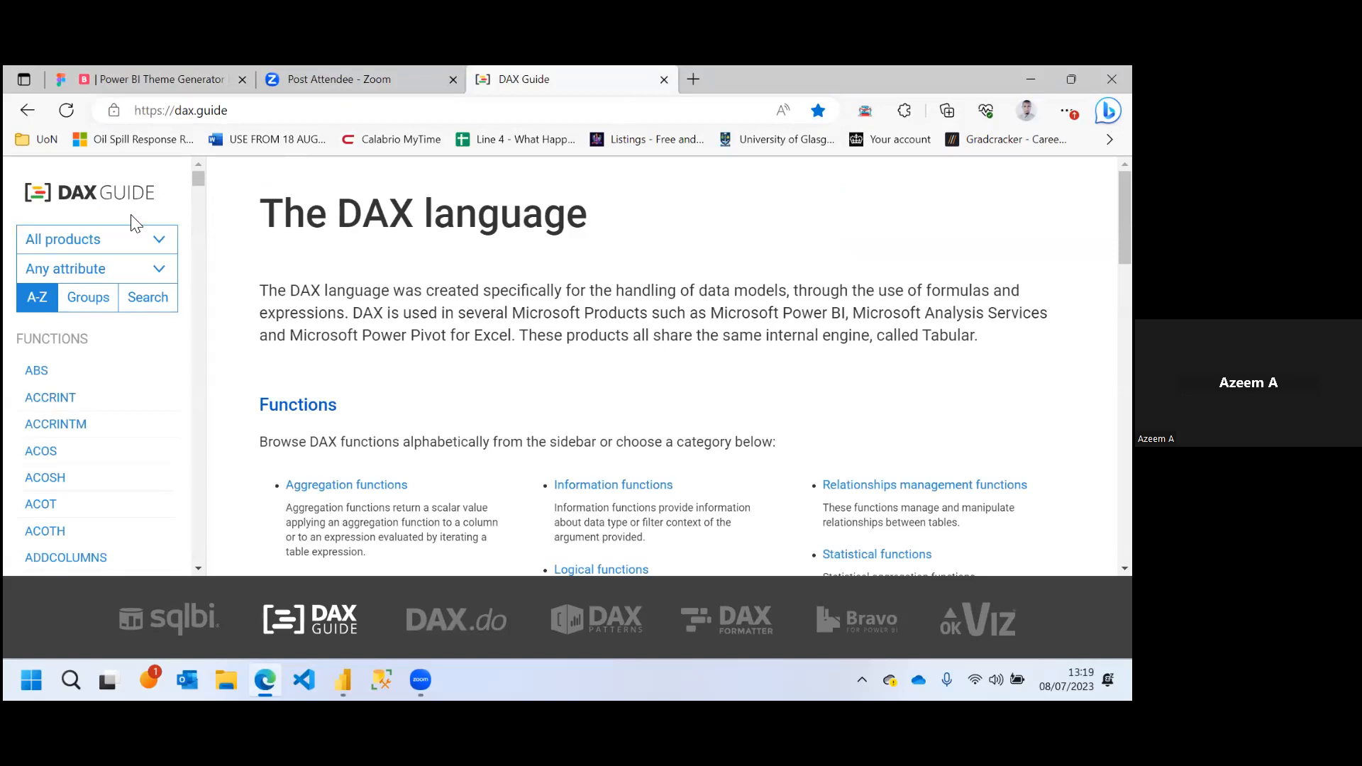
# Search DAX Guide for "sum" and read the SUM function's syntax, return values and remarks
pyautogui.click(135, 301)
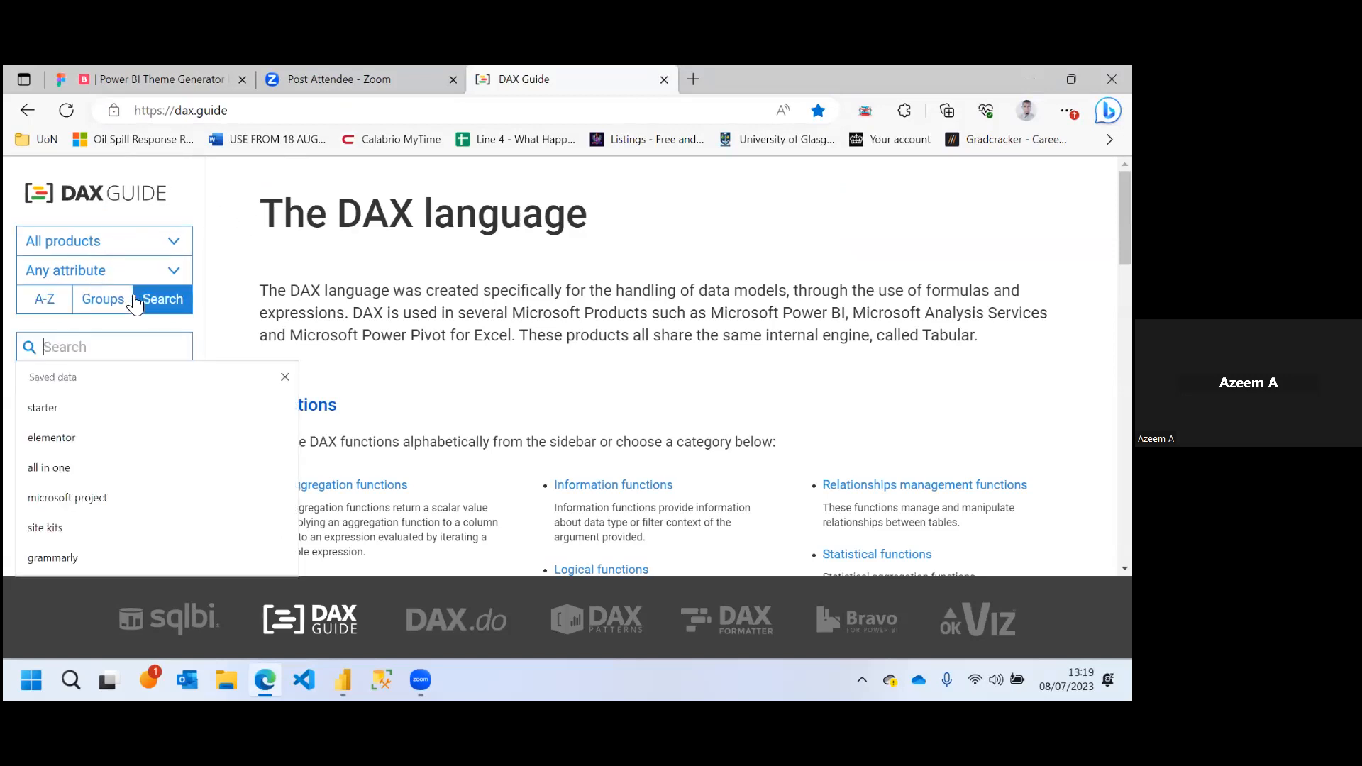
pyautogui.write('sum')
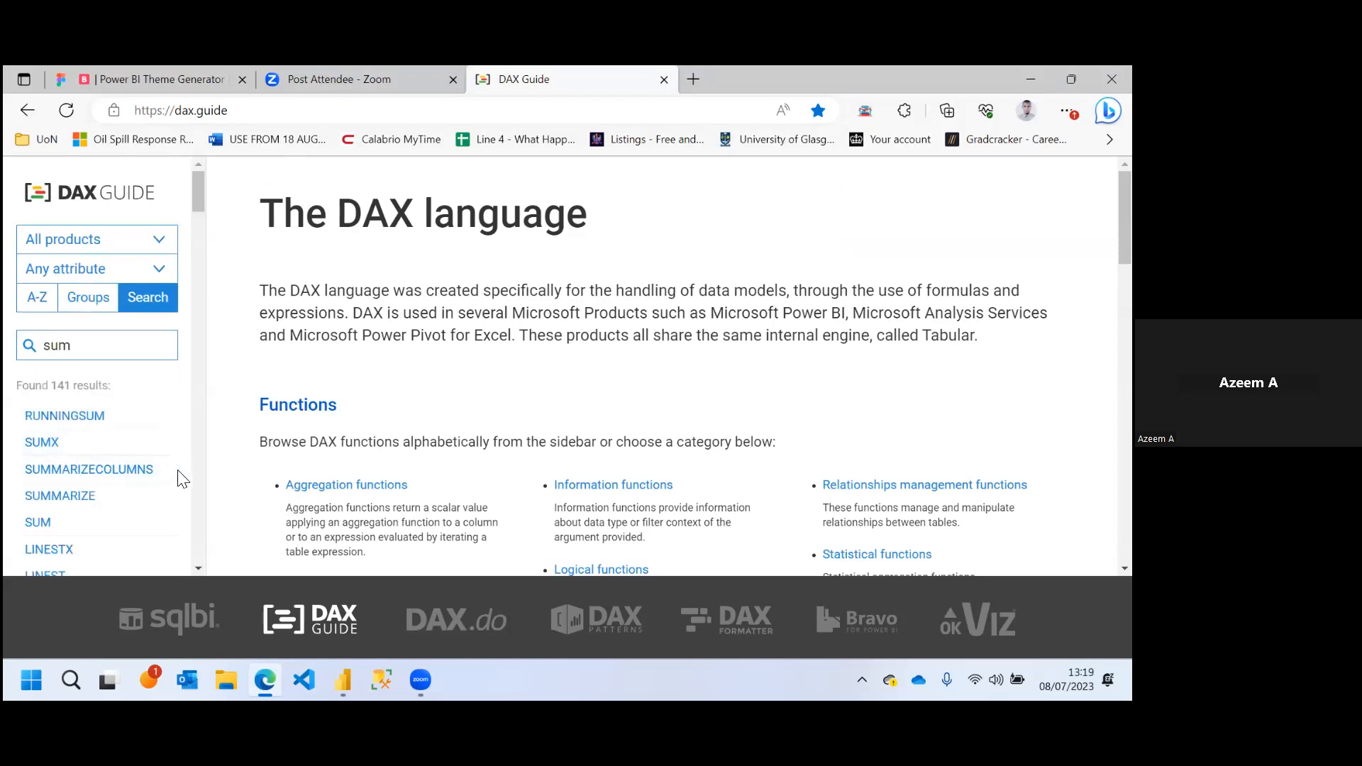
pyautogui.click(49, 523)
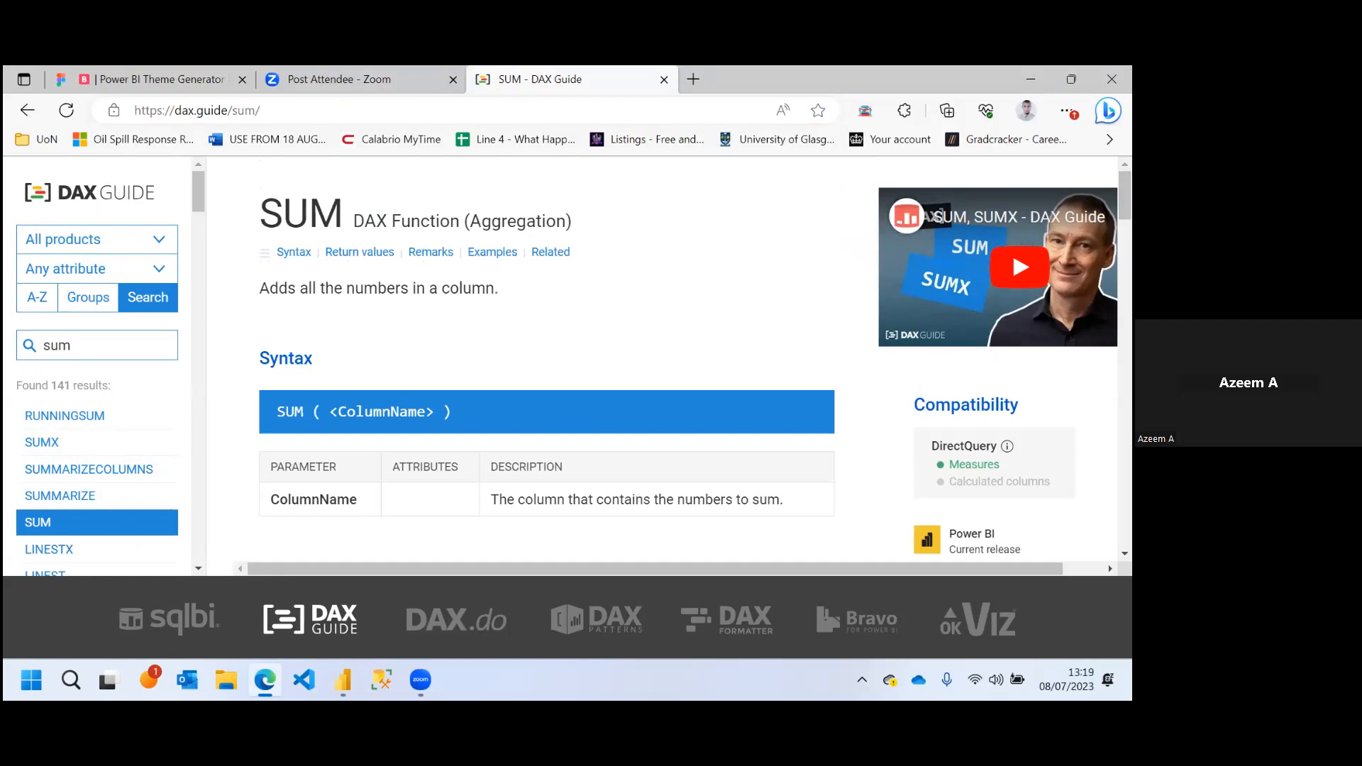
pyautogui.scroll(-2, 681, 355)
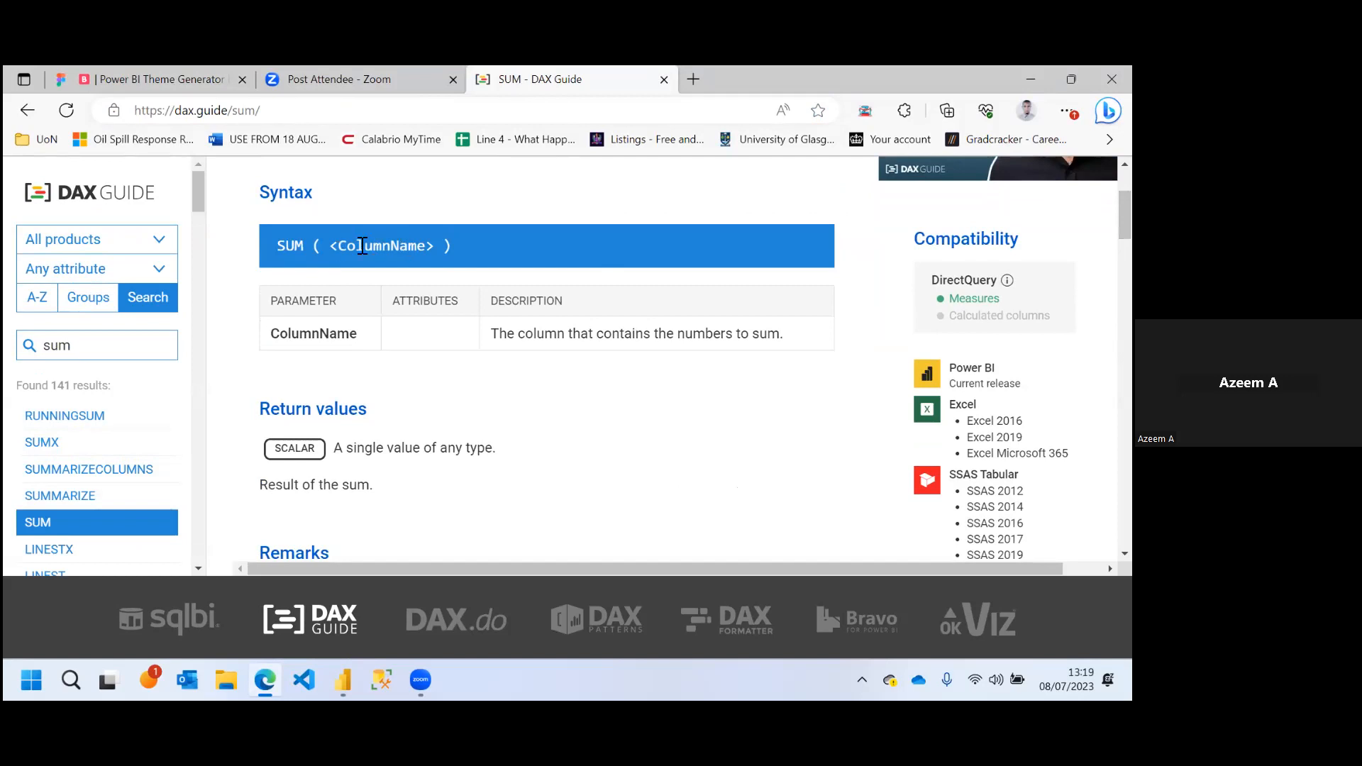
pyautogui.moveTo(362, 246); pyautogui.dragTo(969, 239)
pyautogui.click(706, 417)
pyautogui.scroll(-1, 705, 417)
pyautogui.scroll(-5, 706, 416)
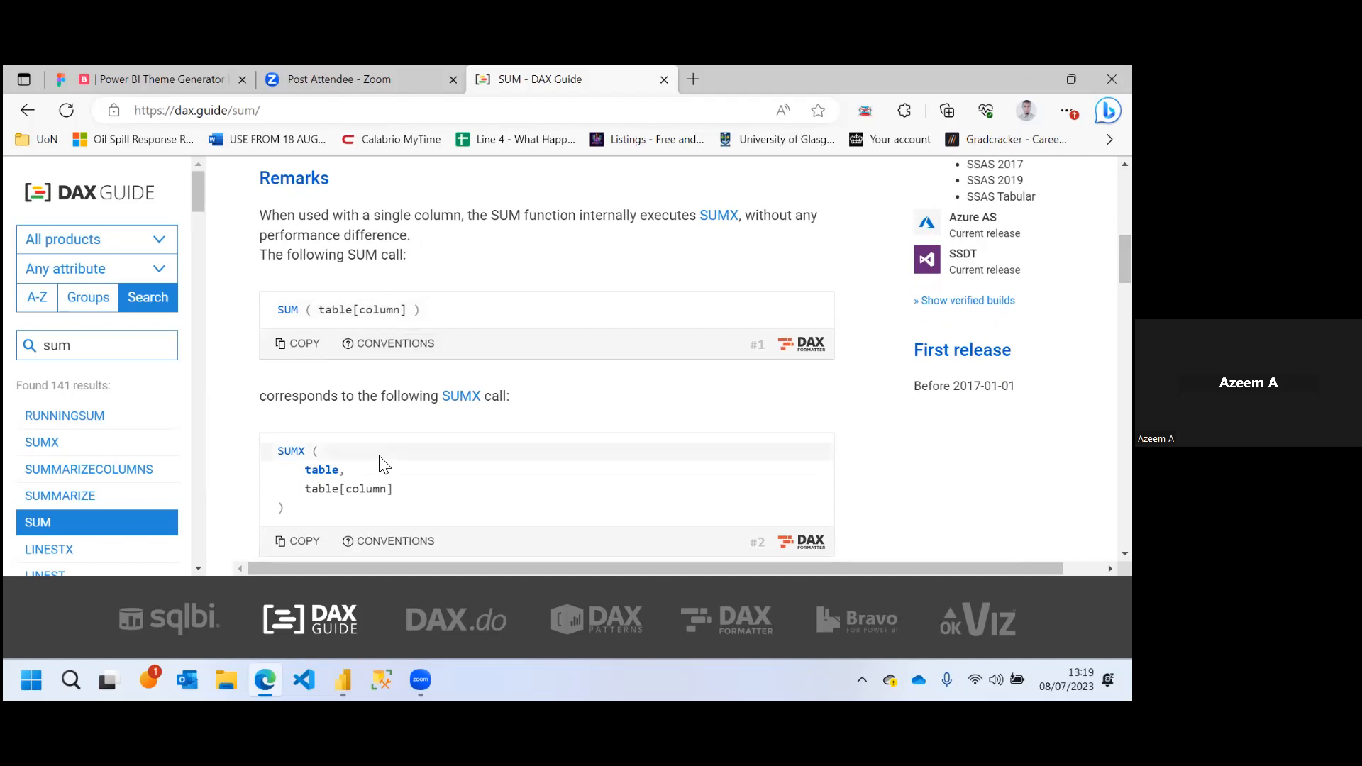
# Back in Power BI Desktop, create the measure Total Revenue = SUM('Orders Details'[SalesAmount]) in the Key Measures table
pyautogui.moveTo(342, 680)
pyautogui.click(344, 616)
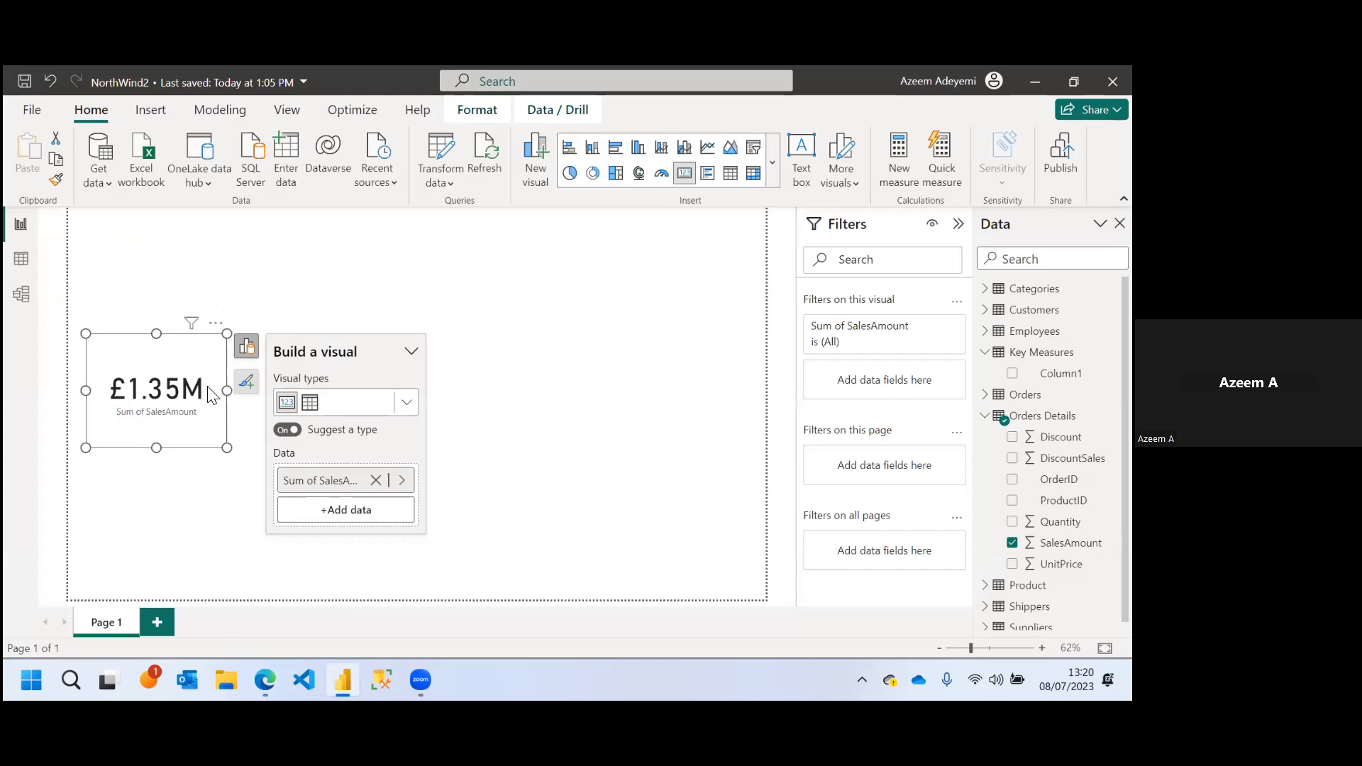
pyautogui.click(634, 395)
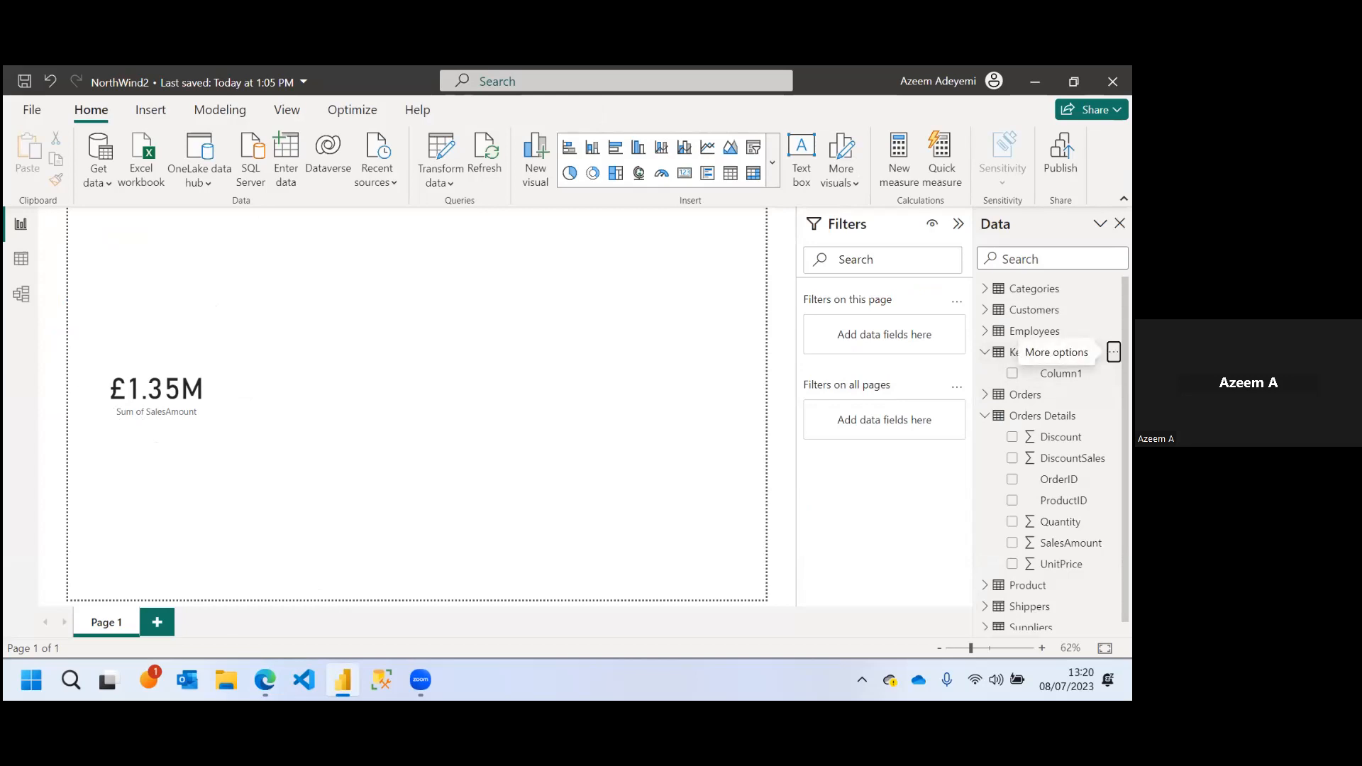
pyautogui.click(1114, 352)
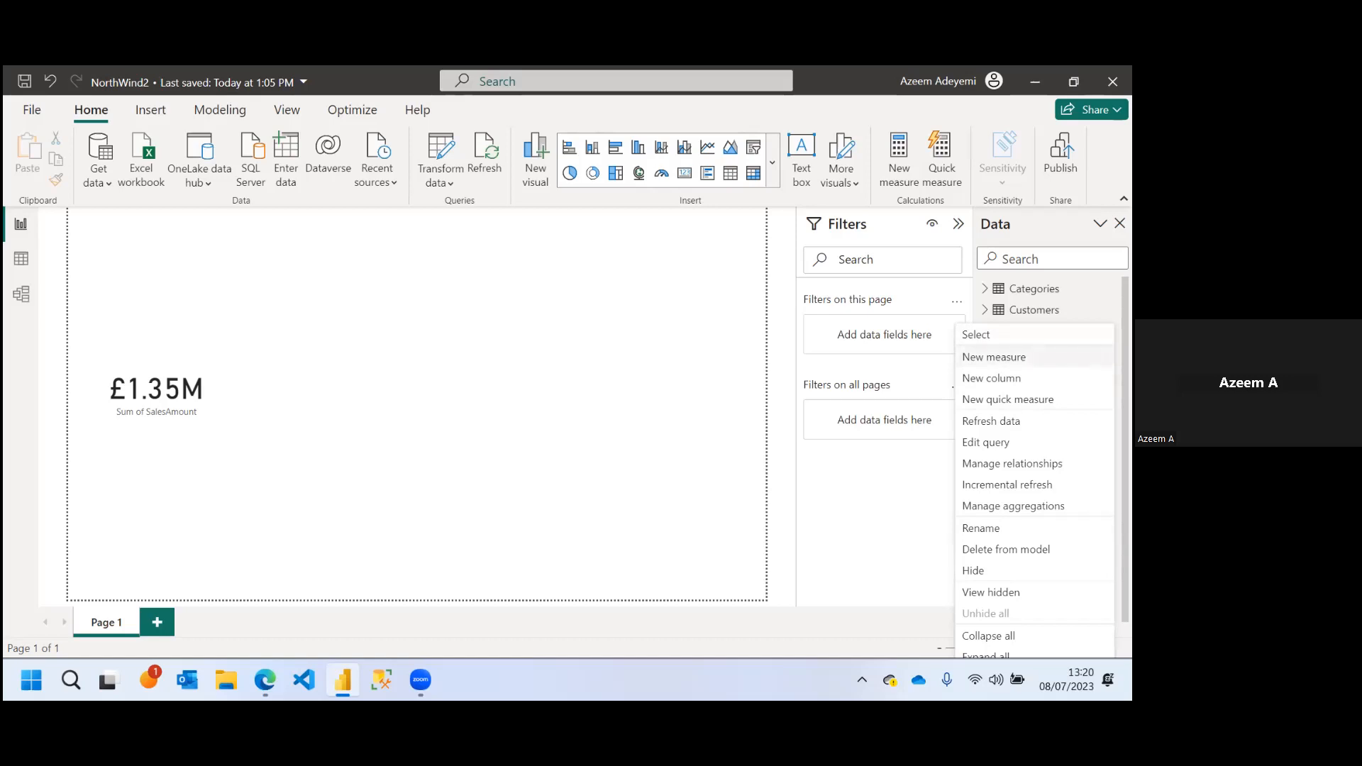
pyautogui.click(1009, 357)
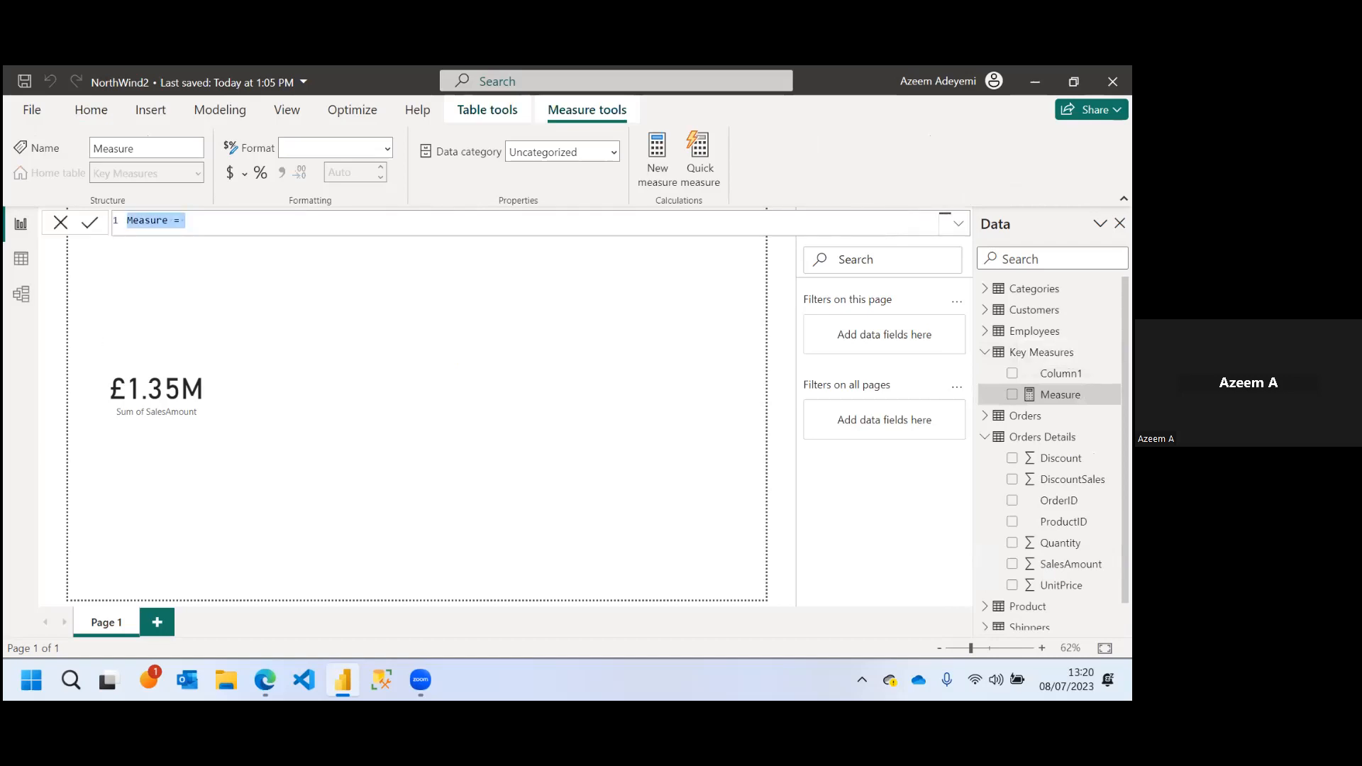
pyautogui.write('Total Revenue = SUM')
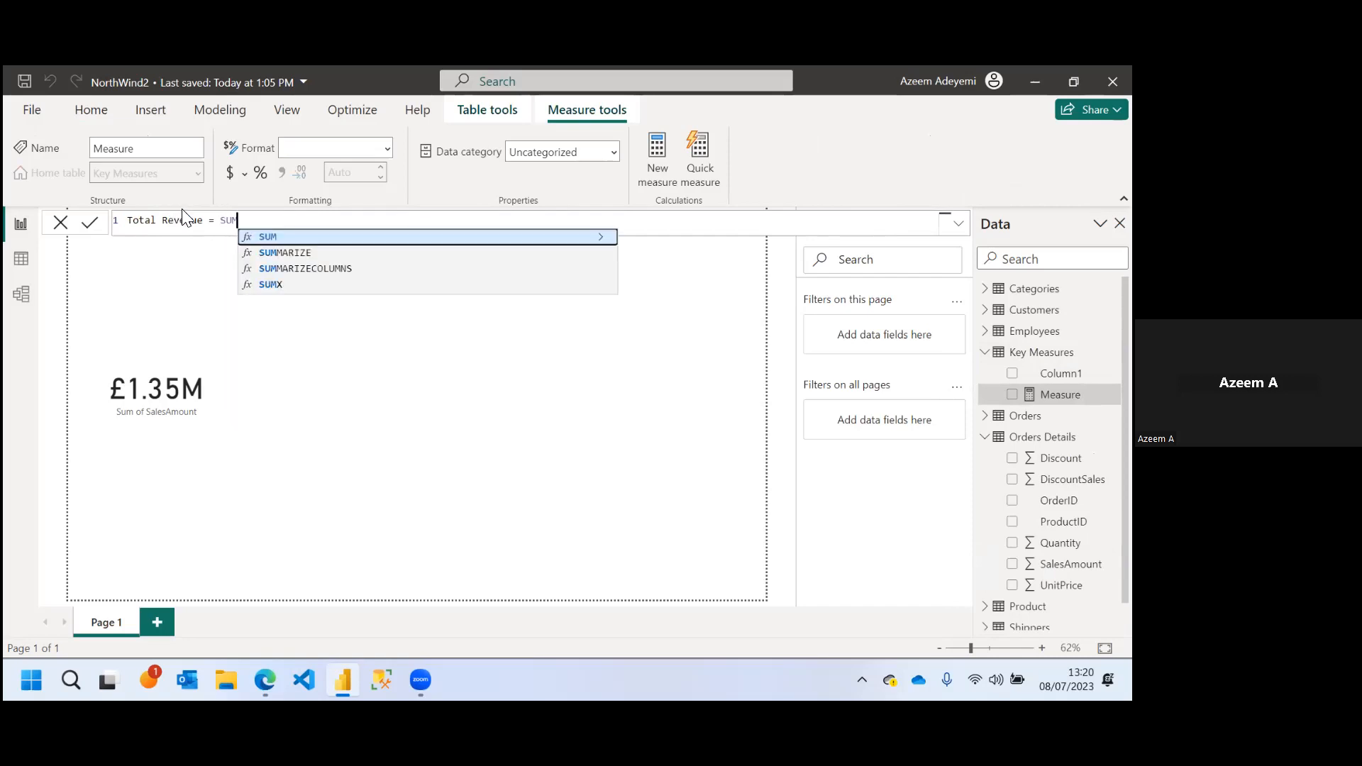
pyautogui.click(257, 239)
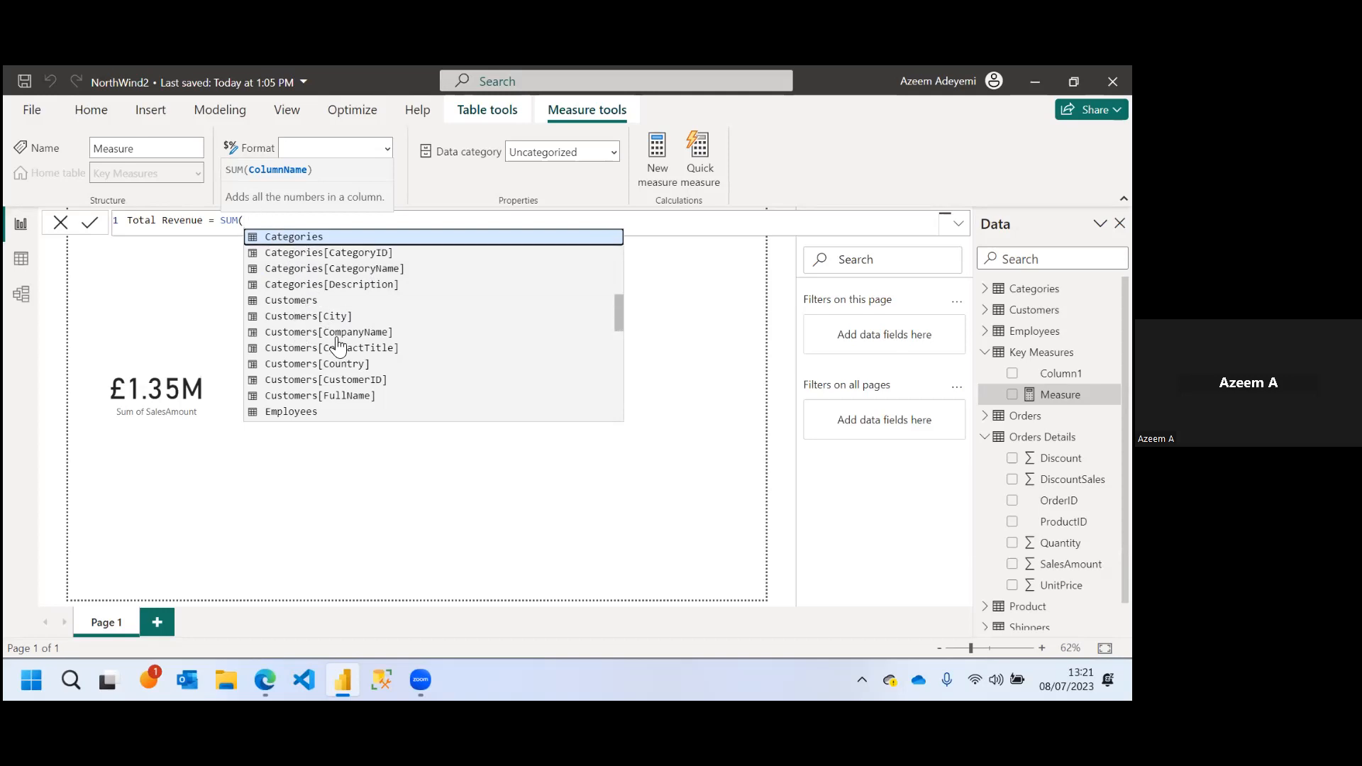
pyautogui.write('SAL')
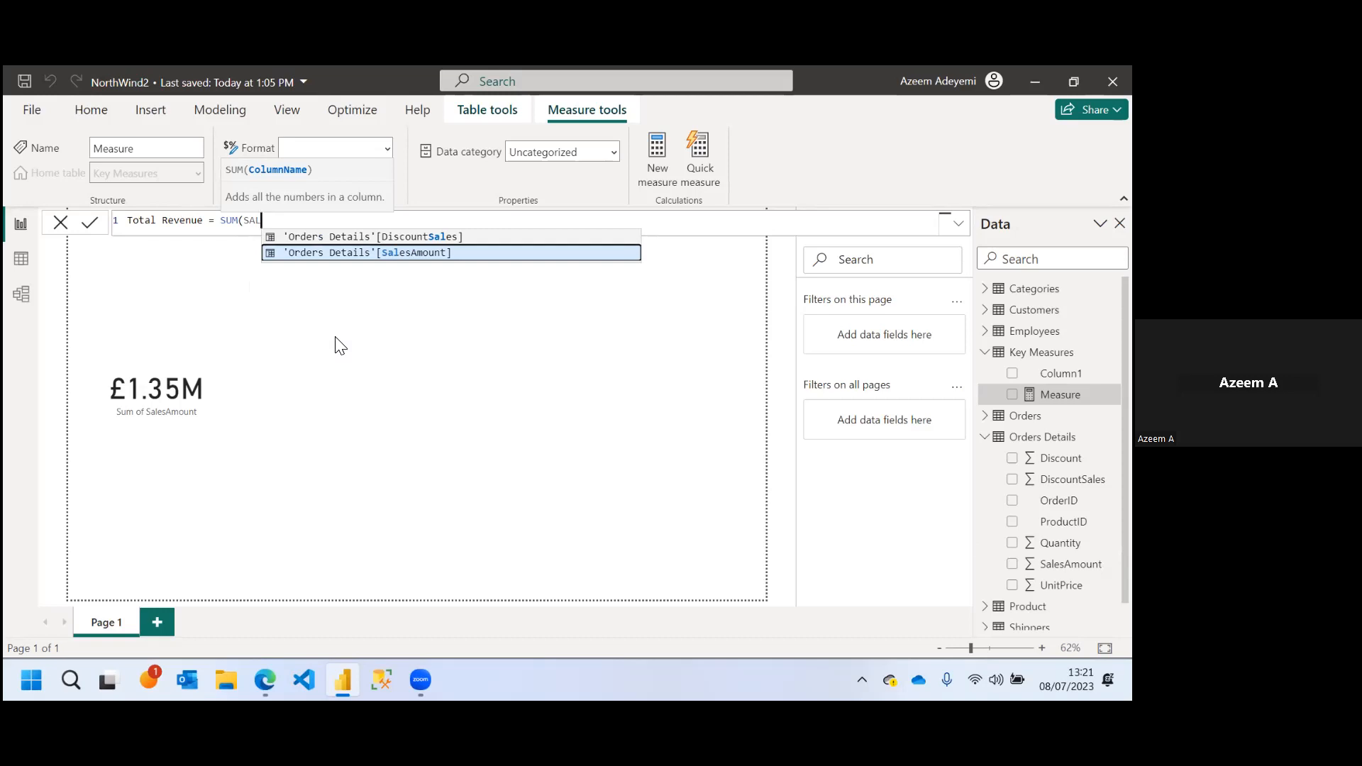
pyautogui.click(306, 262)
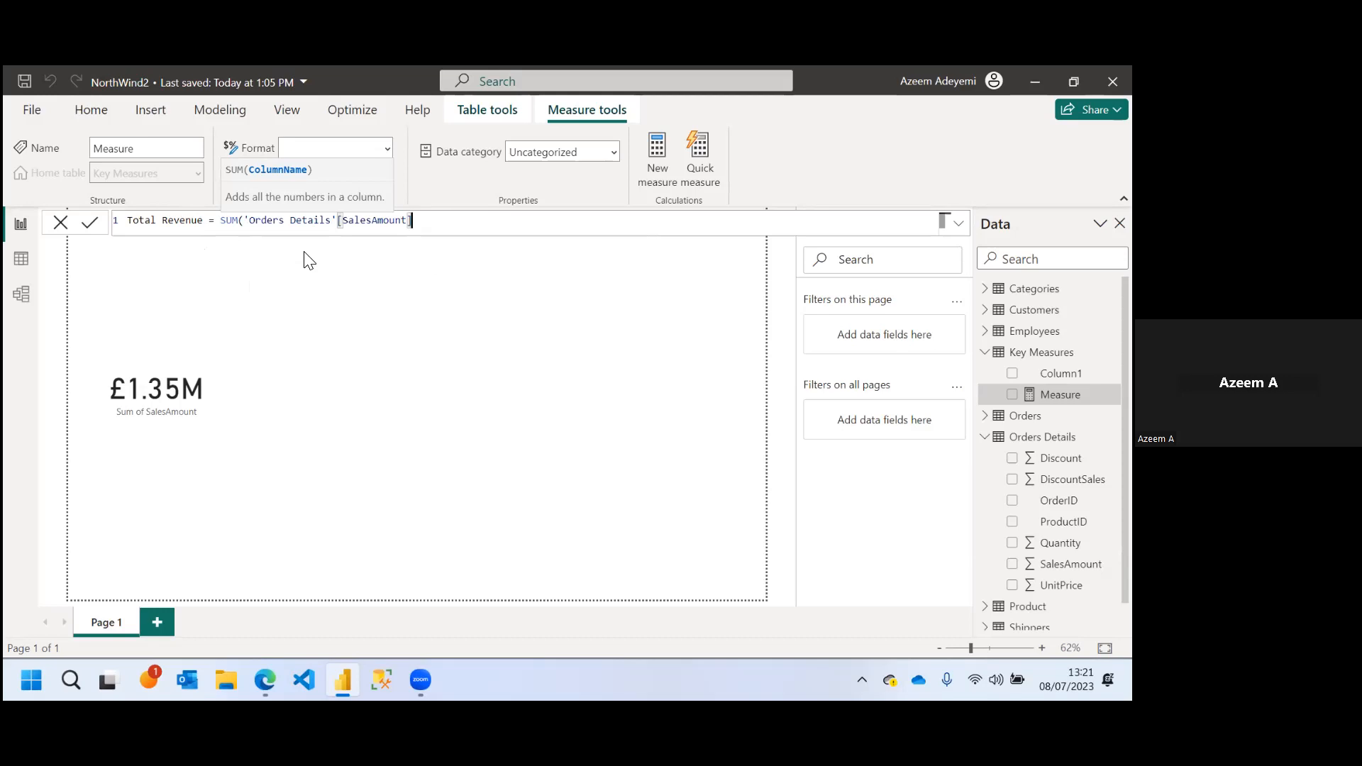
pyautogui.write(')')
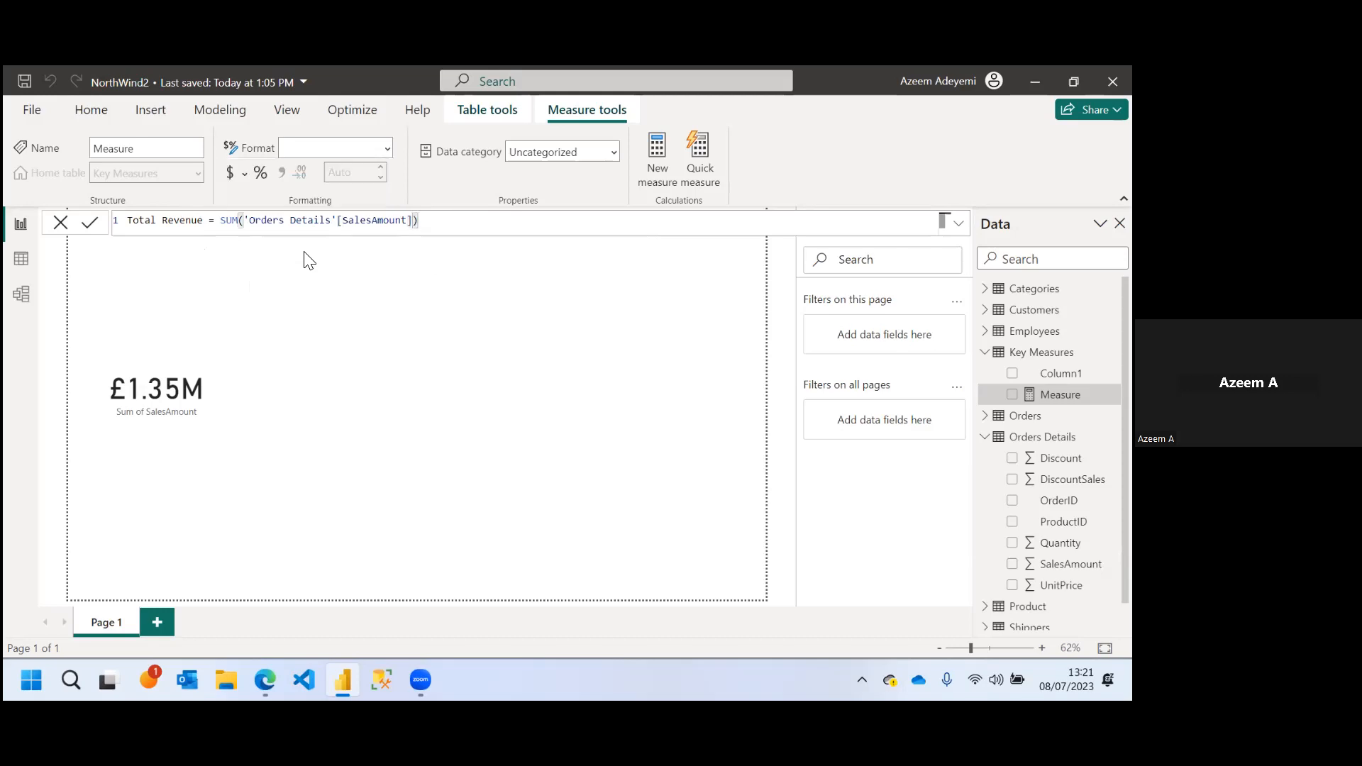
pyautogui.press('Return')
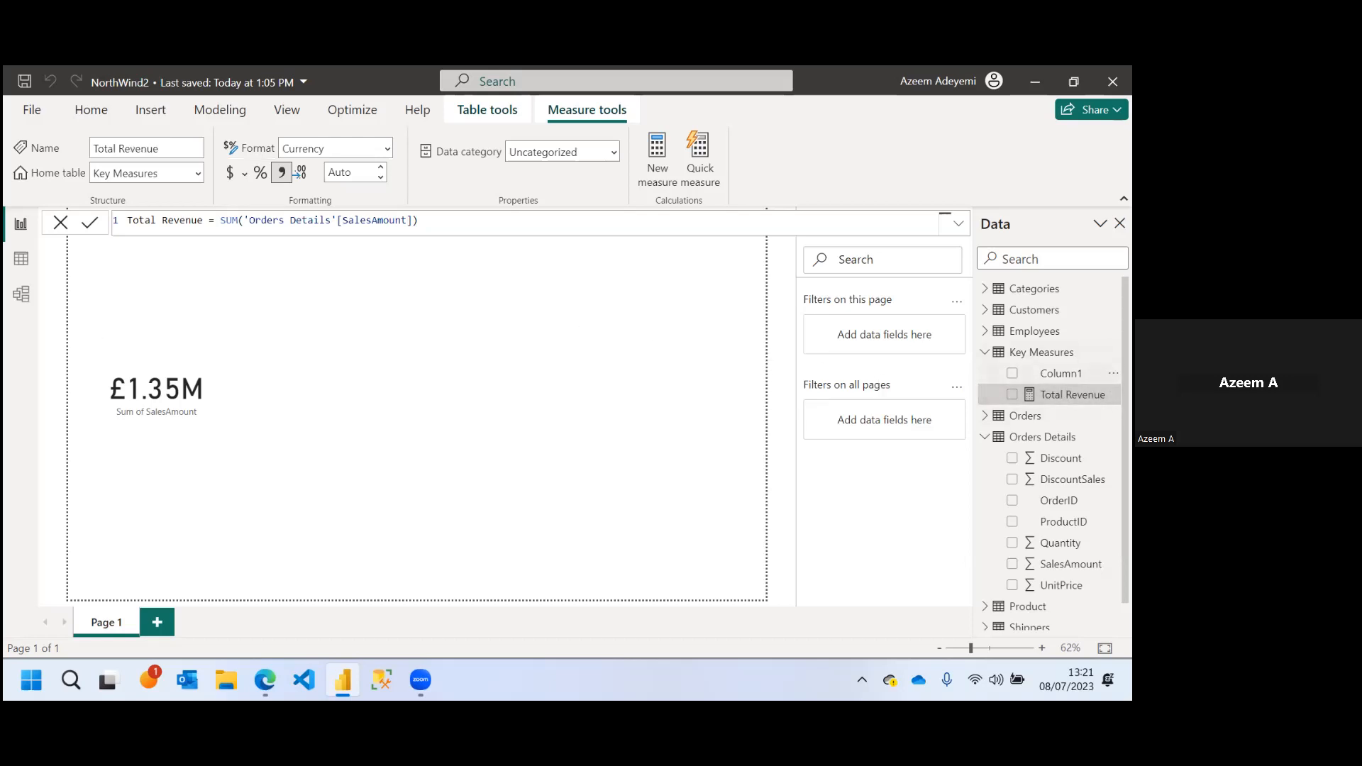
# Hide Column1 of the Key Measures table and collapse the Orders Details table's field list
pyautogui.click(1114, 373)
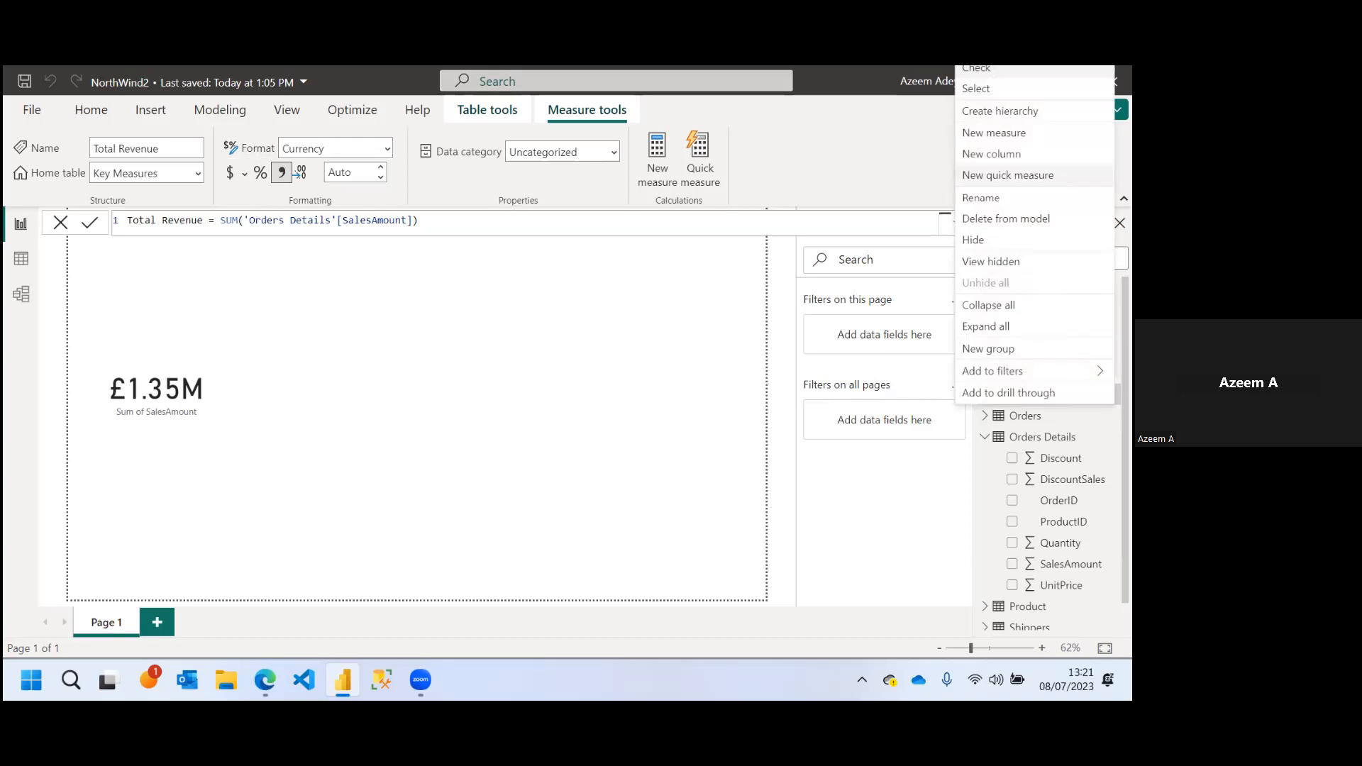
pyautogui.click(993, 240)
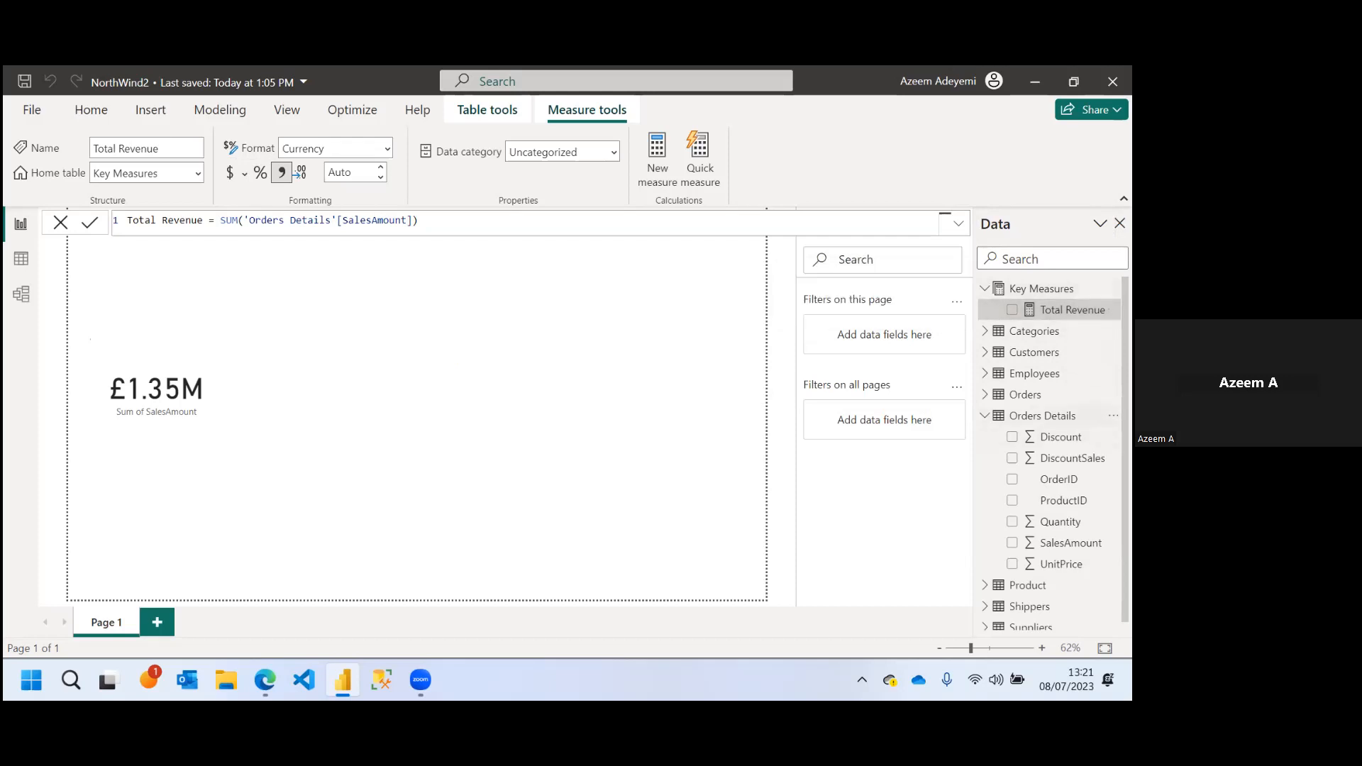
pyautogui.click(984, 416)
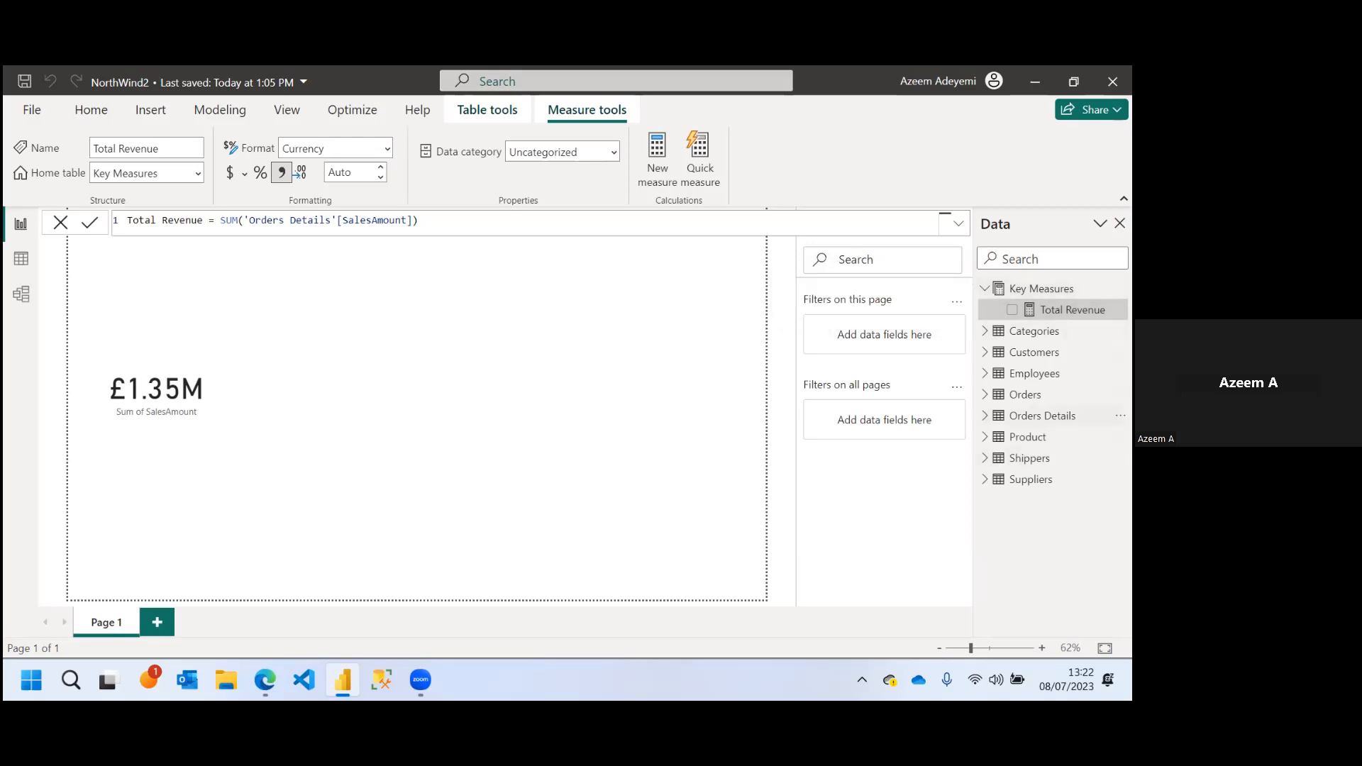
# Add a card with the Total Revenue measure to the report page, placed above and right of the Sum of SalesAmount card
pyautogui.click(456, 334)
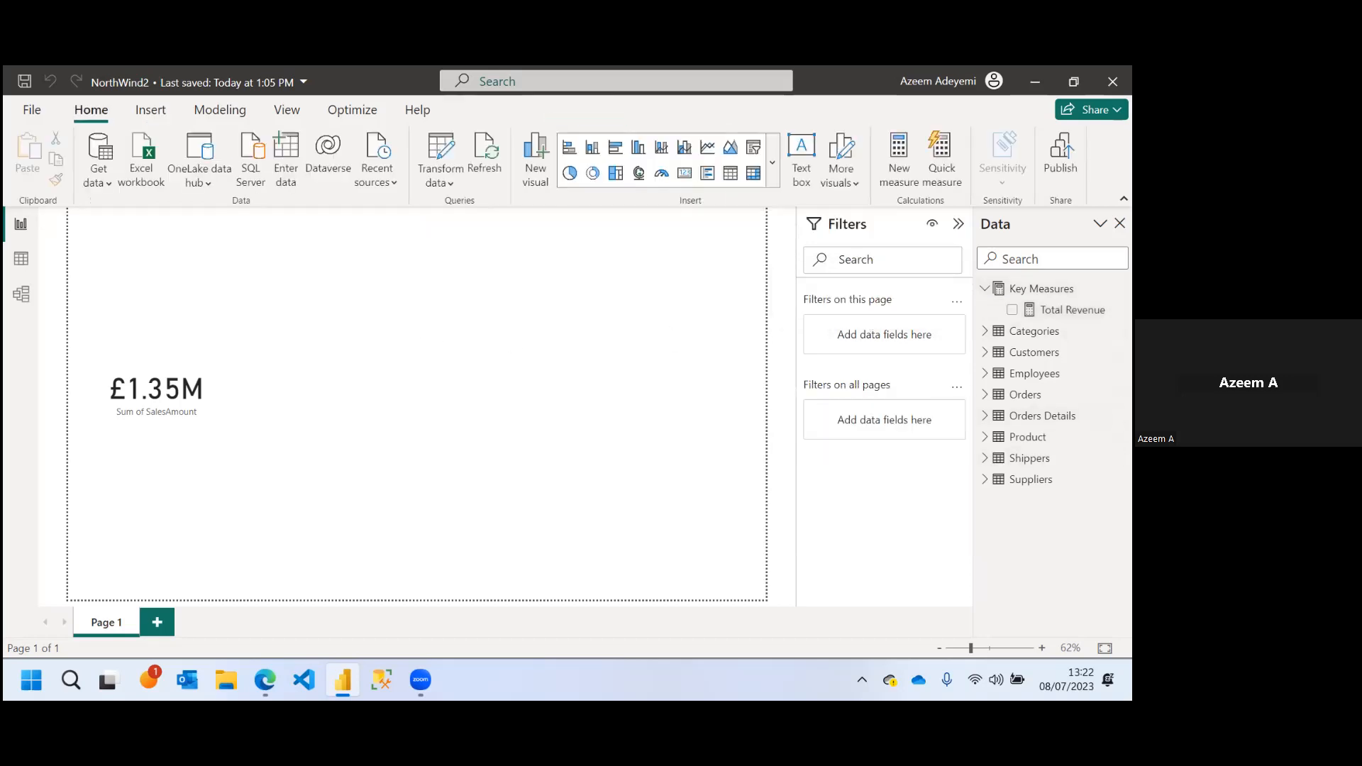
pyautogui.click(1013, 310)
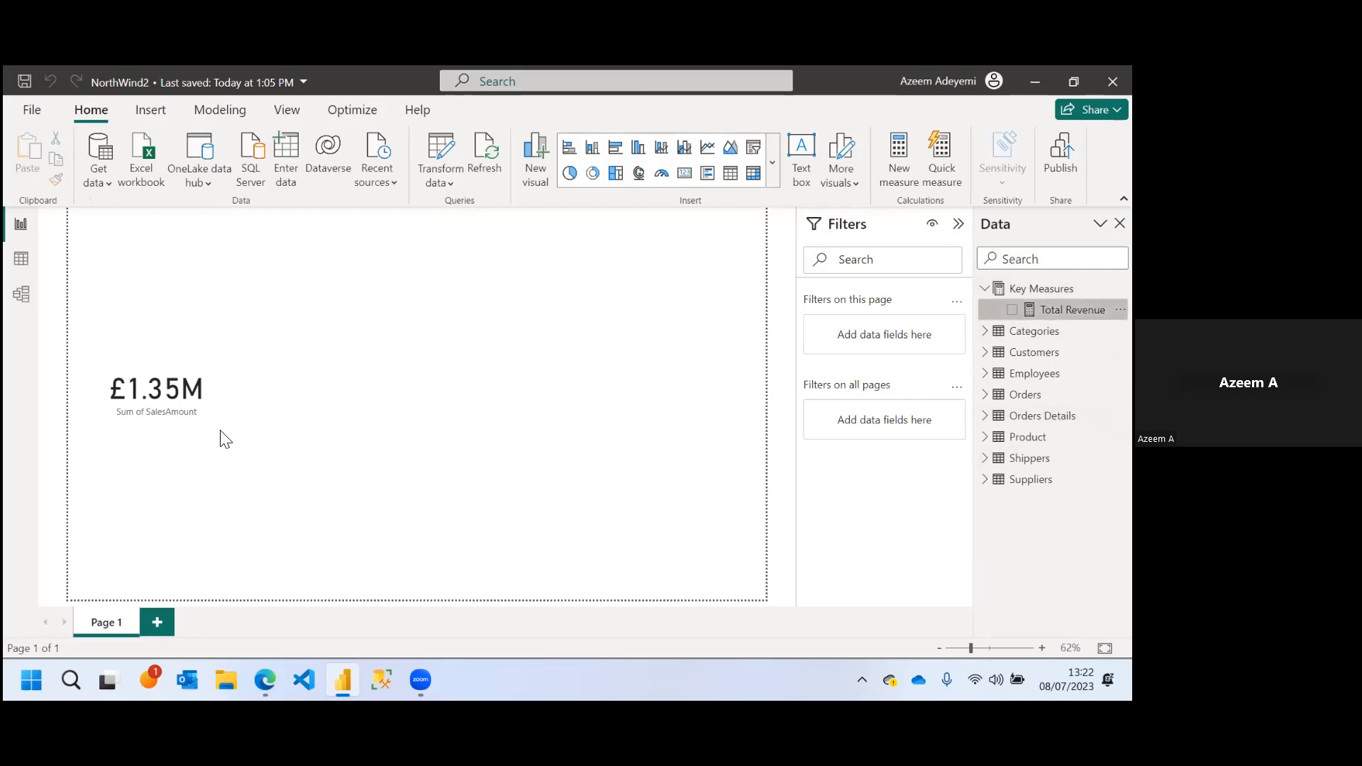
pyautogui.moveTo(165, 286); pyautogui.dragTo(406, 379)
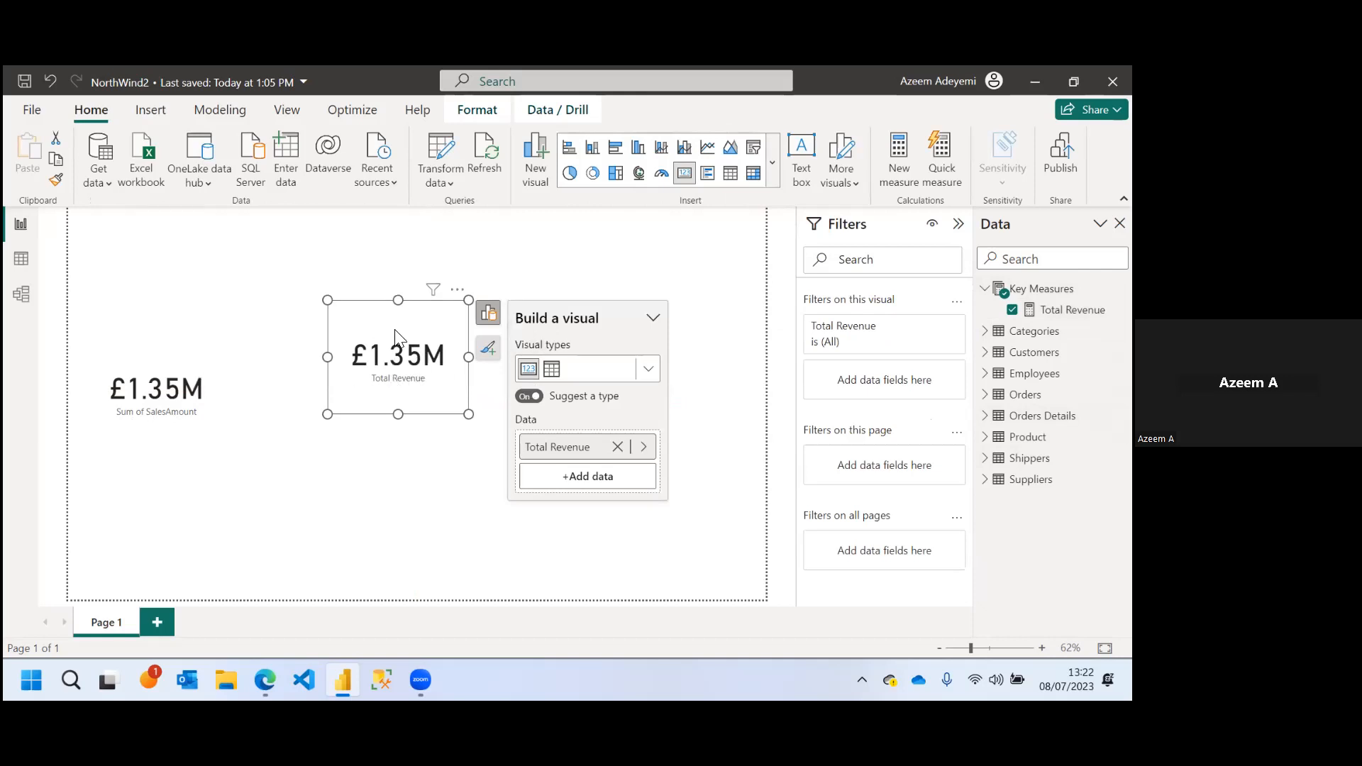
pyautogui.moveTo(387, 337); pyautogui.dragTo(269, 262)
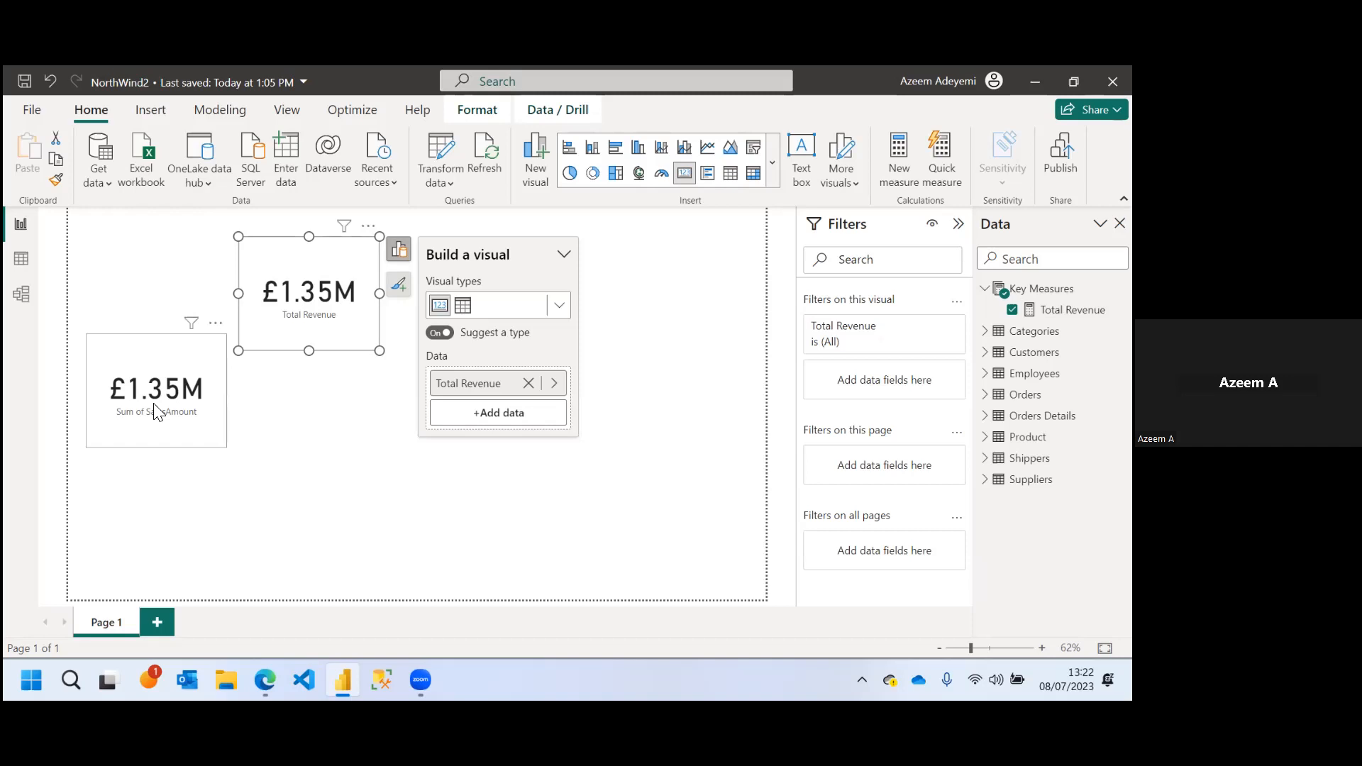
pyautogui.click(170, 411)
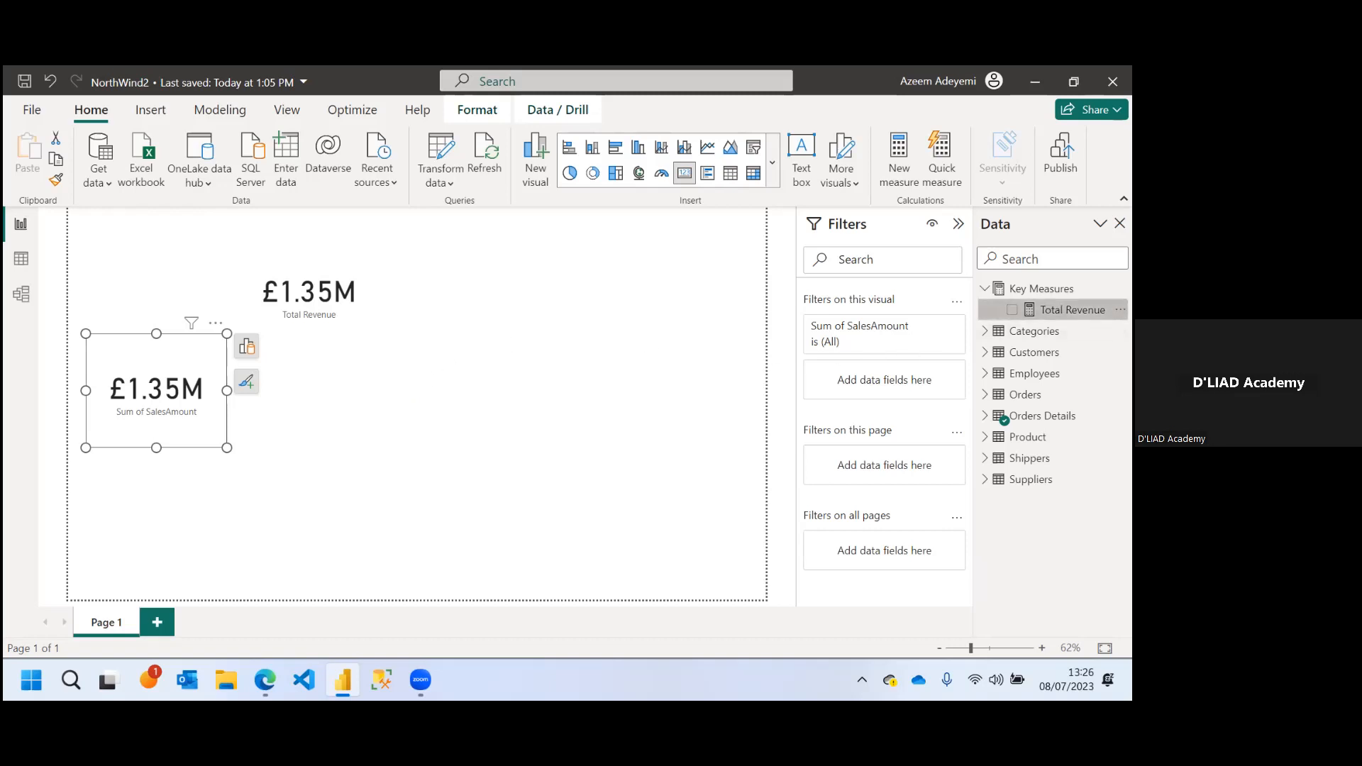
# Clear the SUM argument in the Total Revenue measure's formula and re-enter it as 'Orders Details'[SalesAmount]
pyautogui.click(1073, 309)
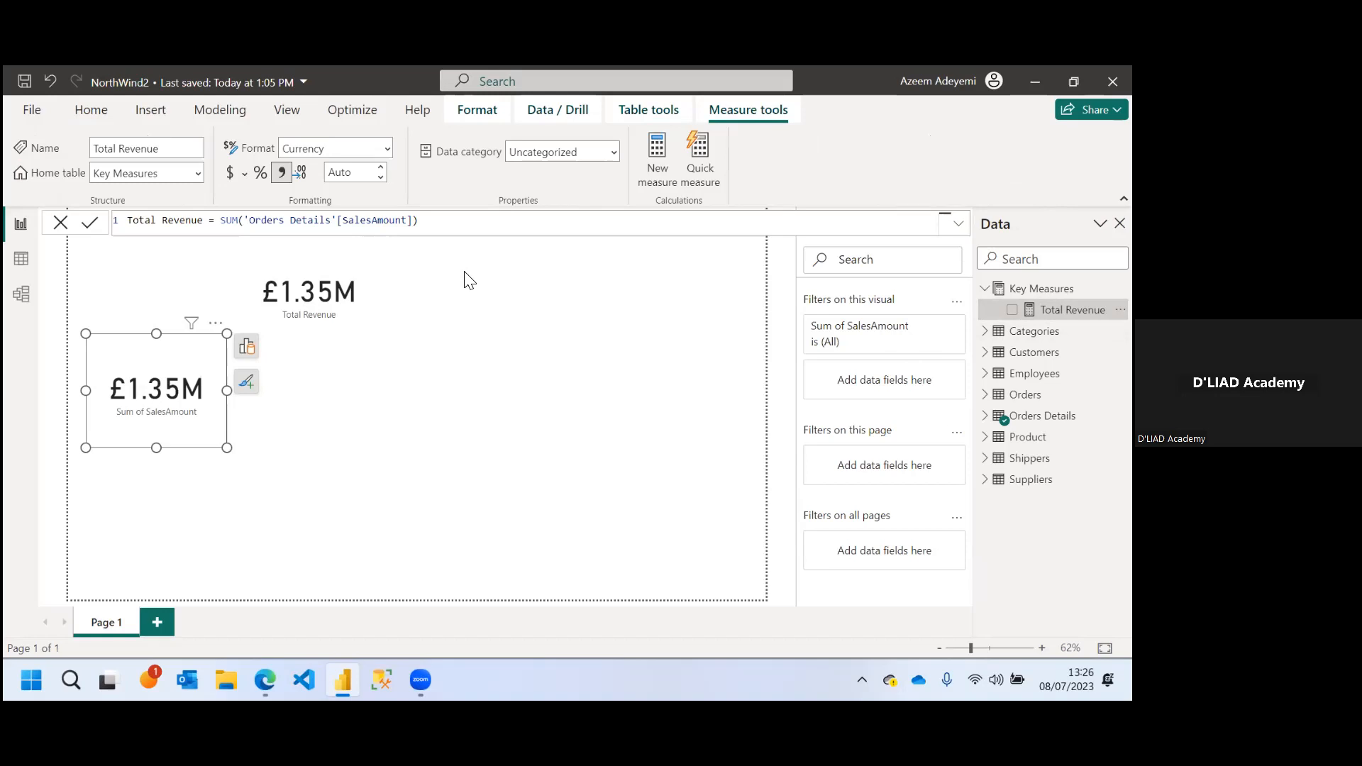
pyautogui.click(438, 225)
pyautogui.press('BackSpace')
pyautogui.press('BackSpace')
pyautogui.press('BackSpace')
pyautogui.press('BackSpace')
pyautogui.press('BackSpace')
pyautogui.press('BackSpace')
pyautogui.press('BackSpace')
pyautogui.press('BackSpace')
pyautogui.press('BackSpace')
pyautogui.press('BackSpace')
pyautogui.press('BackSpace')
pyautogui.press('BackSpace')
pyautogui.press('BackSpace')
pyautogui.press('BackSpace')
pyautogui.press('BackSpace')
pyautogui.press('BackSpace')
pyautogui.press('BackSpace')
pyautogui.press('BackSpace')
pyautogui.press('BackSpace')
pyautogui.press('BackSpace')
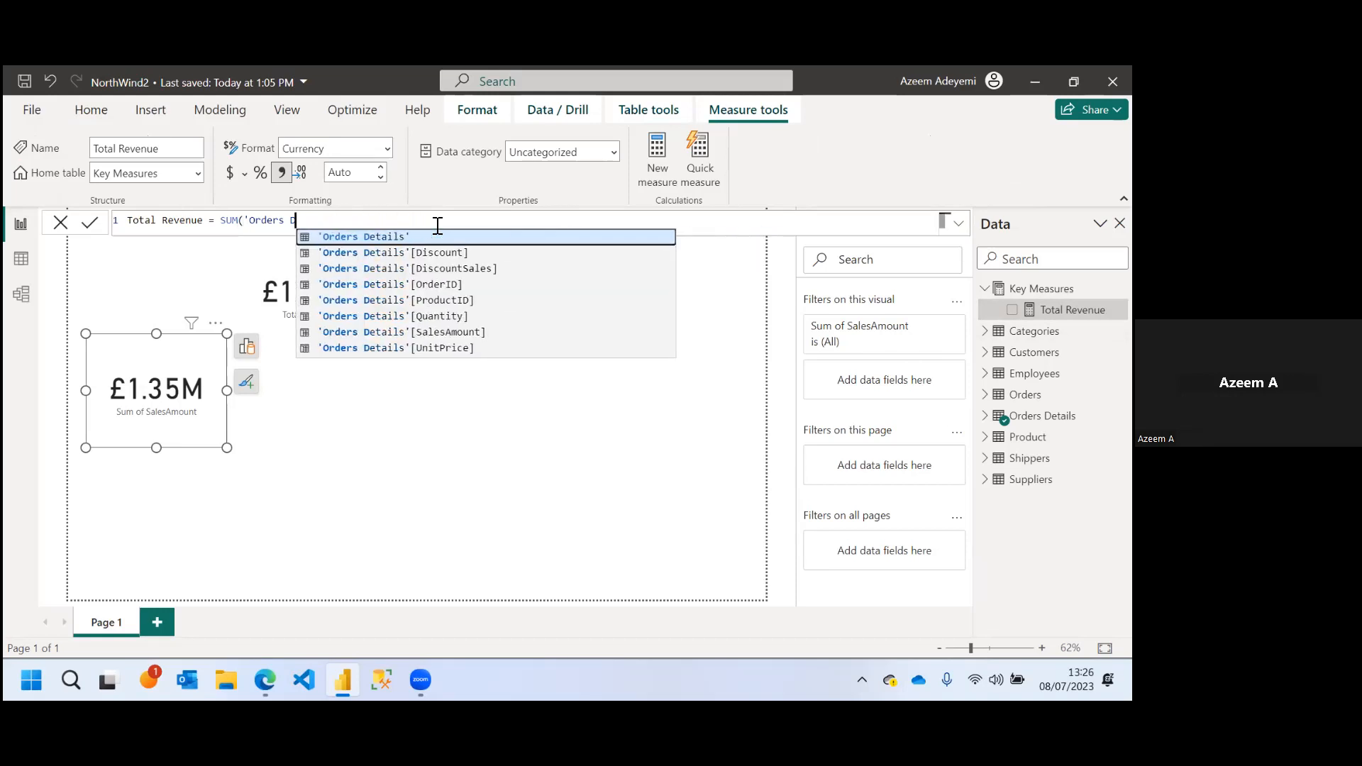
pyautogui.press('BackSpace')
pyautogui.press('BackSpace')
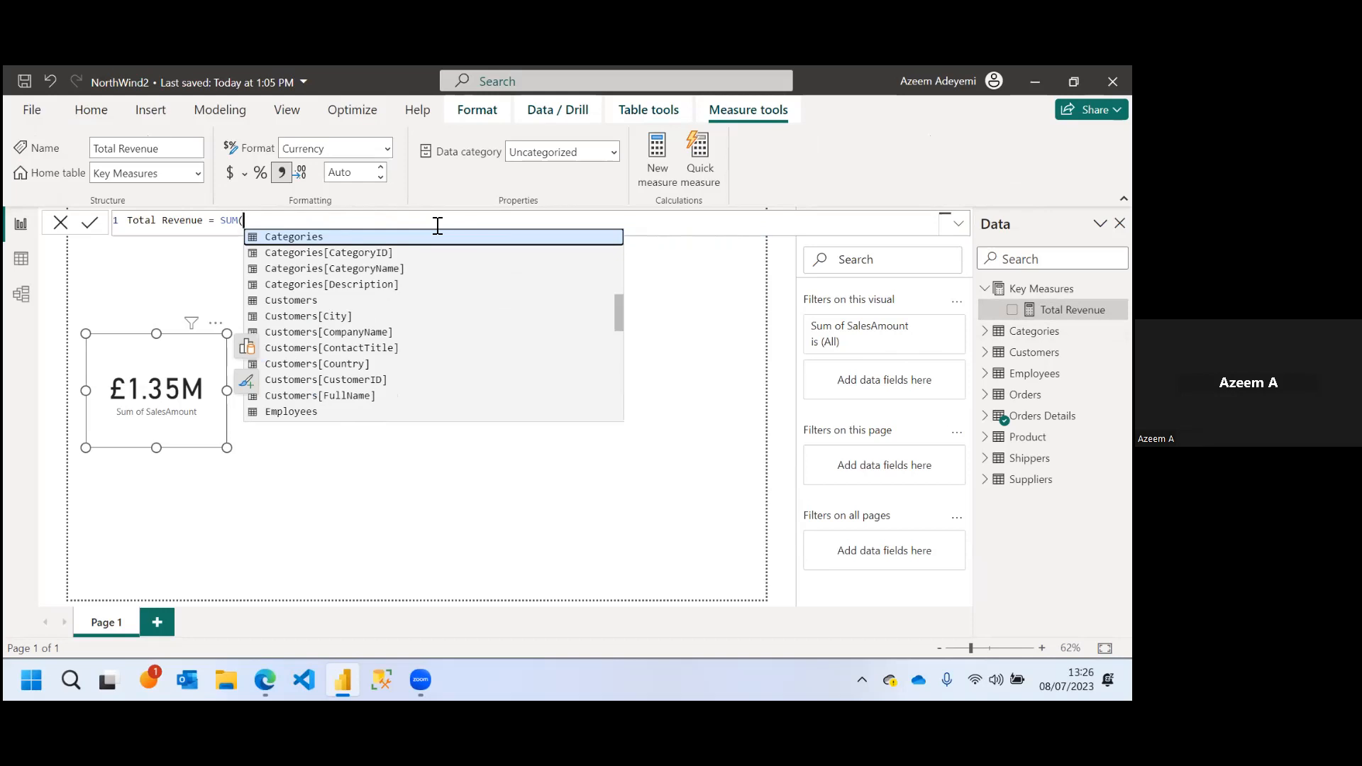
pyautogui.write('sale')
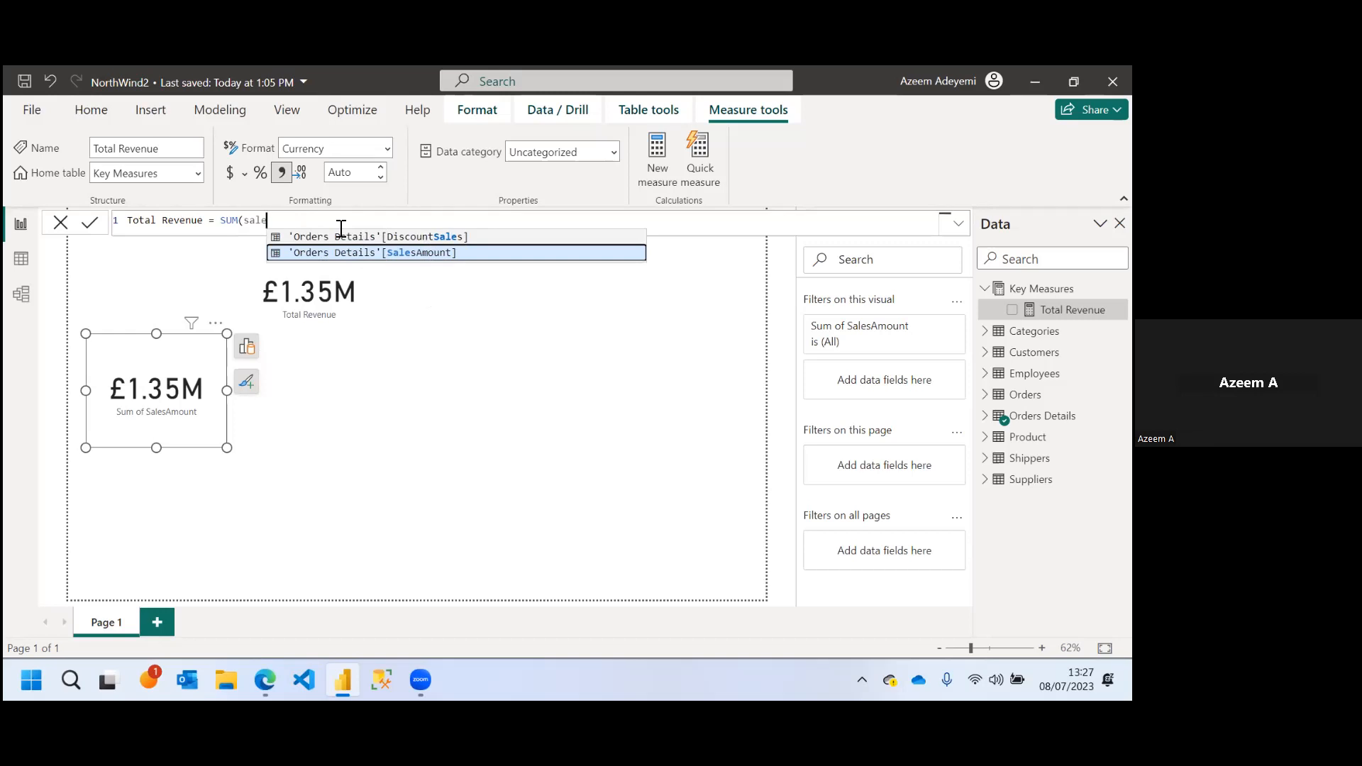
pyautogui.write('s')
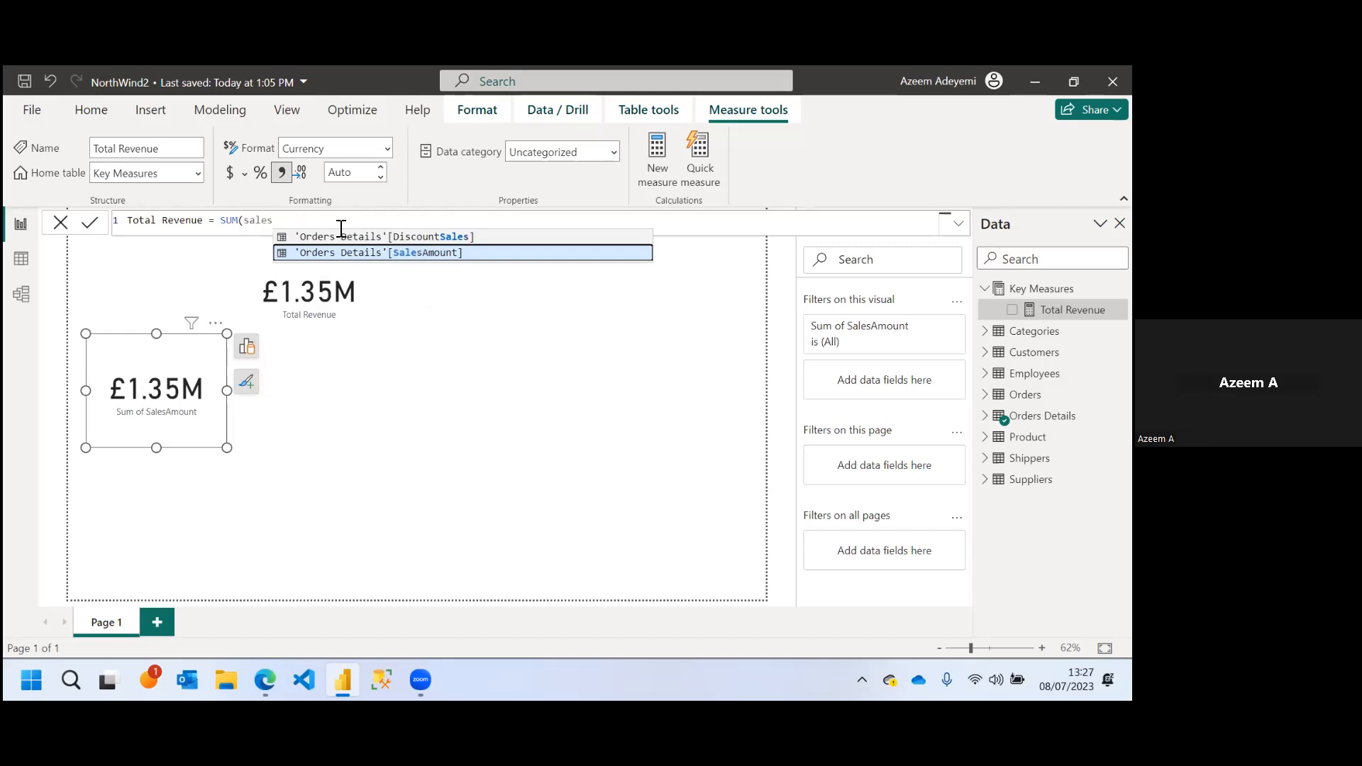
pyautogui.write('am')
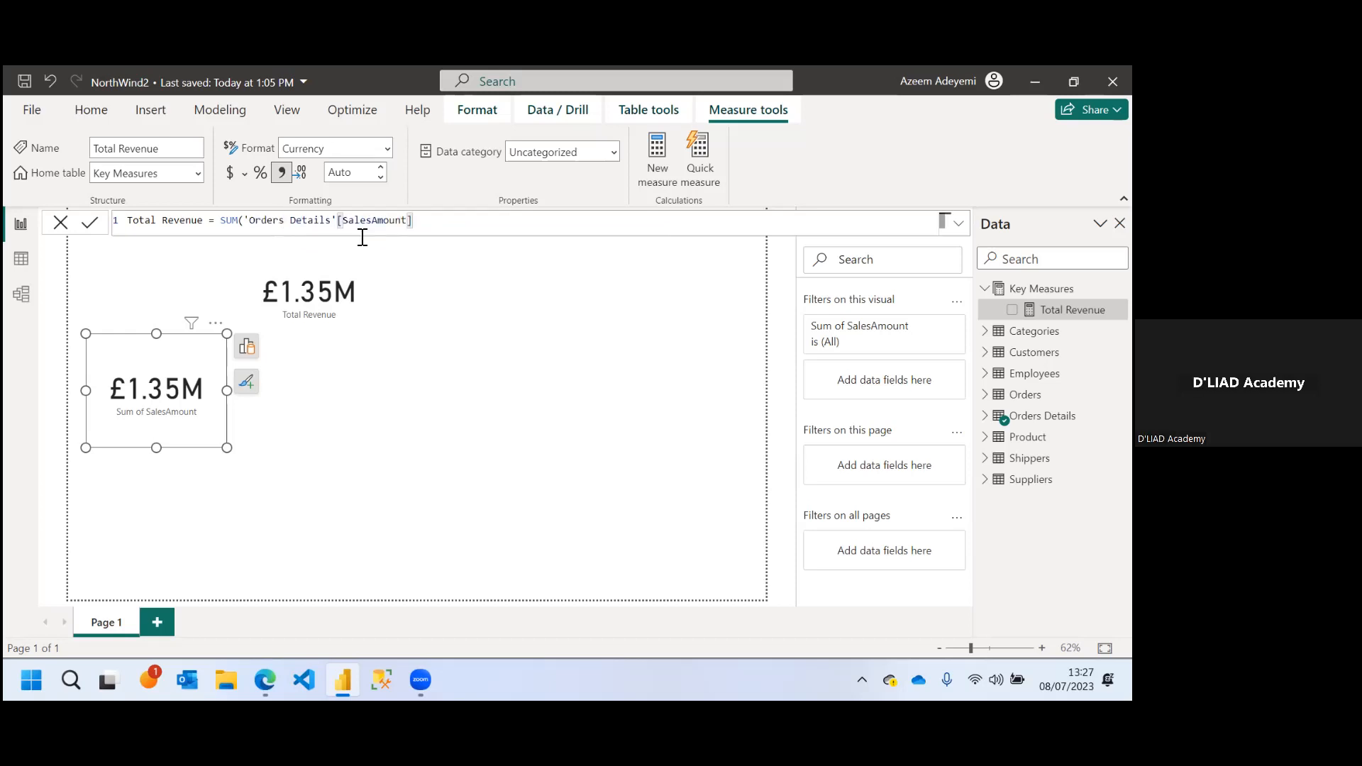
pyautogui.write(')')
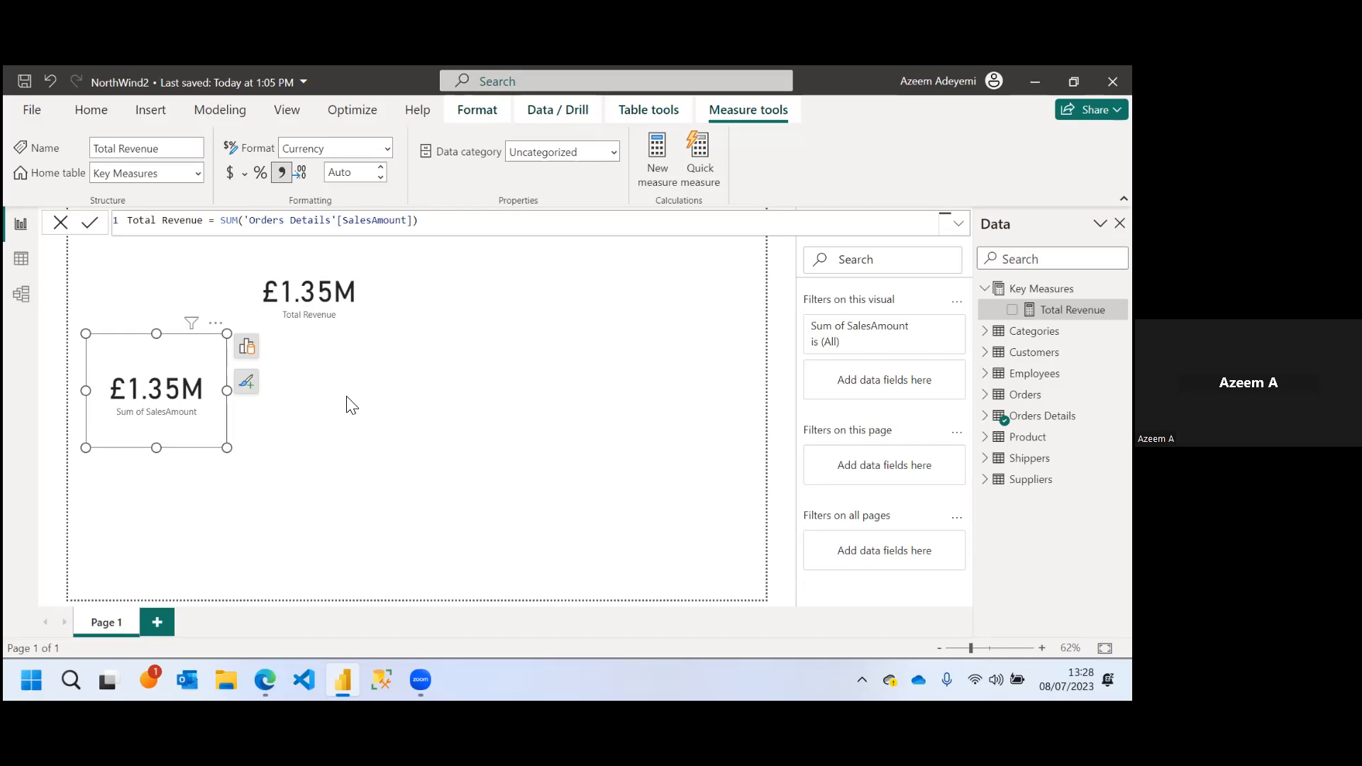
# Compare the two report cards, and examine the SalesAmount and DiscountSales columns of Orders Details in table view
pyautogui.click(323, 307)
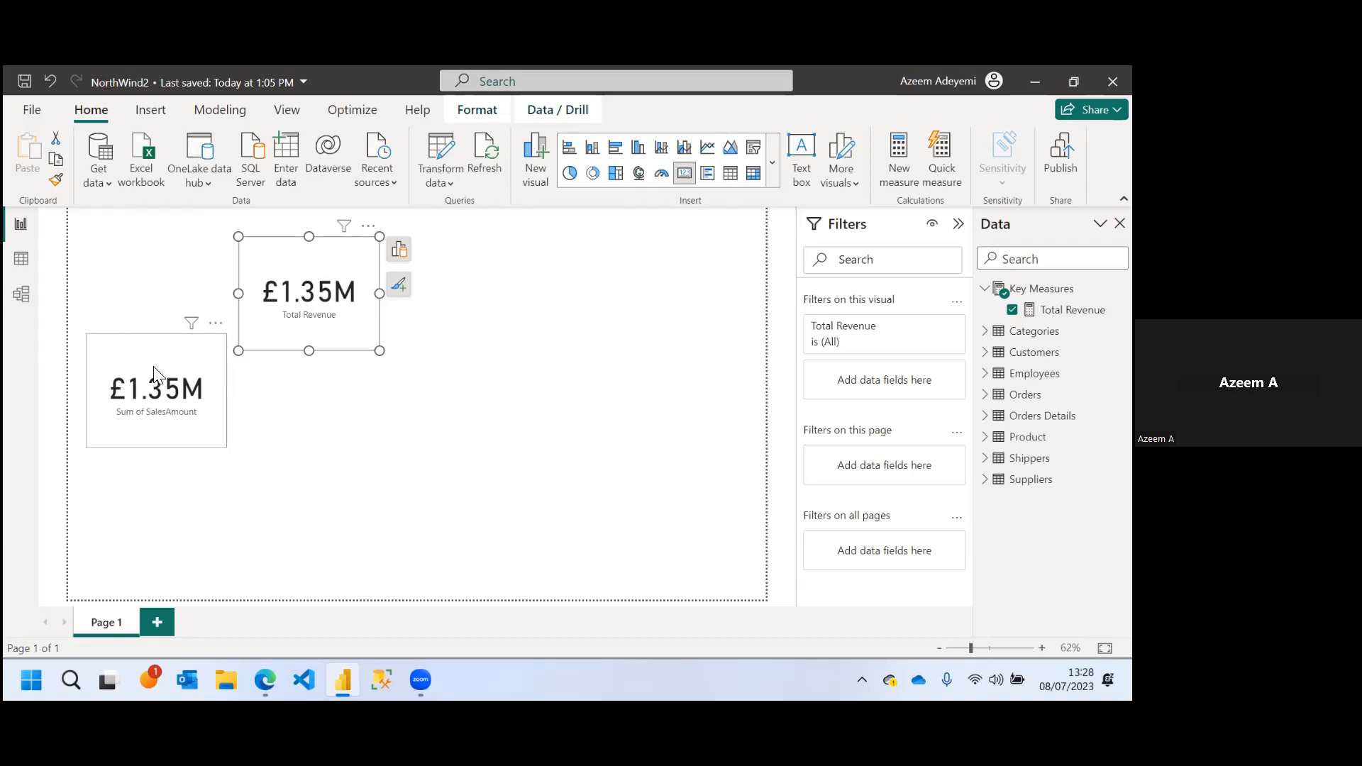
pyautogui.click(165, 391)
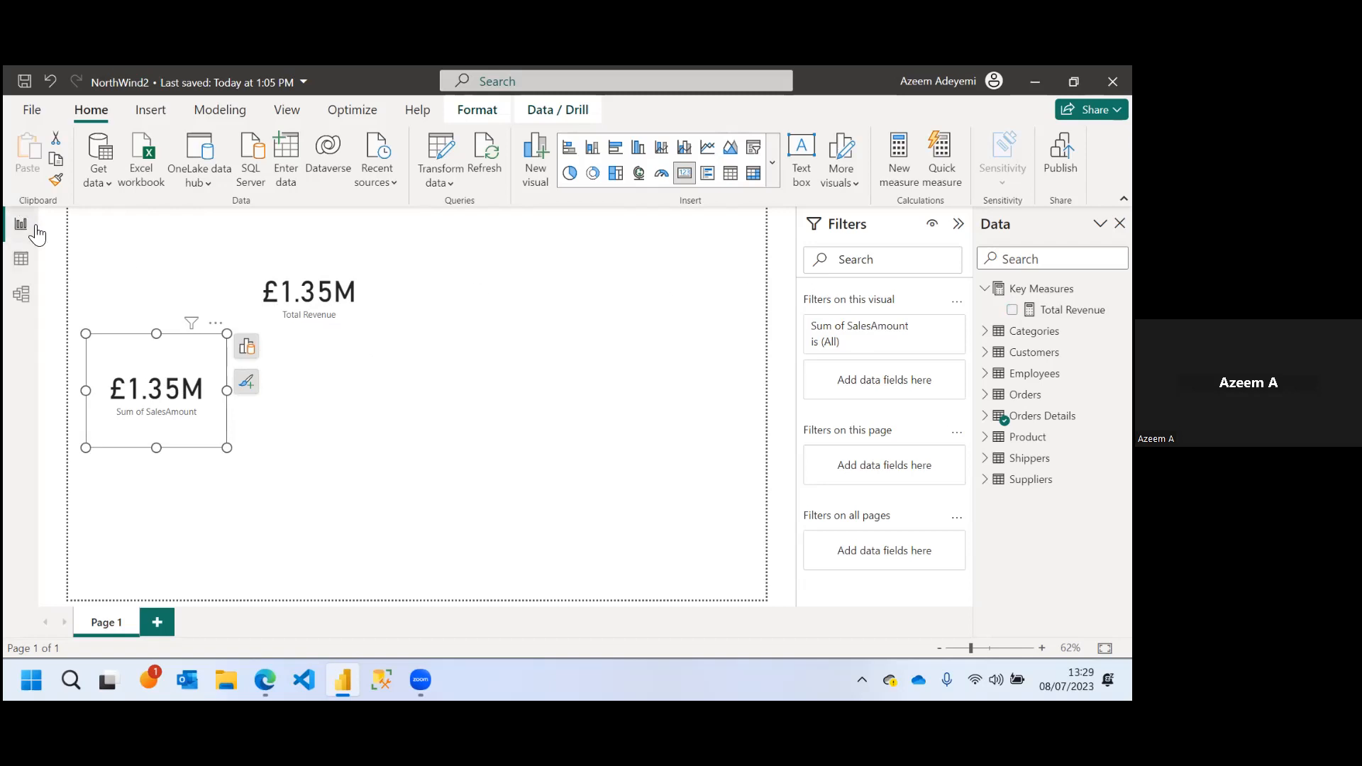
pyautogui.click(20, 262)
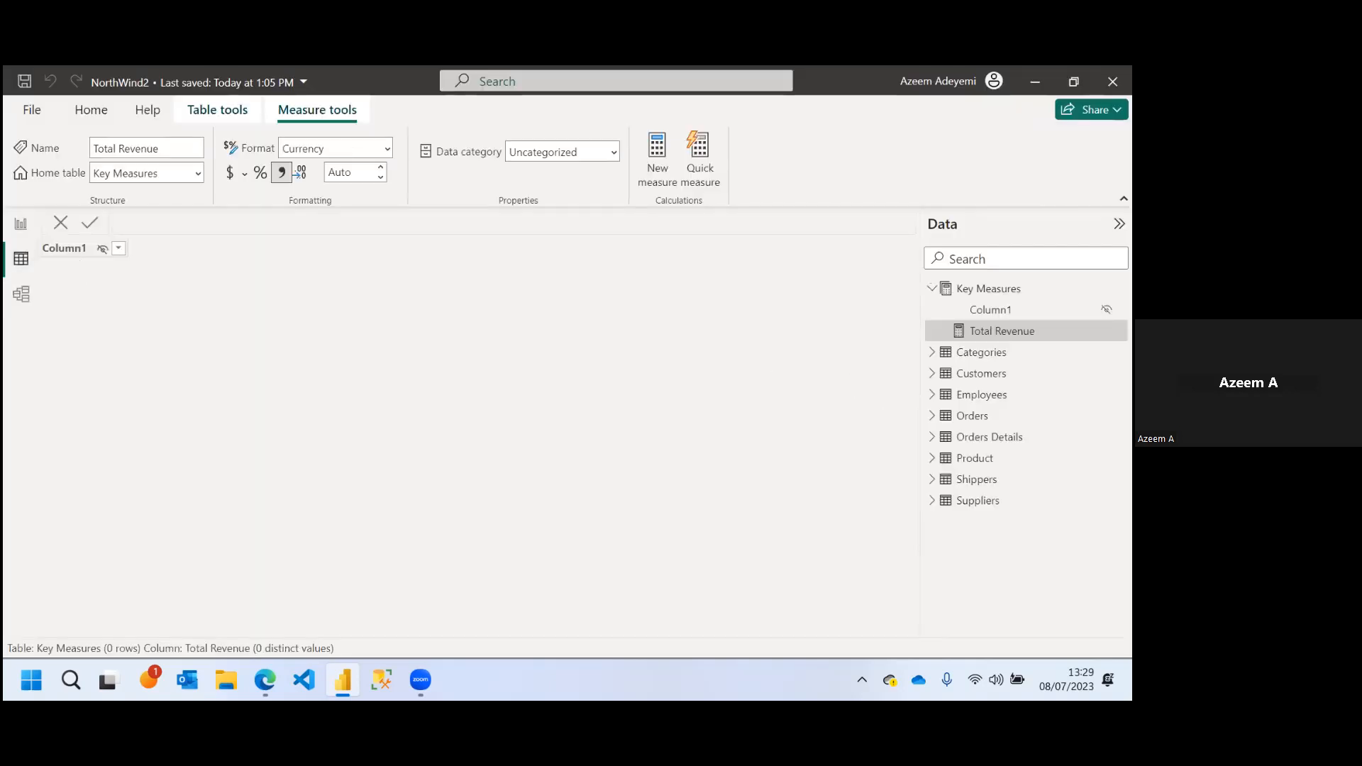
pyautogui.click(990, 436)
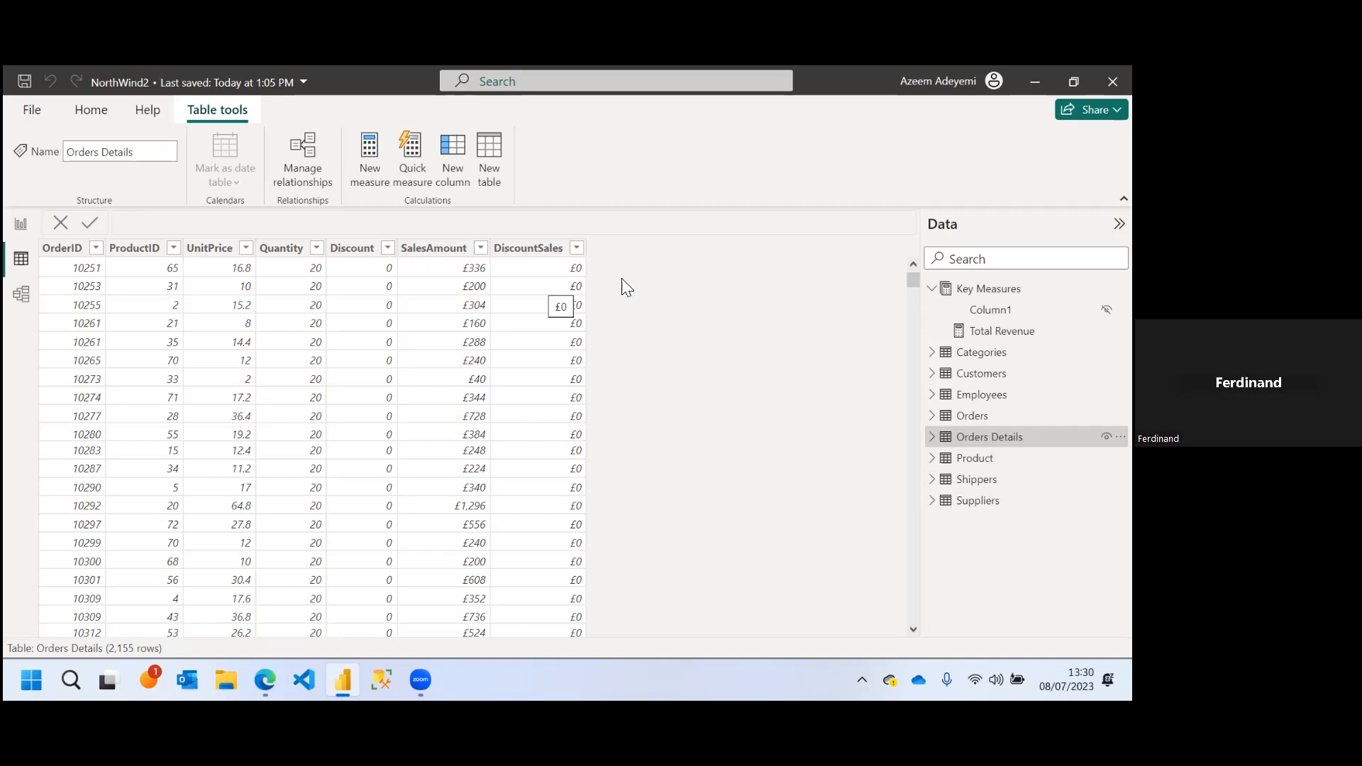
pyautogui.click(508, 242)
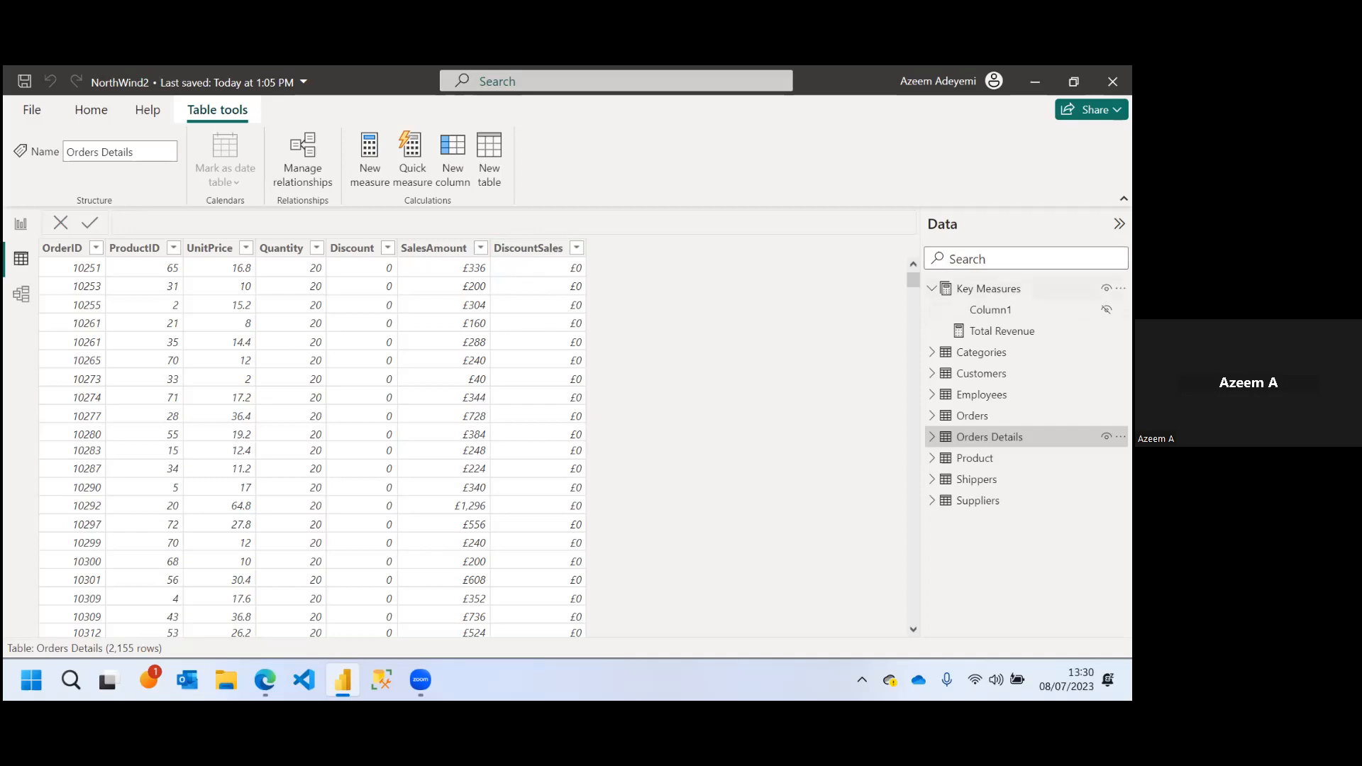
# Create the measure Discounted Sales = SUM('Orders Details'[DiscountSales]) in the Key Measures table
pyautogui.click(1120, 288)
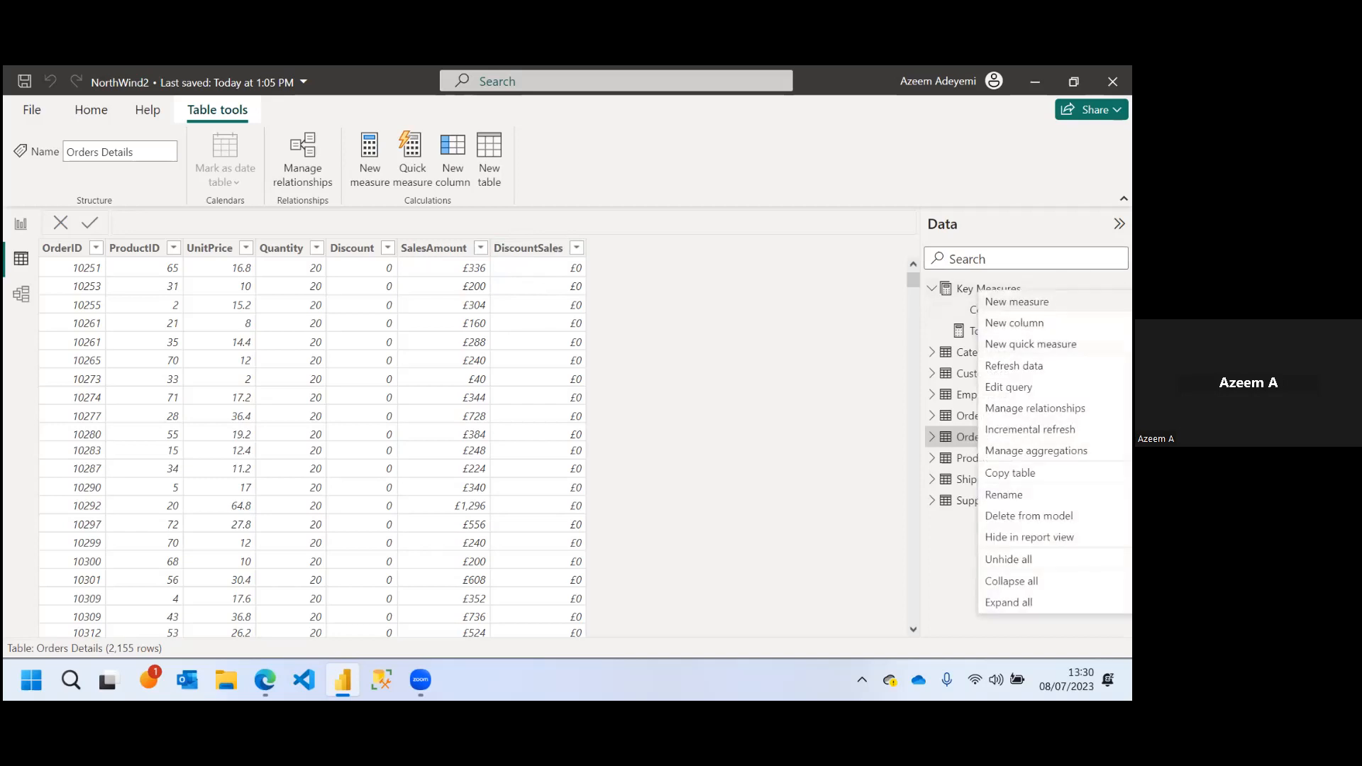
pyautogui.click(1017, 302)
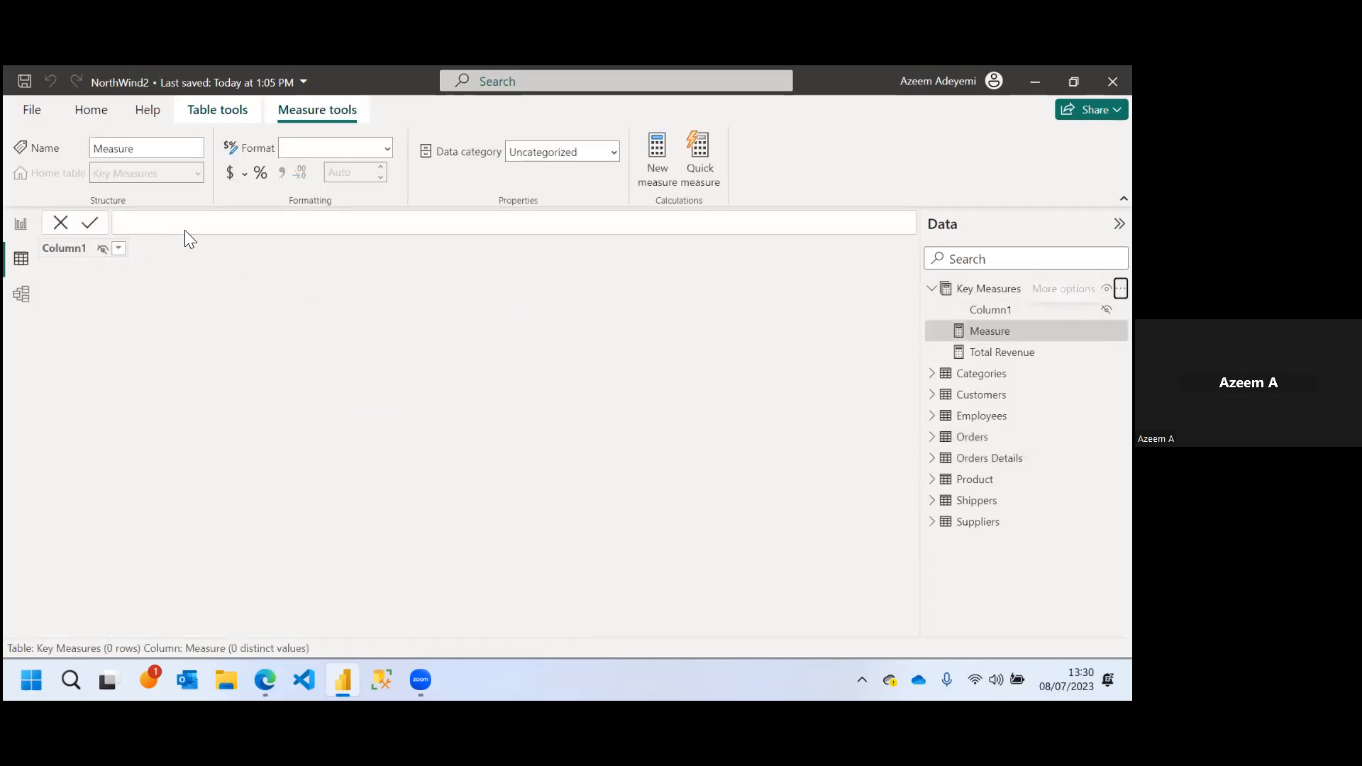
pyautogui.write('Discounted Sales =')
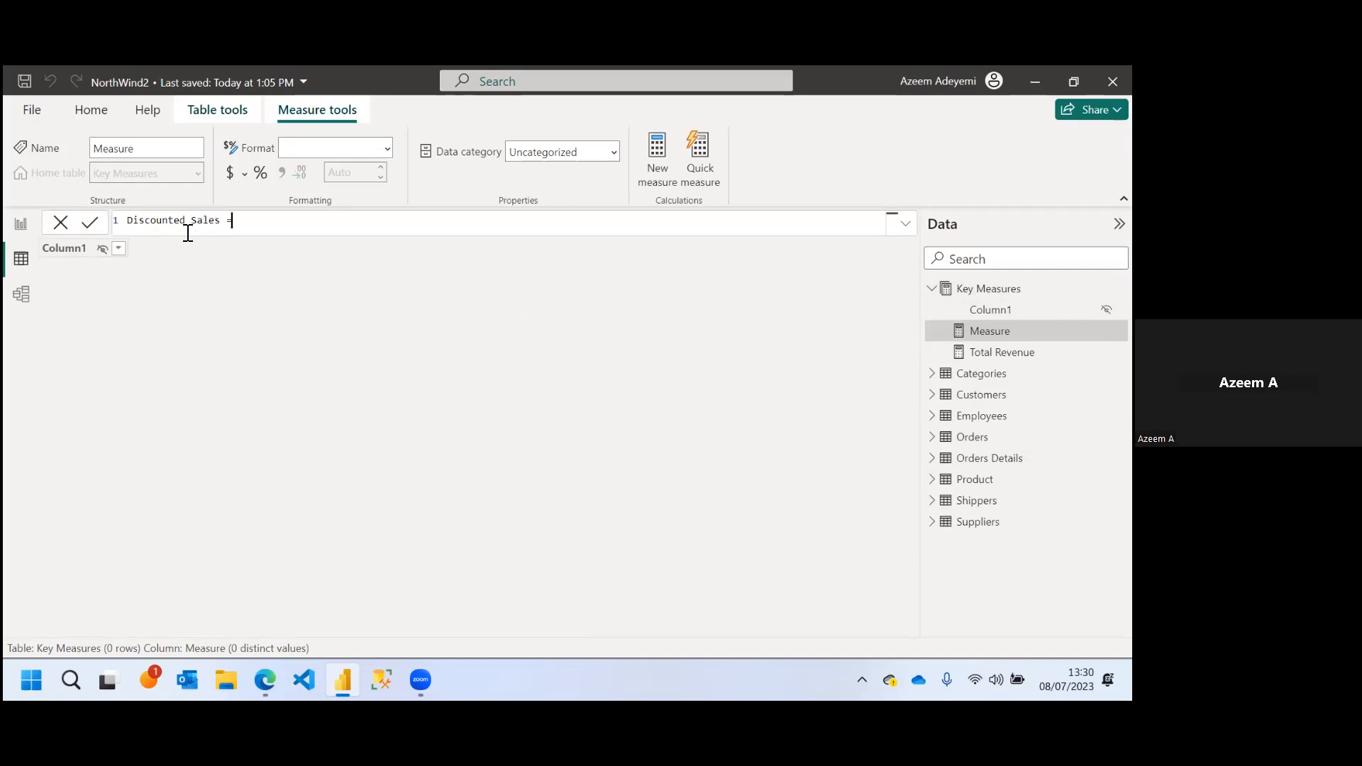
pyautogui.write(' sum')
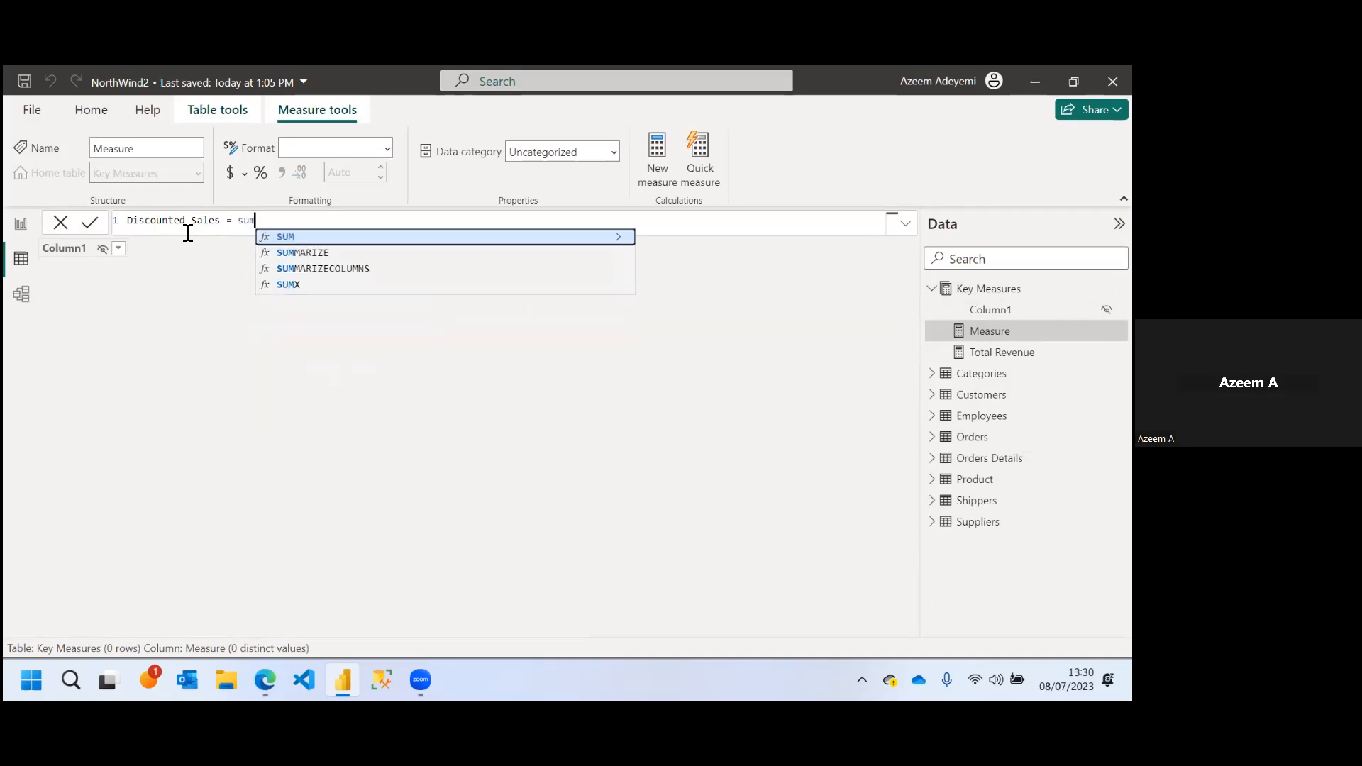
pyautogui.click(297, 241)
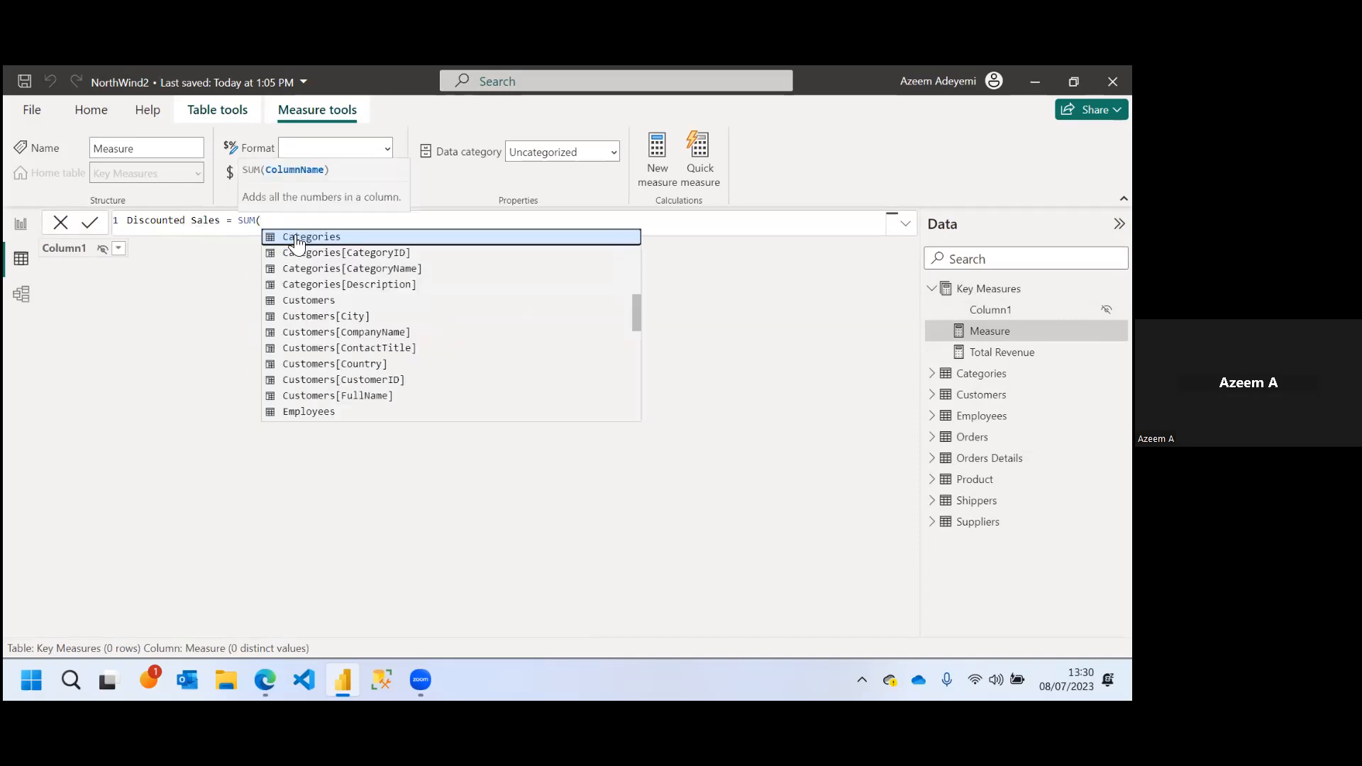
pyautogui.write('disc')
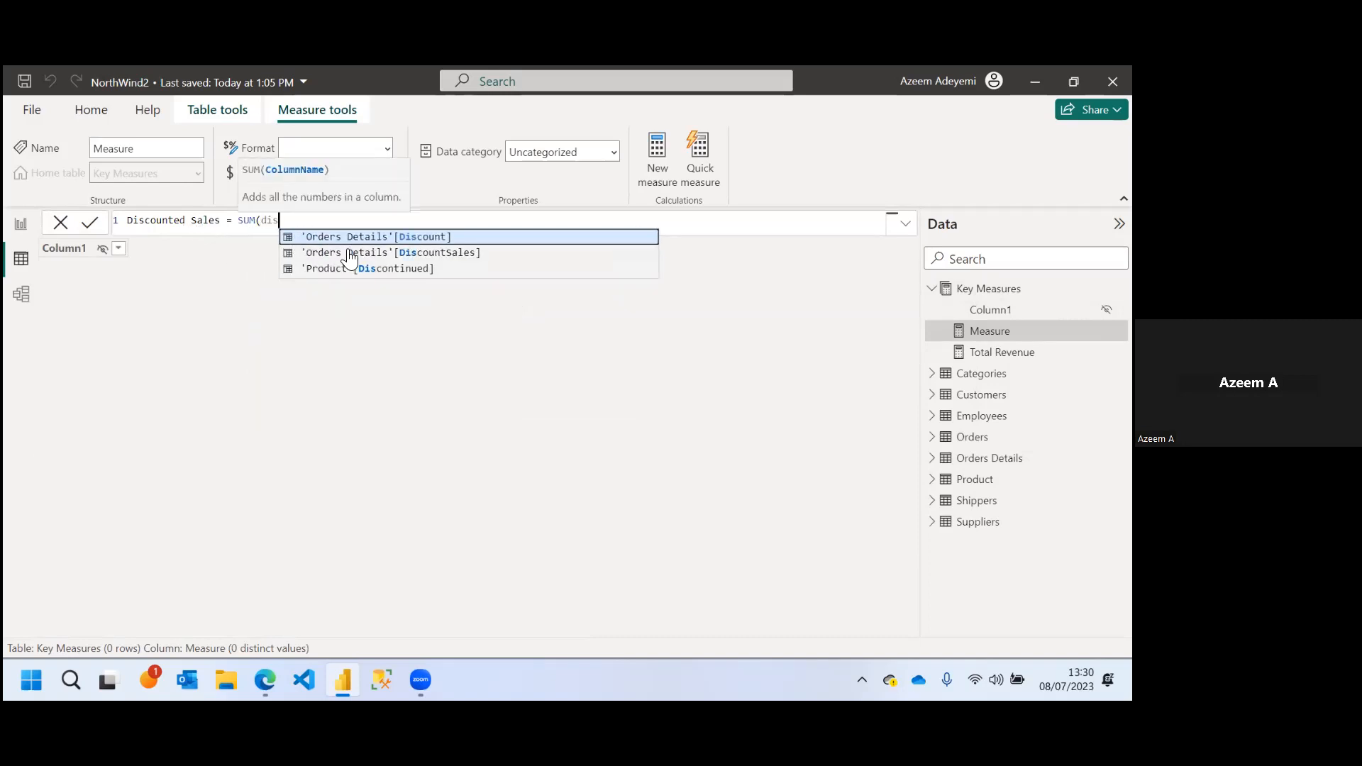
pyautogui.click(343, 253)
pyautogui.write(')')
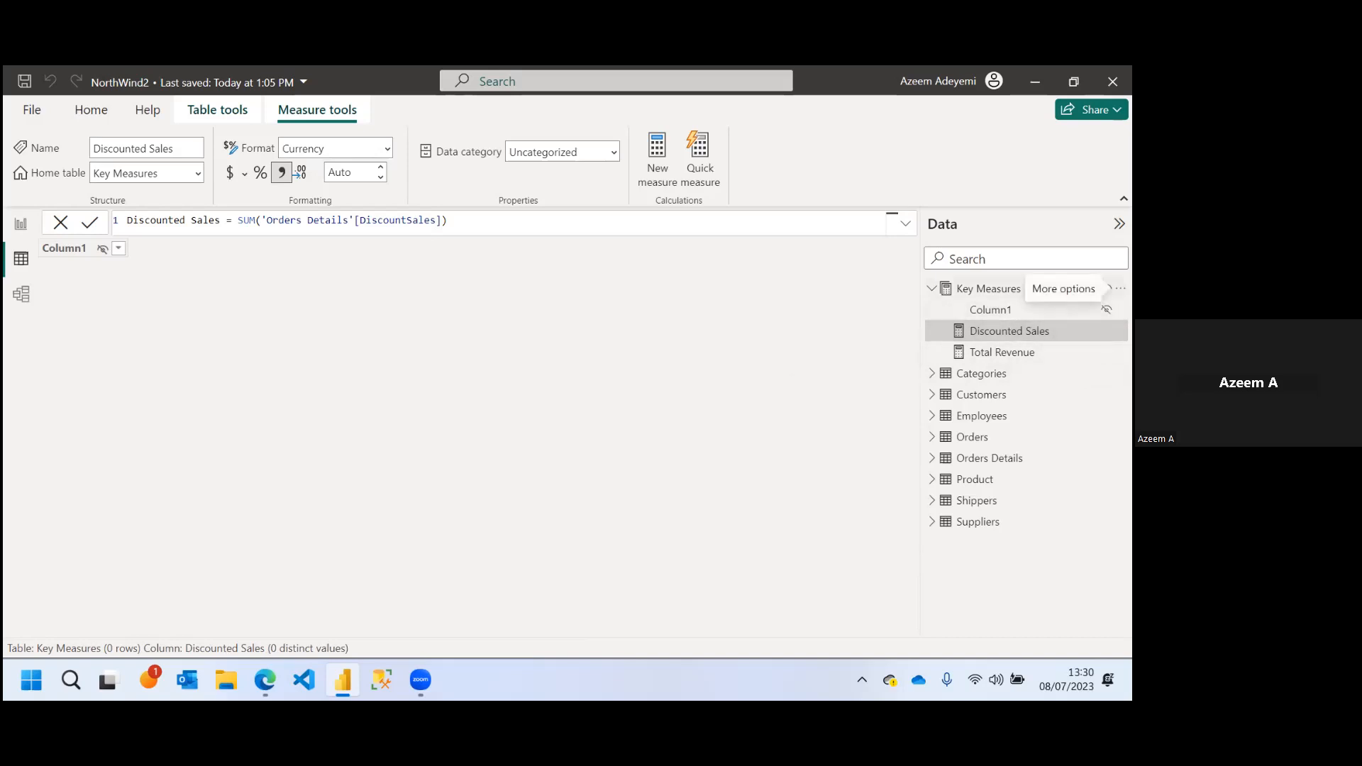
# Create the measure Net Revenue = [Total Revenue] - [Discounted Sales] in the Key Measures table
pyautogui.click(1121, 288)
pyautogui.click(1015, 299)
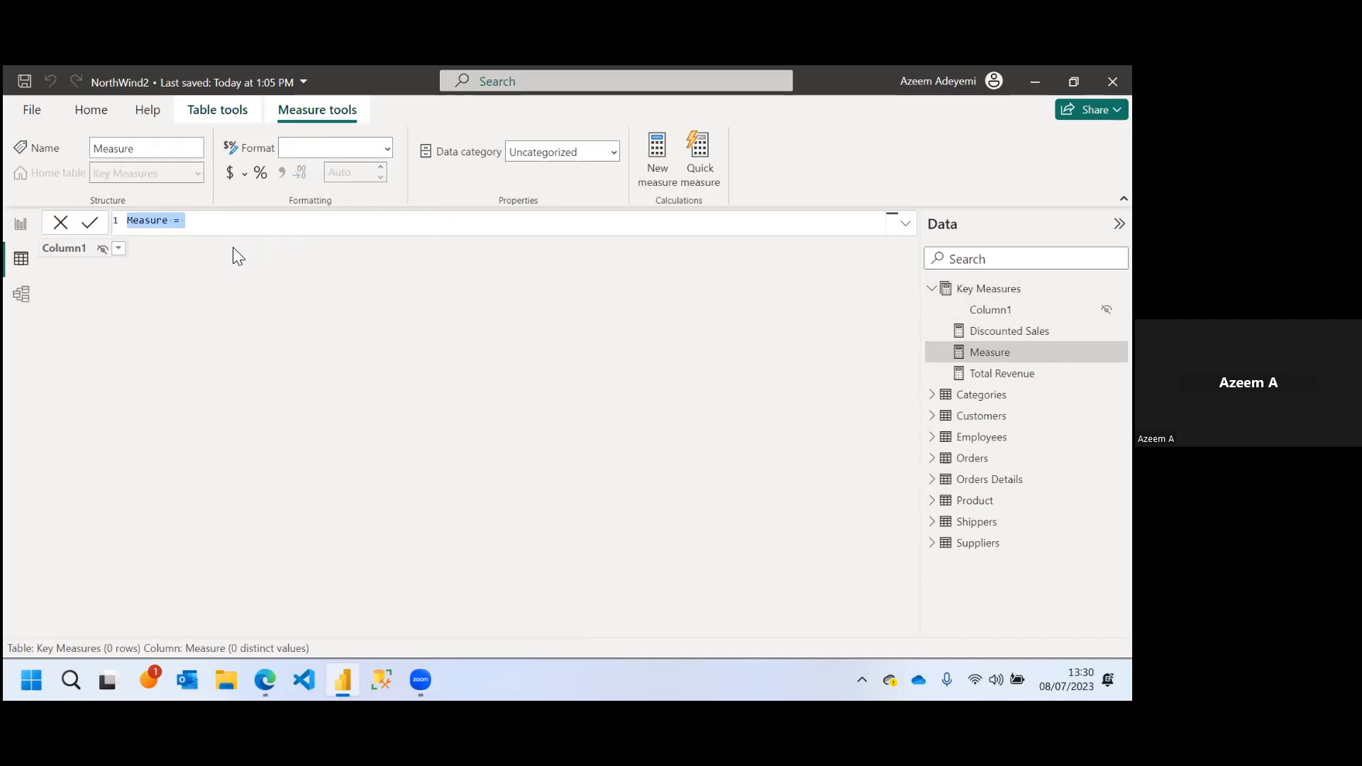
pyautogui.write('Nwt')
pyautogui.press('BackSpace')
pyautogui.press('BackSpace')
pyautogui.write('et Re')
pyautogui.write('venue ')
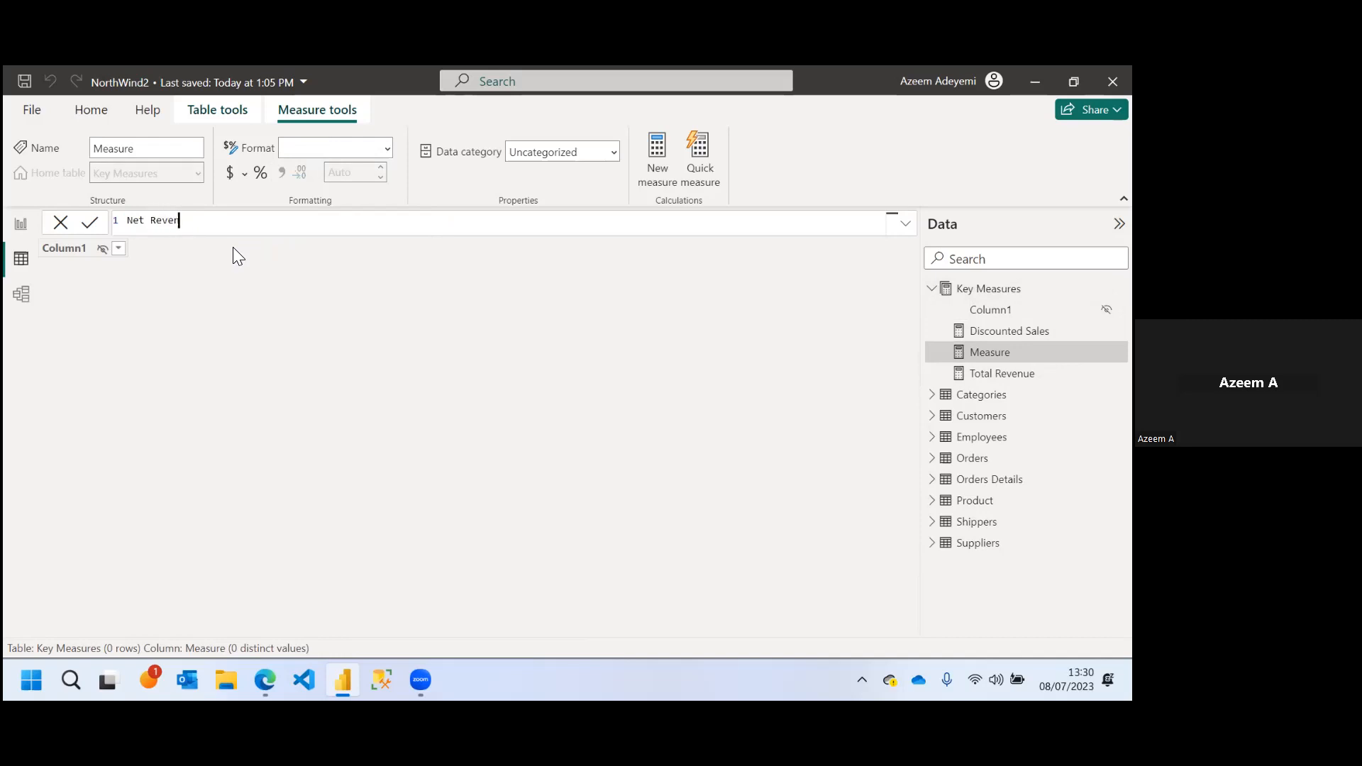
pyautogui.write('= tot')
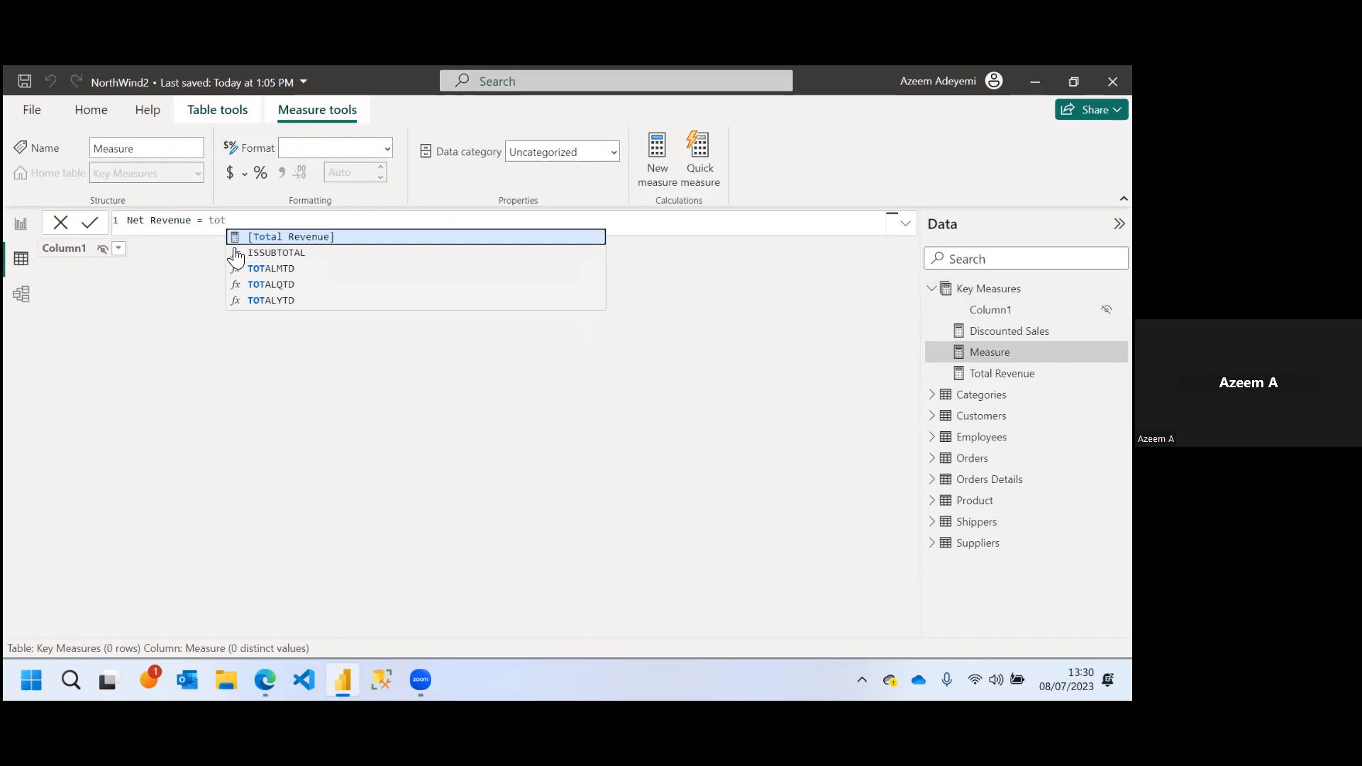
pyautogui.click(358, 237)
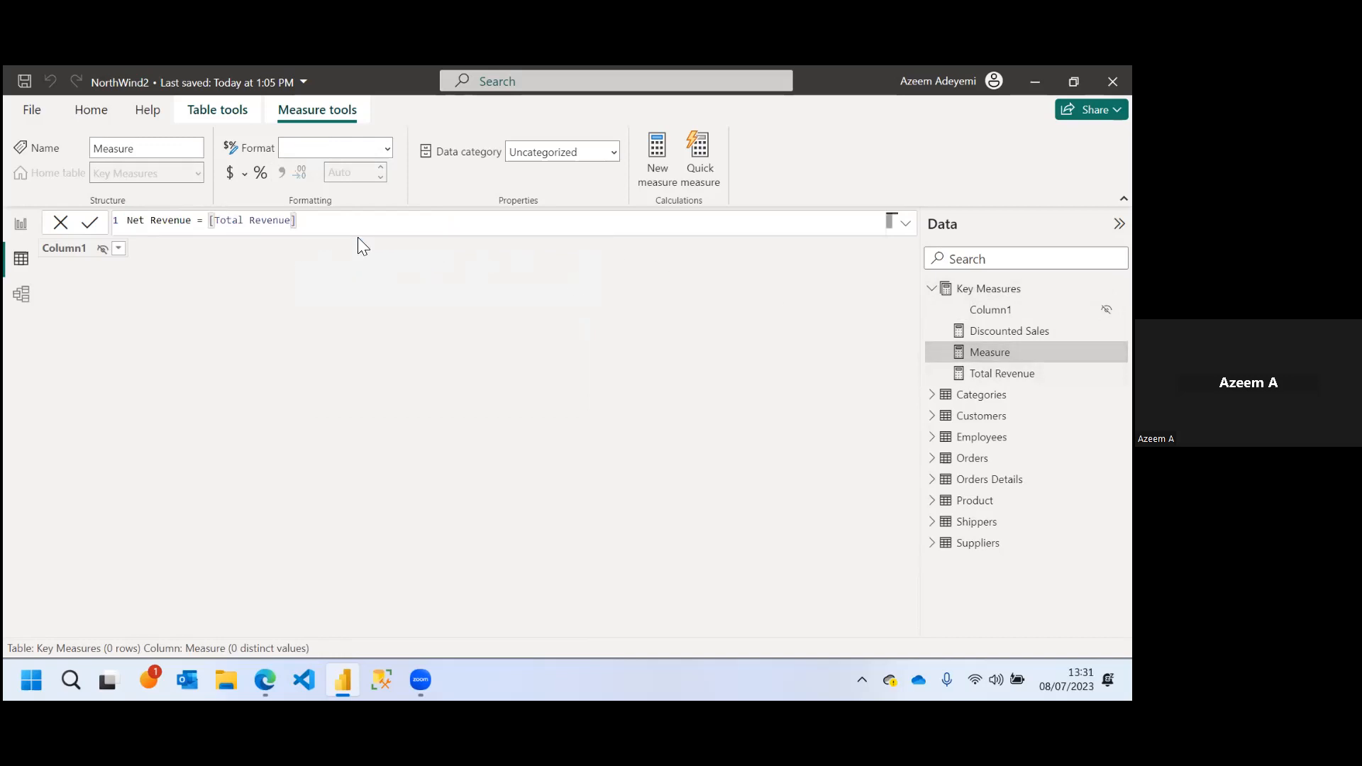
pyautogui.write('- dis')
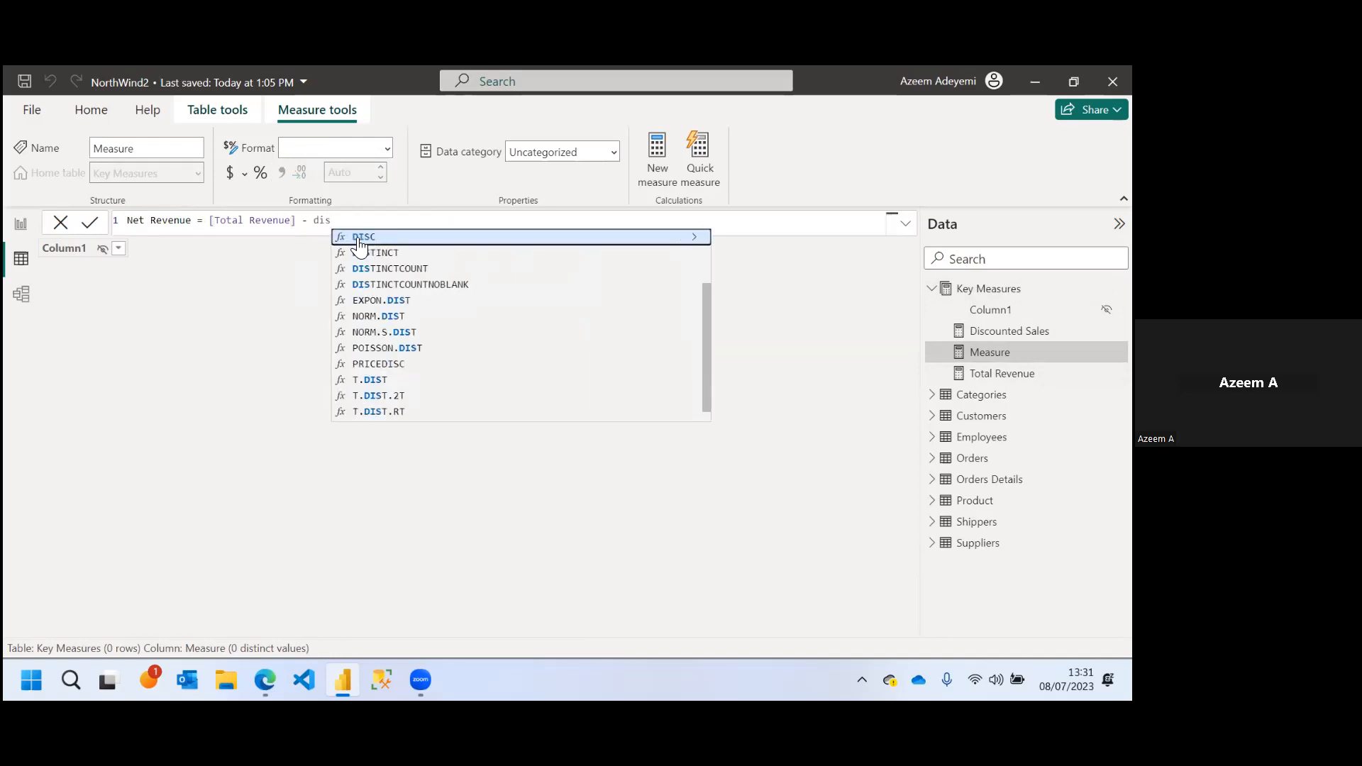
pyautogui.write('co')
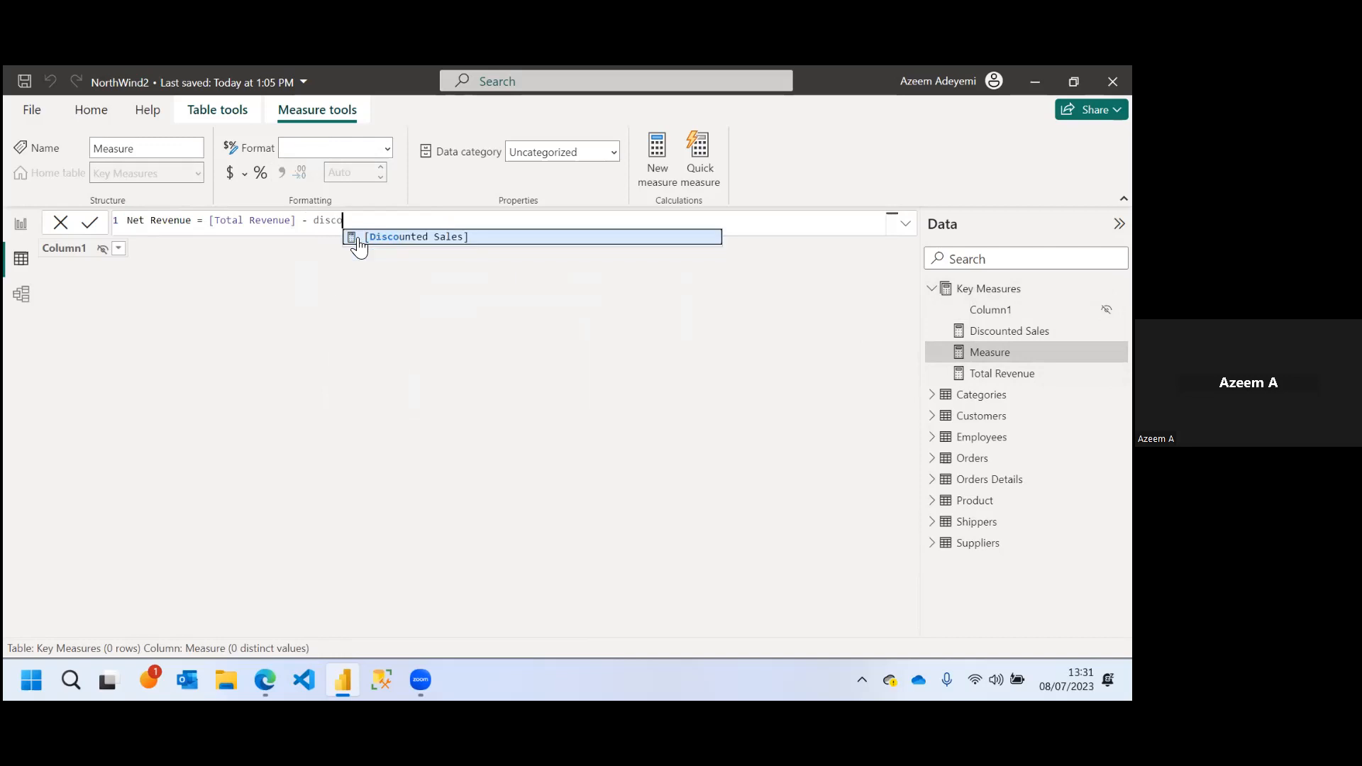
pyautogui.press('Tab')
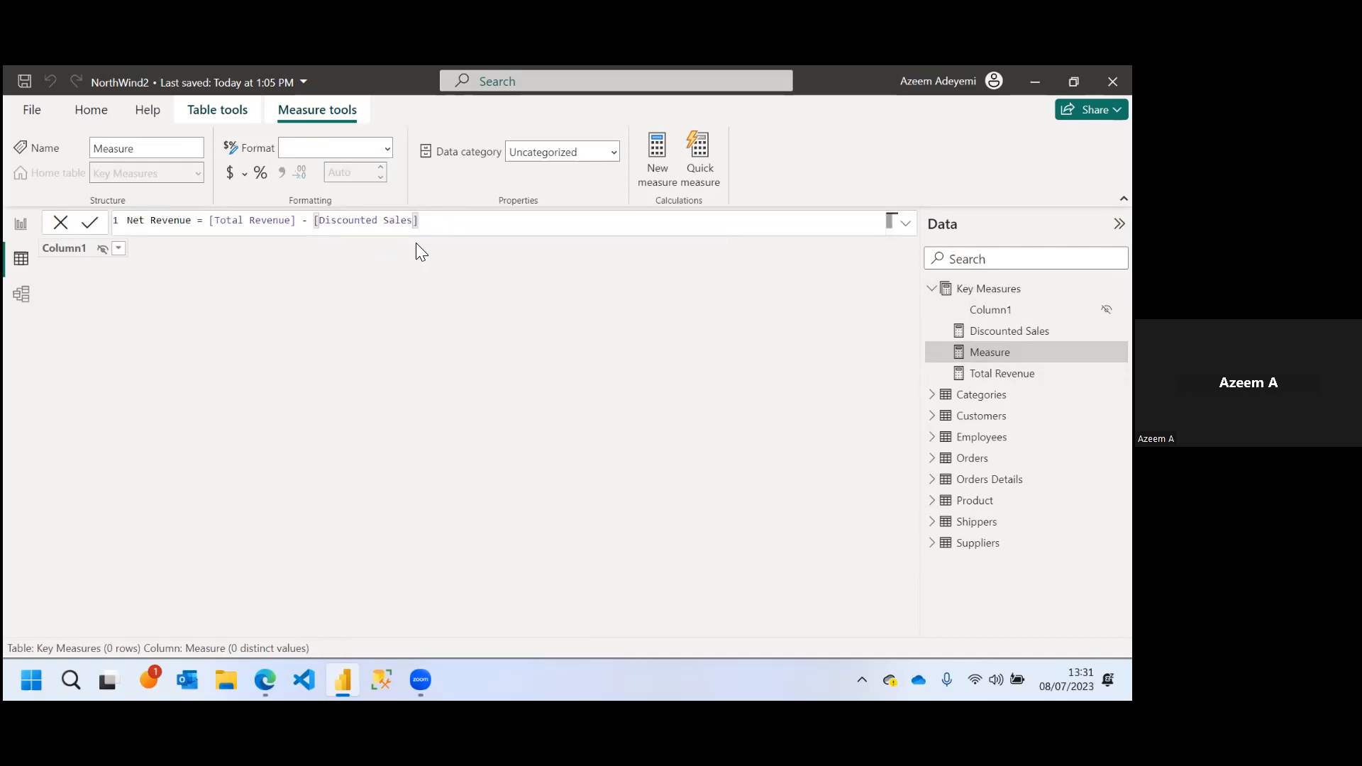
pyautogui.press('Return')
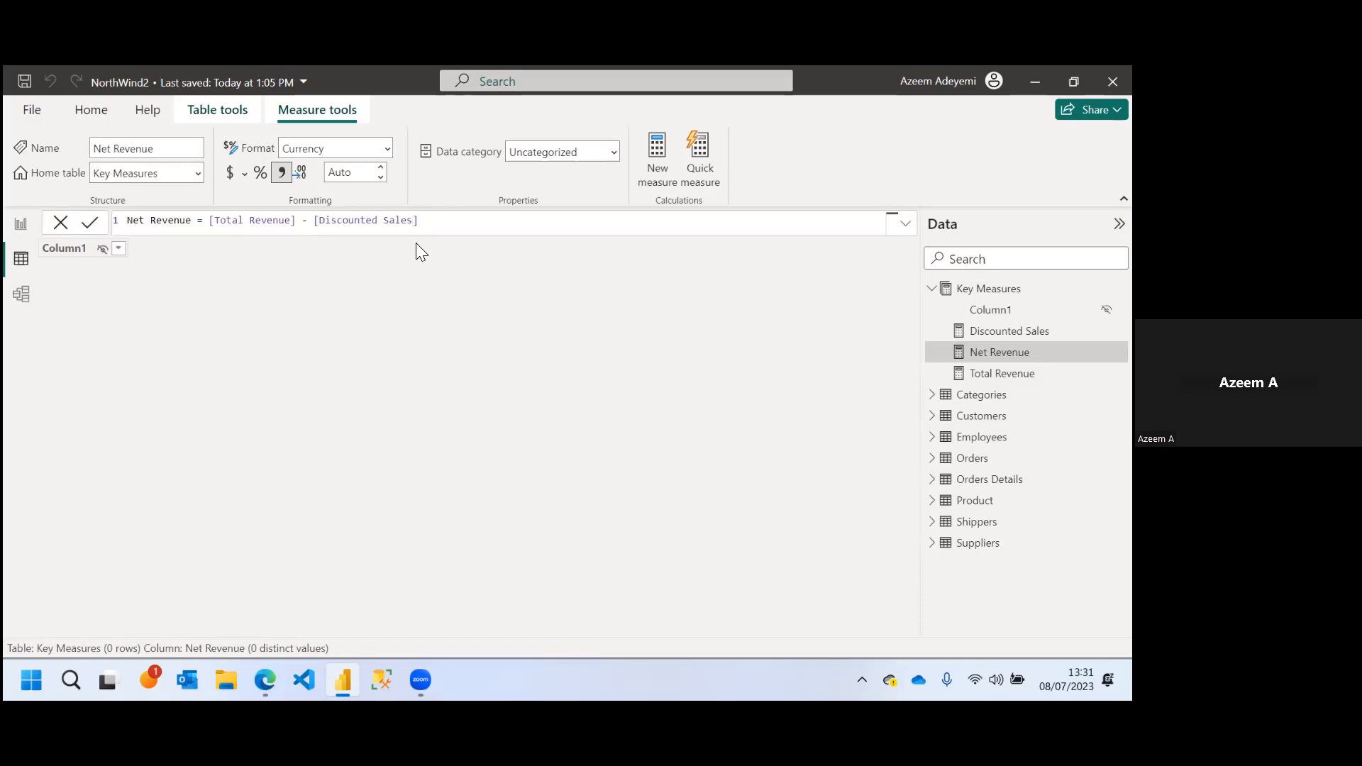
# Add a card showing the Net Revenue measure to Page 1 in report view
pyautogui.click(20, 224)
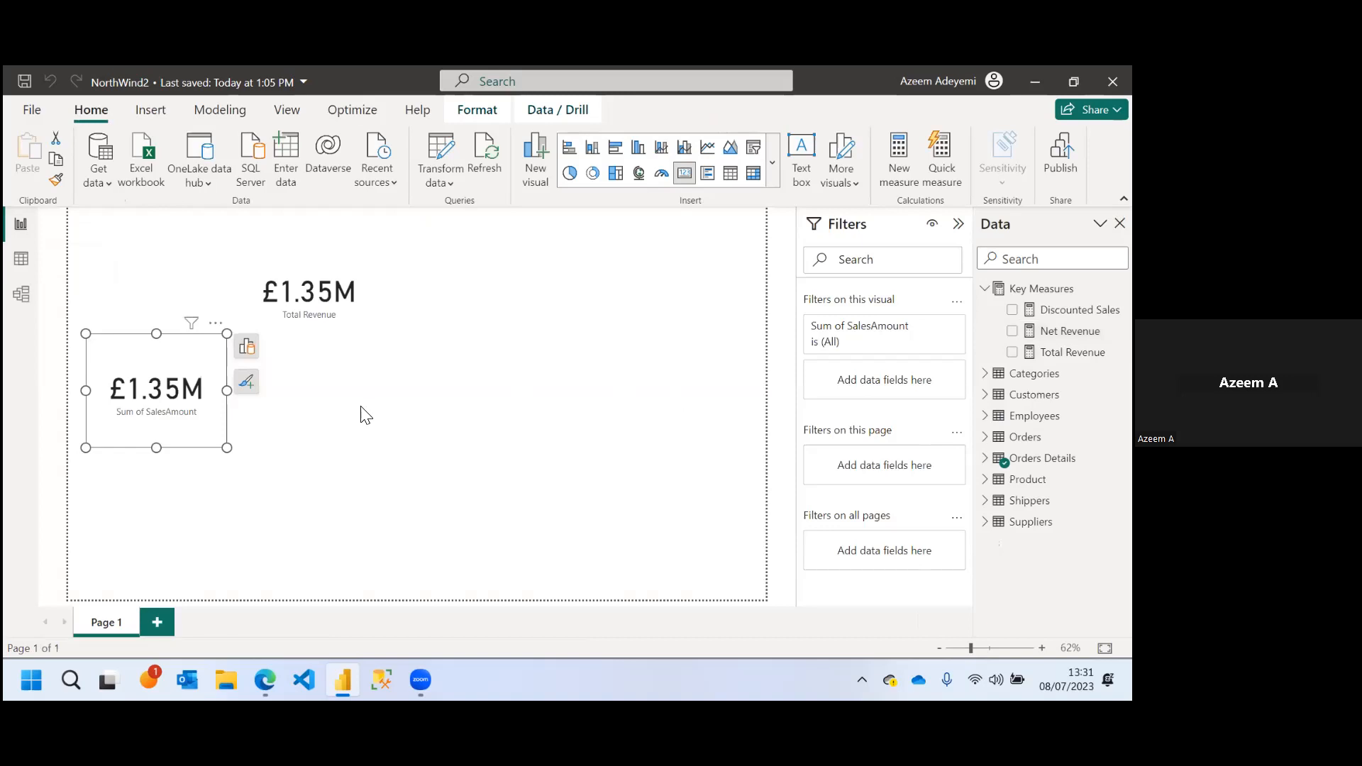
pyautogui.click(363, 288)
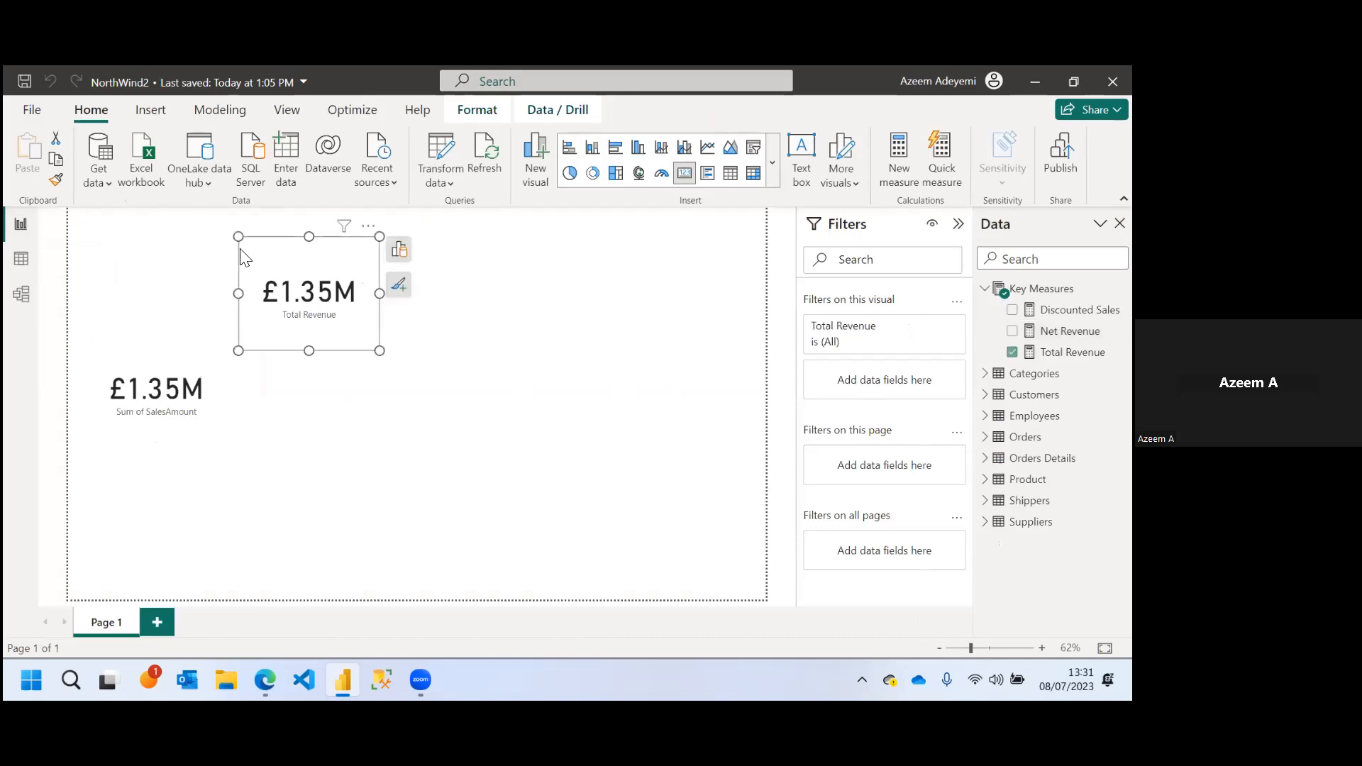
pyautogui.click(625, 282)
pyautogui.click(1012, 330)
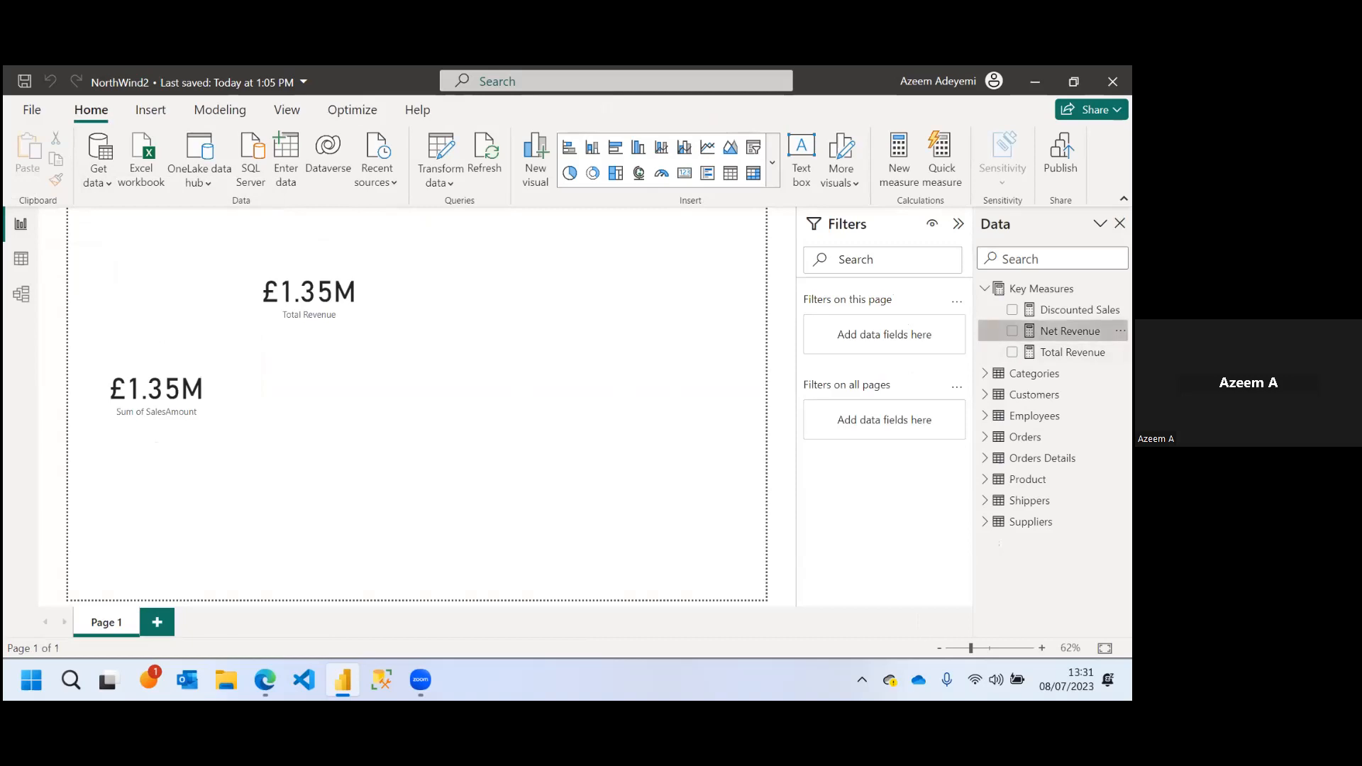
pyautogui.click(692, 394)
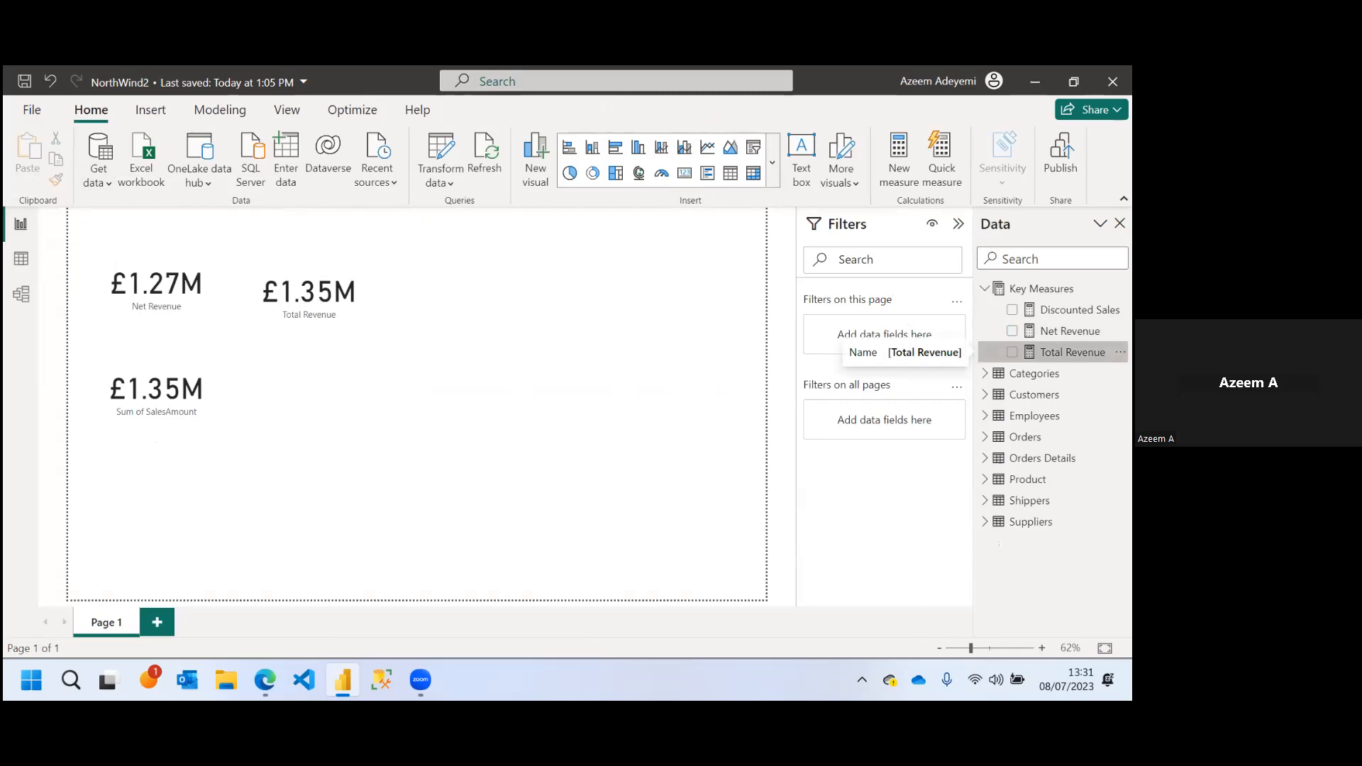
# Delete the newly added duplicate Total Revenue card and add a card showing the Discounted Sales measure
pyautogui.click(1013, 352)
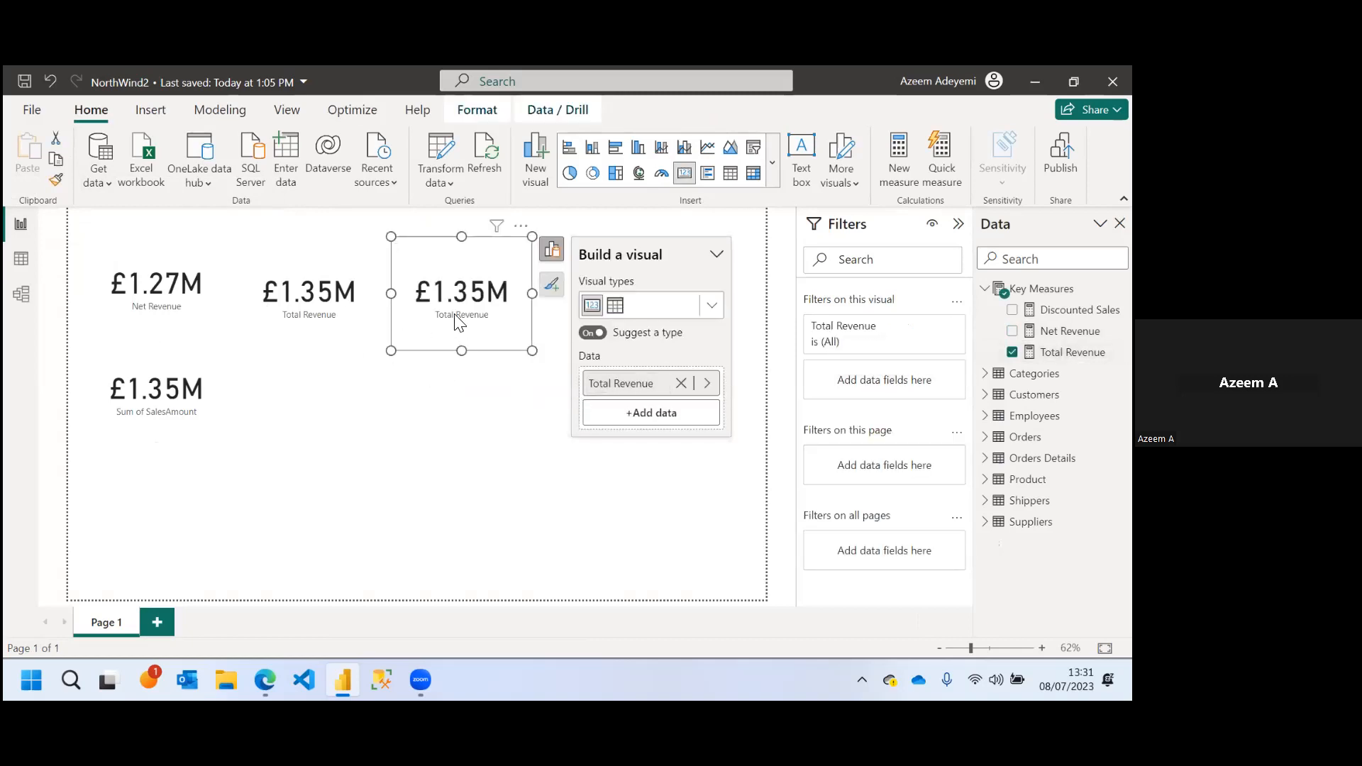
pyautogui.press('Delete')
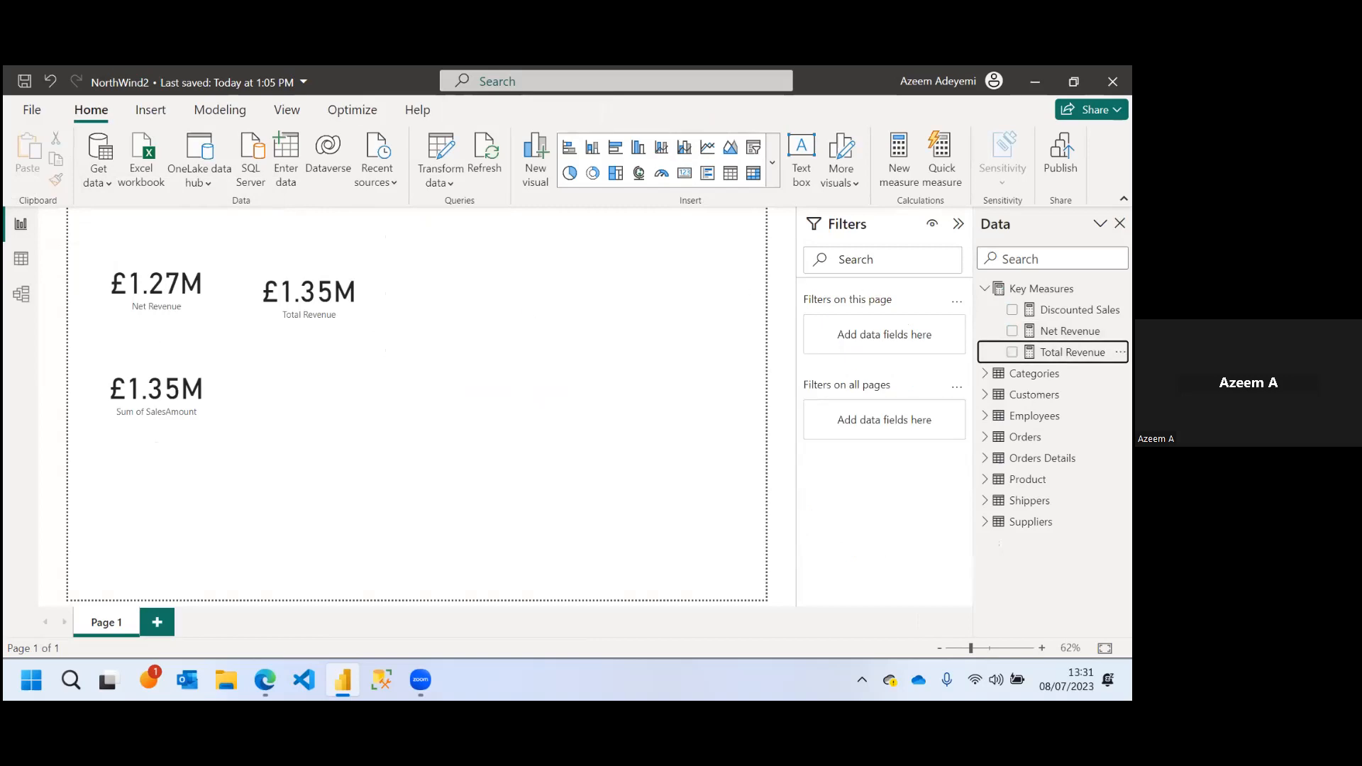
pyautogui.click(1012, 309)
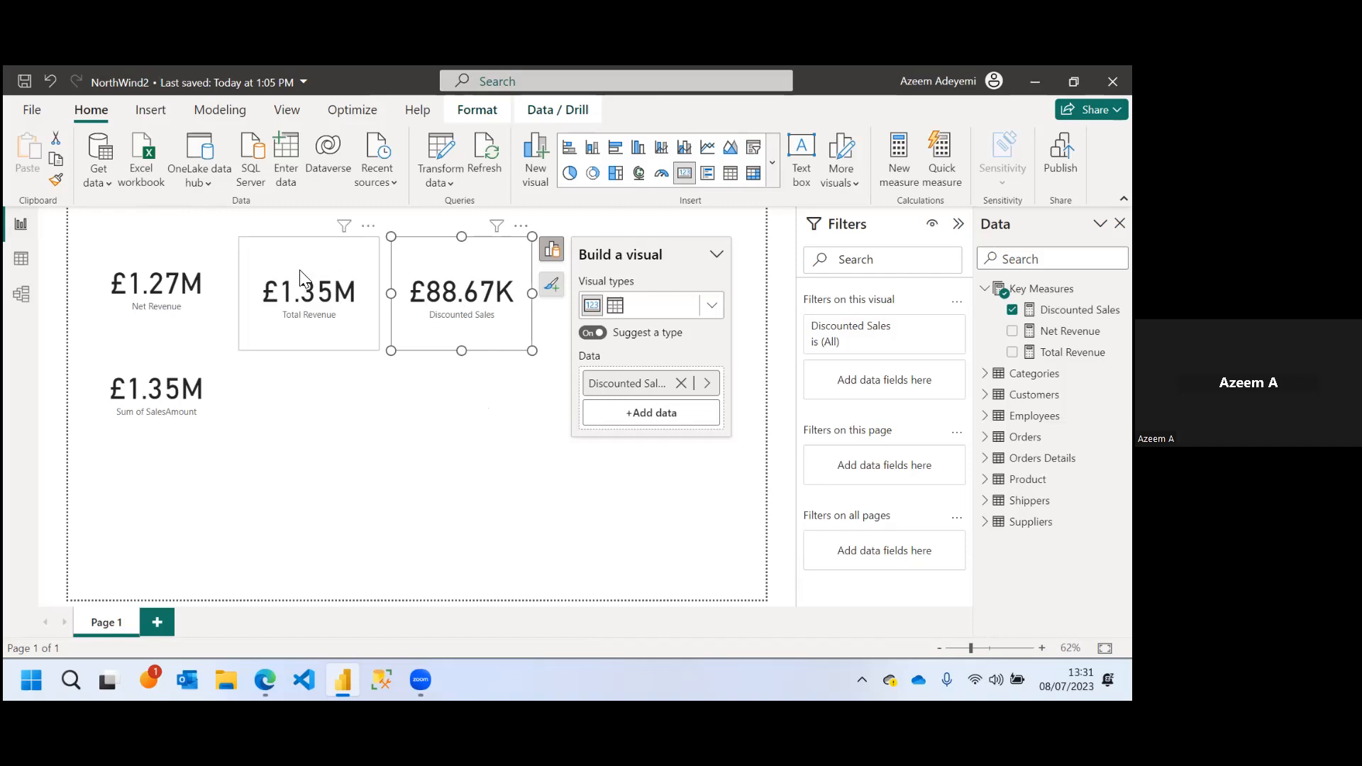
# Spread out the Total Revenue and Net Revenue cards on the page, and delete the Sum of SalesAmount card
pyautogui.moveTo(316, 262); pyautogui.dragTo(316, 350)
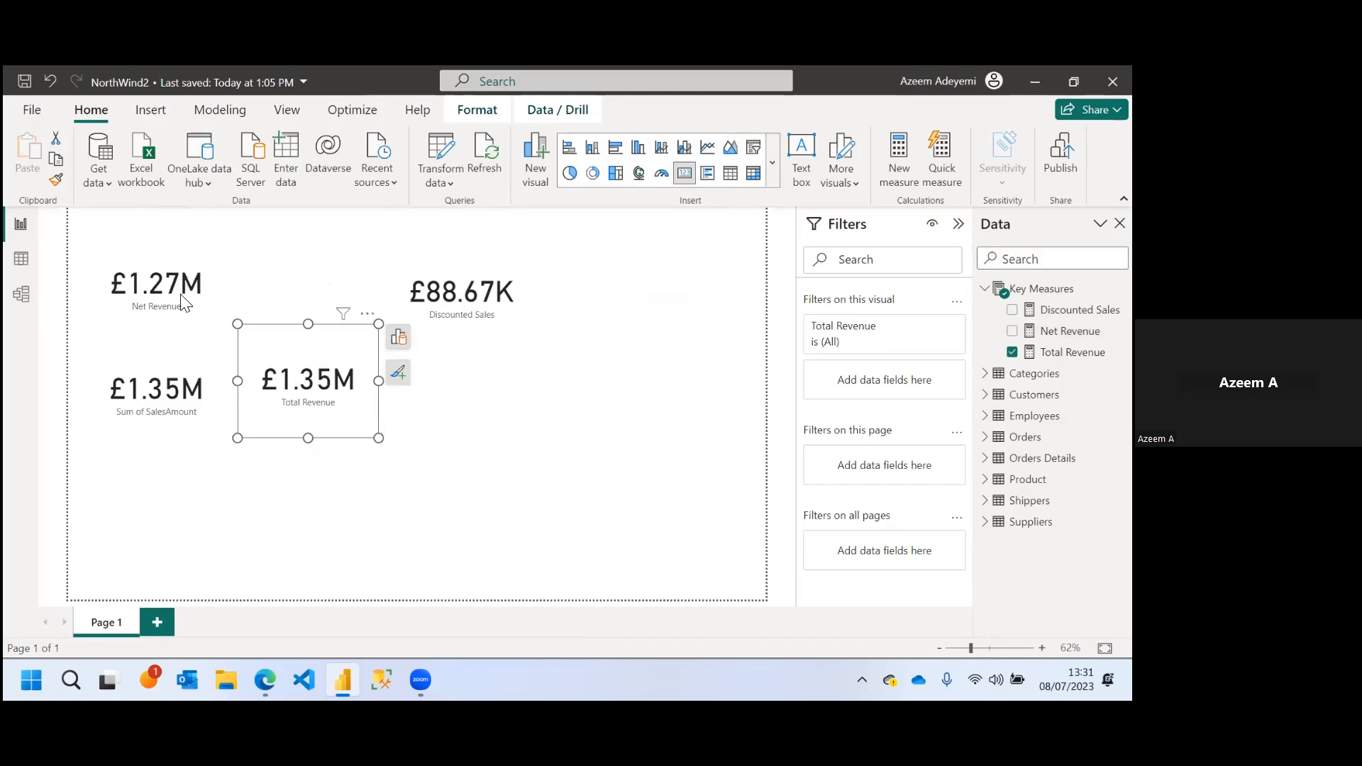
pyautogui.moveTo(145, 288); pyautogui.dragTo(541, 412)
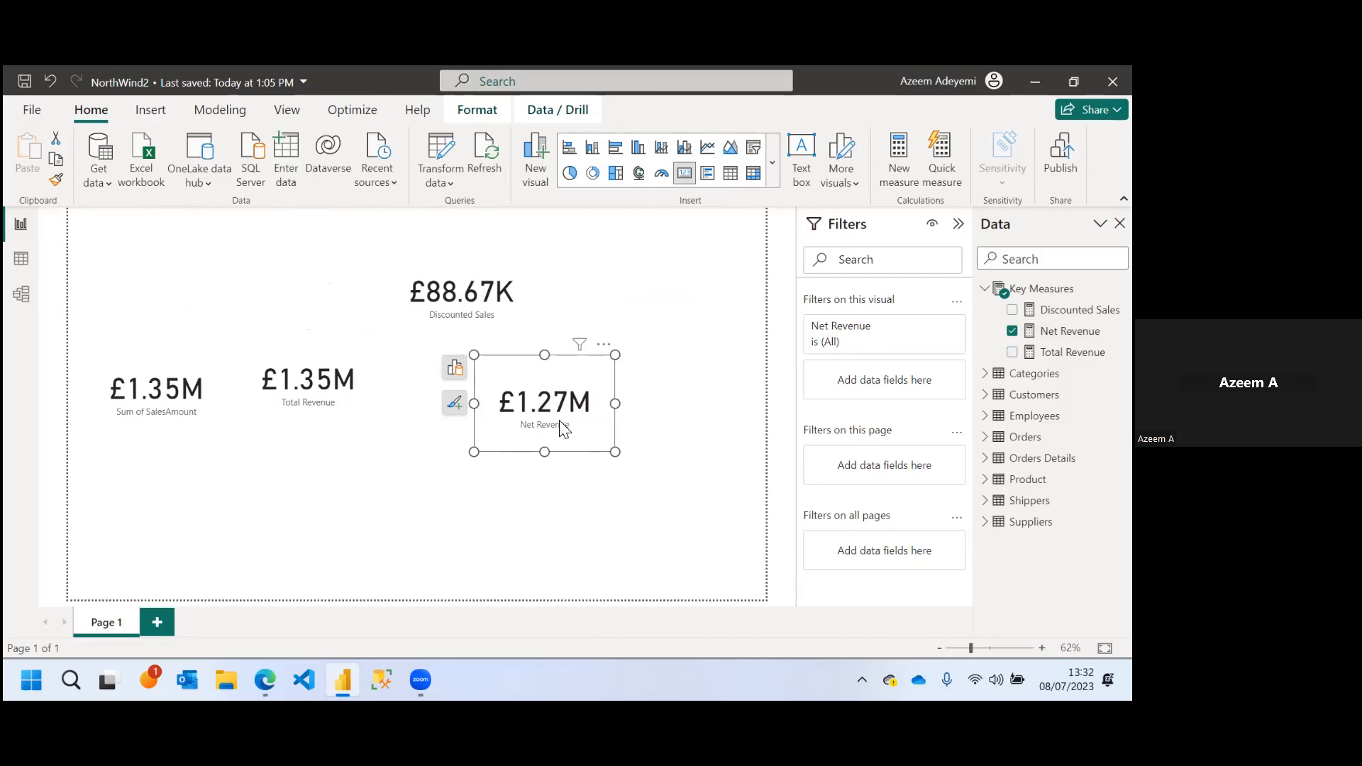
pyautogui.click(195, 406)
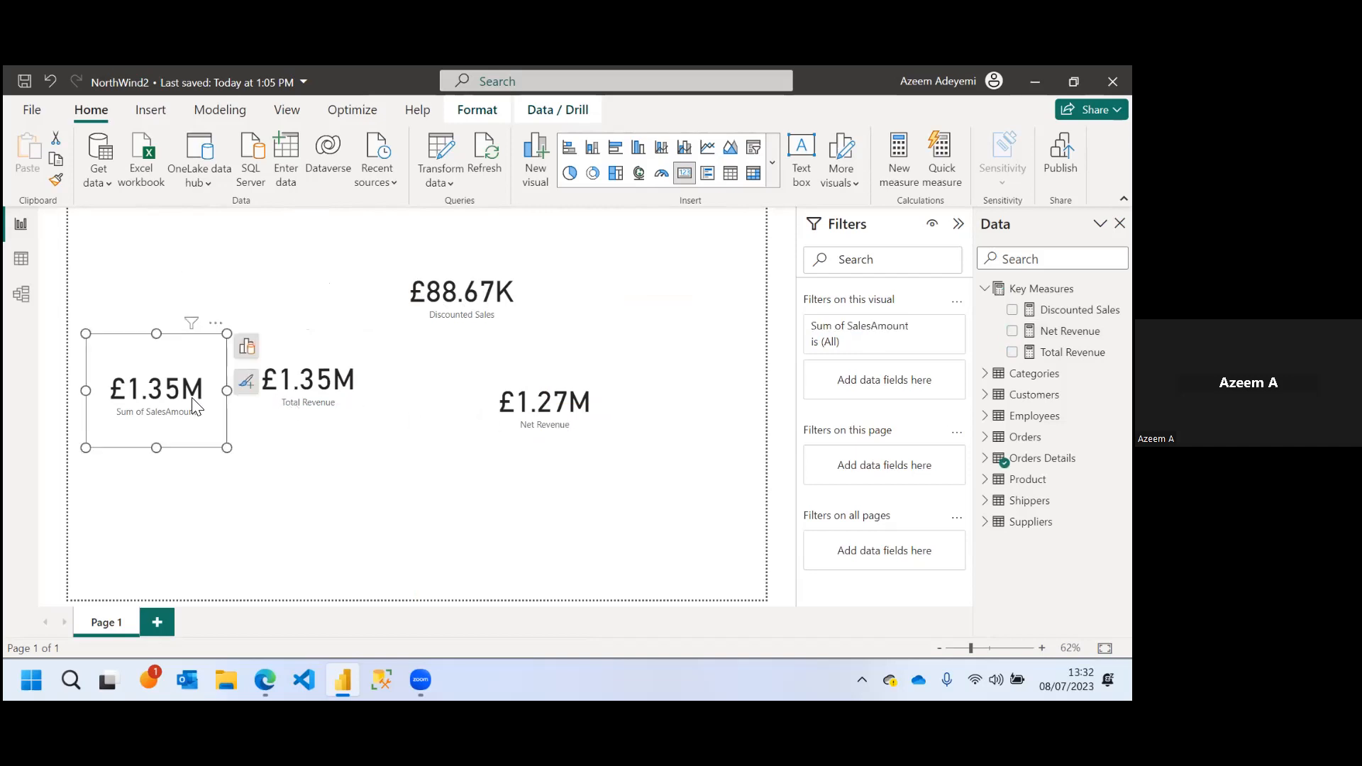
pyautogui.press('Delete')
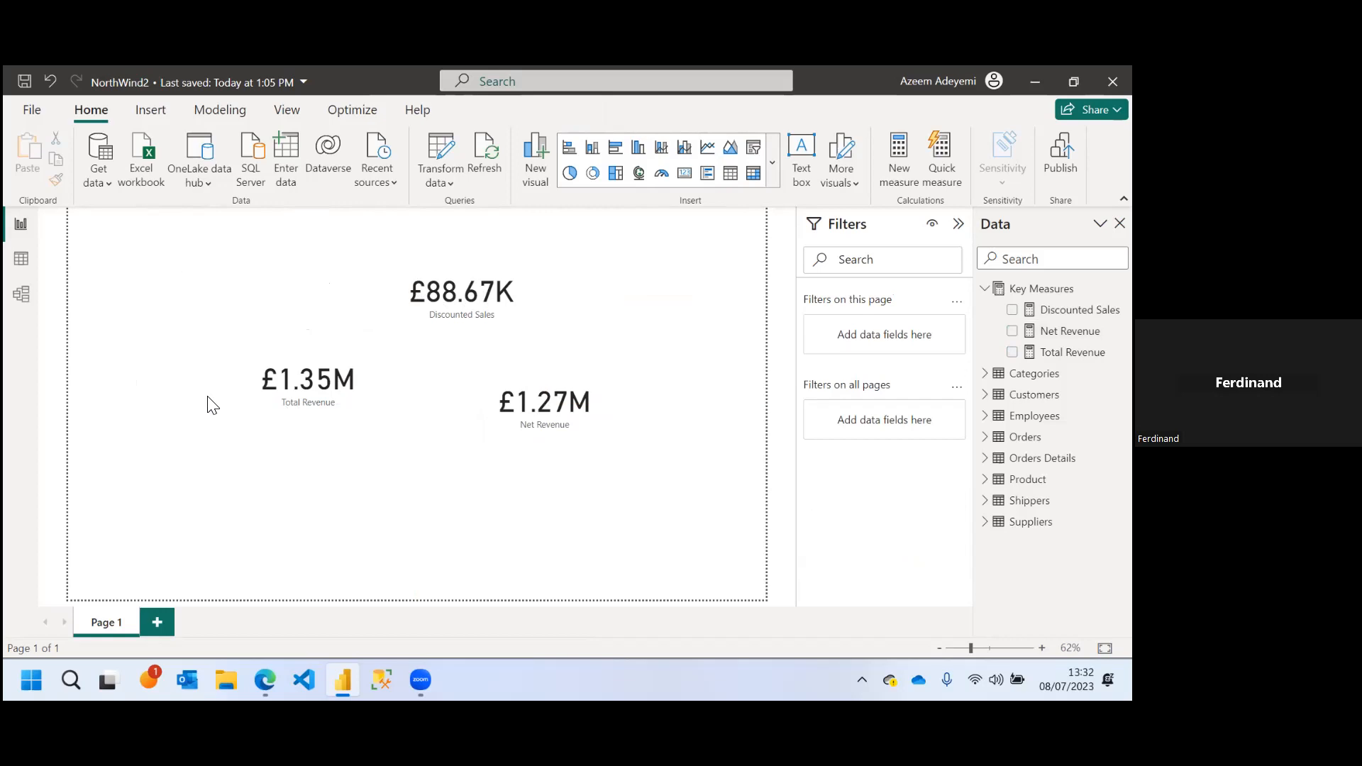
# Arrange the cards side by side in the order Total Revenue, Discounted Sales, Net Revenue near the top of the page
pyautogui.moveTo(347, 389); pyautogui.dragTo(227, 334)
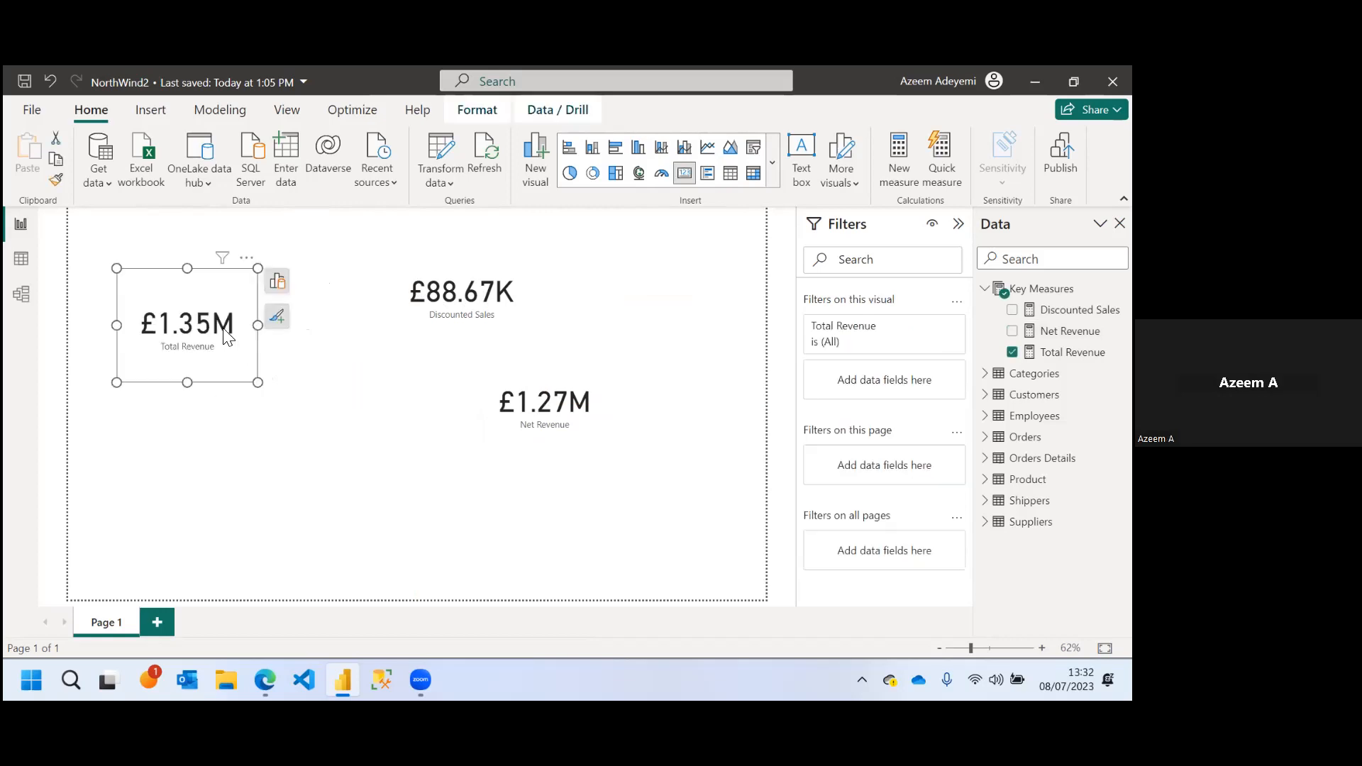
pyautogui.moveTo(426, 305); pyautogui.dragTo(305, 328)
pyautogui.moveTo(532, 383); pyautogui.dragTo(476, 300)
pyautogui.click(617, 397)
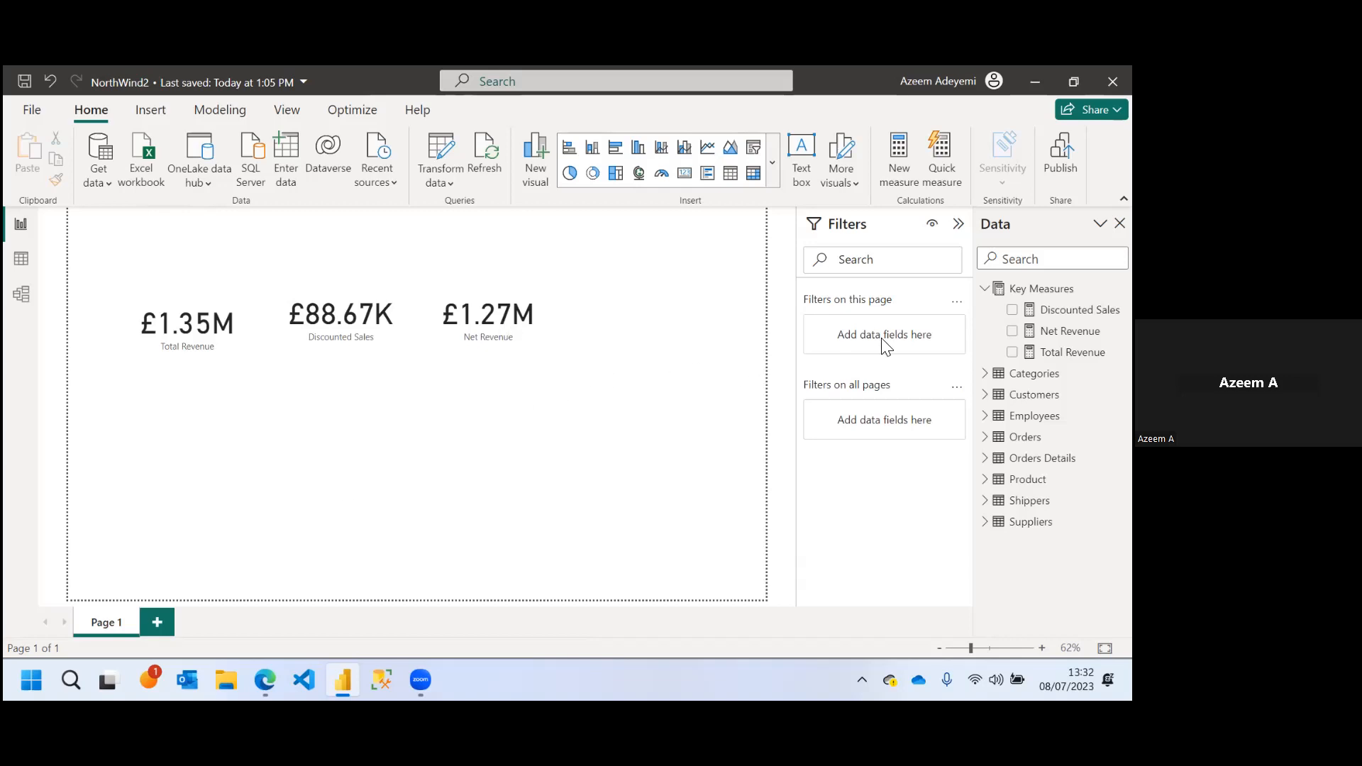
# Create the measure Total Freight = SUM(Orders[Freight]) in the Key Measures table
pyautogui.click(1120, 288)
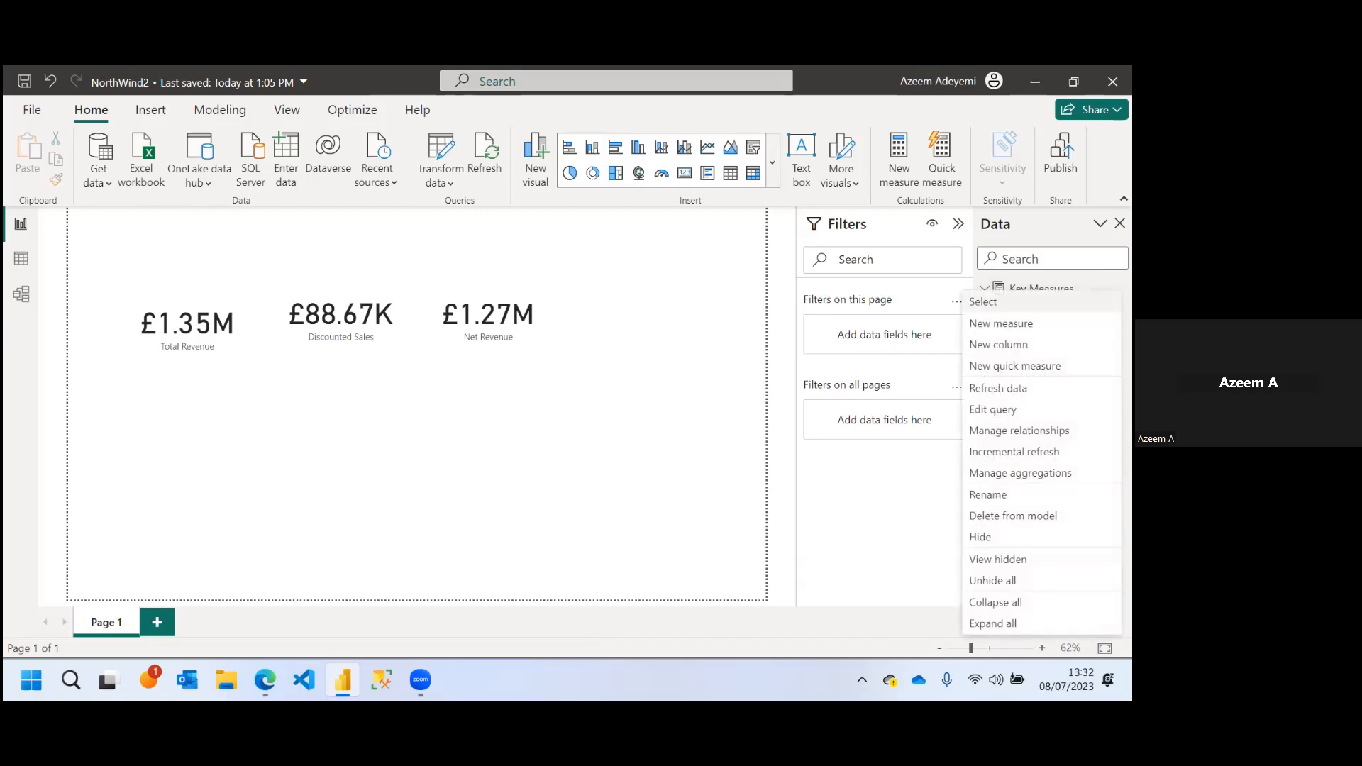
pyautogui.click(1022, 324)
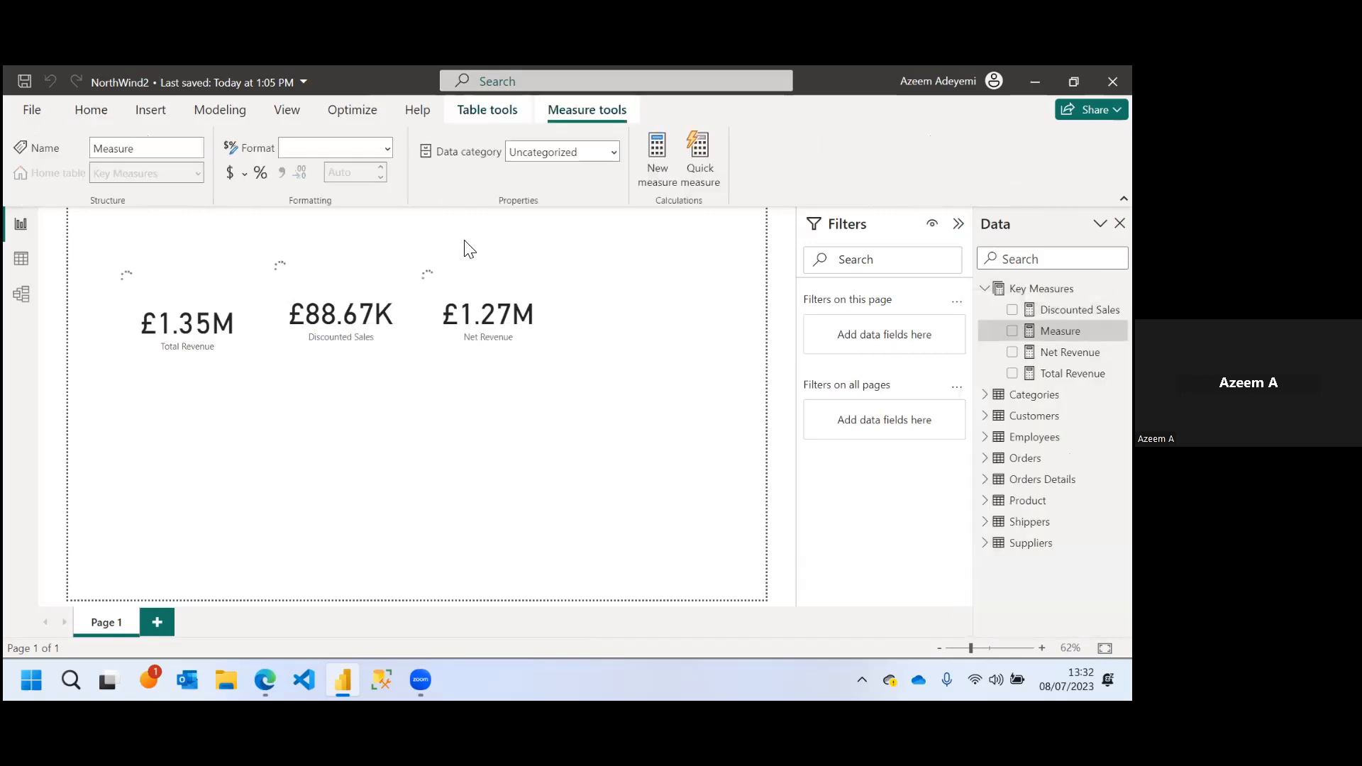
pyautogui.write('Total Fr')
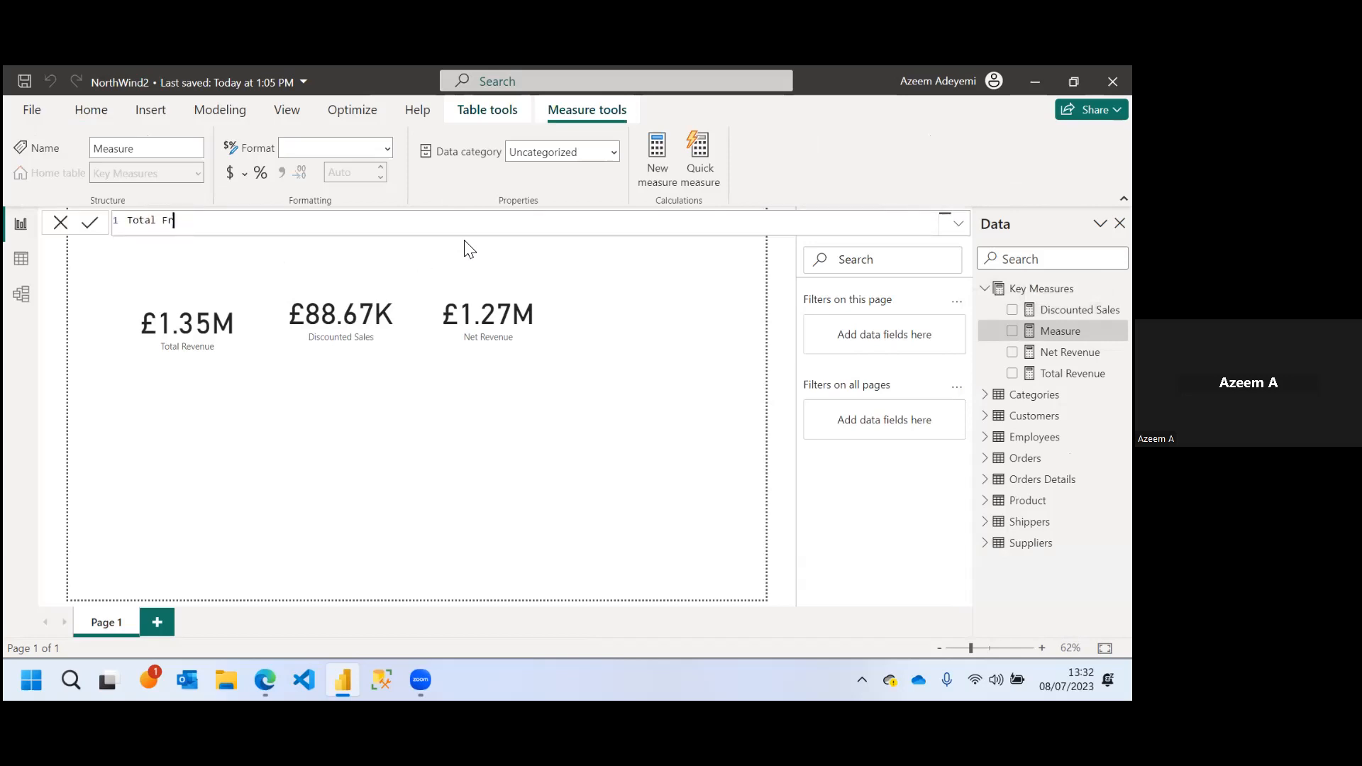
pyautogui.write('eight = sum')
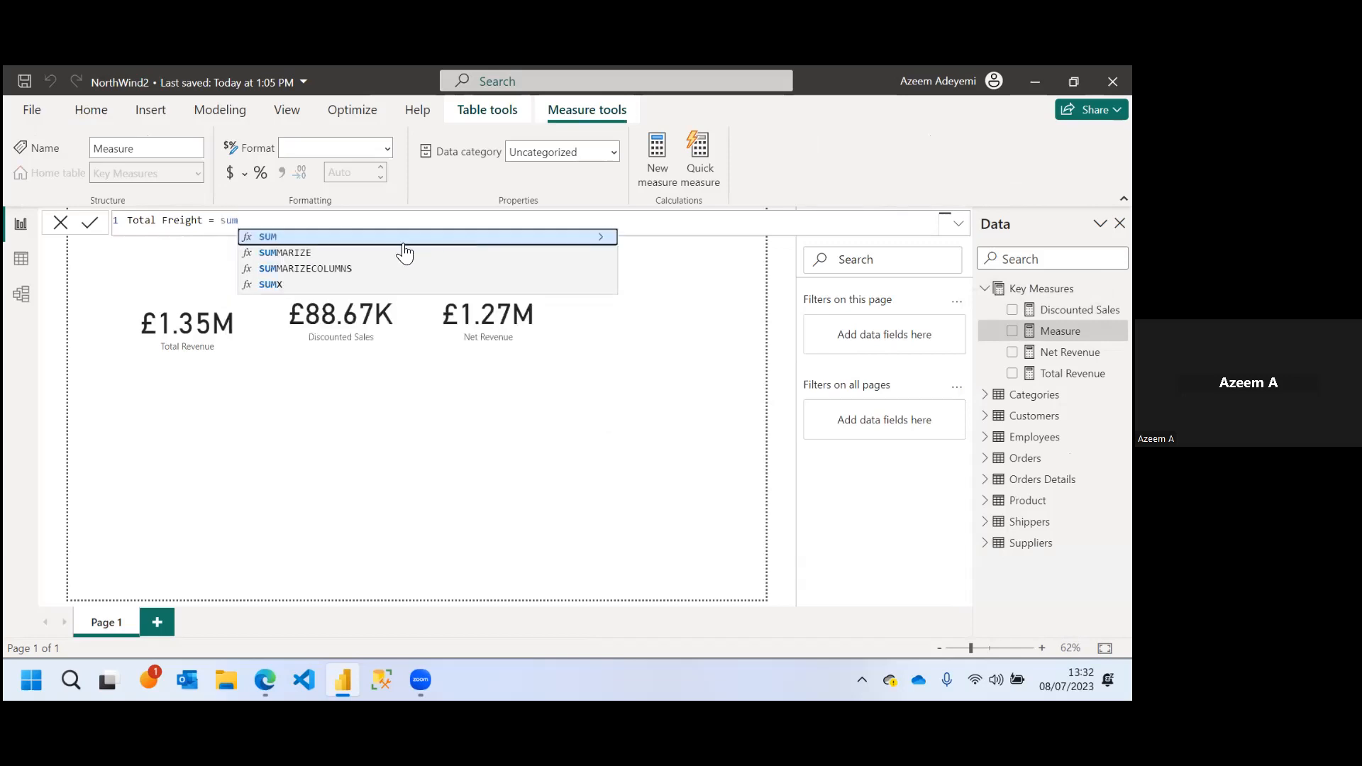
pyautogui.click(377, 241)
pyautogui.write('fre')
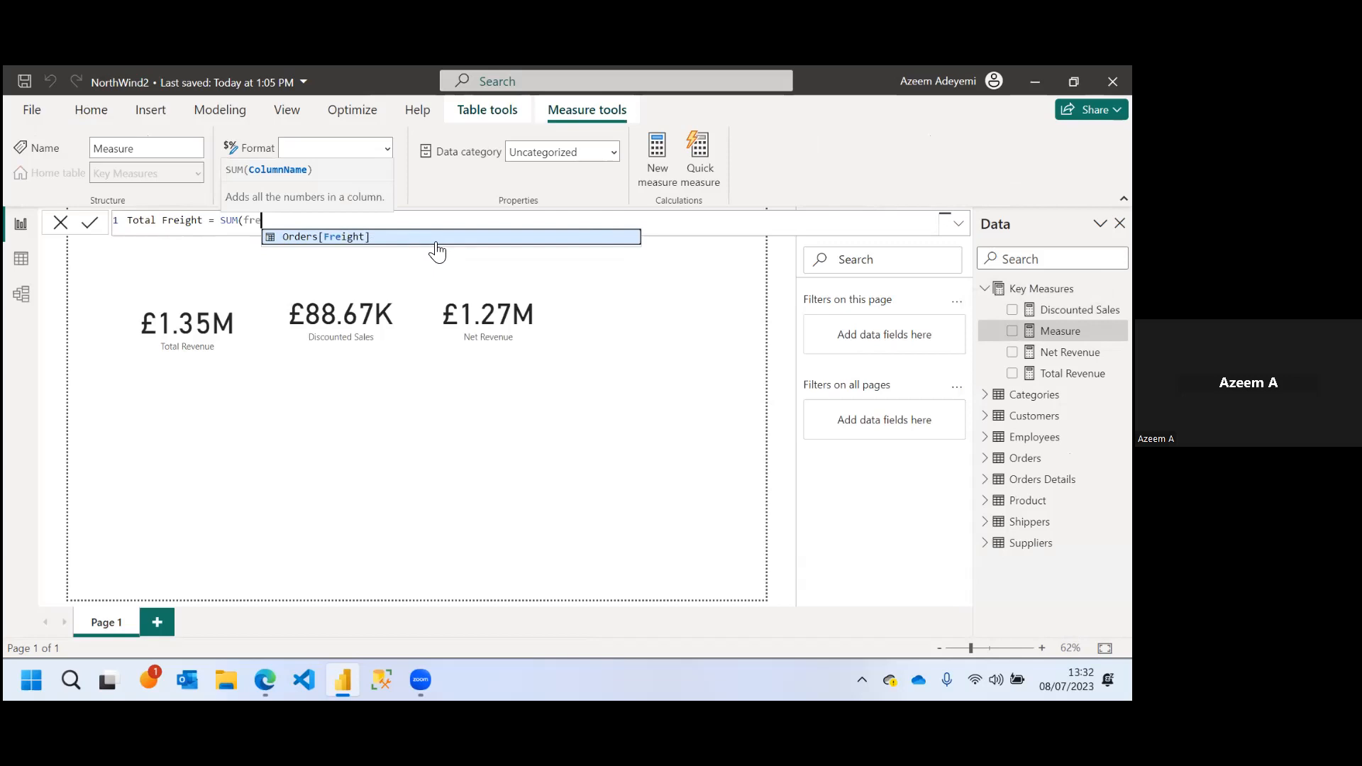
pyautogui.click(388, 236)
pyautogui.write(')')
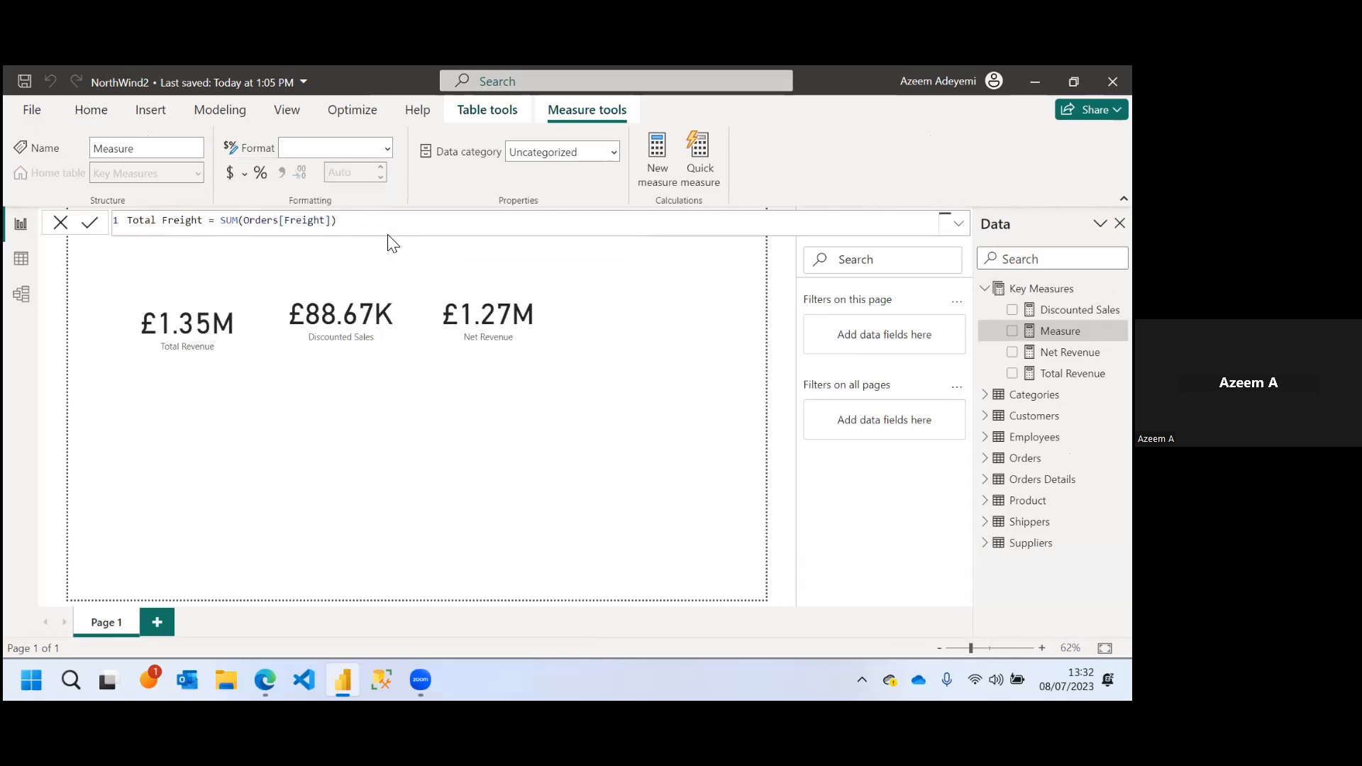
pyautogui.press('Return')
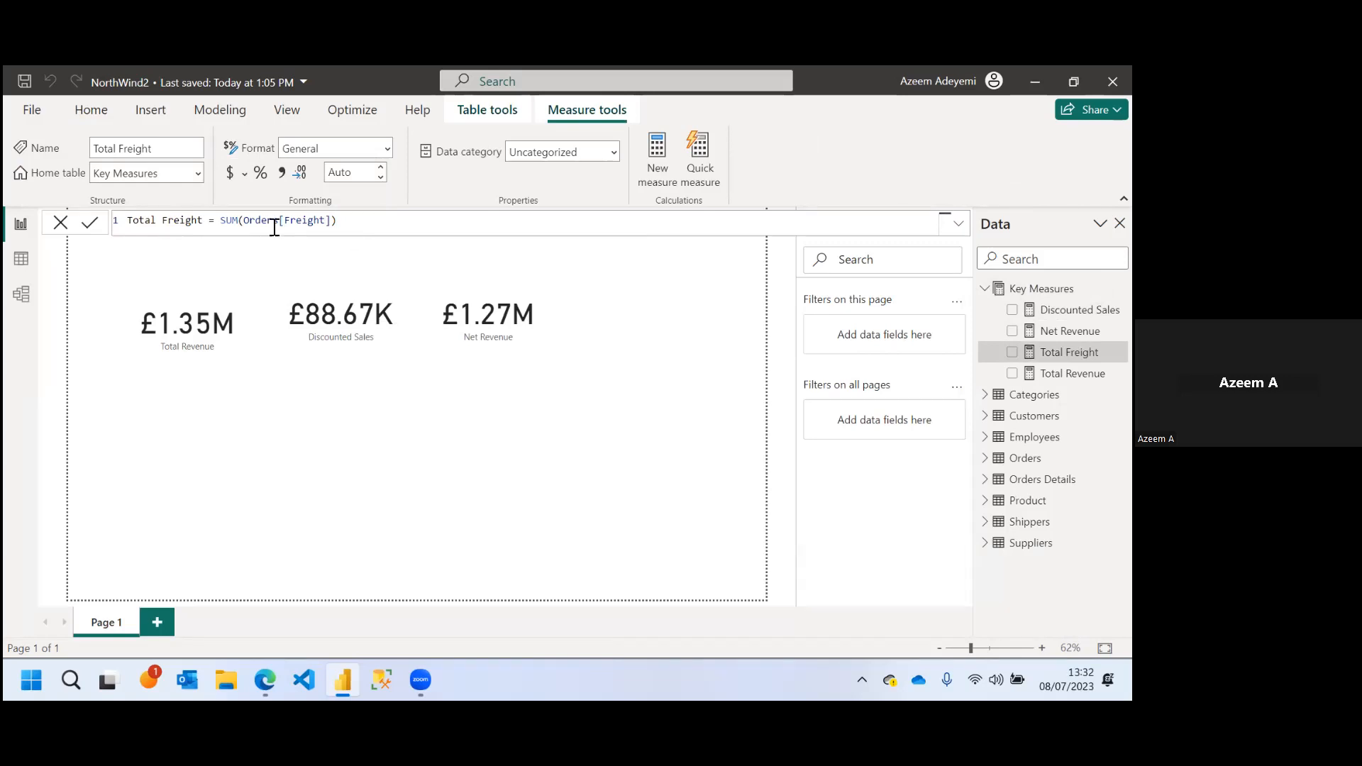
pyautogui.click(1120, 309)
pyautogui.click(1004, 322)
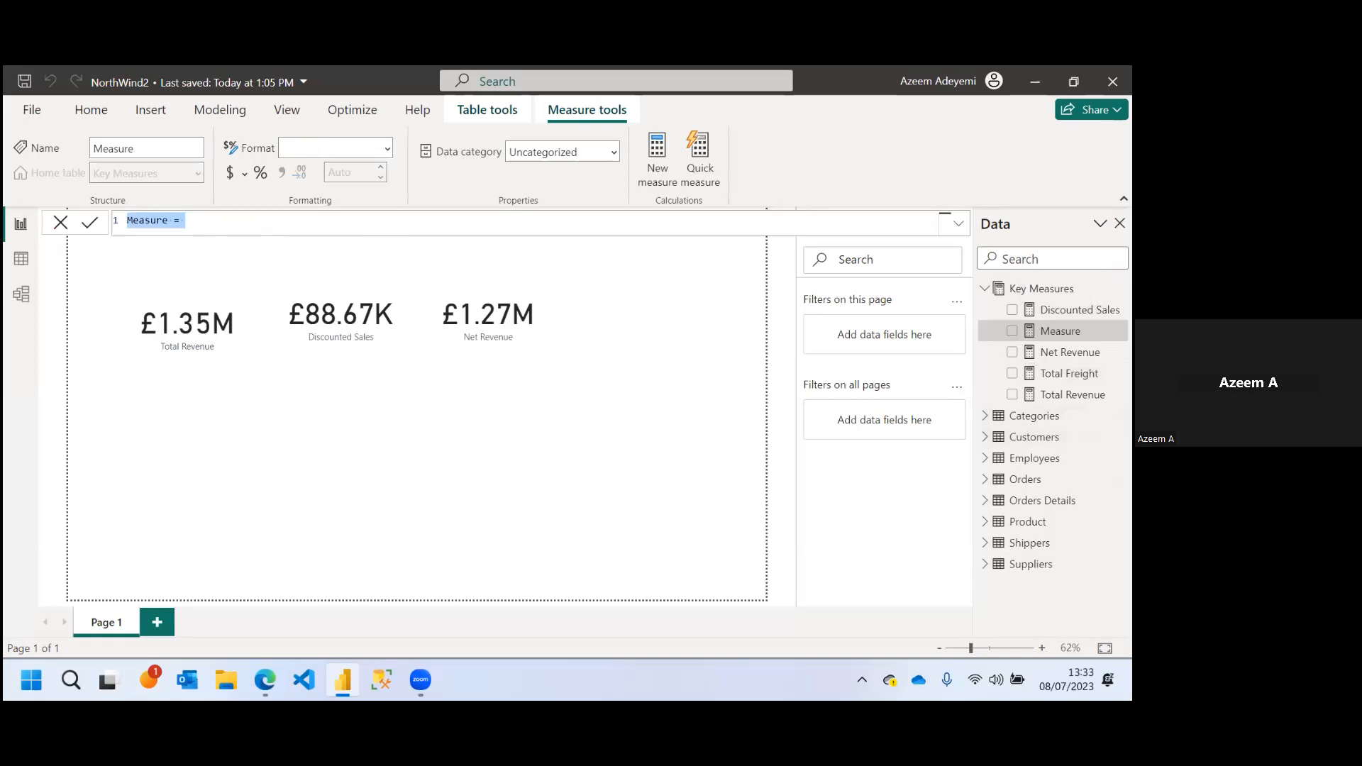
pyautogui.click(20, 259)
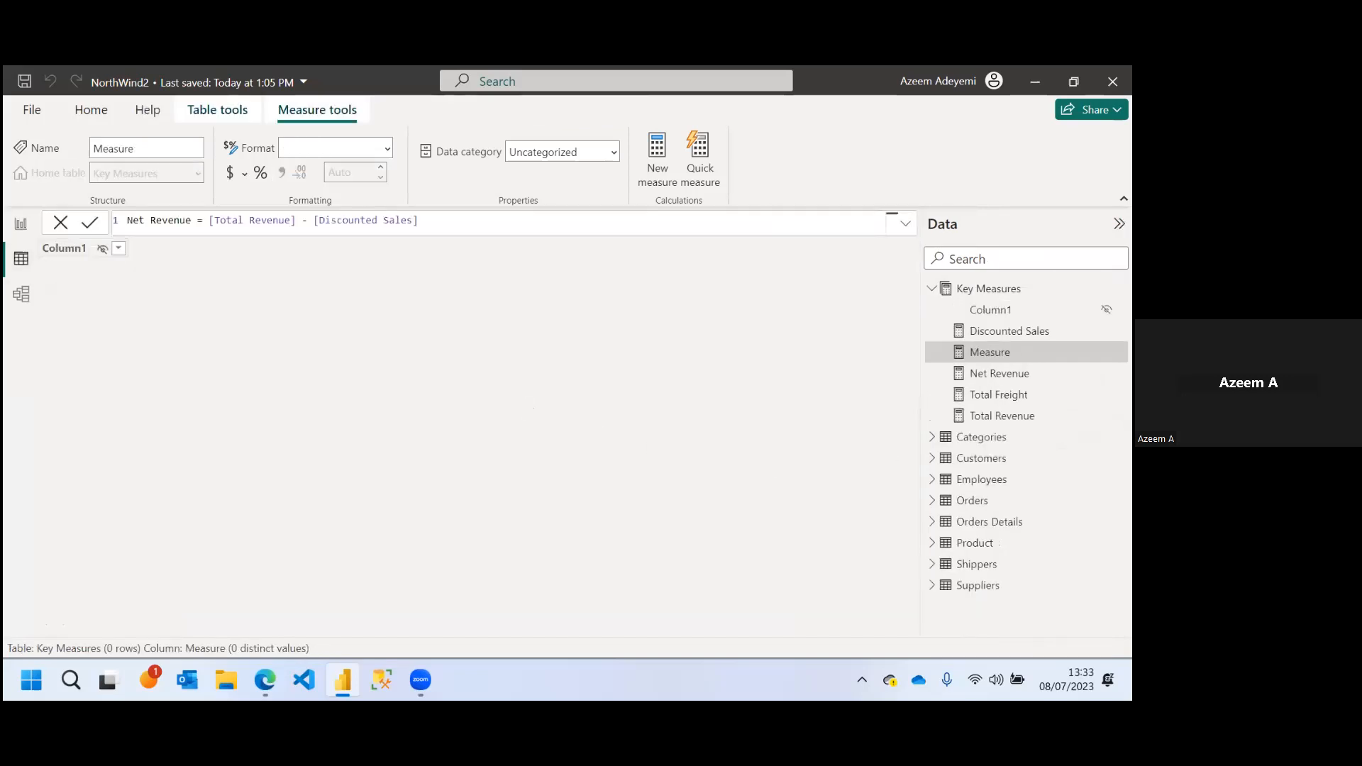
pyautogui.press('Escape')
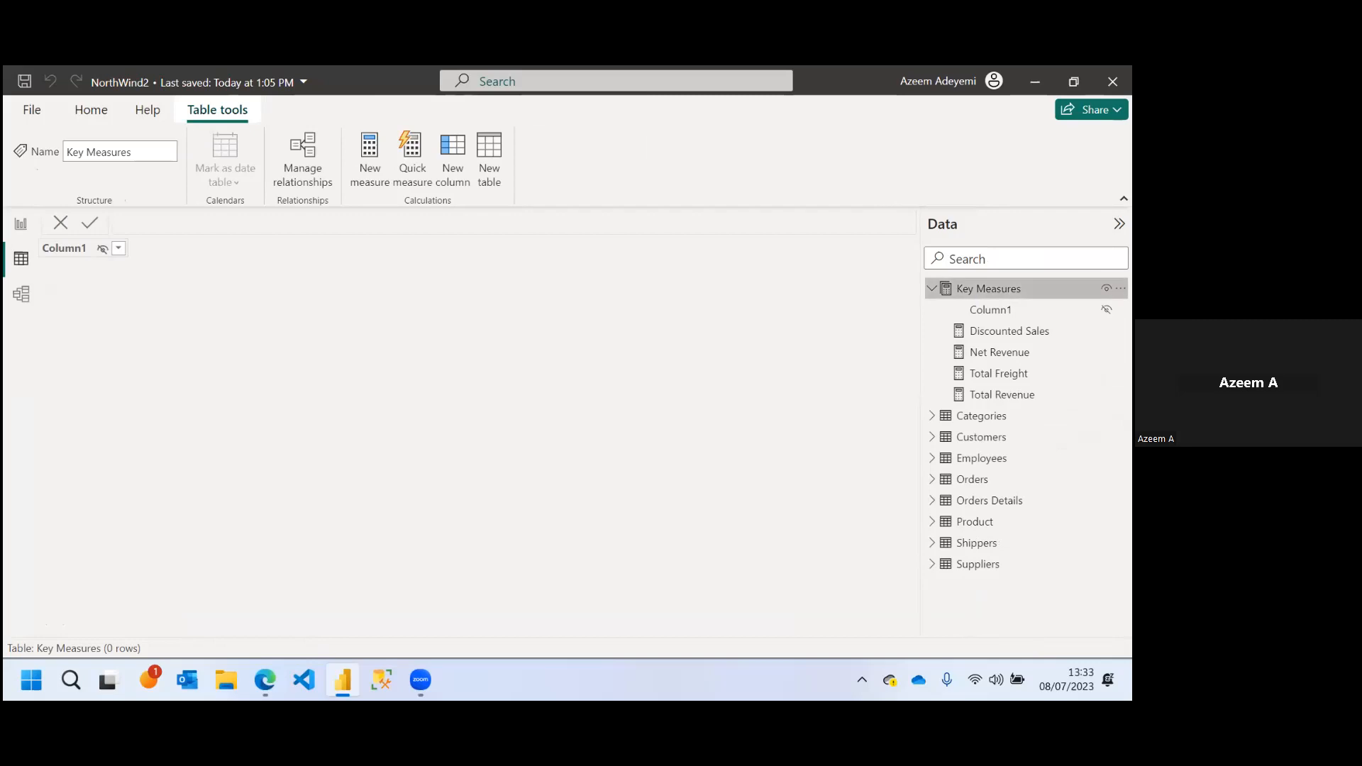
# Collapse the Key Measures table and examine the records of the Orders table in table view
pyautogui.click(933, 289)
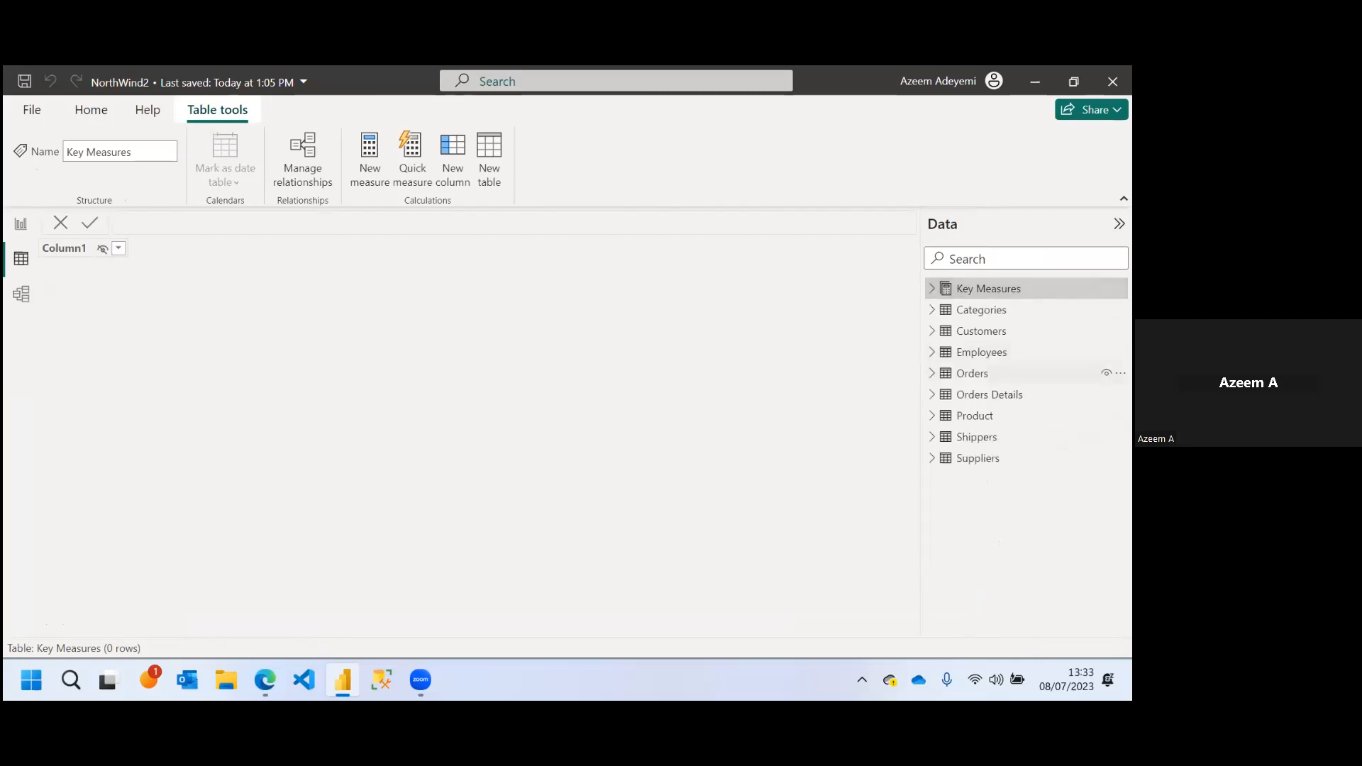
pyautogui.click(972, 373)
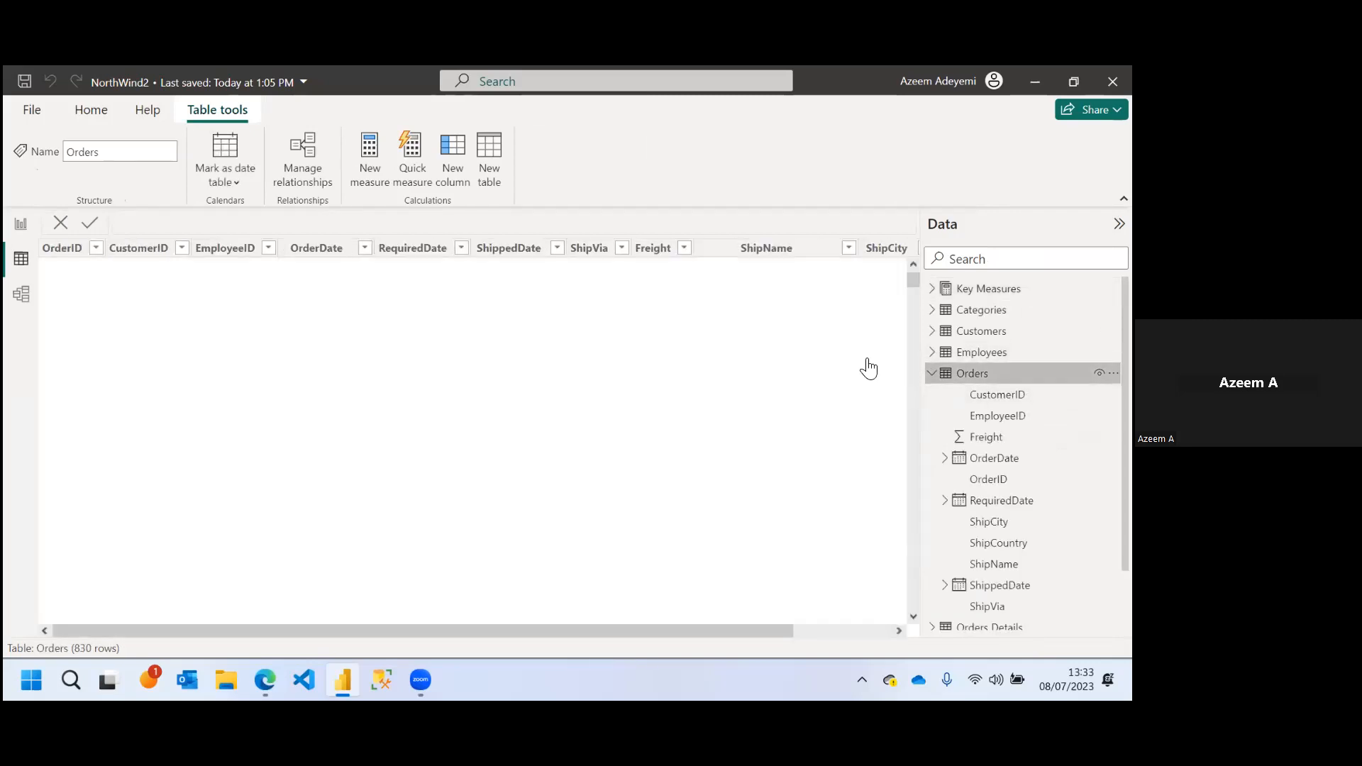
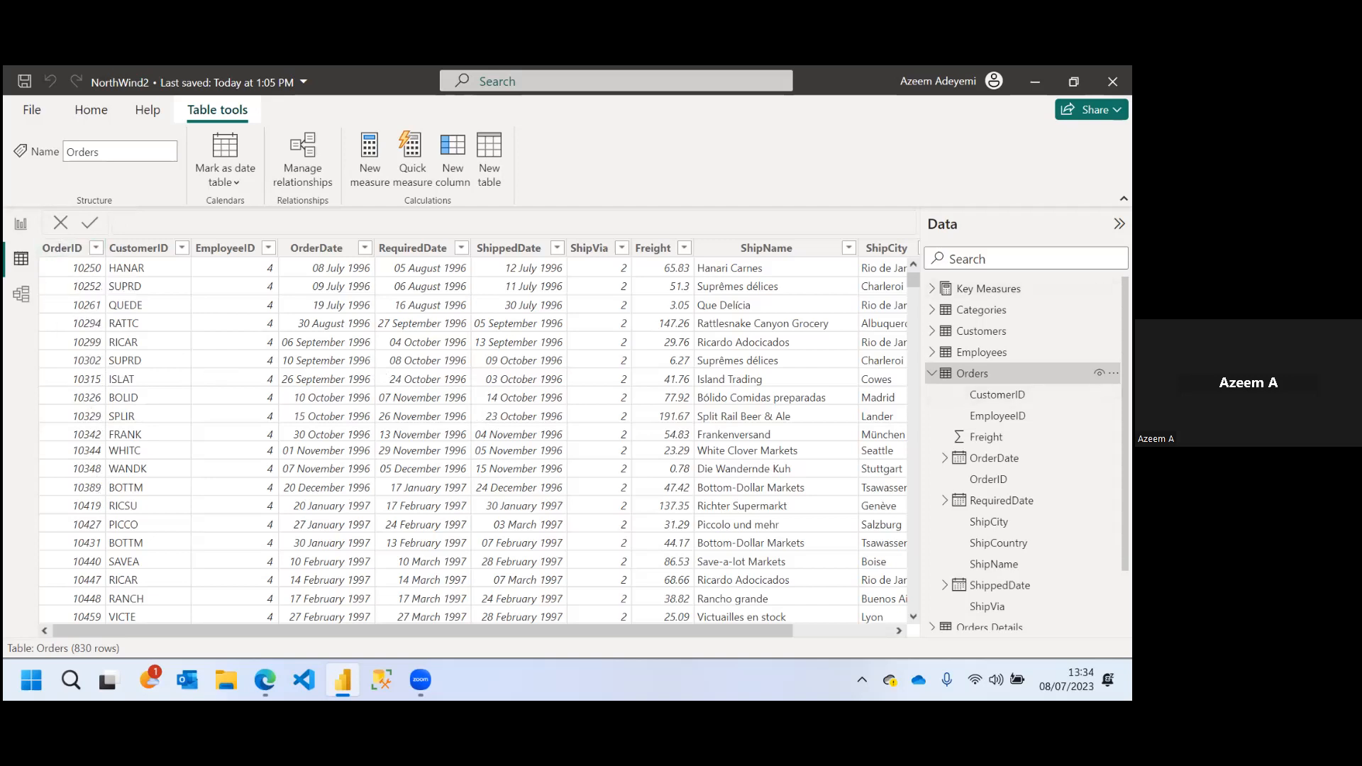
# Create the measure Total Orders = DISTINCTCOUNT(Orders[OrderID]) in the Key Measures table
pyautogui.click(933, 289)
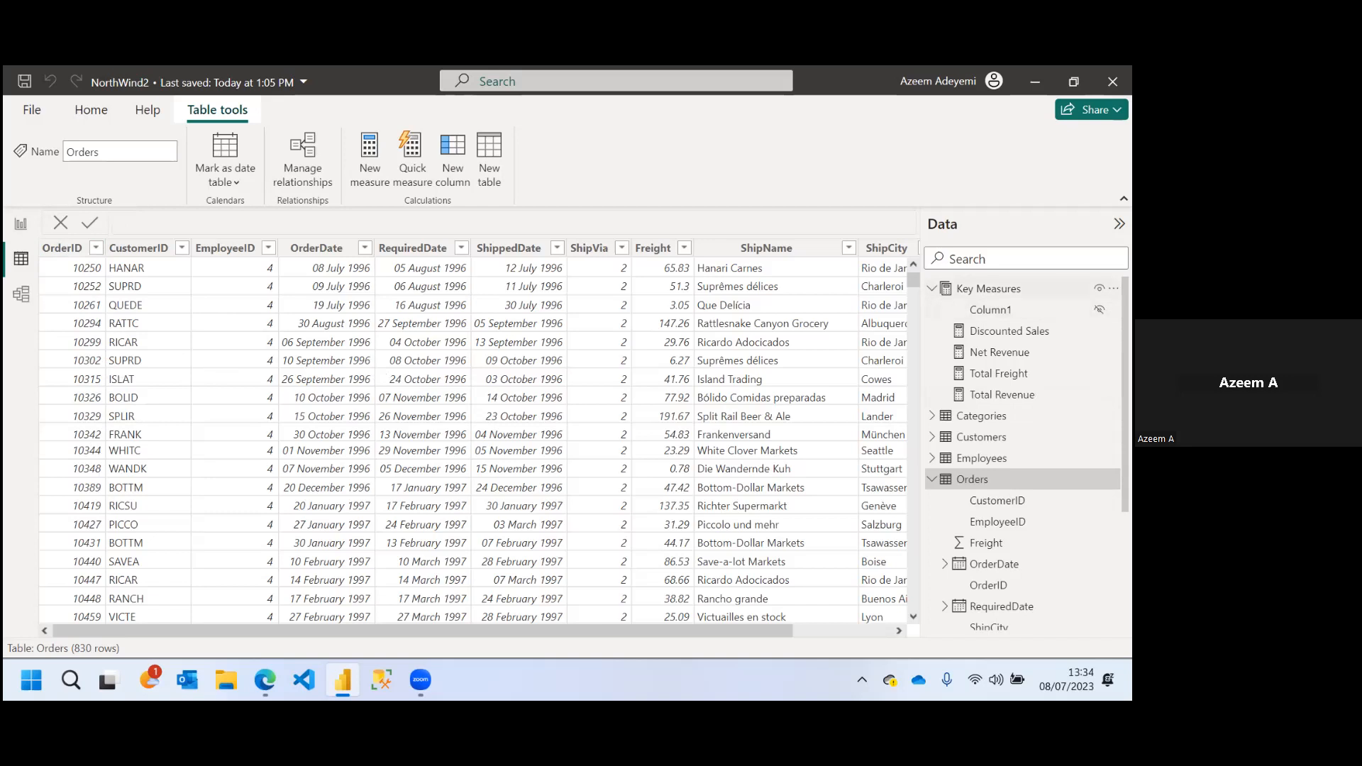
pyautogui.click(1114, 289)
pyautogui.press('Escape')
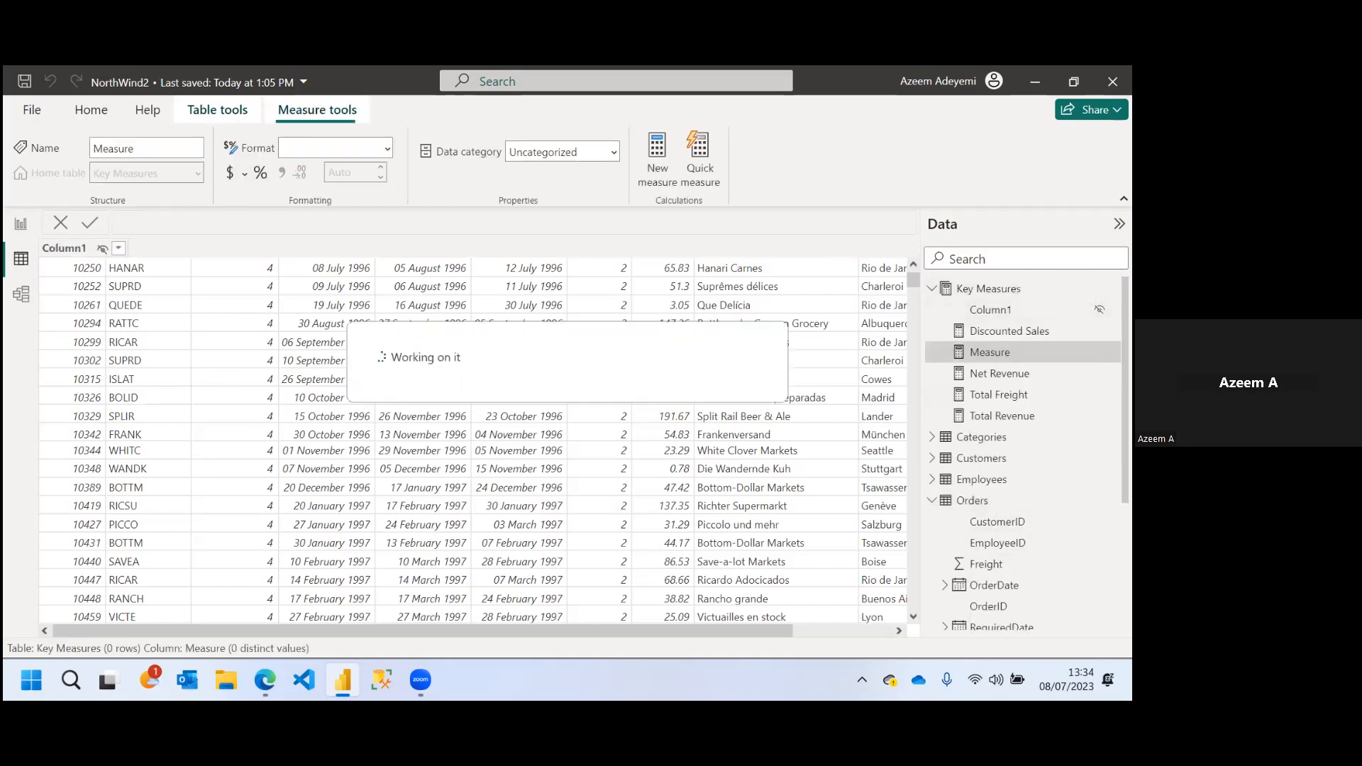
pyautogui.press('BackSpace')
pyautogui.write('Total O')
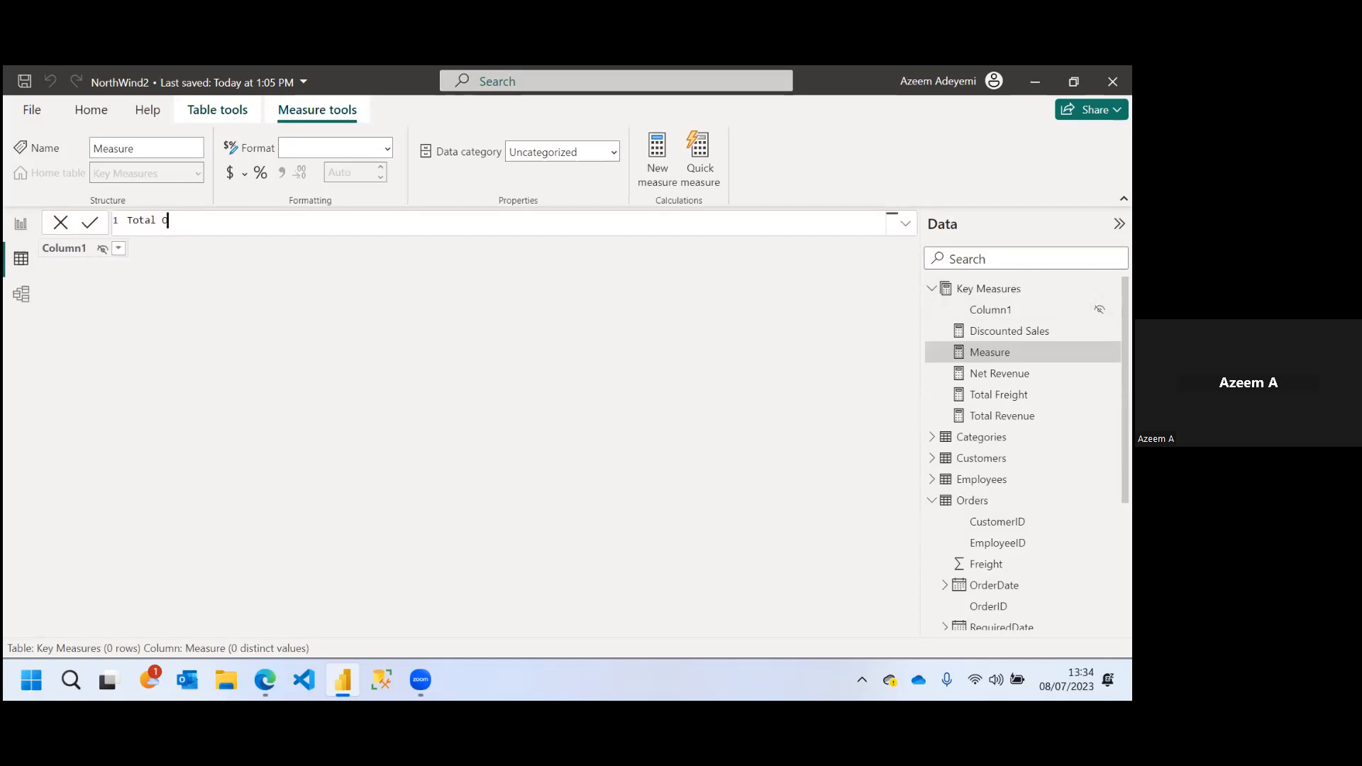
pyautogui.write('rders = dis')
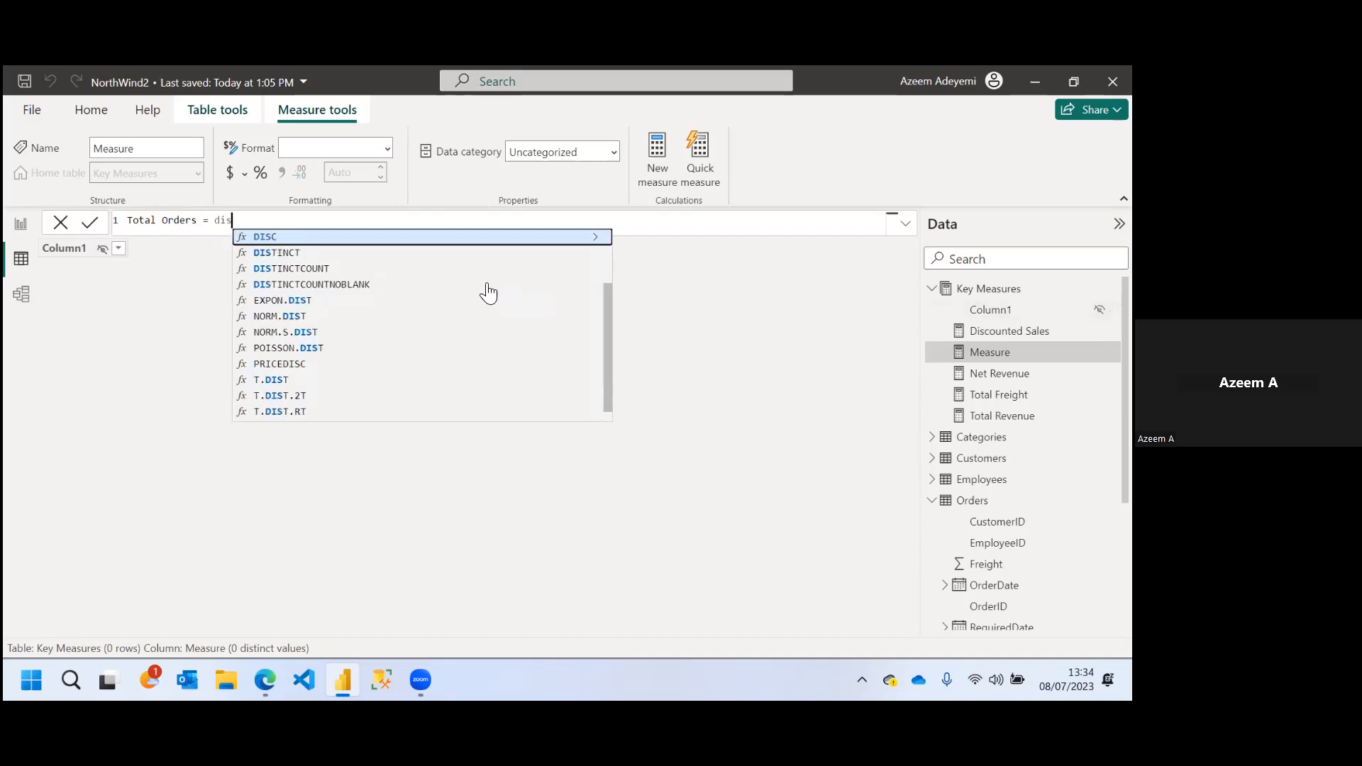
pyautogui.click(325, 270)
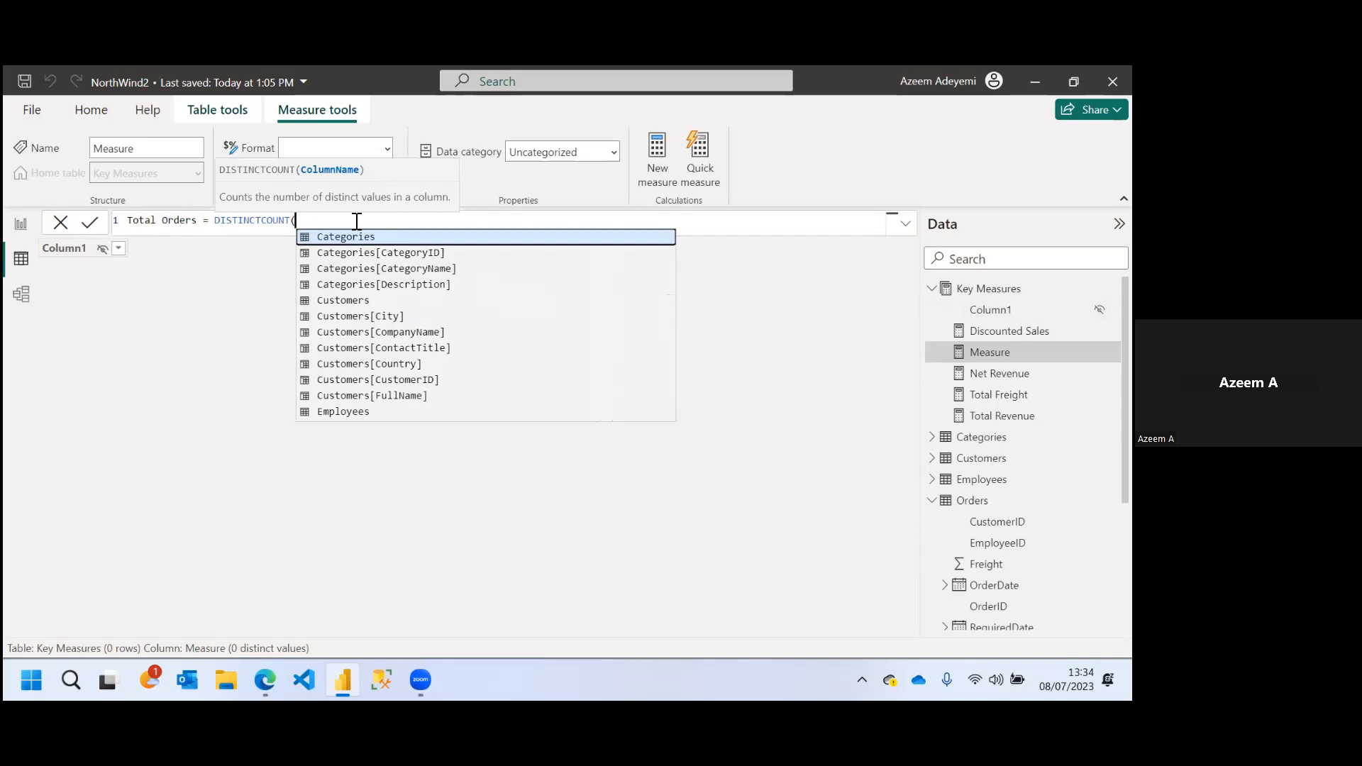
pyautogui.write('order')
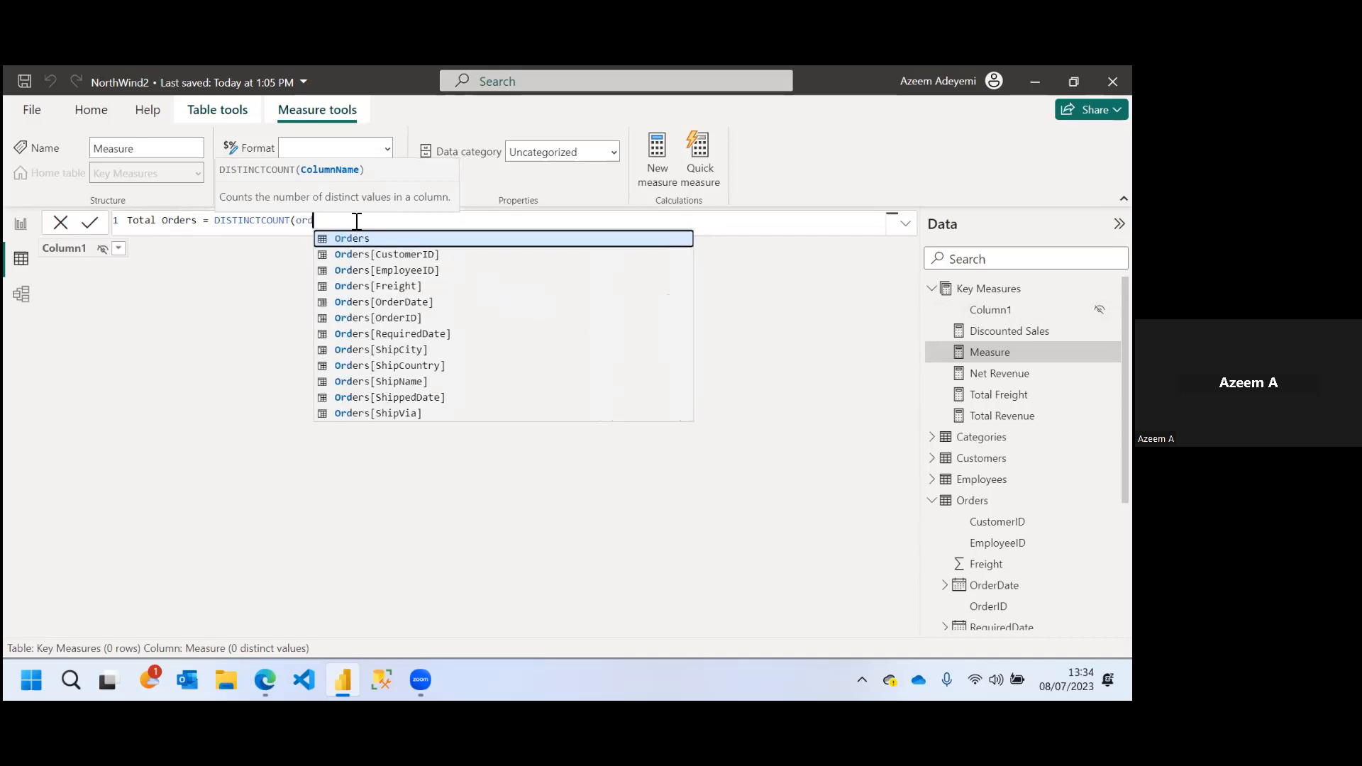
pyautogui.click(398, 320)
pyautogui.write(')')
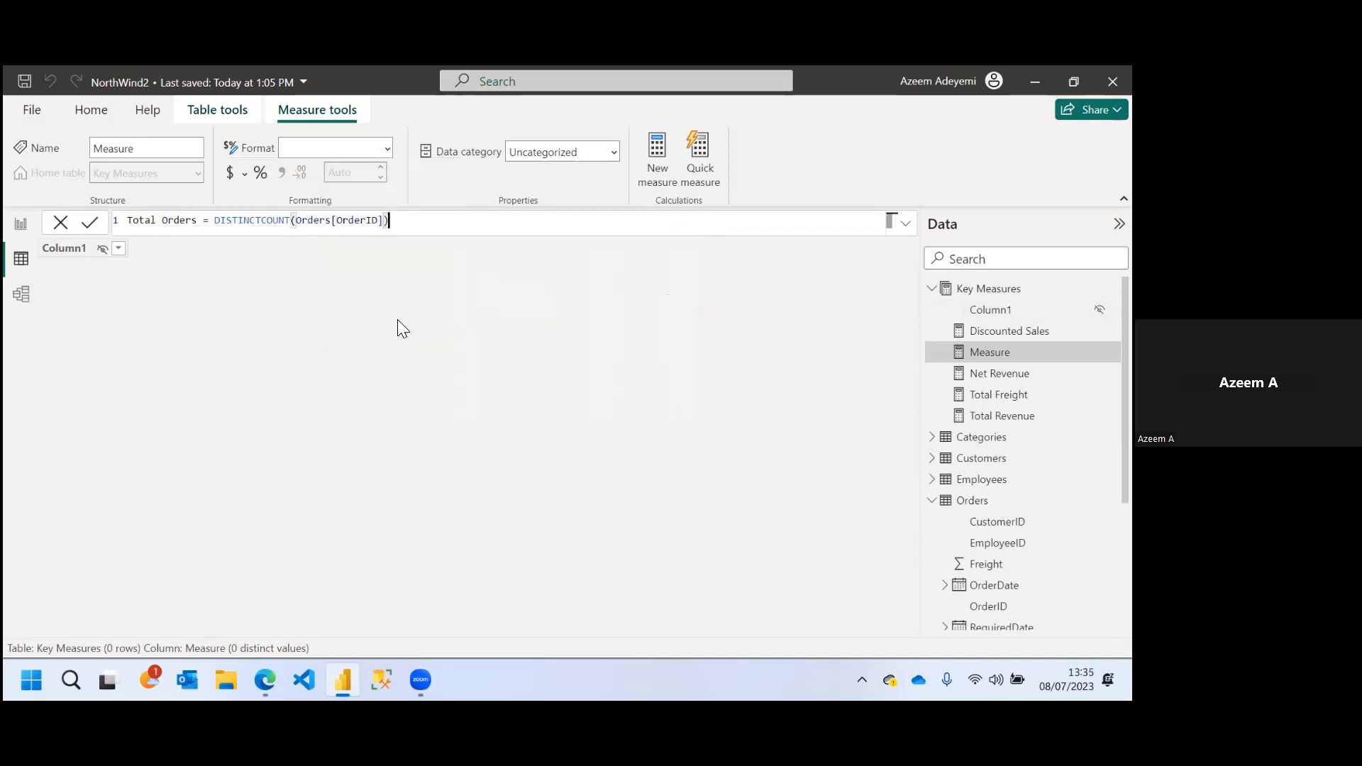
pyautogui.press('Return')
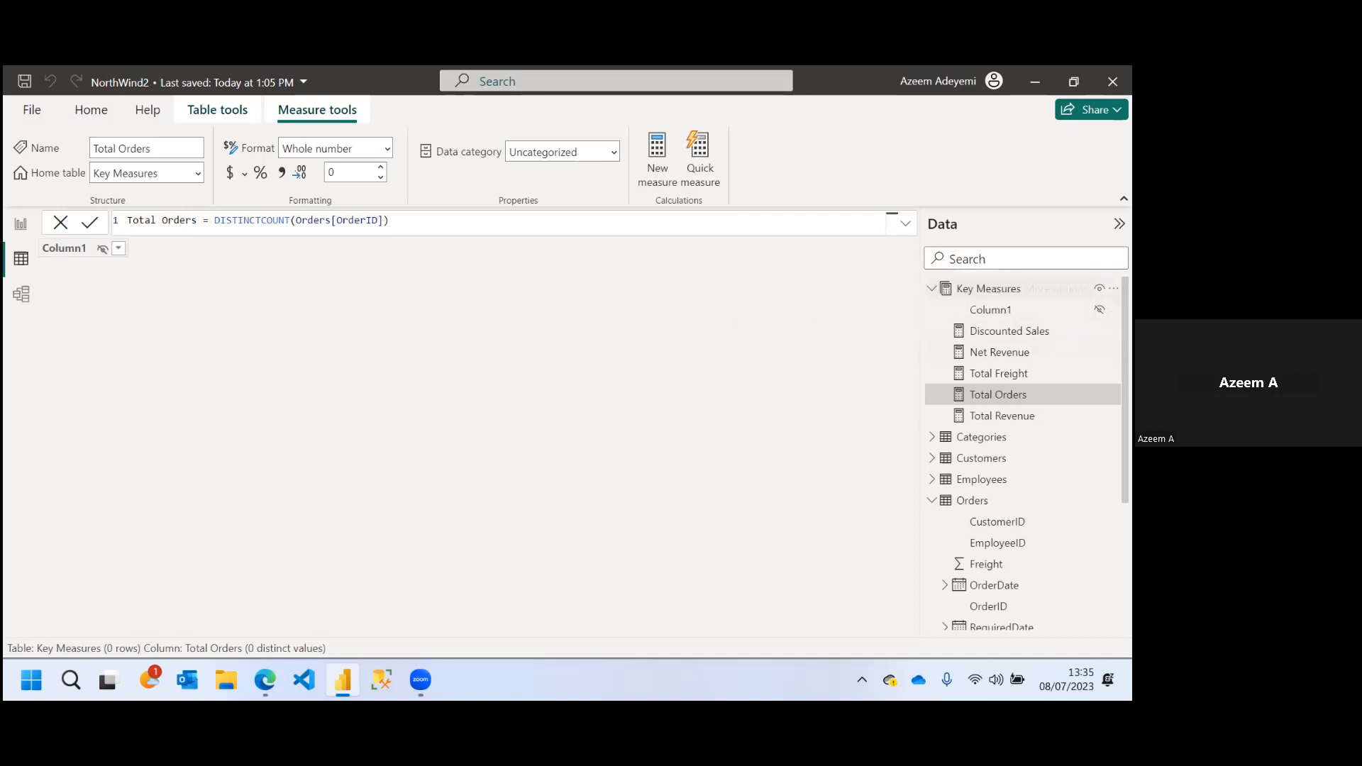
# Start a new measure in the Key Measures table with the formula Profit Margin = DIVIDE(
pyautogui.click(1114, 288)
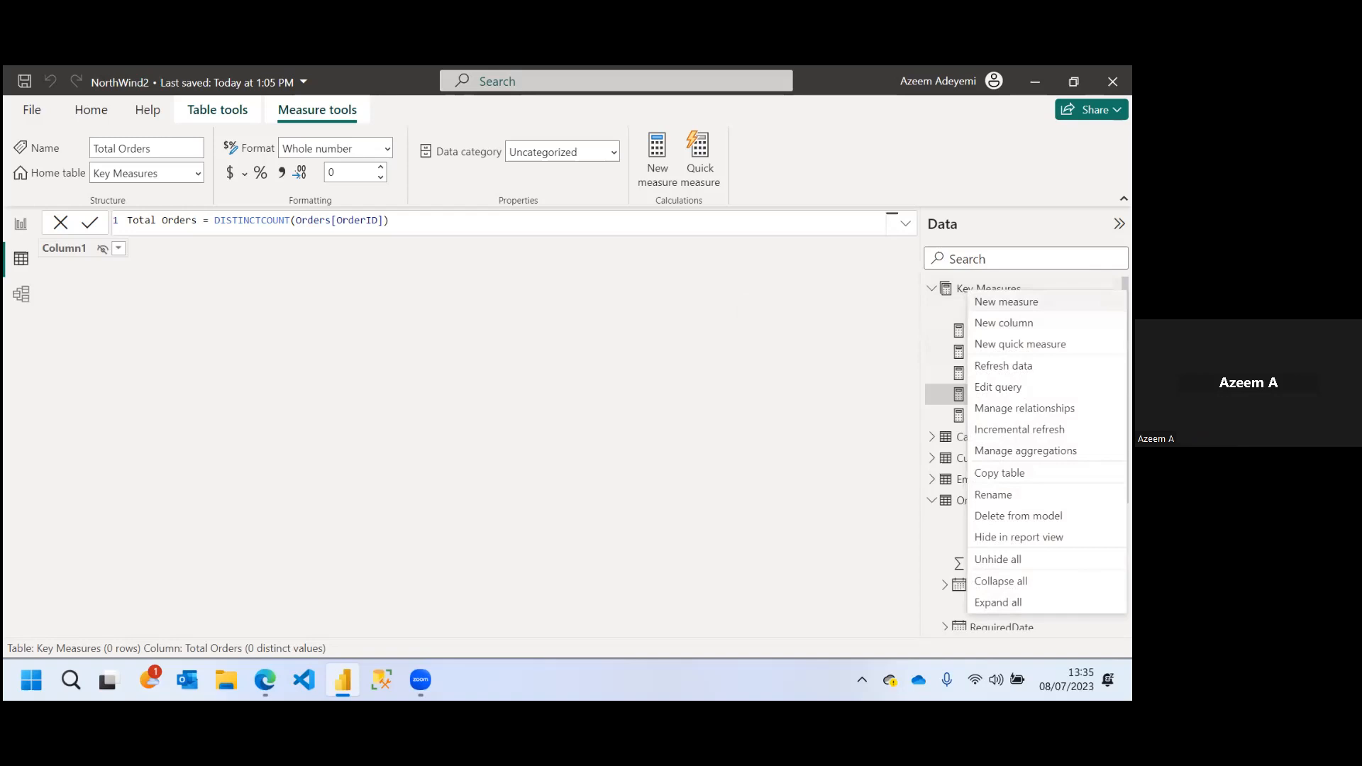
pyautogui.click(1007, 301)
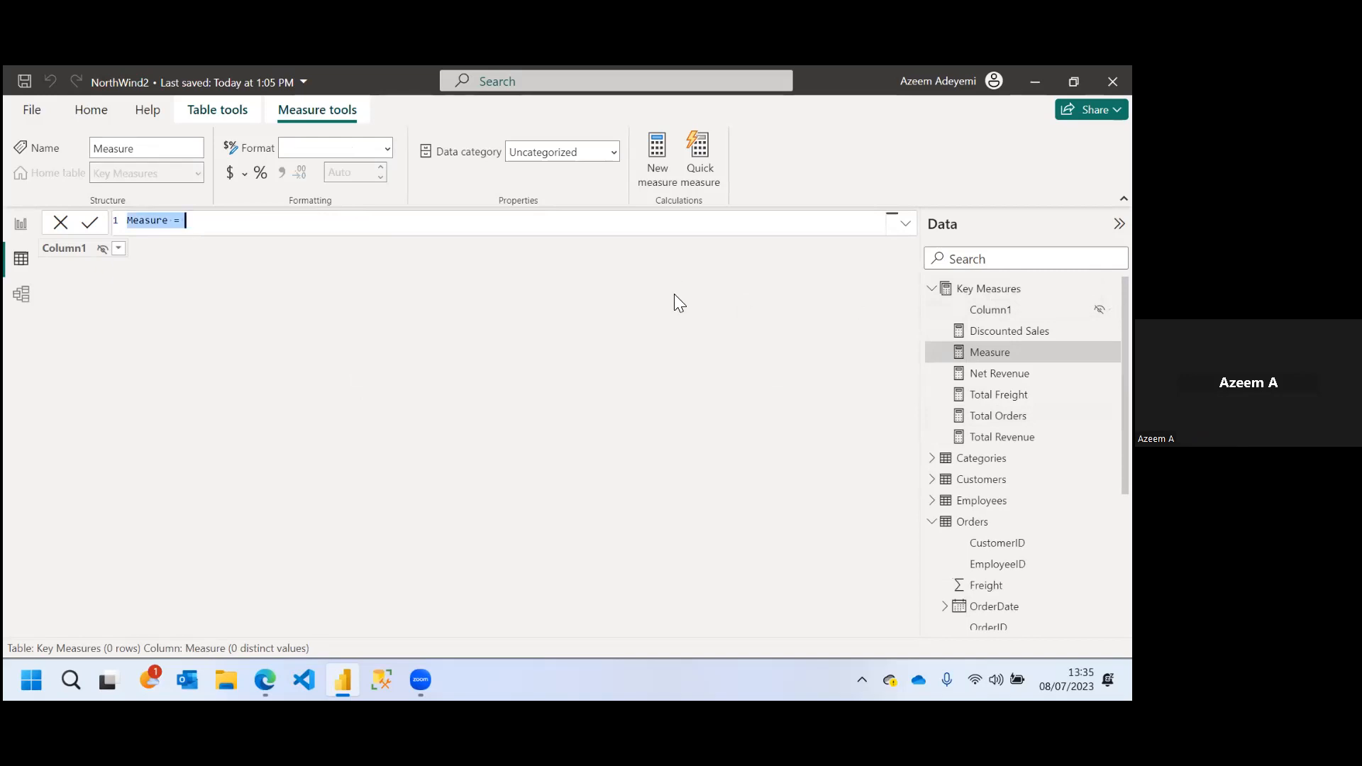
pyautogui.write('Prof')
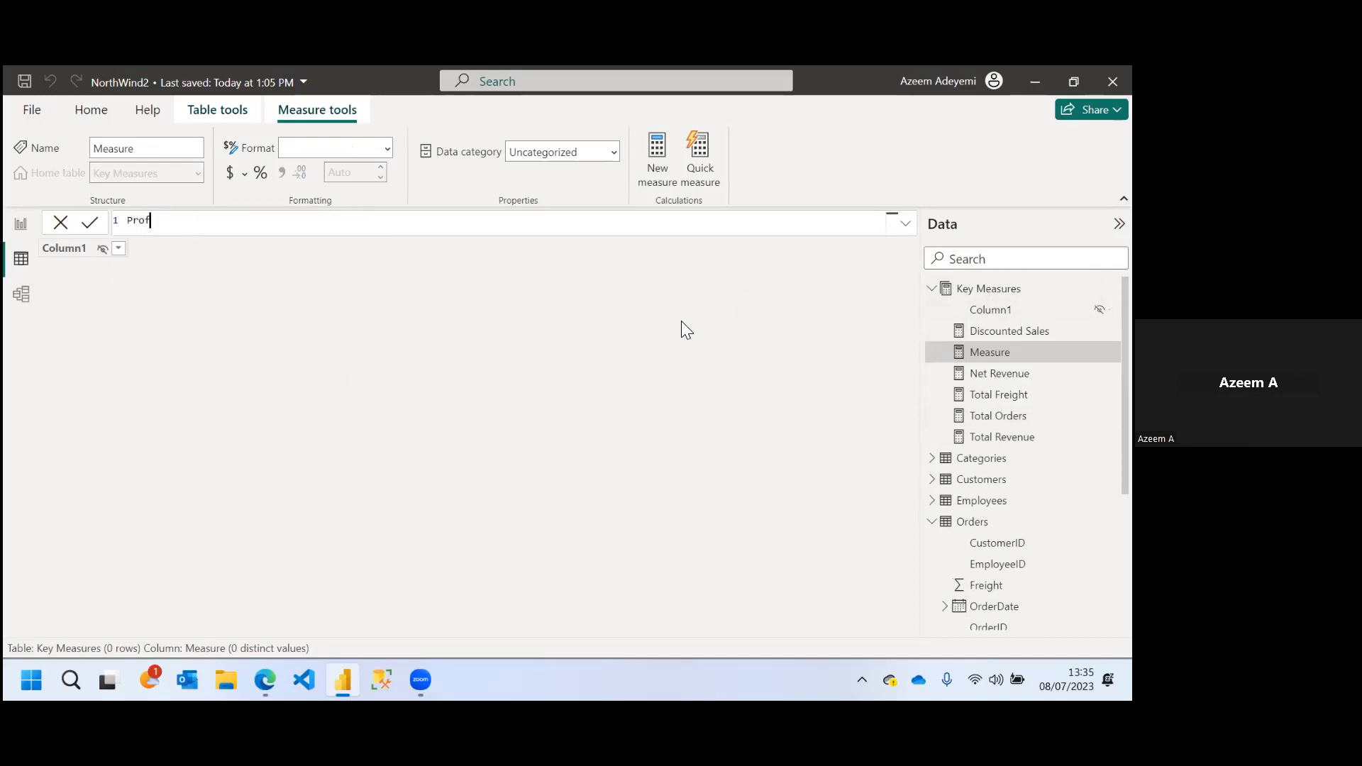
pyautogui.write('it Margin =')
pyautogui.write('di')
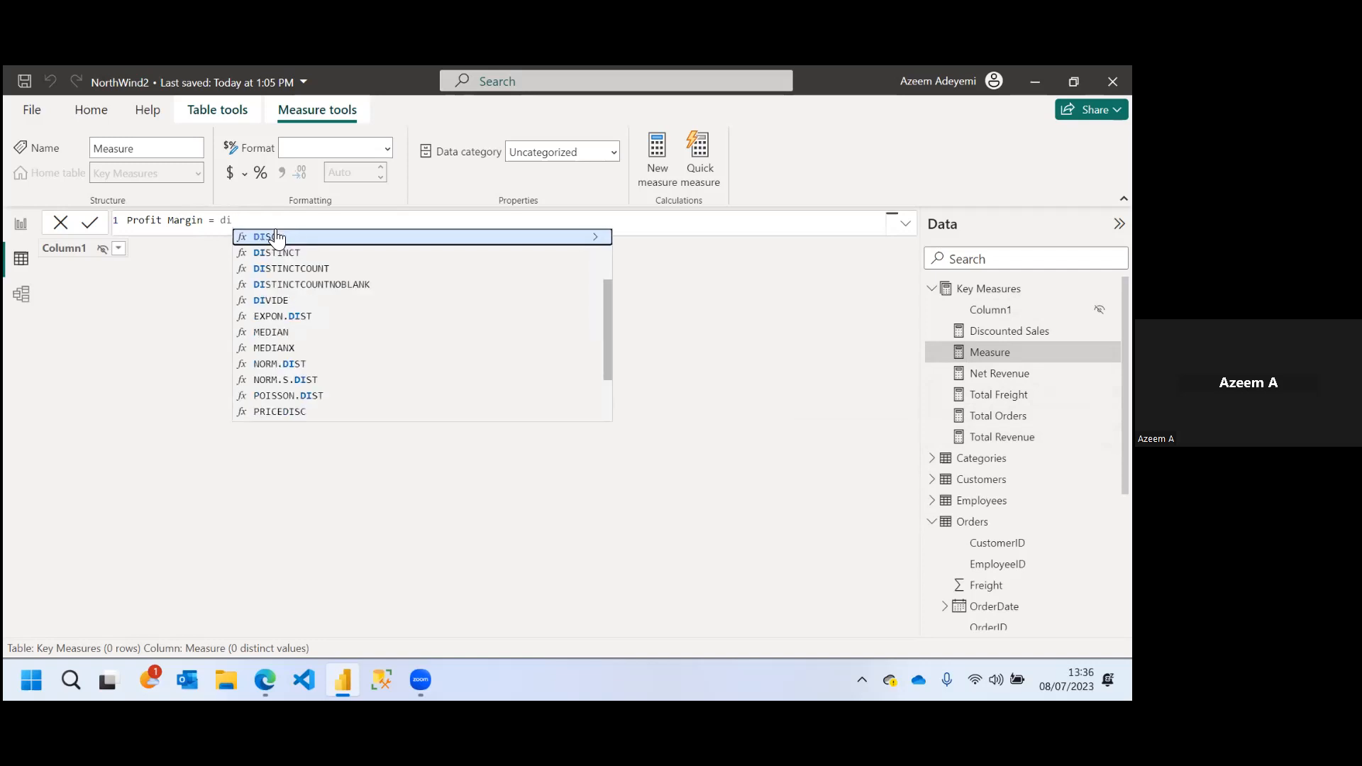
pyautogui.write('v')
pyautogui.click(298, 236)
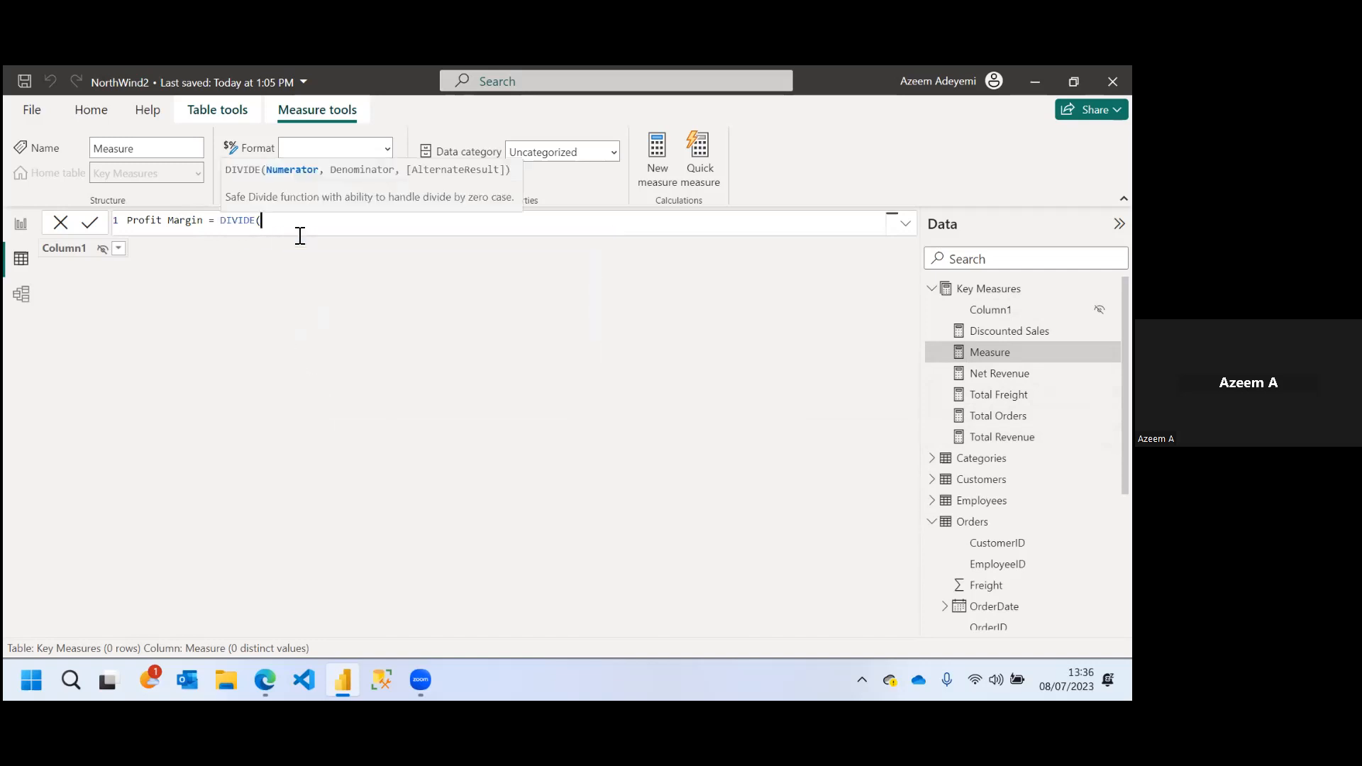
# Switch to the DAX Guide website in the browser and open the reference page of the DIVIDE function
pyautogui.moveTo(265, 677)
pyautogui.click(243, 595)
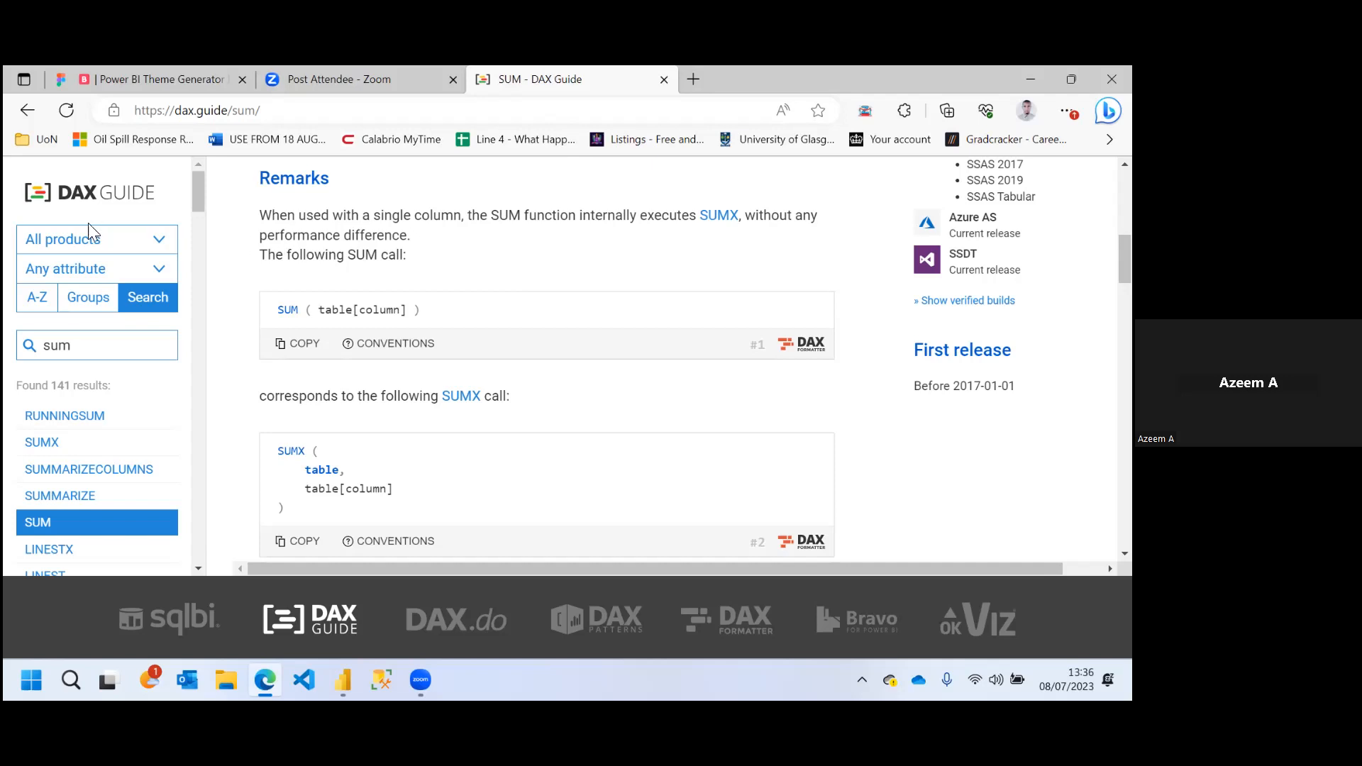
pyautogui.click(74, 347)
pyautogui.press('BackSpace')
pyautogui.press('BackSpace')
pyautogui.press('BackSpace')
pyautogui.write('divide')
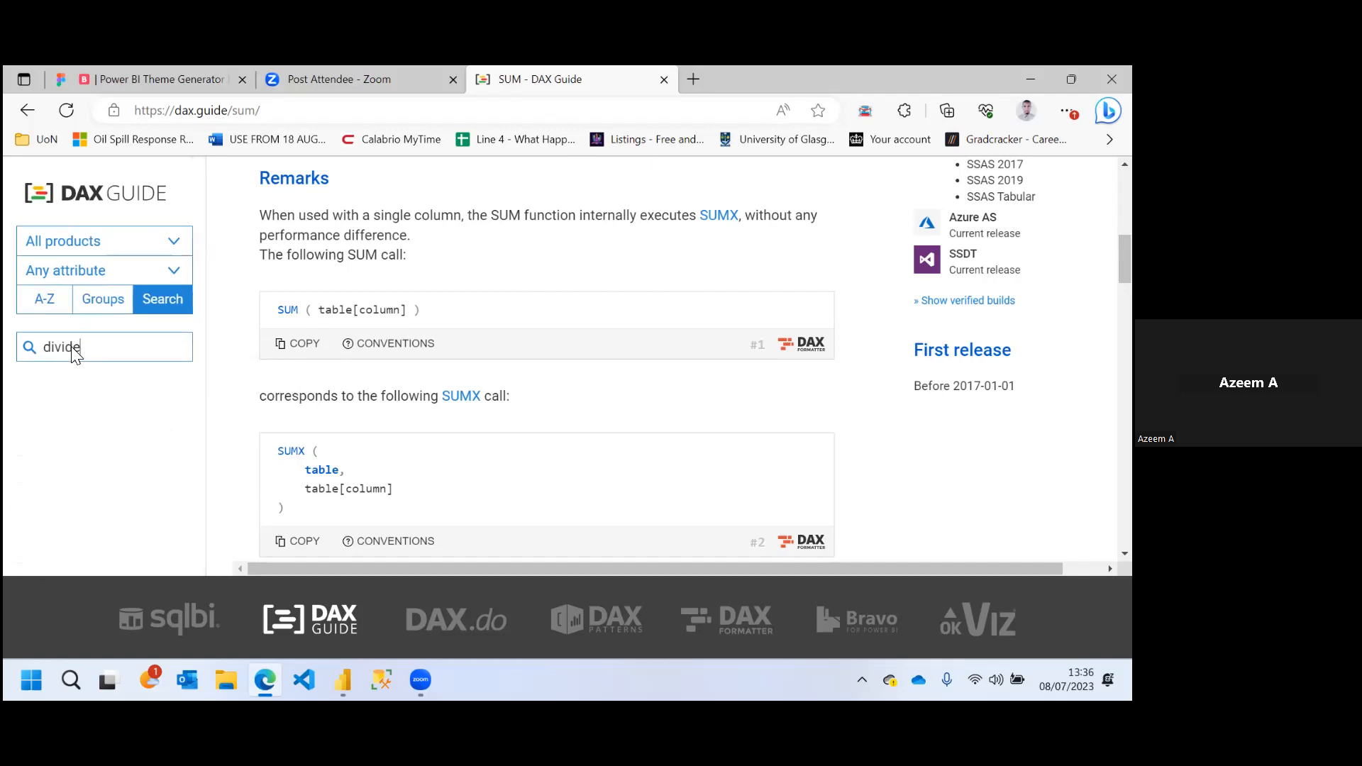
pyautogui.click(57, 425)
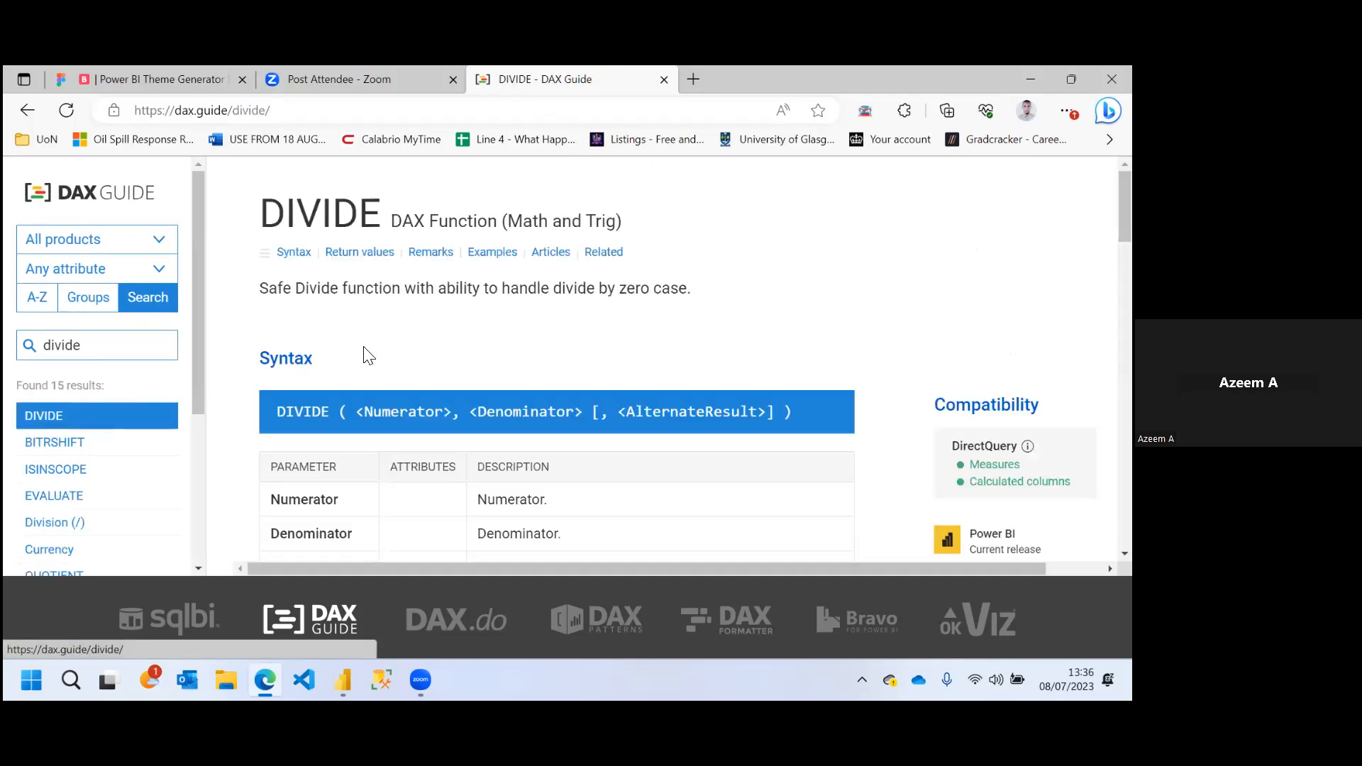
# Read the syntax, return values and examples of the DIVIDE function, and return to the Power BI report
pyautogui.scroll(-5, 681, 359)
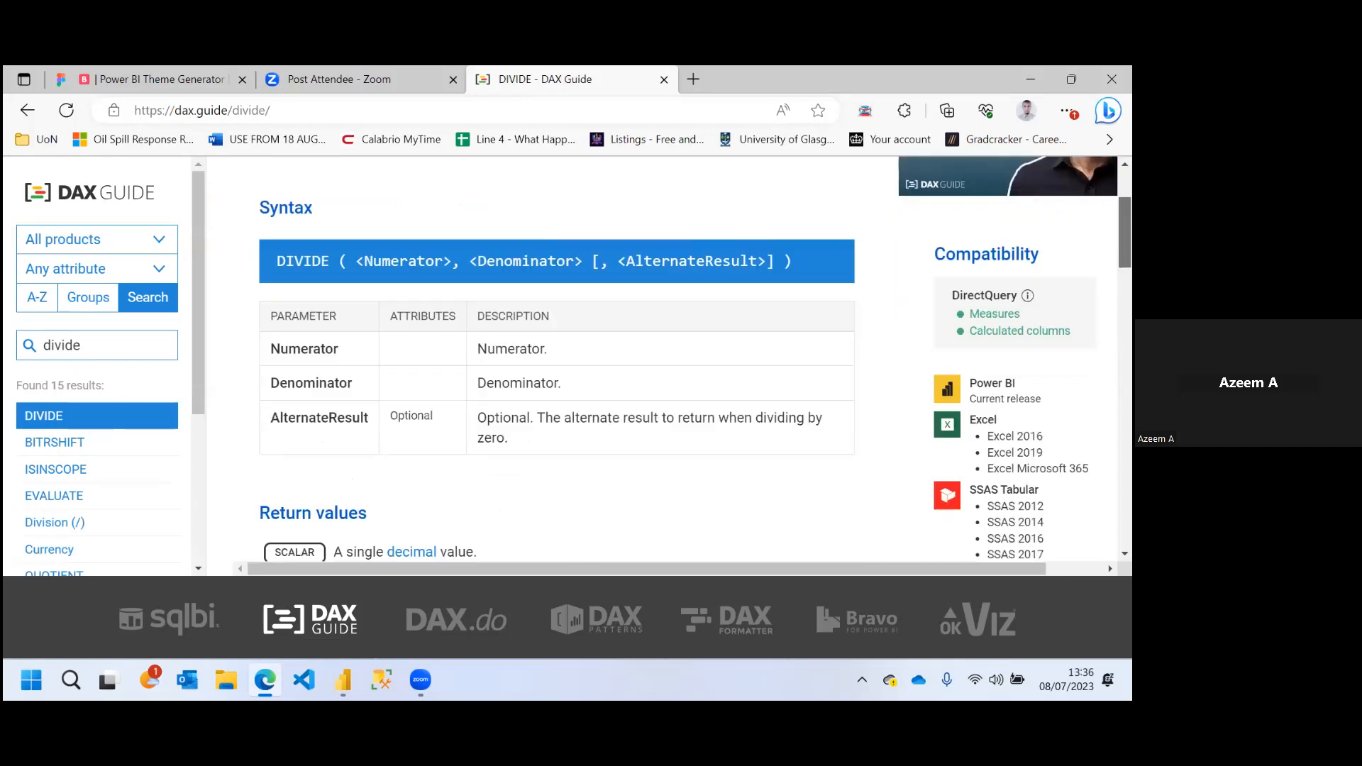
pyautogui.scroll(1, 535, 234)
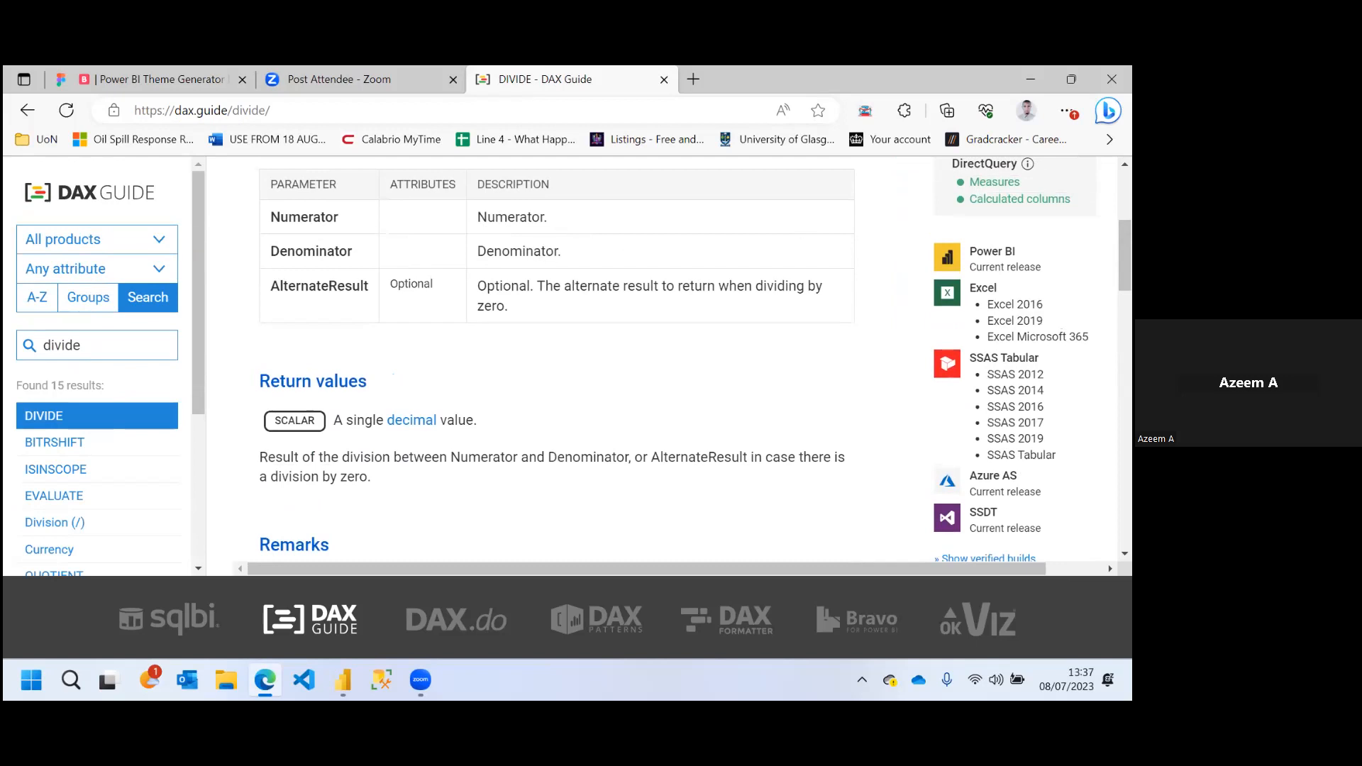
pyautogui.scroll(-5, 738, 254)
pyautogui.scroll(-3, 695, 361)
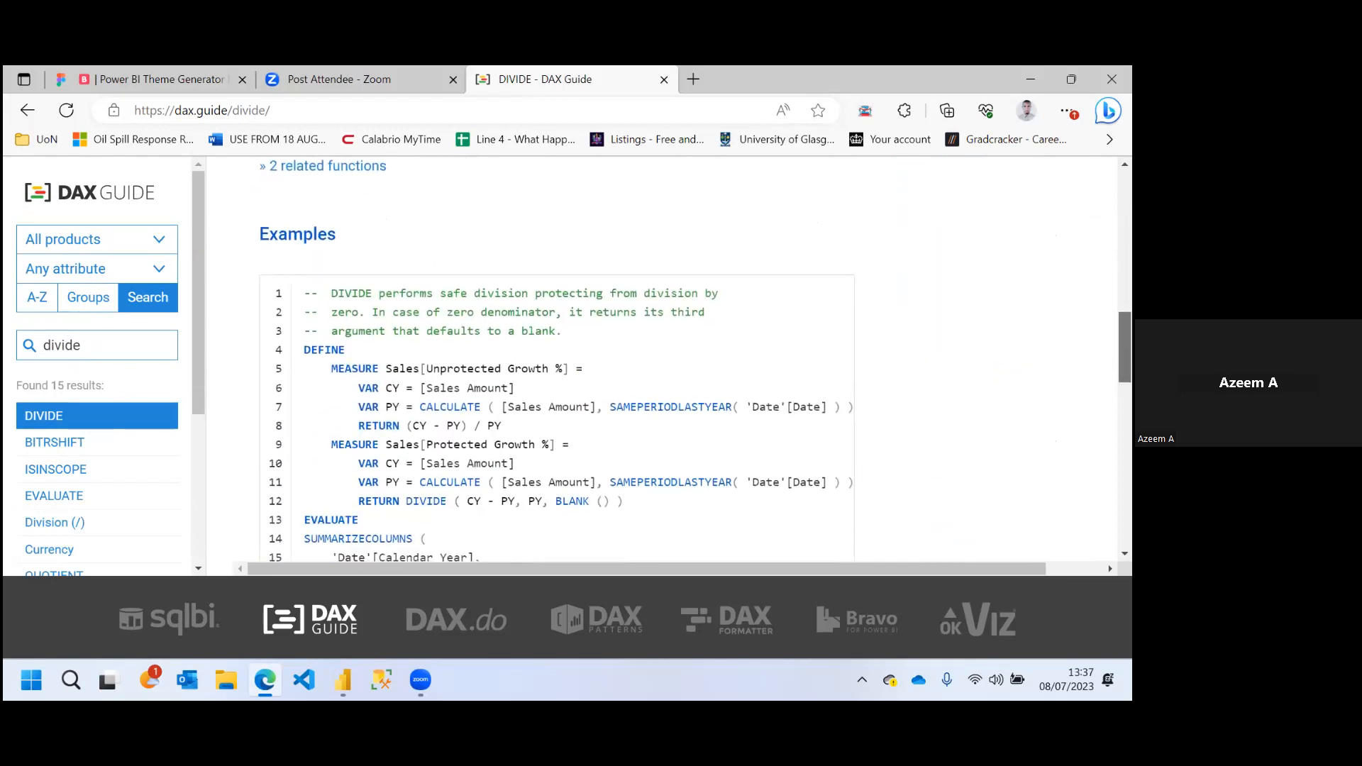
pyautogui.scroll(-4, 696, 354)
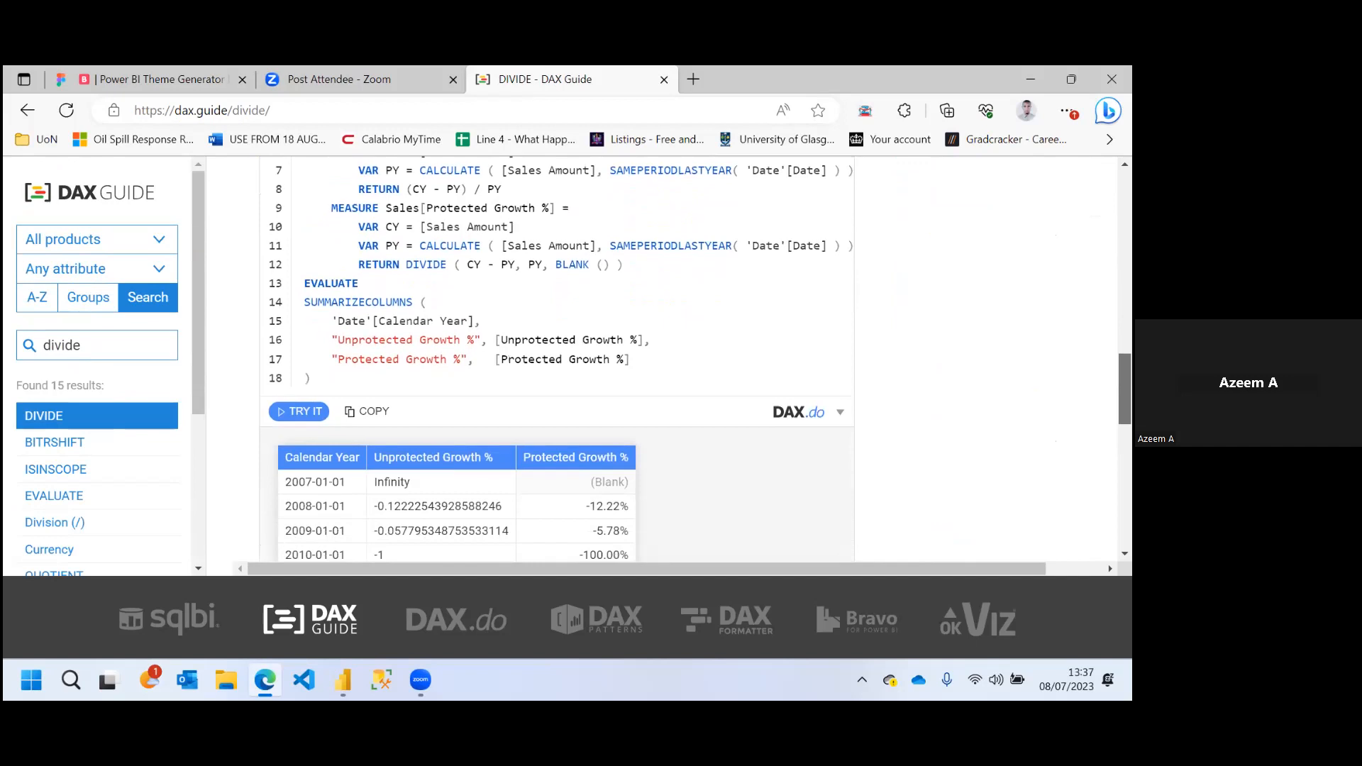
pyautogui.scroll(-7, 696, 355)
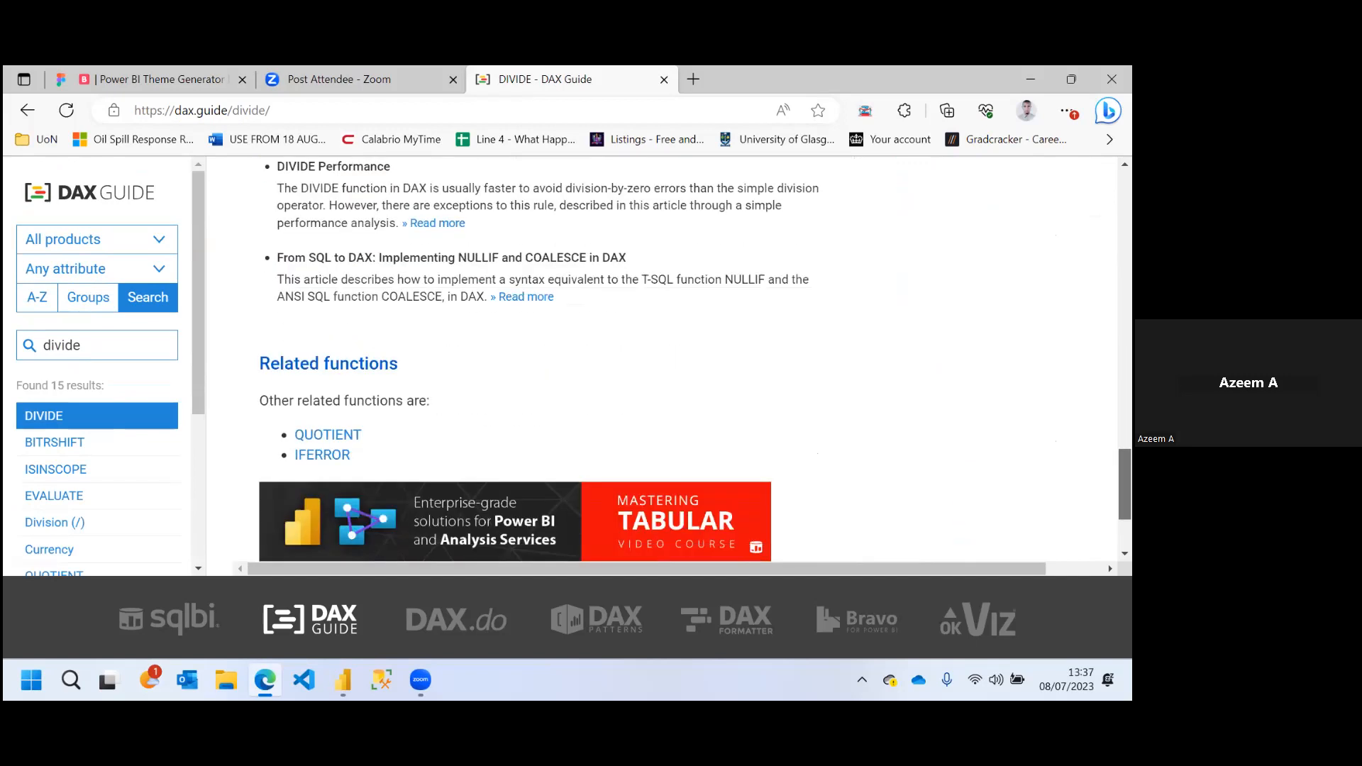
pyautogui.scroll(2, 696, 355)
pyautogui.scroll(7, 696, 354)
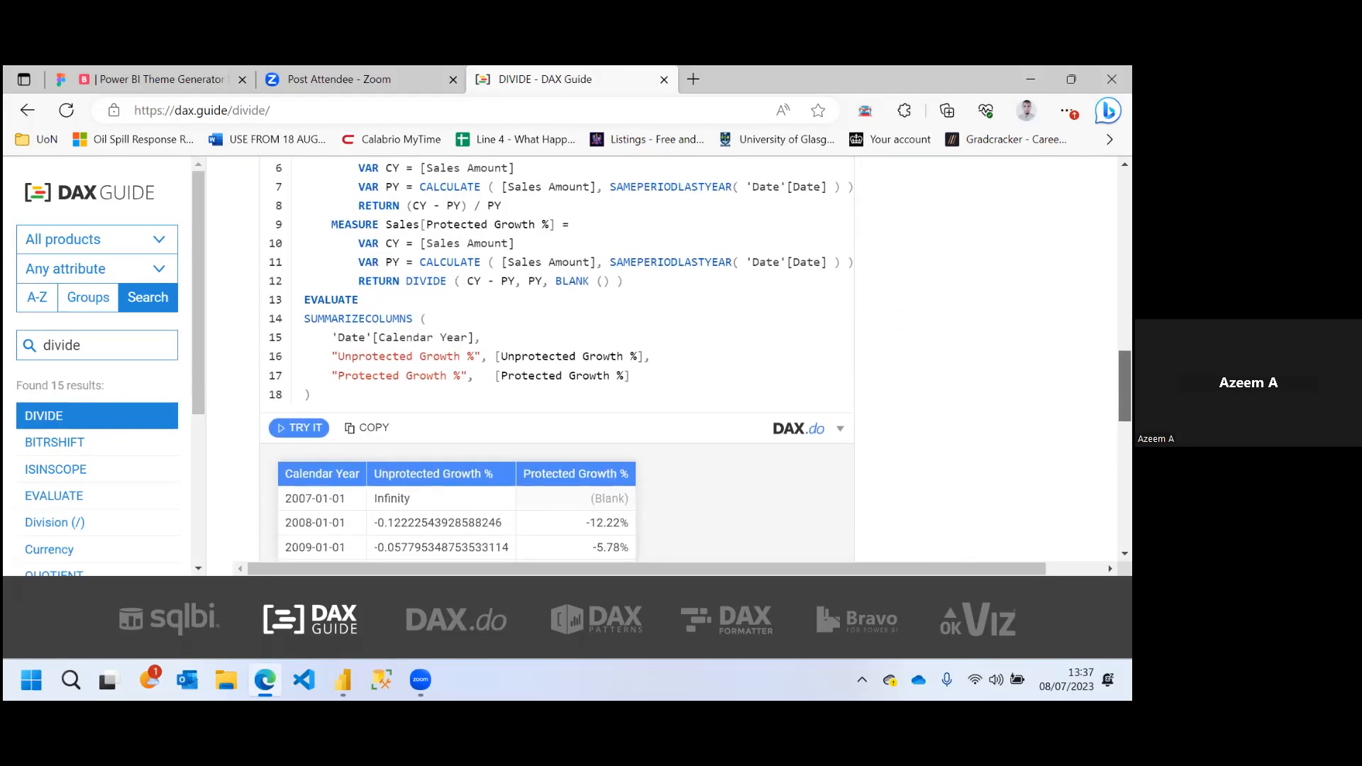
pyautogui.scroll(2, 696, 355)
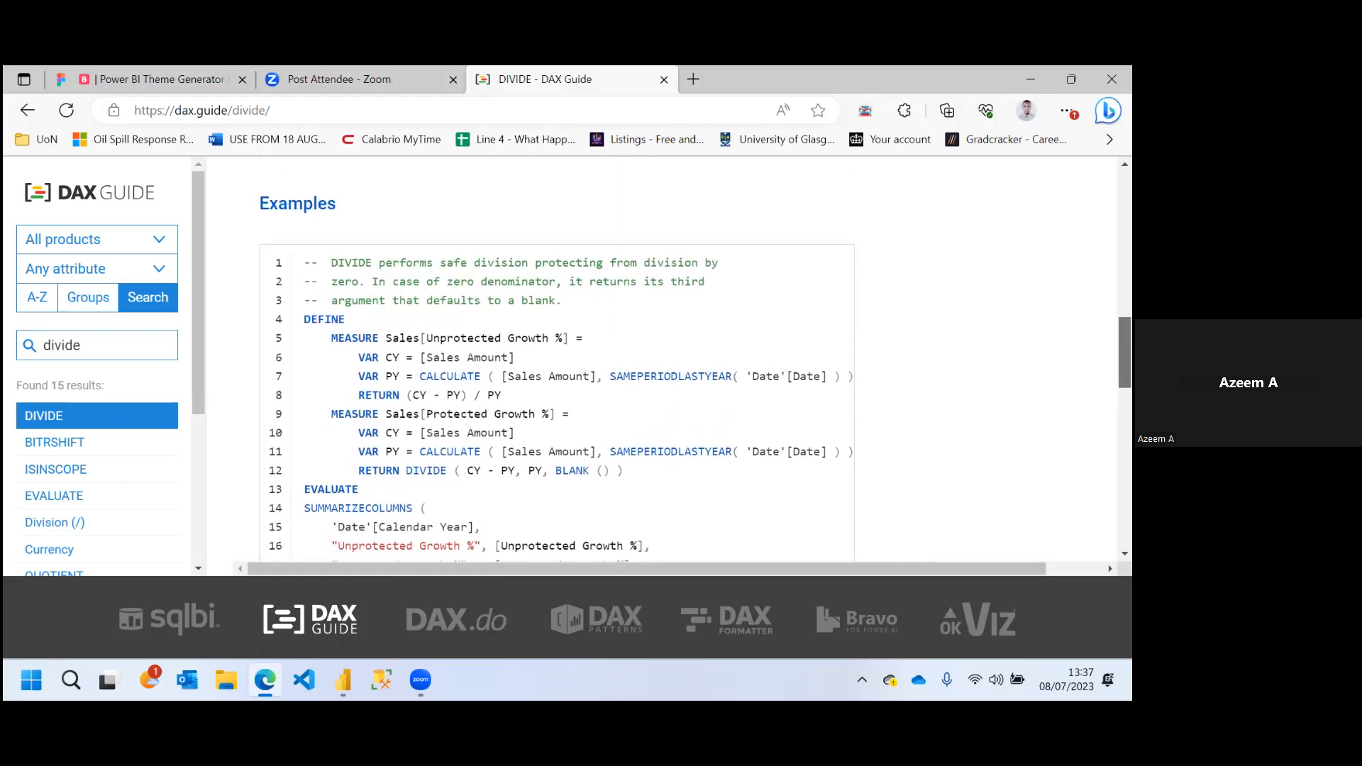
pyautogui.scroll(1, 696, 358)
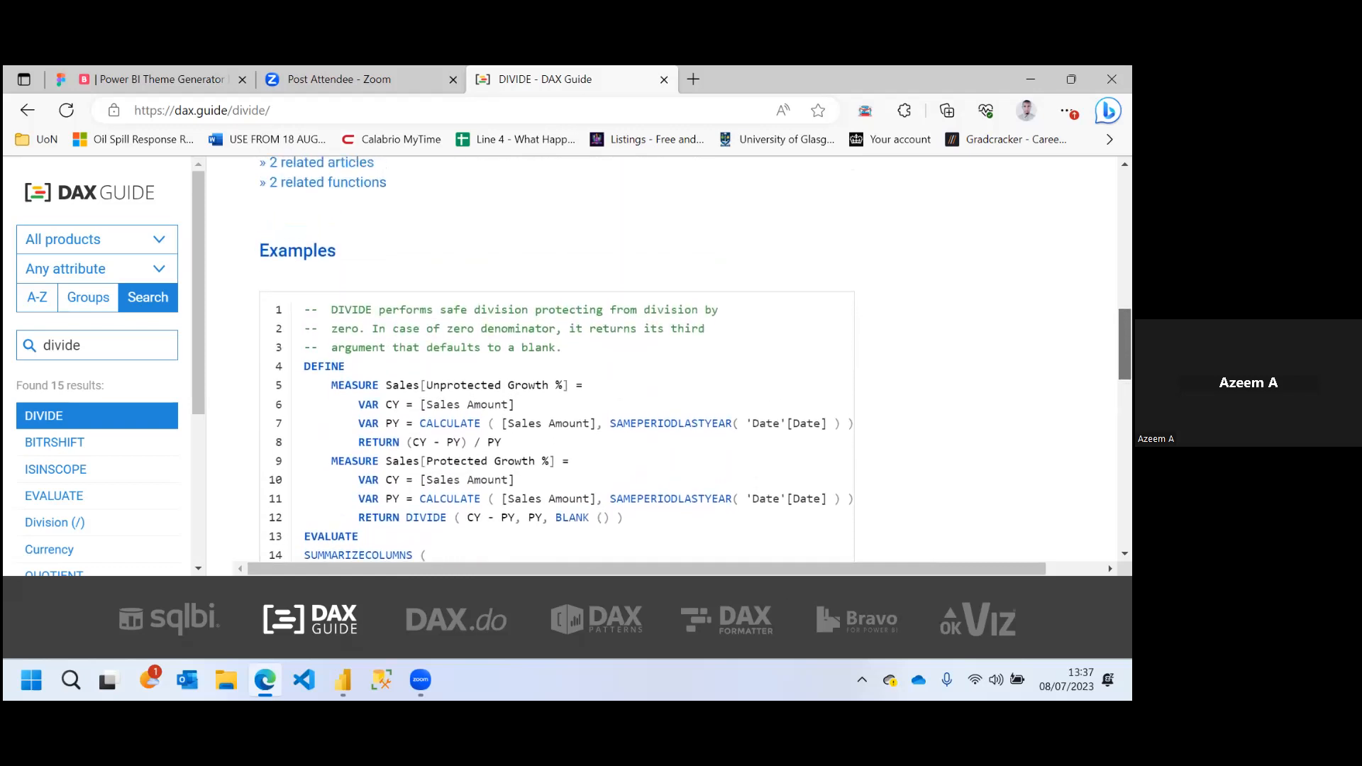
pyautogui.scroll(-3, 696, 358)
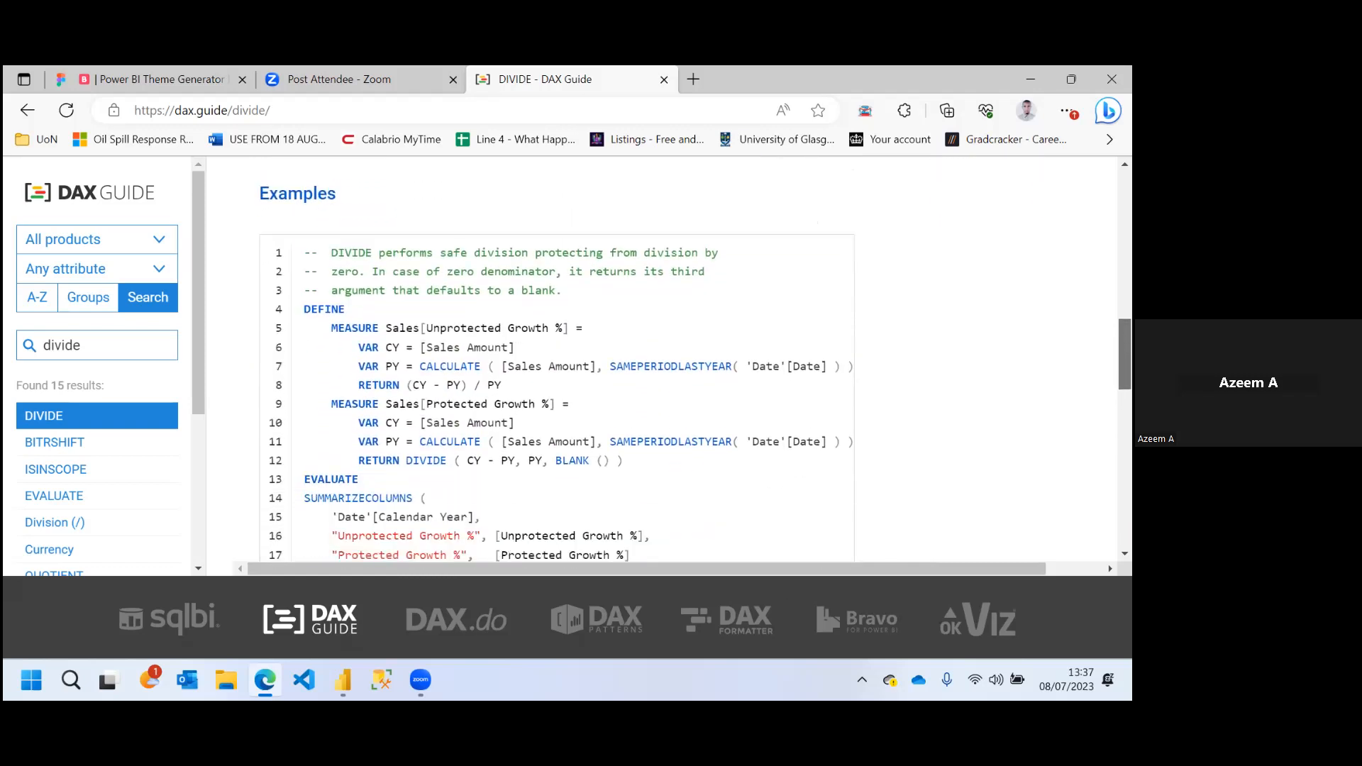
pyautogui.scroll(-1, 696, 358)
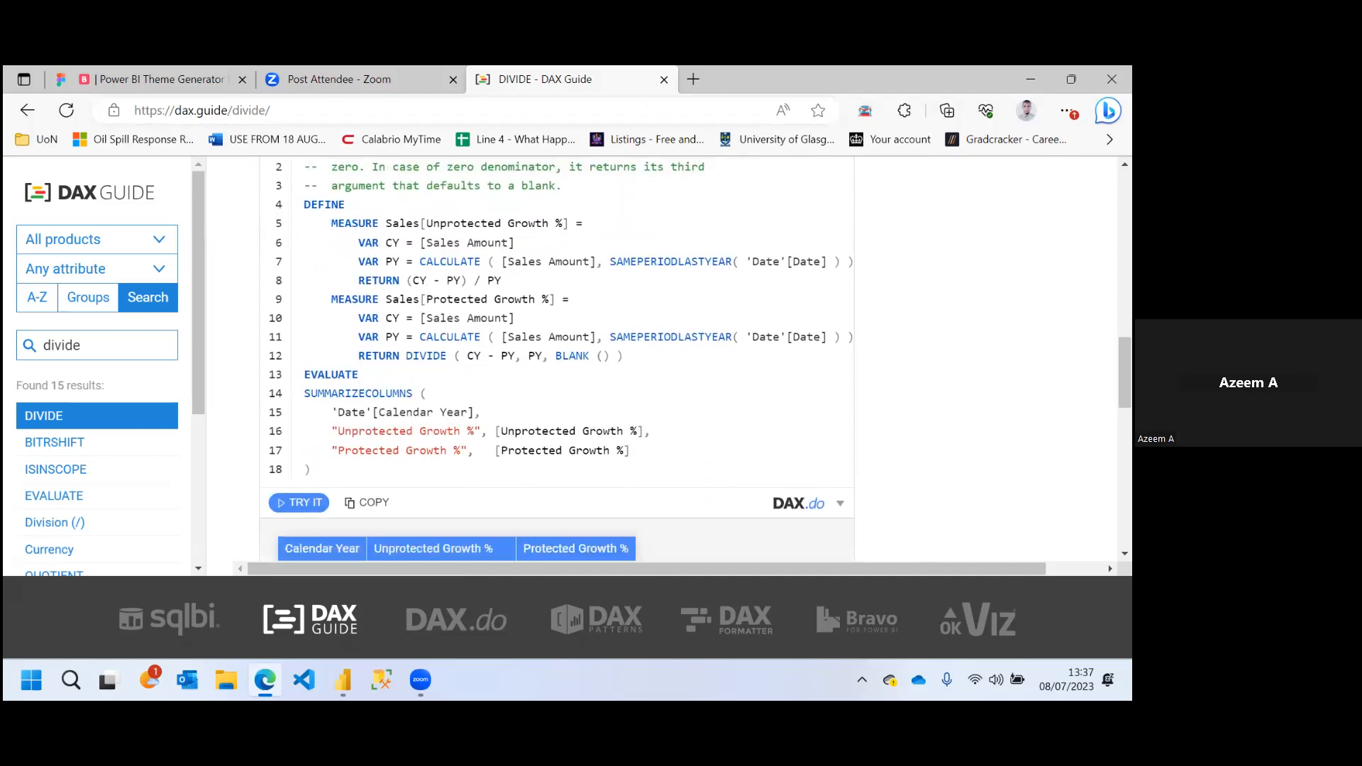
pyautogui.click(1031, 79)
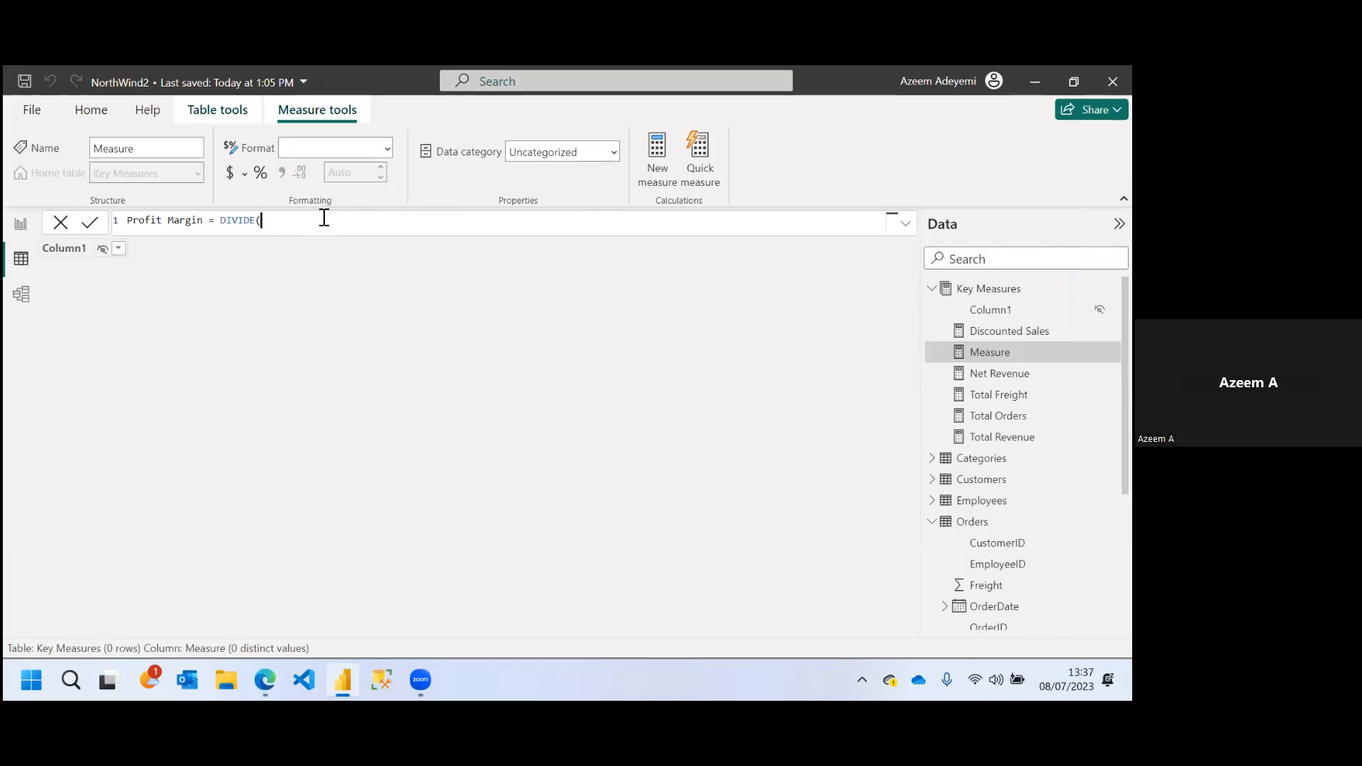
# Complete the measure as Profit Margin = DIVIDE([Net Revenue],[Total Revenue]) and format it as a percentage
pyautogui.write('net')
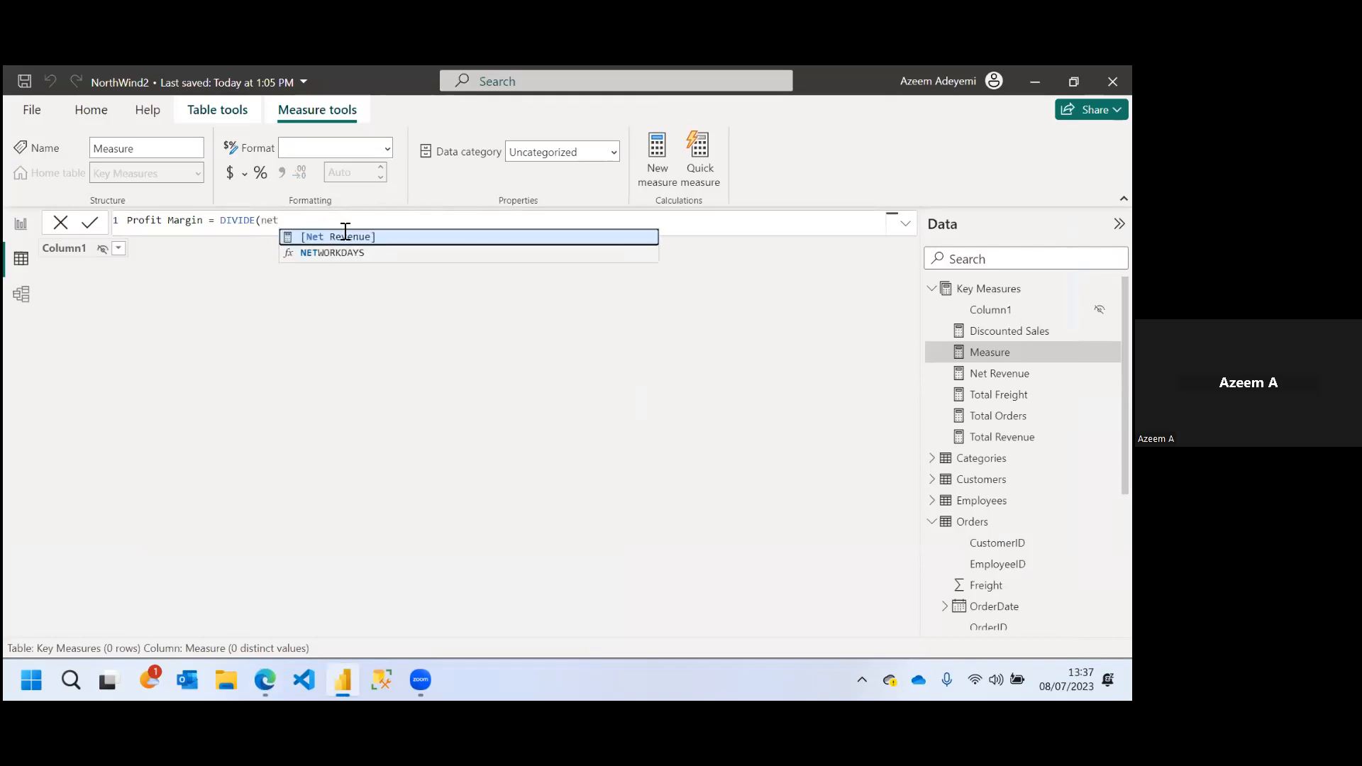
pyautogui.click(343, 243)
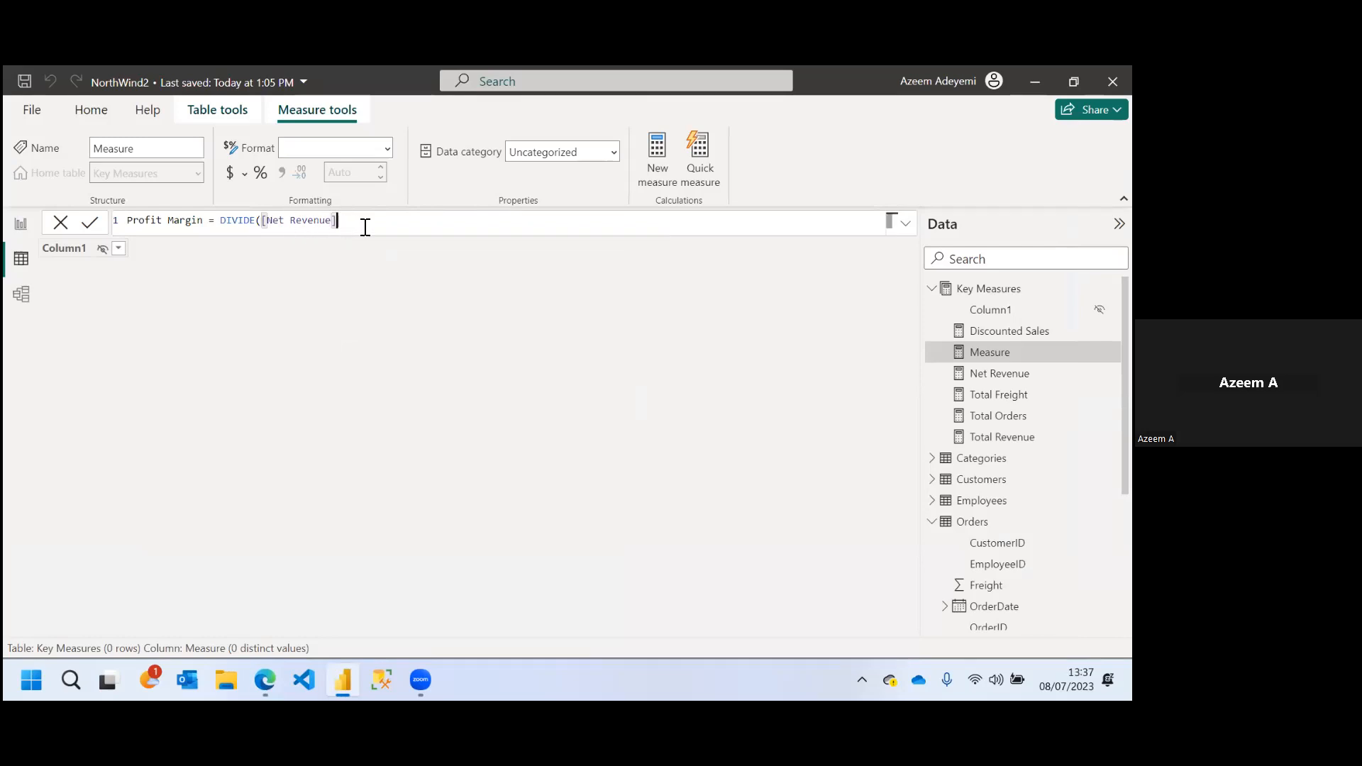
pyautogui.write(',')
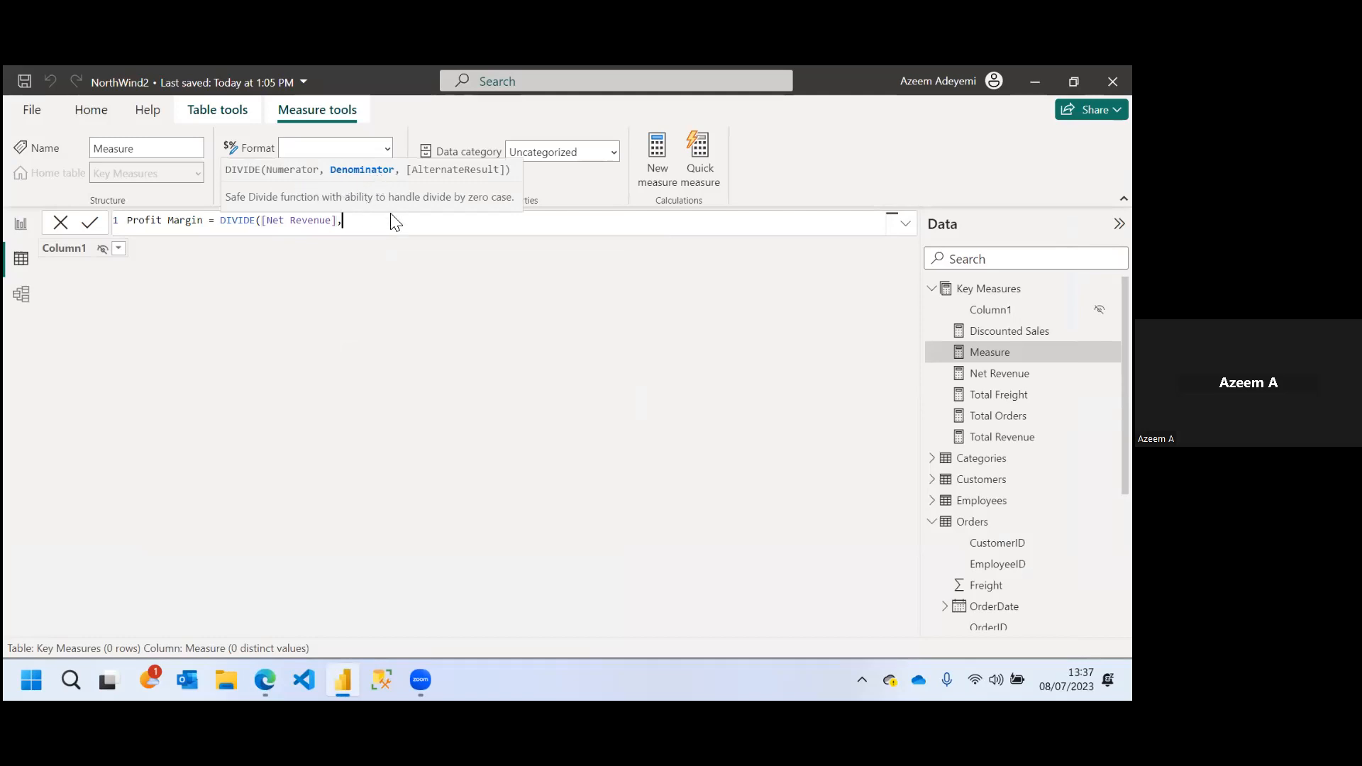
pyautogui.write('tot')
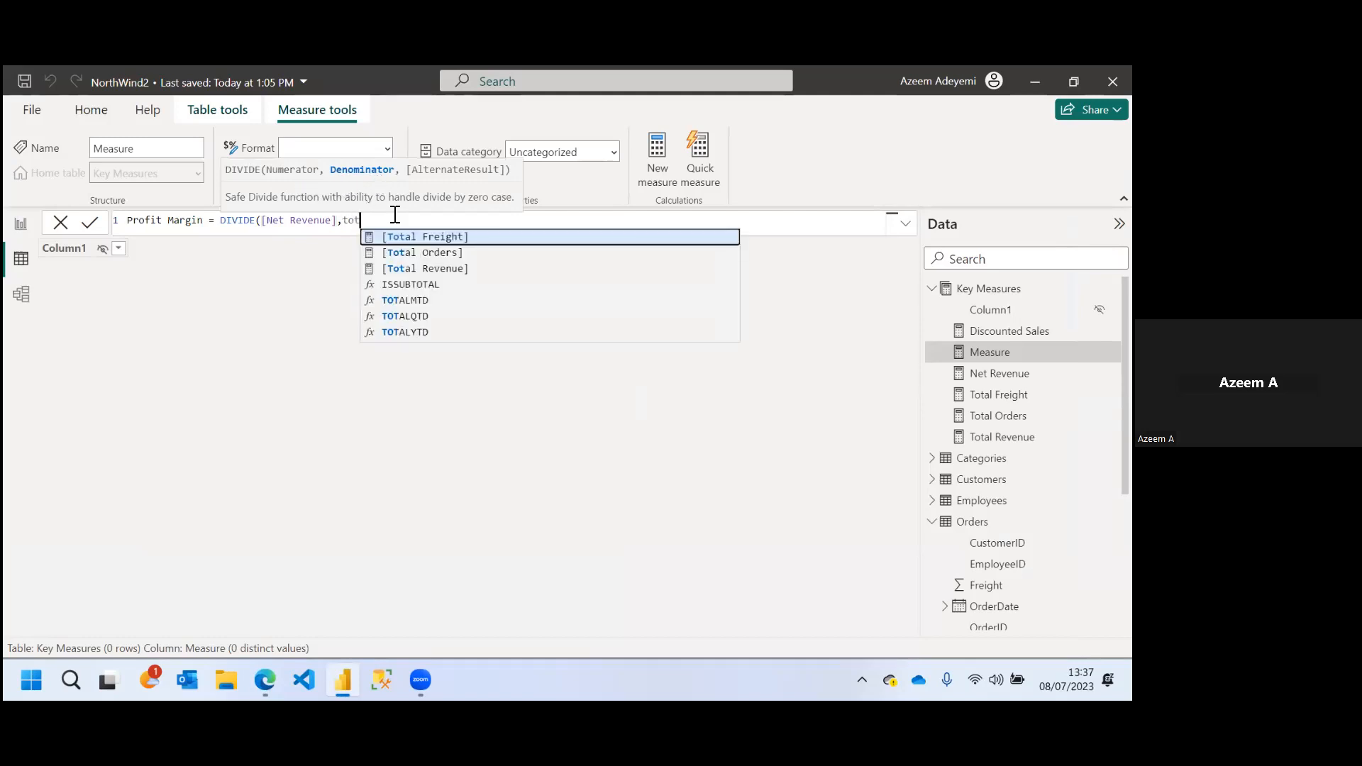
pyautogui.click(441, 267)
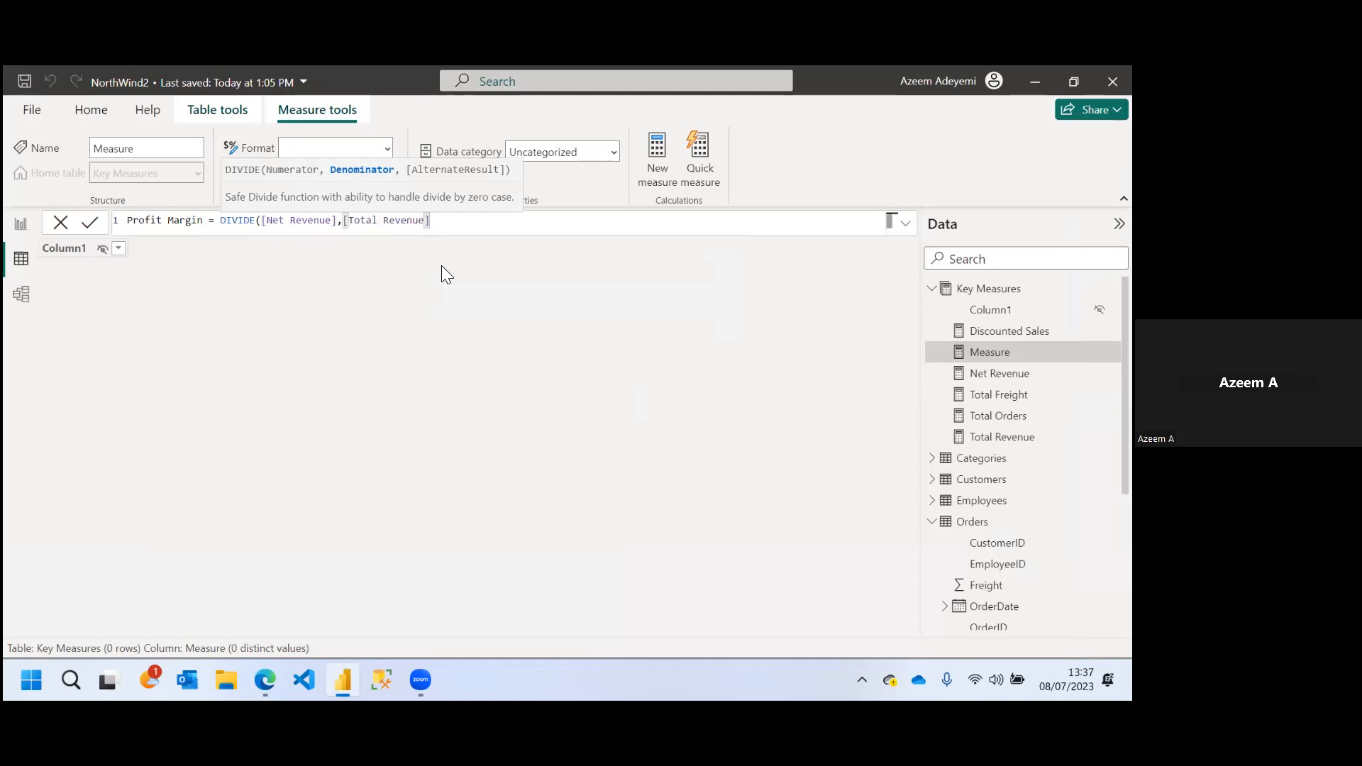
pyautogui.write(')')
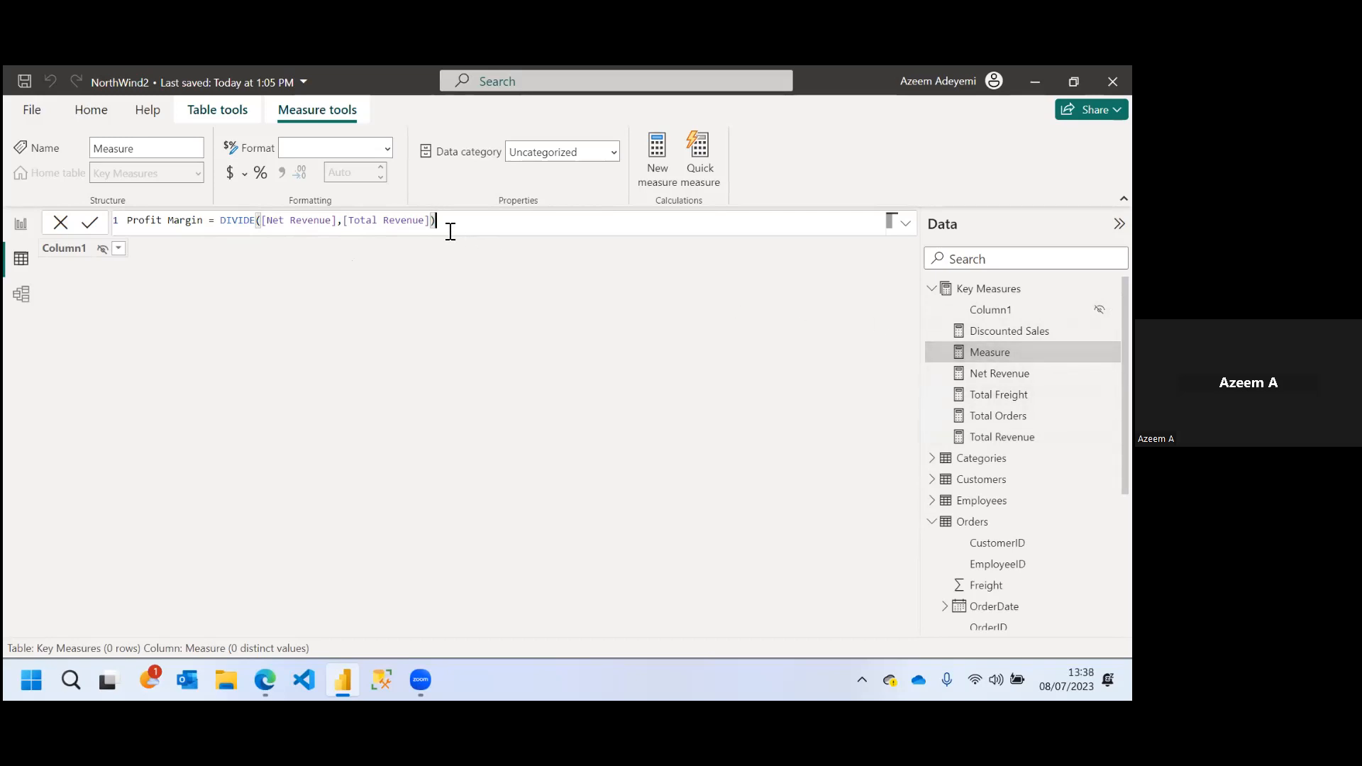
pyautogui.press('Return')
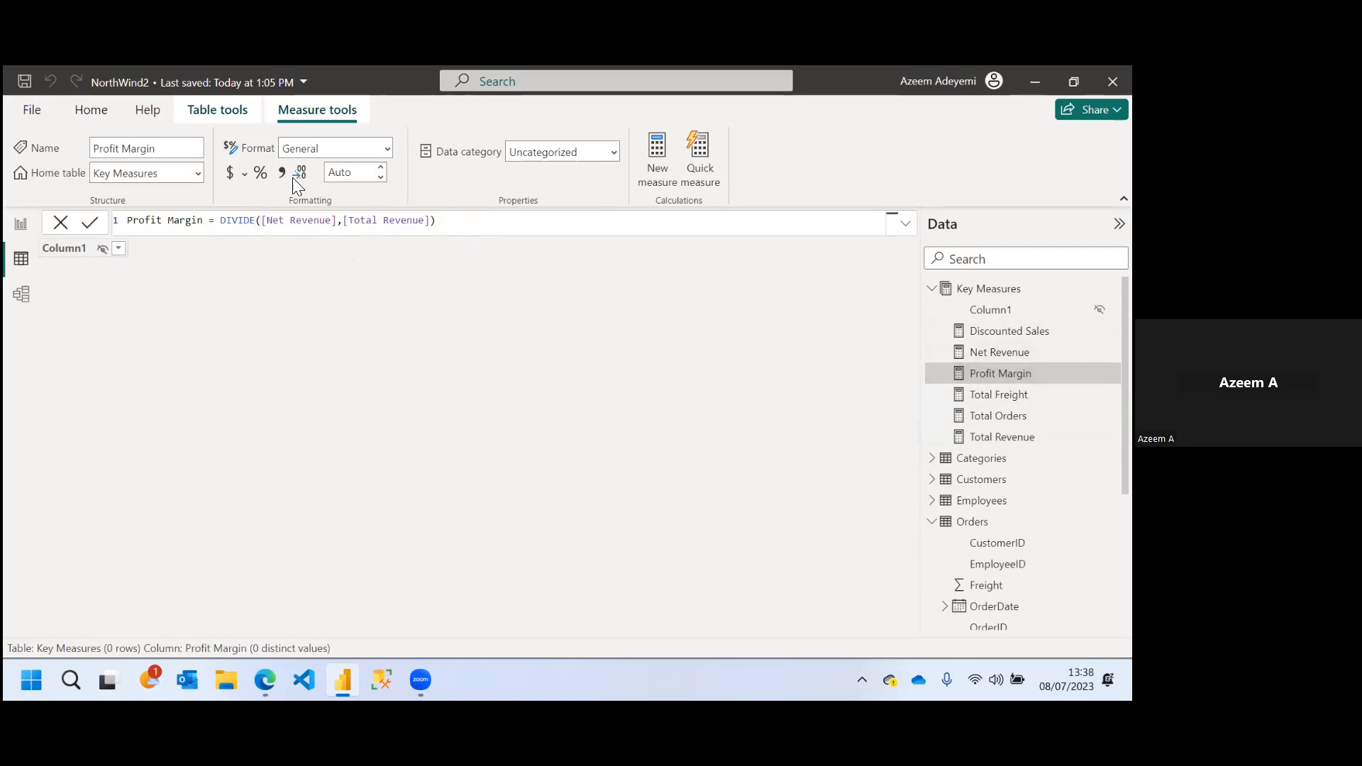
pyautogui.click(260, 174)
pyautogui.moveTo(346, 174); pyautogui.dragTo(341, 173)
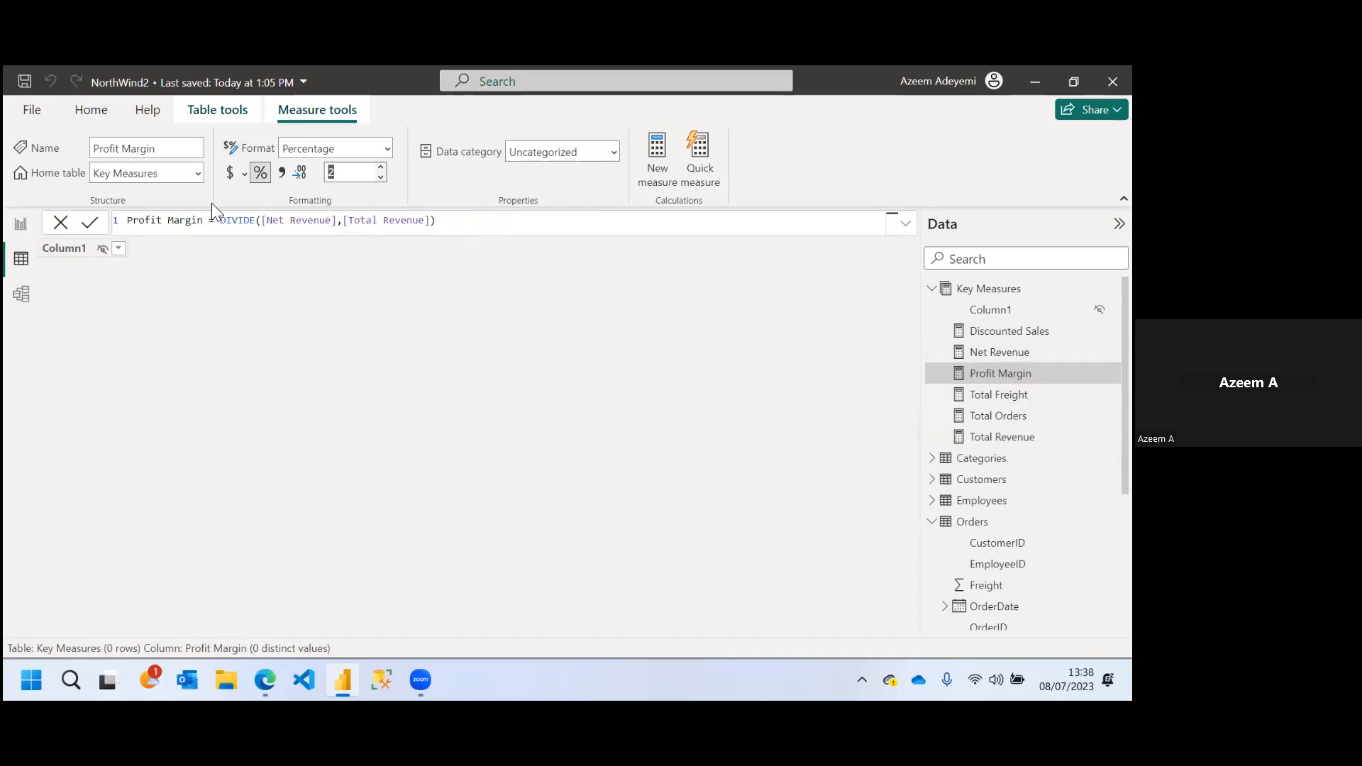
# Check the cards on the report page, and examine the records of the Product and Orders Details tables in table view
pyautogui.click(22, 227)
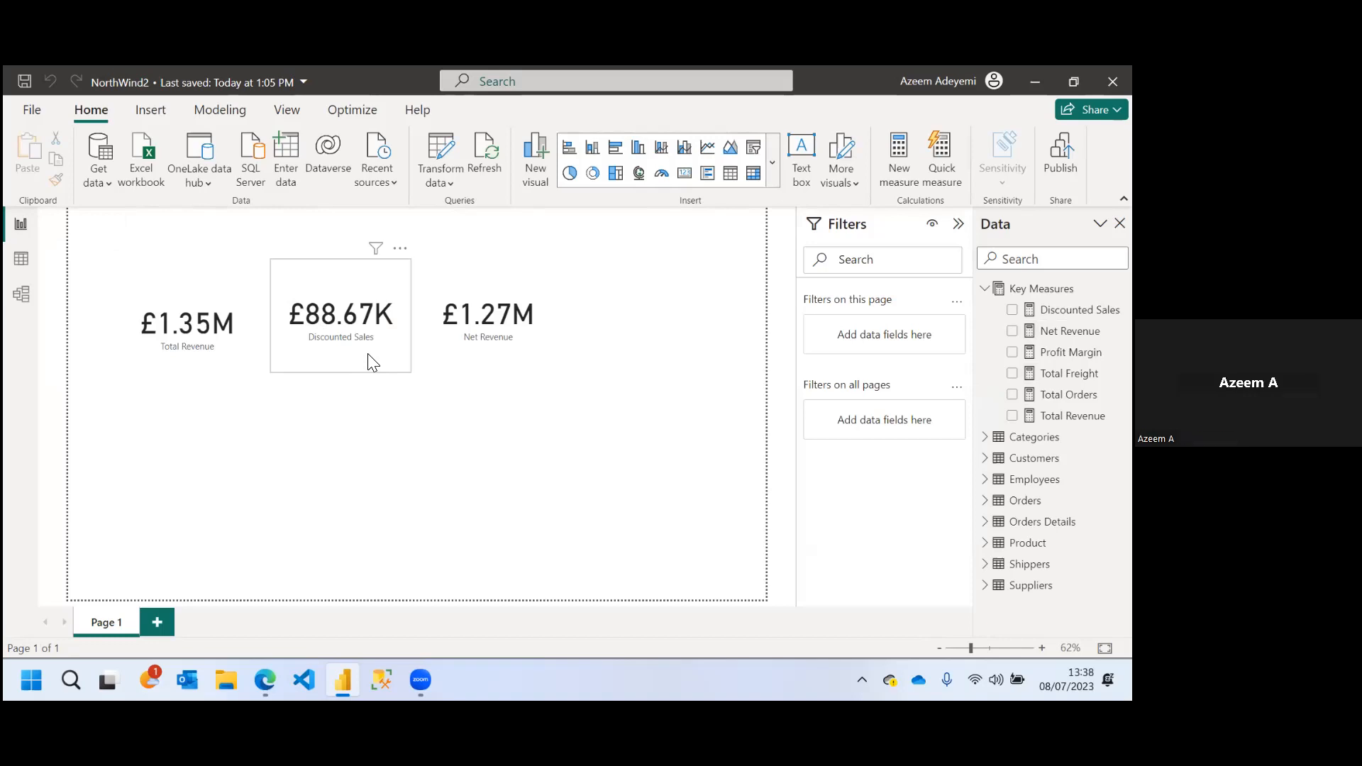
pyautogui.click(21, 261)
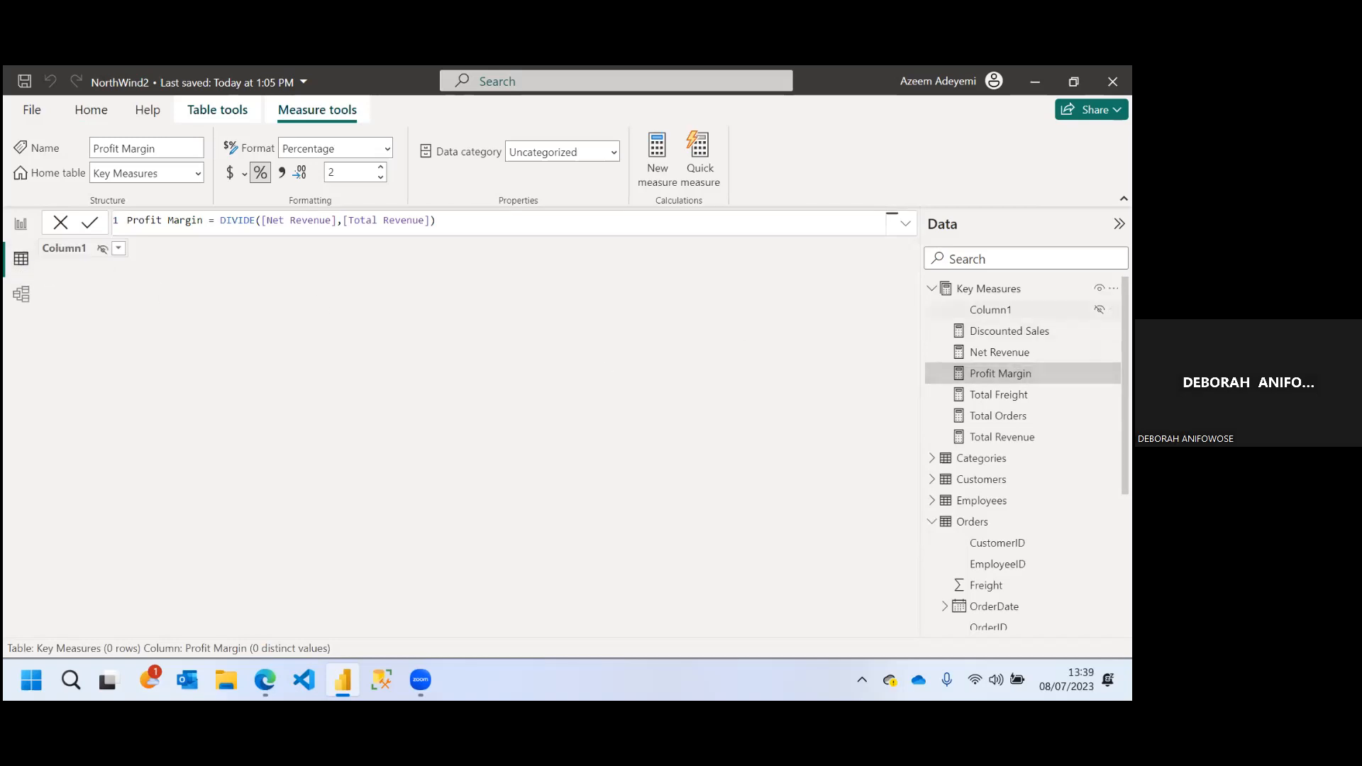
pyautogui.click(932, 288)
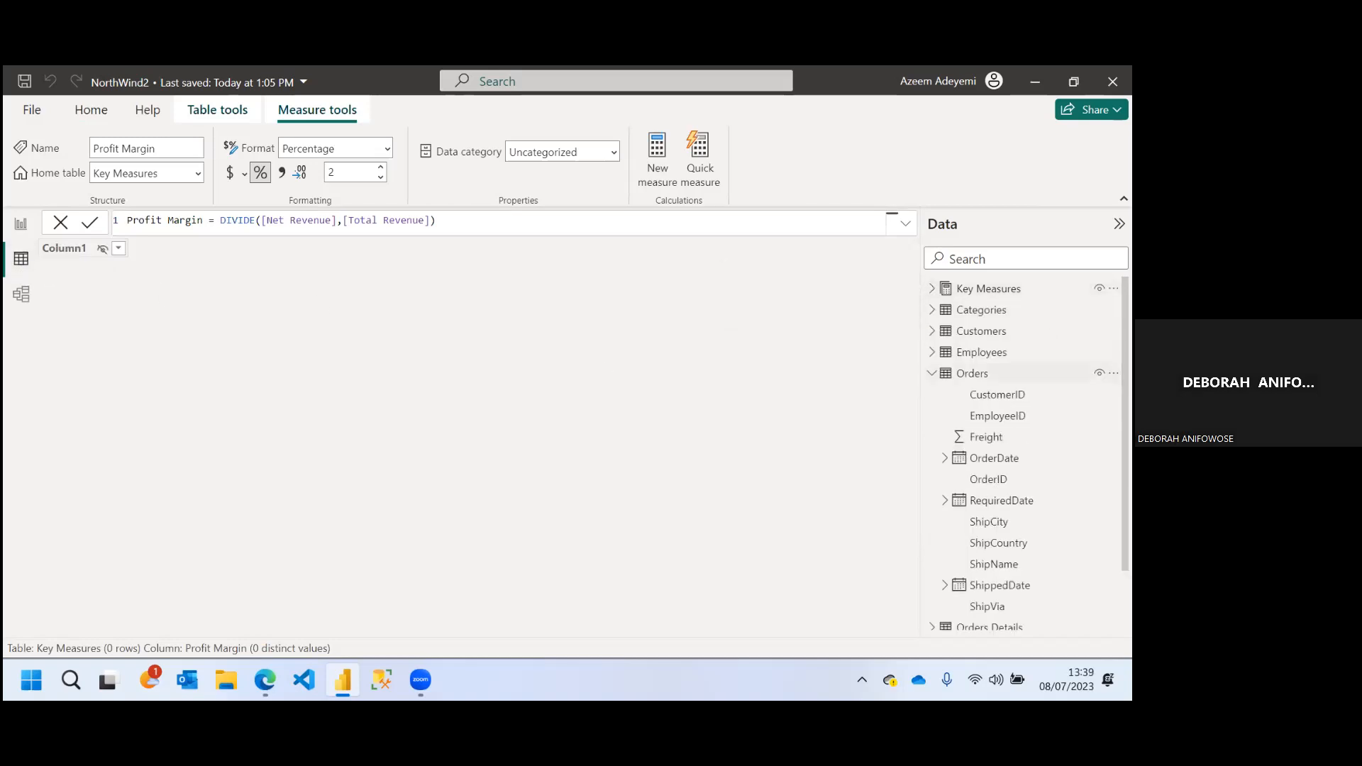
pyautogui.click(932, 373)
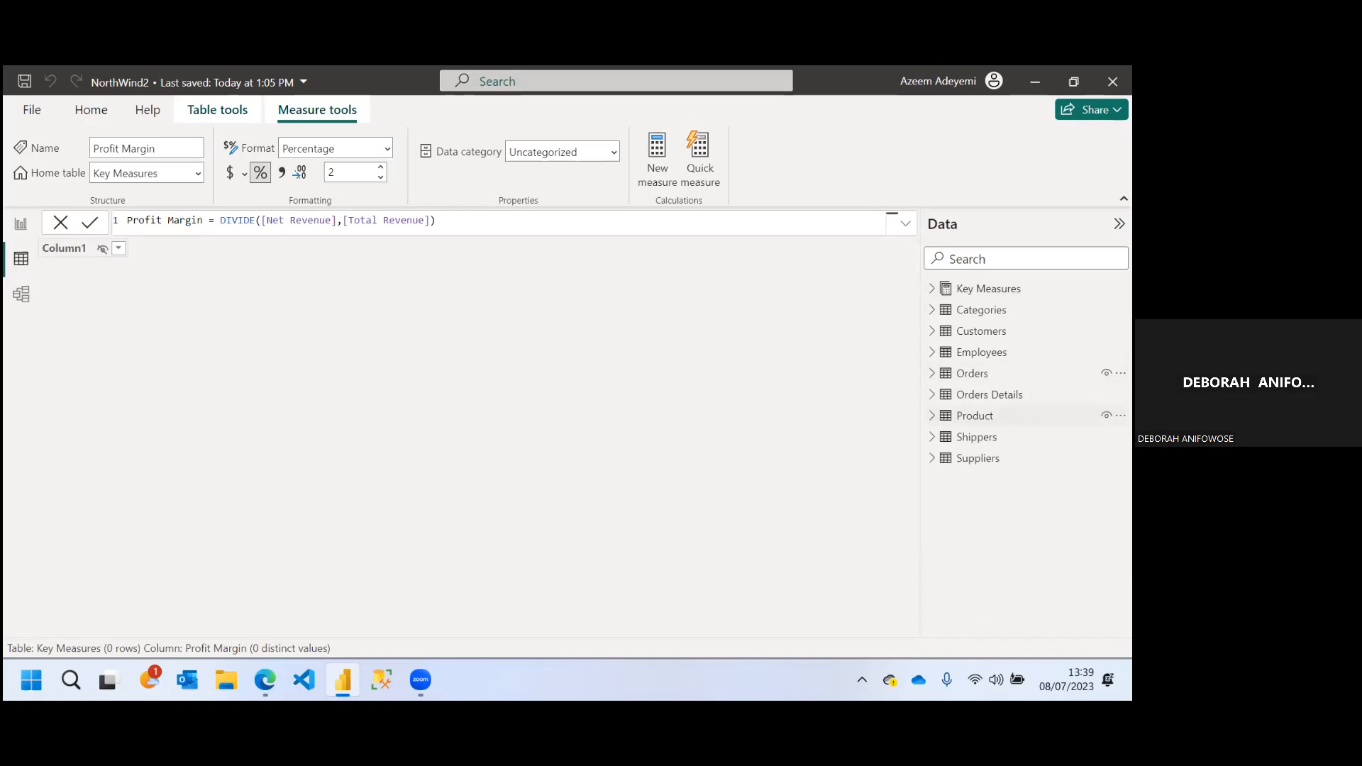
pyautogui.click(975, 416)
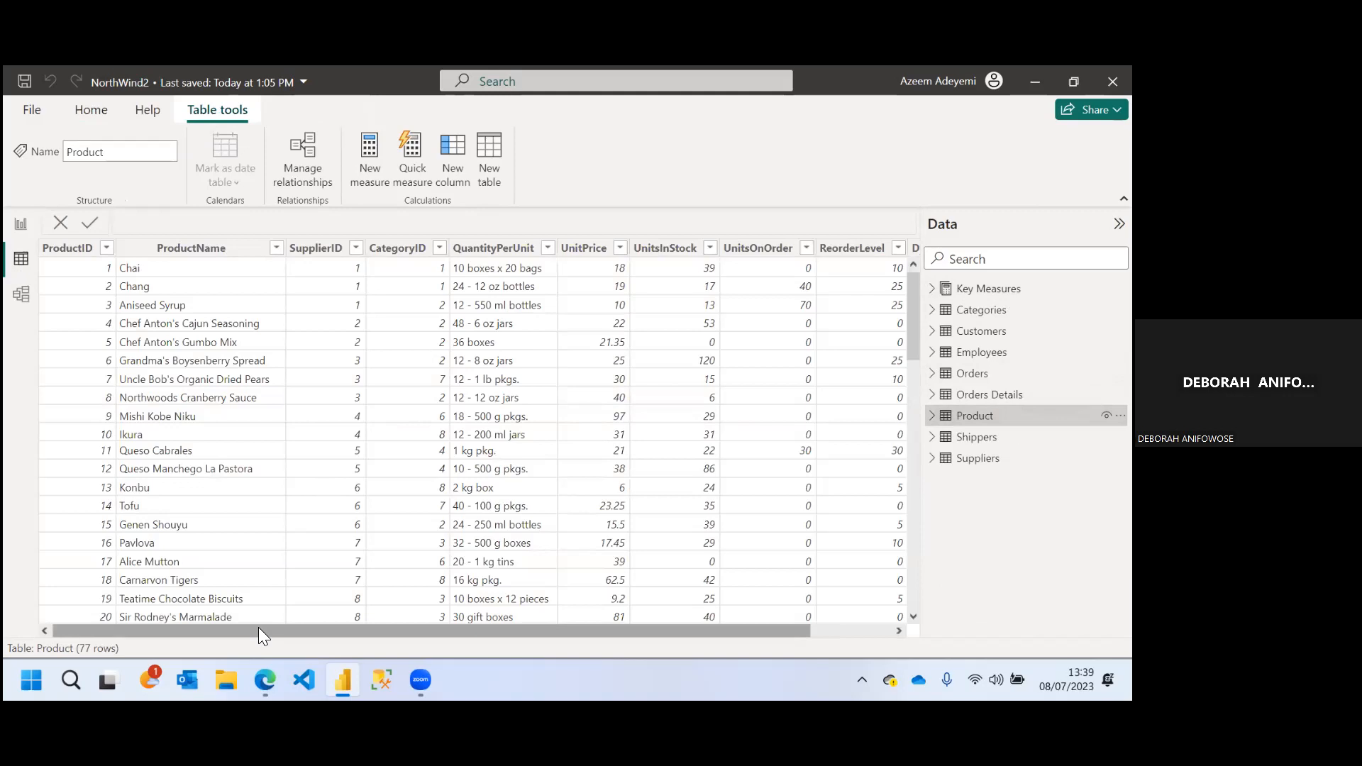
pyautogui.moveTo(258, 627); pyautogui.dragTo(478, 640)
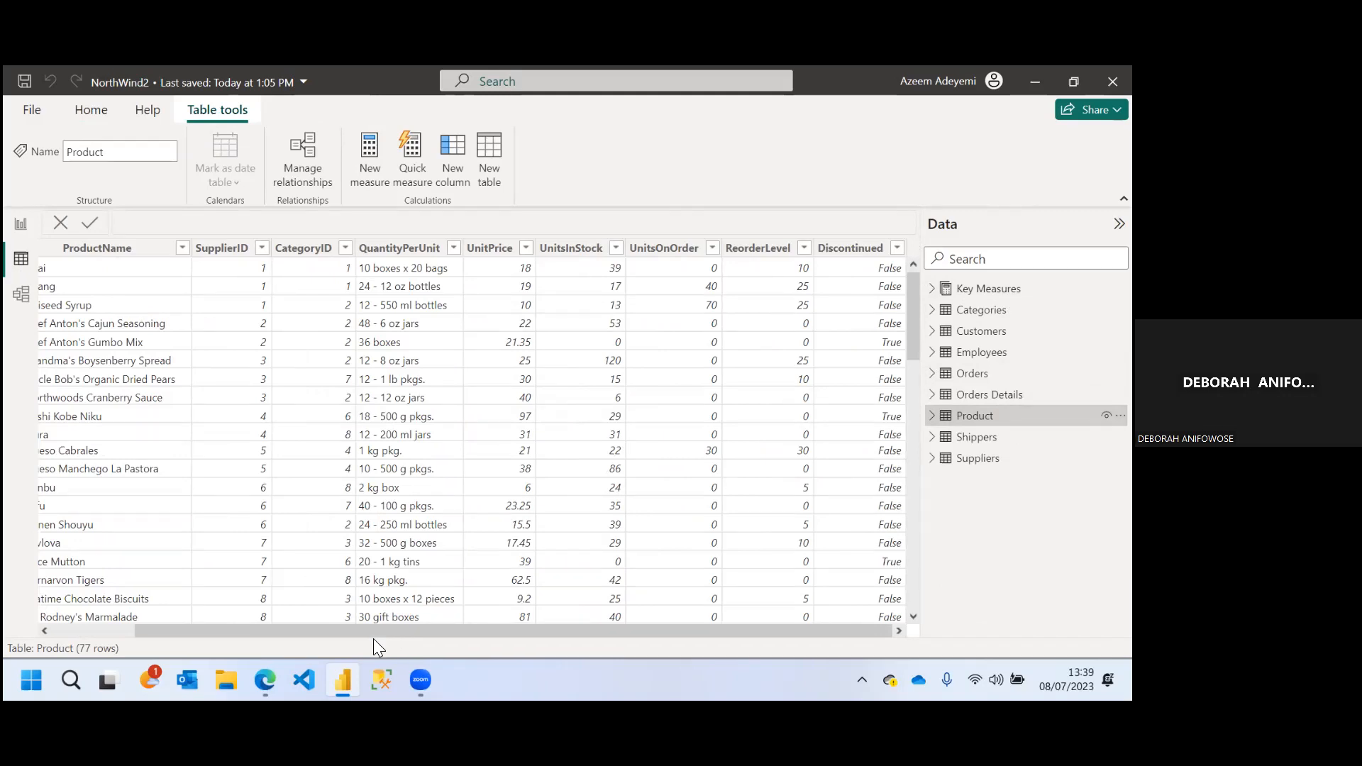
pyautogui.moveTo(367, 631); pyautogui.dragTo(316, 630)
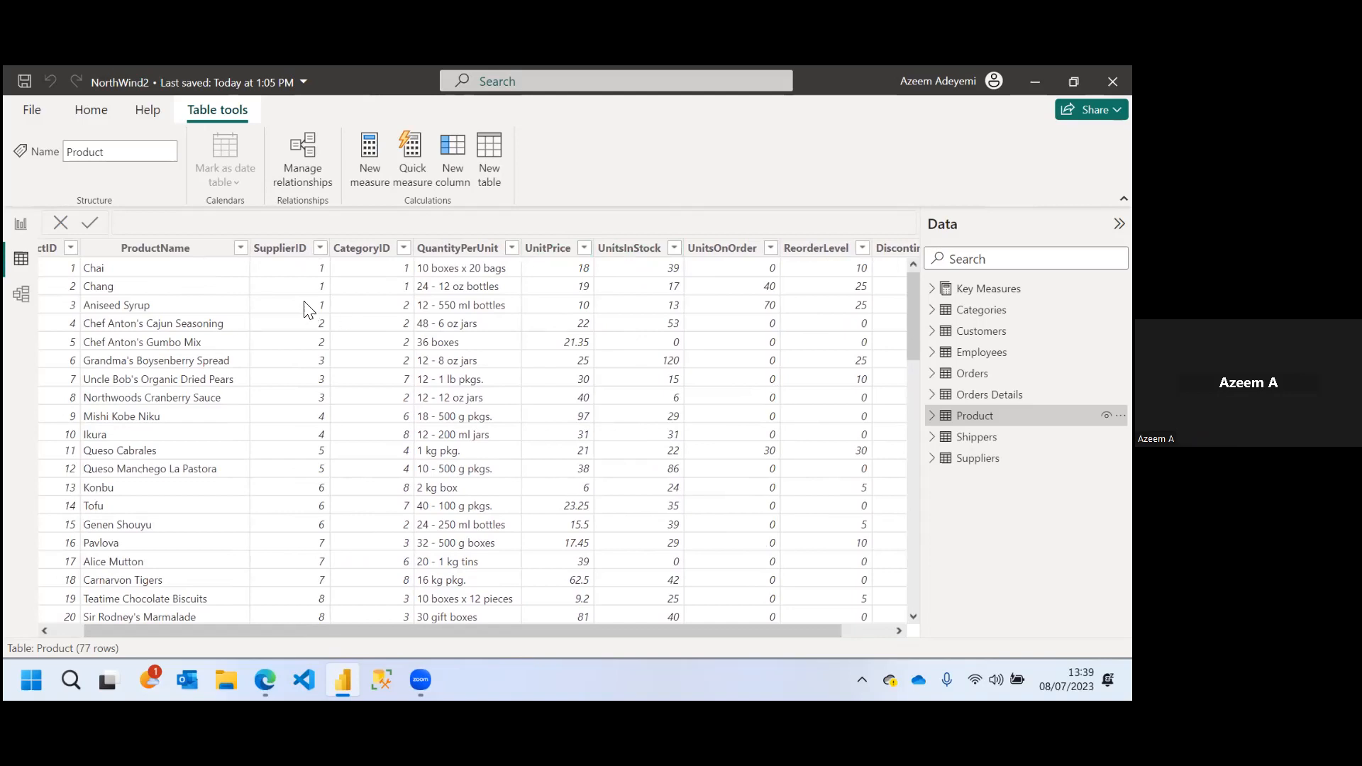
pyautogui.click(990, 395)
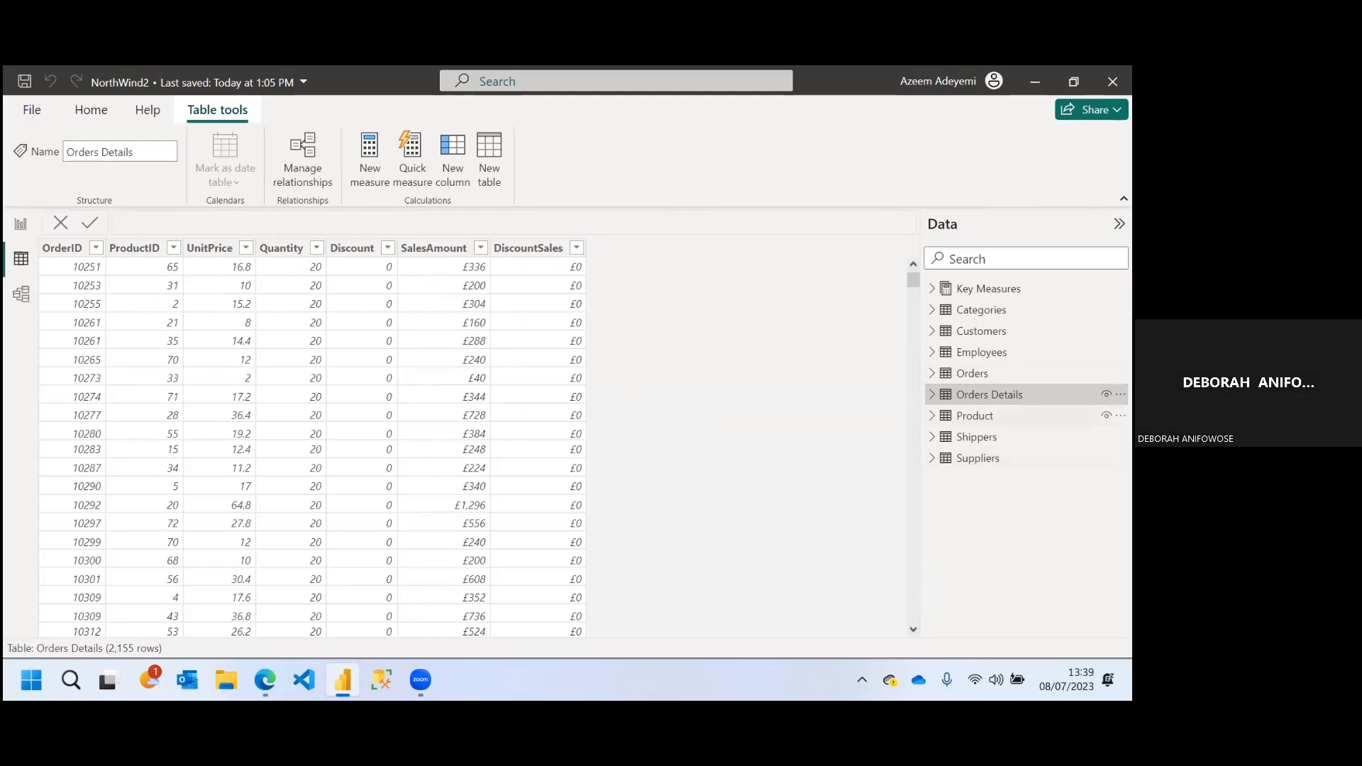
# Examine the records of the Product table in table view from the first row down to the last ones
pyautogui.click(975, 416)
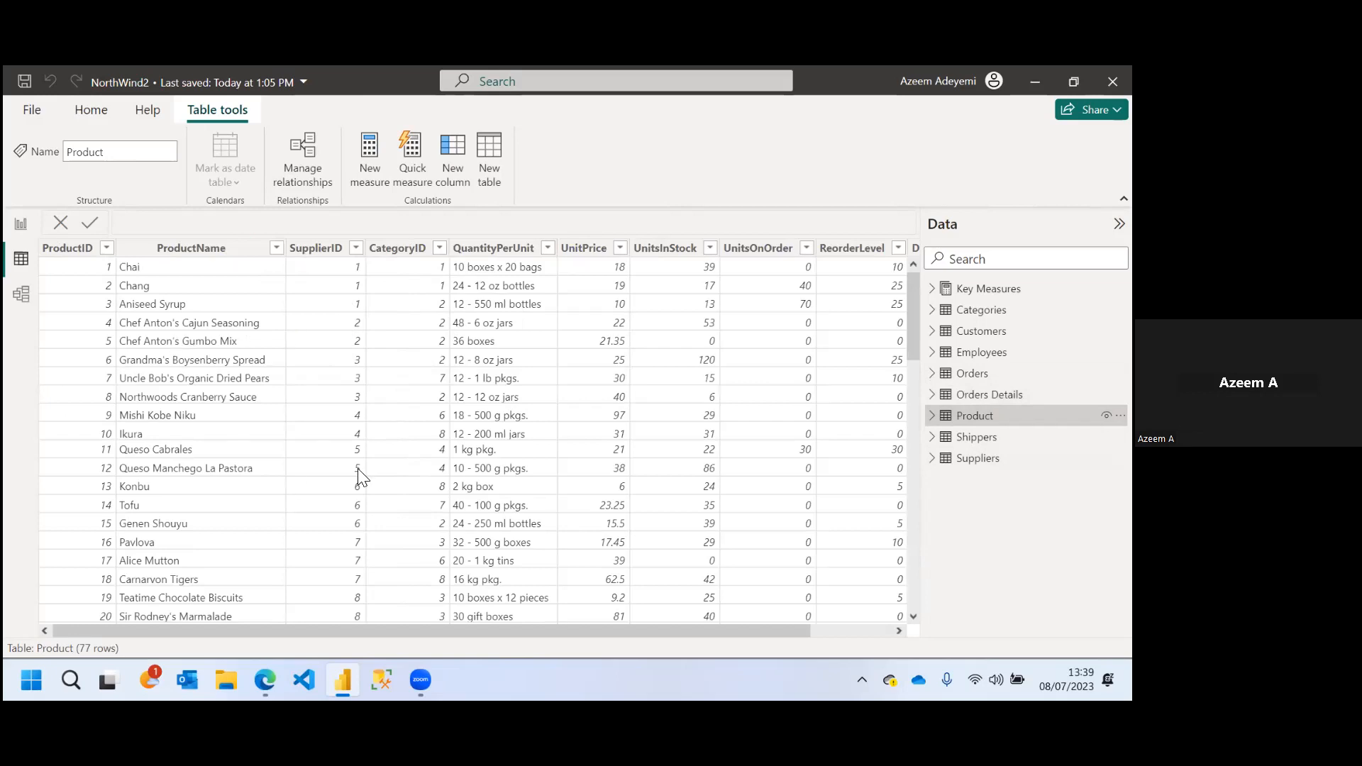
pyautogui.moveTo(913, 312); pyautogui.dragTo(897, 516)
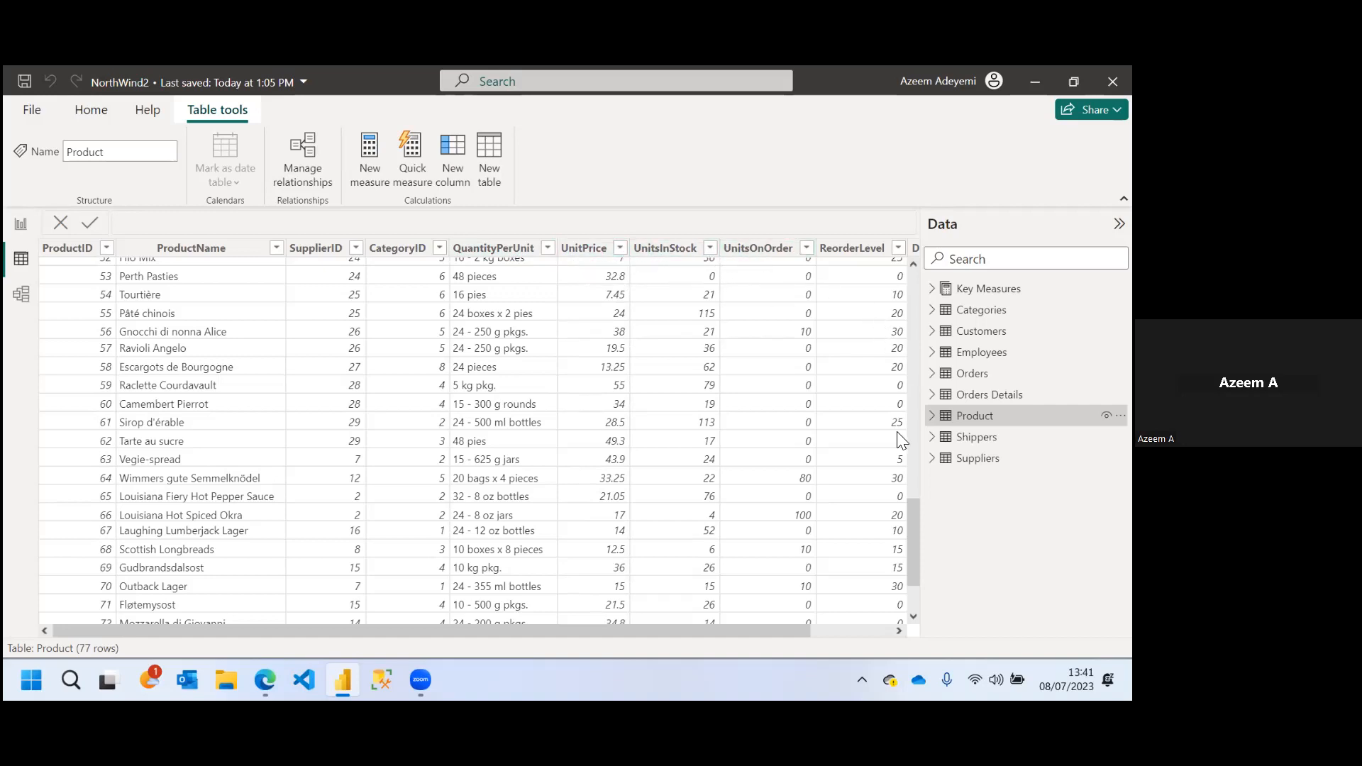
pyautogui.moveTo(914, 543); pyautogui.dragTo(914, 284)
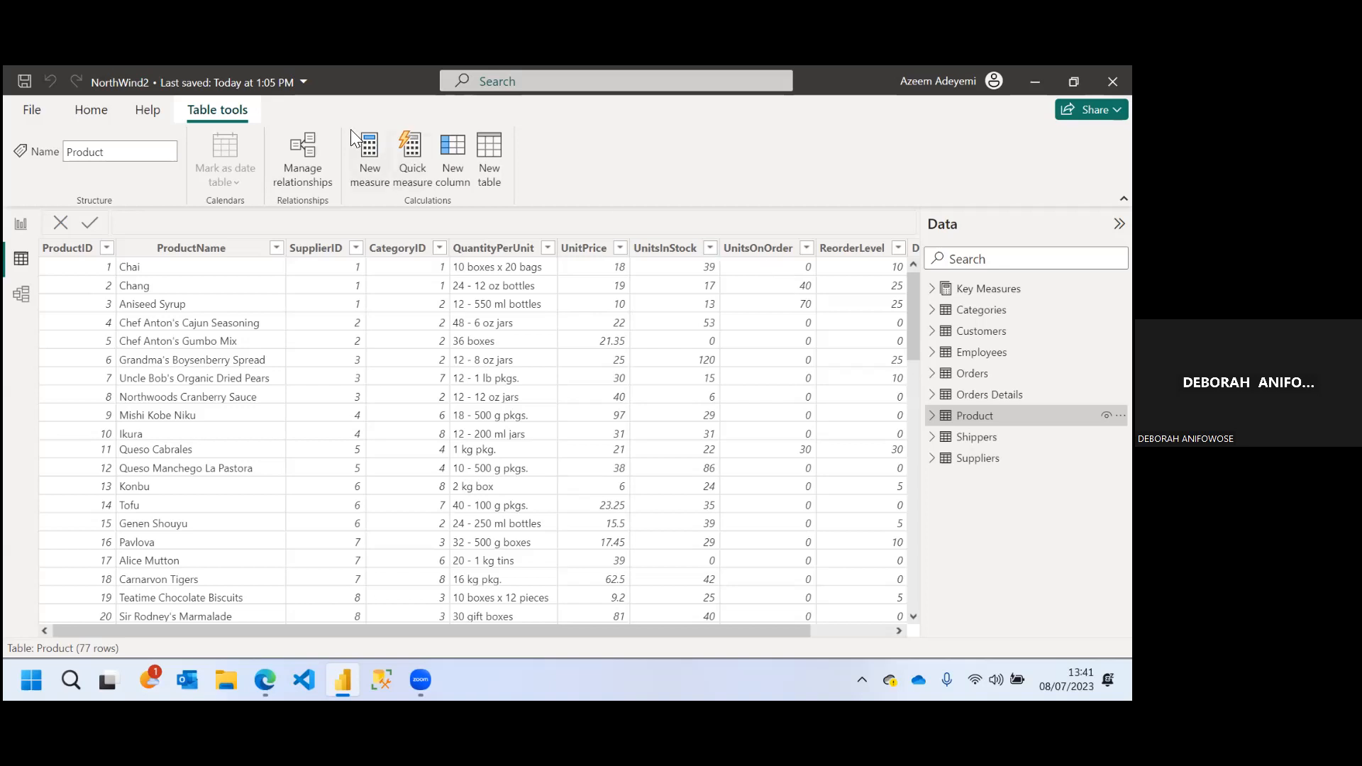
# Open the Power Query Editor through the data transformation command and display the Product query
pyautogui.click(87, 113)
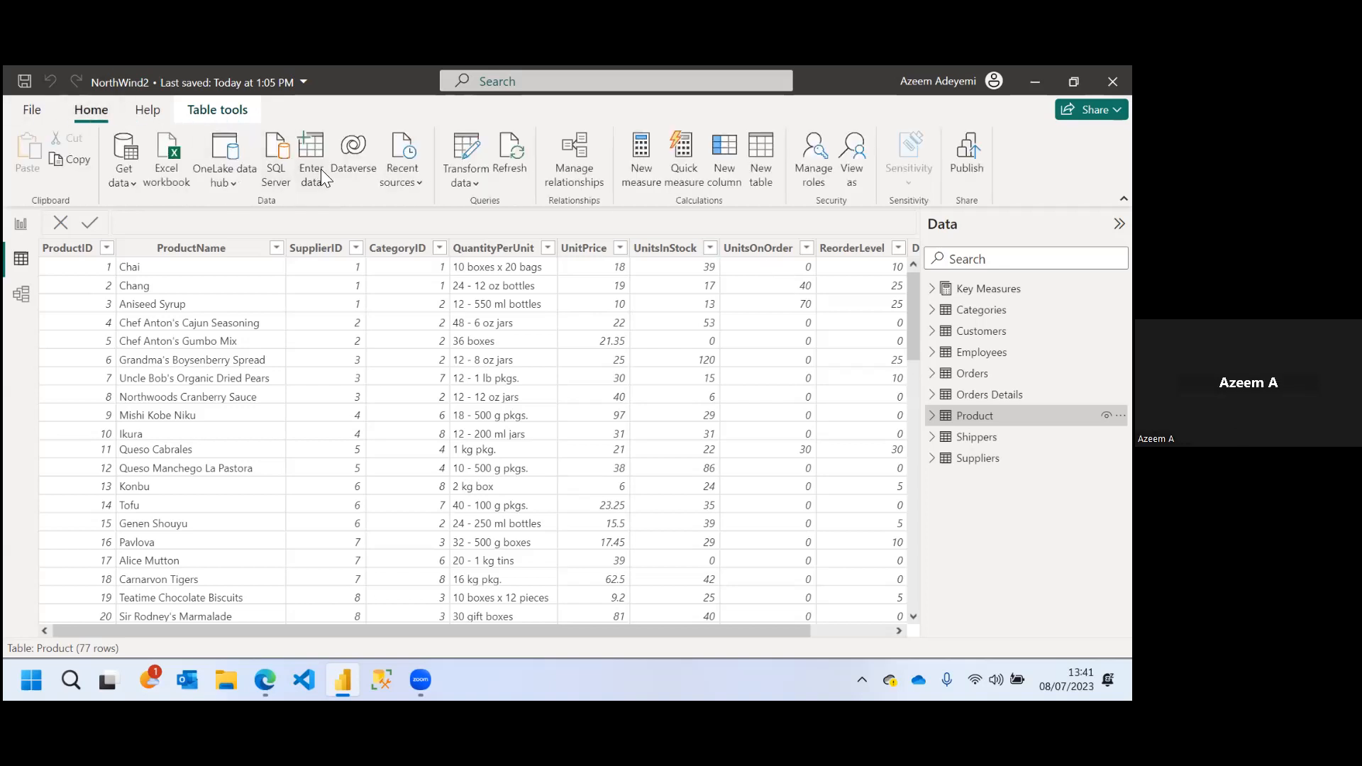
pyautogui.click(475, 182)
pyautogui.click(501, 212)
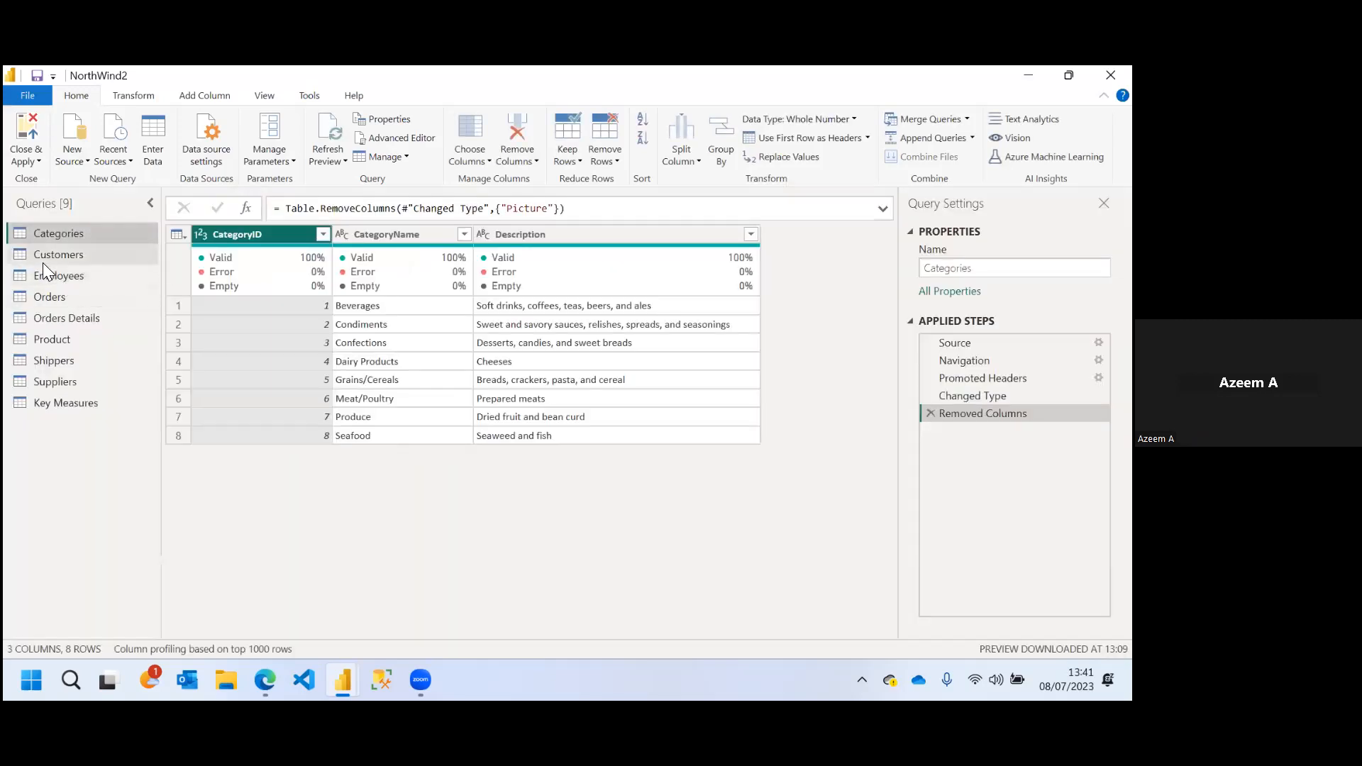
pyautogui.click(54, 340)
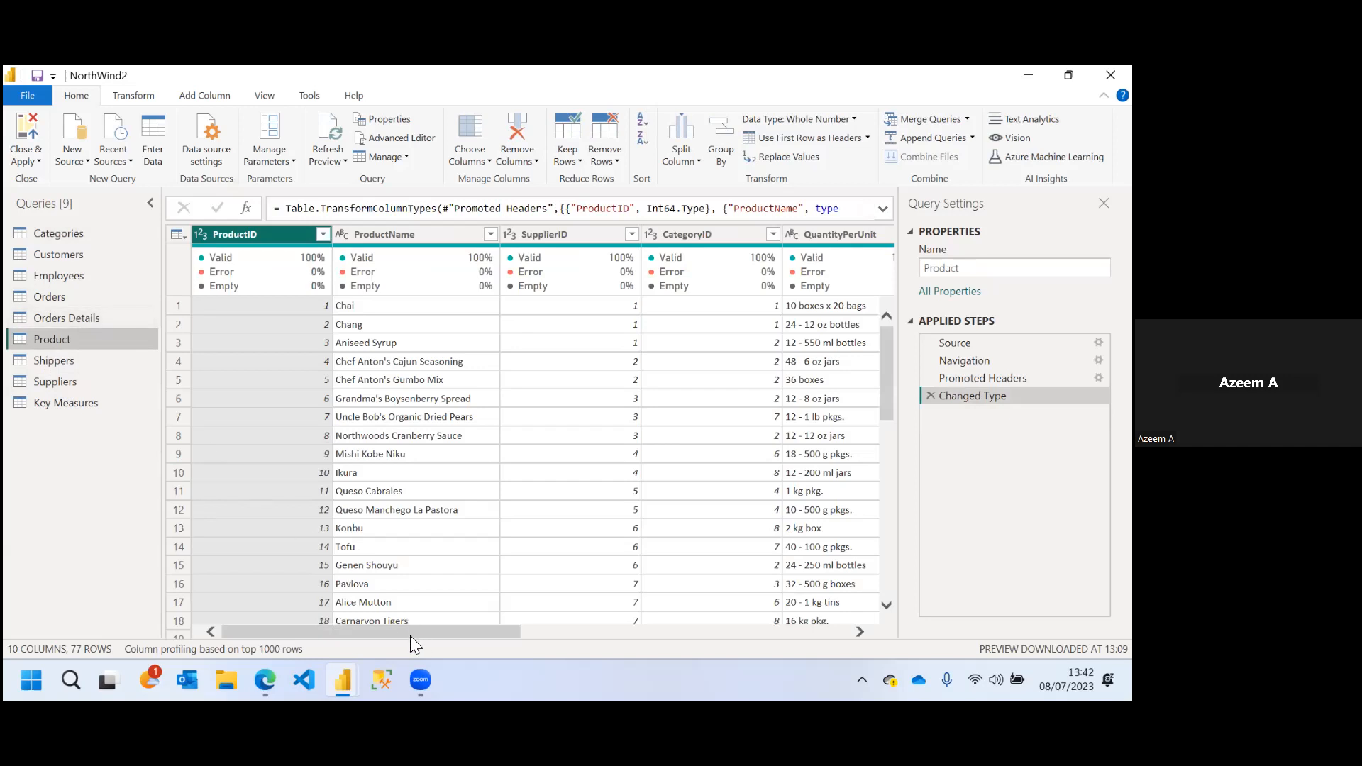
# Examine the QuantityPerUnit and UnitPrice columns of the Product query, compare them with the Orders Details query, and return to Product
pyautogui.moveTo(411, 630); pyautogui.dragTo(609, 627)
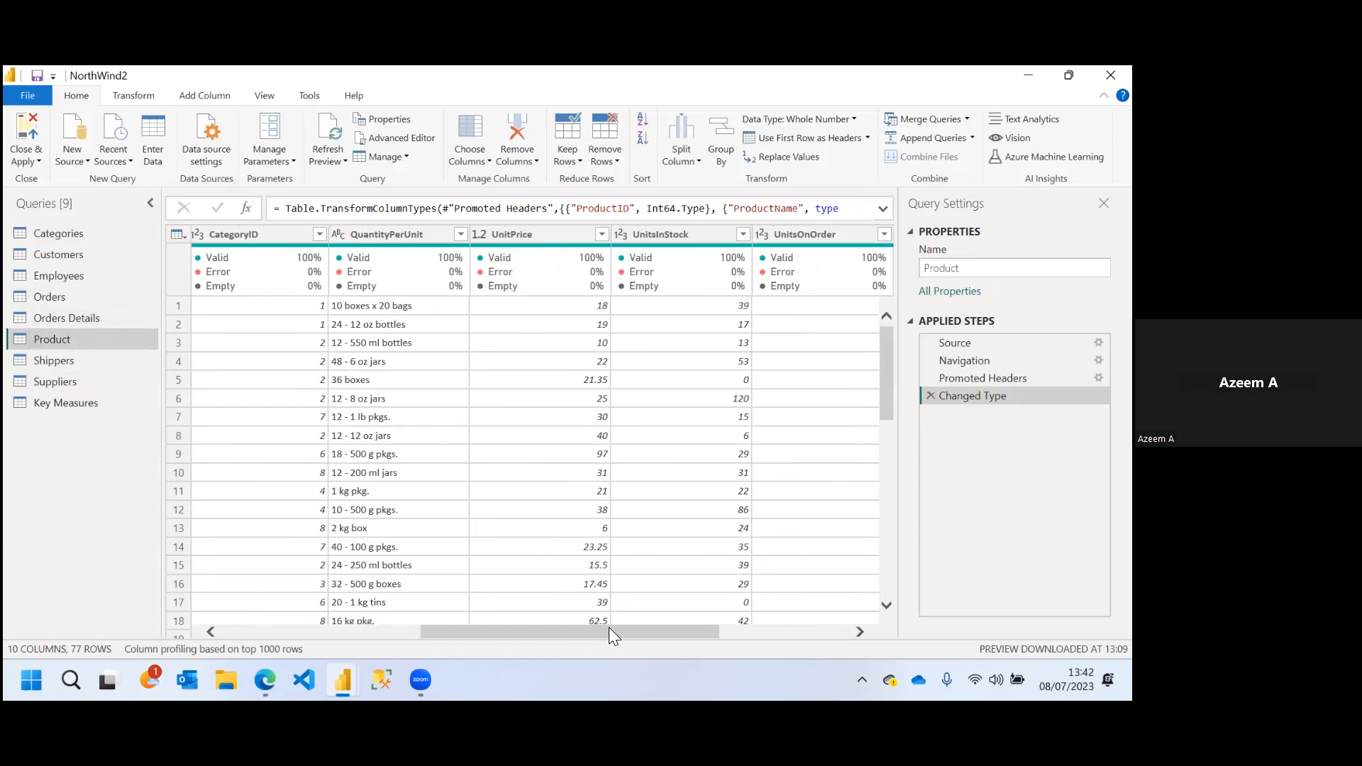
pyautogui.click(387, 231)
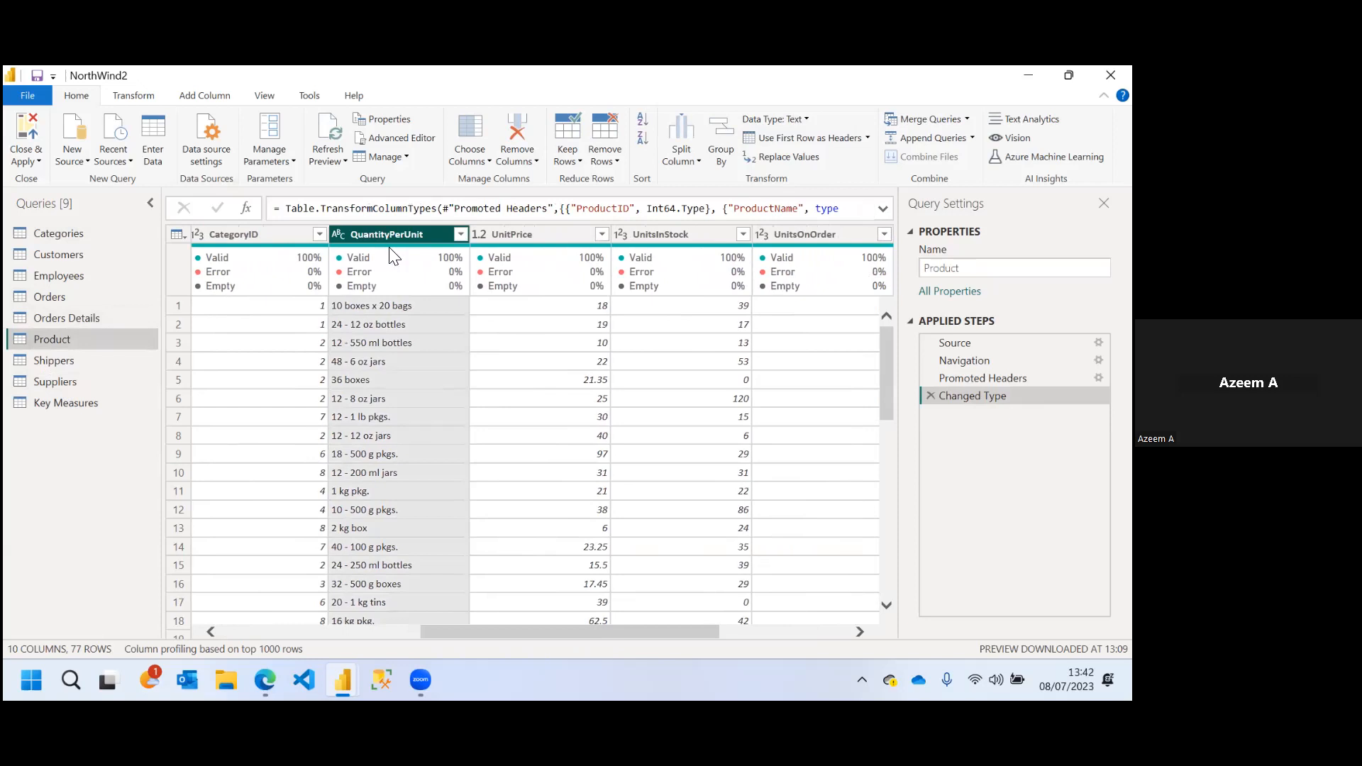
pyautogui.moveTo(395, 273)
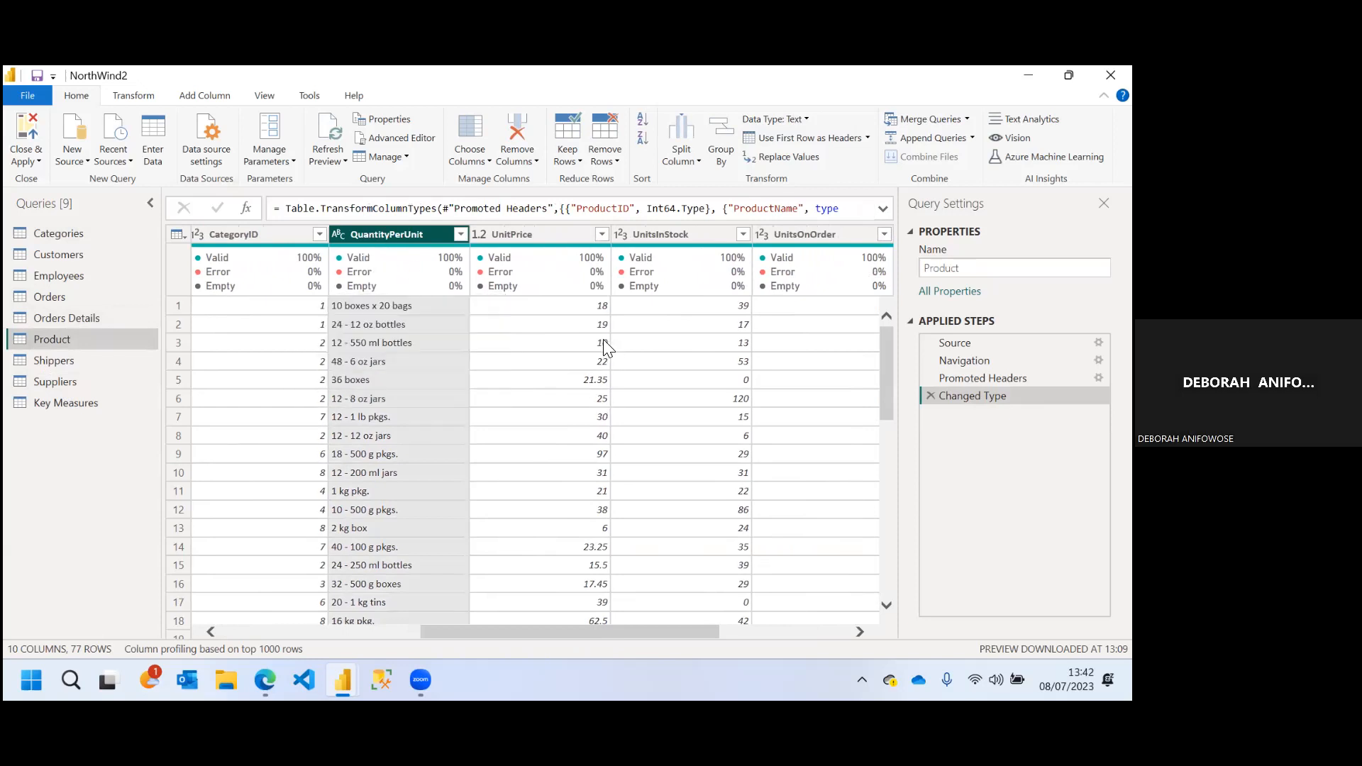
pyautogui.moveTo(530, 261)
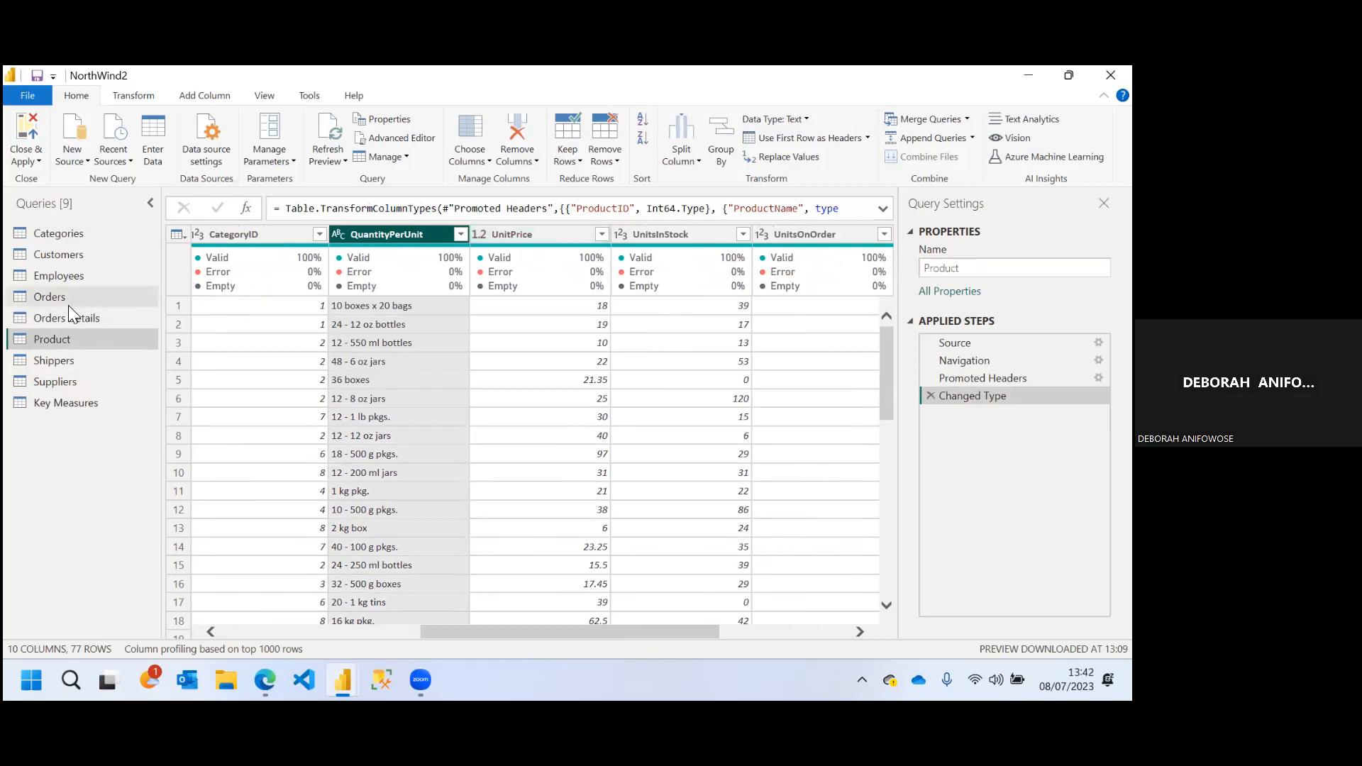
pyautogui.click(52, 318)
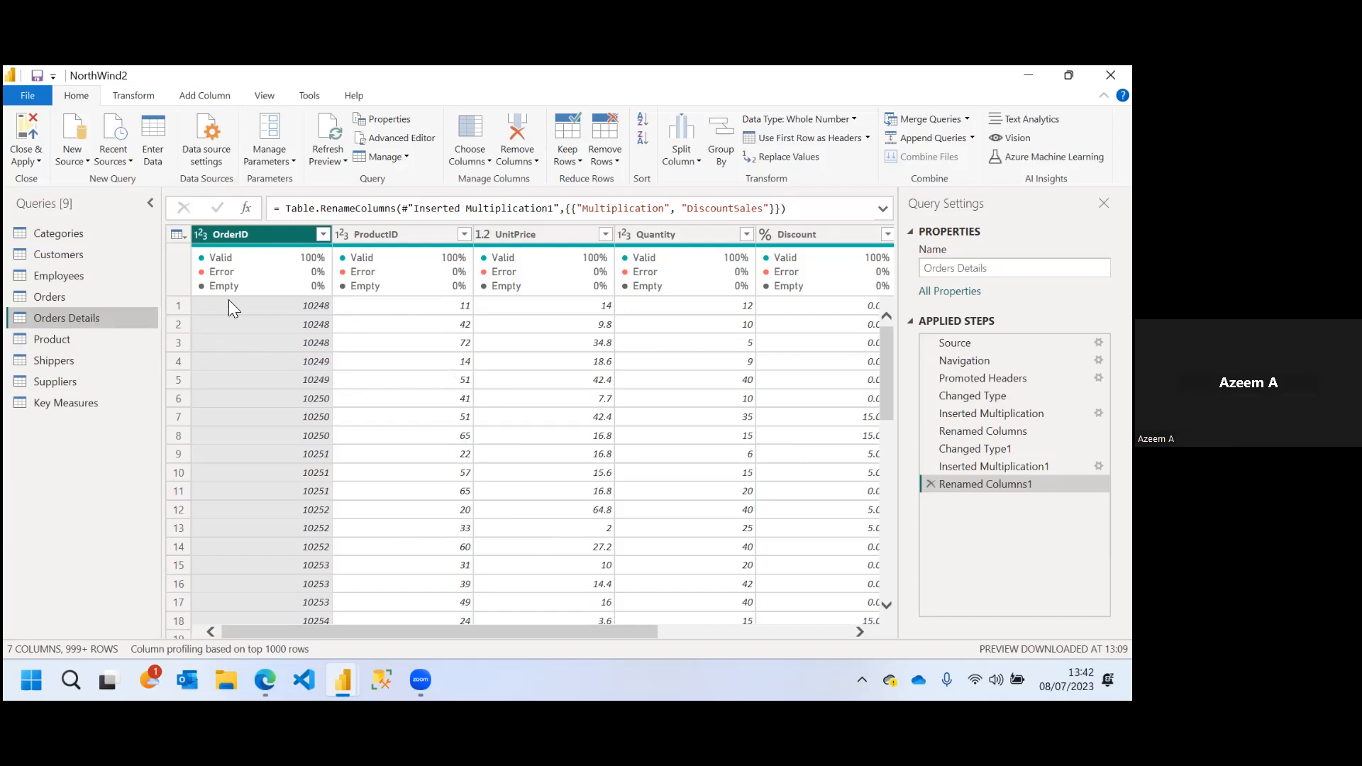
pyautogui.click(49, 342)
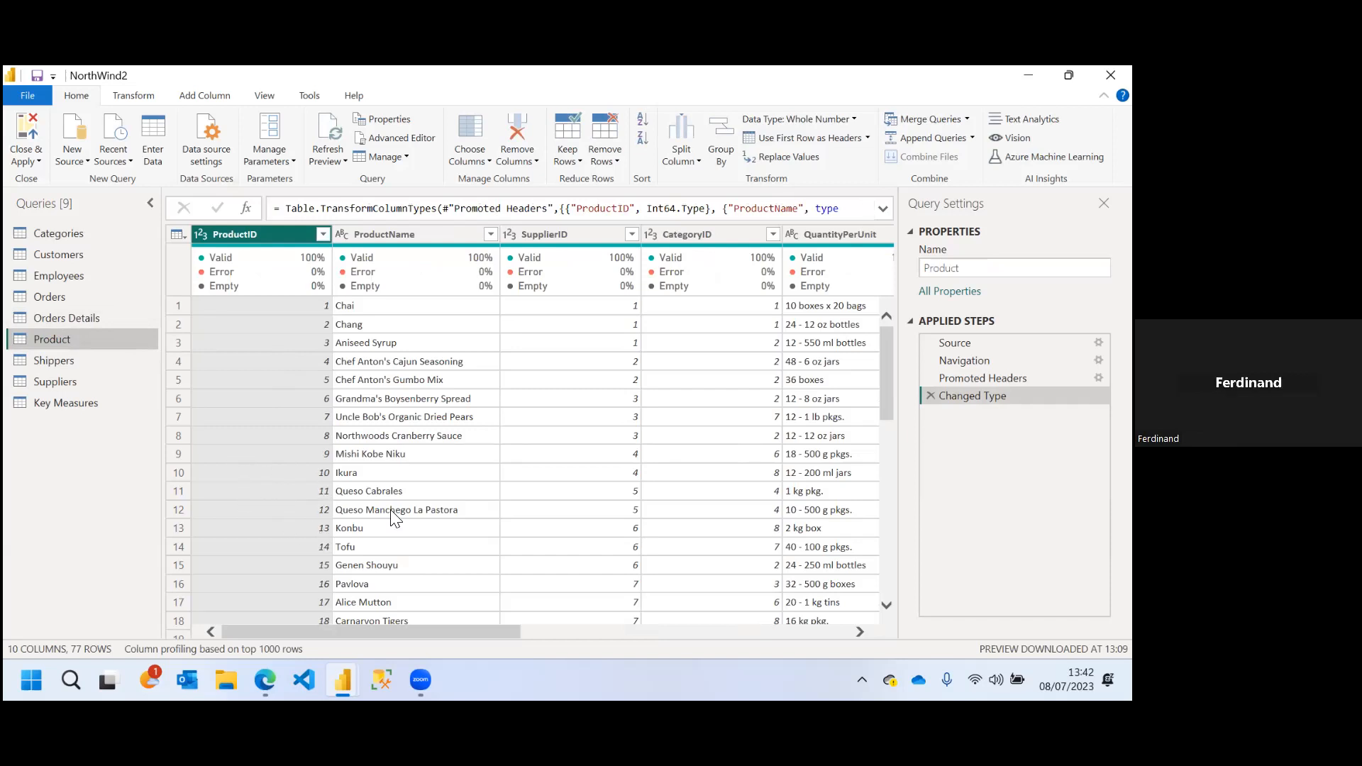
pyautogui.moveTo(353, 629); pyautogui.dragTo(506, 612)
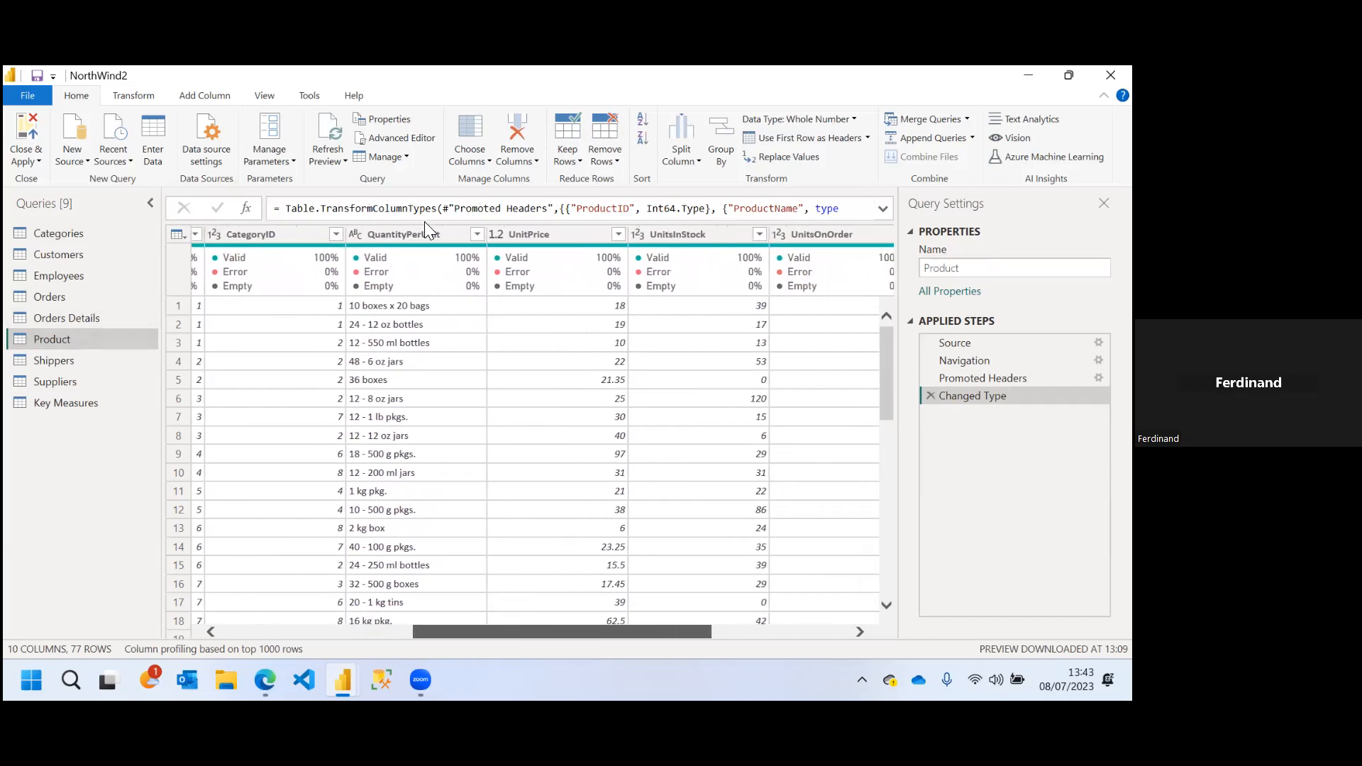
pyautogui.click(554, 232)
pyautogui.press('BackSpace')
pyautogui.press('BackSpace')
pyautogui.press('BackSpace')
pyautogui.press('BackSpace')
pyautogui.press('BackSpace')
pyautogui.write('Cost')
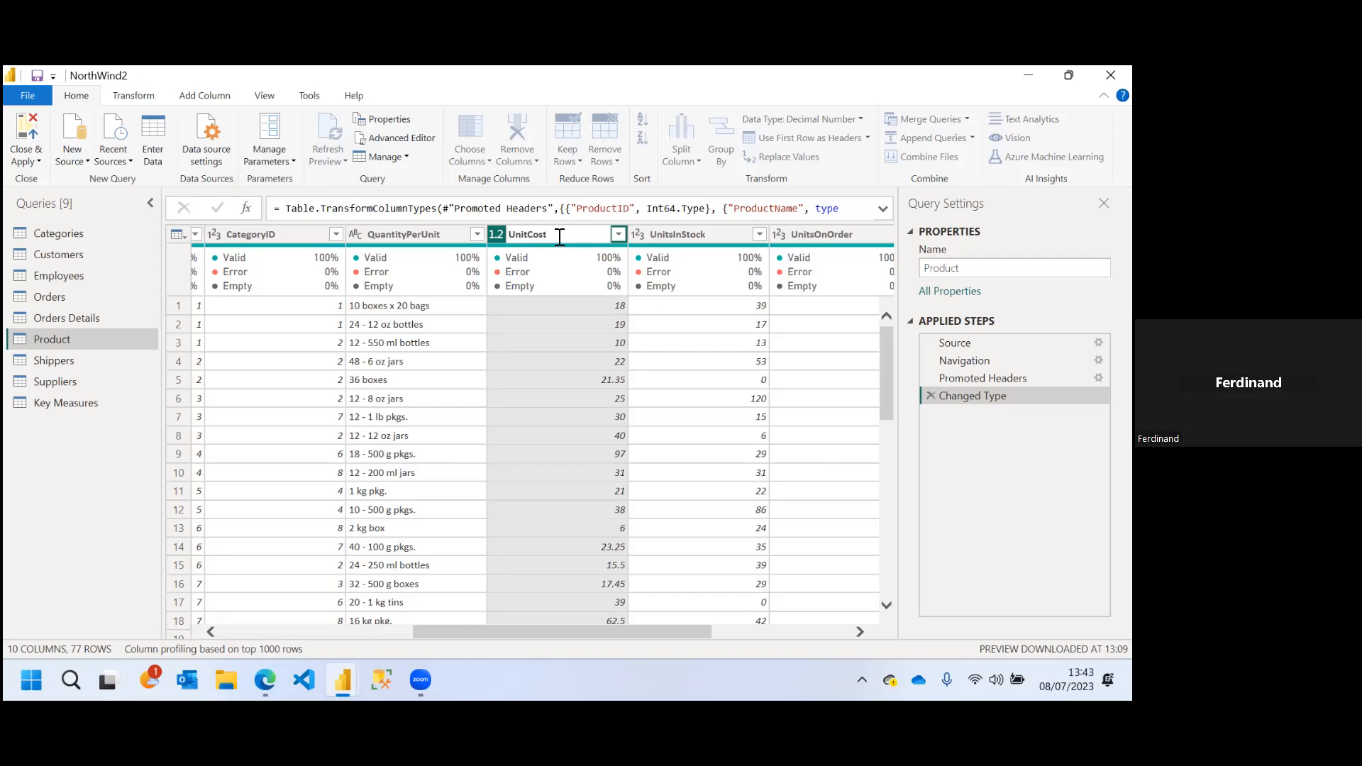
pyautogui.press('Escape')
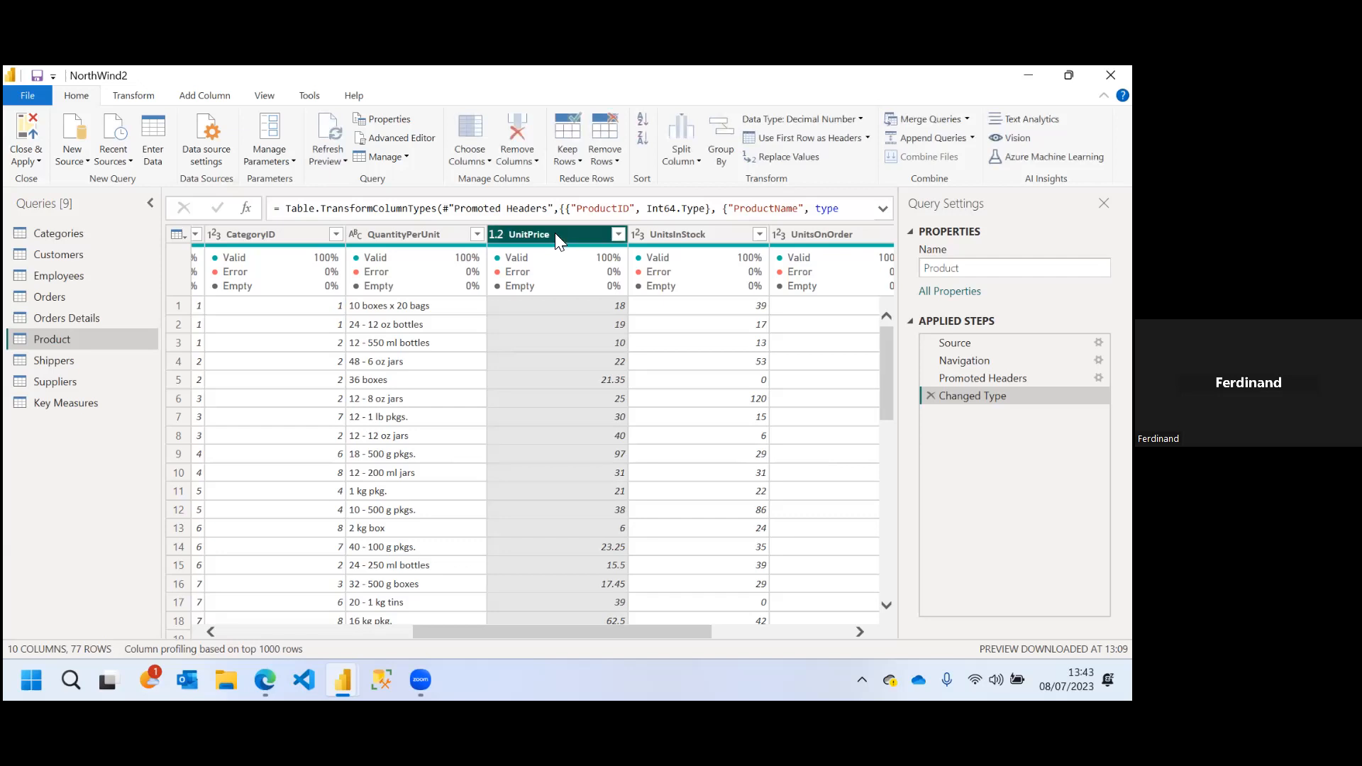
# Rename the UnitPrice column of the Product query to UnitCost
pyautogui.moveTo(491, 634); pyautogui.dragTo(568, 636)
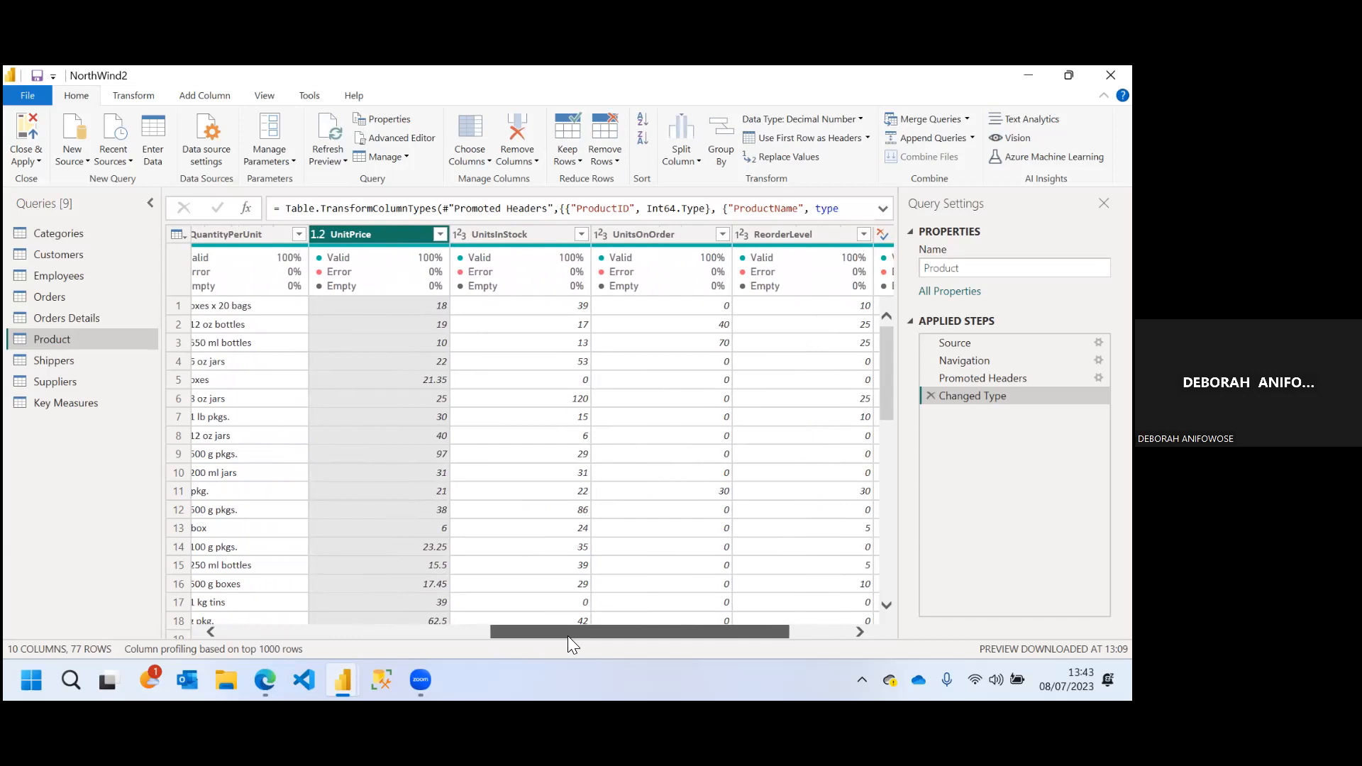
pyautogui.hscroll(-1, 568, 635)
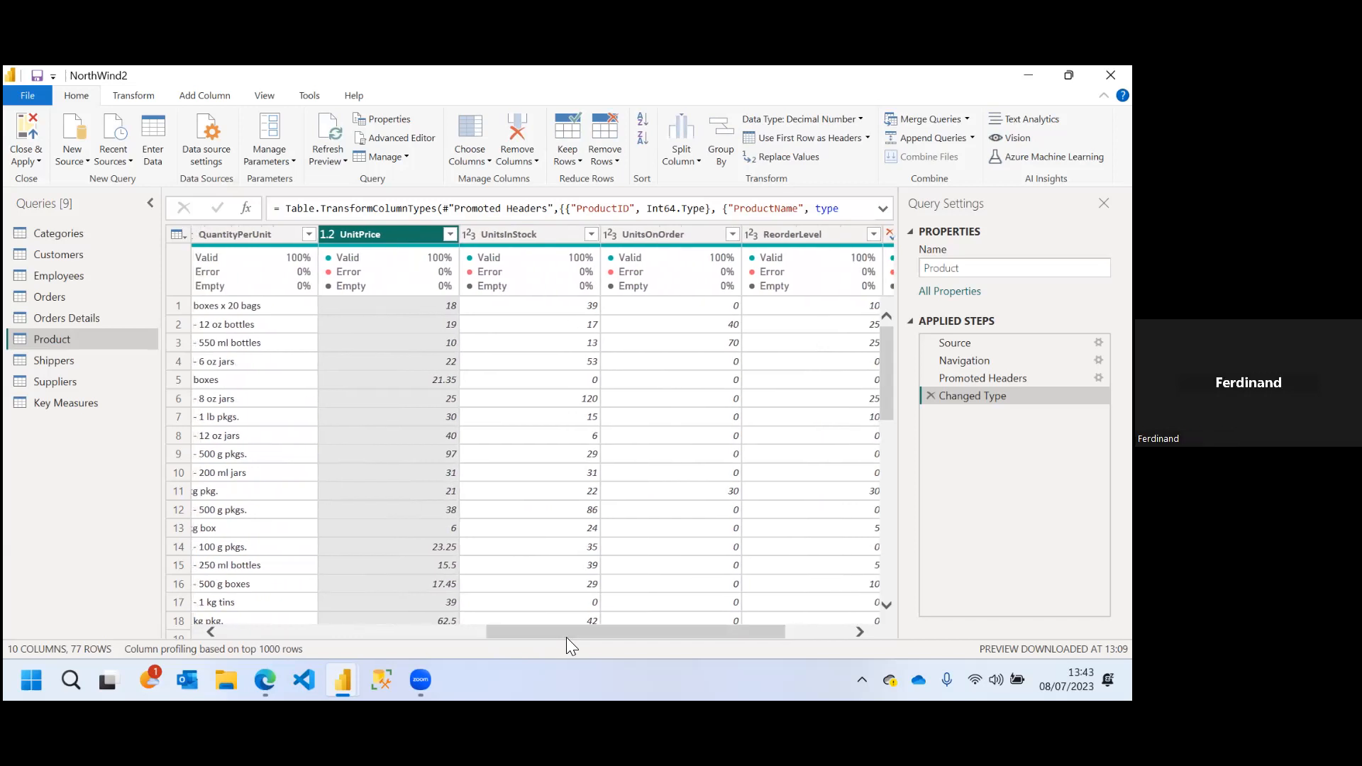
pyautogui.doubleClick(384, 234)
pyautogui.click(388, 235)
pyautogui.press('BackSpace')
pyautogui.press('BackSpace')
pyautogui.press('BackSpace')
pyautogui.press('BackSpace')
pyautogui.press('BackSpace')
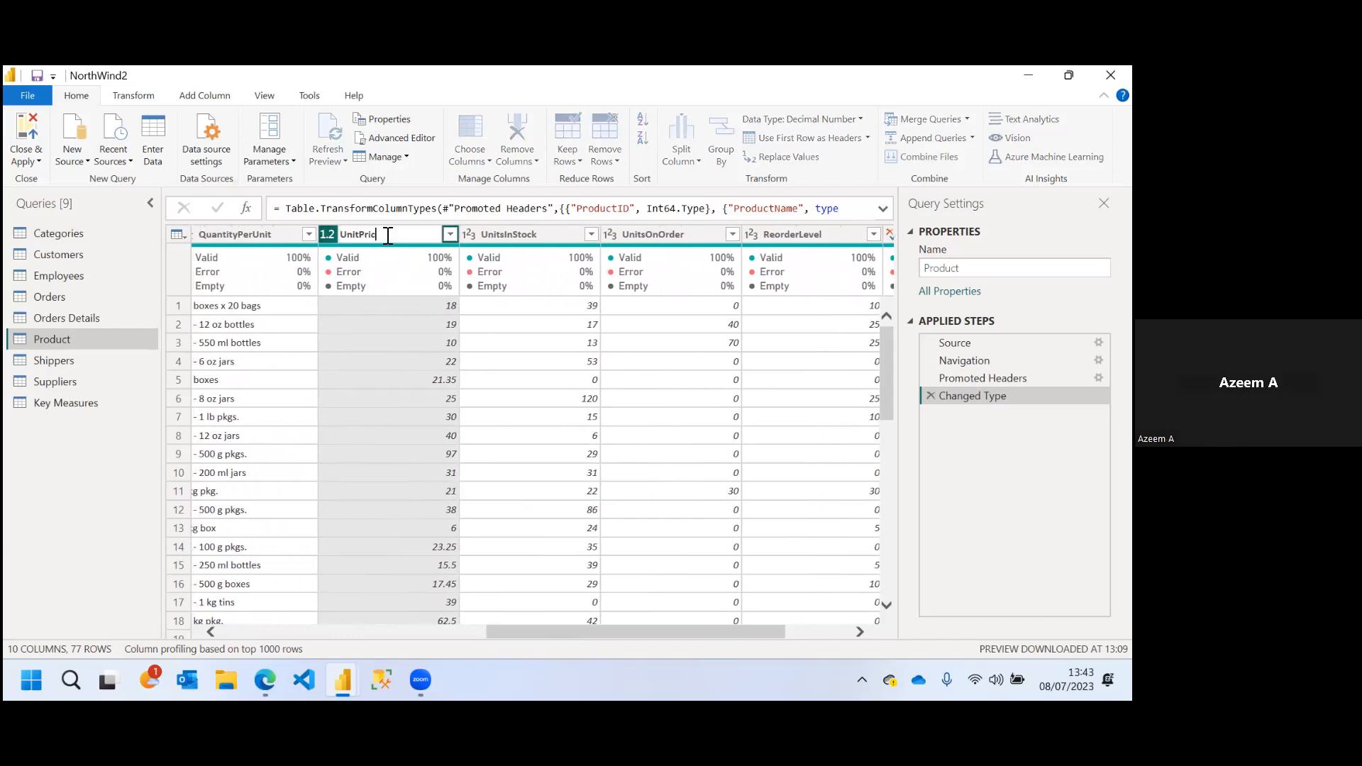
pyautogui.write('Cost')
pyautogui.press('Return')
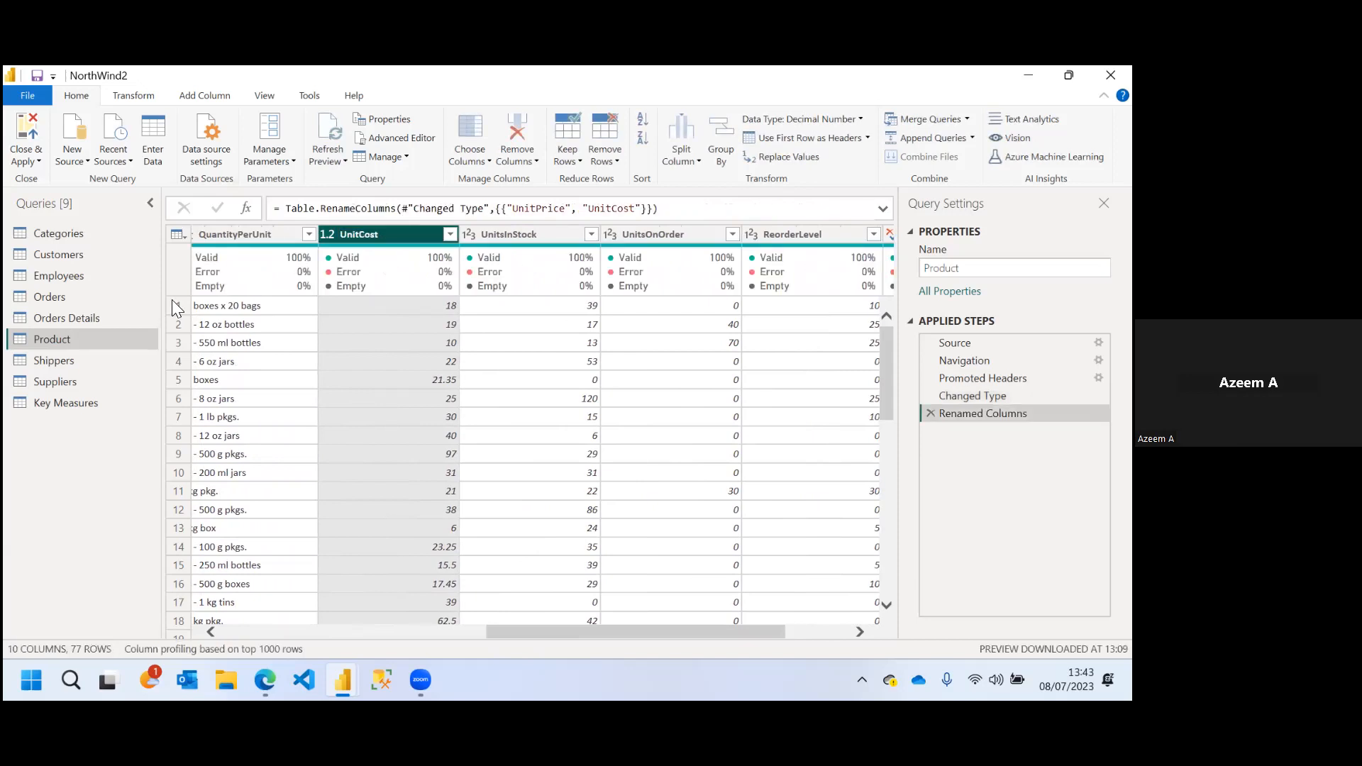
pyautogui.click(58, 299)
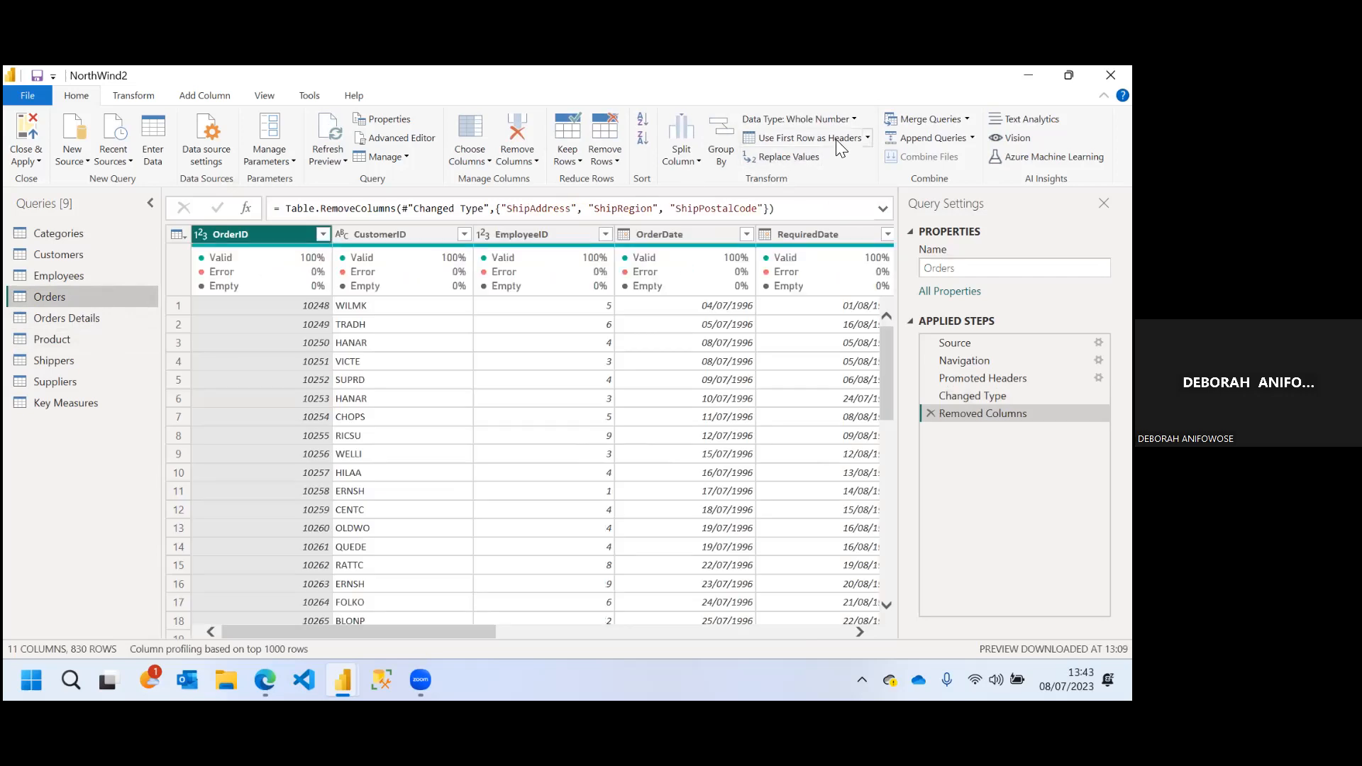
pyautogui.click(136, 97)
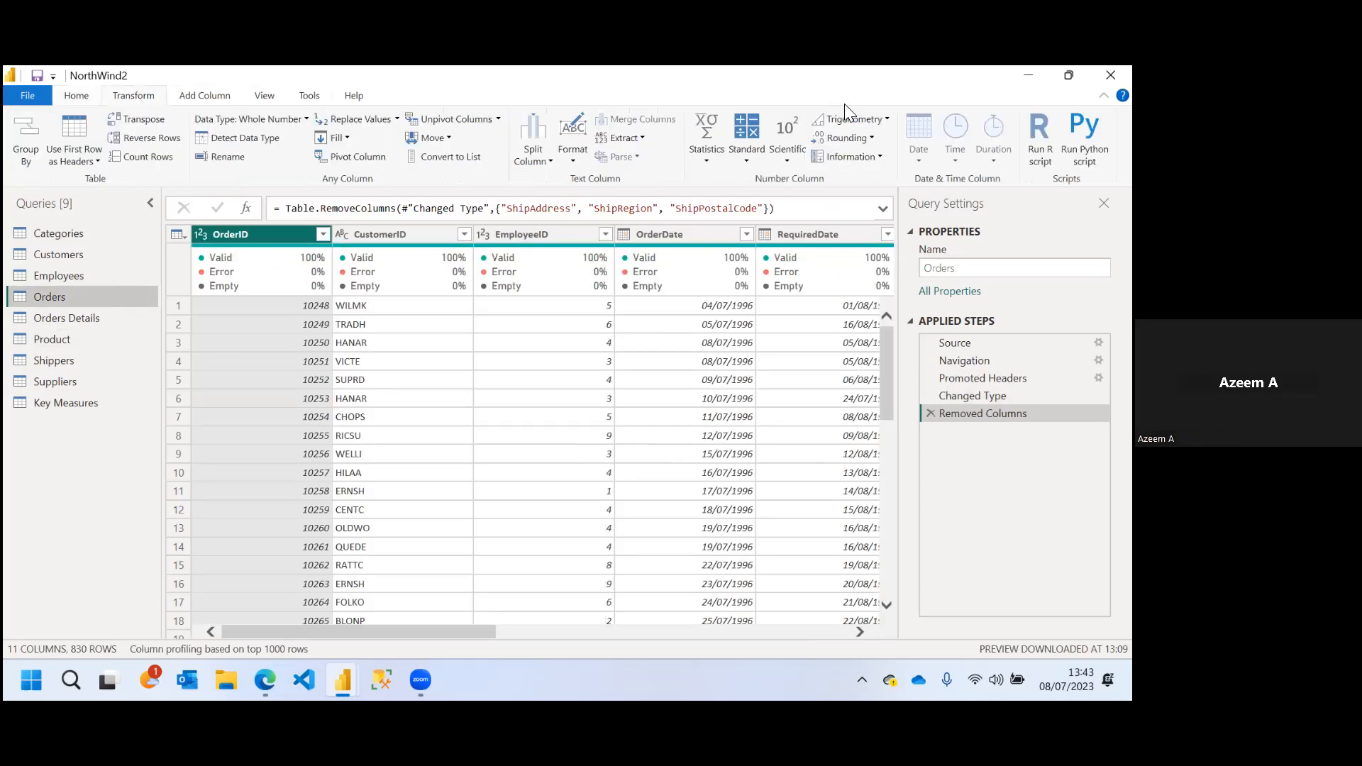
pyautogui.click(83, 98)
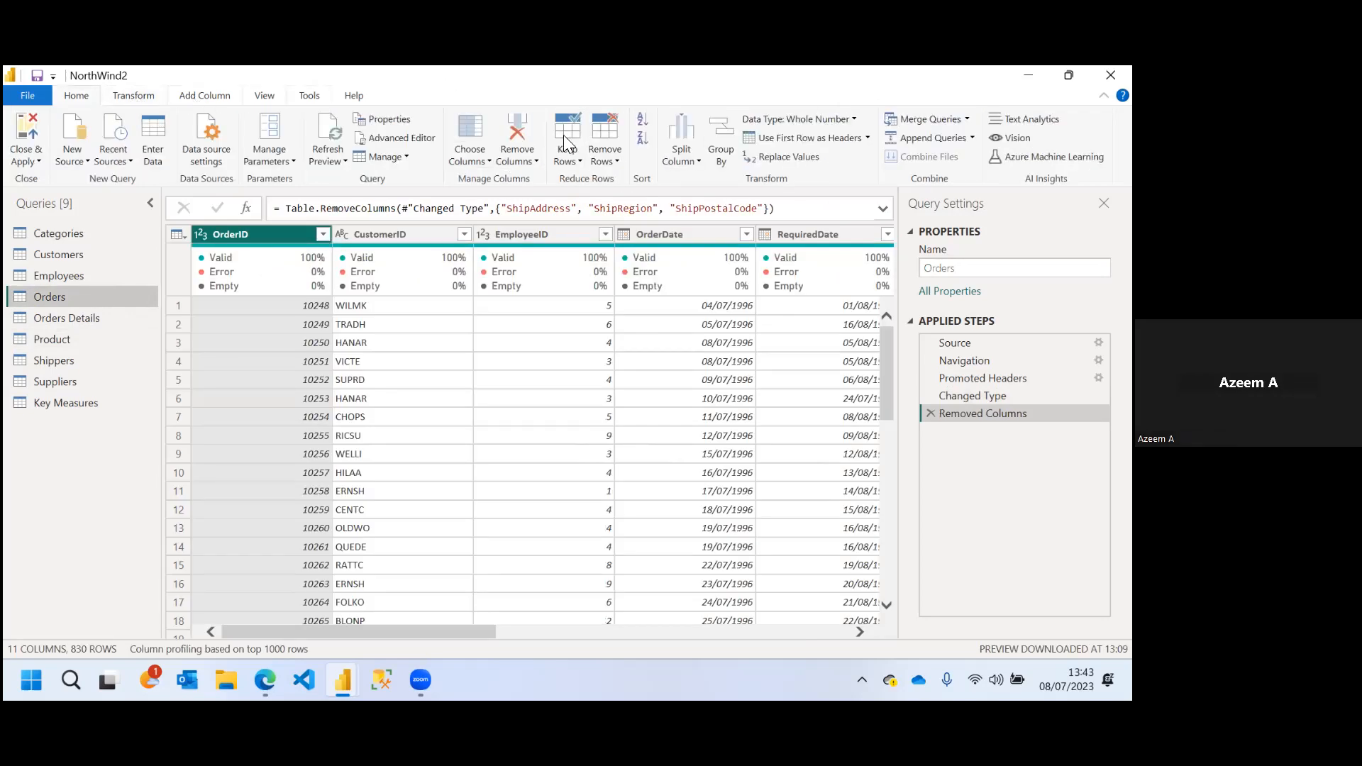
pyautogui.click(928, 120)
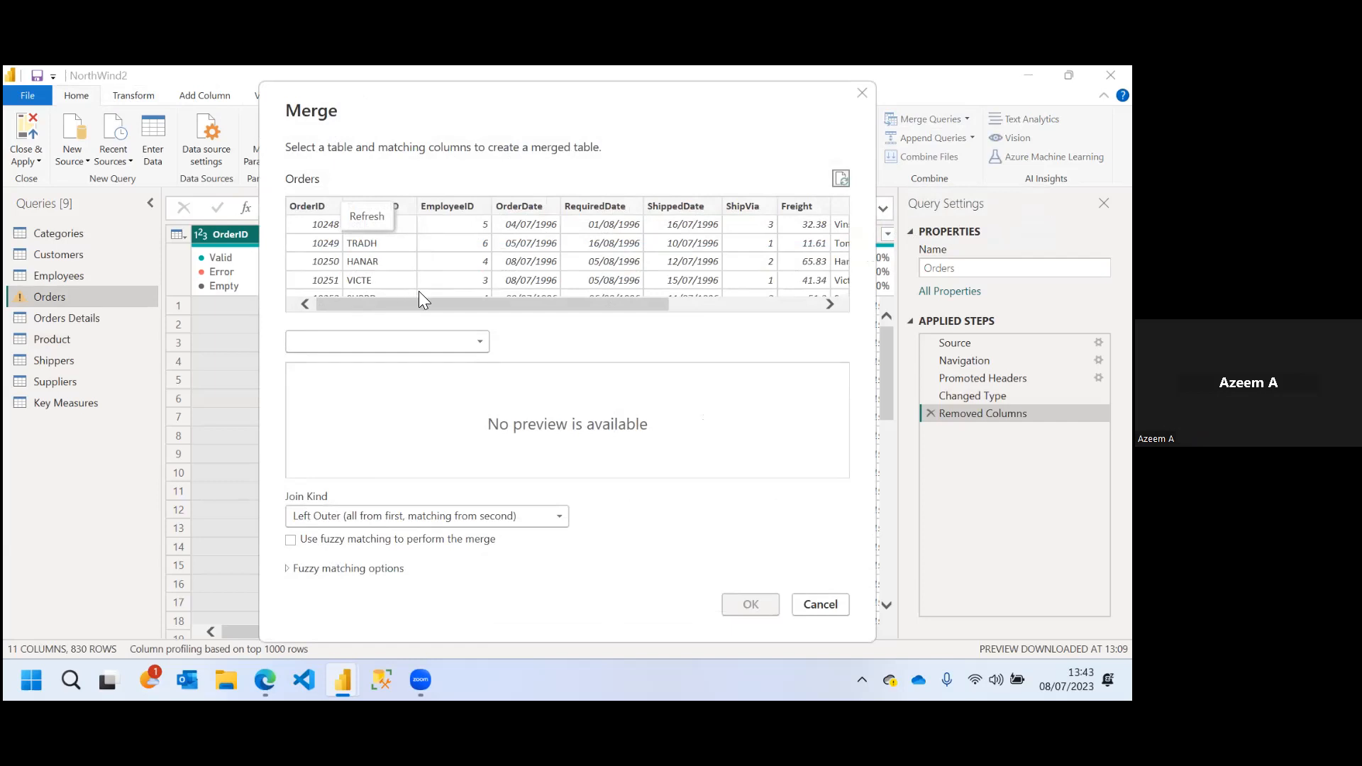
pyautogui.moveTo(448, 301); pyautogui.dragTo(359, 302)
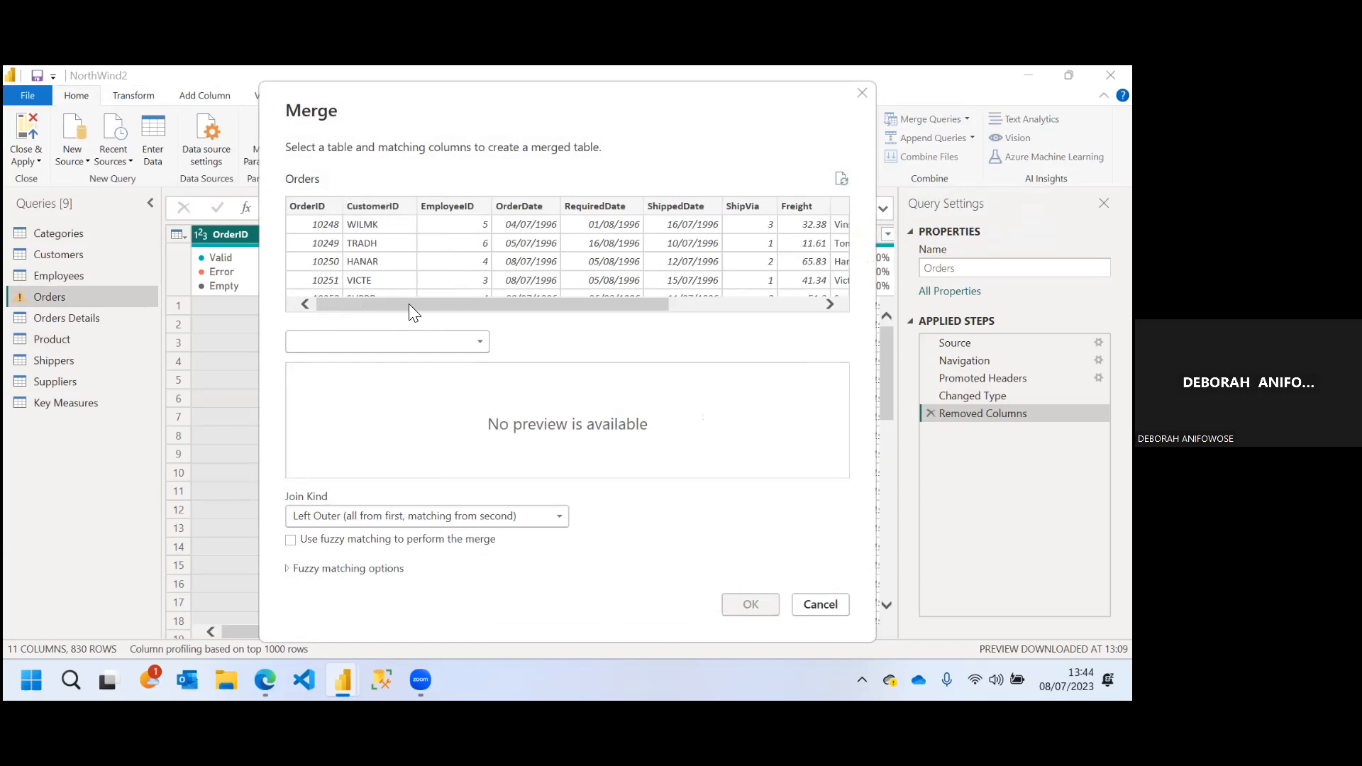
pyautogui.moveTo(430, 305); pyautogui.dragTo(361, 297)
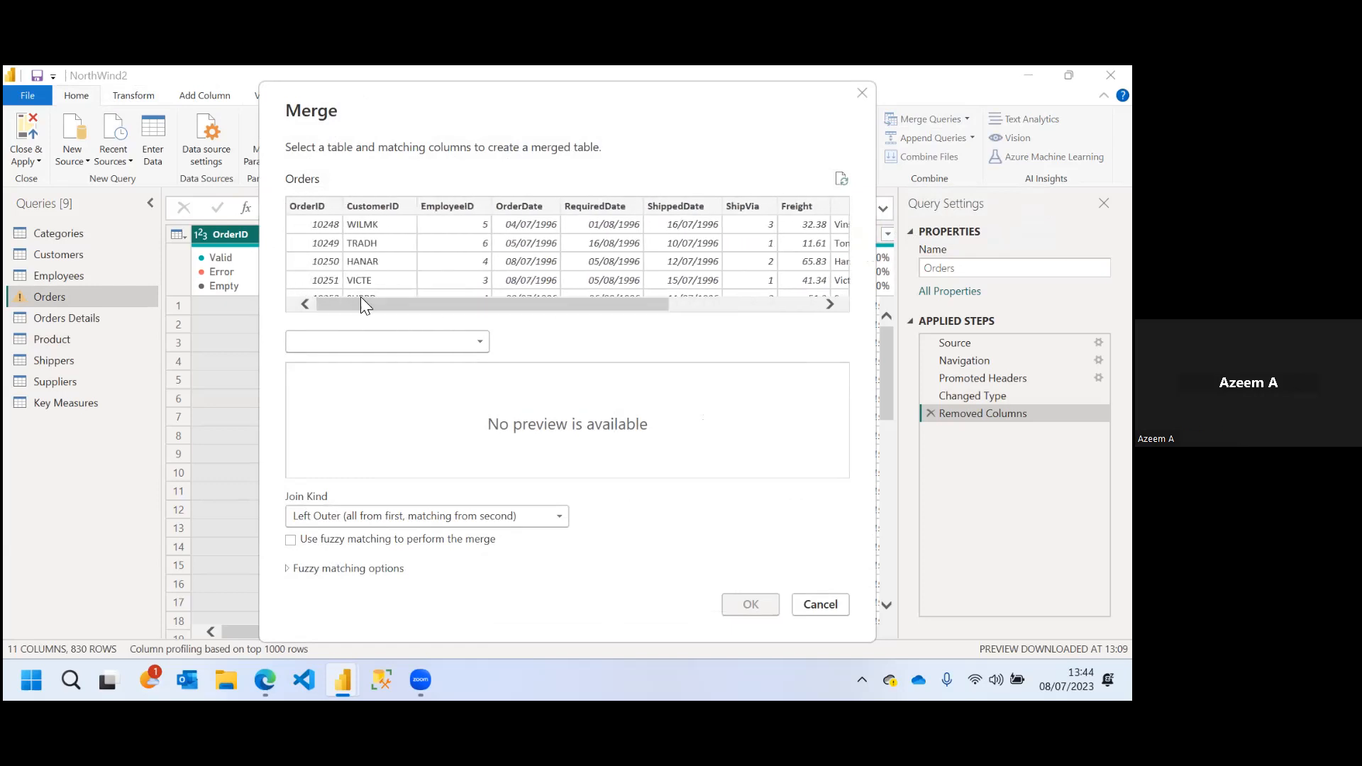
pyautogui.click(864, 94)
# Set up a Left Outer merge of the Orders Details query with the Product query, matching both on ProductID
pyautogui.click(66, 320)
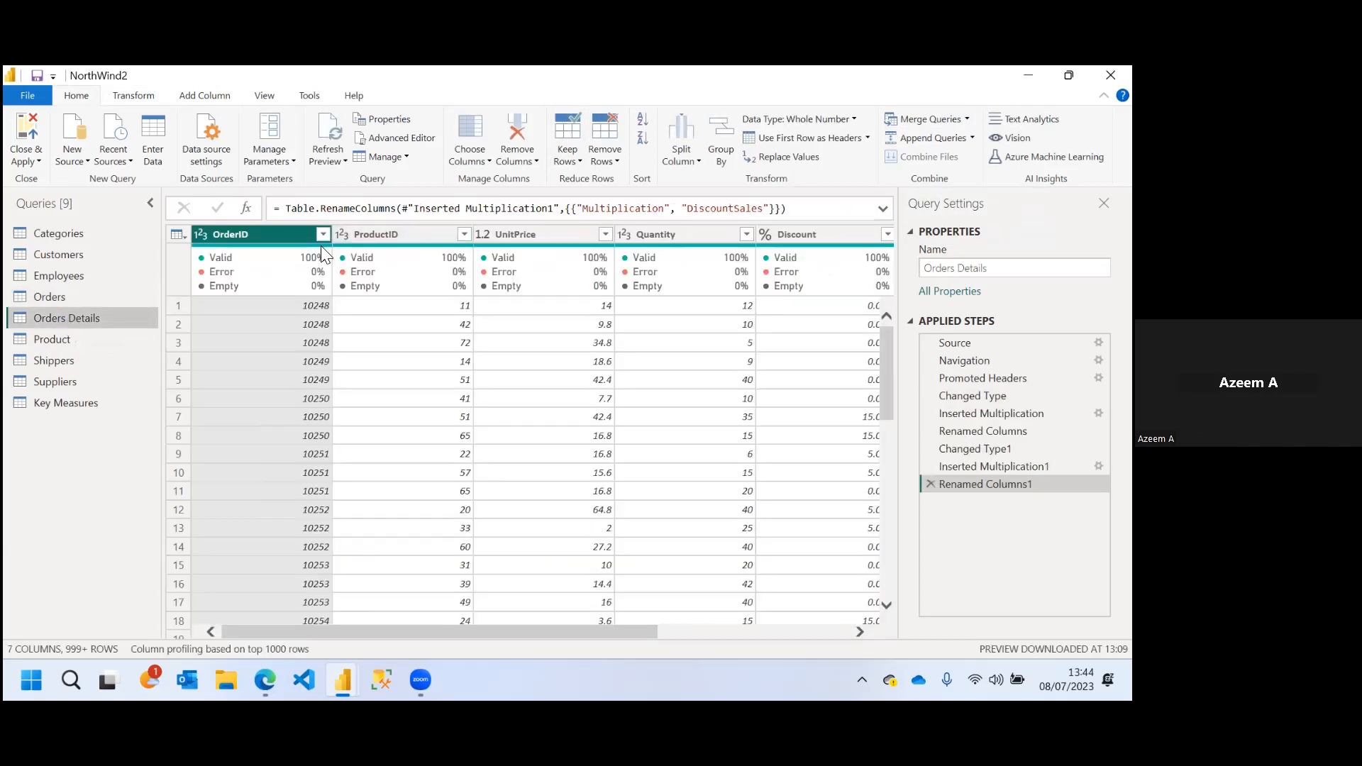
pyautogui.moveTo(298, 262)
pyautogui.click(928, 119)
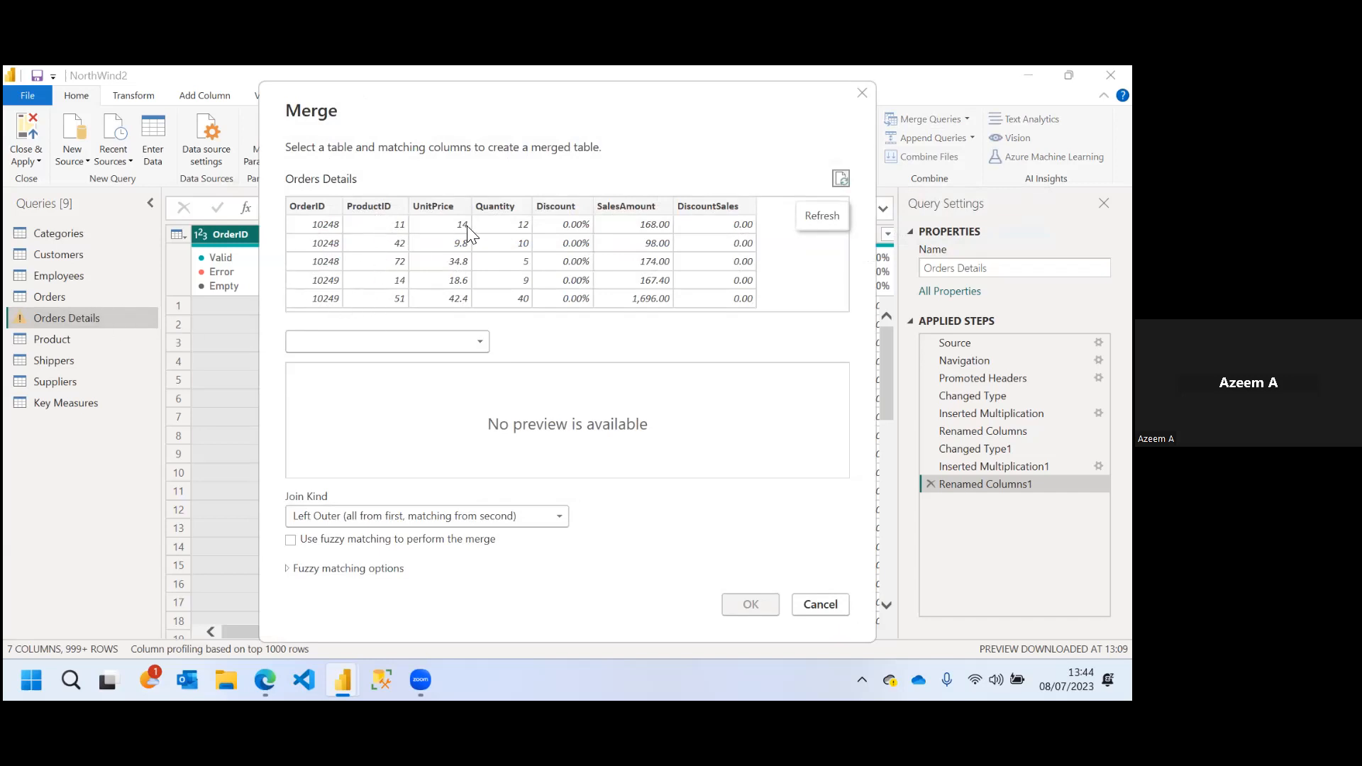
pyautogui.click(369, 207)
pyautogui.click(474, 341)
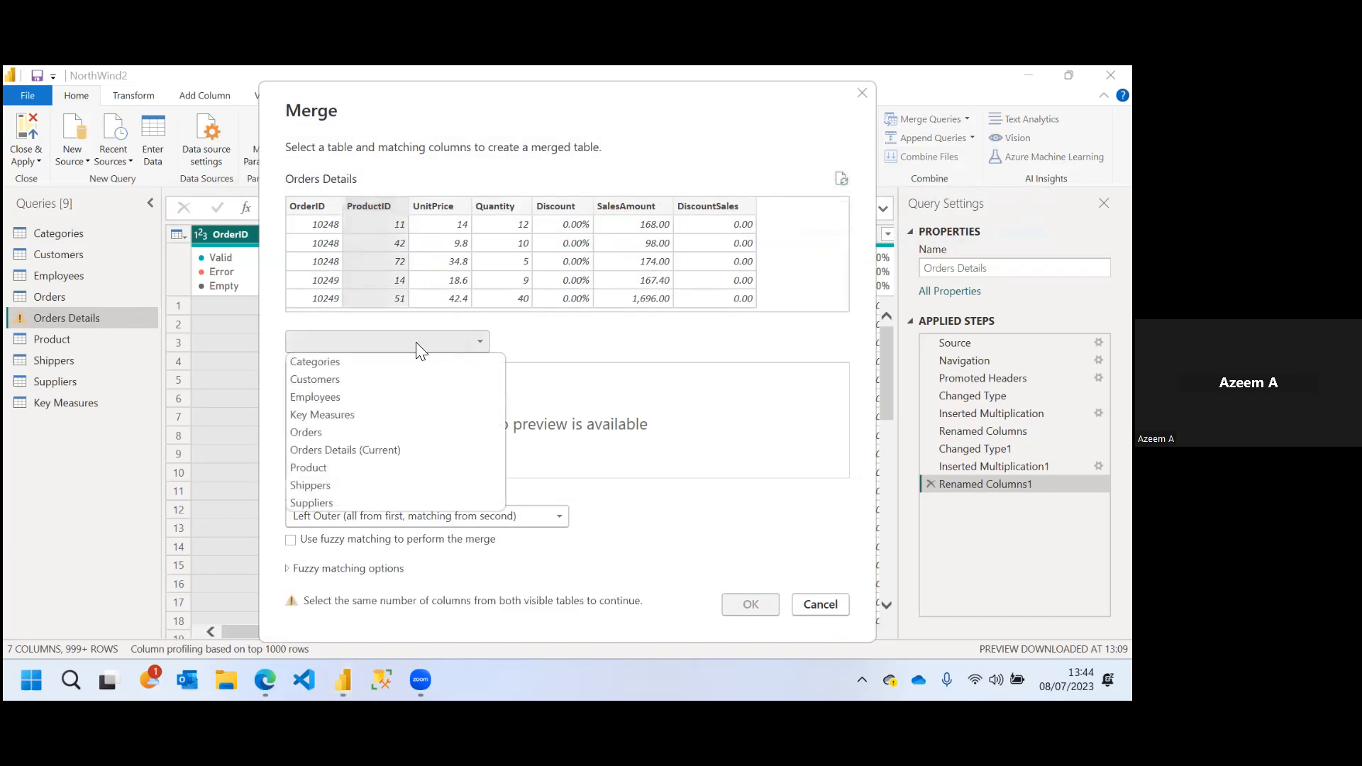
pyautogui.click(322, 467)
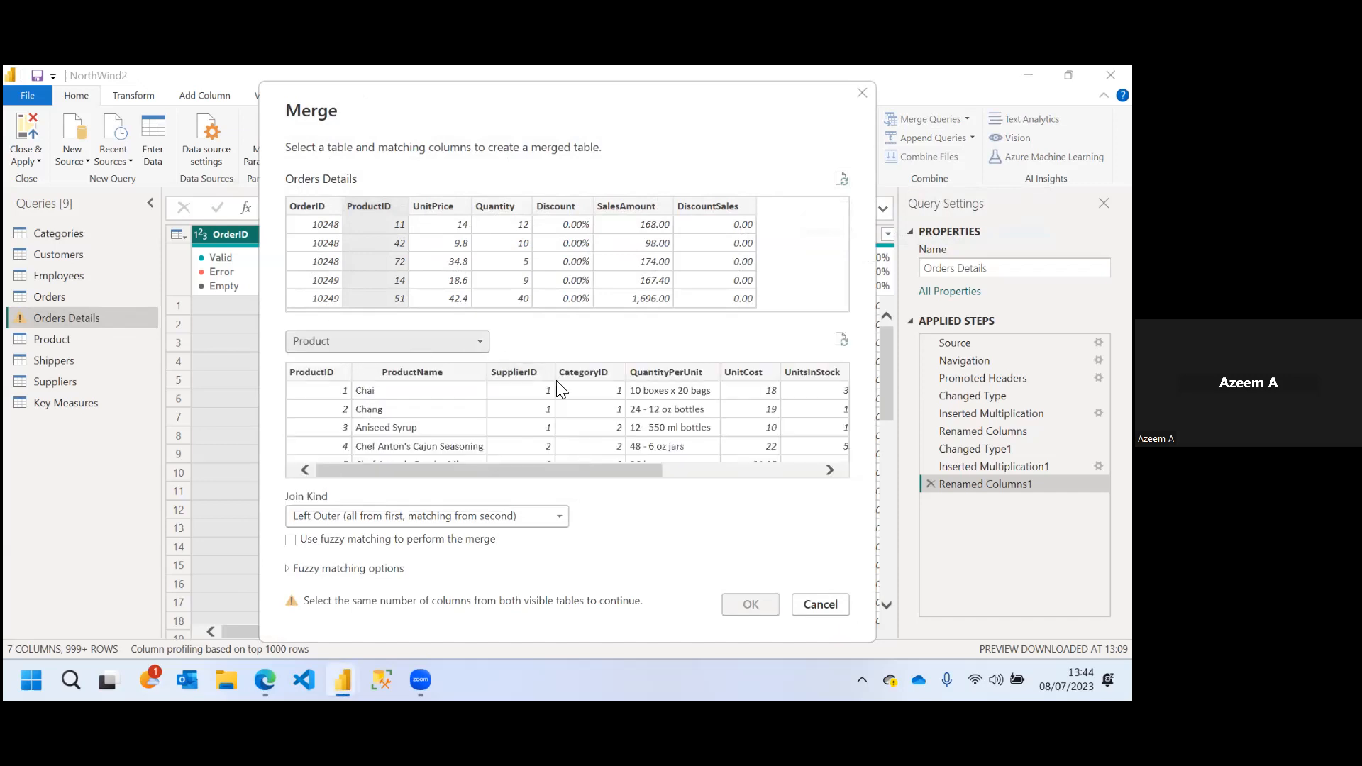
pyautogui.click(319, 376)
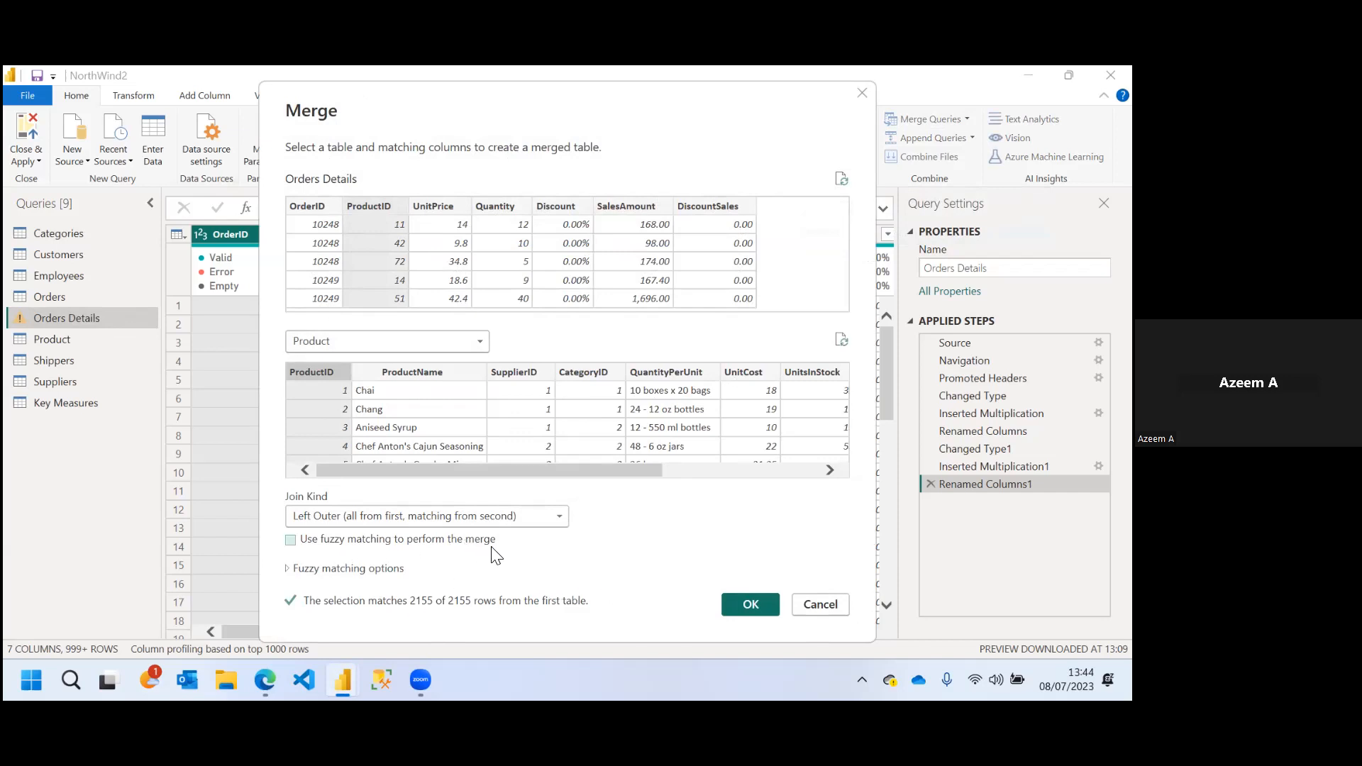
# Complete the Left Outer merge of Orders Details with Product on ProductID and expand only UnitCost, without the original column name prefix
pyautogui.click(750, 602)
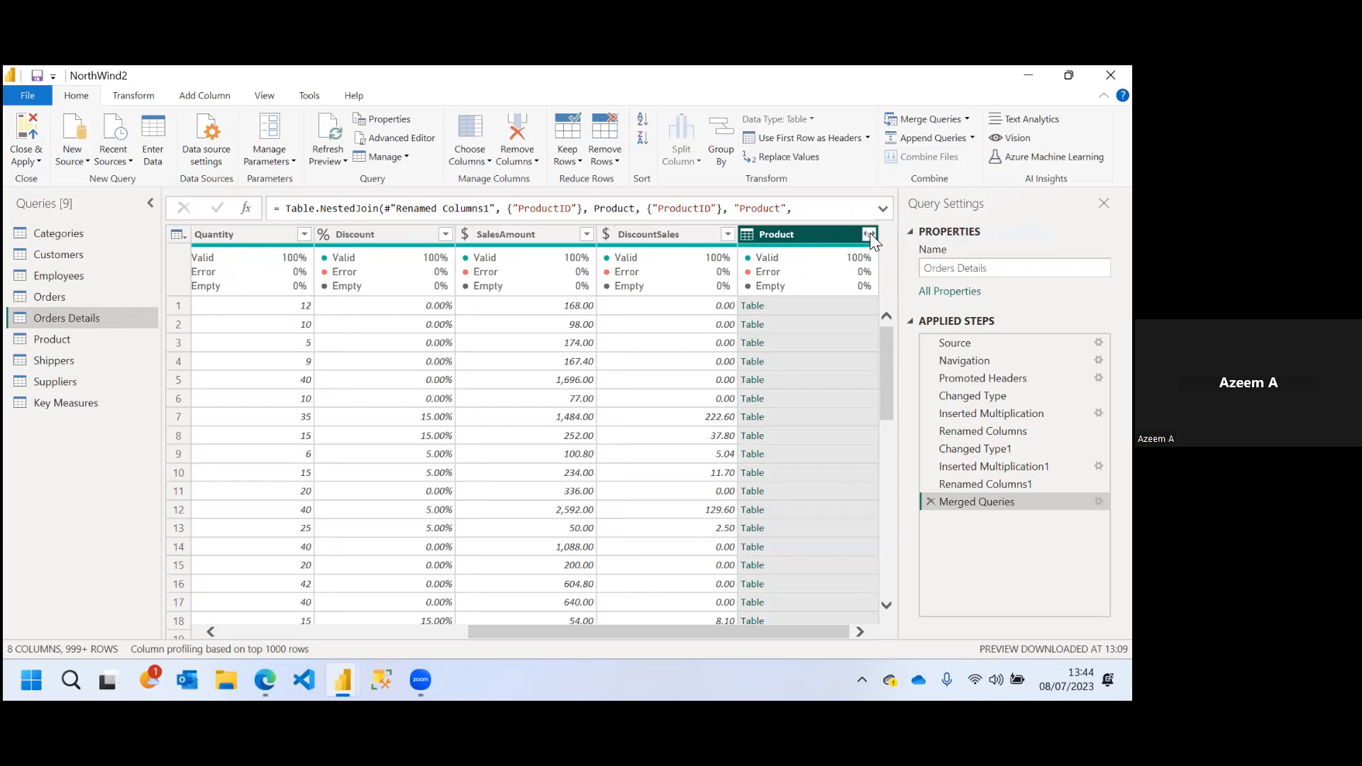
pyautogui.click(869, 234)
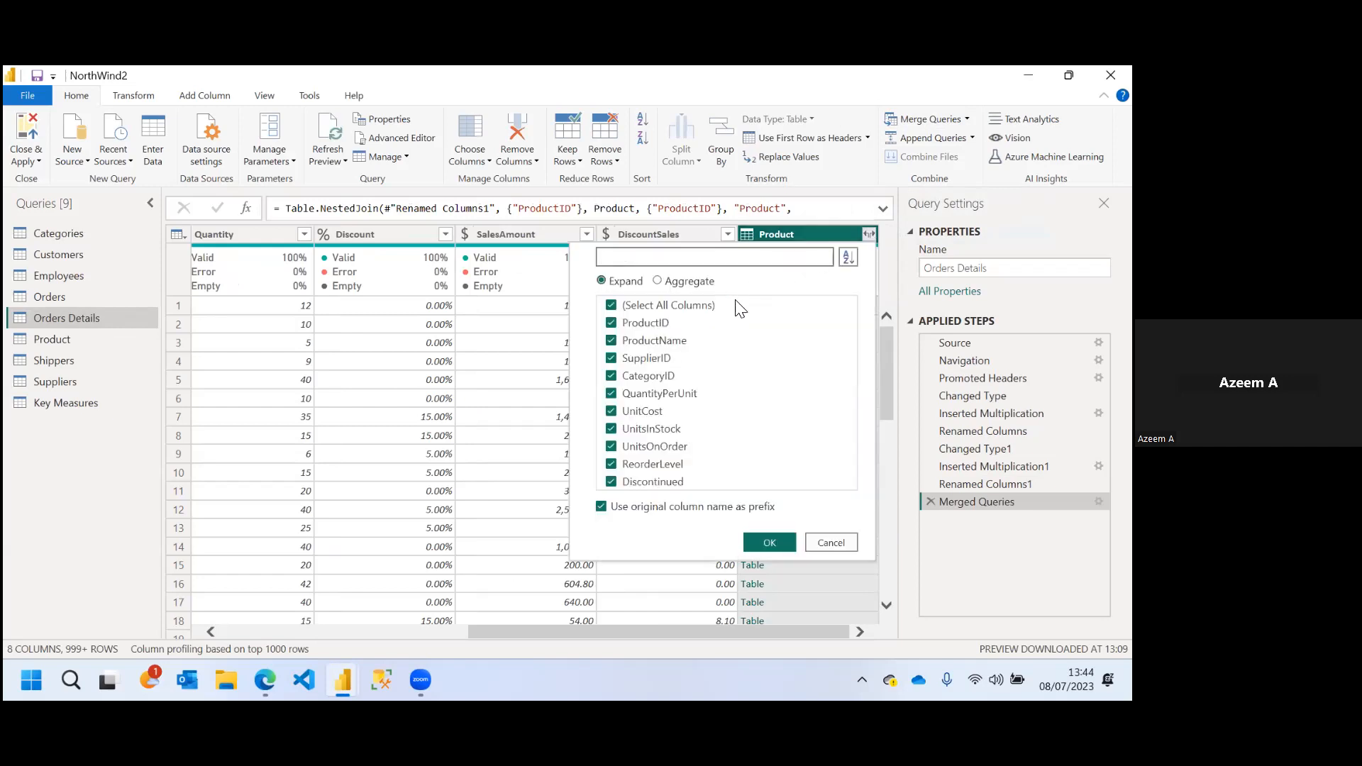
pyautogui.click(602, 281)
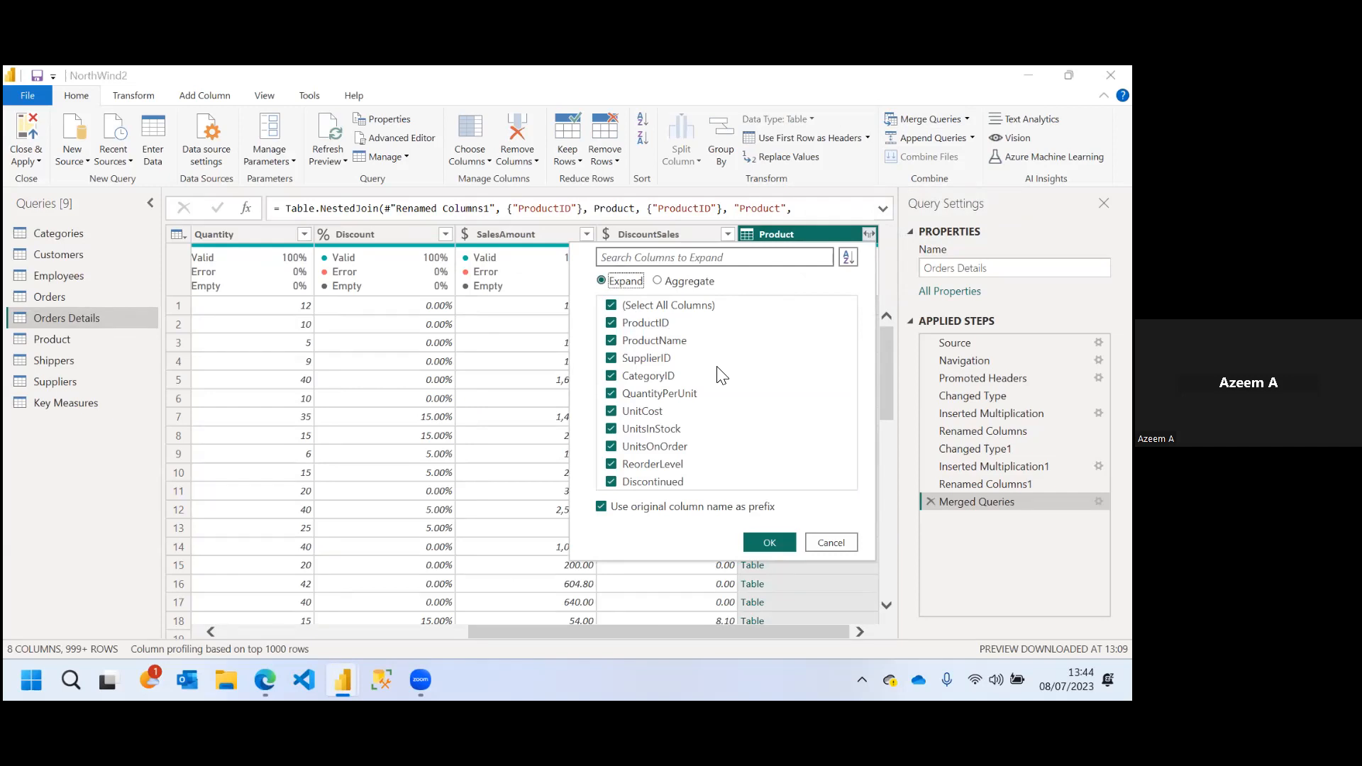
pyautogui.click(611, 309)
pyautogui.click(610, 305)
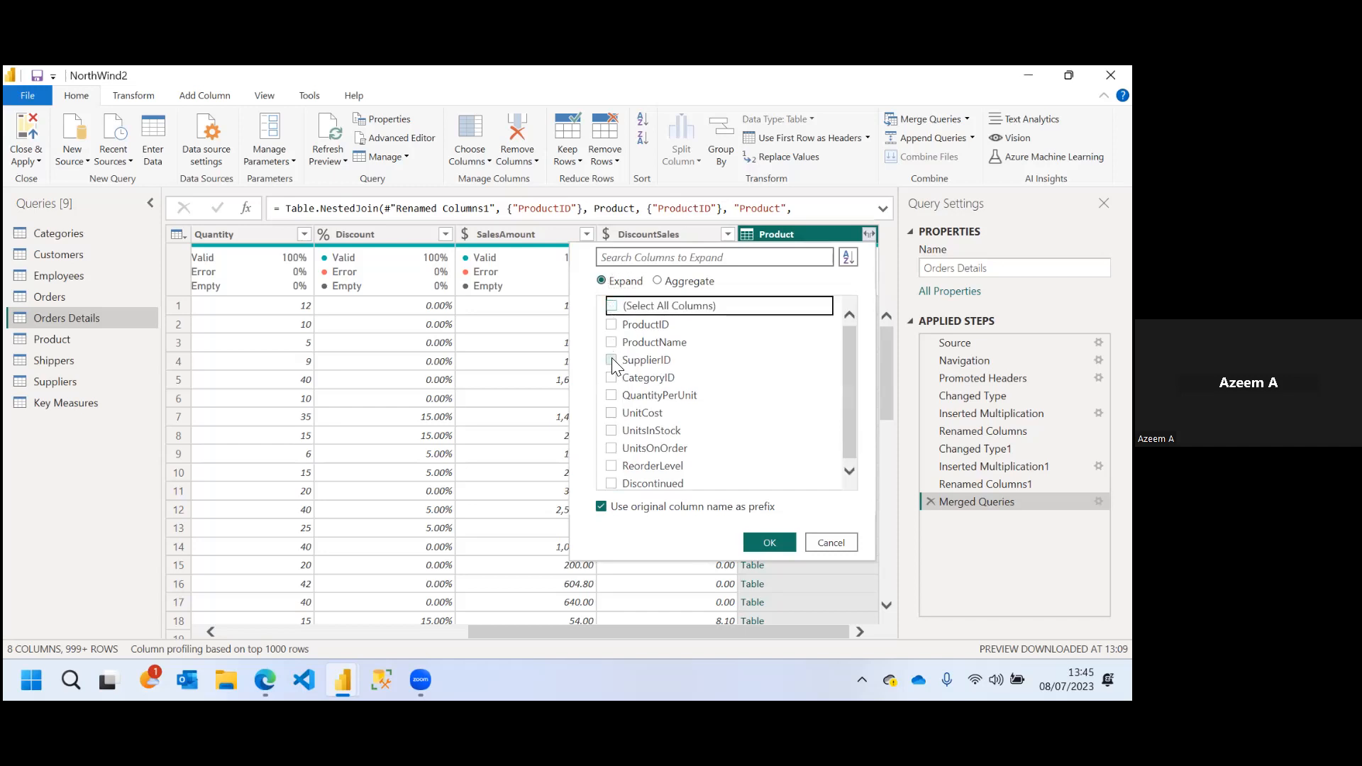
pyautogui.click(612, 412)
pyautogui.click(602, 507)
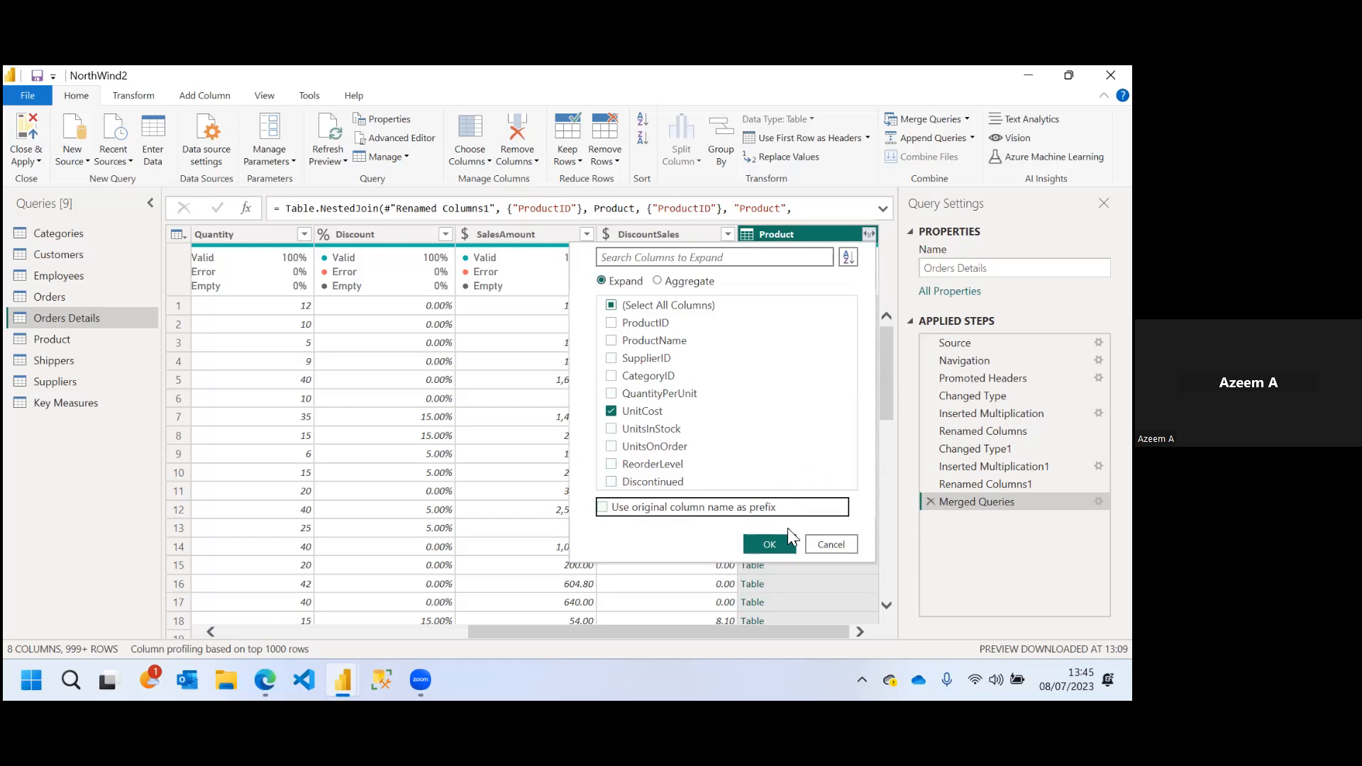
pyautogui.click(770, 544)
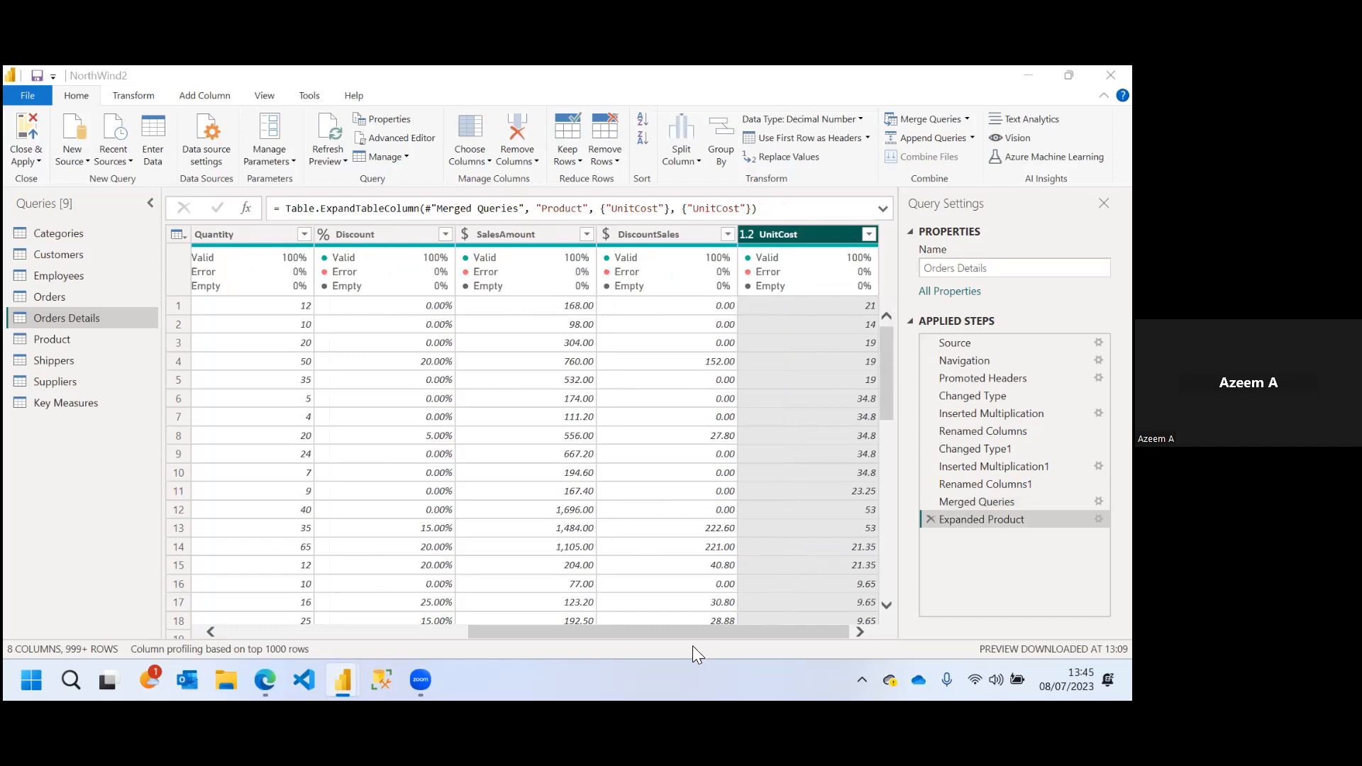
# Add a column to Orders Details that multiplies Quantity by UnitCost
pyautogui.moveTo(680, 631); pyautogui.dragTo(691, 630)
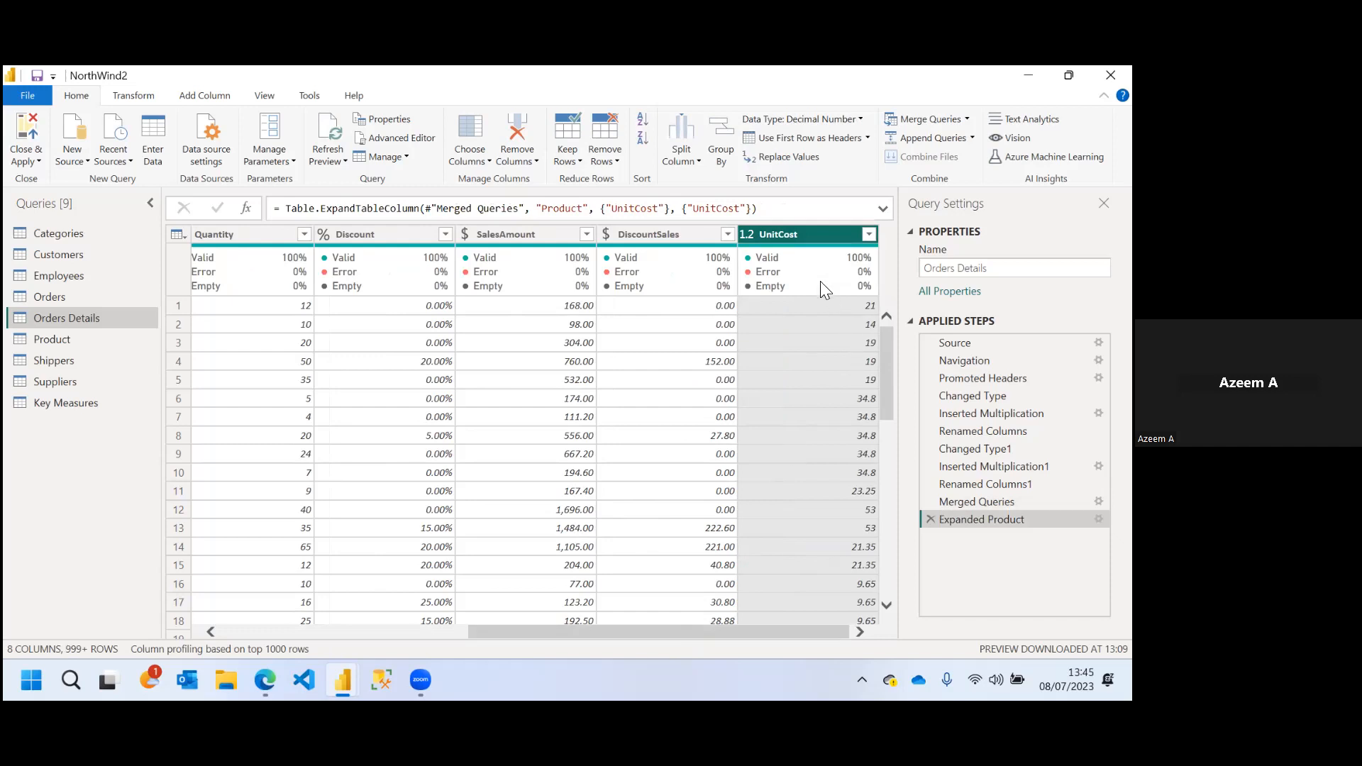
pyautogui.moveTo(578, 634); pyautogui.dragTo(437, 630)
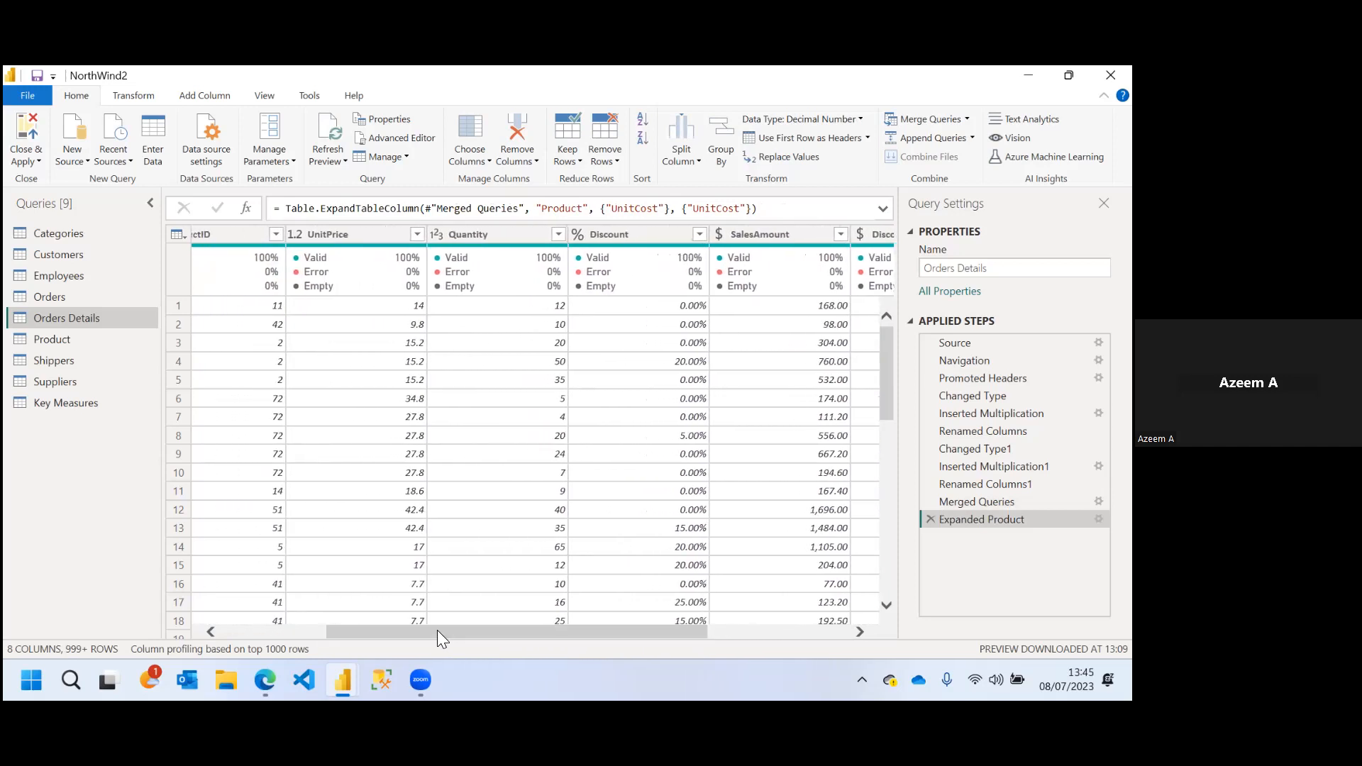
pyautogui.moveTo(541, 288)
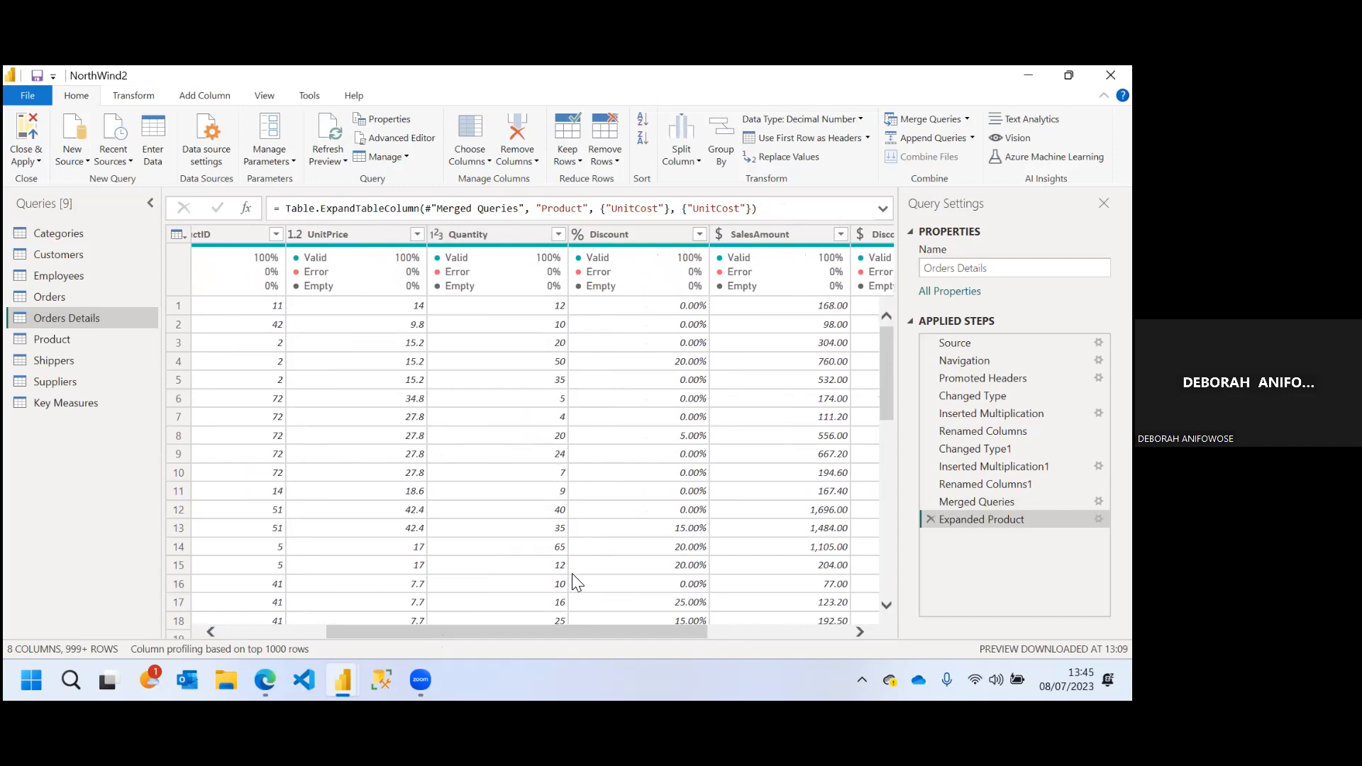
pyautogui.moveTo(555, 630); pyautogui.dragTo(631, 633)
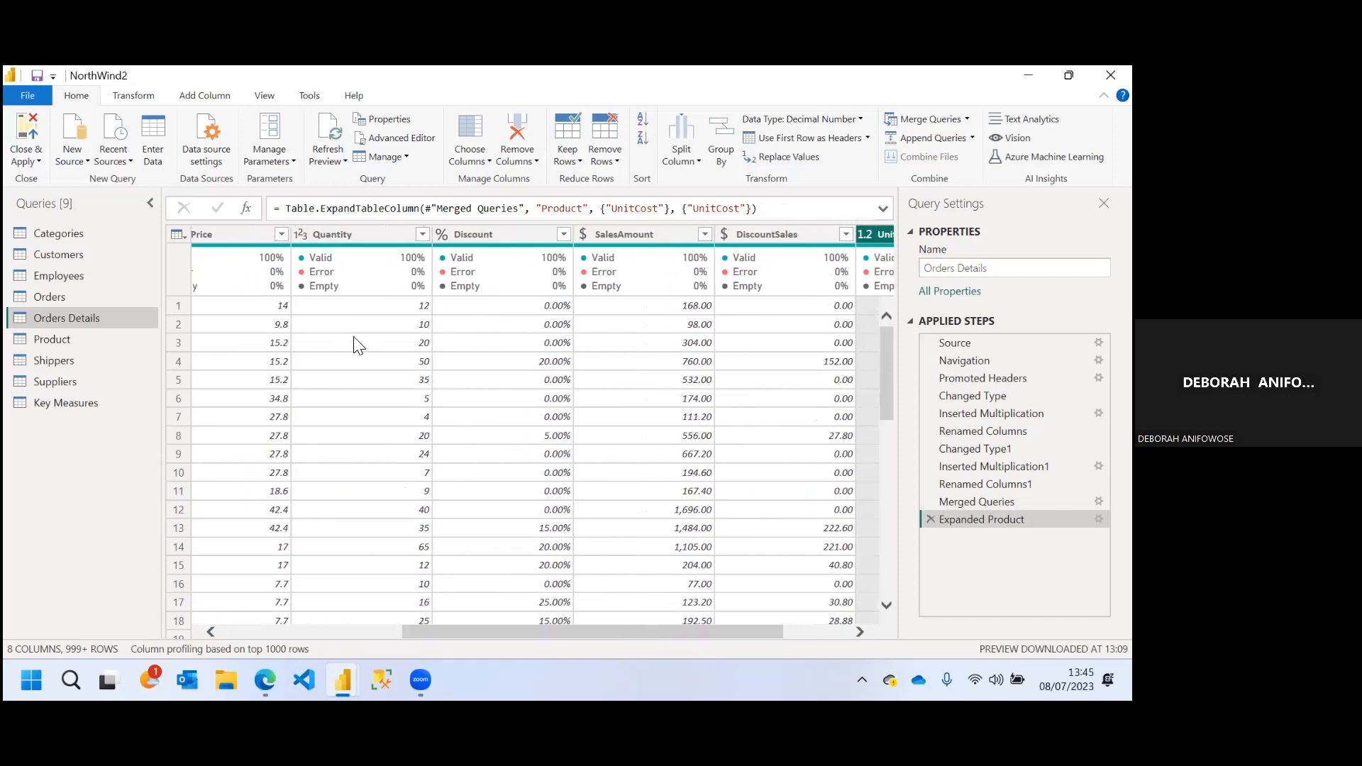
pyautogui.click(351, 236)
pyautogui.moveTo(491, 628); pyautogui.dragTo(639, 629)
pyautogui.click(778, 236)
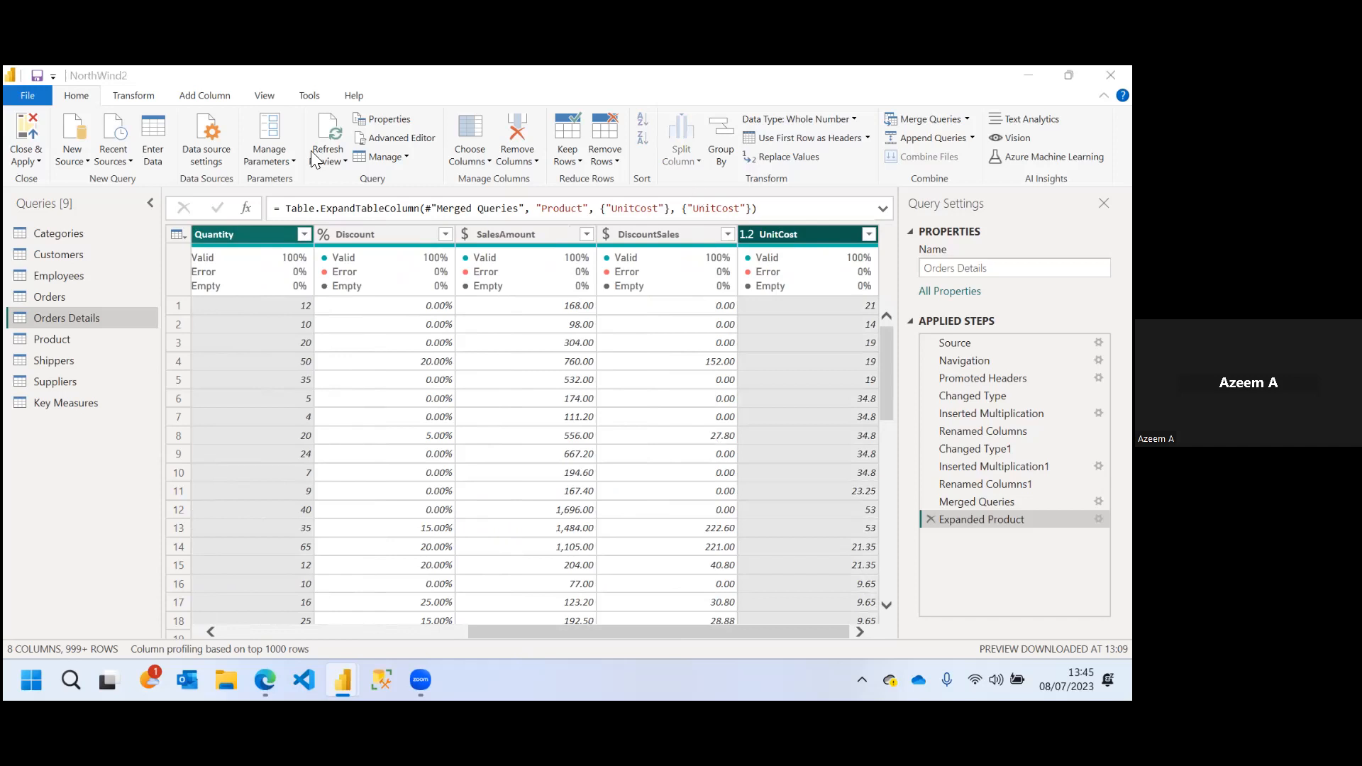
pyautogui.click(133, 95)
pyautogui.click(190, 96)
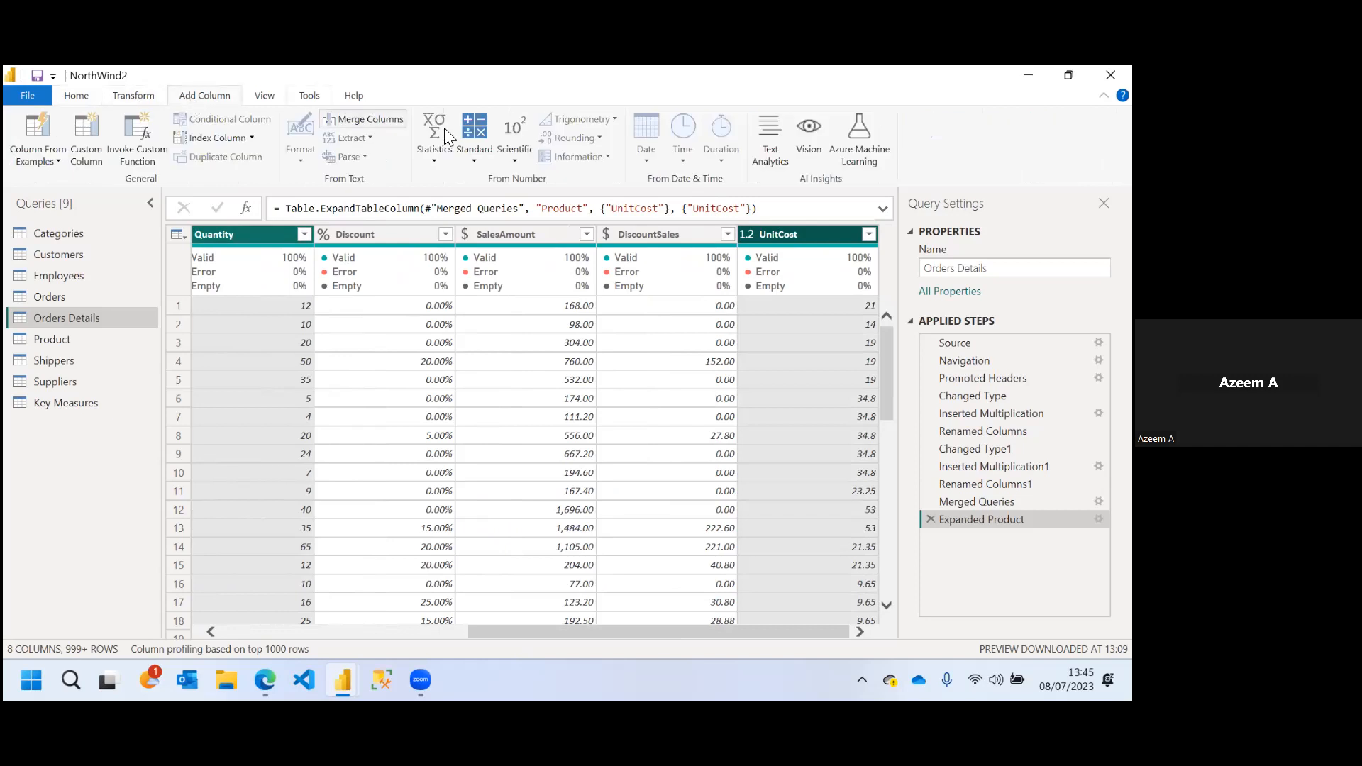
pyautogui.click(474, 159)
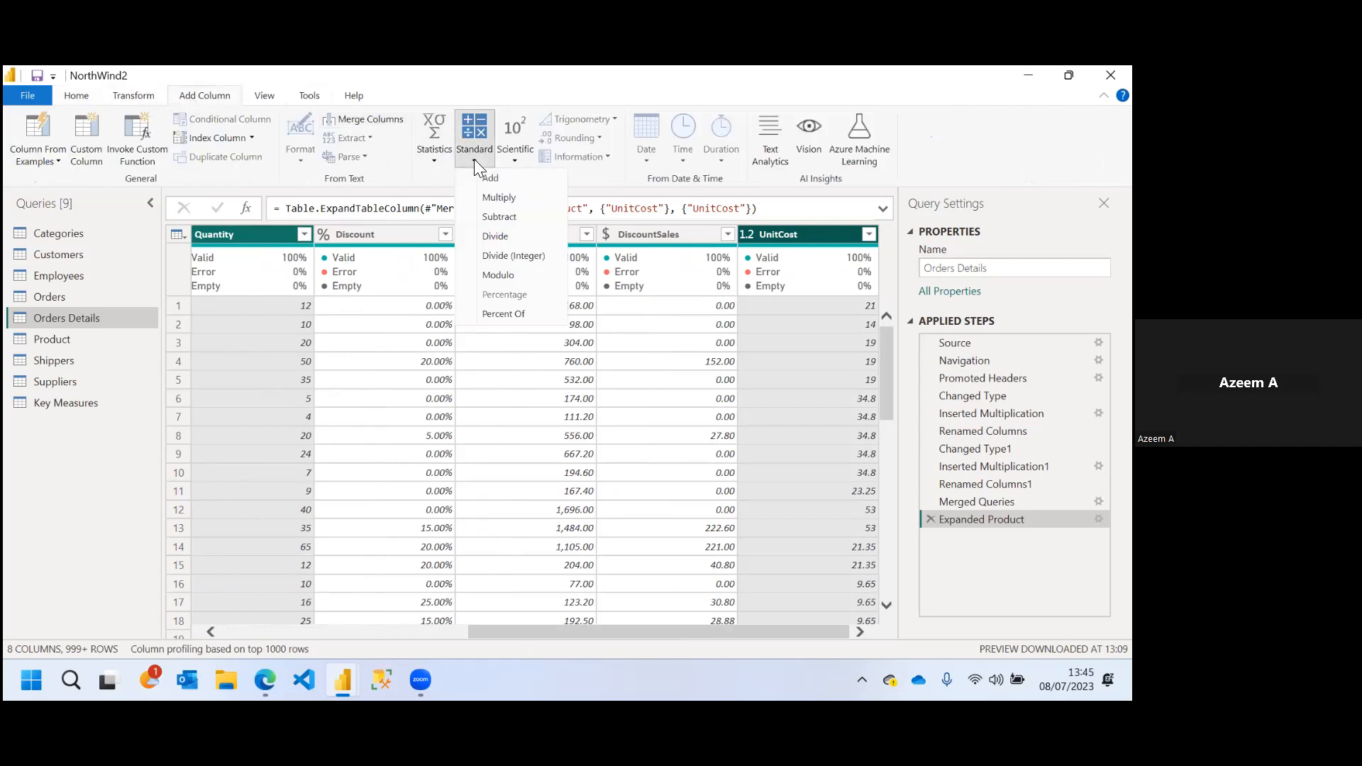
pyautogui.click(500, 197)
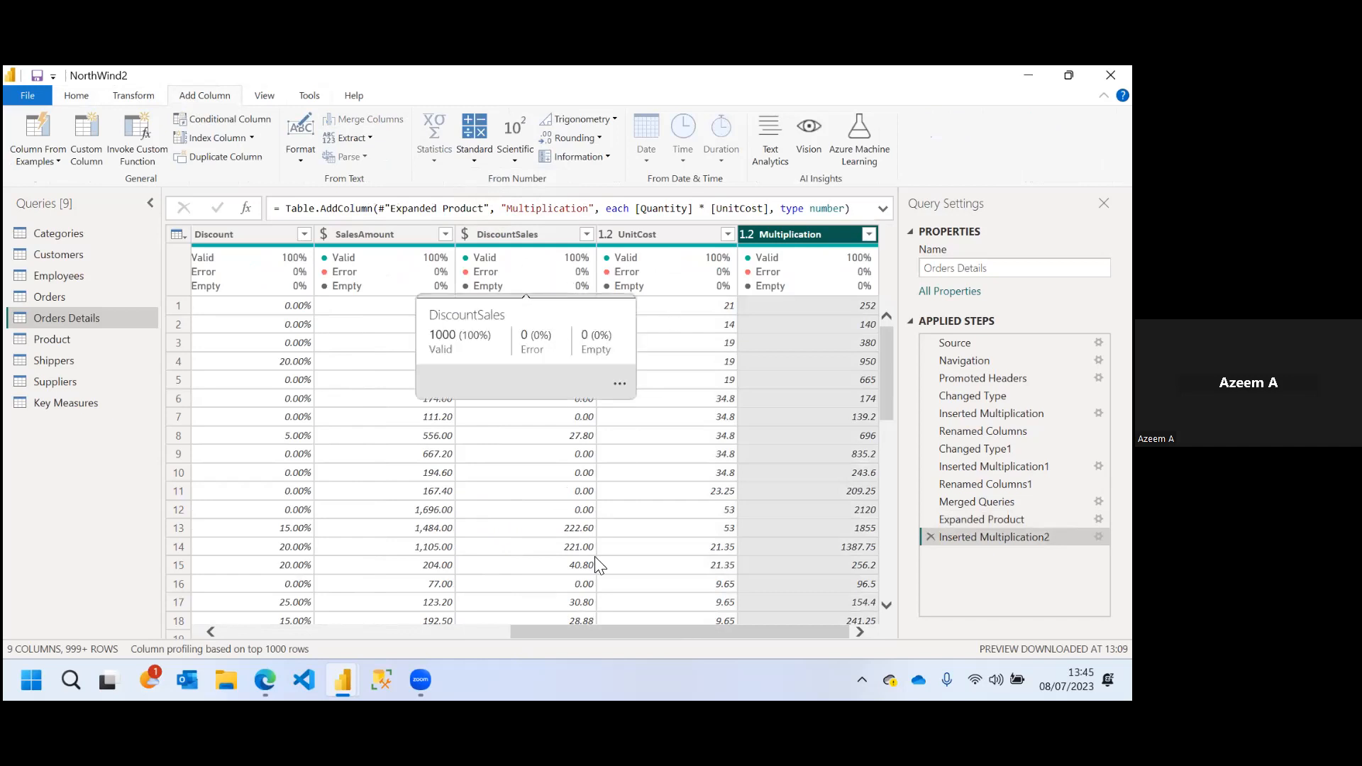
# Delete the Inserted Multiplication2, Expanded Product and Merged Queries steps from Orders Details
pyautogui.moveTo(596, 631); pyautogui.dragTo(596, 632)
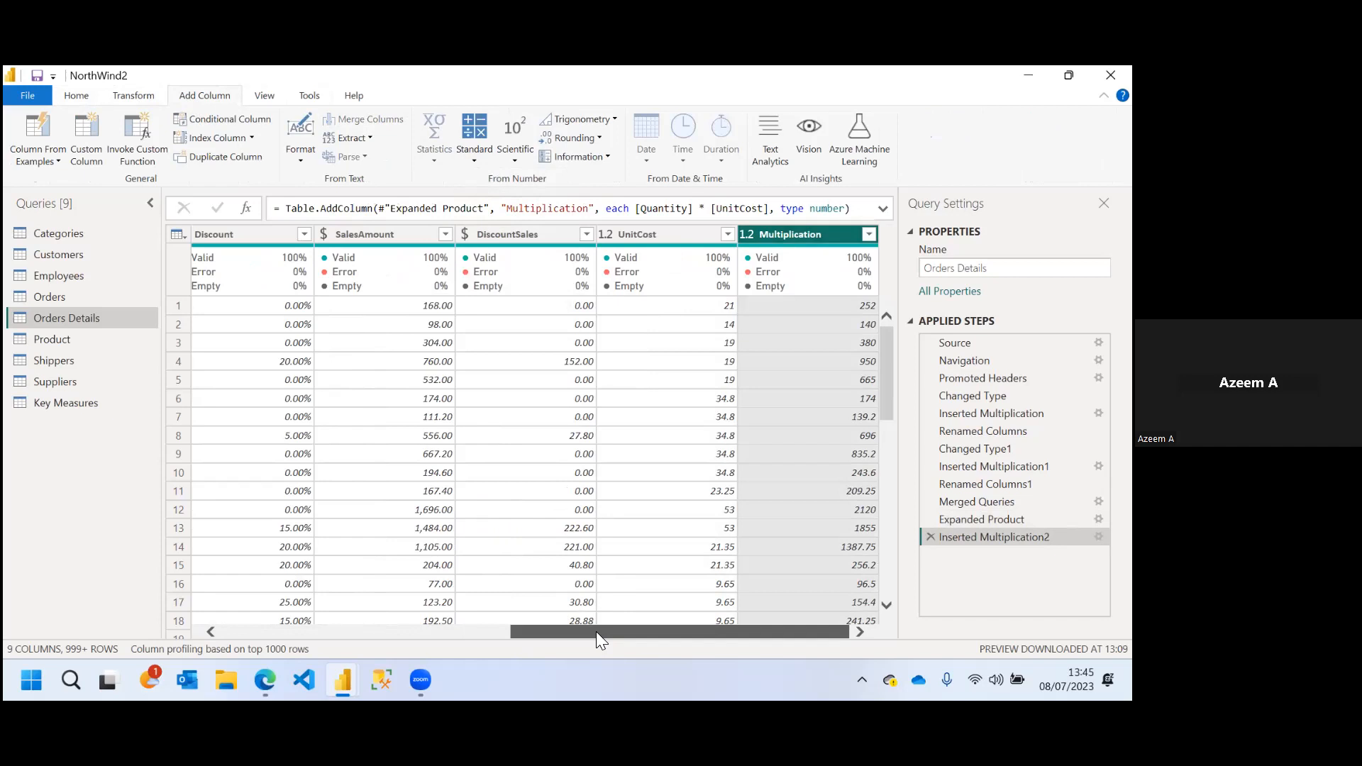
pyautogui.moveTo(596, 631); pyautogui.dragTo(596, 632)
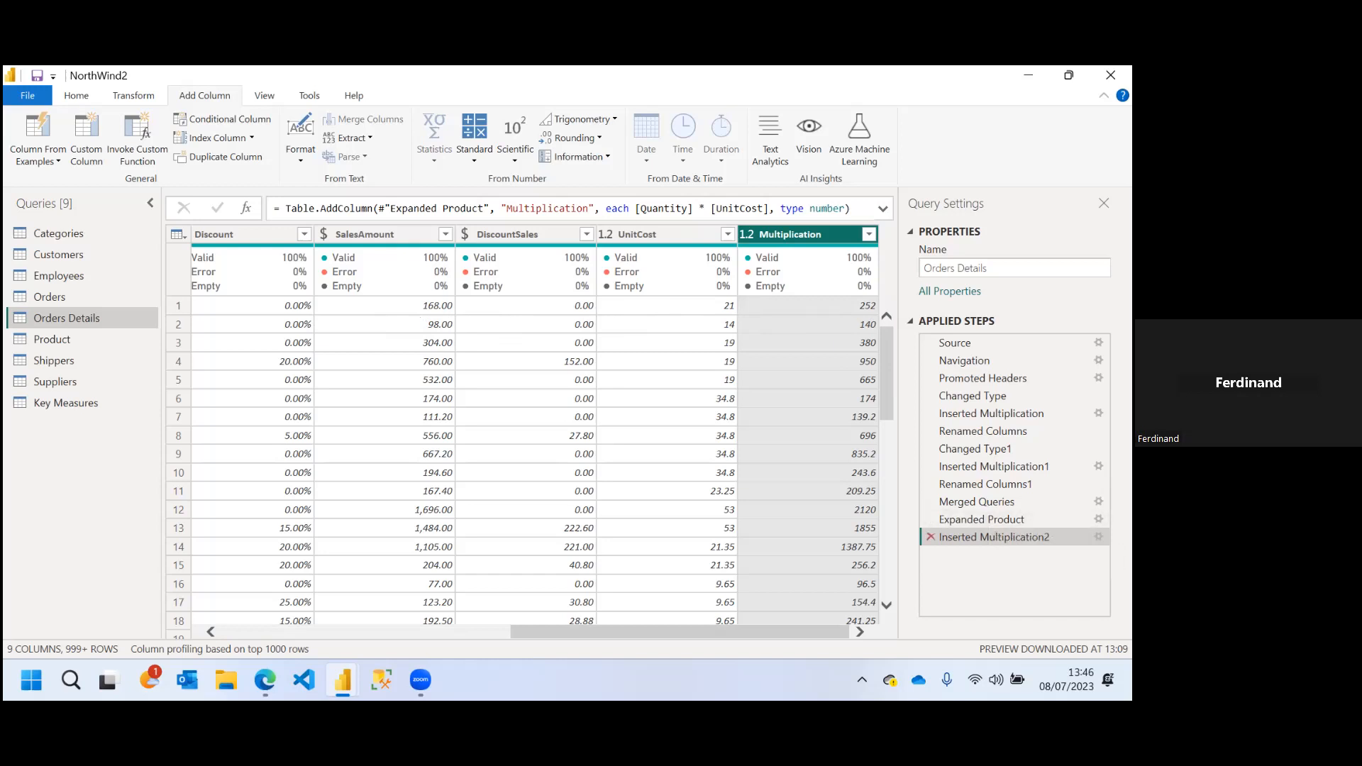
pyautogui.click(930, 537)
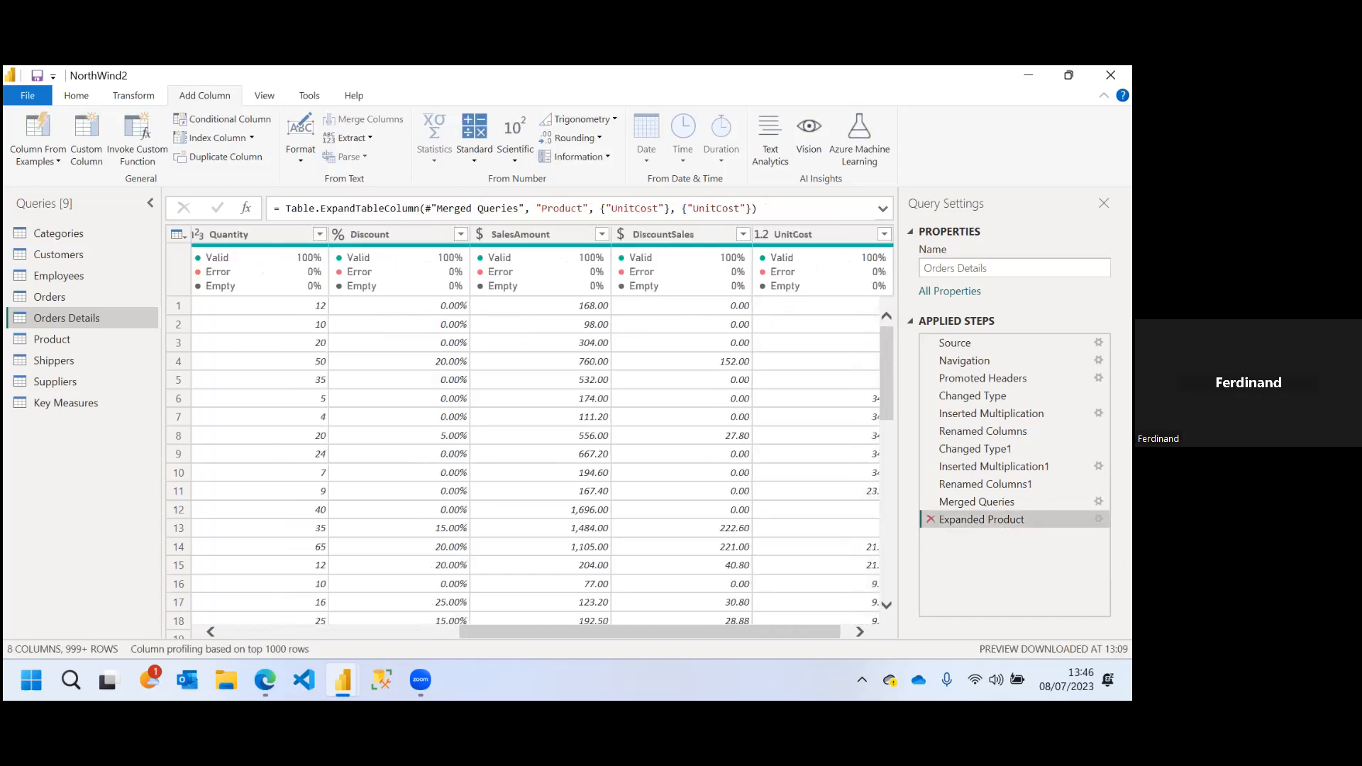
pyautogui.click(931, 520)
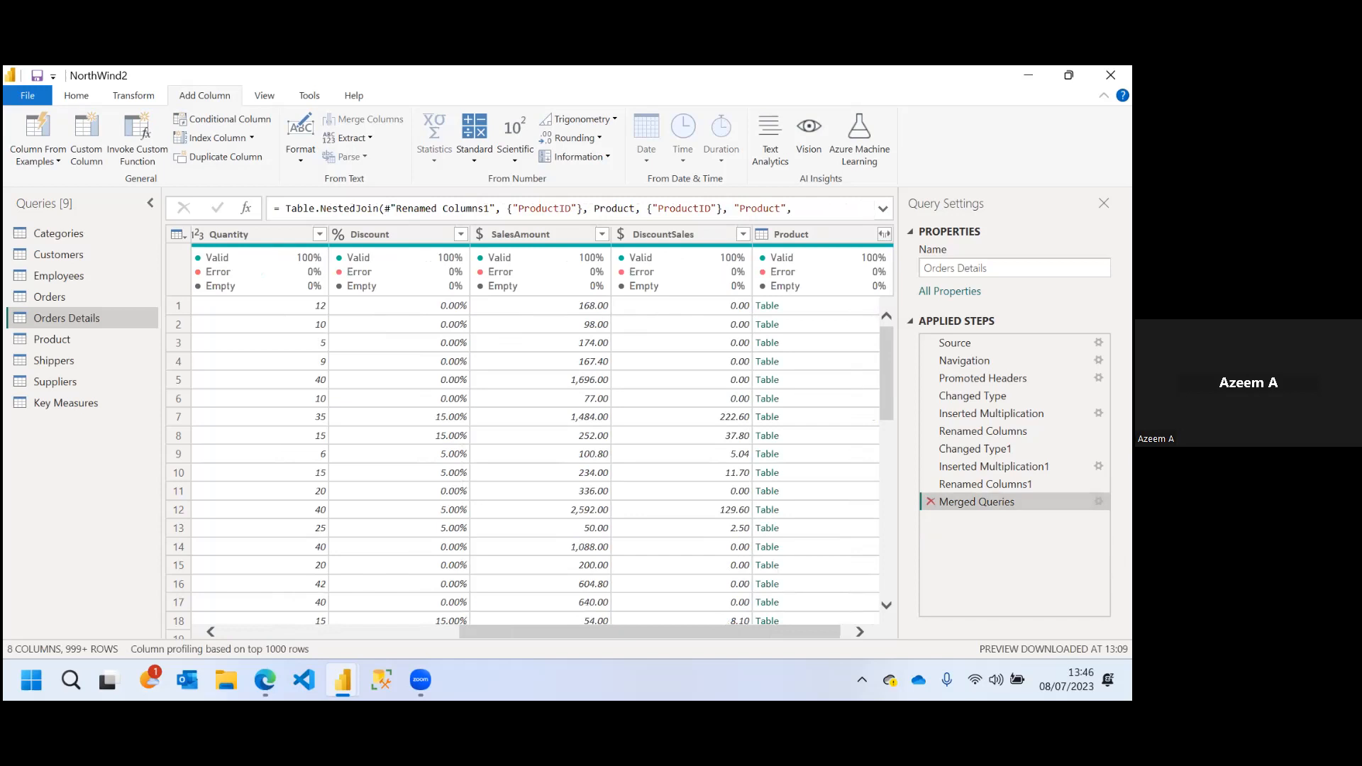
pyautogui.click(930, 502)
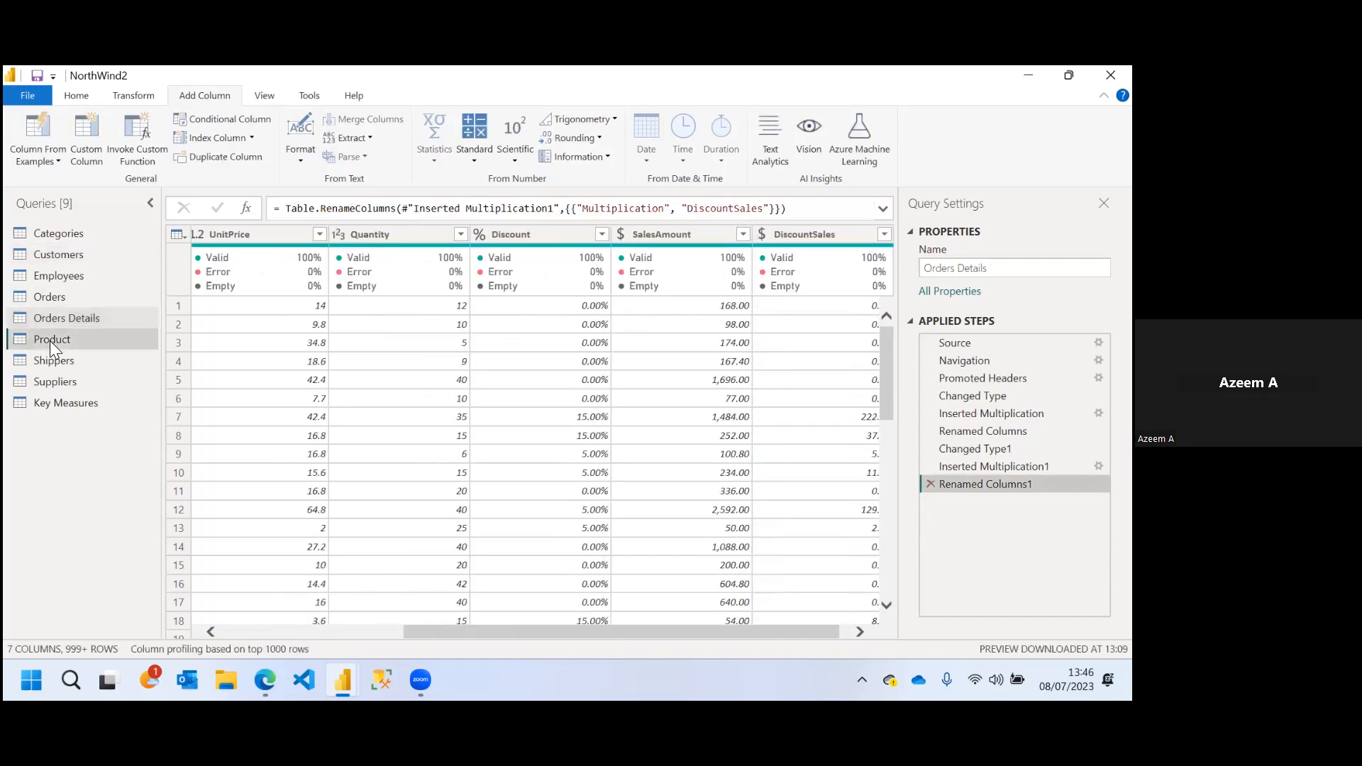
# Open the Product query and examine its QuantityPerUnit and UnitCost values down to the last row
pyautogui.click(49, 340)
pyautogui.moveTo(426, 628); pyautogui.dragTo(537, 629)
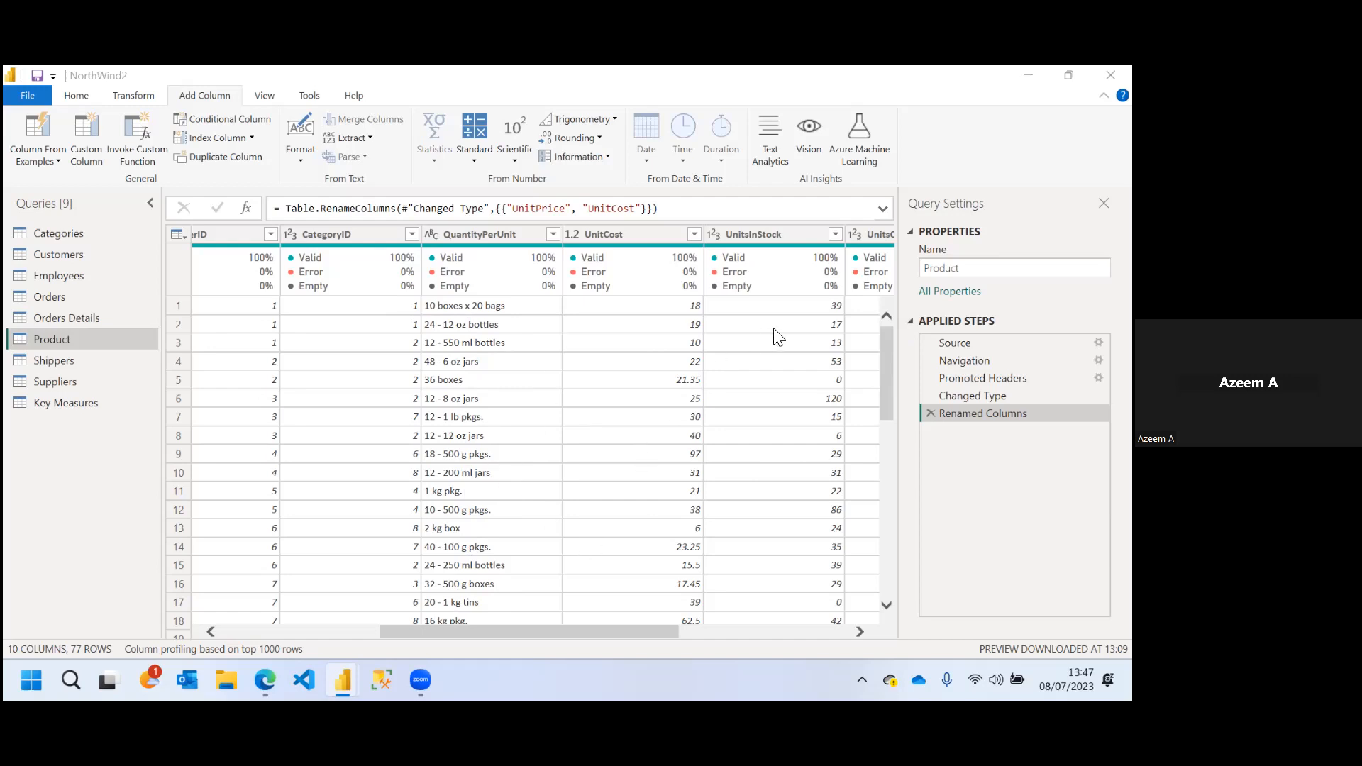
pyautogui.moveTo(883, 345); pyautogui.dragTo(881, 480)
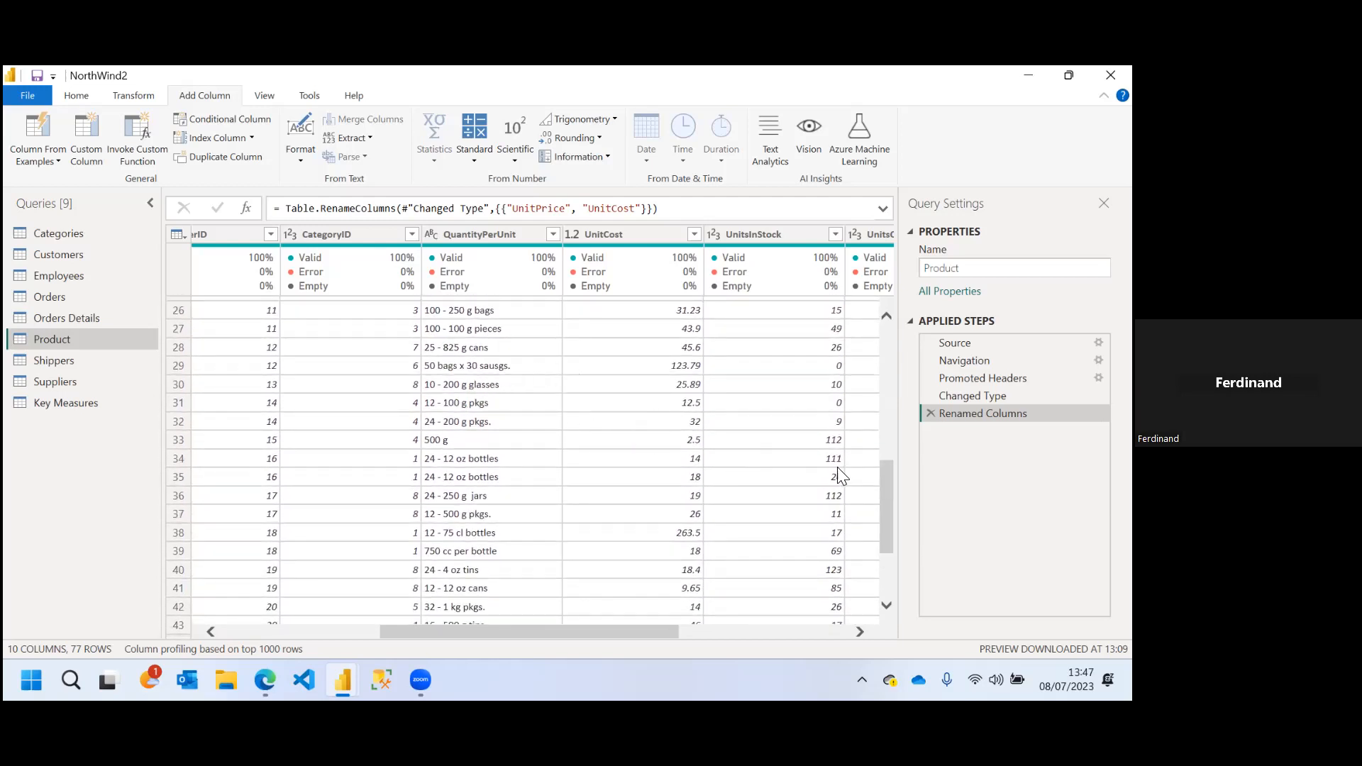
pyautogui.moveTo(887, 489); pyautogui.dragTo(887, 574)
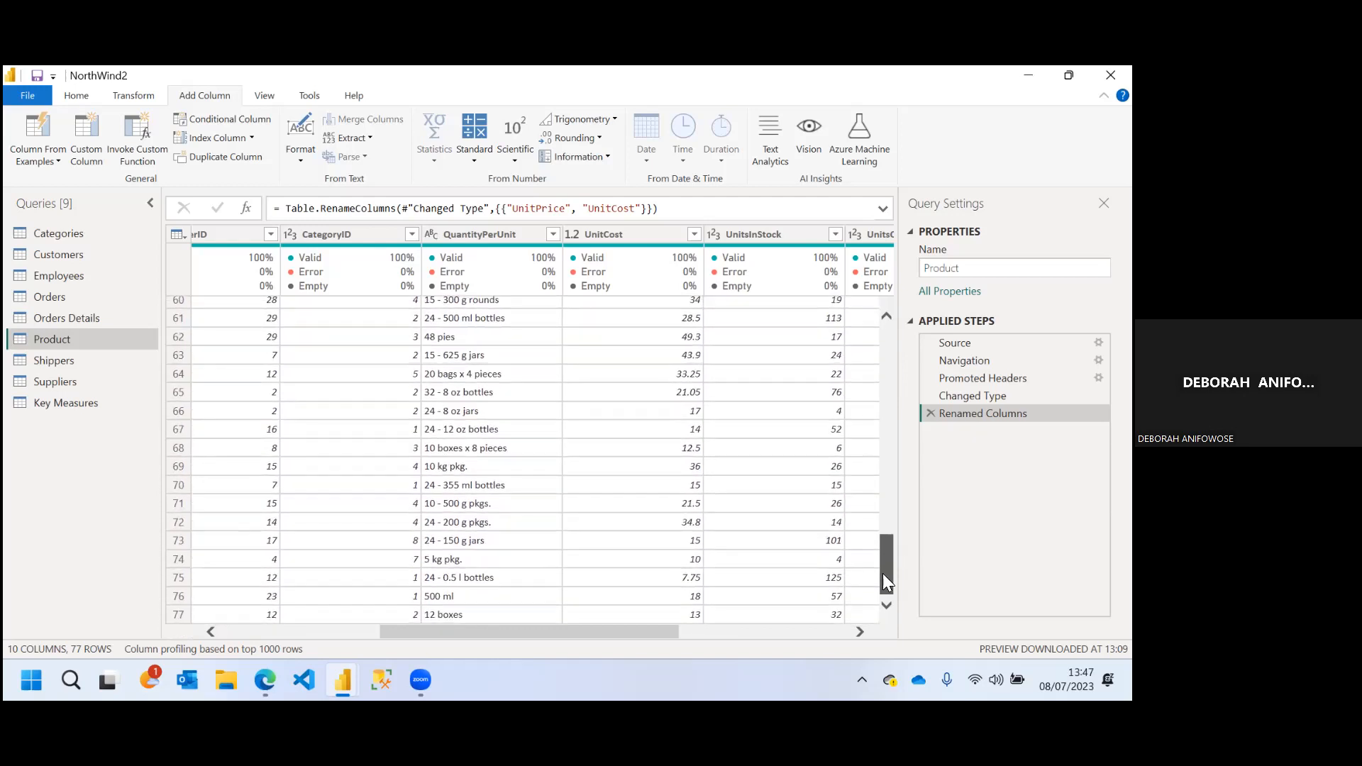
pyautogui.moveTo(884, 575); pyautogui.dragTo(884, 575)
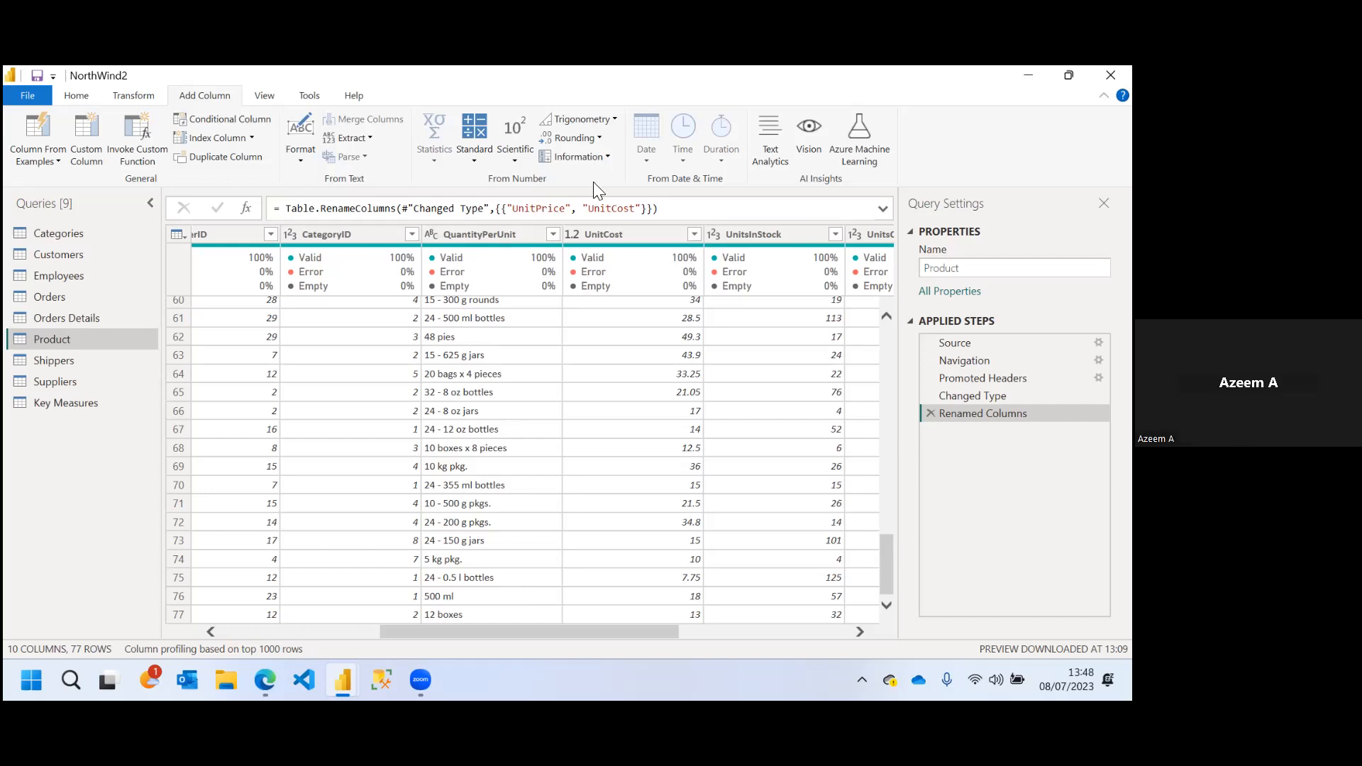
# Try to reduce the QuantityPerUnit column to its first 3 characters with the Extract transformation
pyautogui.click(454, 233)
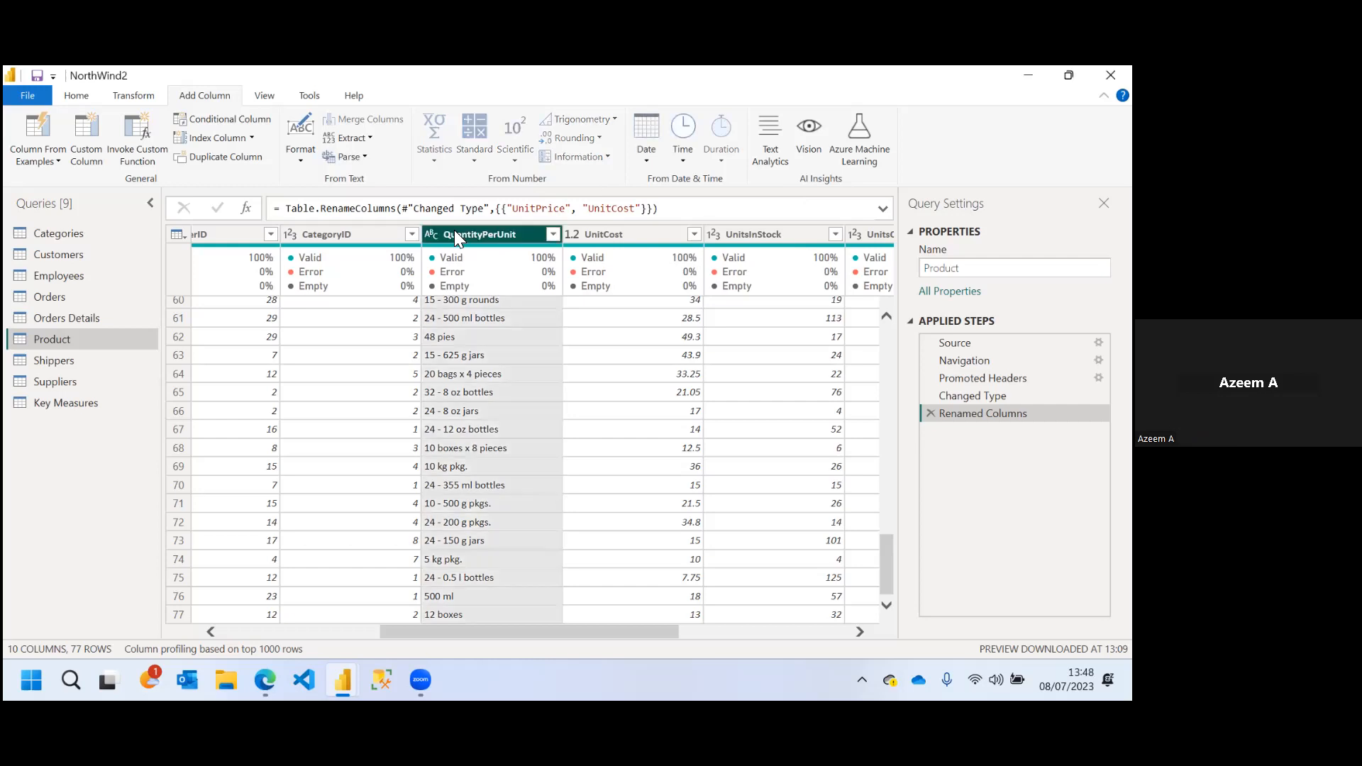
pyautogui.click(138, 93)
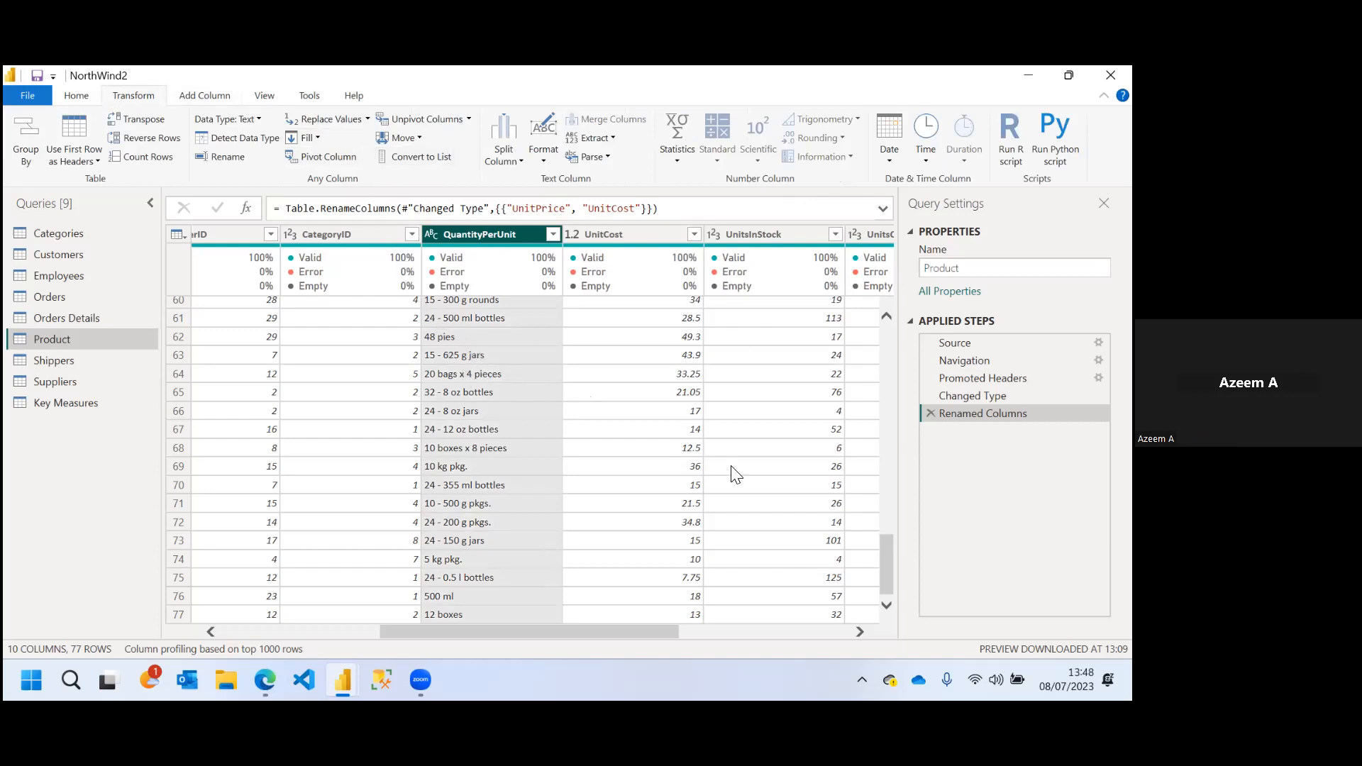
pyautogui.moveTo(887, 545); pyautogui.dragTo(874, 272)
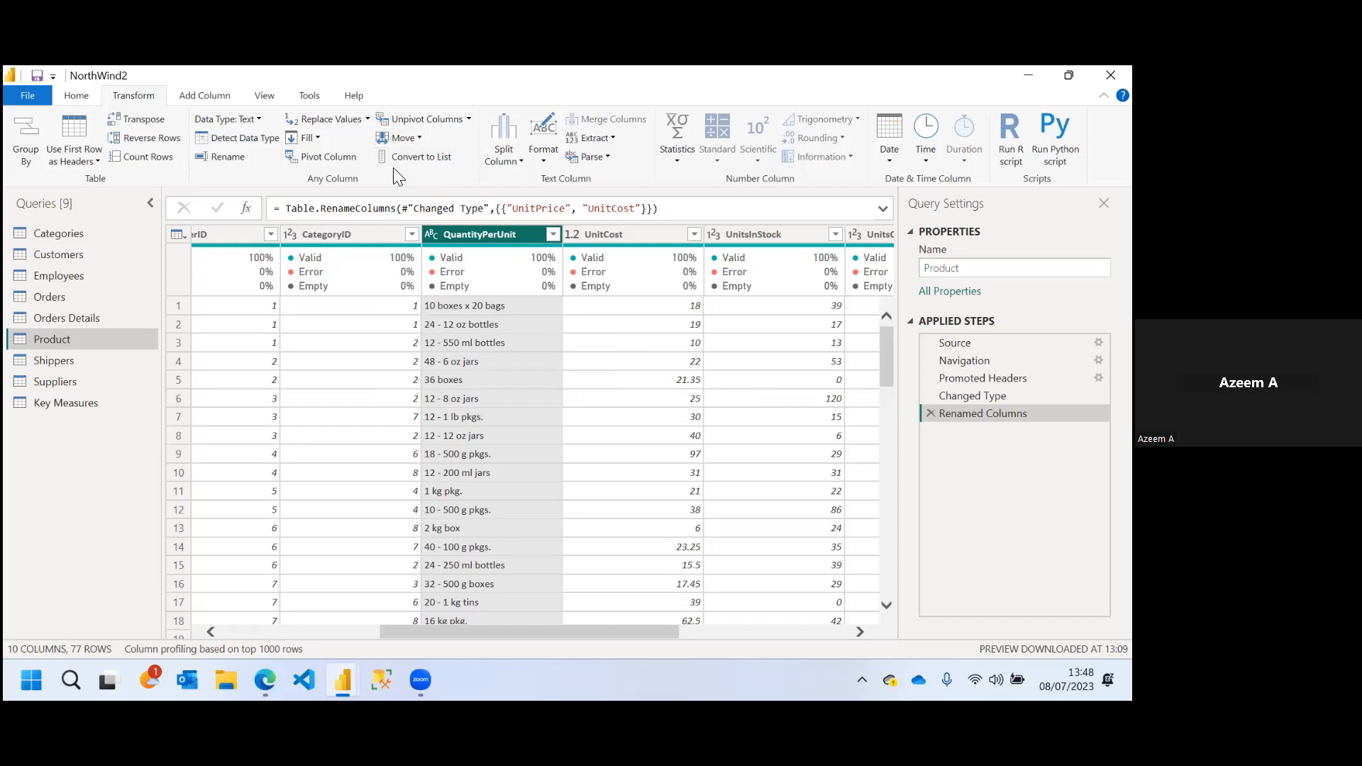
pyautogui.click(614, 139)
pyautogui.click(615, 170)
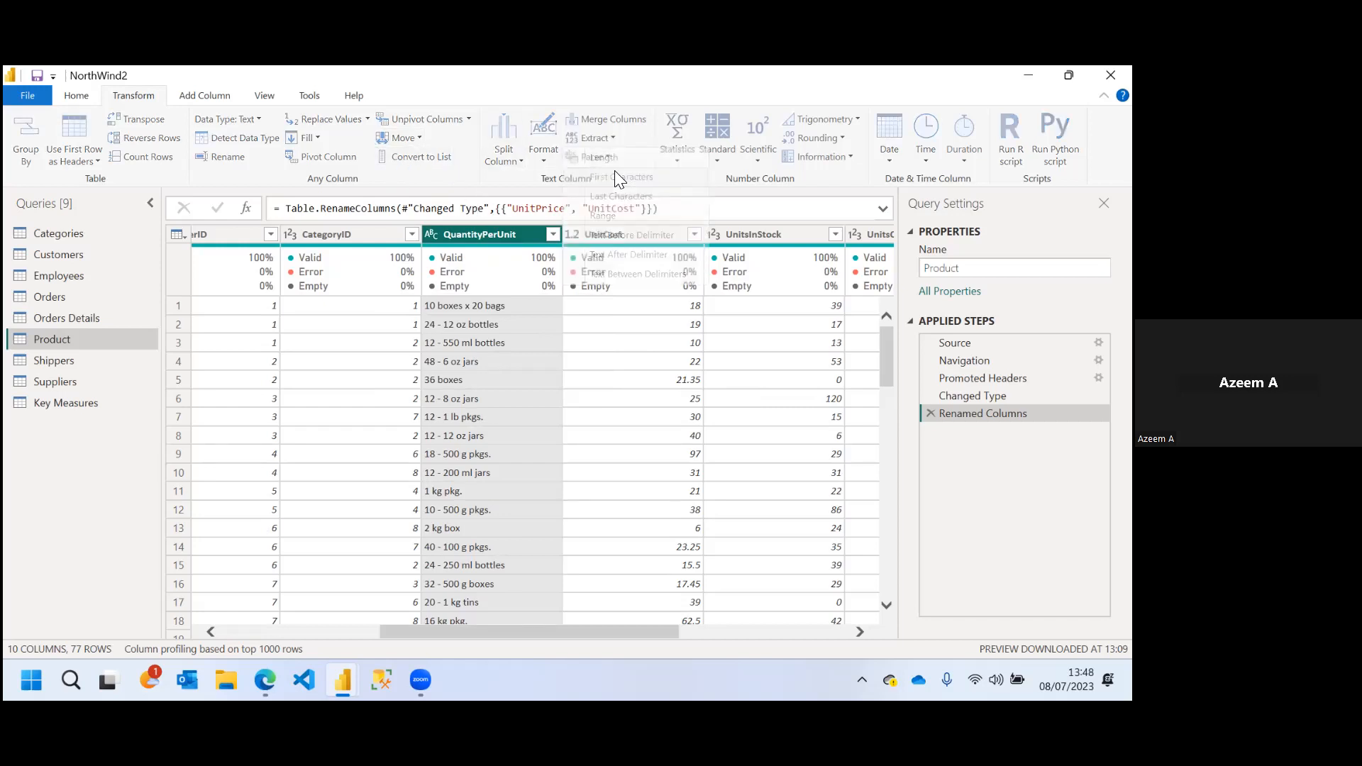
pyautogui.write('1')
pyautogui.click(751, 423)
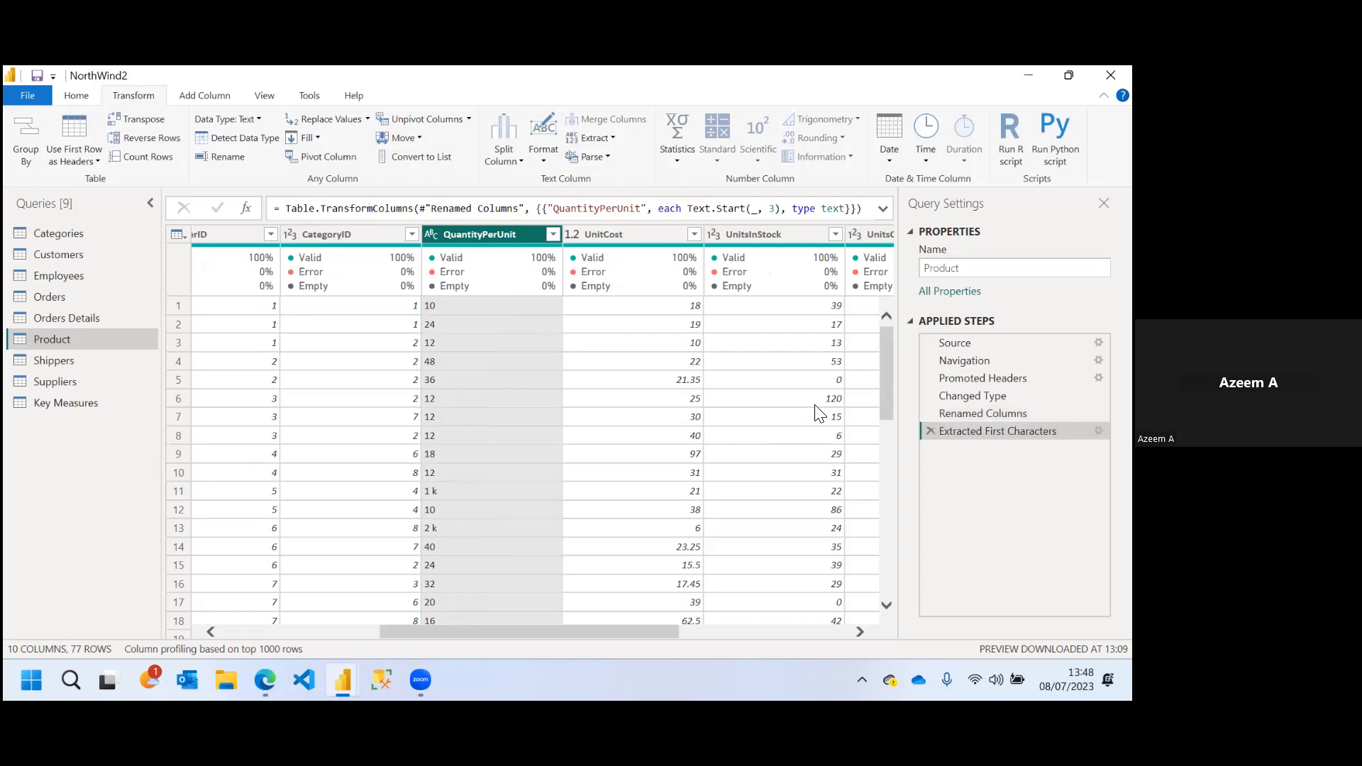
# Check the extracted QuantityPerUnit values through the rows and delete the Extracted First Characters step
pyautogui.moveTo(886, 338); pyautogui.dragTo(874, 525)
pyautogui.scroll(-7, 873, 525)
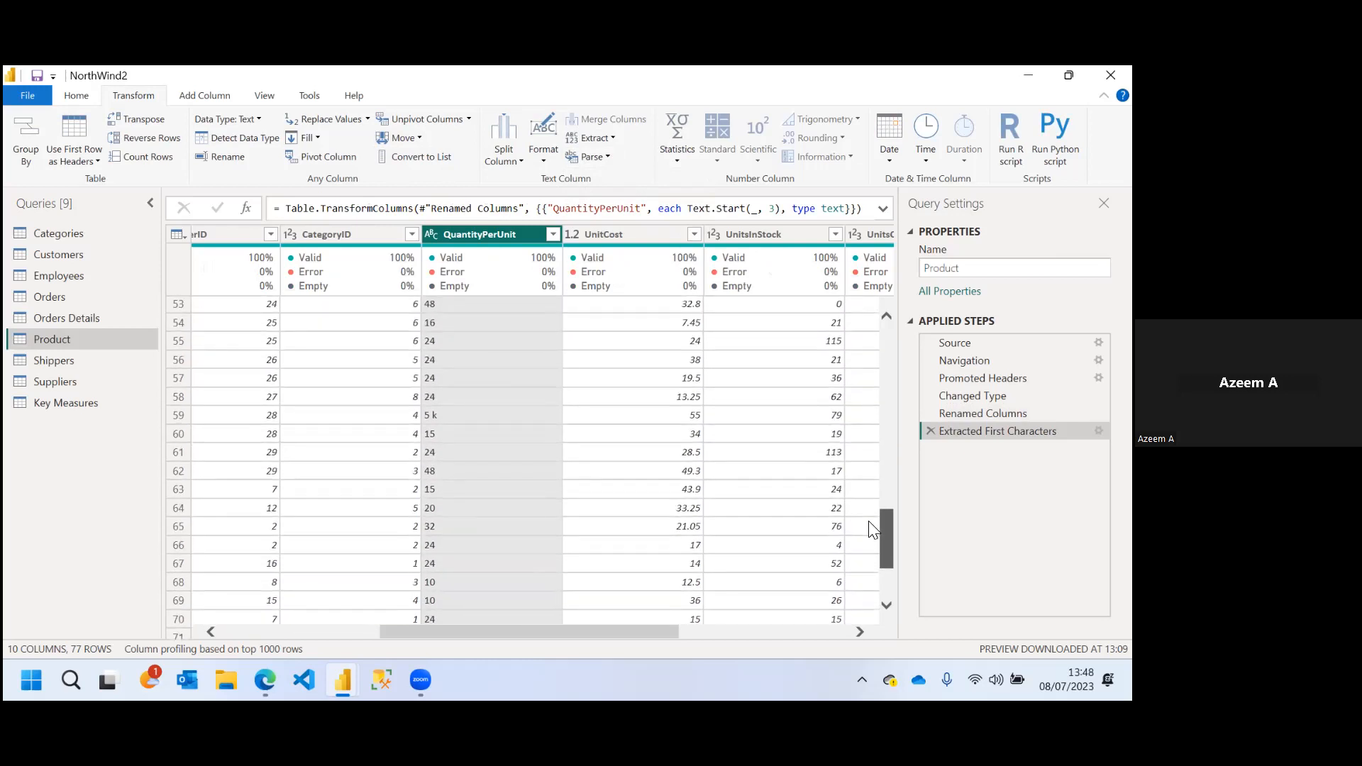
pyautogui.moveTo(884, 532); pyautogui.dragTo(878, 319)
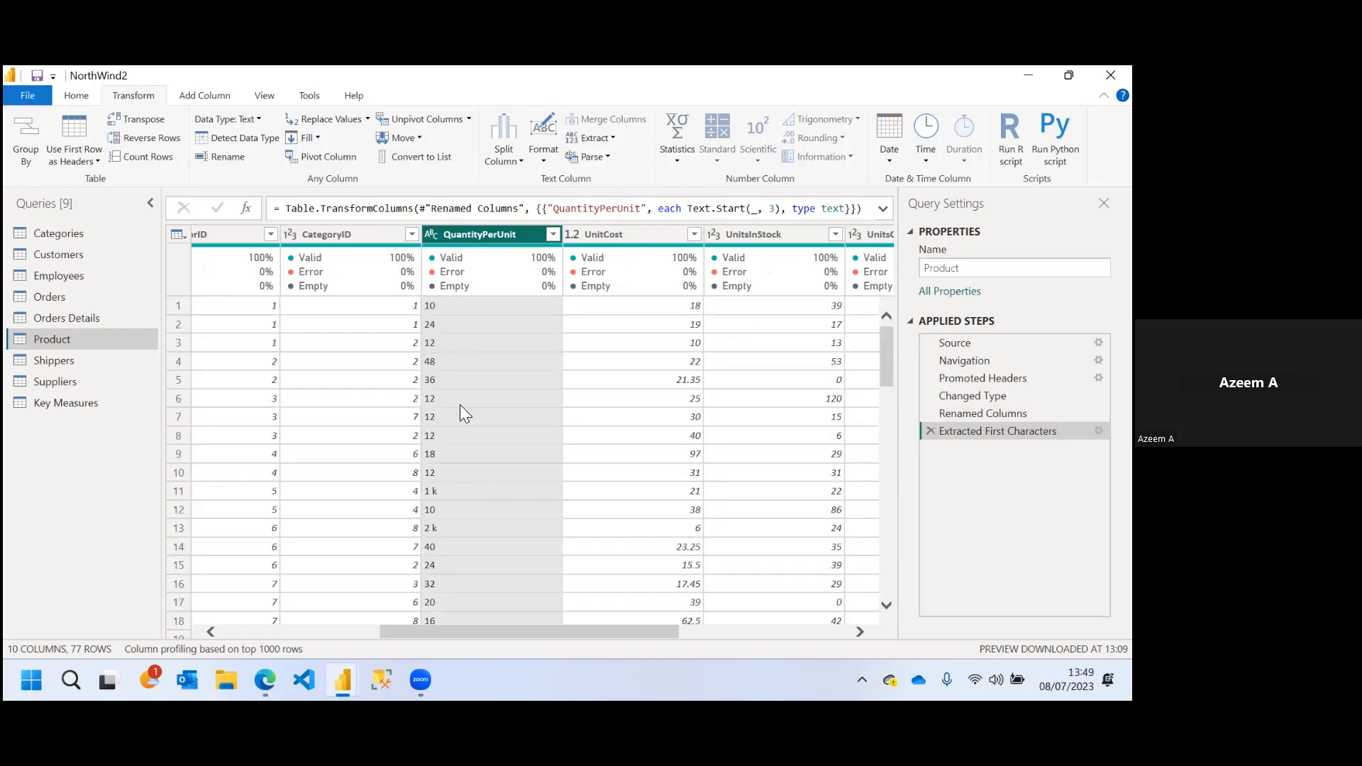
pyautogui.click(931, 430)
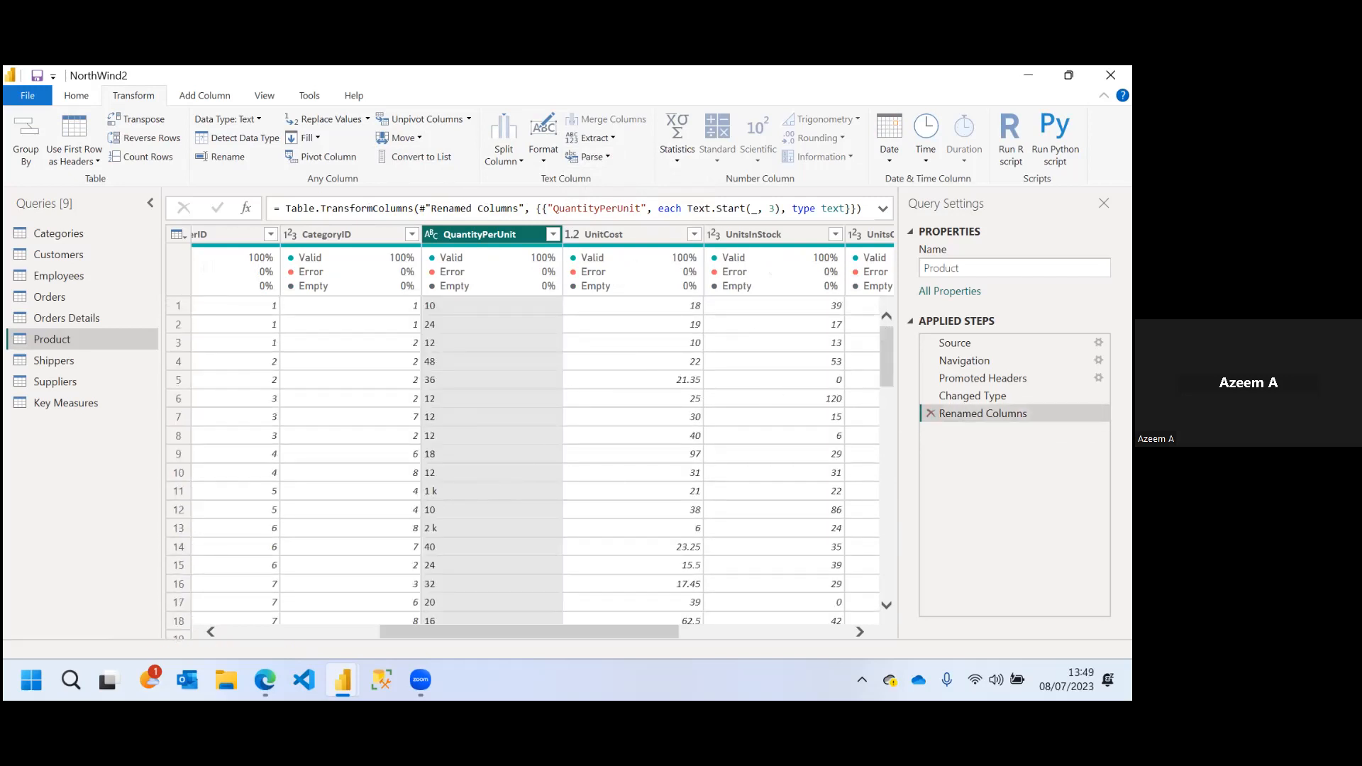
# Split the QuantityPerUnit column by the Space delimiter at the left-most delimiter only
pyautogui.rightClick(474, 229)
pyautogui.moveTo(640, 443)
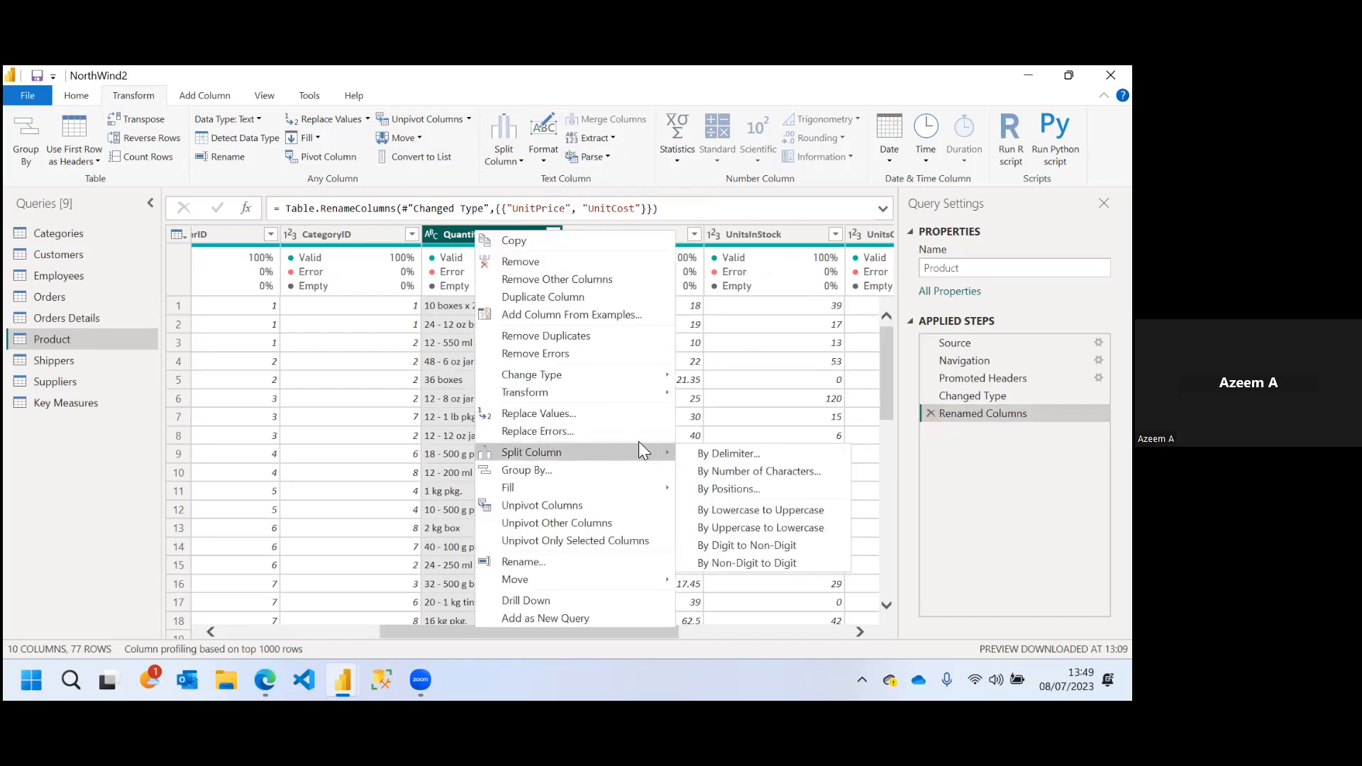
pyautogui.click(734, 455)
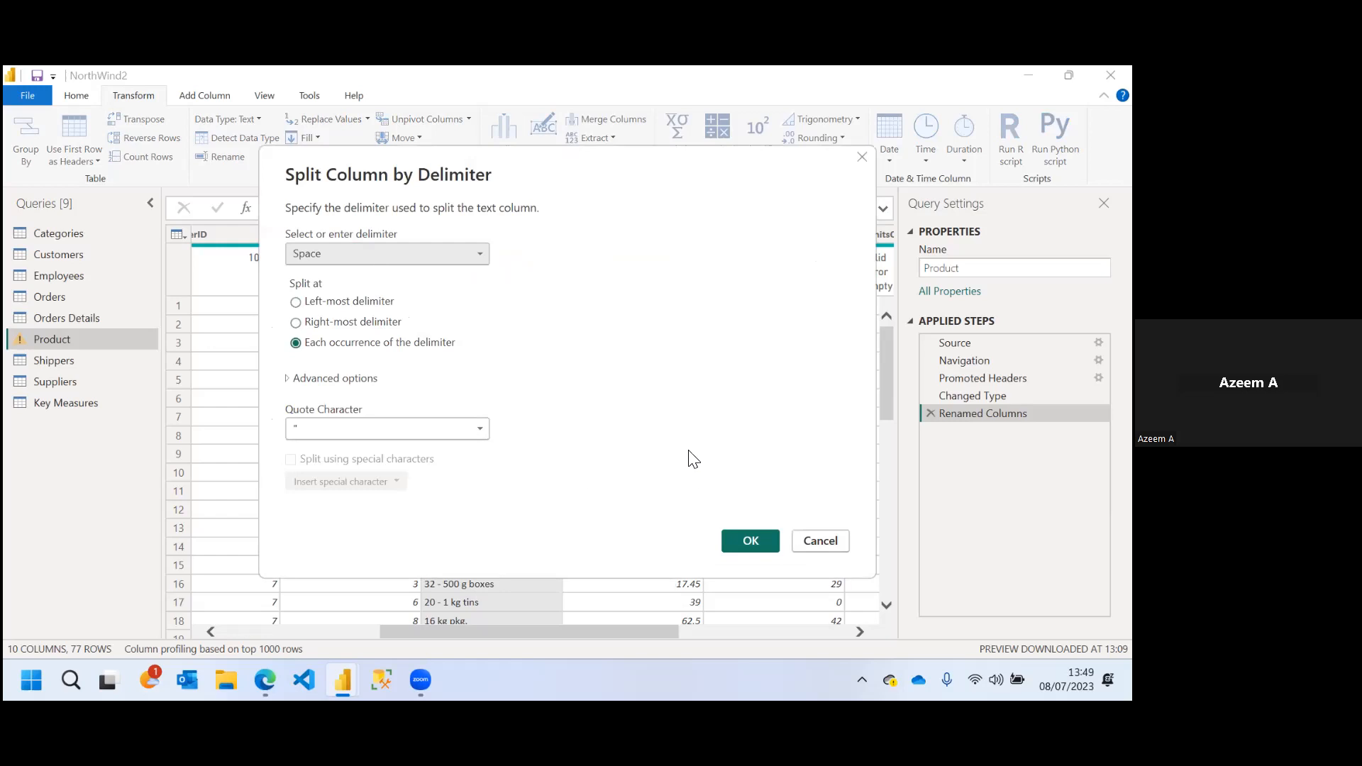
pyautogui.click(297, 303)
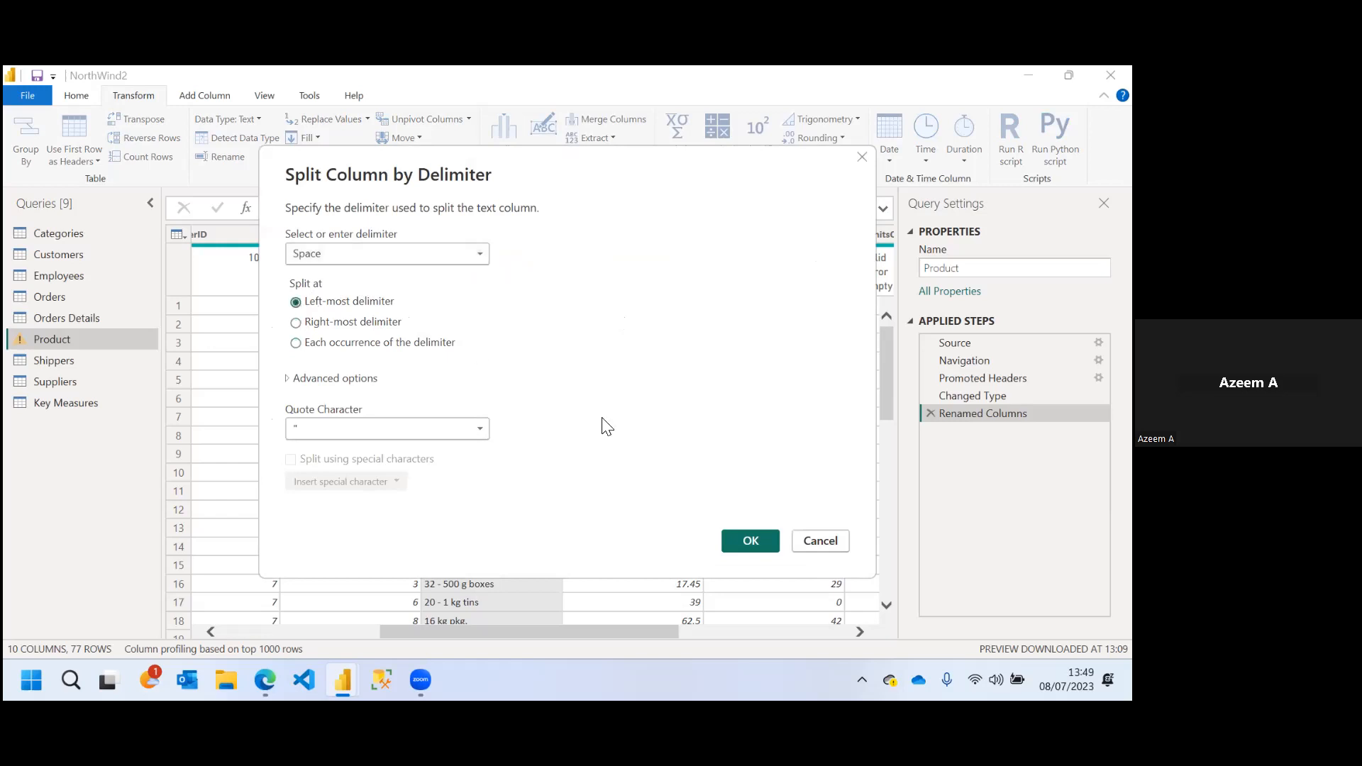
pyautogui.click(735, 543)
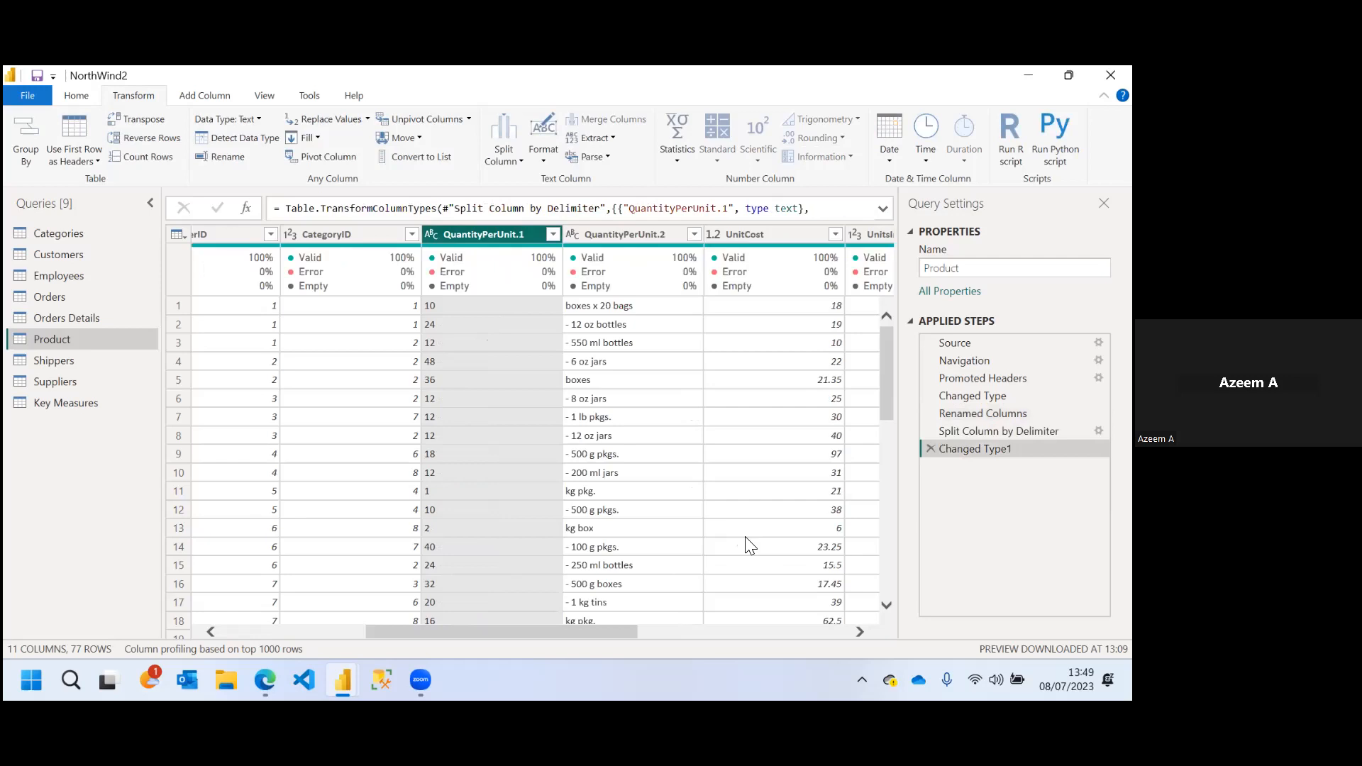
# Remove the QuantityPerUnit.2 column from the Product query
pyautogui.moveTo(885, 335)
pyautogui.mouseDown()
pyautogui.moveTo(877, 546)
pyautogui.moveTo(877, 339)
pyautogui.mouseUp()
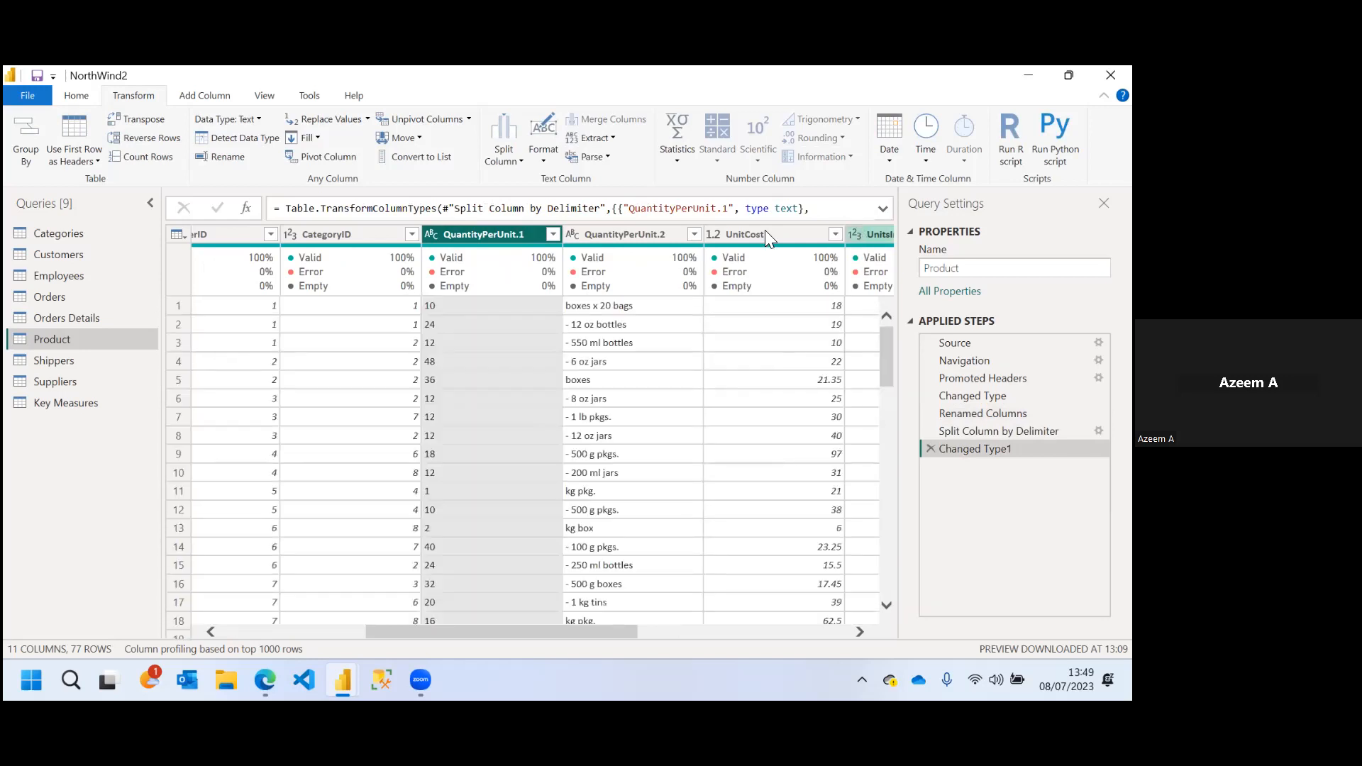
pyautogui.click(639, 238)
pyautogui.rightClick(640, 243)
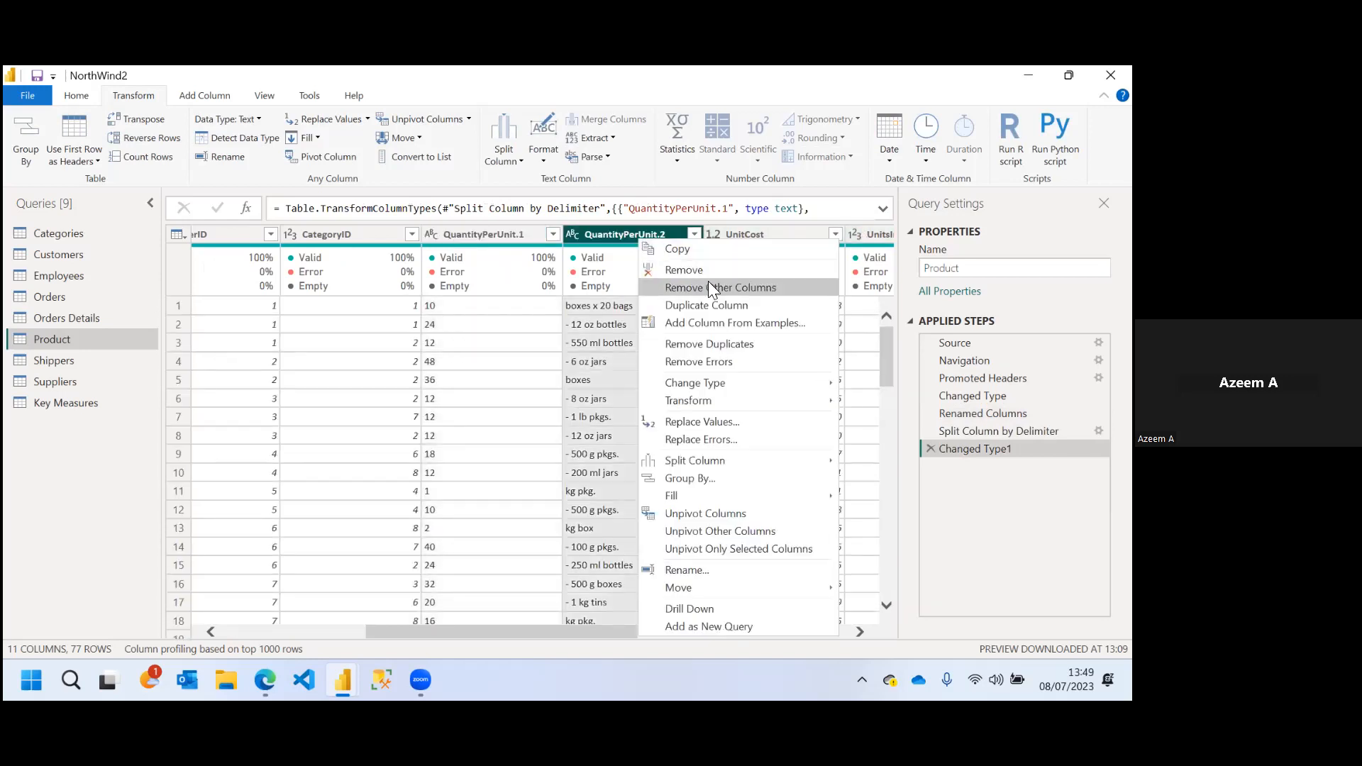
pyautogui.click(687, 270)
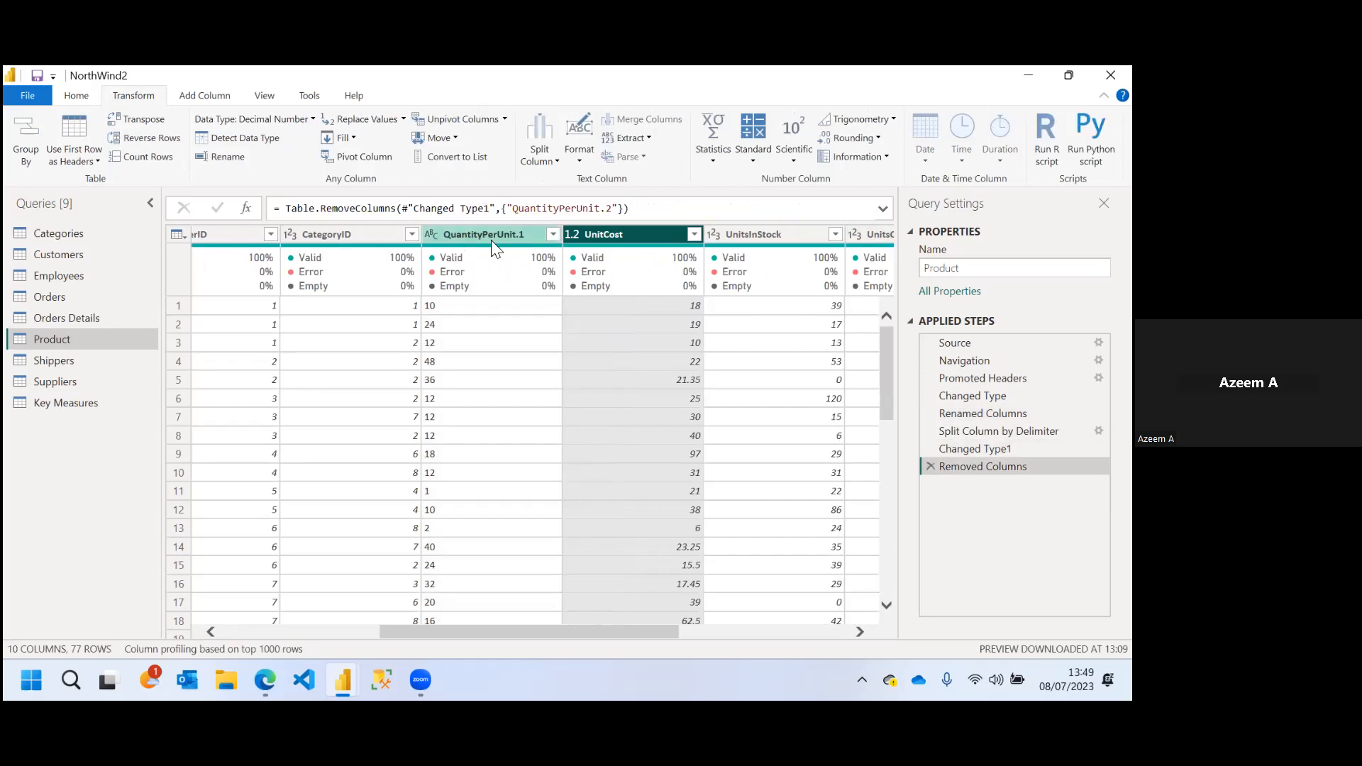
# Try to convert the QuantityPerUnit.1 column to Whole Number and check its values down through the rows
pyautogui.moveTo(595, 279)
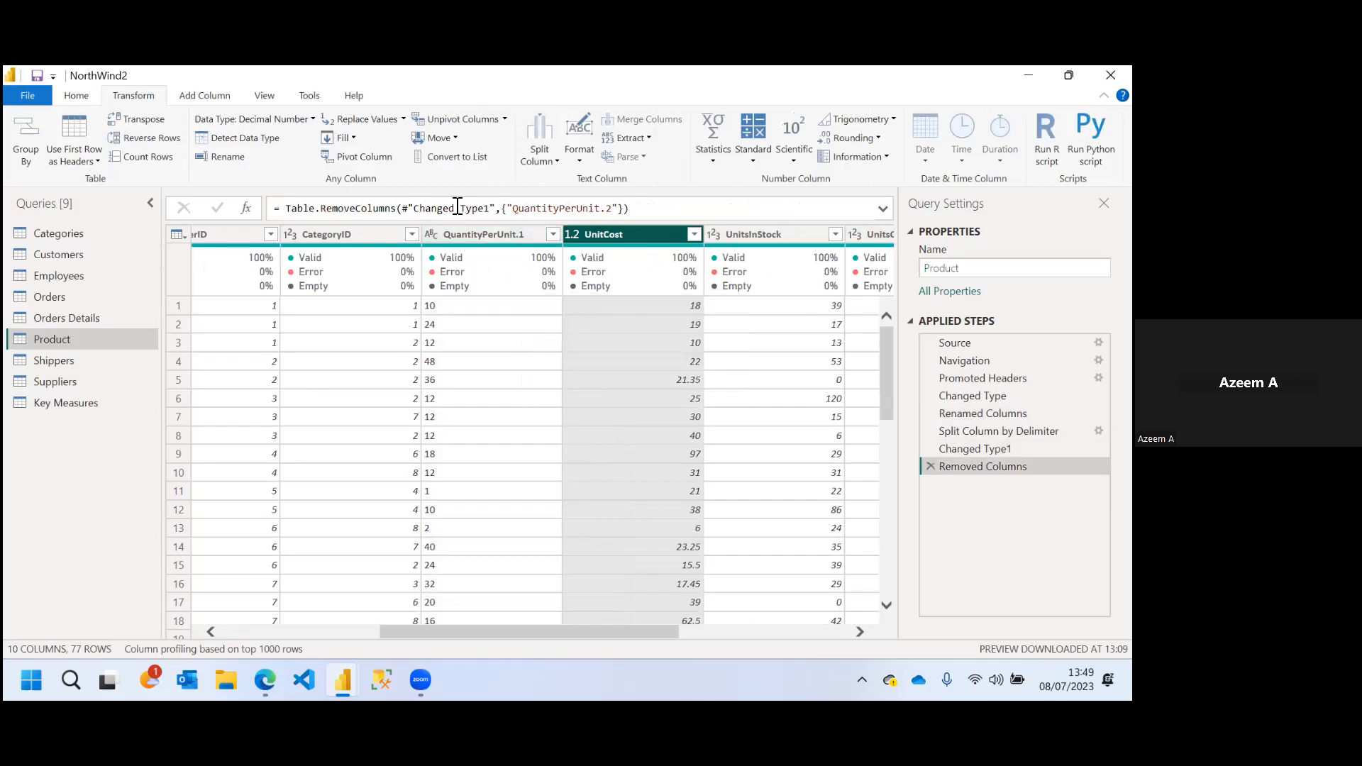
pyautogui.click(460, 237)
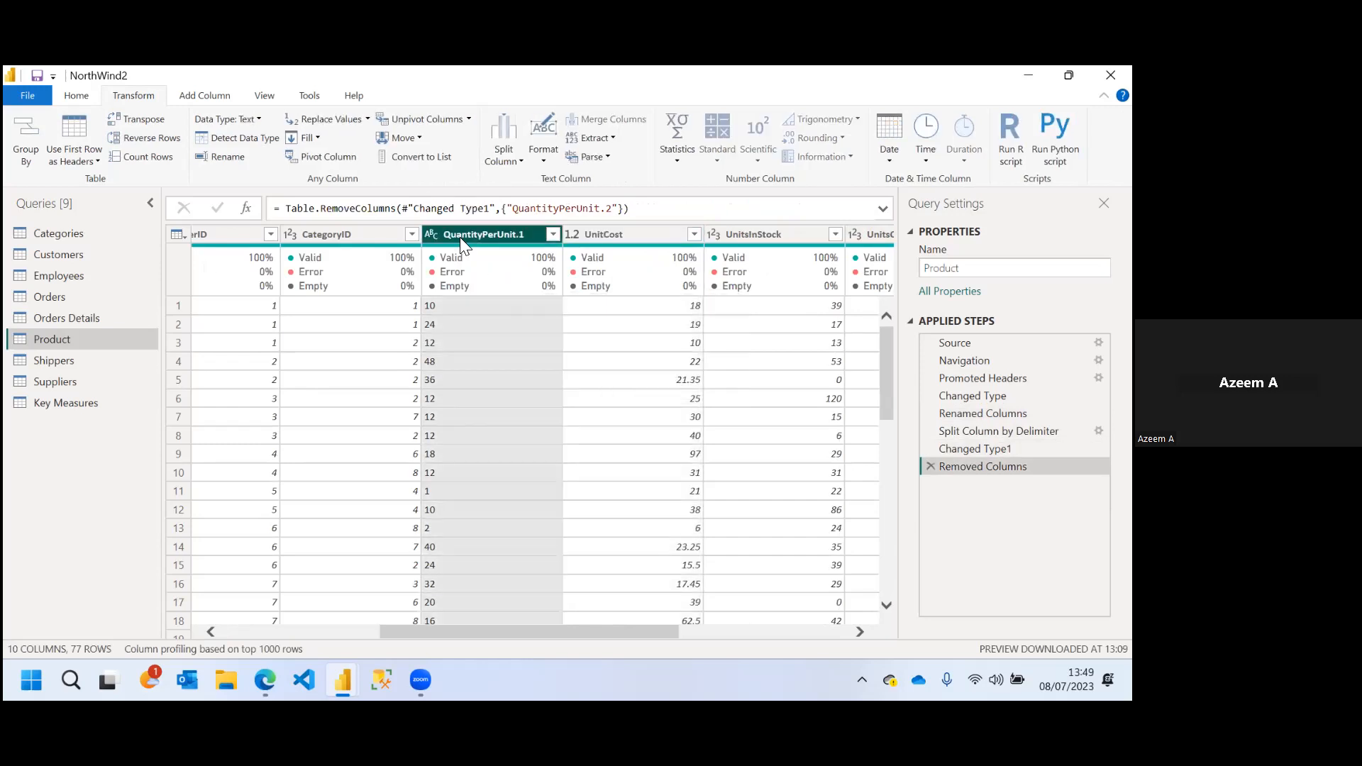
pyautogui.click(257, 120)
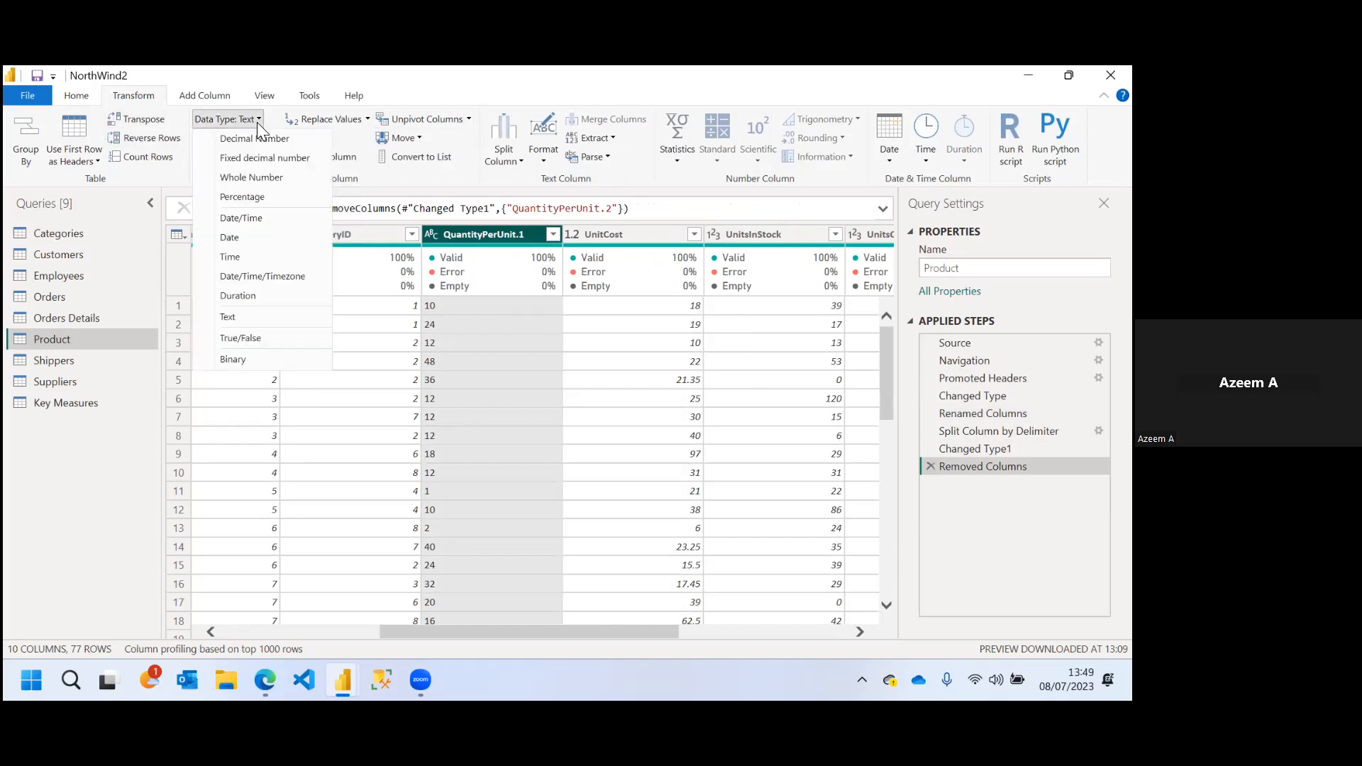
pyautogui.click(244, 177)
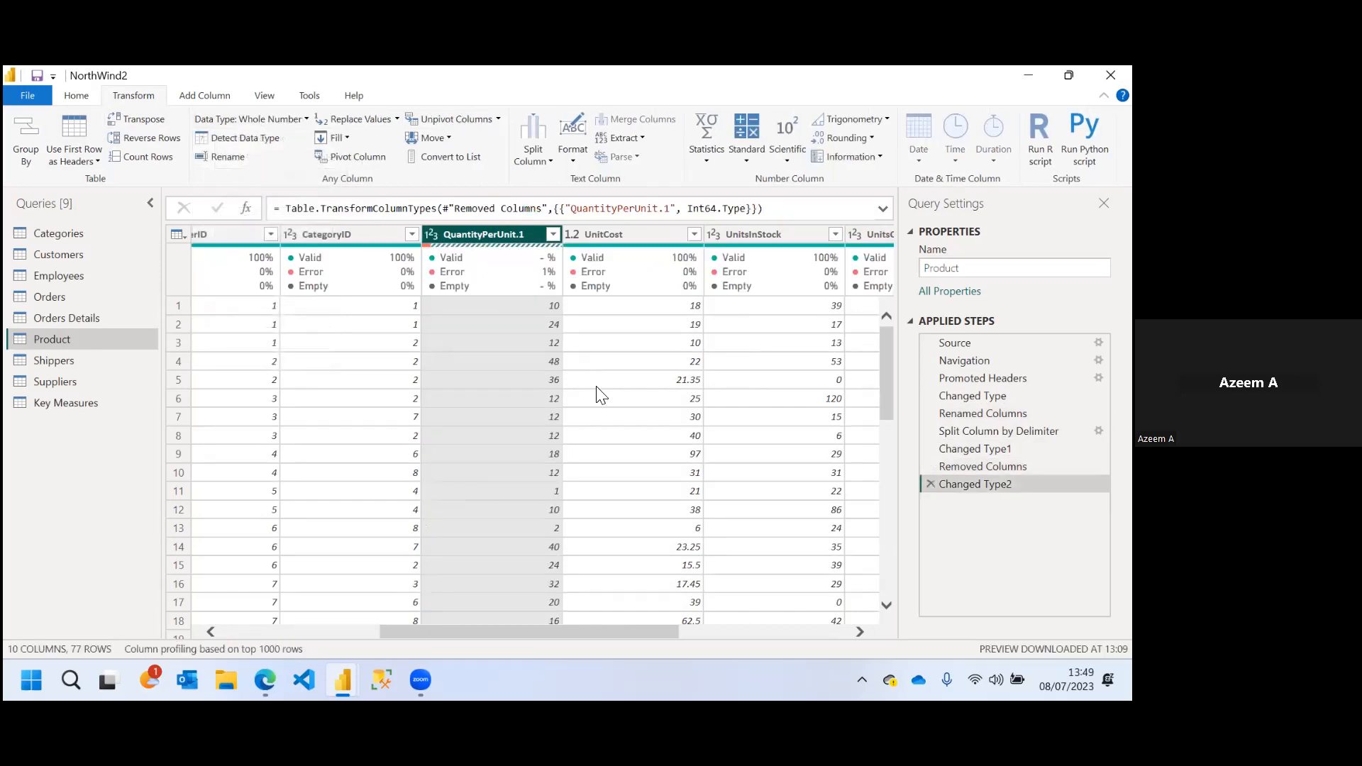
pyautogui.moveTo(887, 369); pyautogui.dragTo(881, 509)
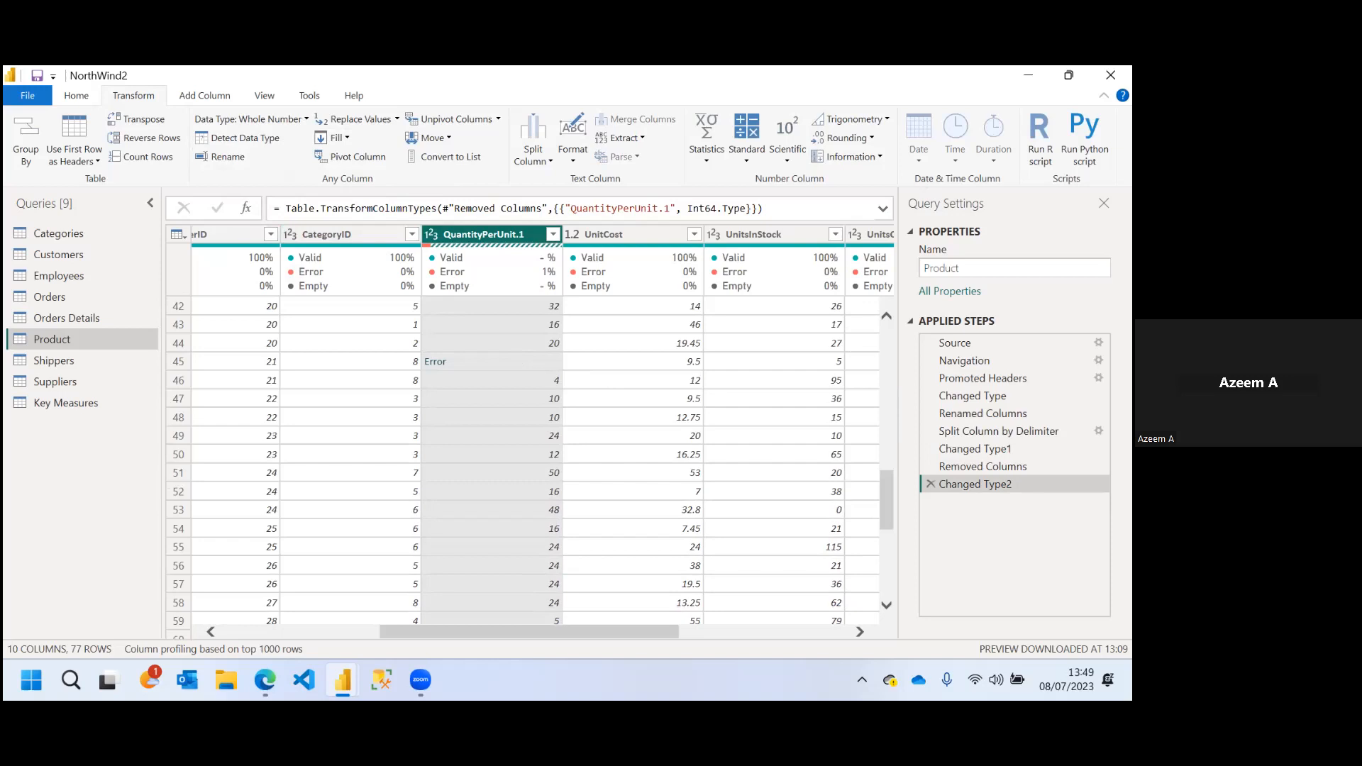
# Delete the Product query's applied steps Changed Type2, Removed Columns, Changed Type1, Split Column by Delimiter and Renamed Columns
pyautogui.click(930, 484)
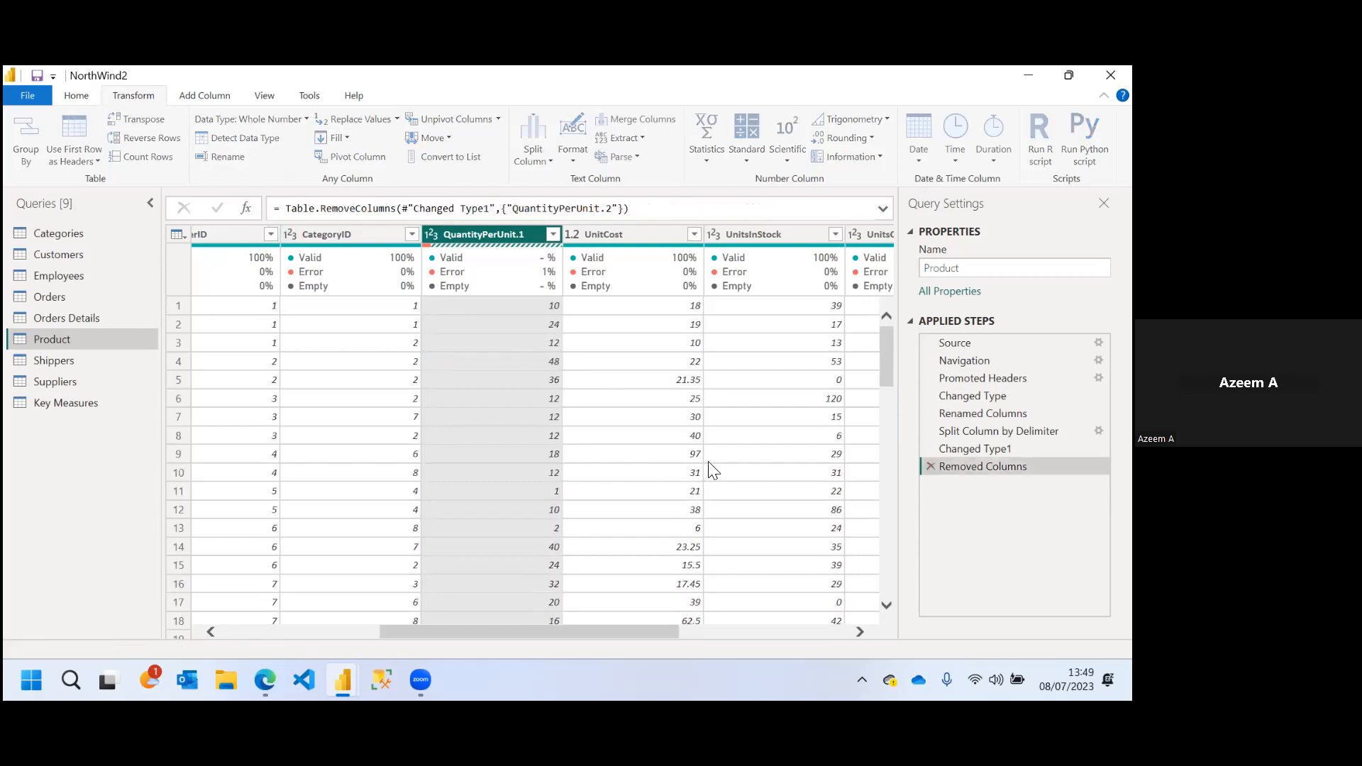
pyautogui.moveTo(884, 344); pyautogui.dragTo(897, 288)
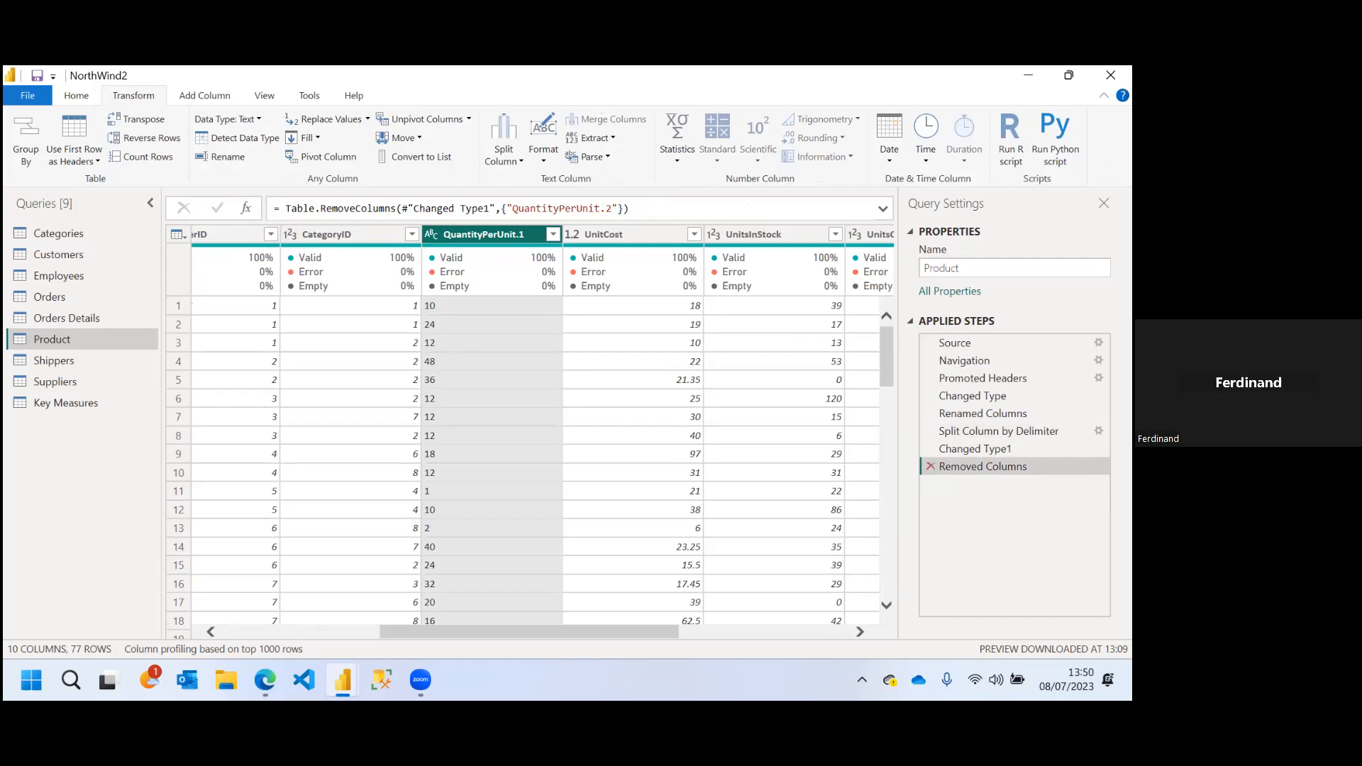
pyautogui.click(931, 467)
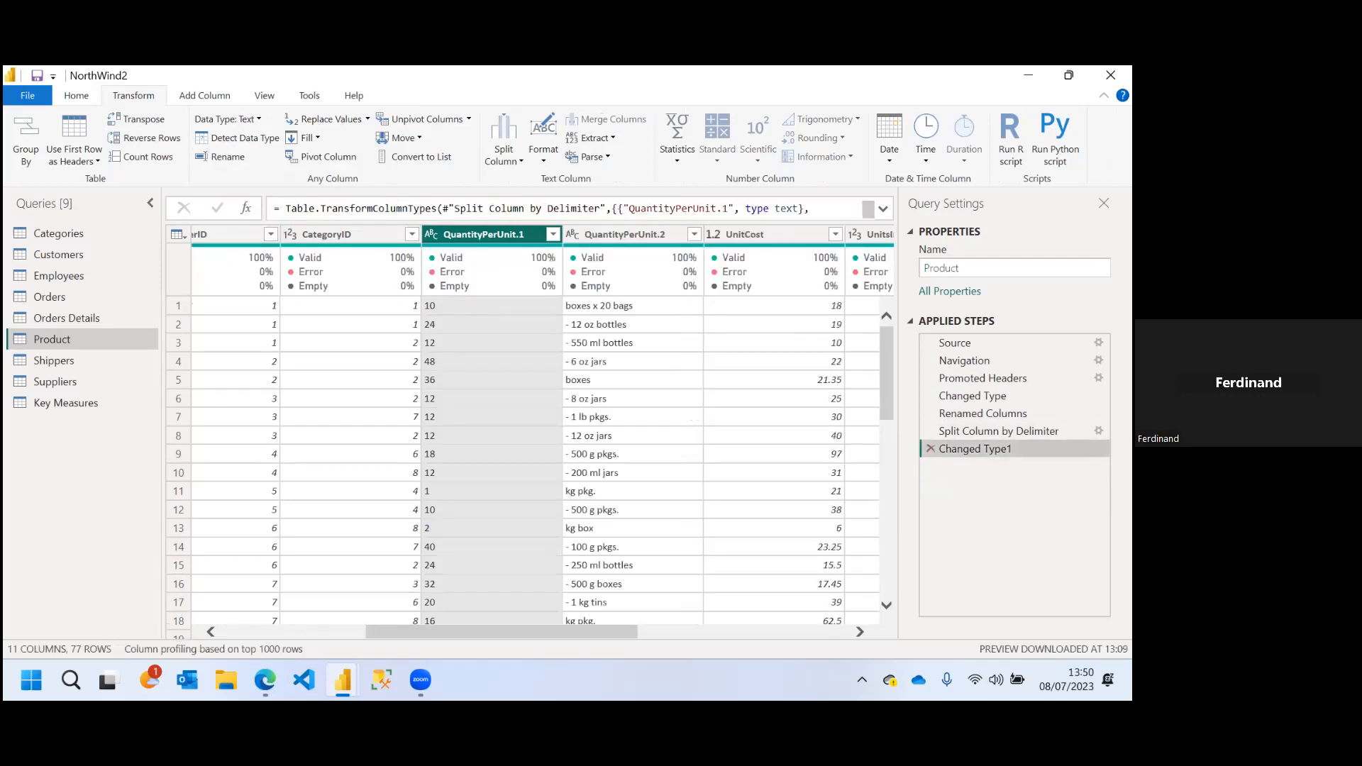
pyautogui.click(931, 450)
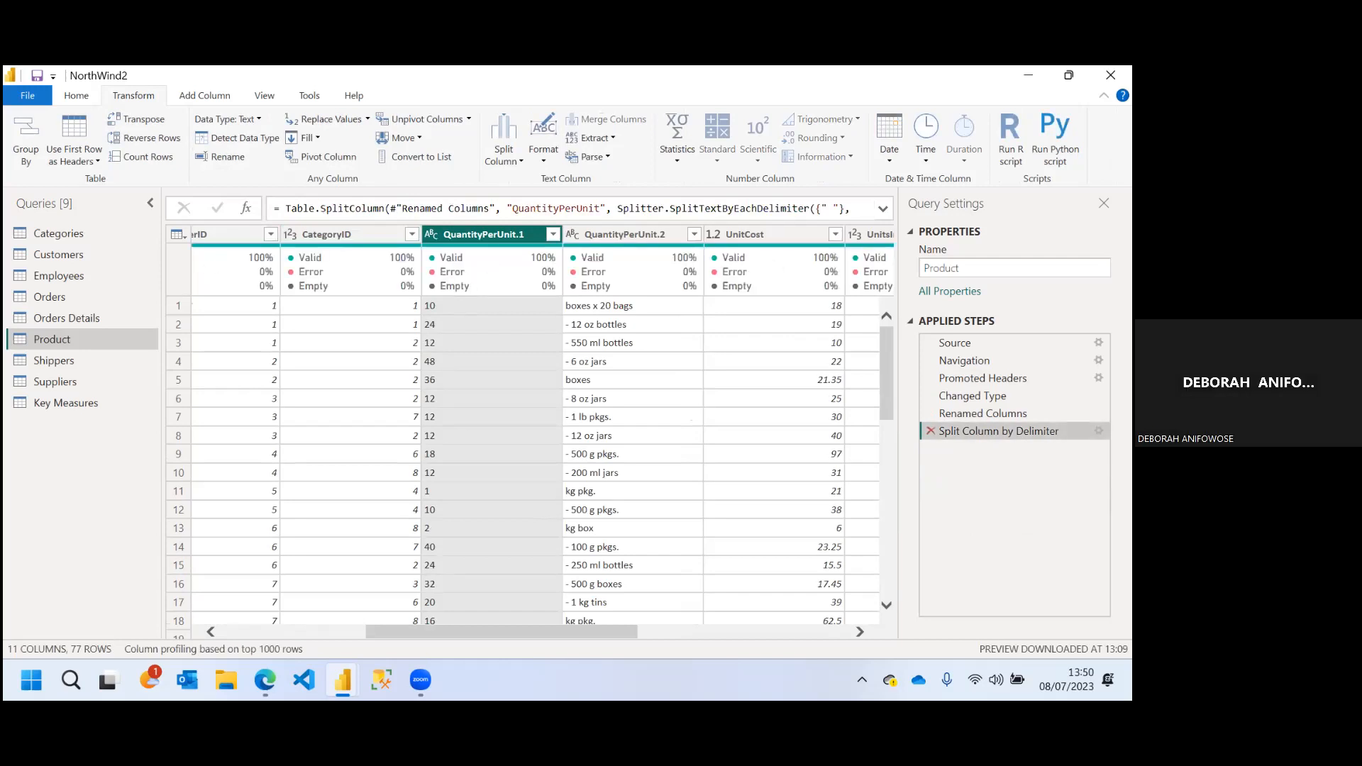
pyautogui.click(931, 431)
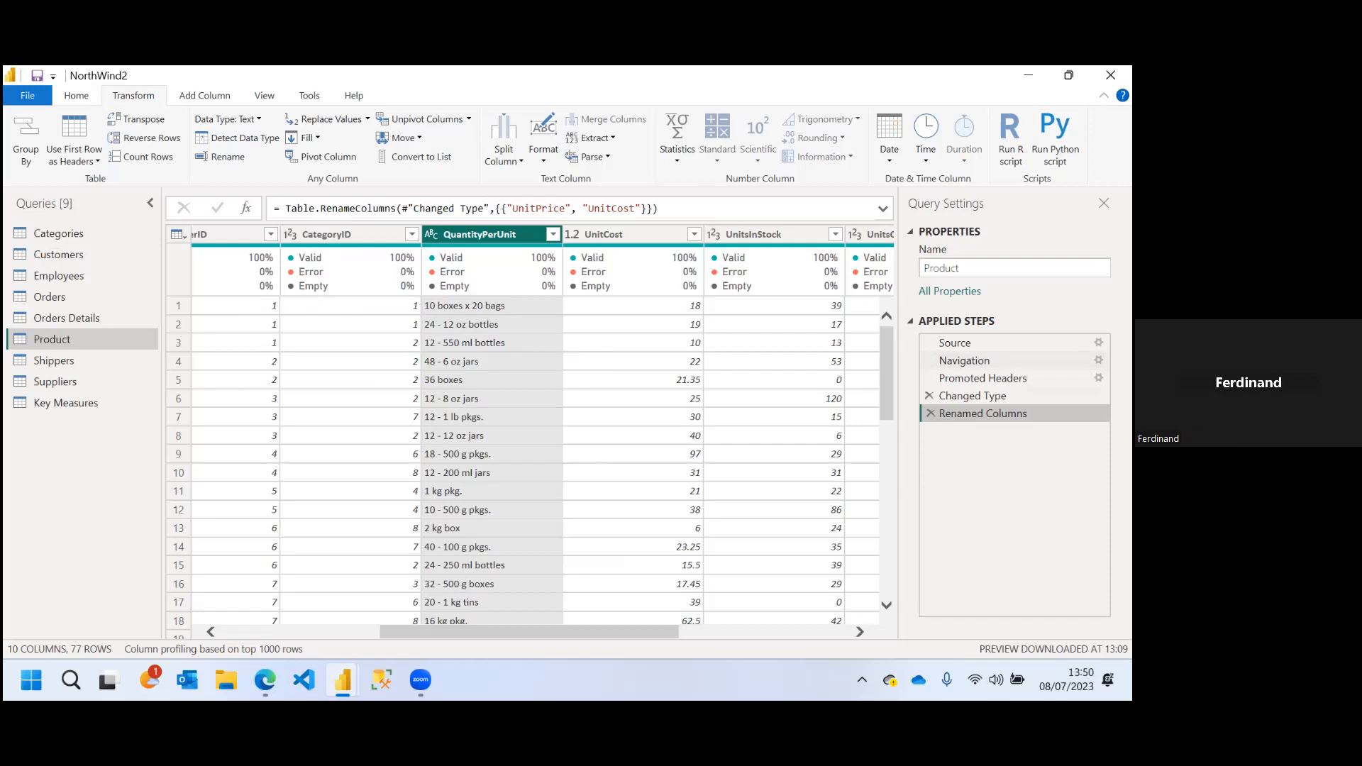
pyautogui.click(931, 413)
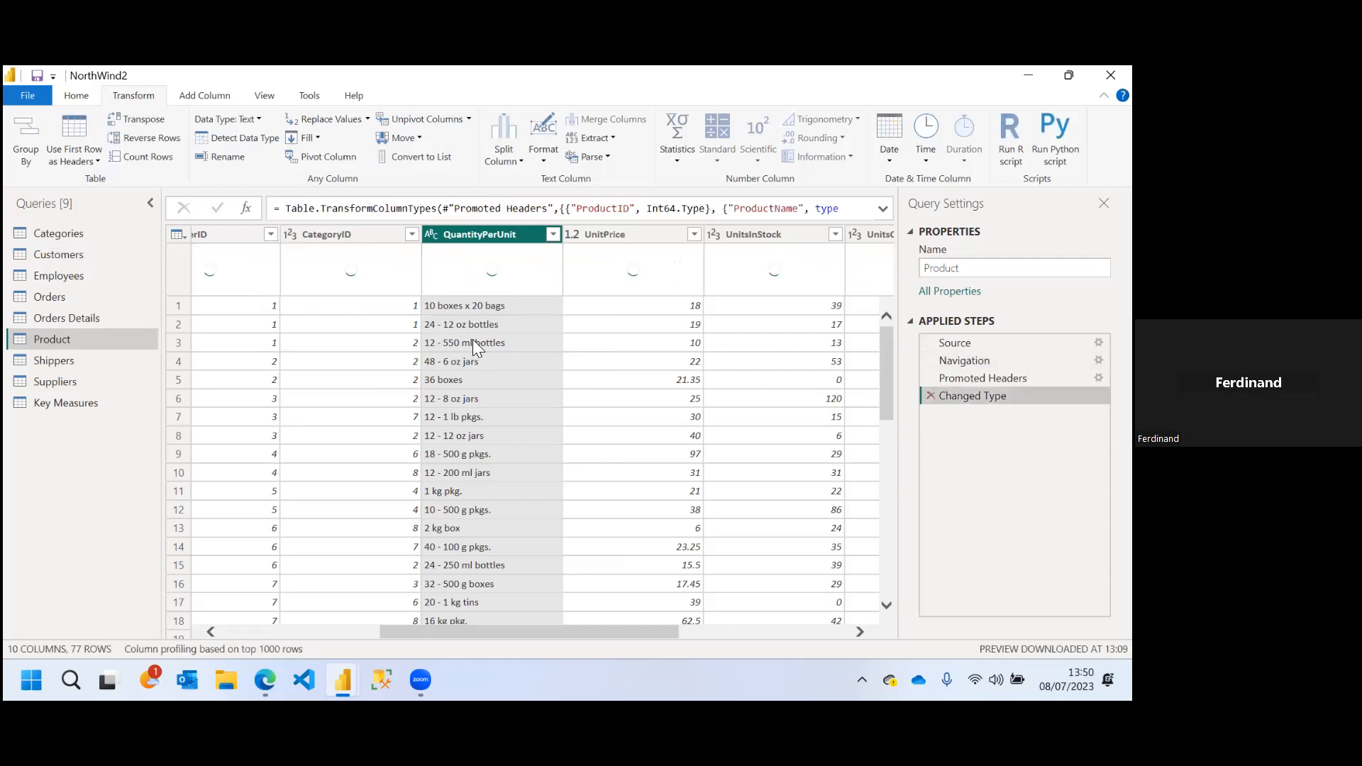
# Apply the pending query changes to the data model and close the query editor
pyautogui.click(76, 95)
pyautogui.click(39, 159)
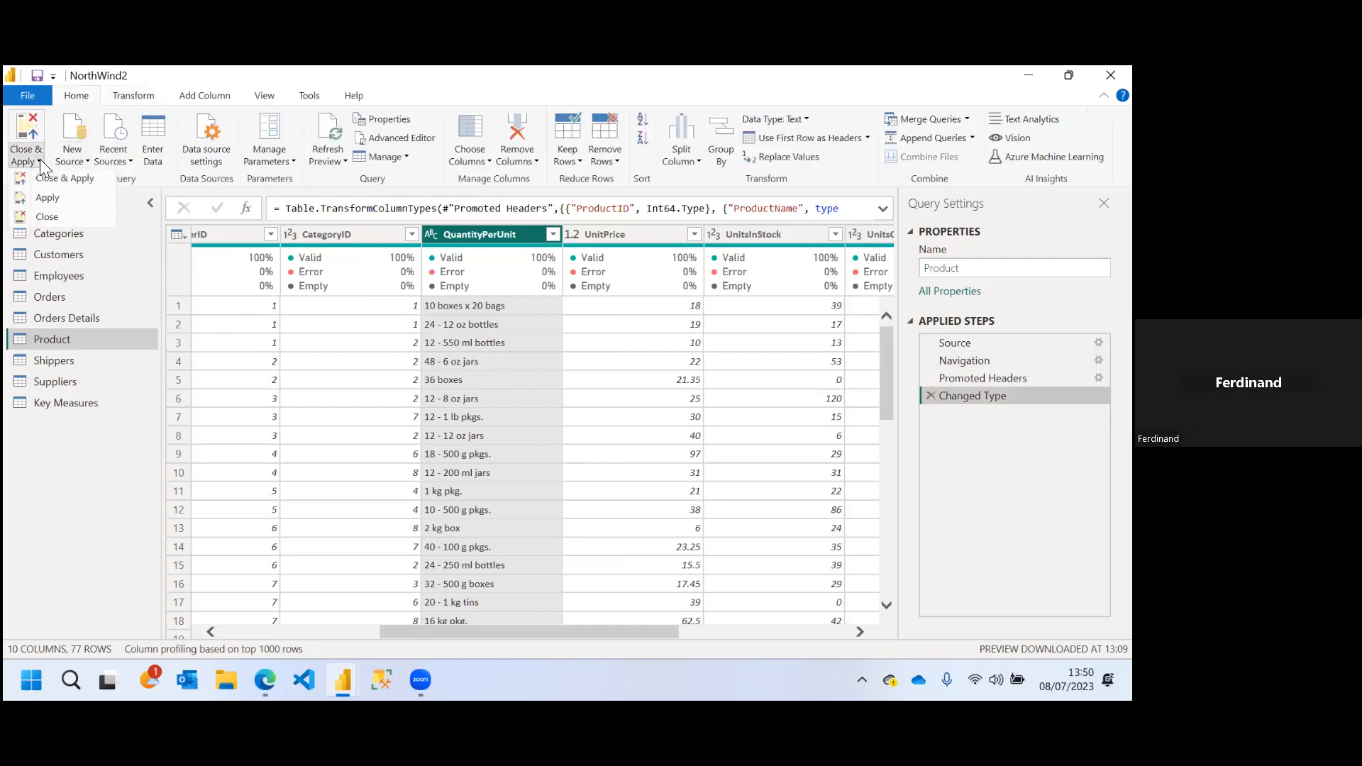
pyautogui.click(75, 180)
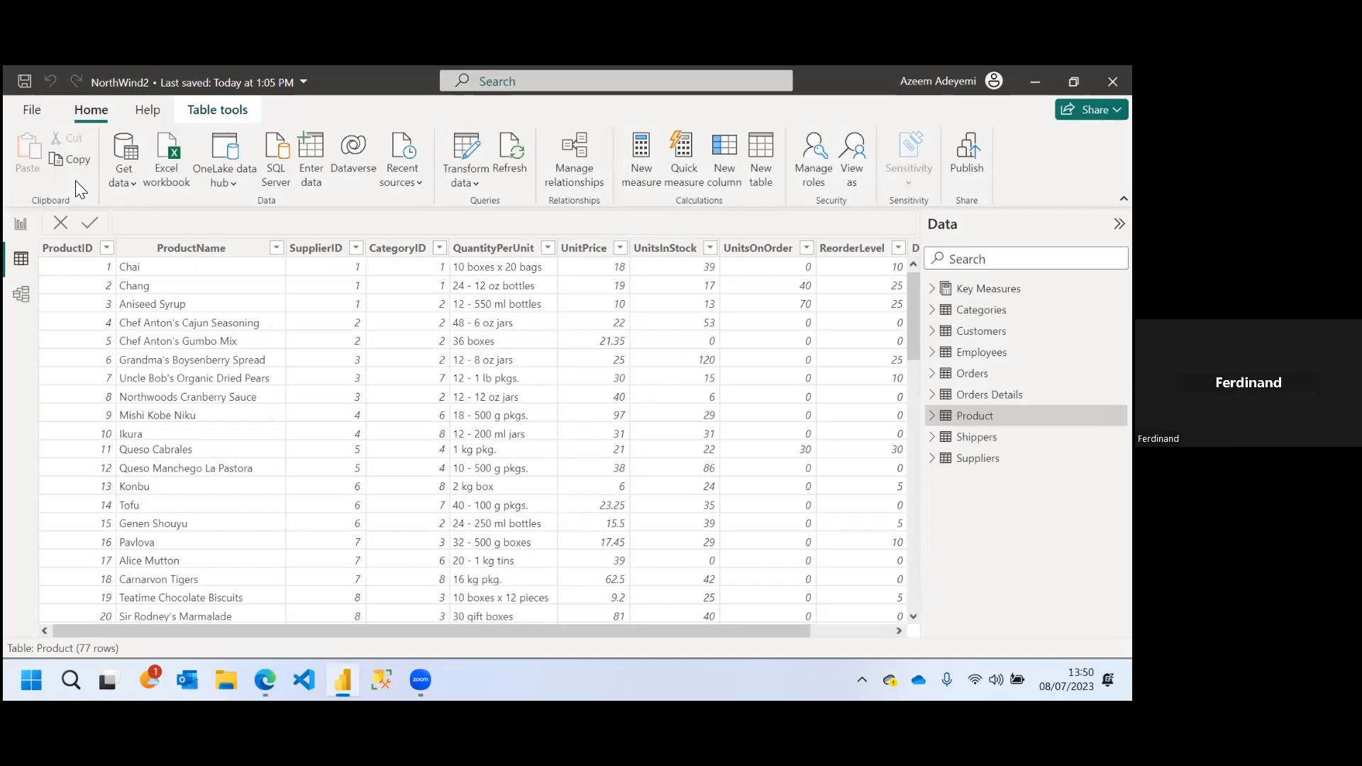
# Rename the Net Revenue measure shown on the report page's third card as Net Revenue Profit
pyautogui.click(20, 227)
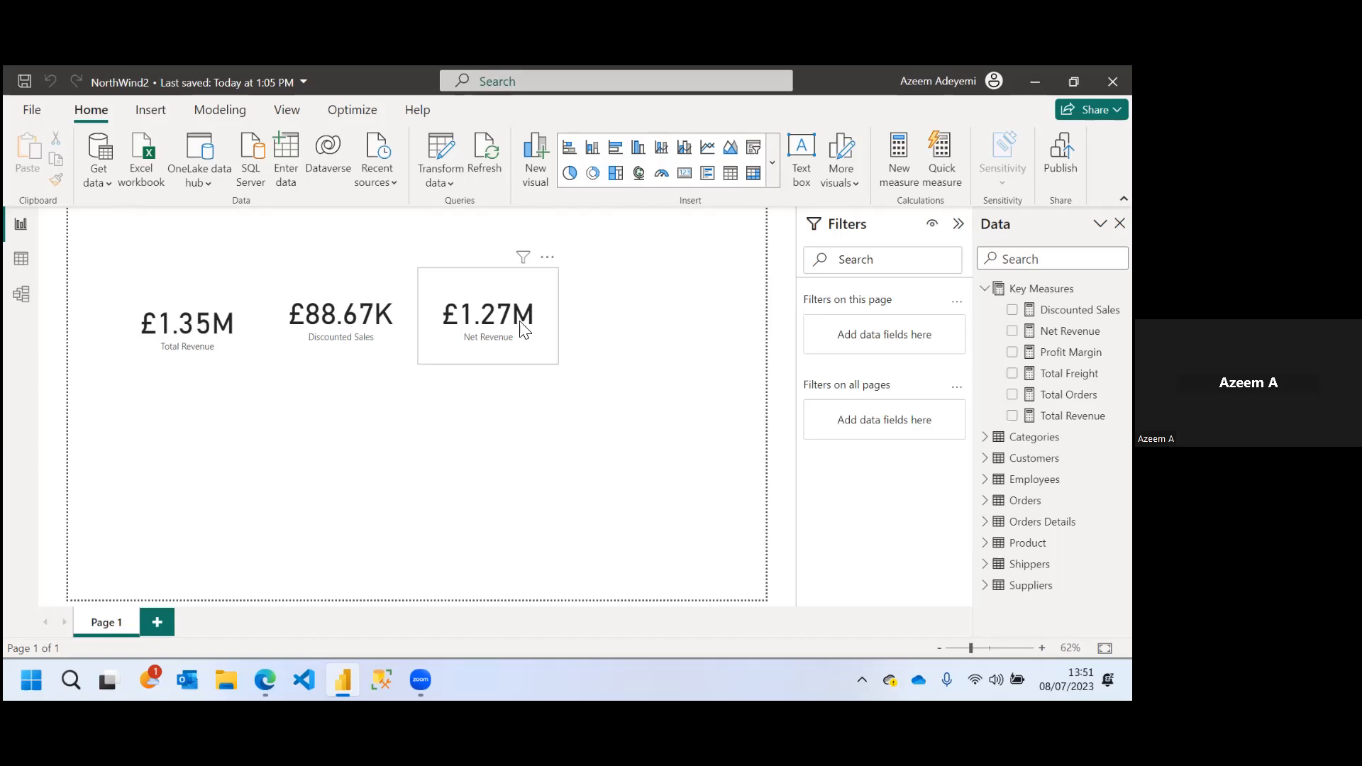
pyautogui.click(523, 355)
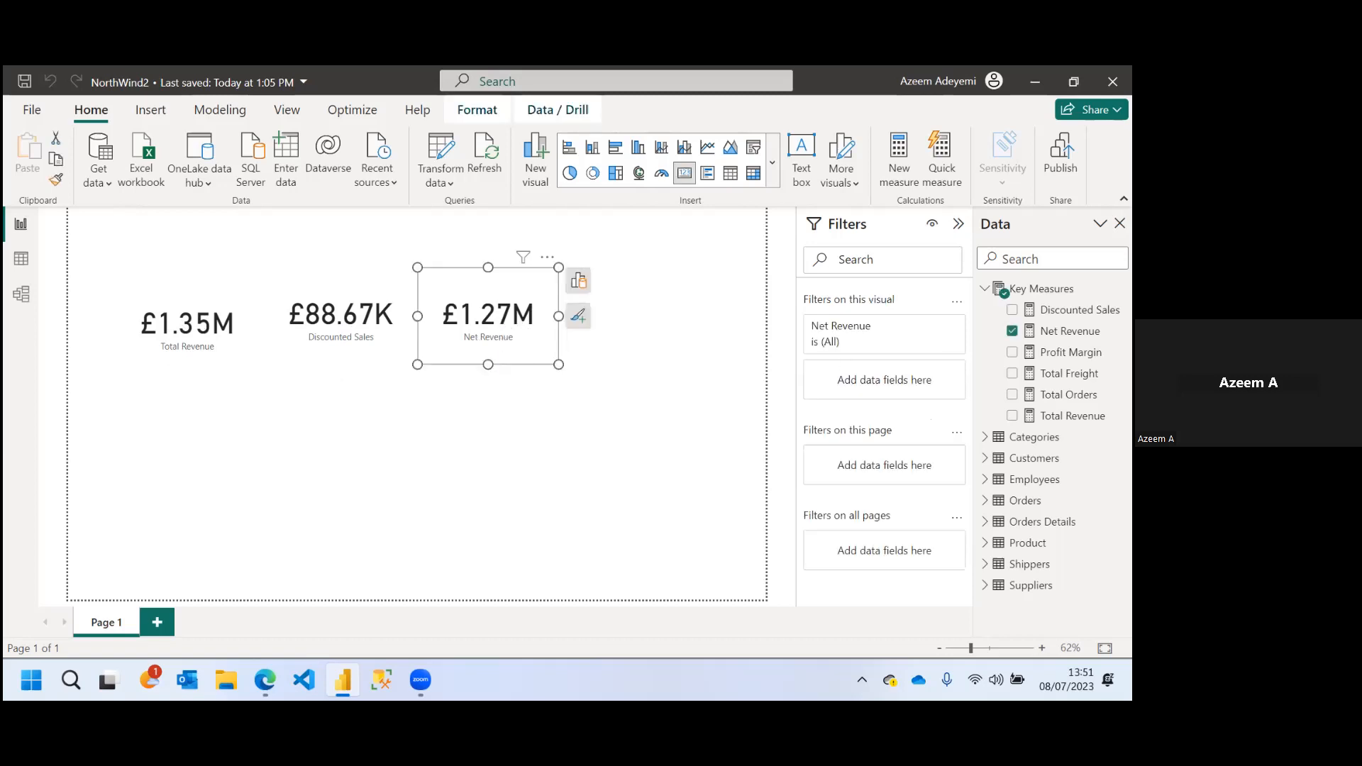
pyautogui.click(1070, 331)
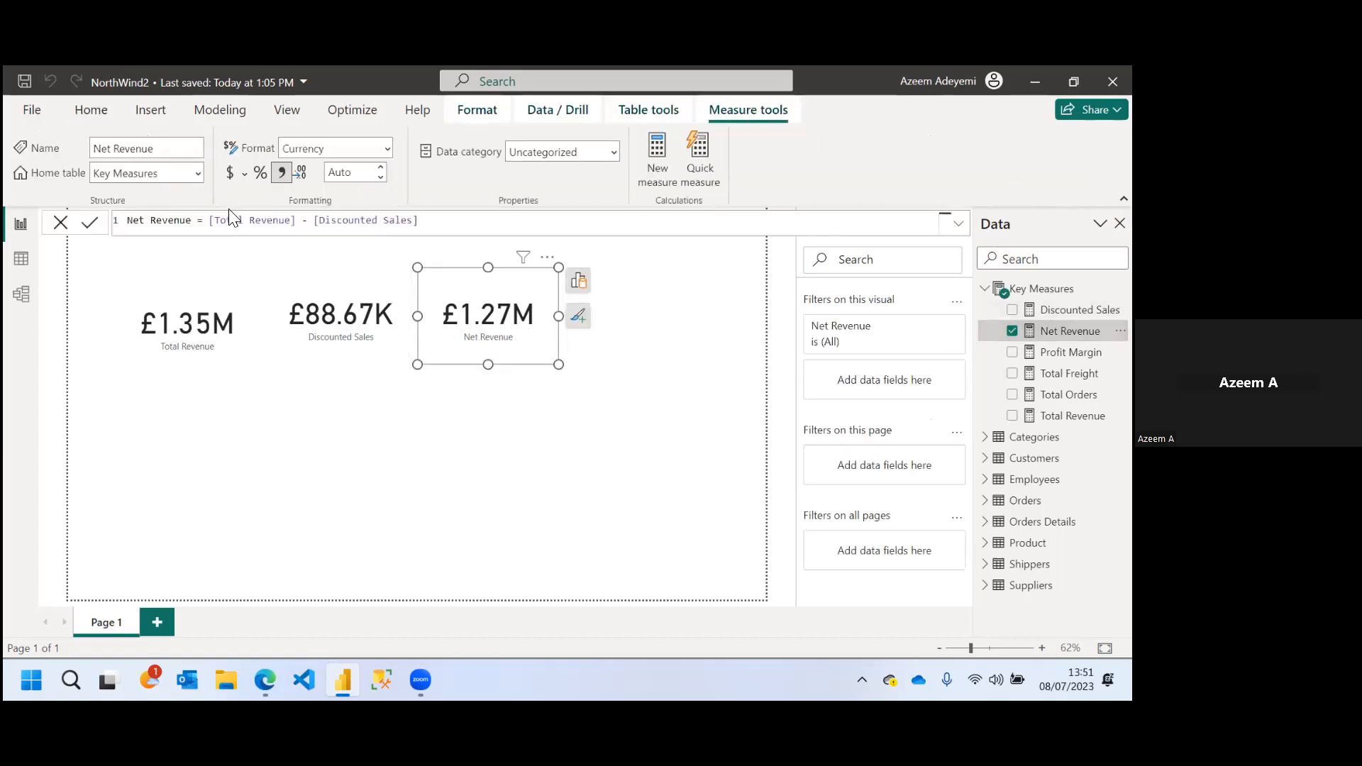
pyautogui.write('Profit')
pyautogui.press('Return')
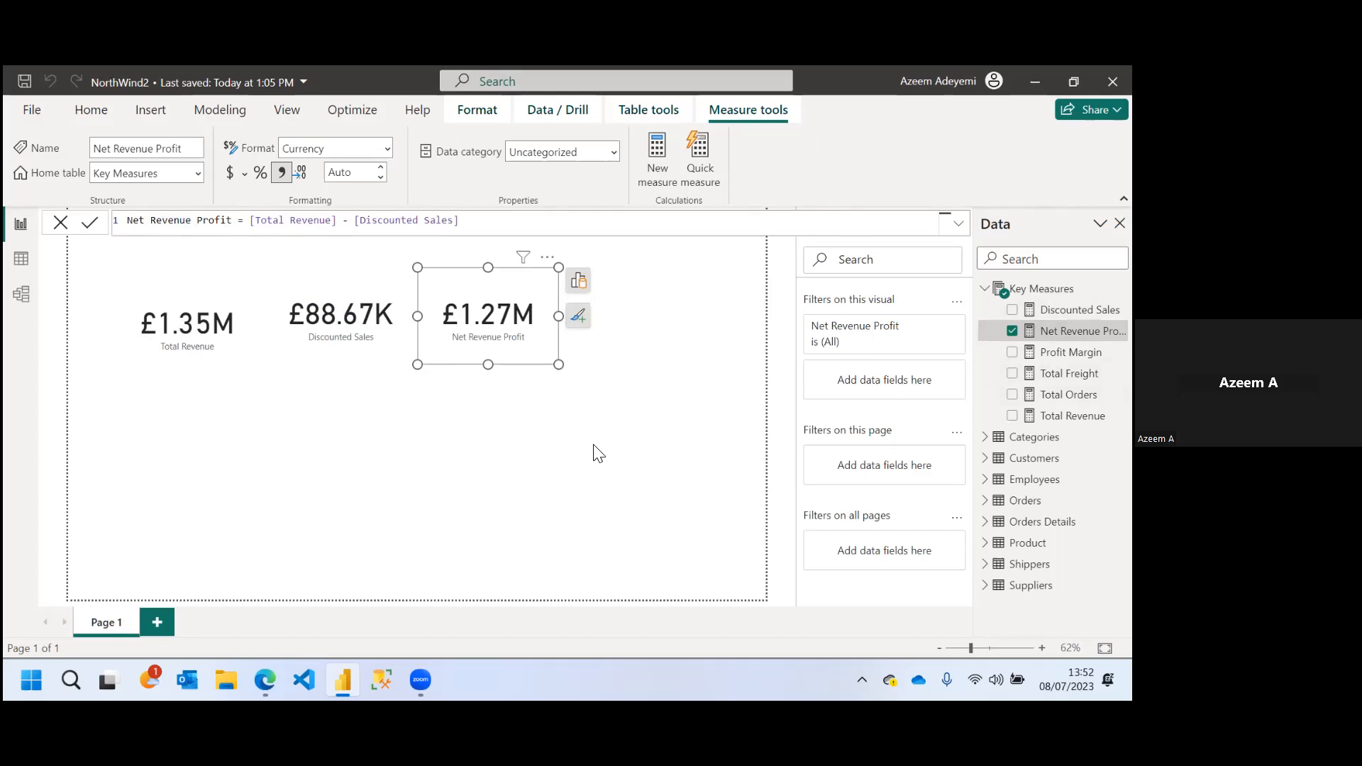
# Add a new visual to the report page showing the Total Orders and Profit Margin measures
pyautogui.click(703, 442)
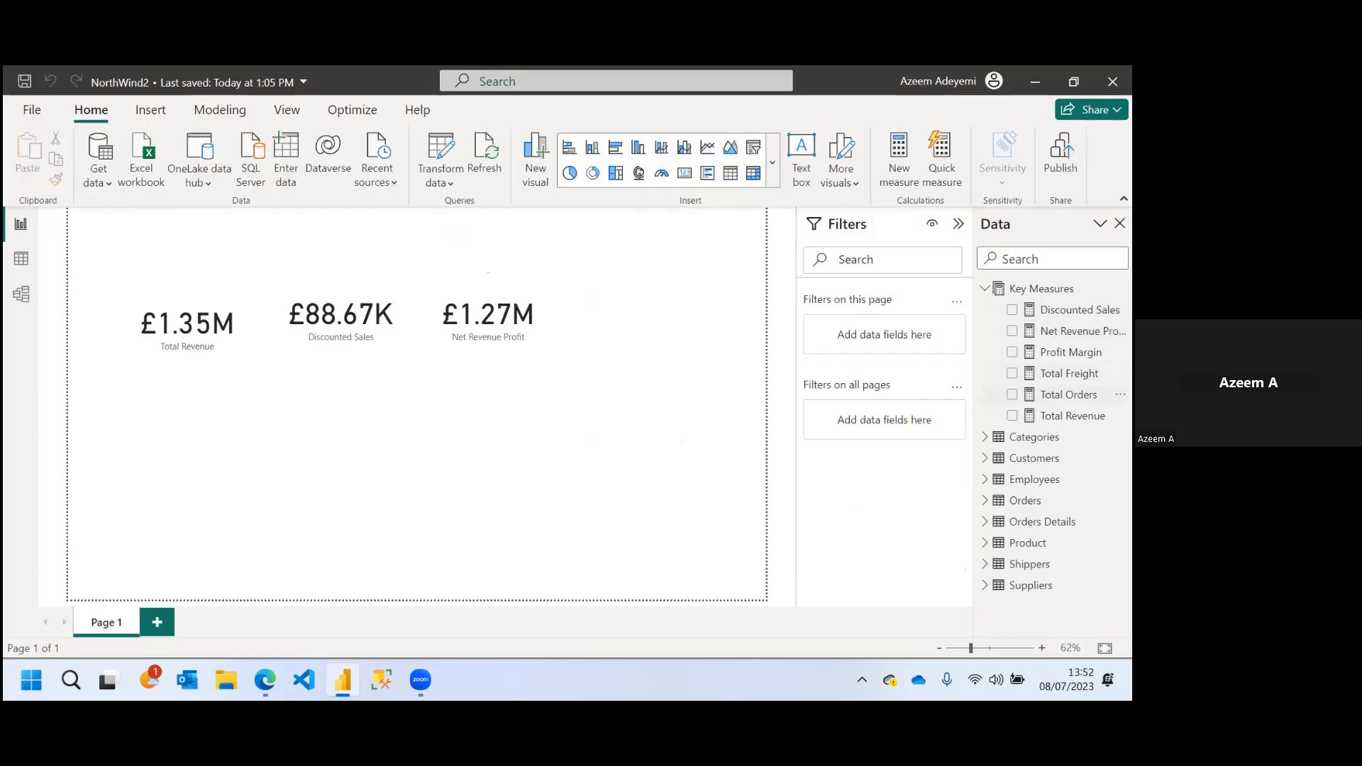
pyautogui.click(1012, 394)
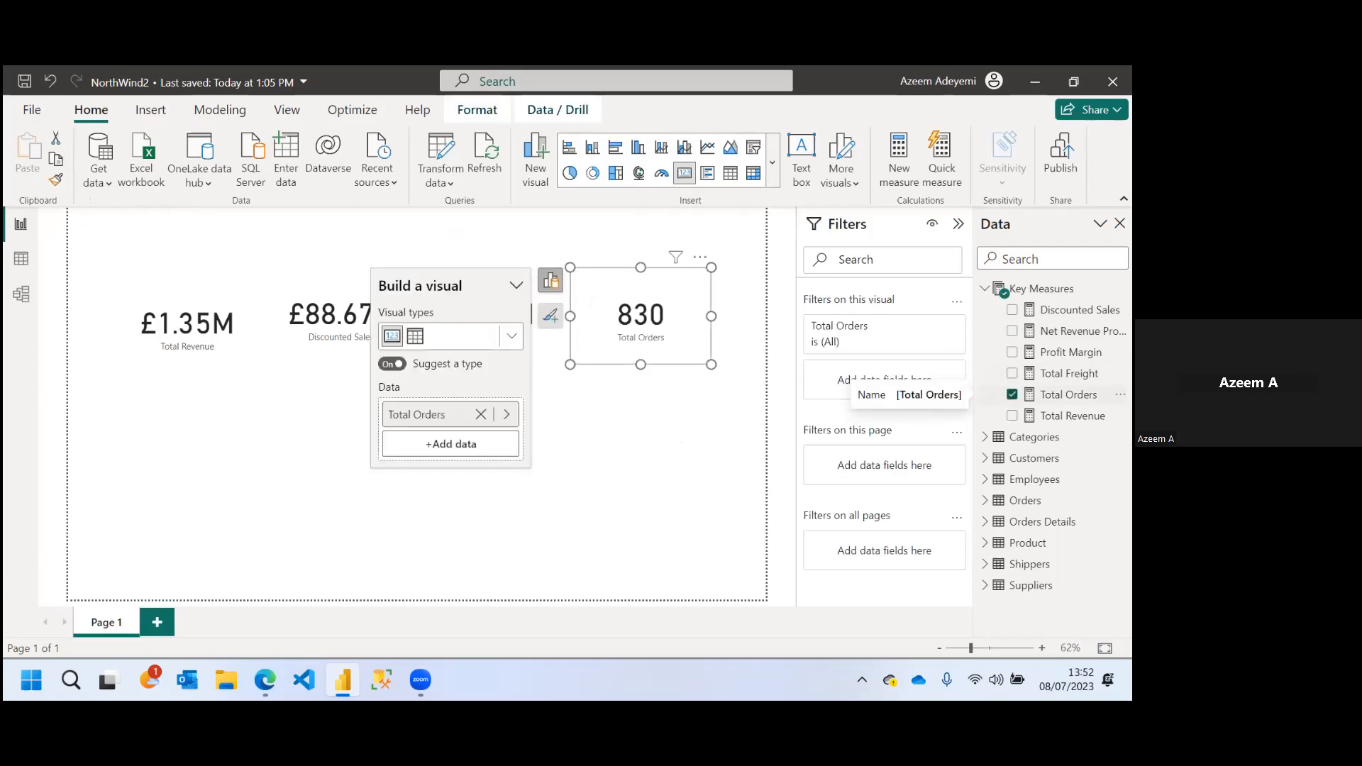
pyautogui.click(1012, 352)
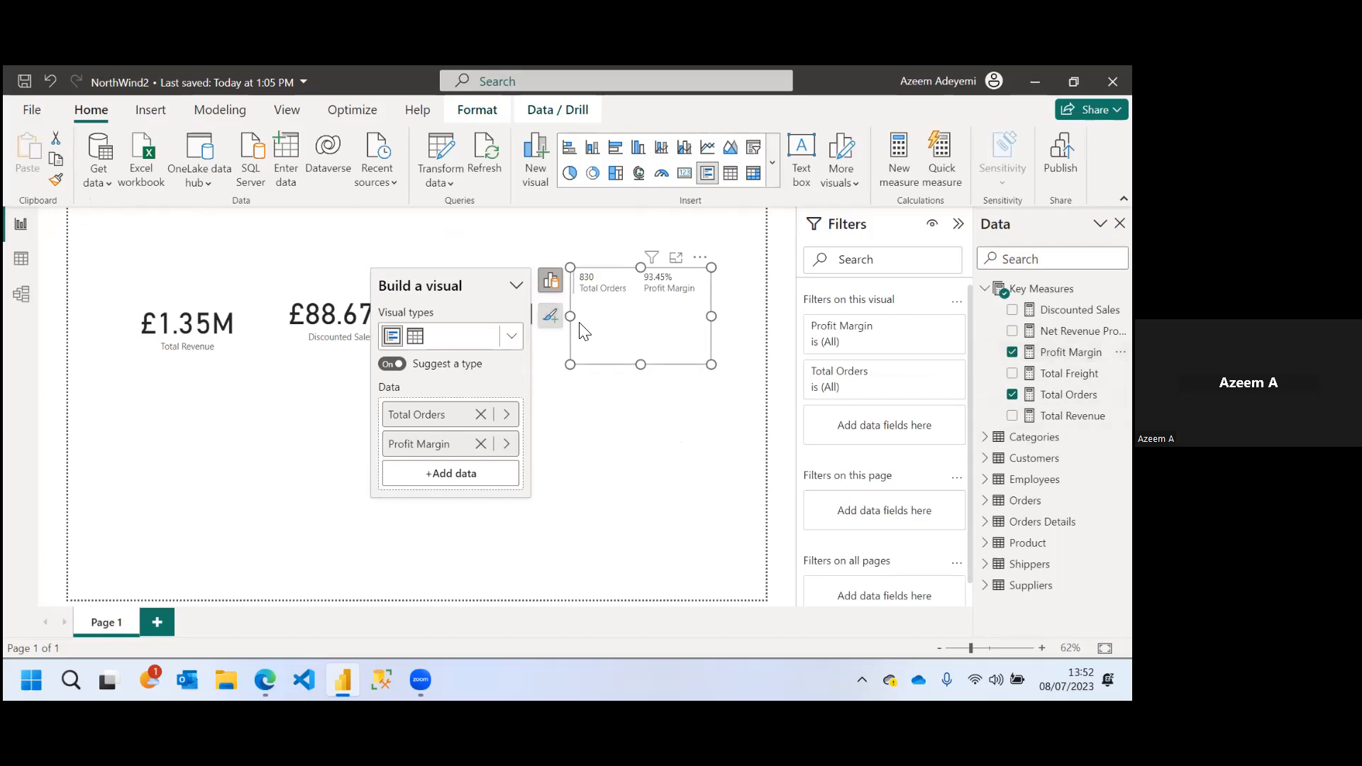
# Delete the Total Revenue, Discounted Sales and Net Revenue Profit cards and the Total Orders and Profit Margin visual from the report page
pyautogui.click(227, 366)
pyautogui.press('Delete')
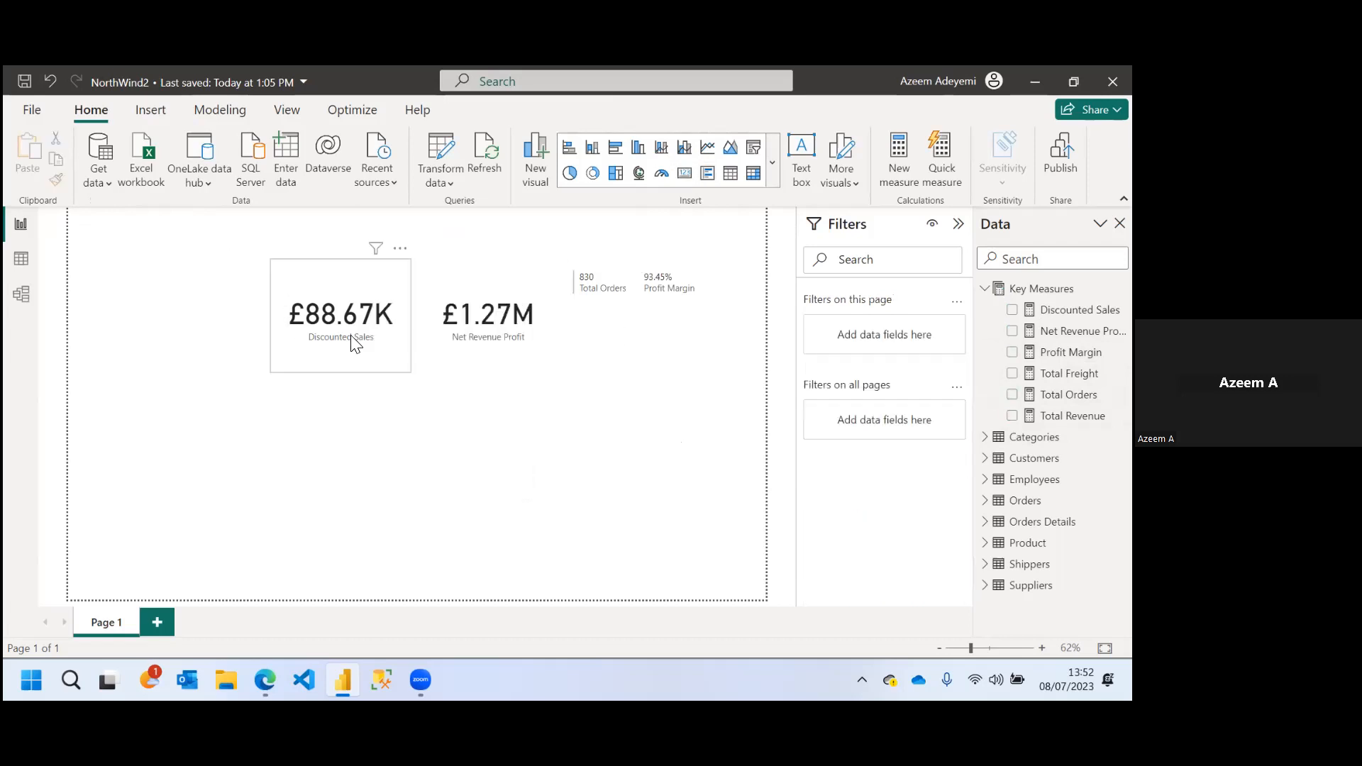
pyautogui.click(364, 343)
pyautogui.press('Delete')
pyautogui.click(484, 334)
pyautogui.press('Delete')
pyautogui.click(627, 308)
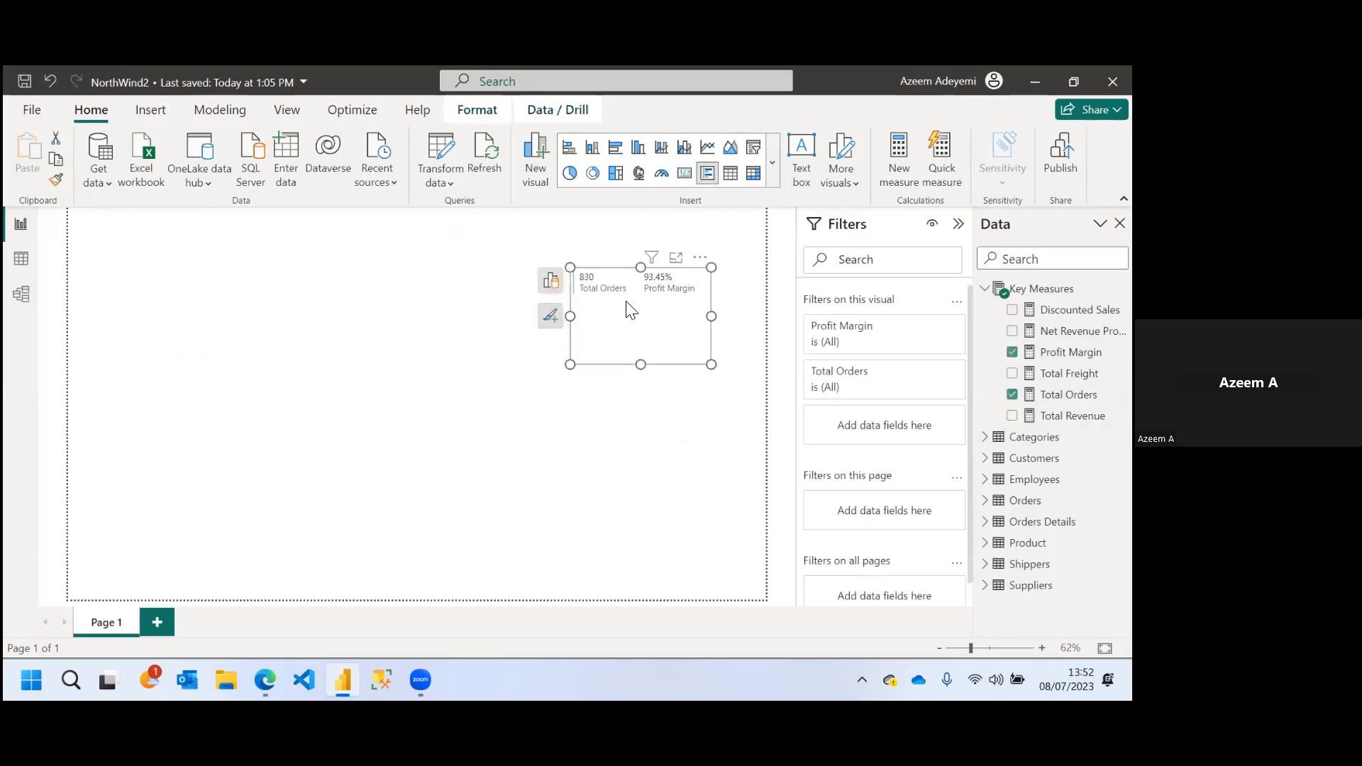
pyautogui.press('Delete')
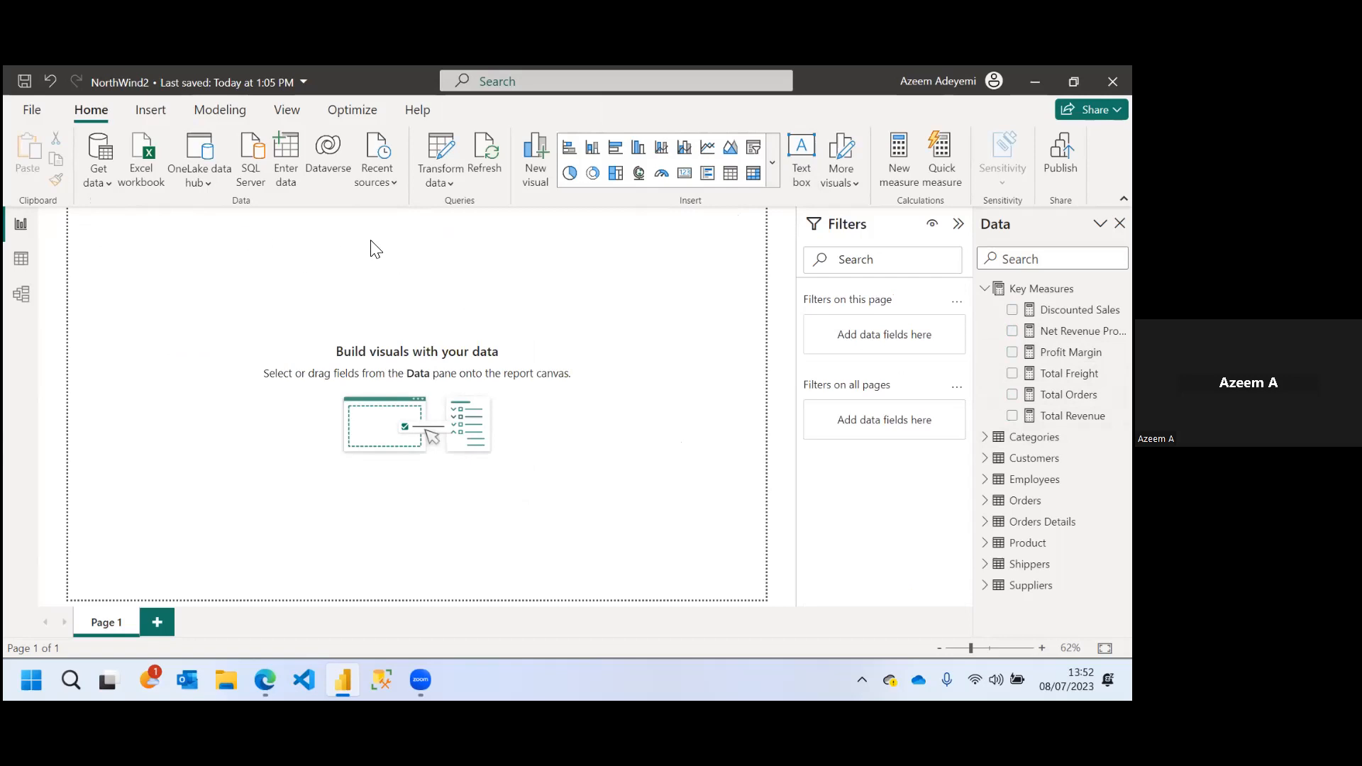
# Insert a Card (new) visual on the empty page with the Total Revenue and Net Revenue Profit measures
pyautogui.click(774, 160)
pyautogui.moveTo(775, 228); pyautogui.dragTo(770, 394)
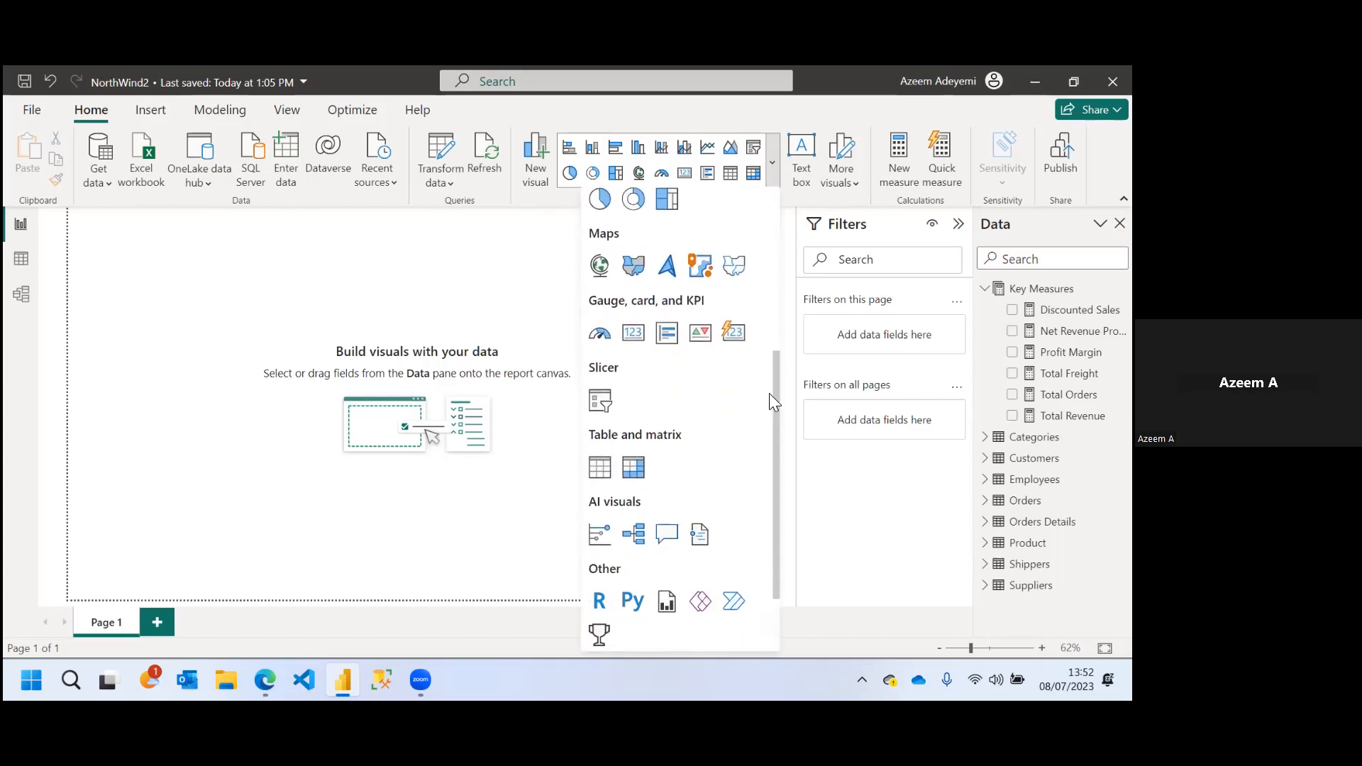
pyautogui.click(736, 336)
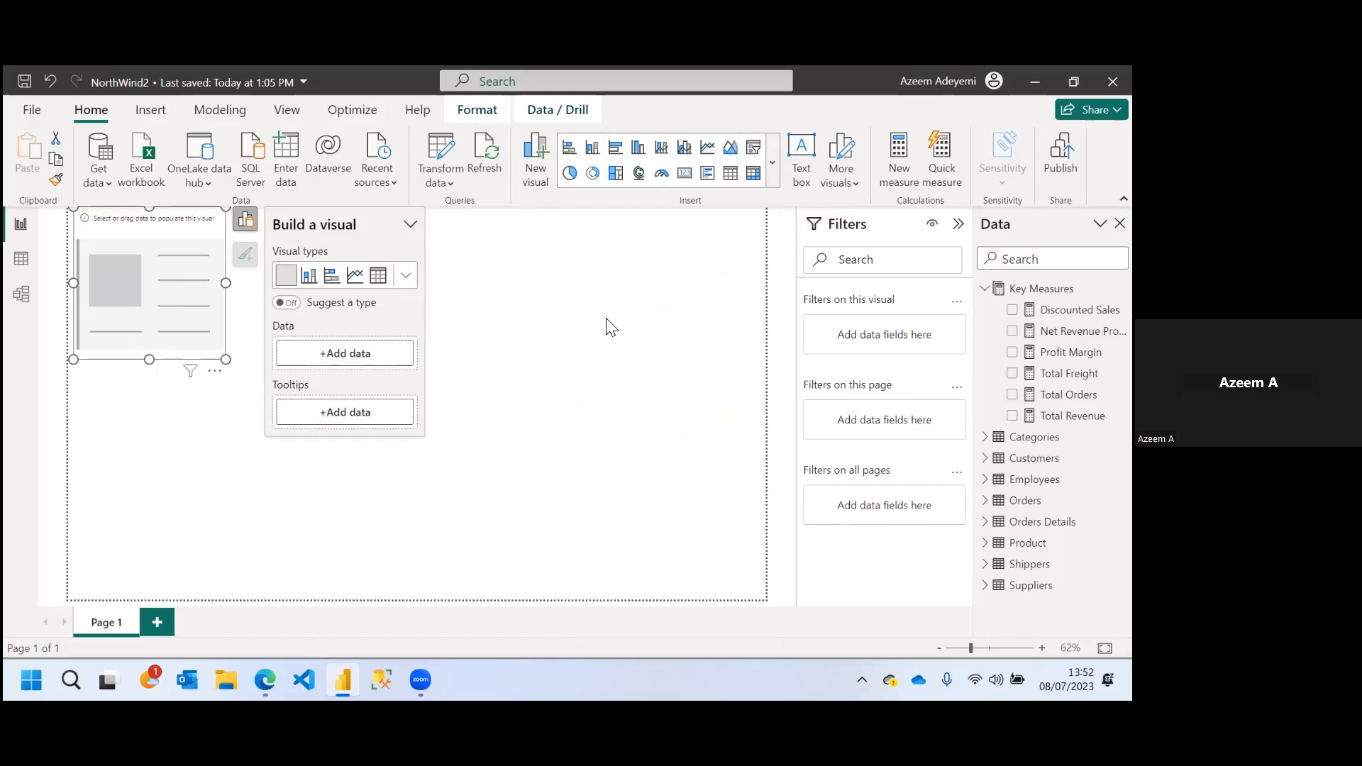
pyautogui.click(1012, 415)
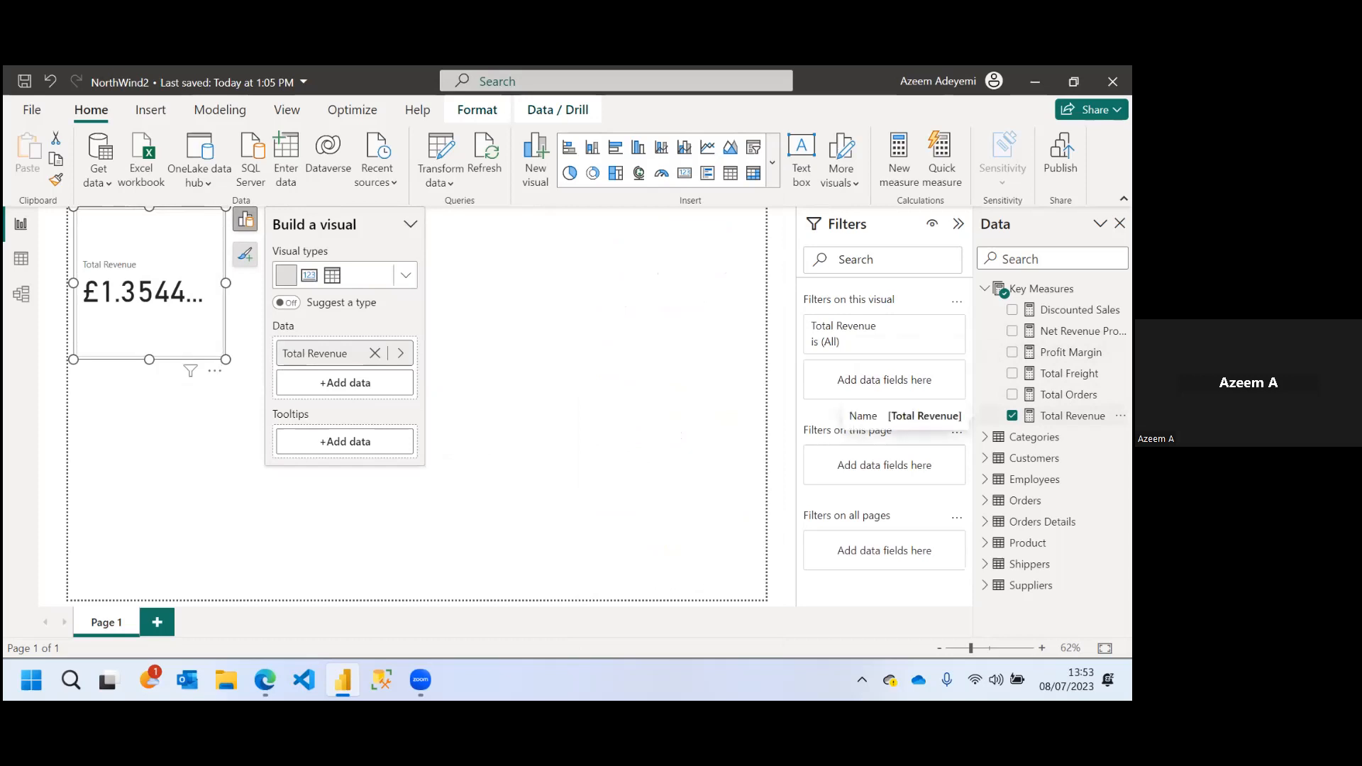
pyautogui.click(1013, 332)
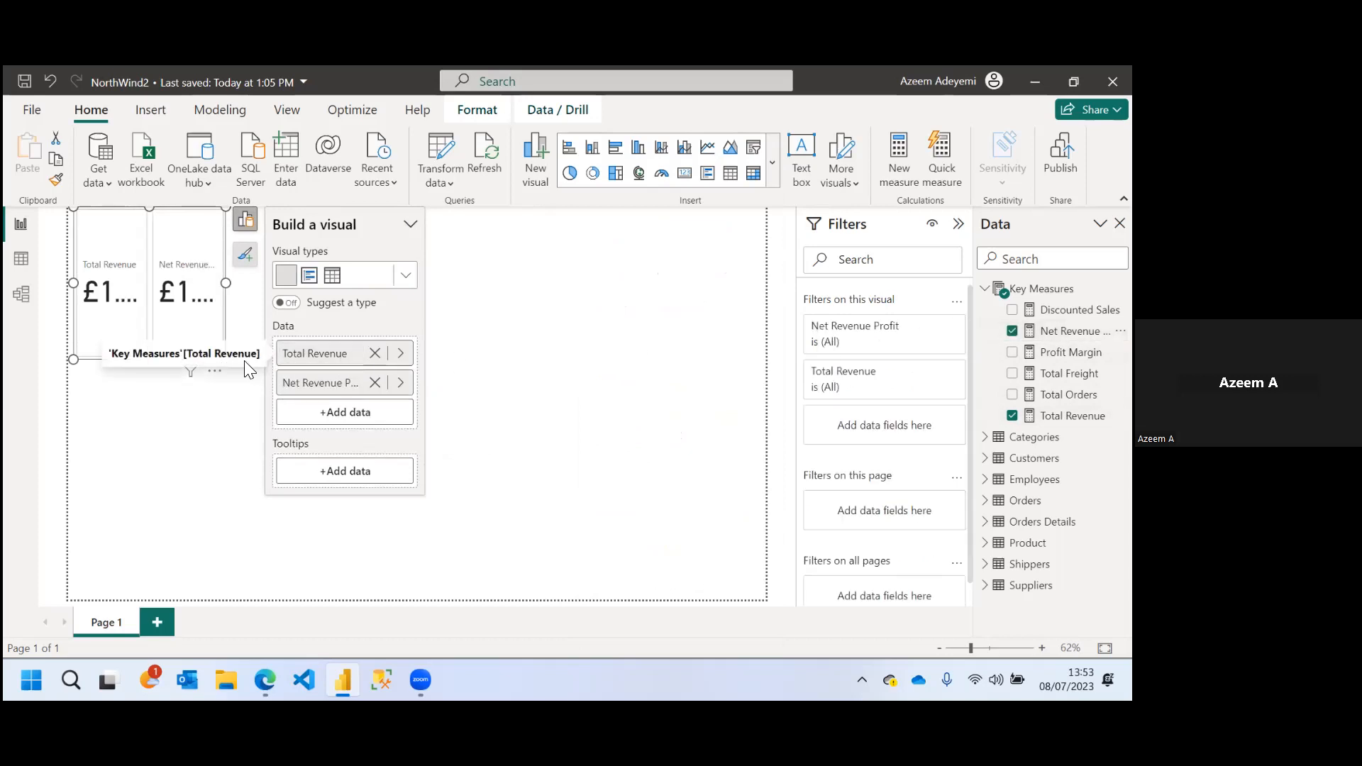
# Widen the card visual across most of the page and add the Discounted Sales, Total Orders and Profit Margin measures to it
pyautogui.moveTo(226, 360); pyautogui.dragTo(634, 346)
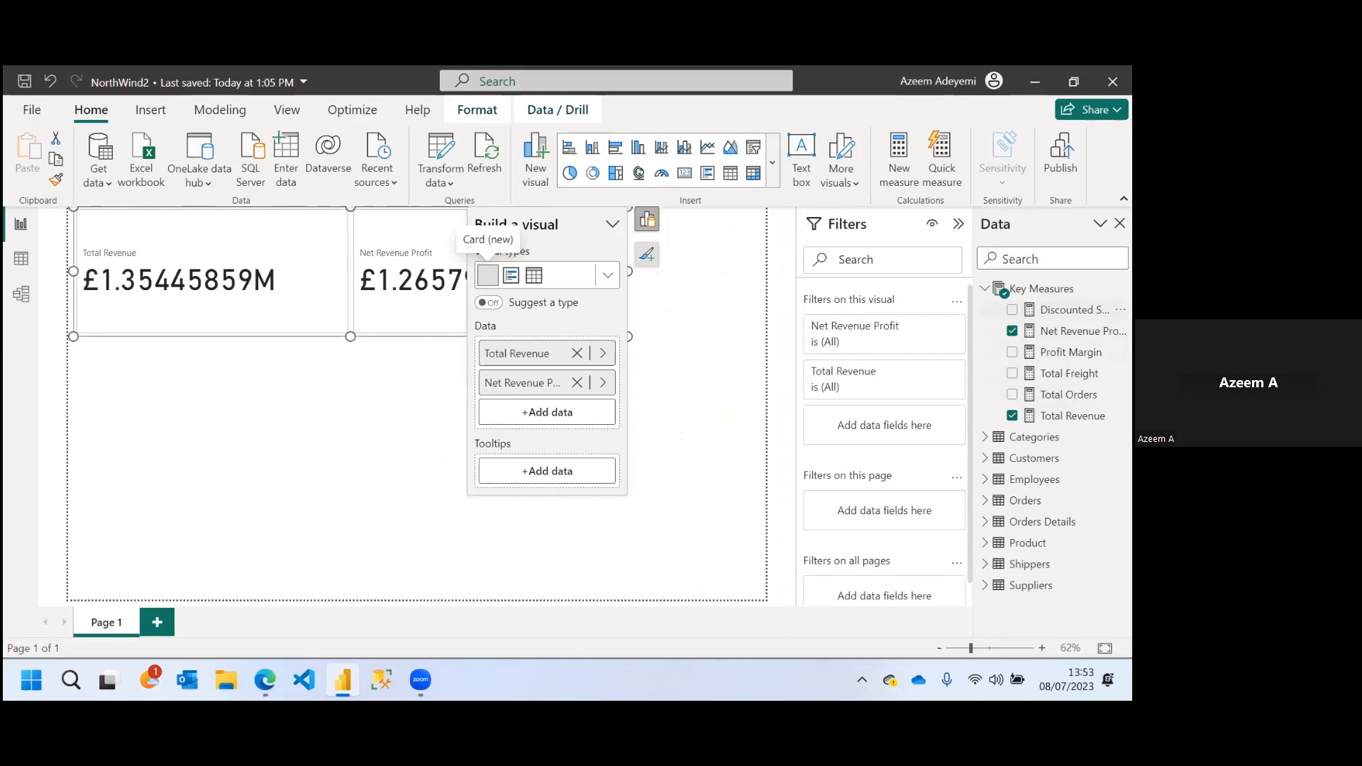
pyautogui.click(1012, 309)
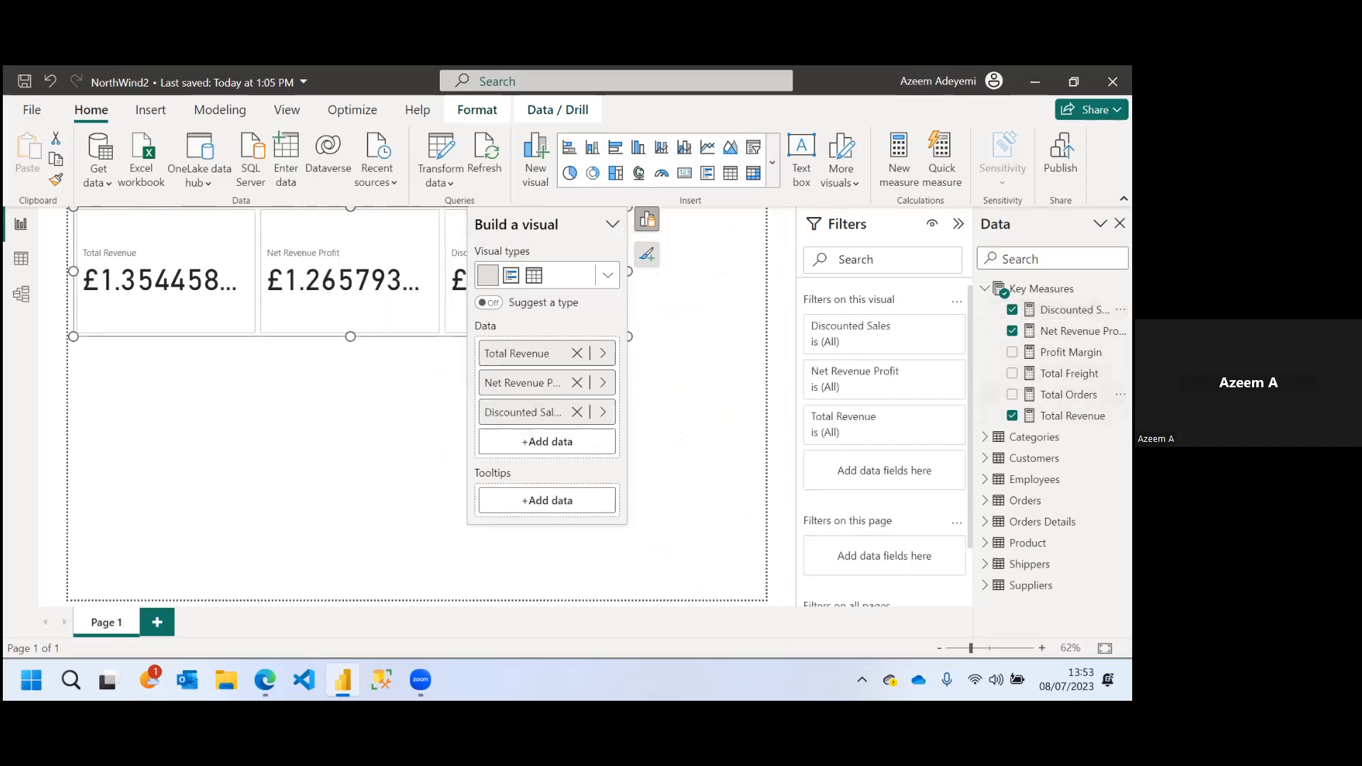
pyautogui.click(1013, 394)
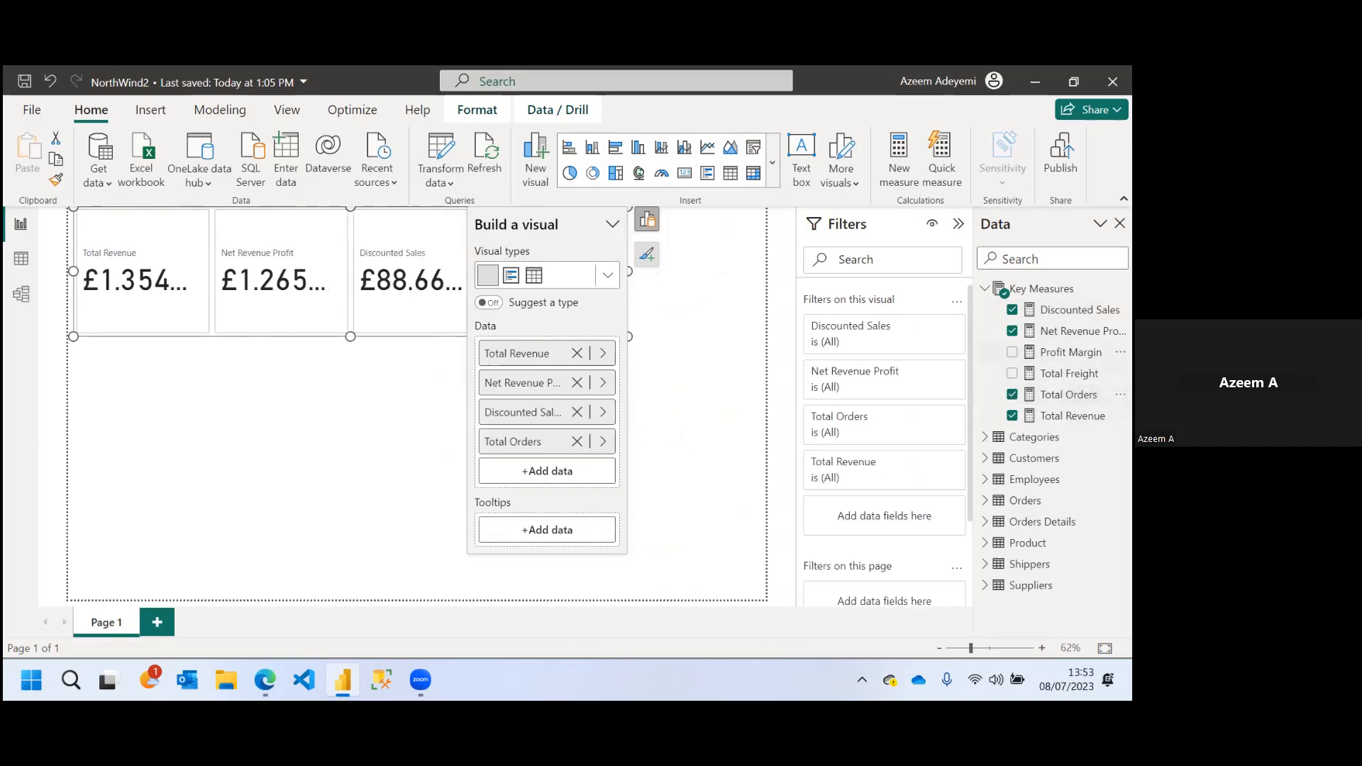
pyautogui.click(1013, 352)
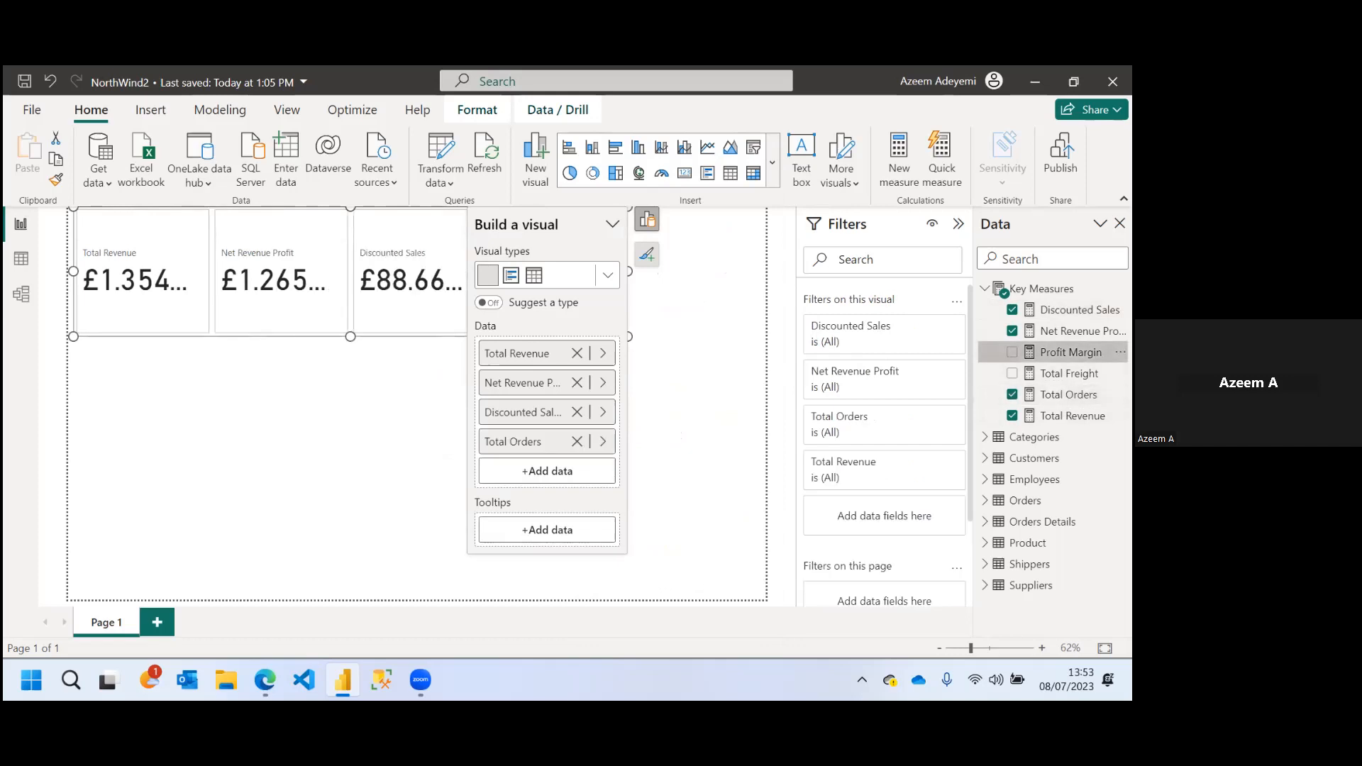
pyautogui.click(348, 431)
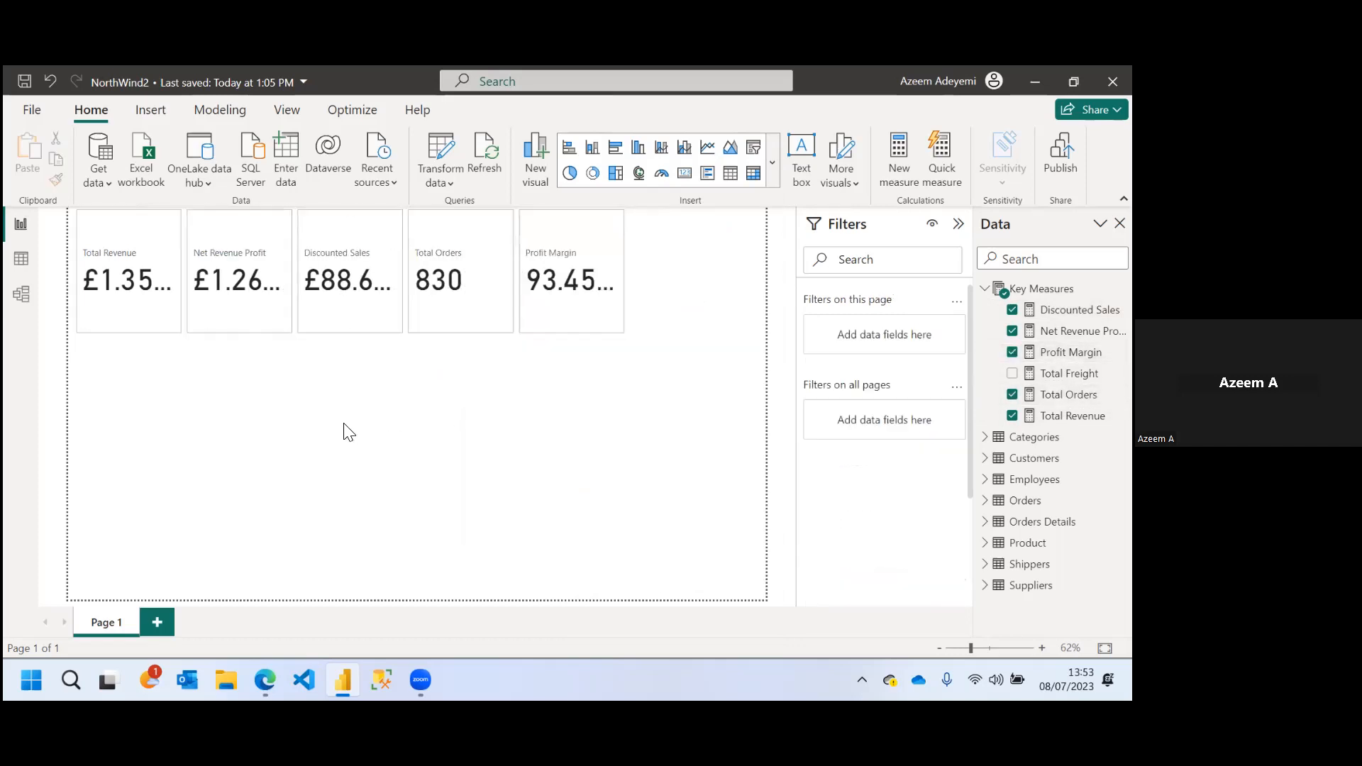
# Widen the card visual to nearly the full page width and lower its upper edge slightly
pyautogui.click(606, 338)
pyautogui.moveTo(624, 340); pyautogui.dragTo(752, 329)
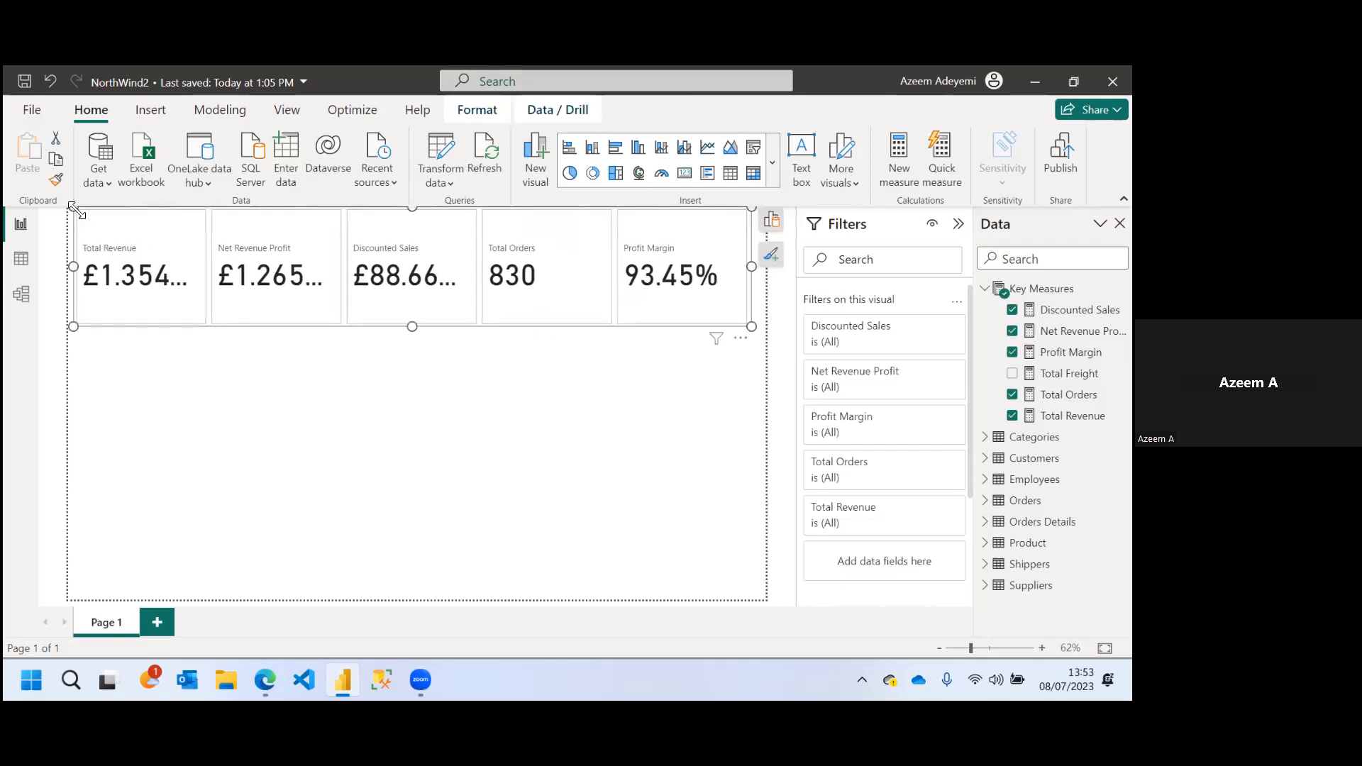
pyautogui.moveTo(75, 209); pyautogui.dragTo(75, 226)
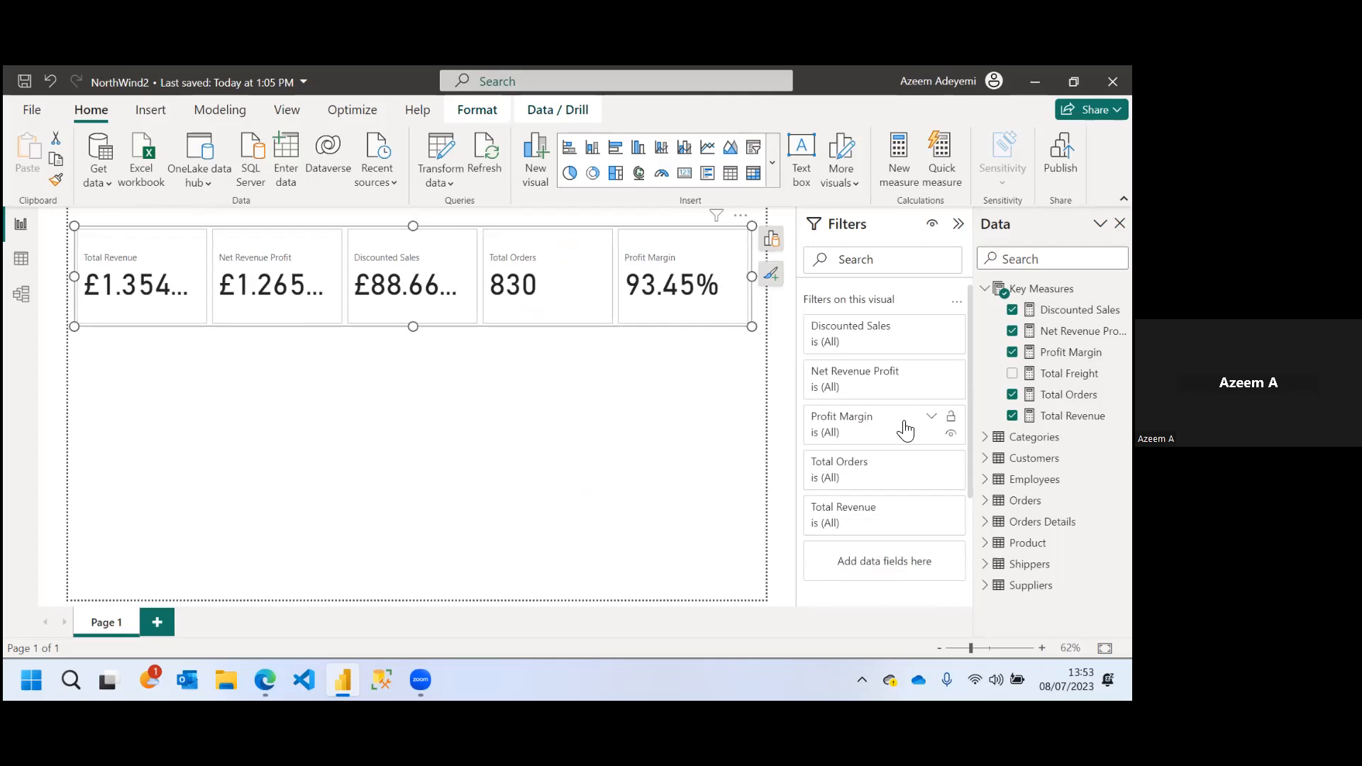
# Set the Total Revenue measure's format to 0 decimal places
pyautogui.click(1073, 416)
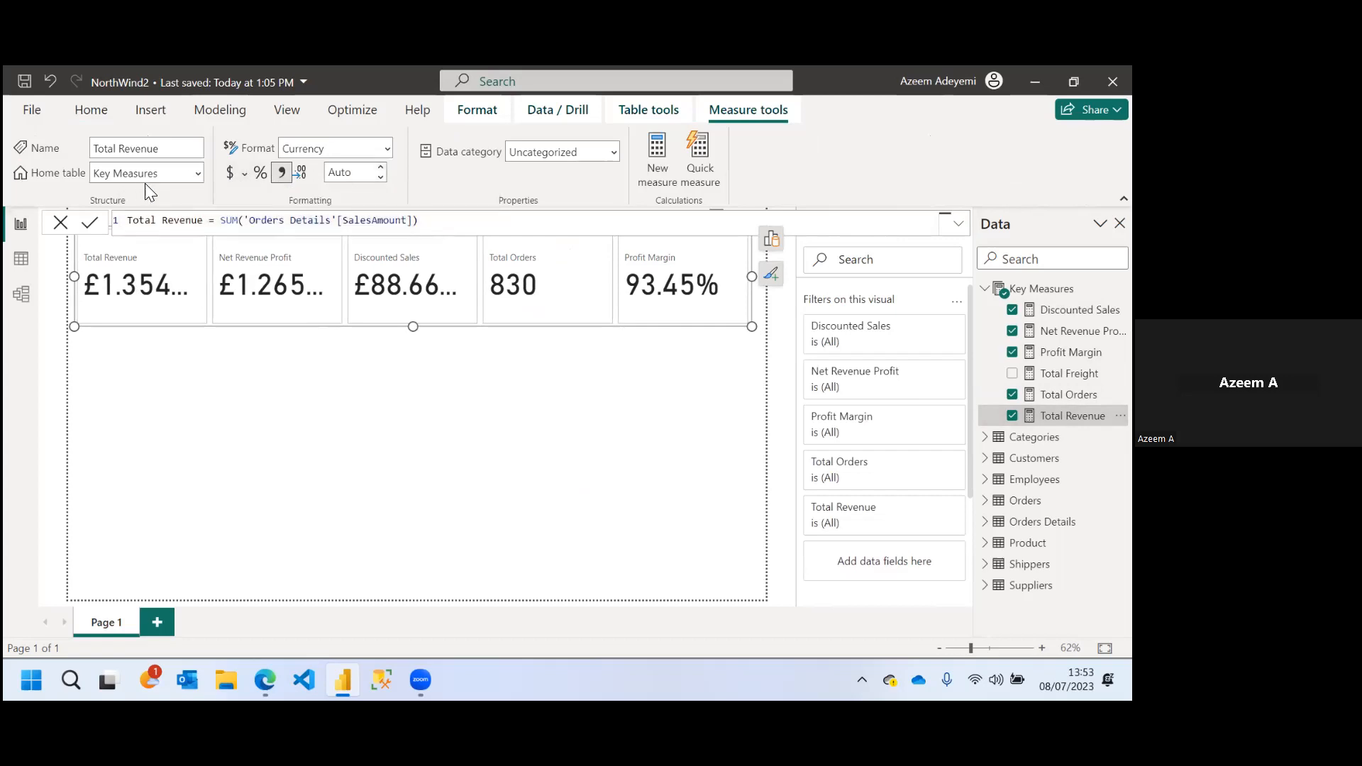
pyautogui.click(362, 173)
pyautogui.write('0')
pyautogui.press('Return')
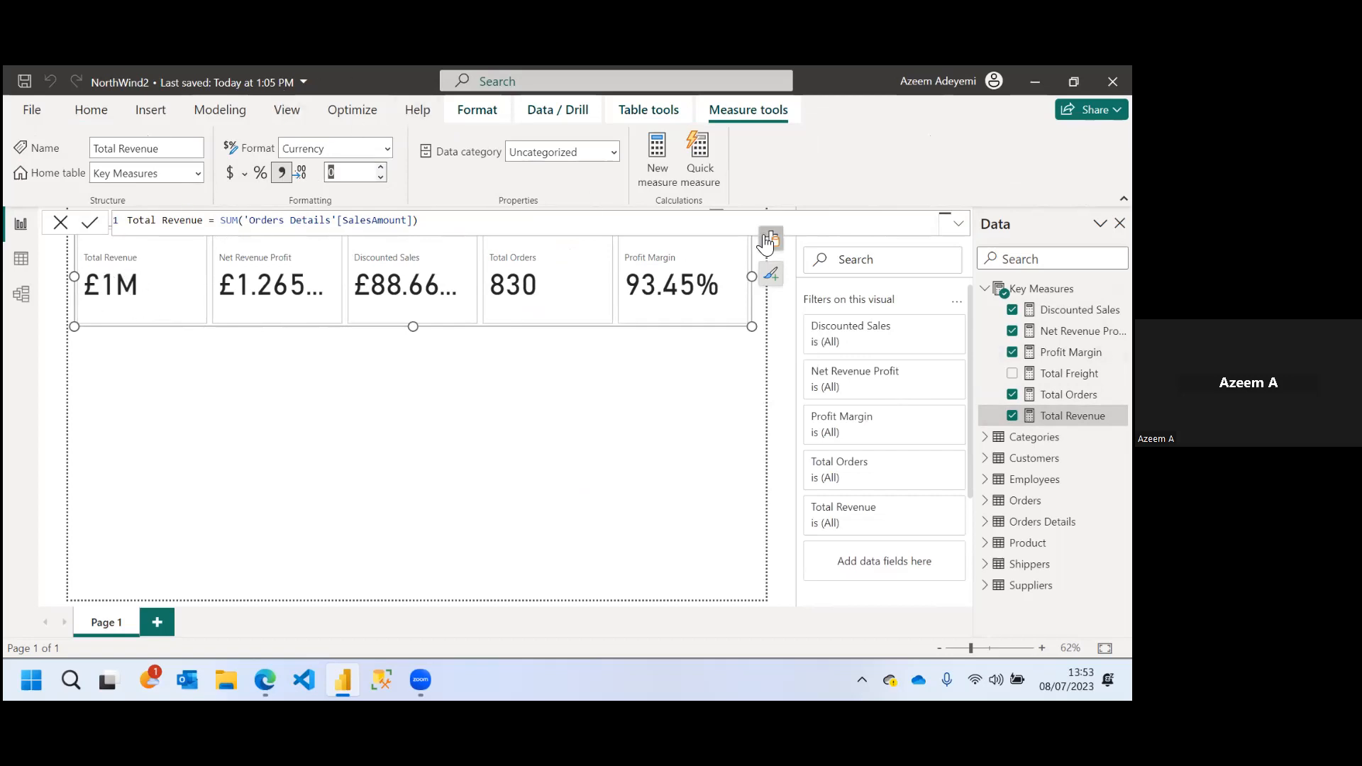
# Set the font size of the callout values to 20 for all series in the card visual
pyautogui.click(773, 275)
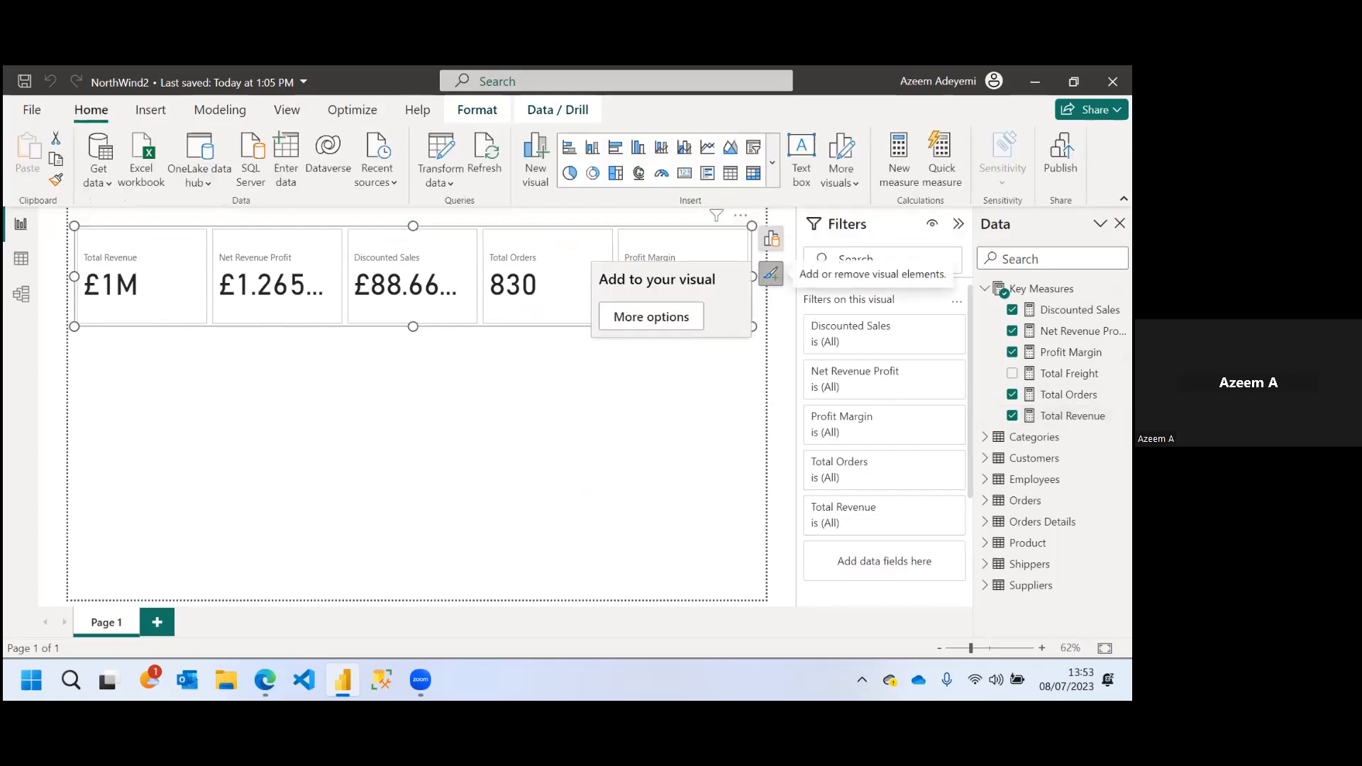
pyautogui.click(647, 317)
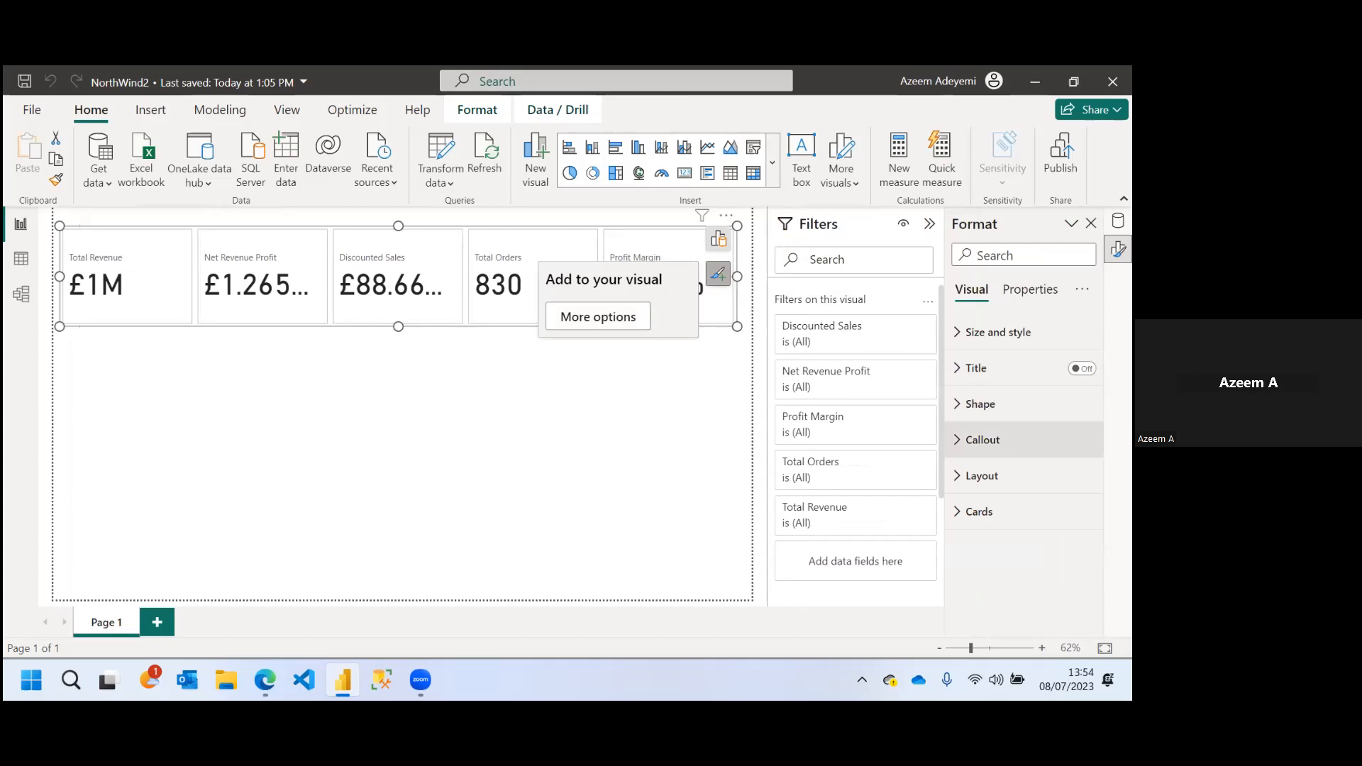
pyautogui.click(983, 439)
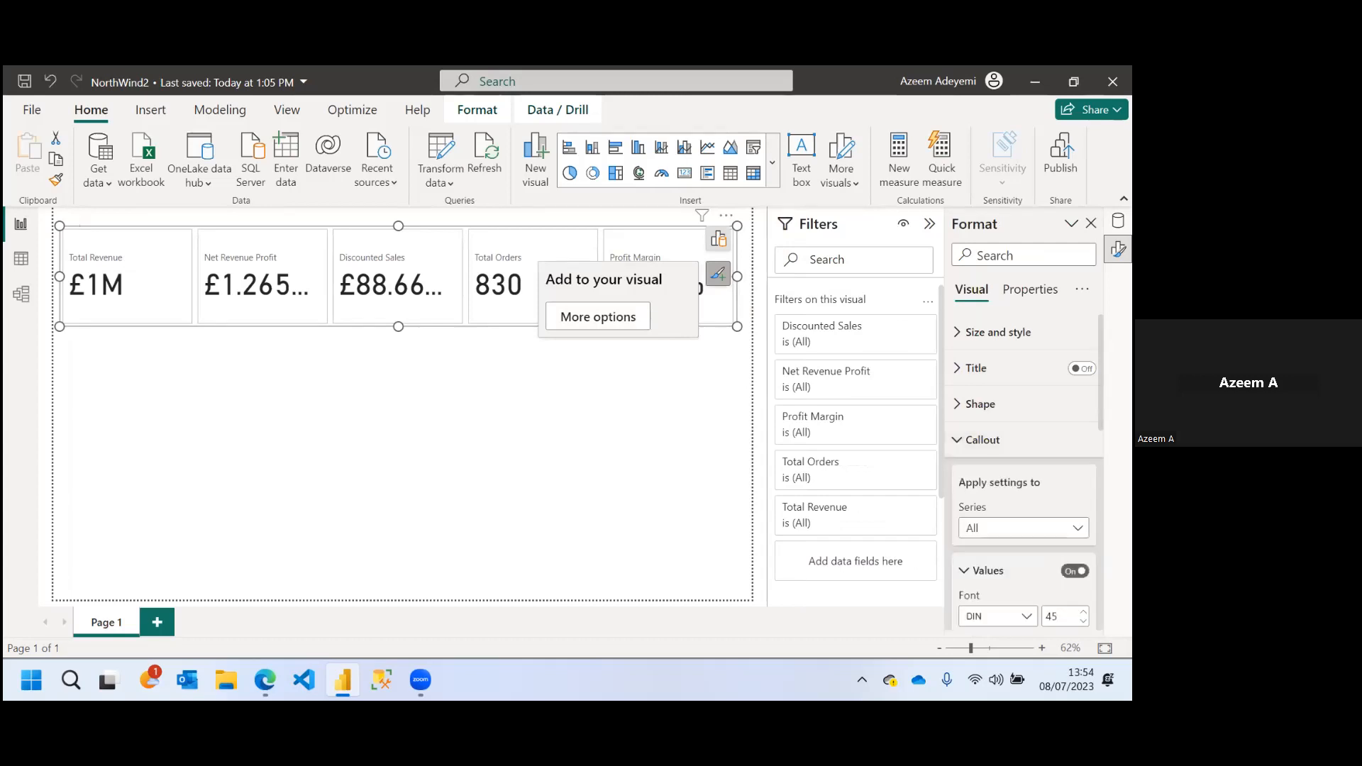
pyautogui.scroll(-2, 1024, 472)
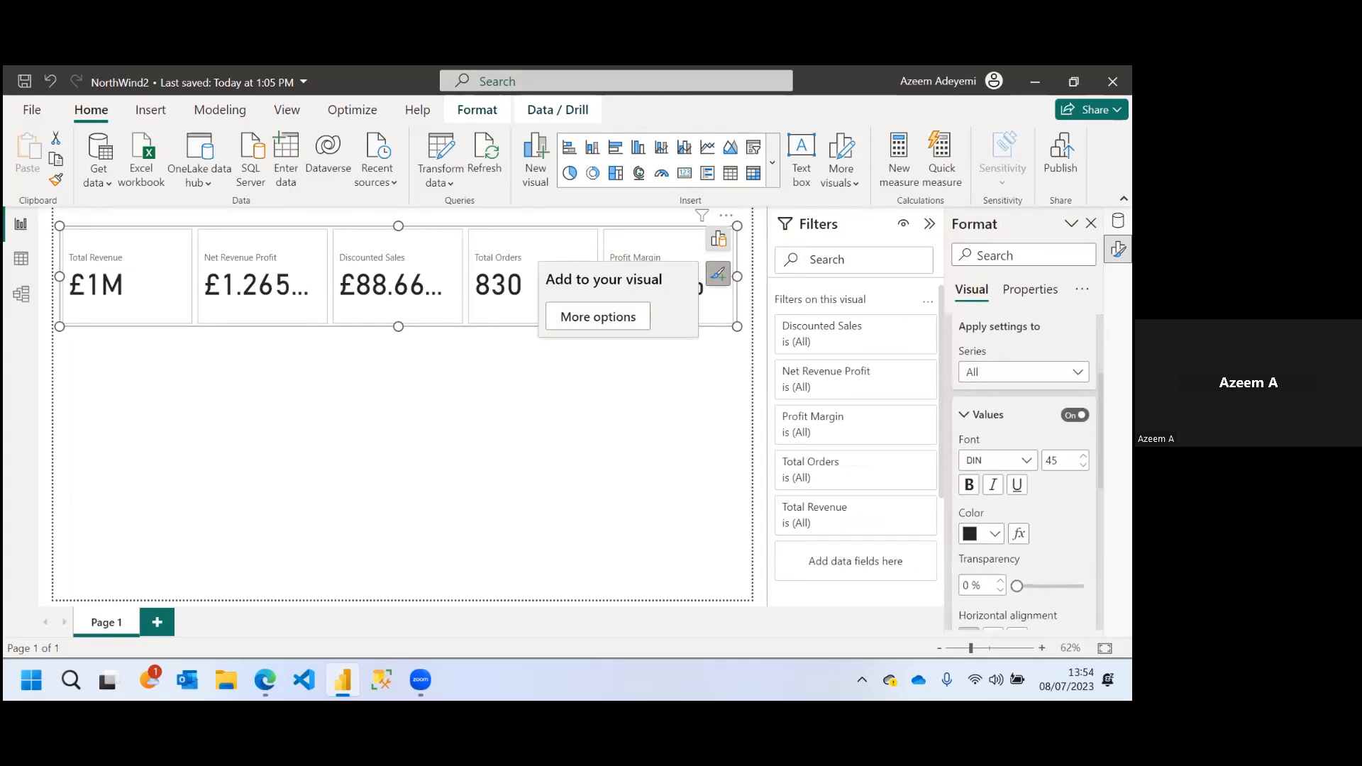
pyautogui.doubleClick(1052, 460)
pyautogui.write('20')
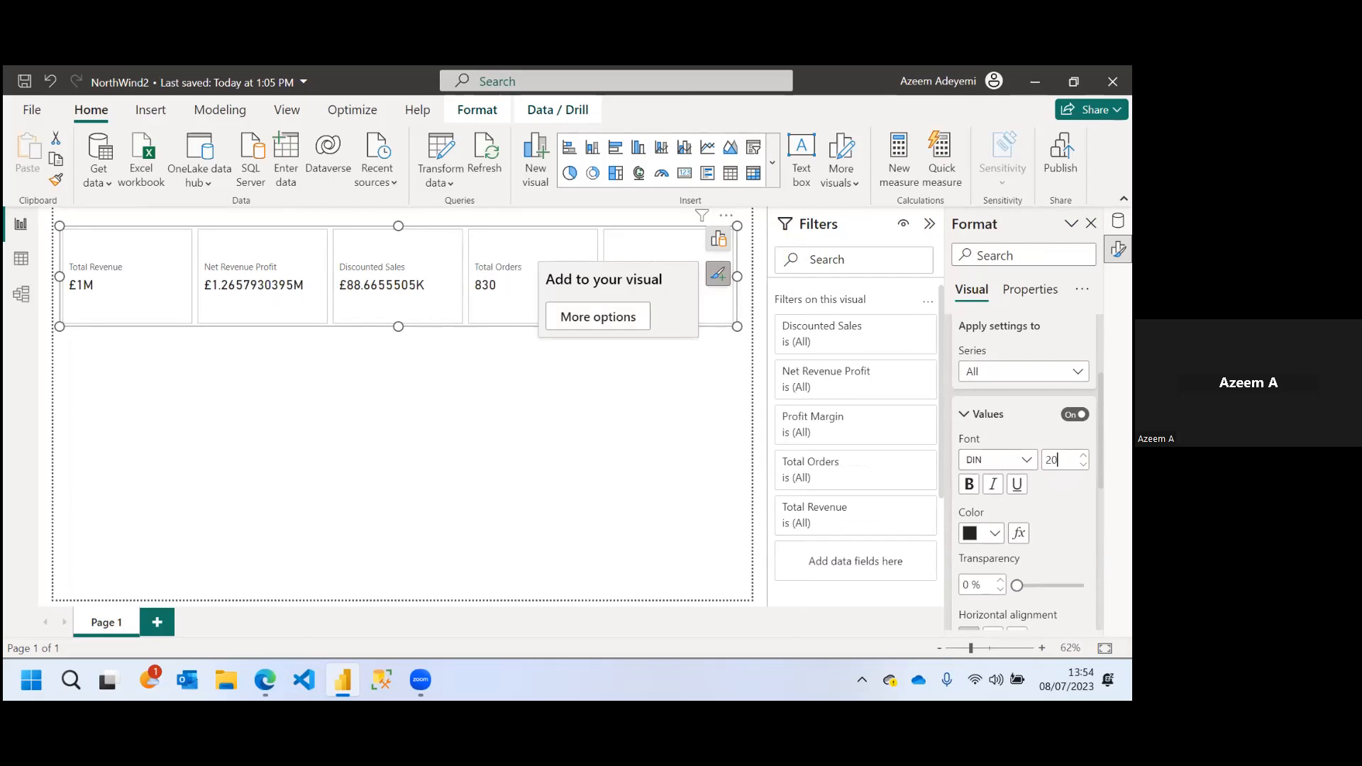
# Set the callout values' display units to None and their decimal places to 0
pyautogui.scroll(-5, 1028, 471)
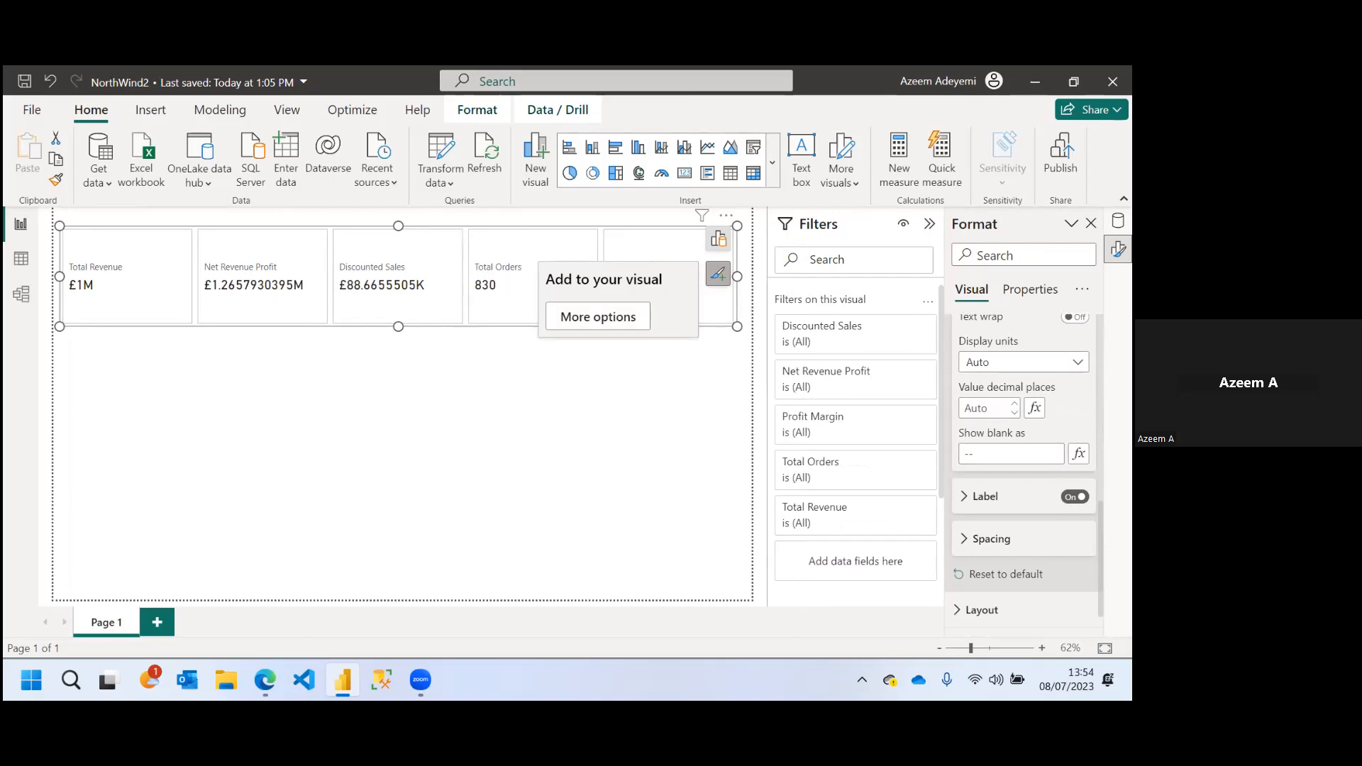
pyautogui.click(1024, 363)
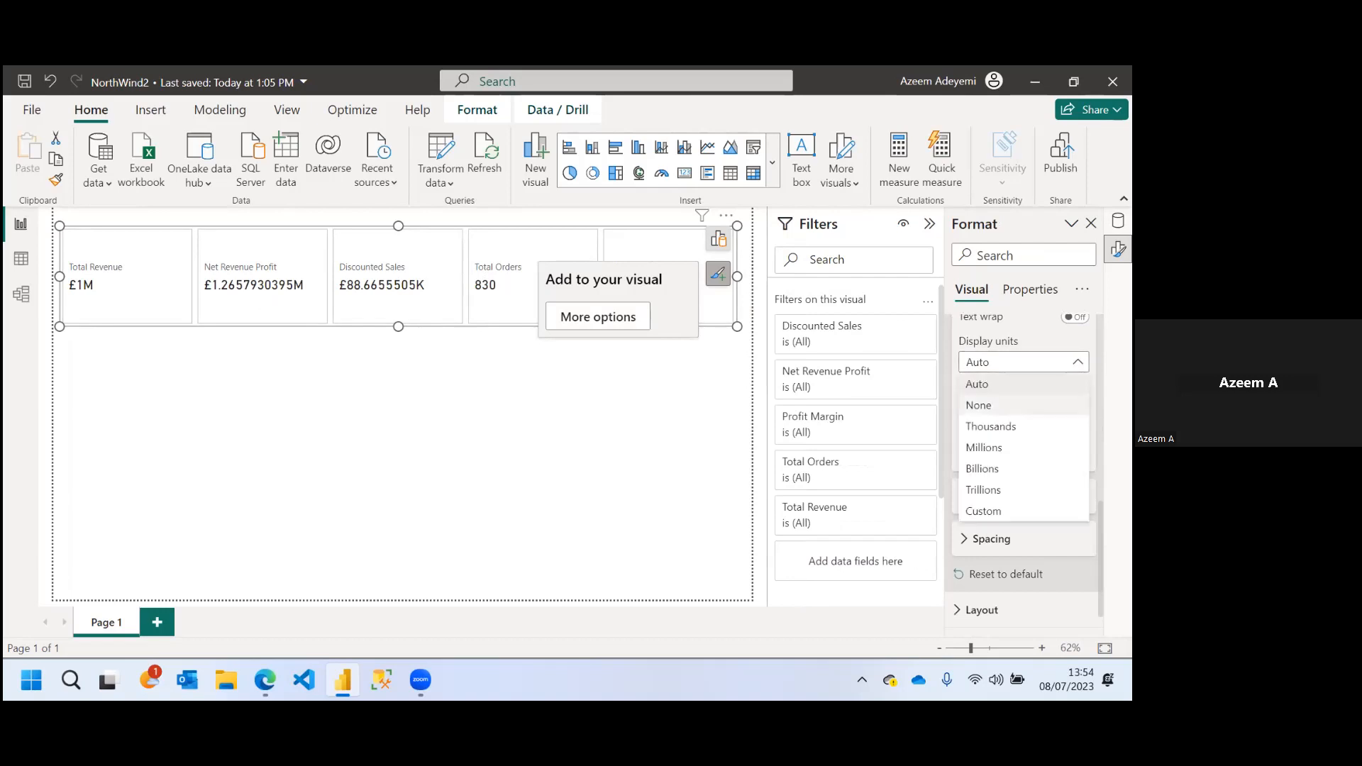
pyautogui.click(993, 406)
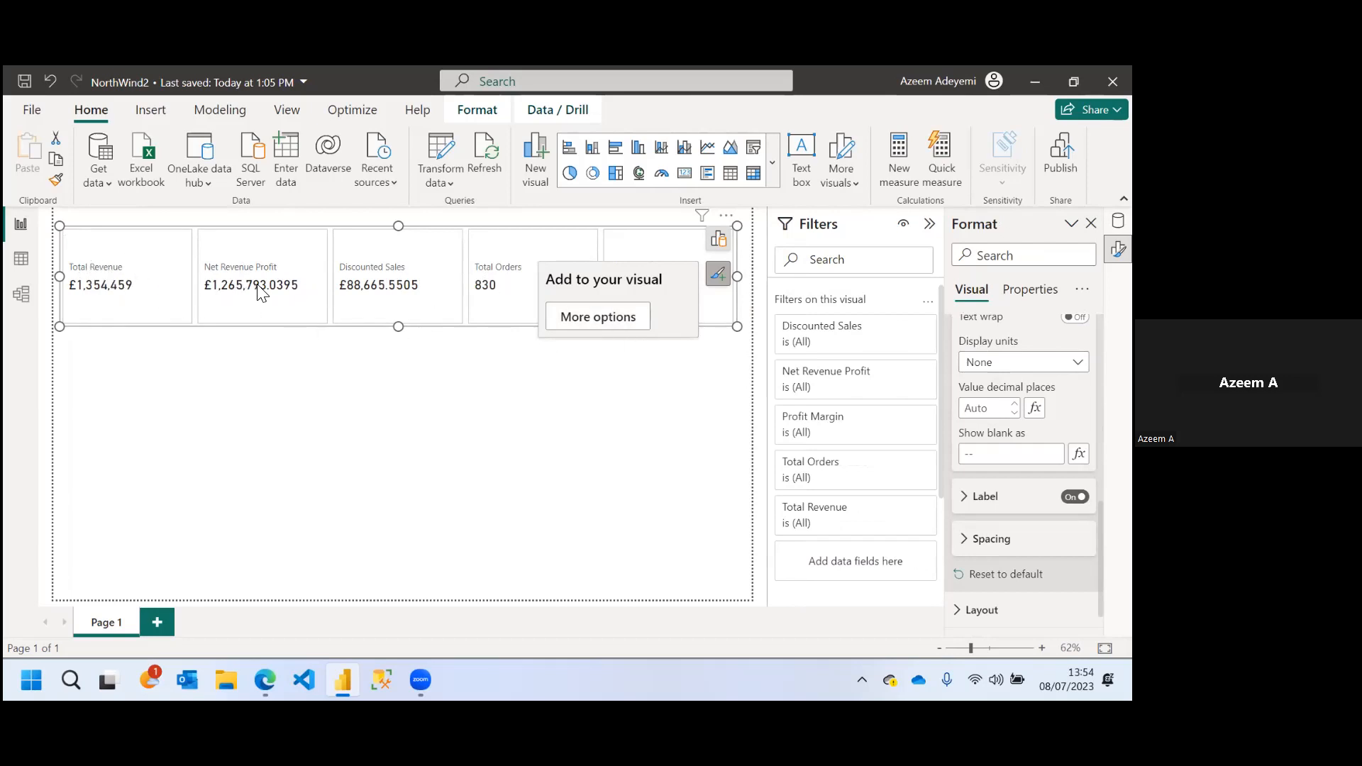
pyautogui.click(983, 408)
pyautogui.write('0')
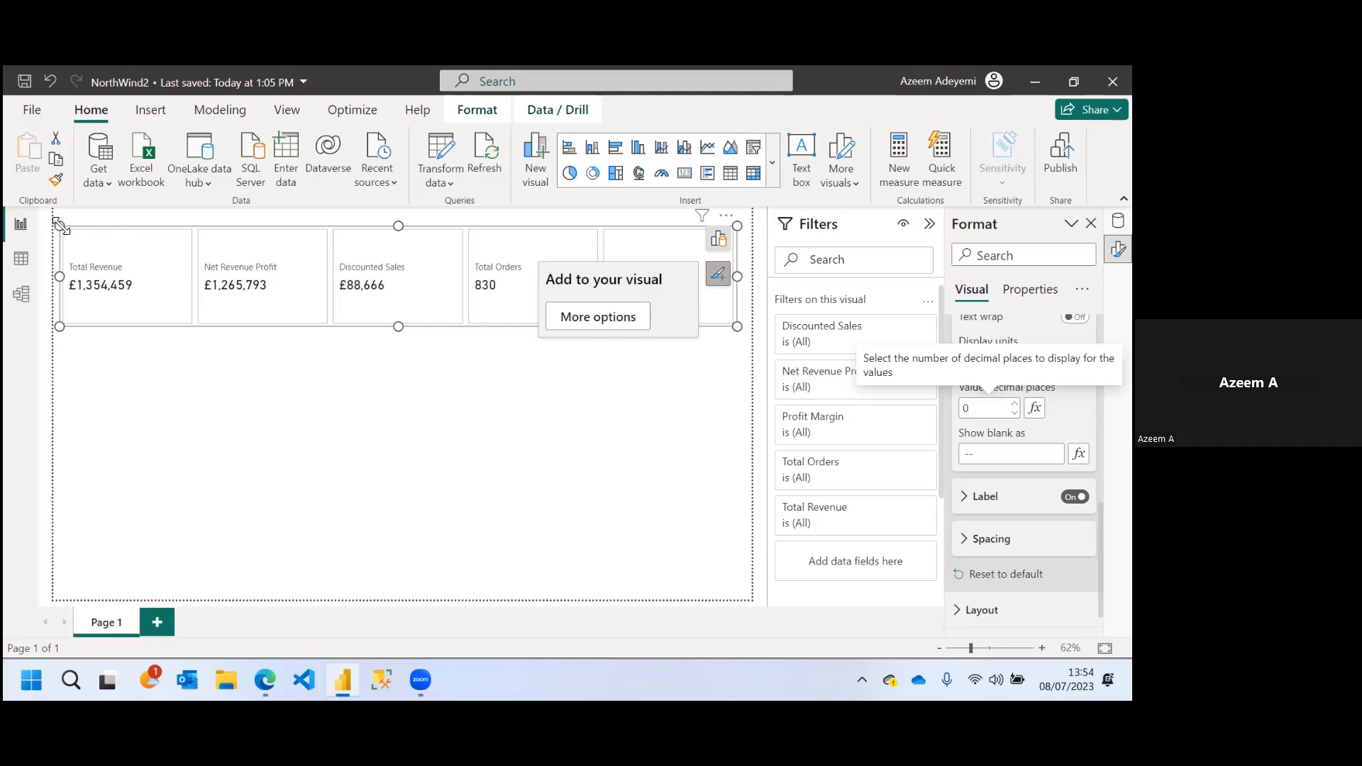
# Change the cards' shape to Rounded Rectangle and reduce the card visual's height and width slightly
pyautogui.moveTo(60, 226); pyautogui.dragTo(61, 243)
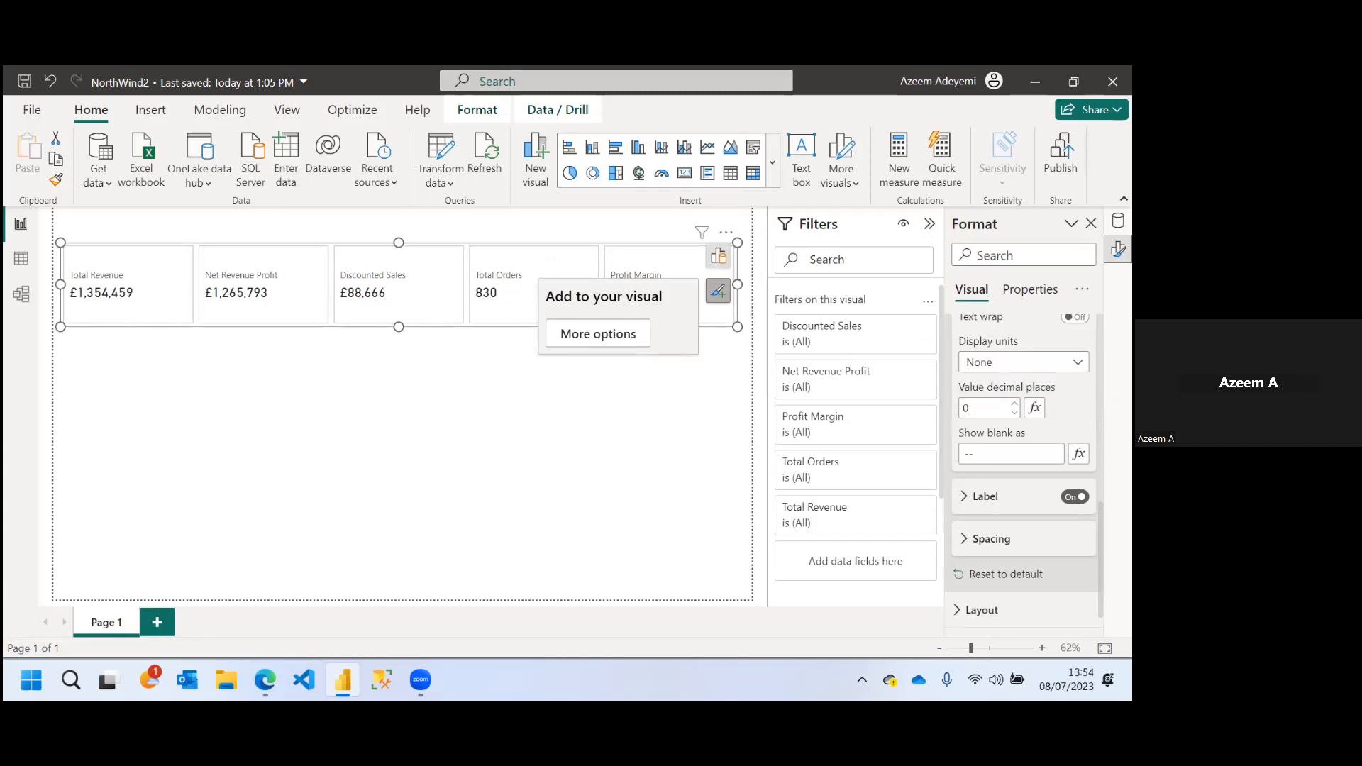
pyautogui.scroll(10, 1022, 462)
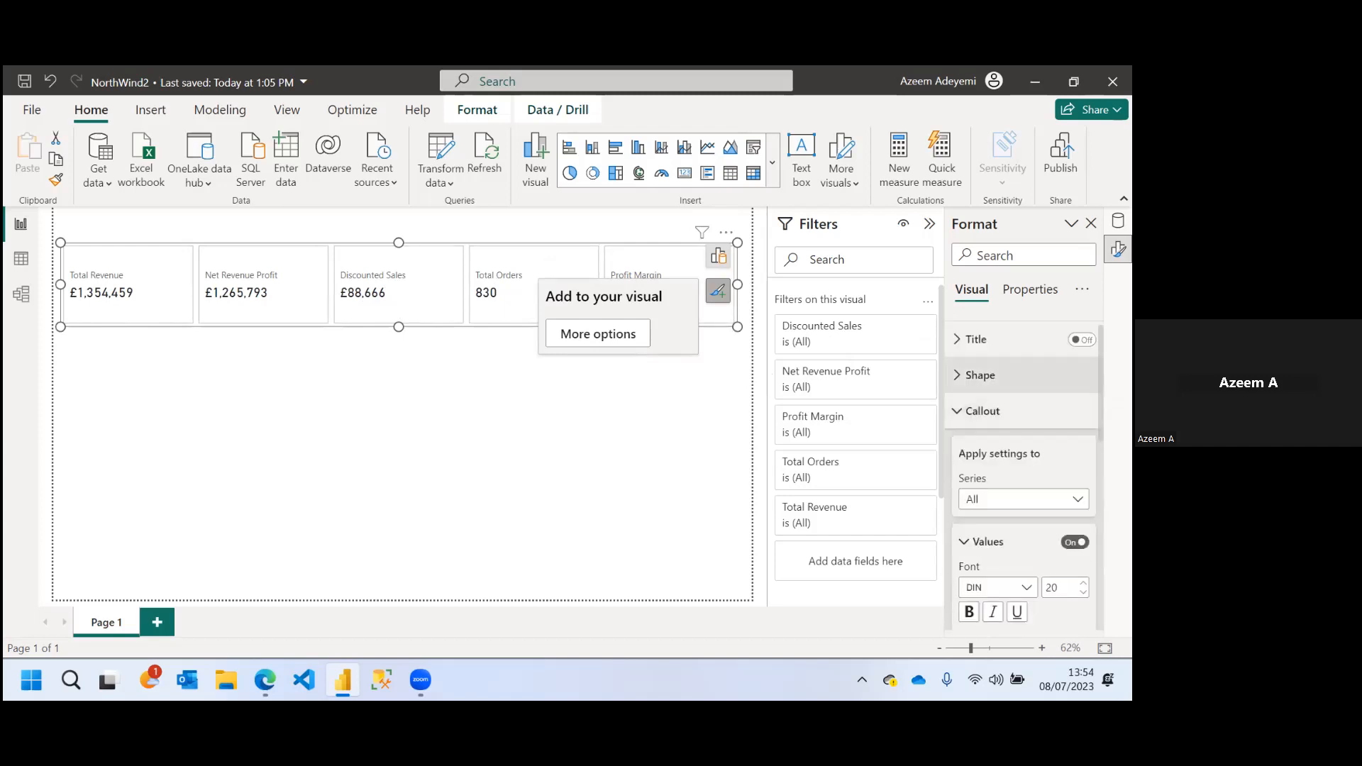
pyautogui.click(980, 376)
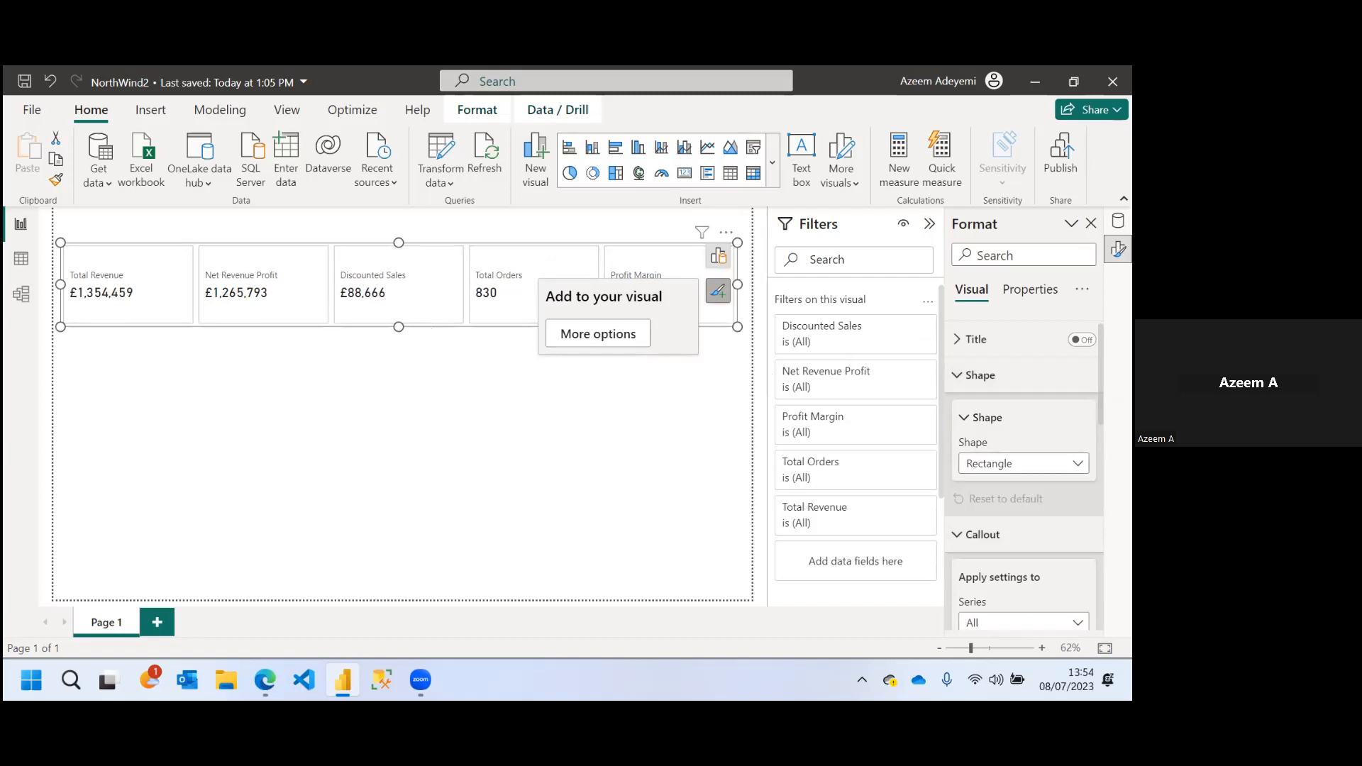
pyautogui.click(1022, 464)
pyautogui.click(1011, 506)
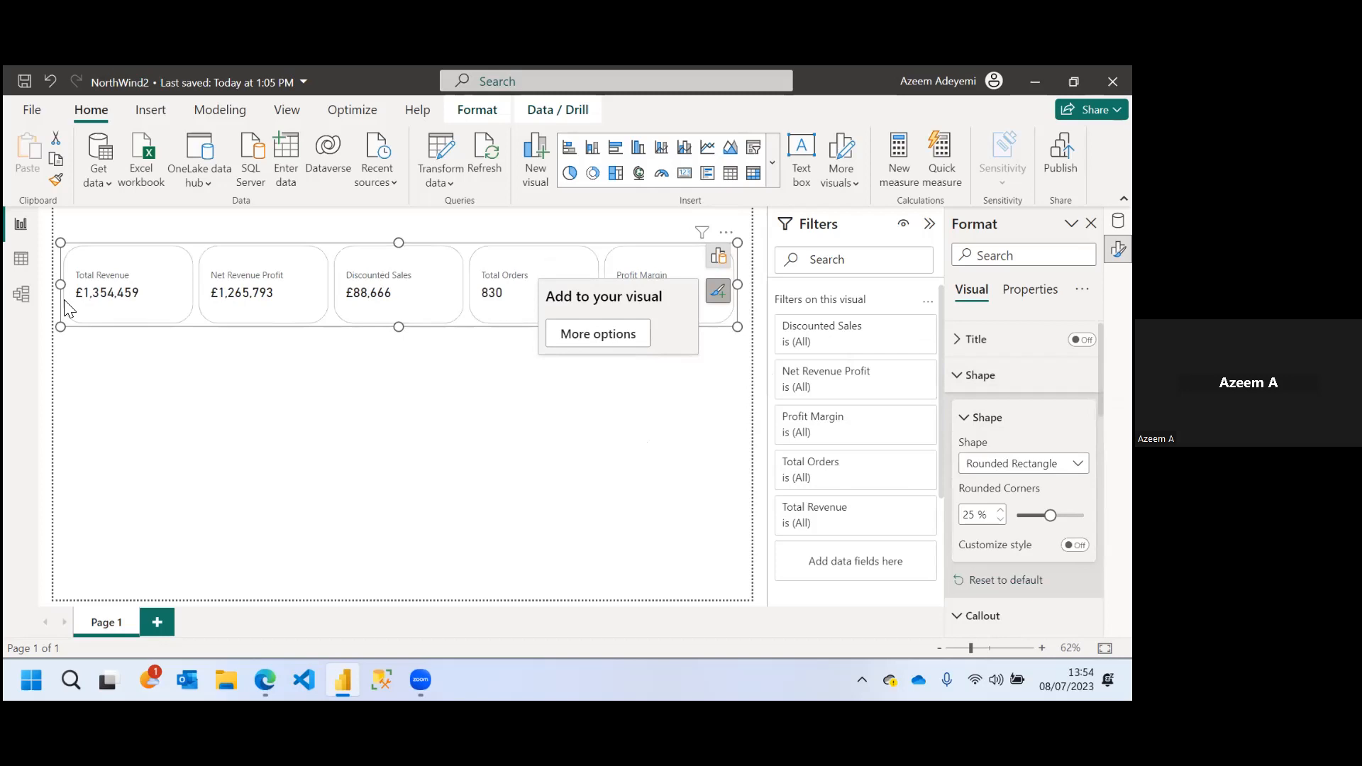
pyautogui.moveTo(61, 326); pyautogui.dragTo(69, 310)
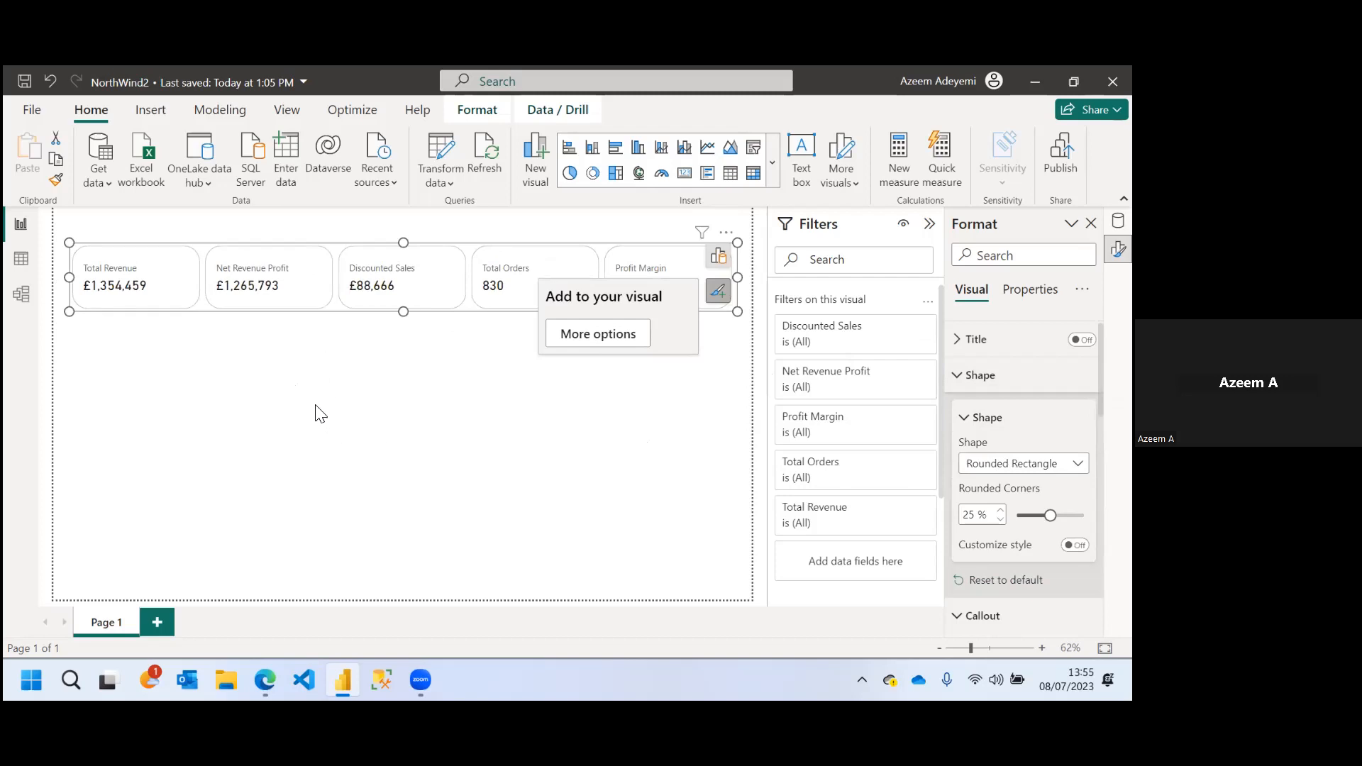
pyautogui.click(456, 424)
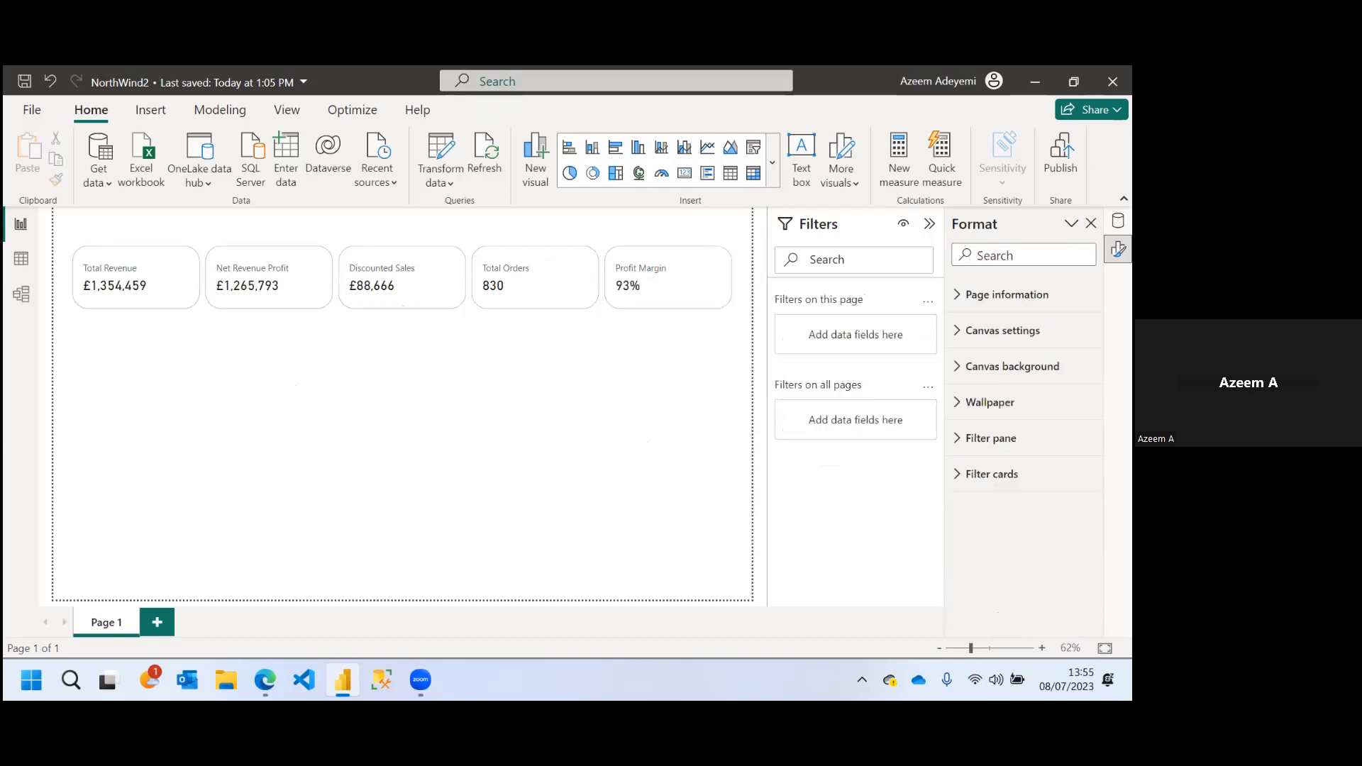
# Create a donut chart of Total Freight by the Shippers table's CompanyName on the report page
pyautogui.click(1118, 220)
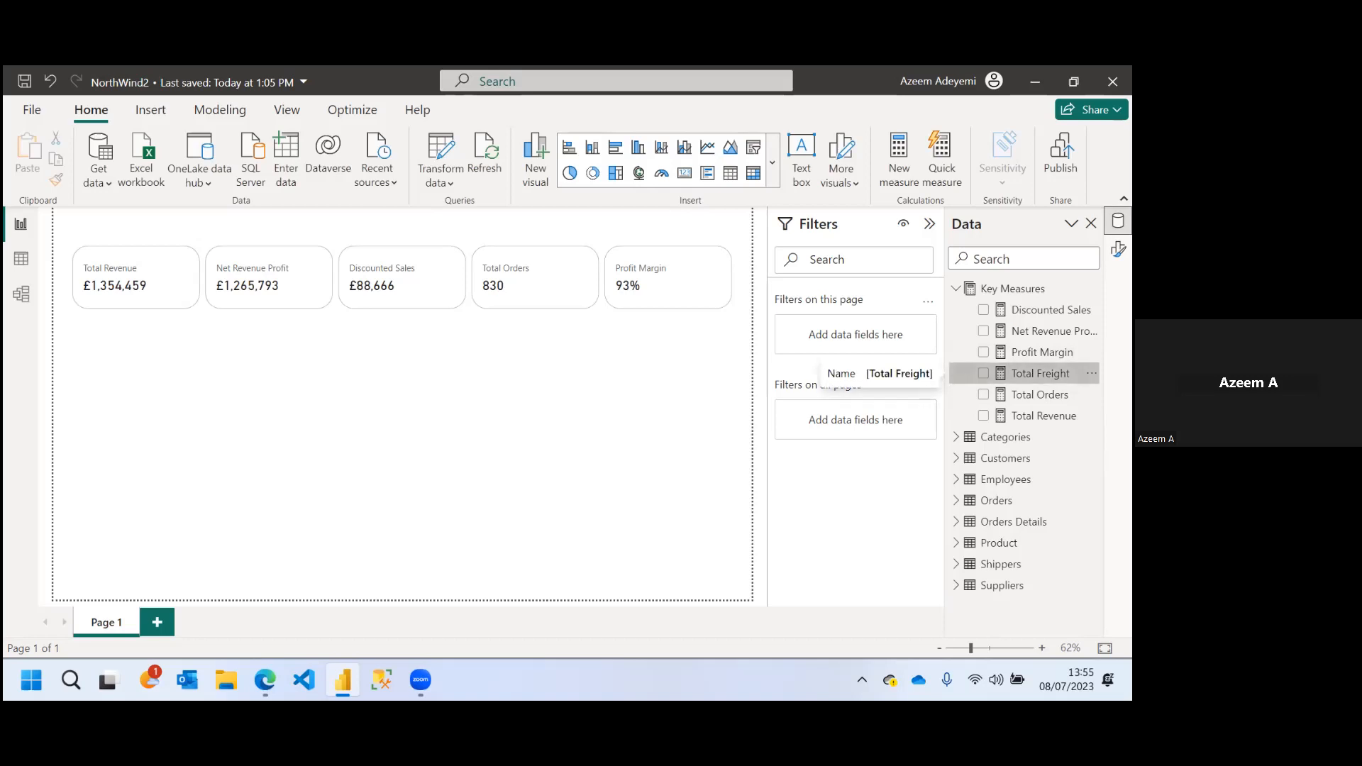
pyautogui.click(984, 374)
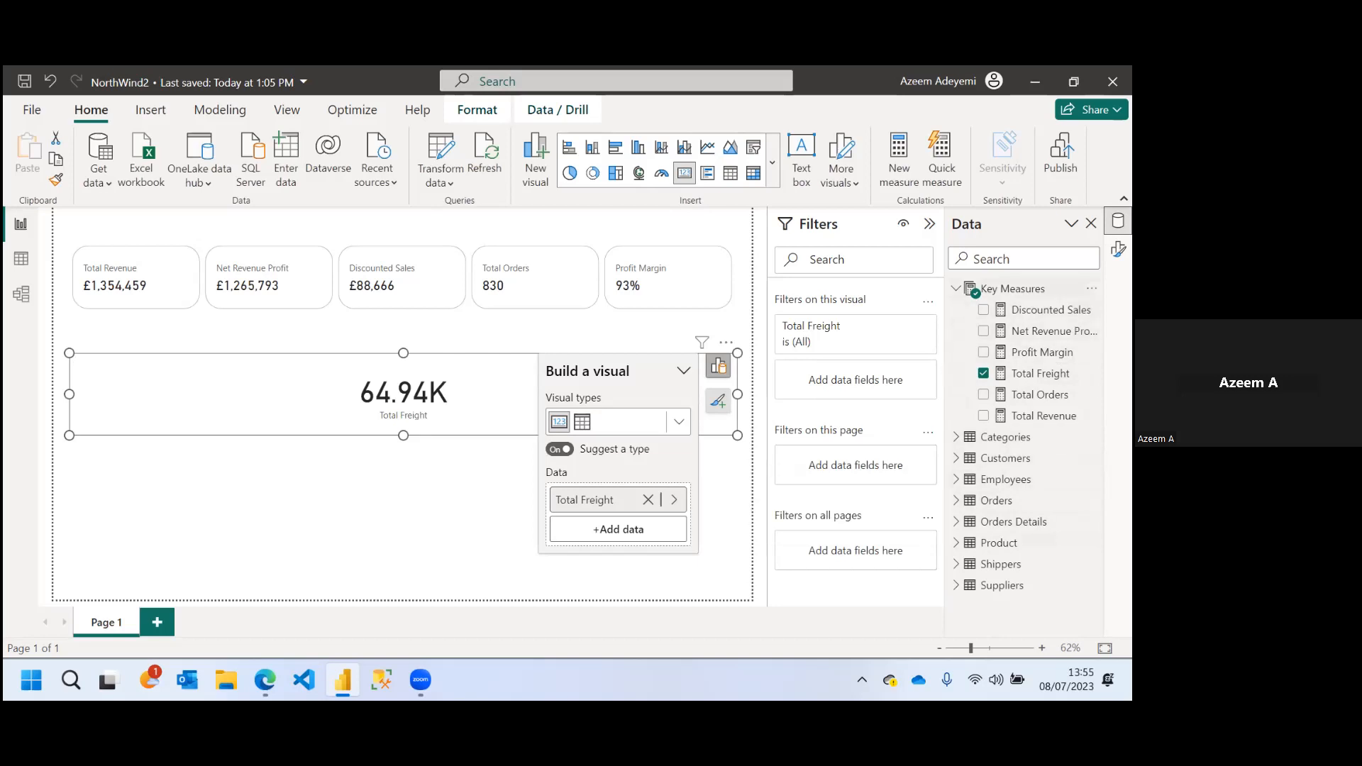
pyautogui.click(956, 289)
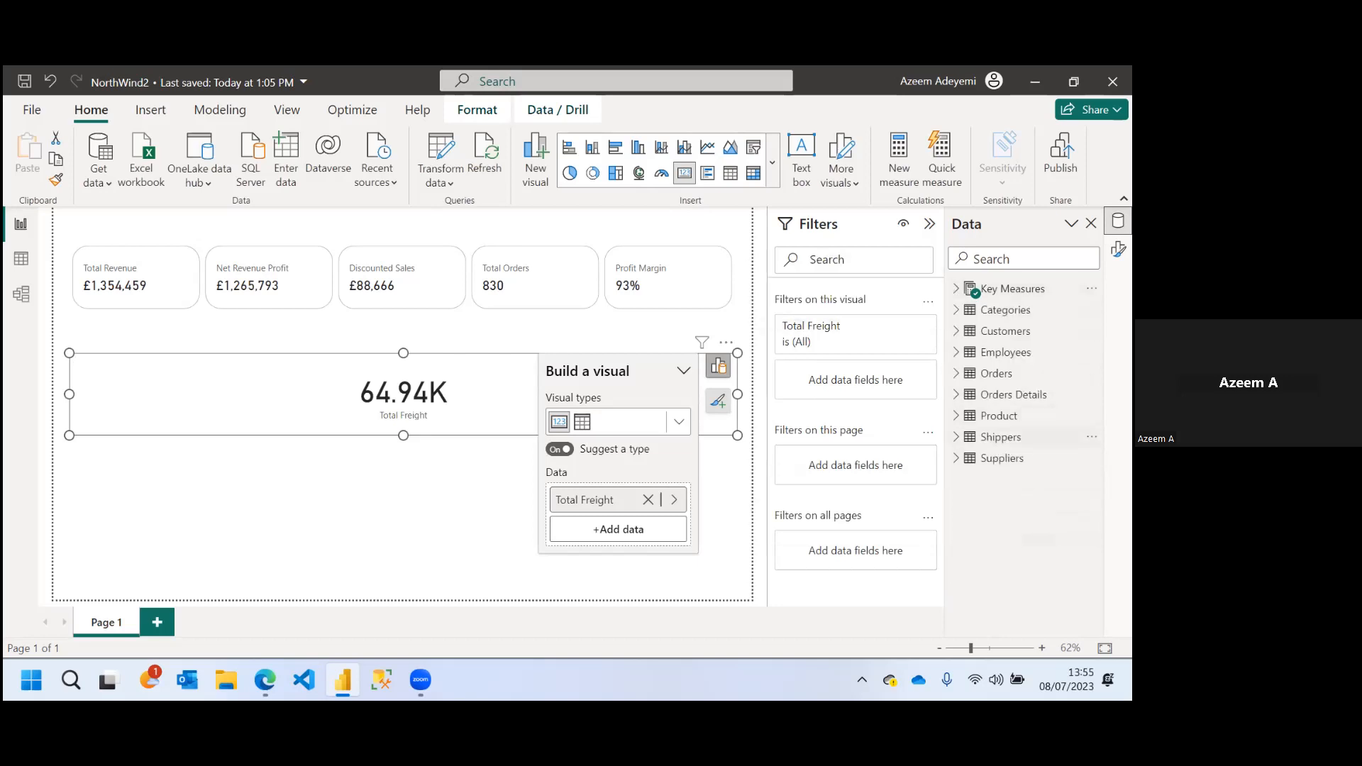
pyautogui.click(956, 437)
pyautogui.moveTo(1043, 458); pyautogui.dragTo(485, 432)
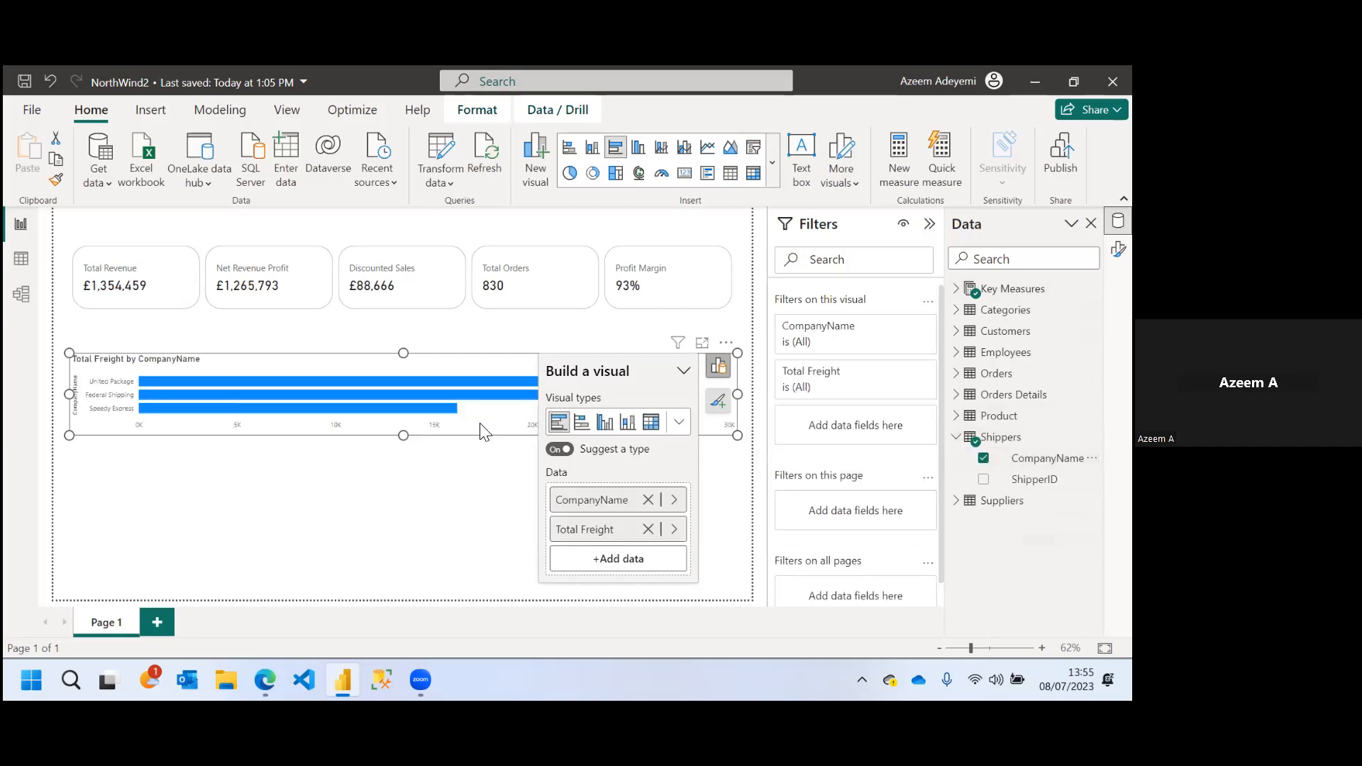
pyautogui.click(592, 177)
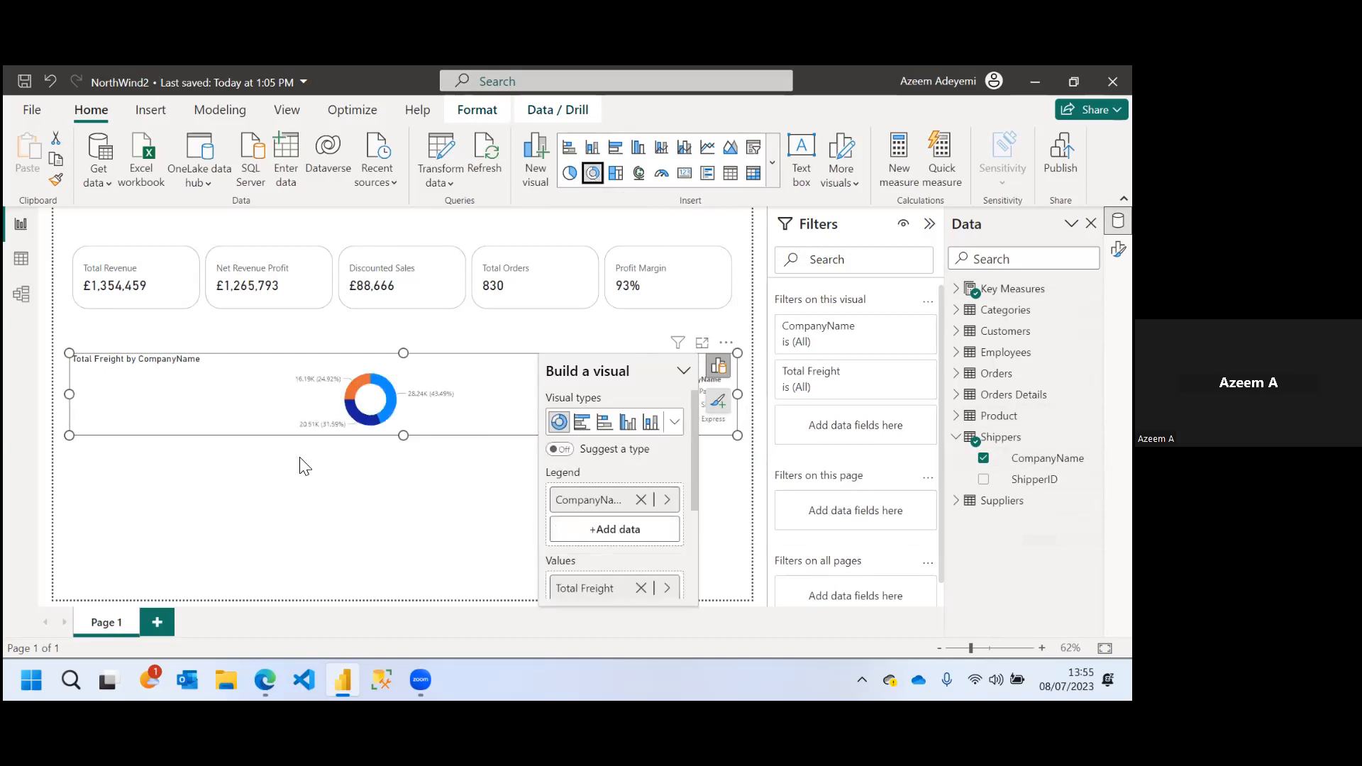
# Shrink the Total Freight donut chart and place it directly below the cards, near the middle of the page
pyautogui.moveTo(69, 353); pyautogui.dragTo(485, 330)
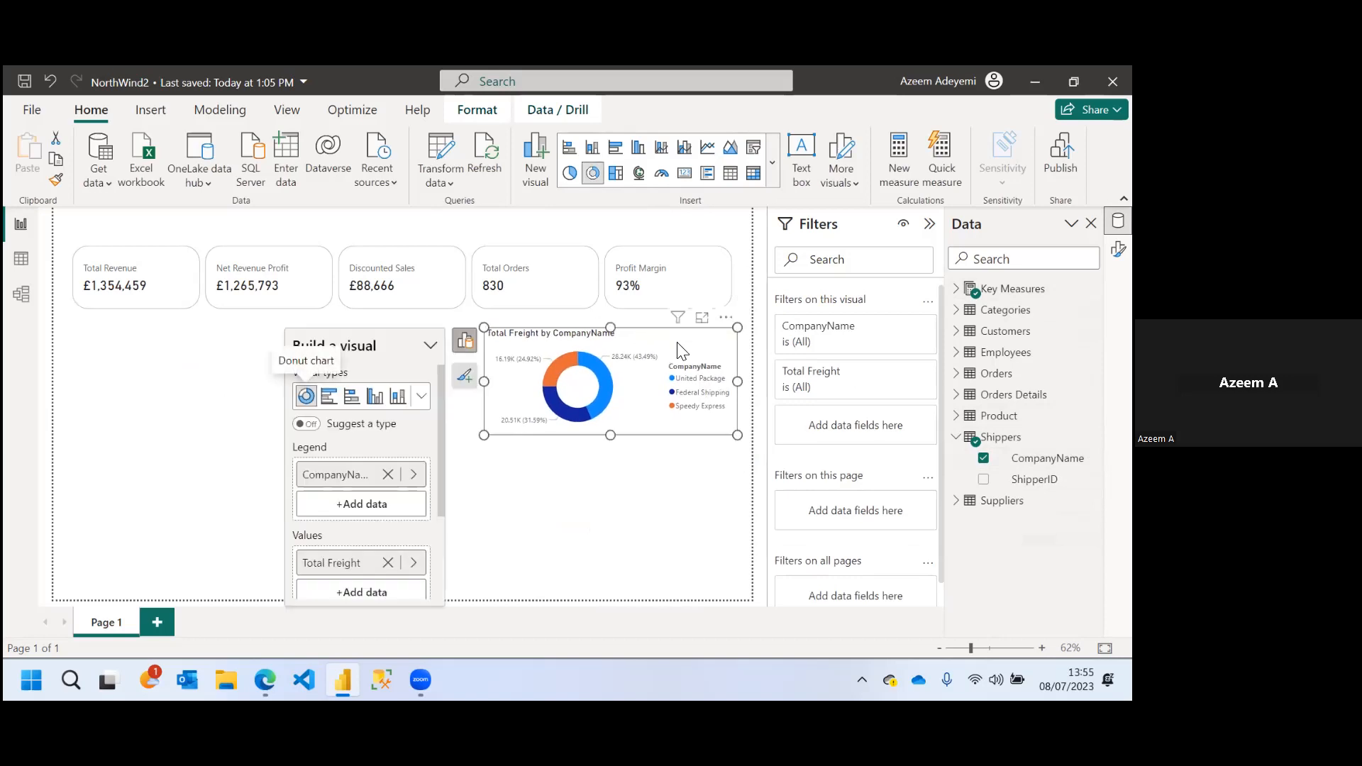
pyautogui.moveTo(676, 342); pyautogui.dragTo(602, 341)
pyautogui.moveTo(663, 432); pyautogui.dragTo(578, 447)
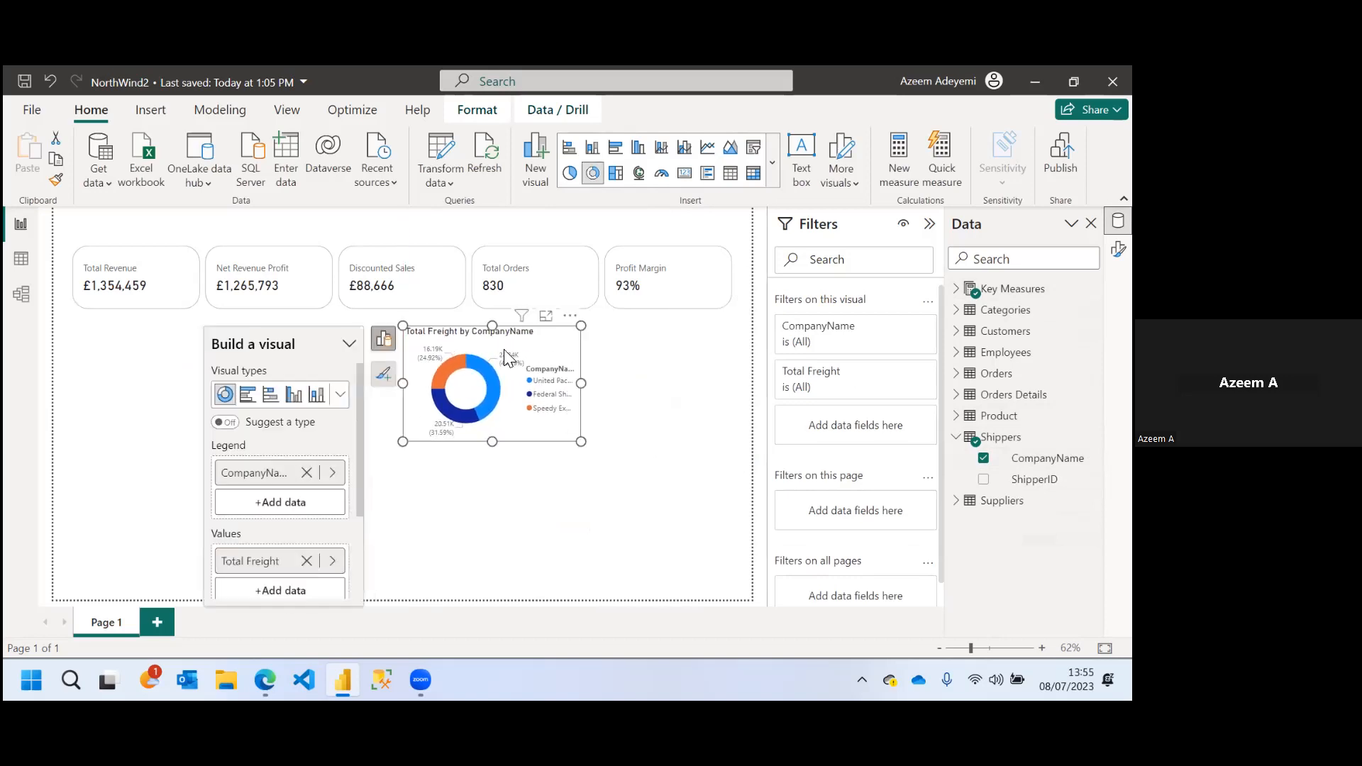
pyautogui.moveTo(514, 357); pyautogui.dragTo(501, 355)
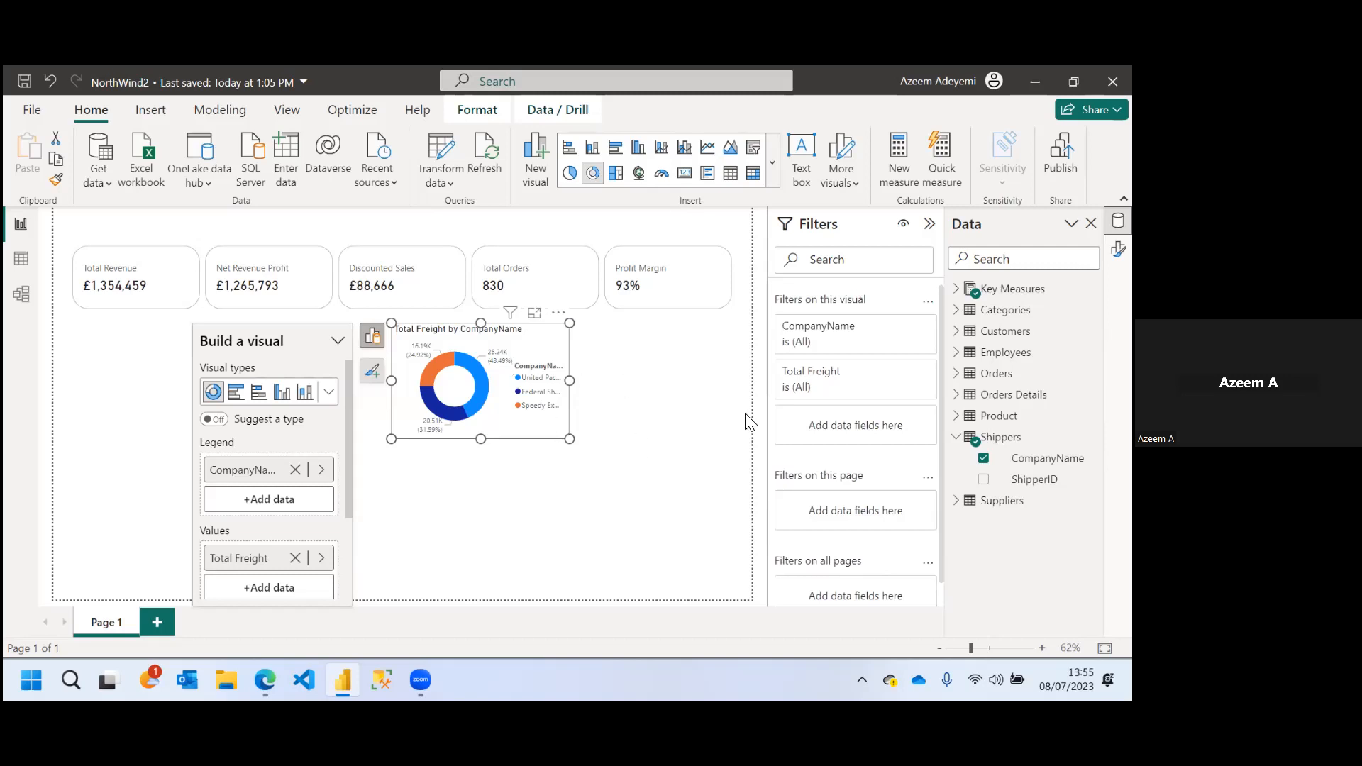
pyautogui.click(651, 395)
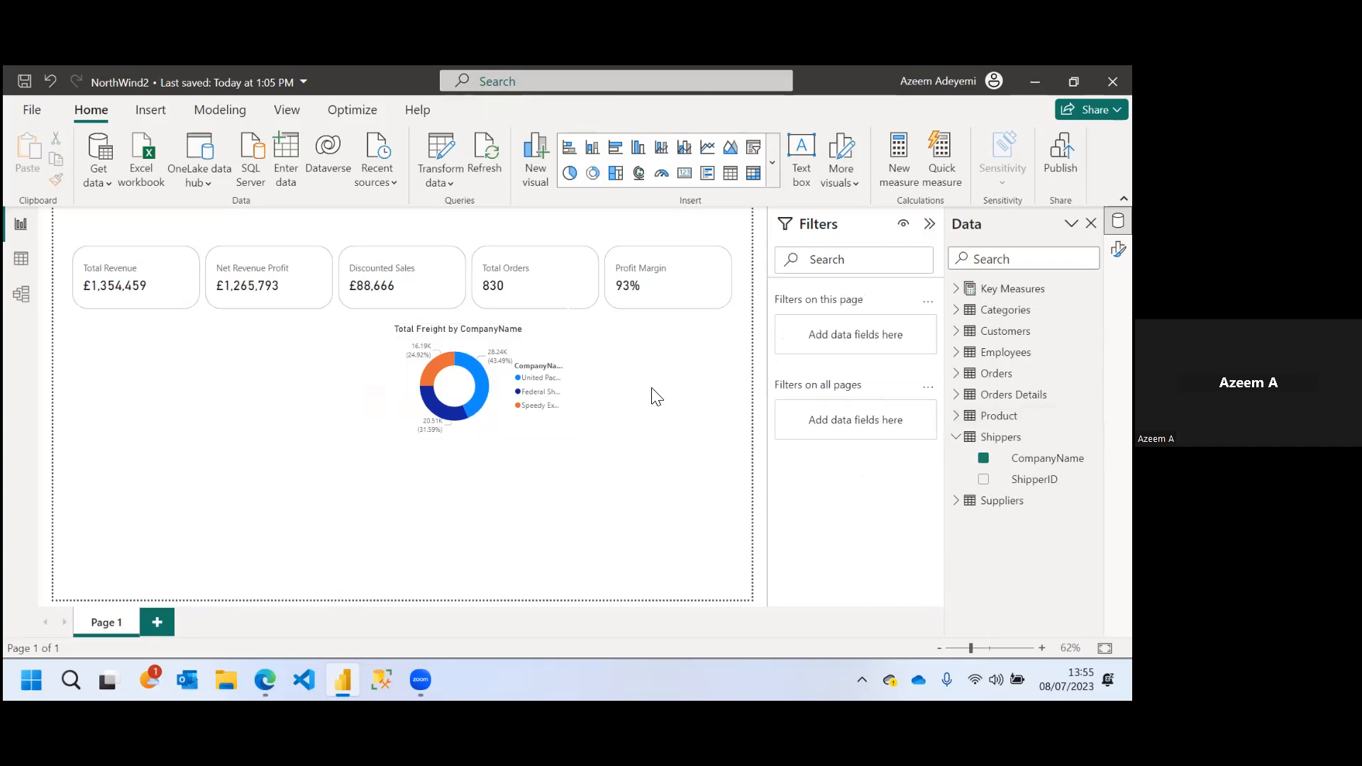
pyautogui.click(535, 347)
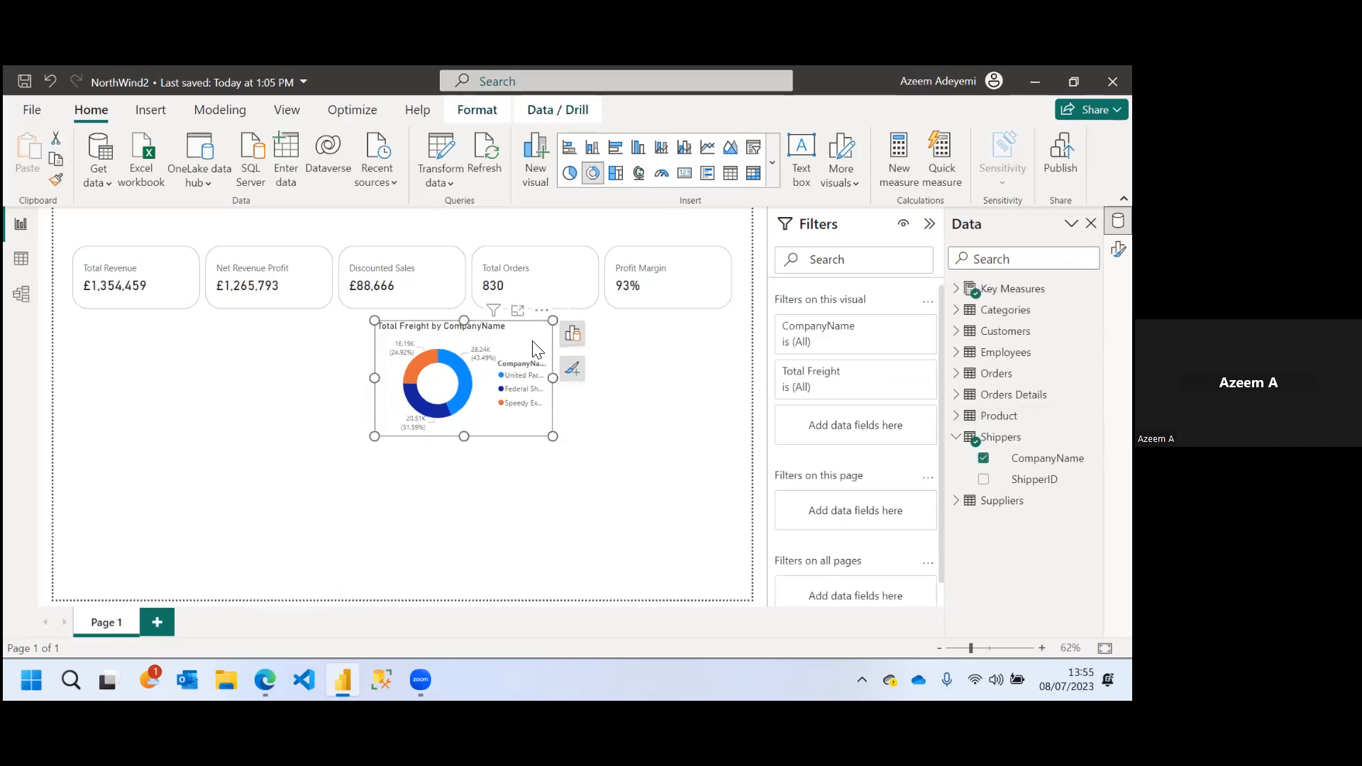
pyautogui.click(672, 380)
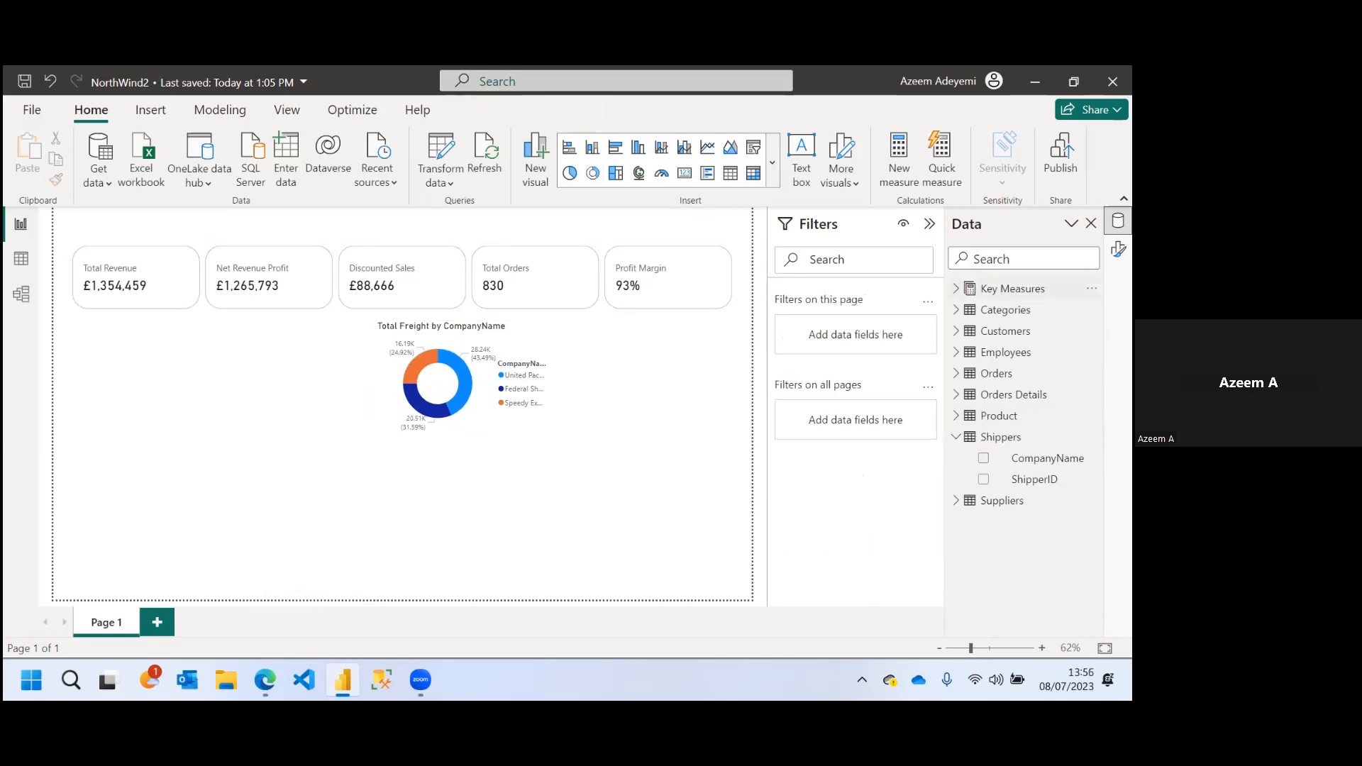
# Create a bar chart of Net Revenue Profit by the Categories table's CategoryName on the report page
pyautogui.click(956, 289)
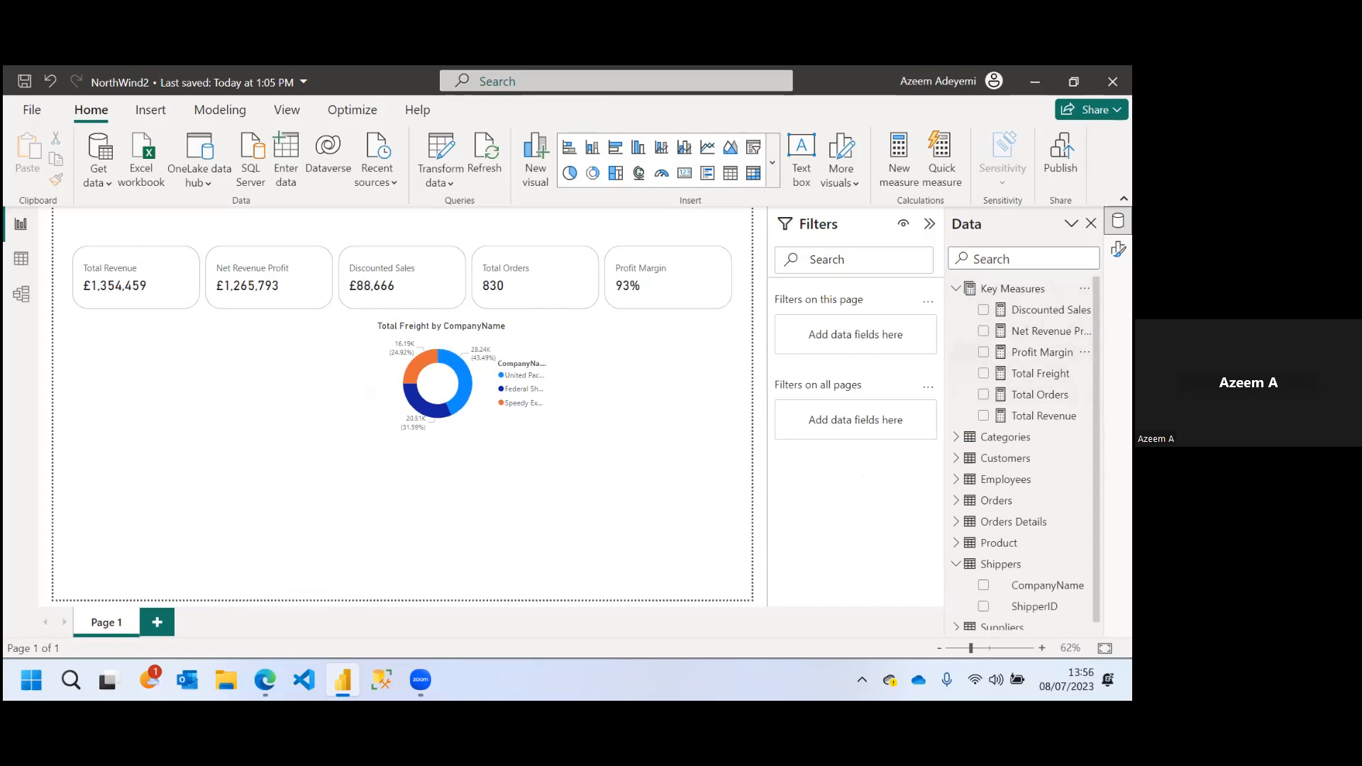
pyautogui.click(983, 331)
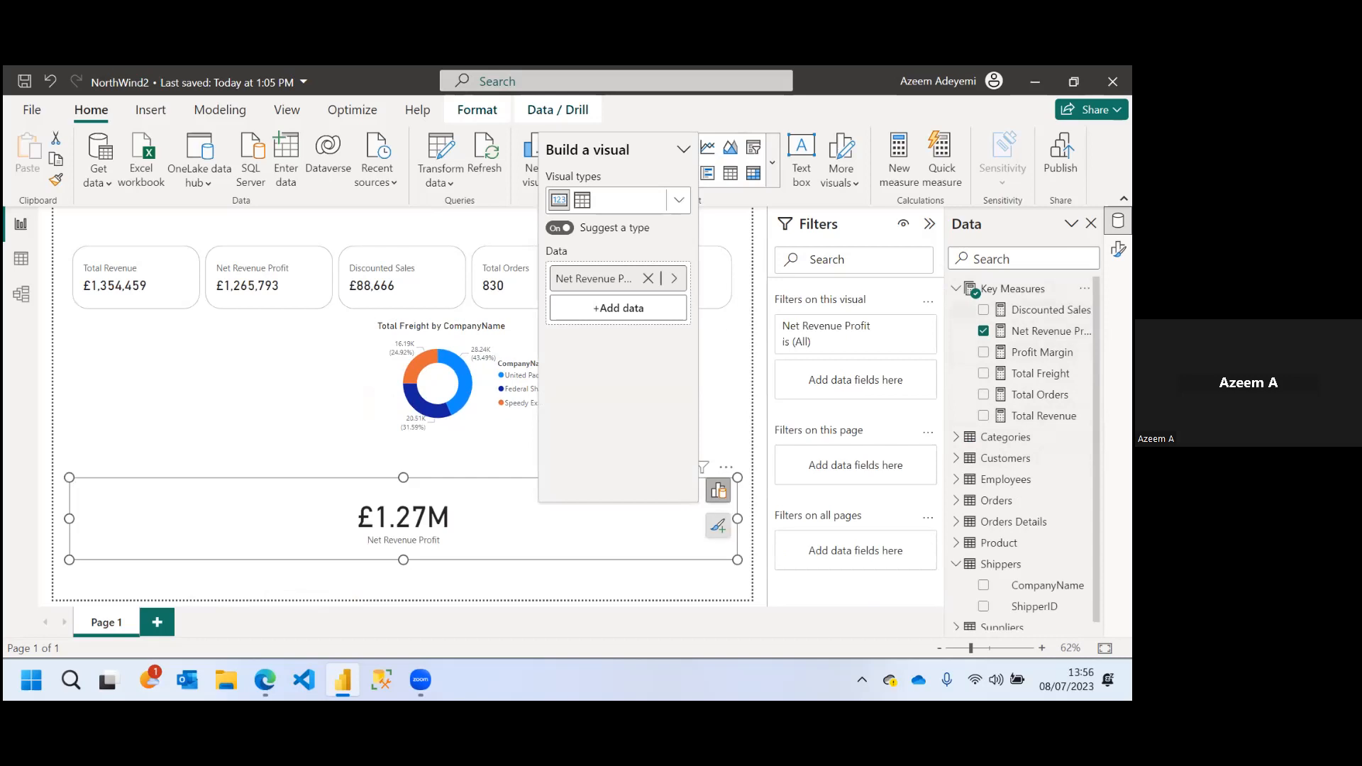
pyautogui.click(957, 289)
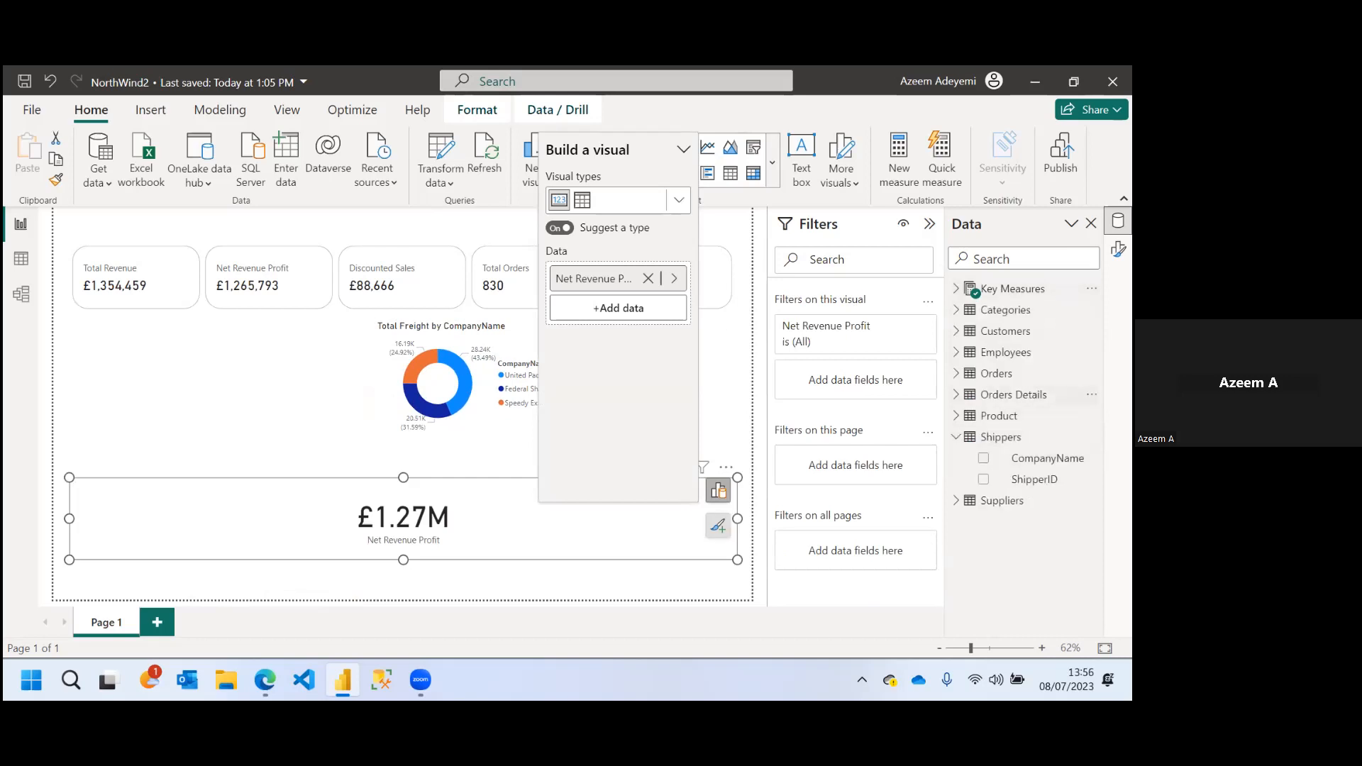
pyautogui.click(999, 415)
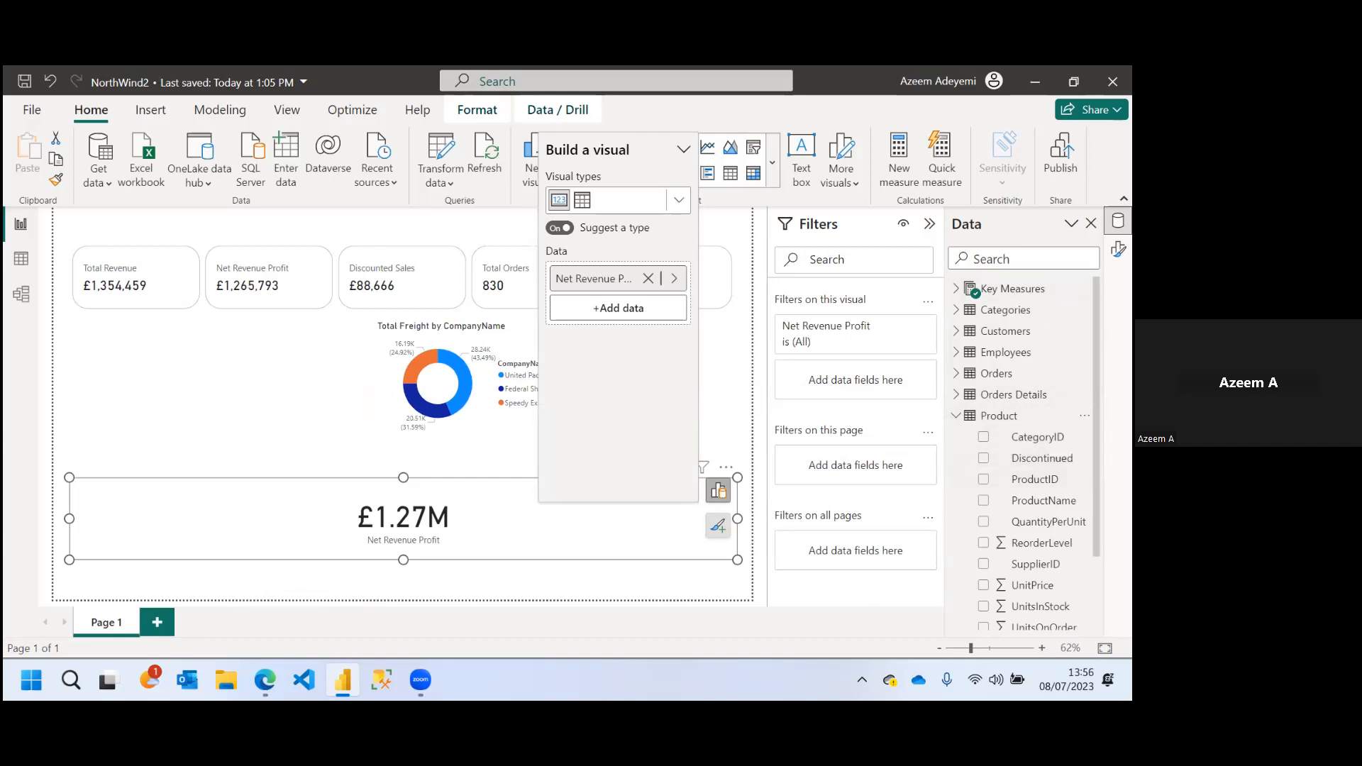
pyautogui.scroll(-3, 1025, 455)
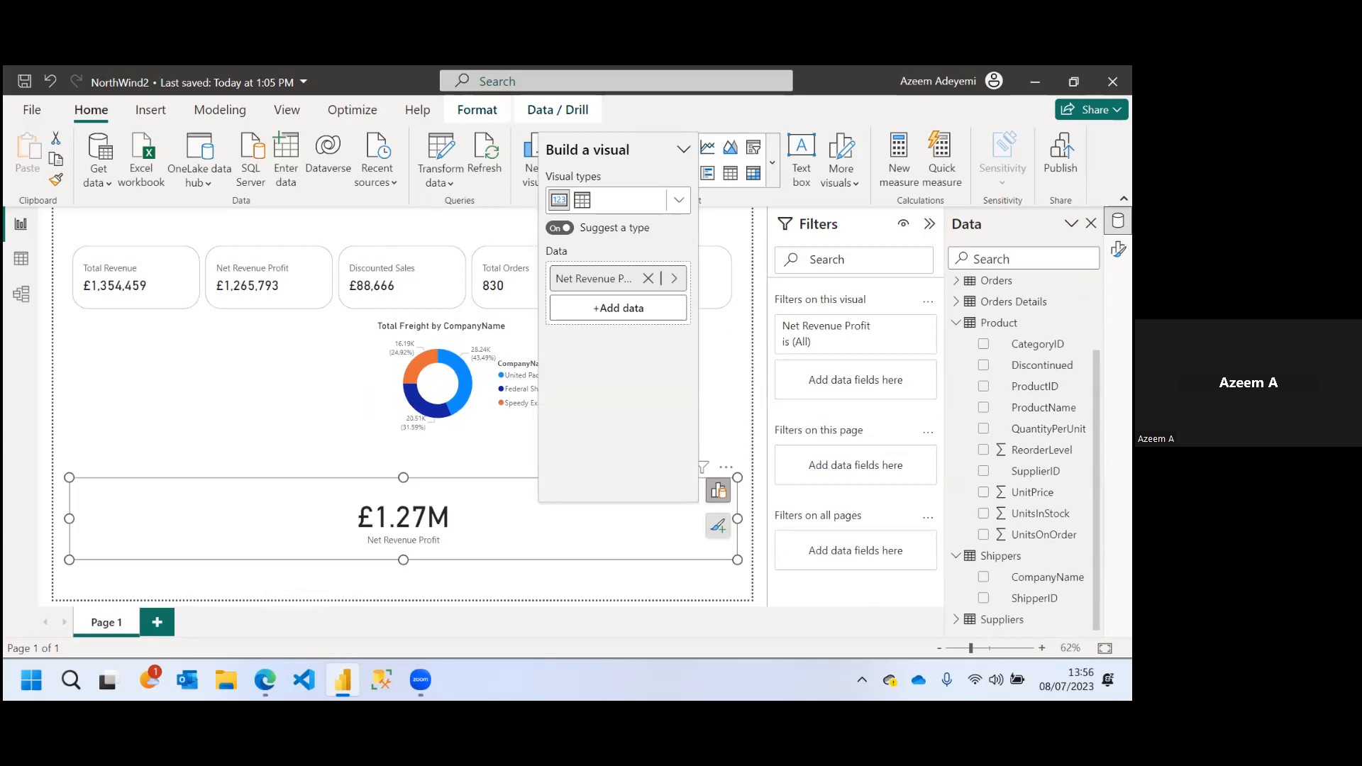
pyautogui.scroll(3, 1025, 454)
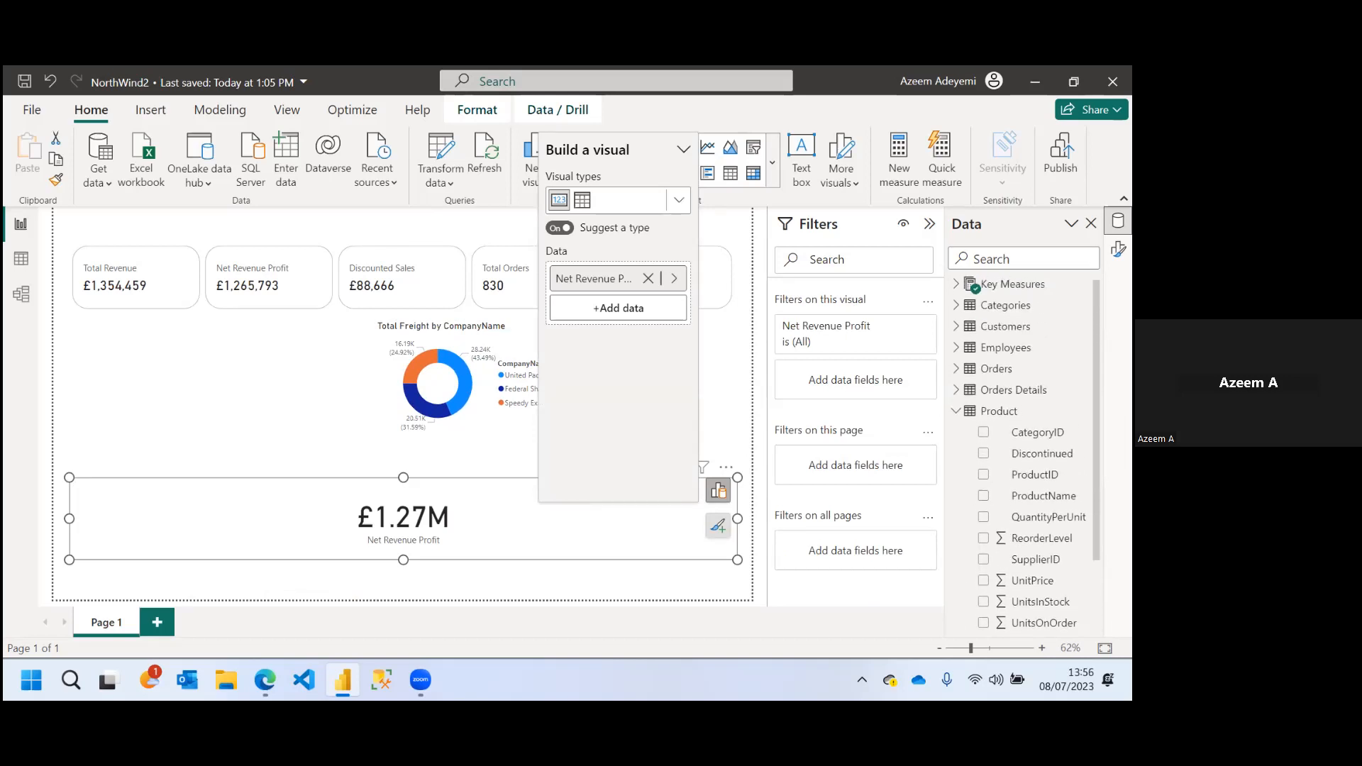
pyautogui.click(1013, 389)
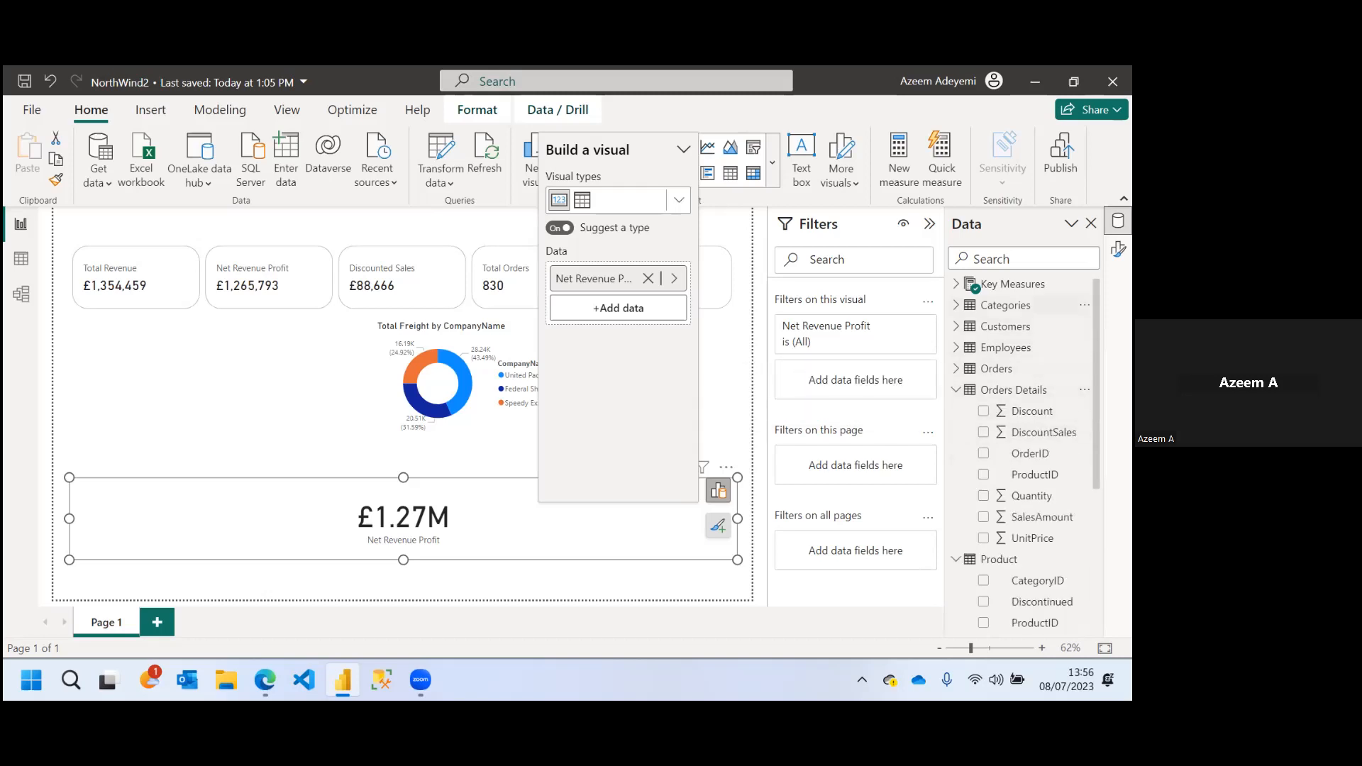
pyautogui.click(1005, 306)
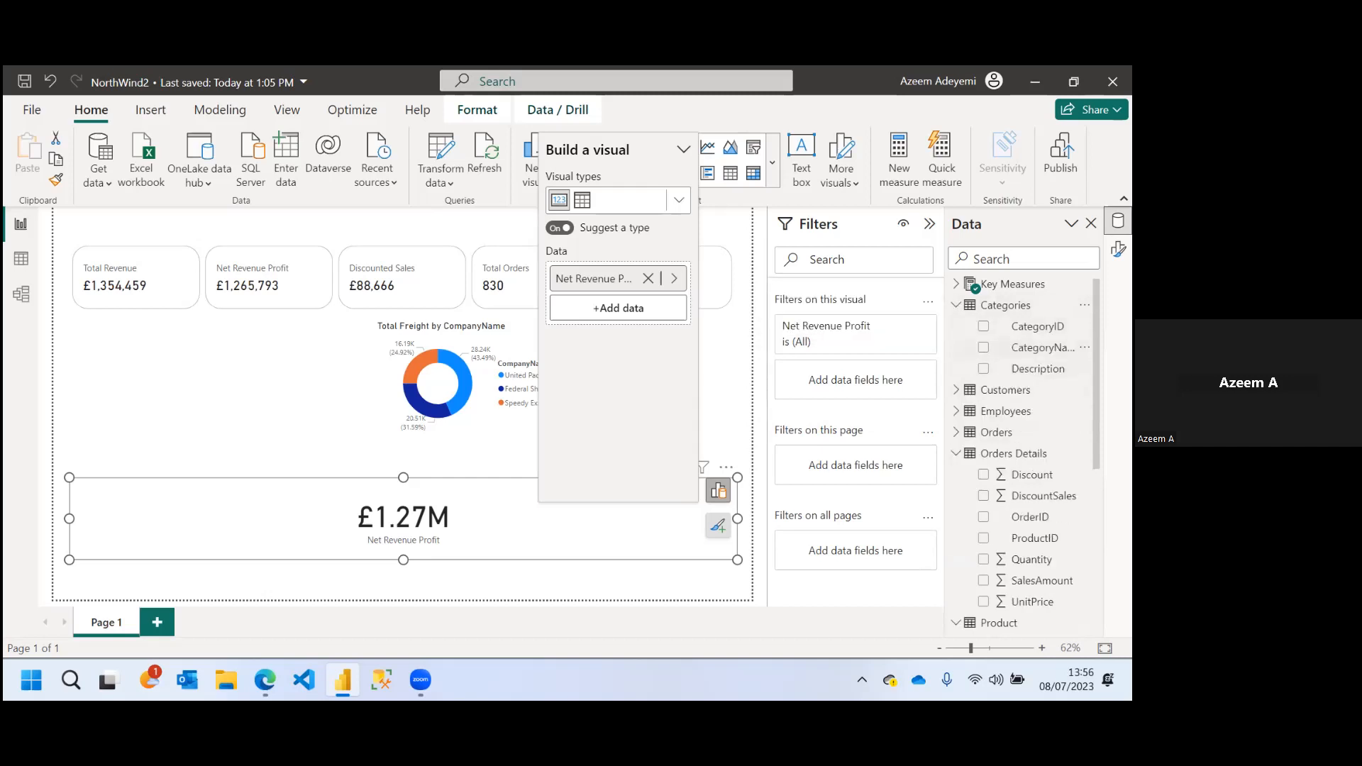
pyautogui.click(984, 347)
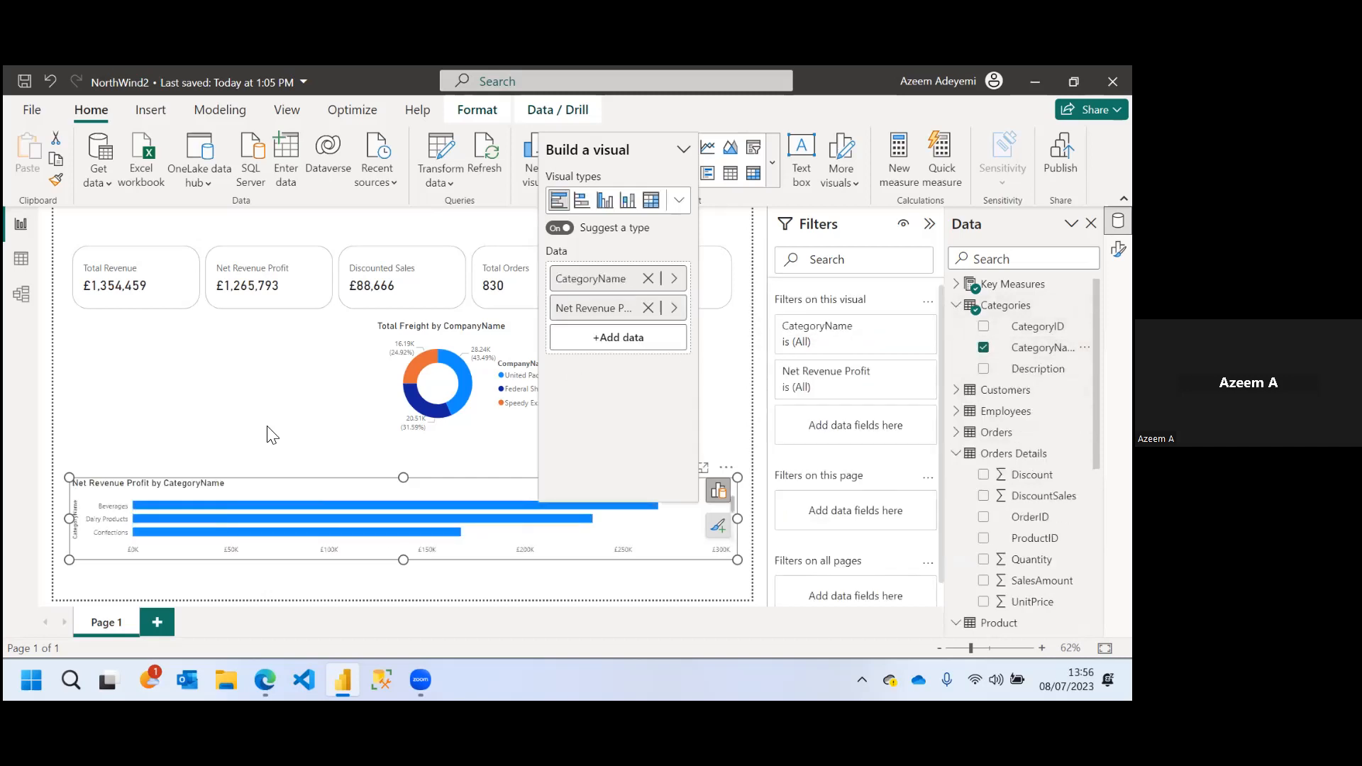
# Shrink the Net Revenue Profit bar chart and place it beside the donut chart, under the cards at the page's right edge
pyautogui.moveTo(70, 477); pyautogui.dragTo(520, 416)
pyautogui.moveTo(651, 424); pyautogui.dragTo(669, 330)
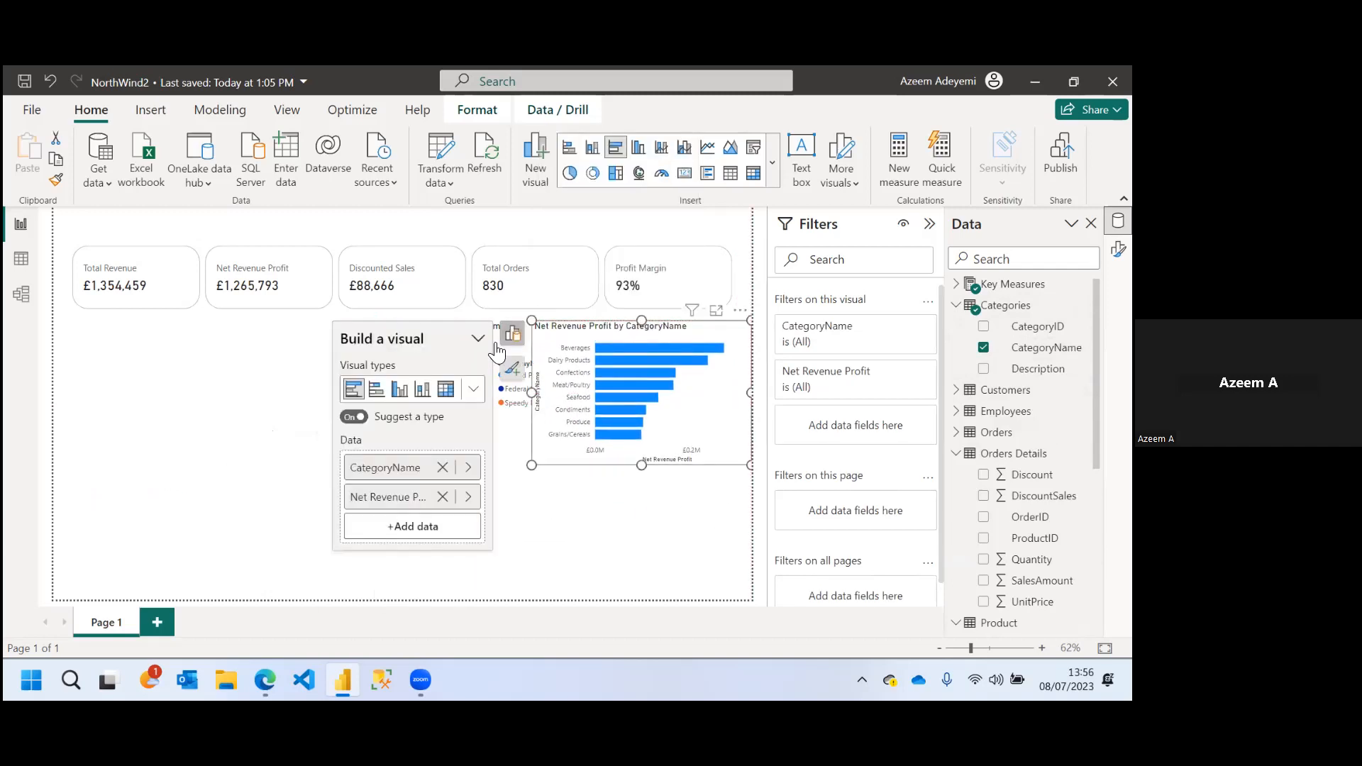
pyautogui.click(242, 395)
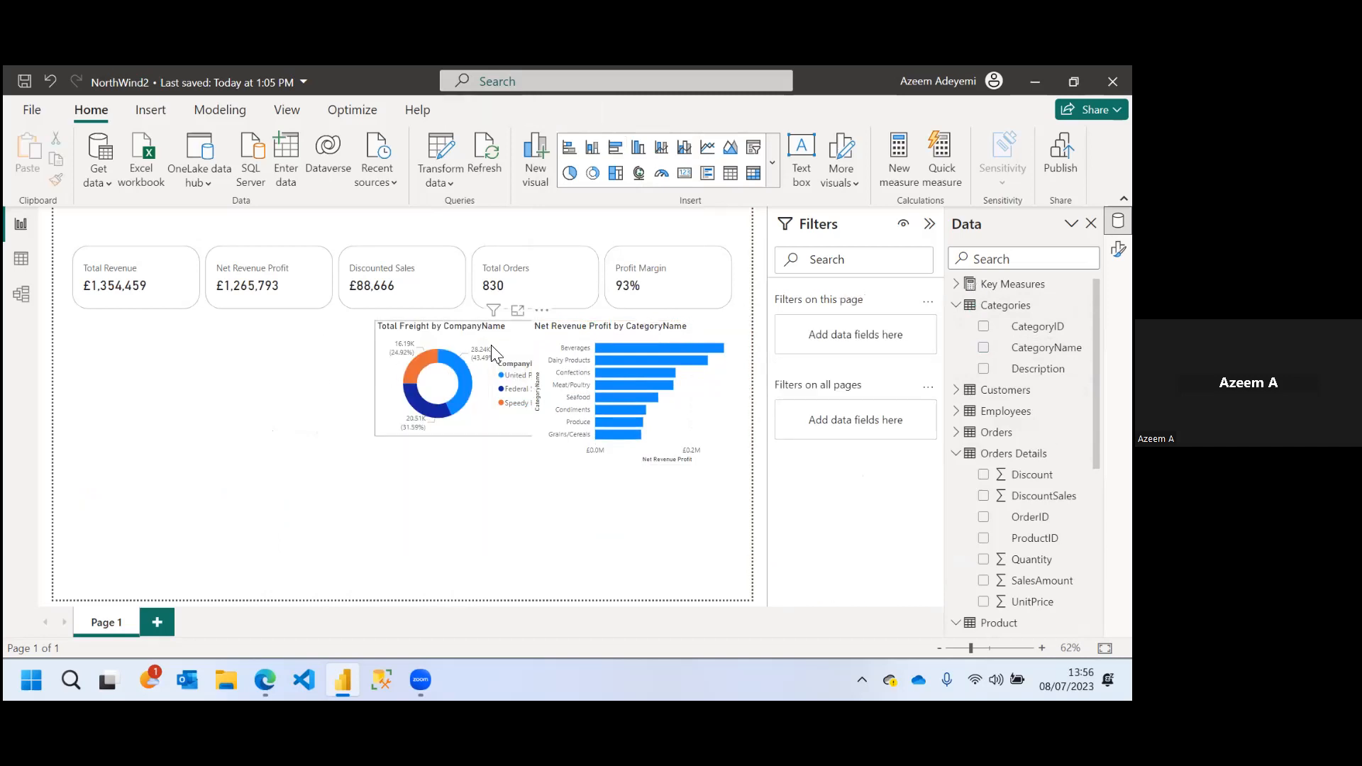
# Shift the Total Freight donut chart left and resize the bar chart to match the donut chart's height
pyautogui.click(449, 344)
pyautogui.click(671, 381)
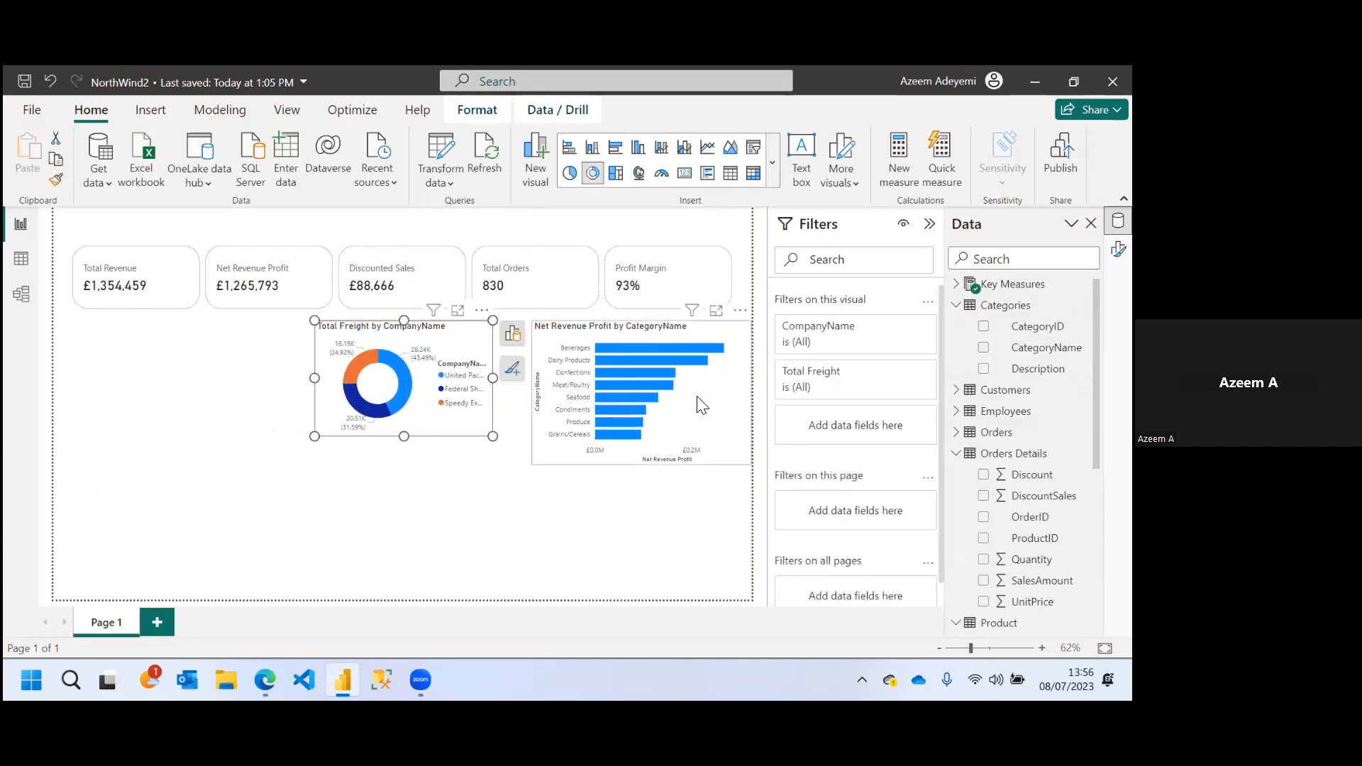
pyautogui.moveTo(532, 465); pyautogui.dragTo(526, 438)
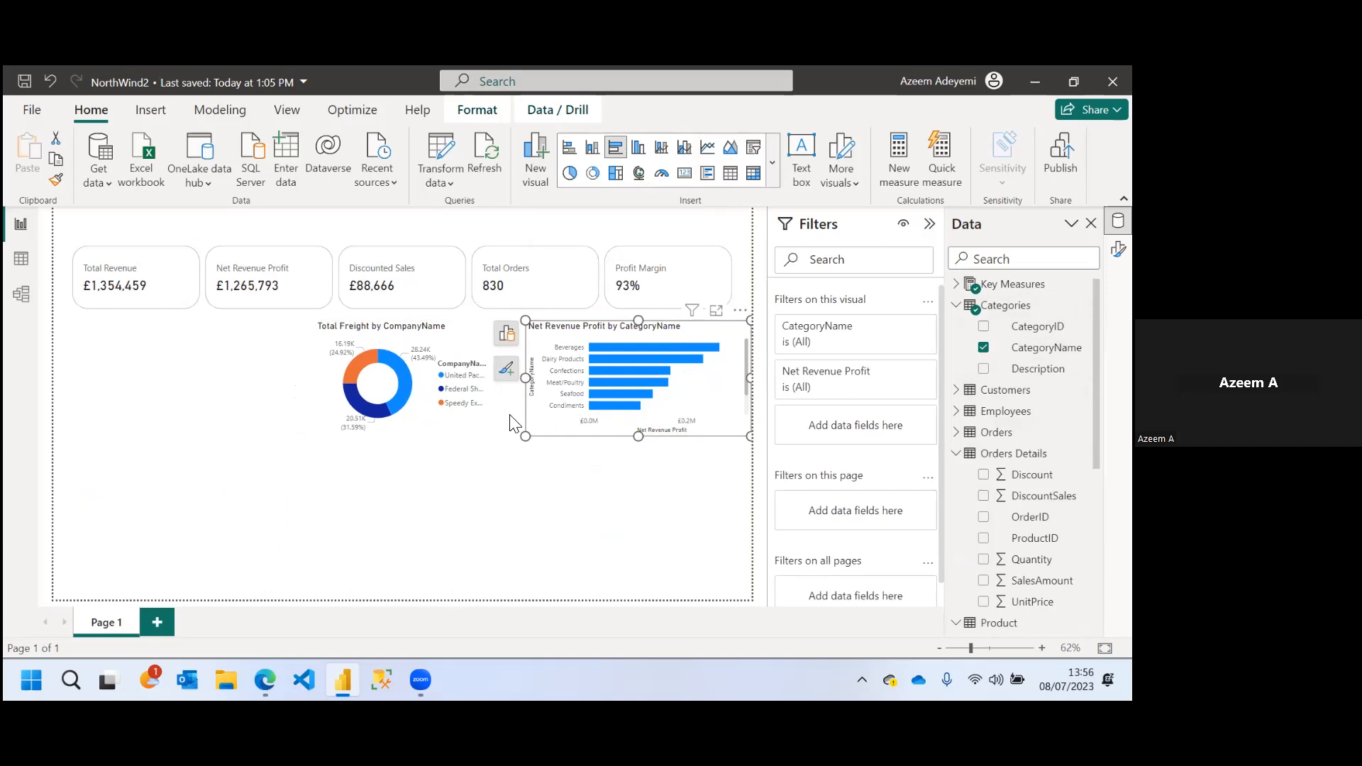
pyautogui.click(458, 521)
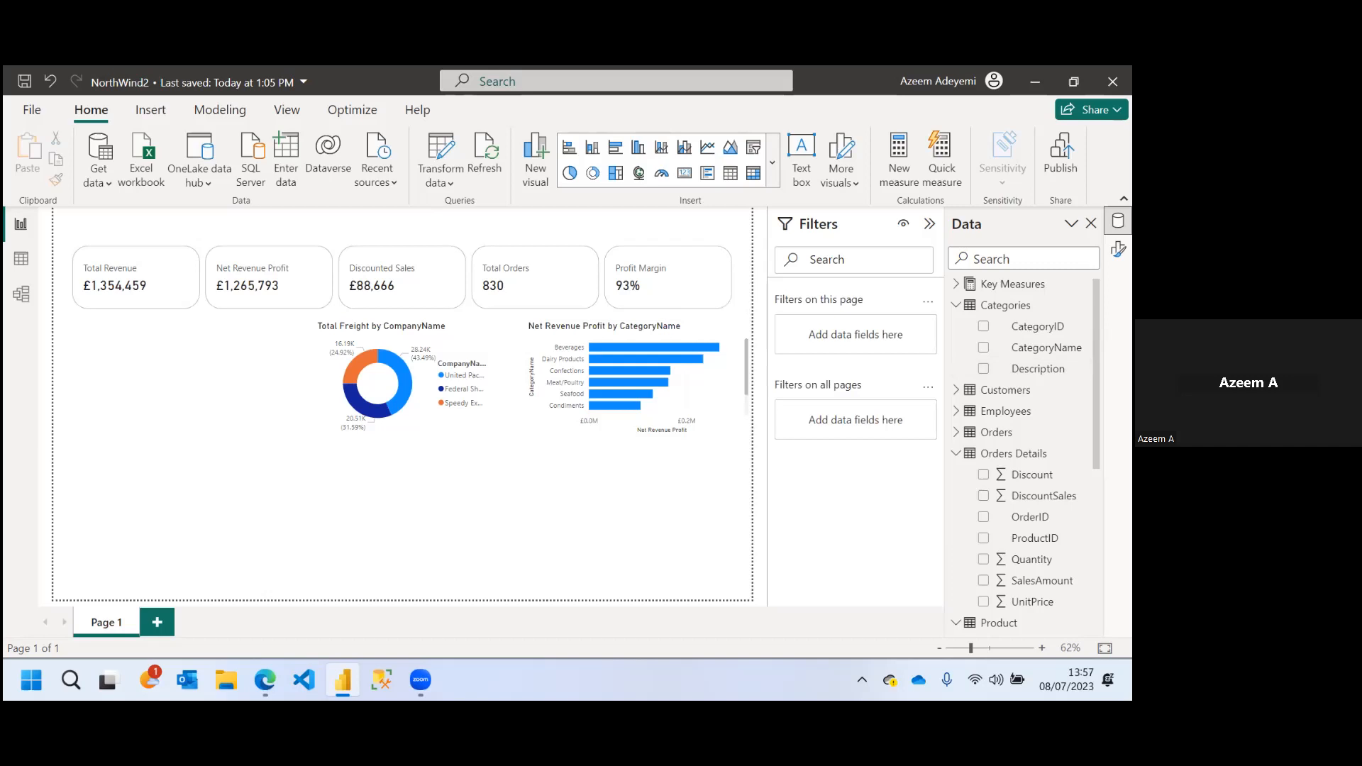
# Set the data category of the Suppliers table's City column to City in the table data view
pyautogui.scroll(-4, 1025, 454)
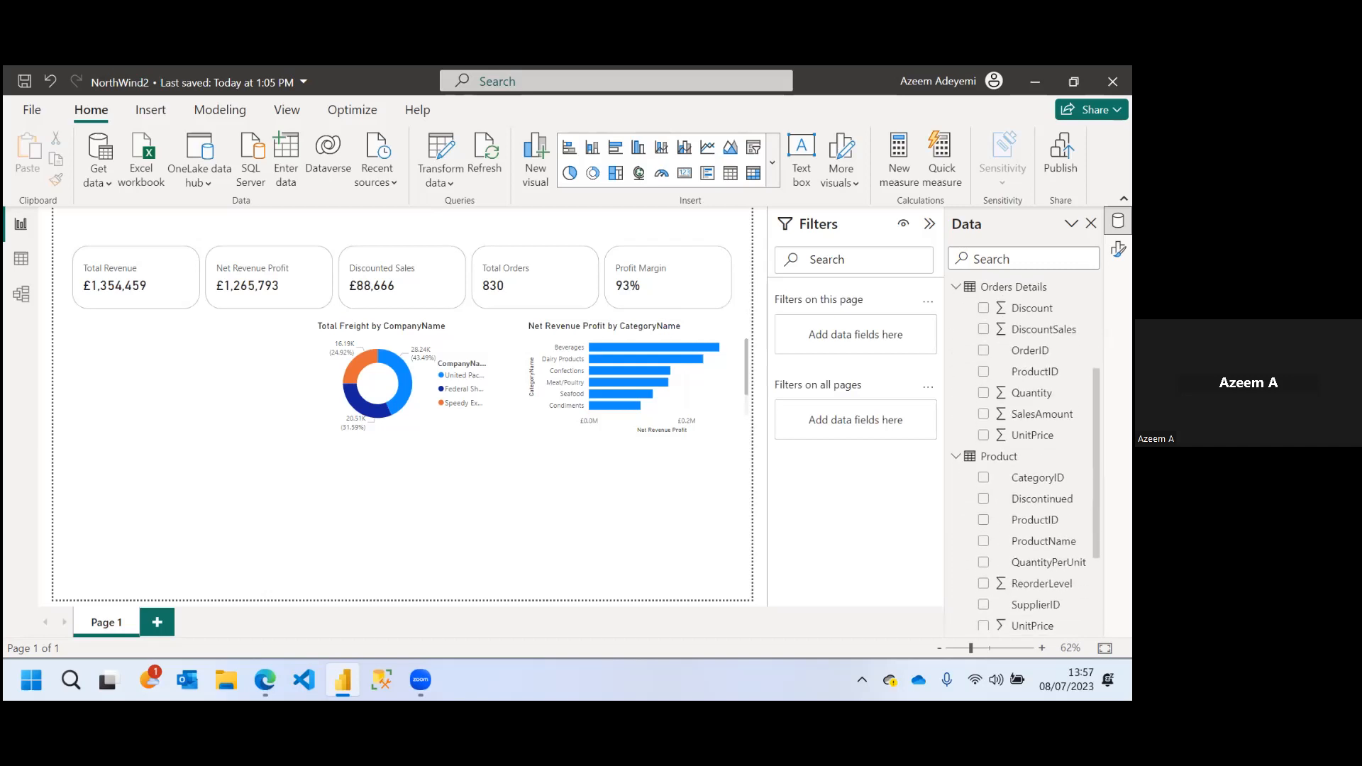
pyautogui.scroll(1, 1025, 455)
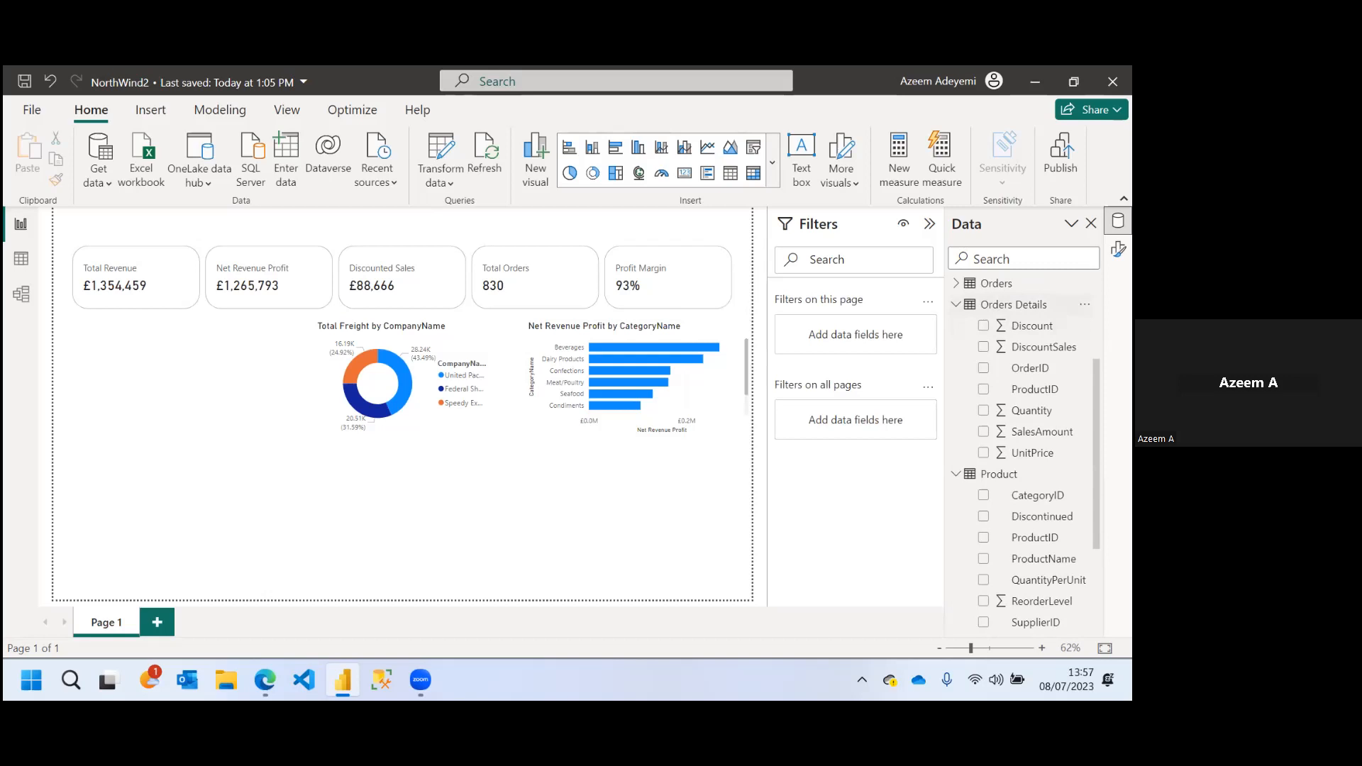
pyautogui.click(957, 305)
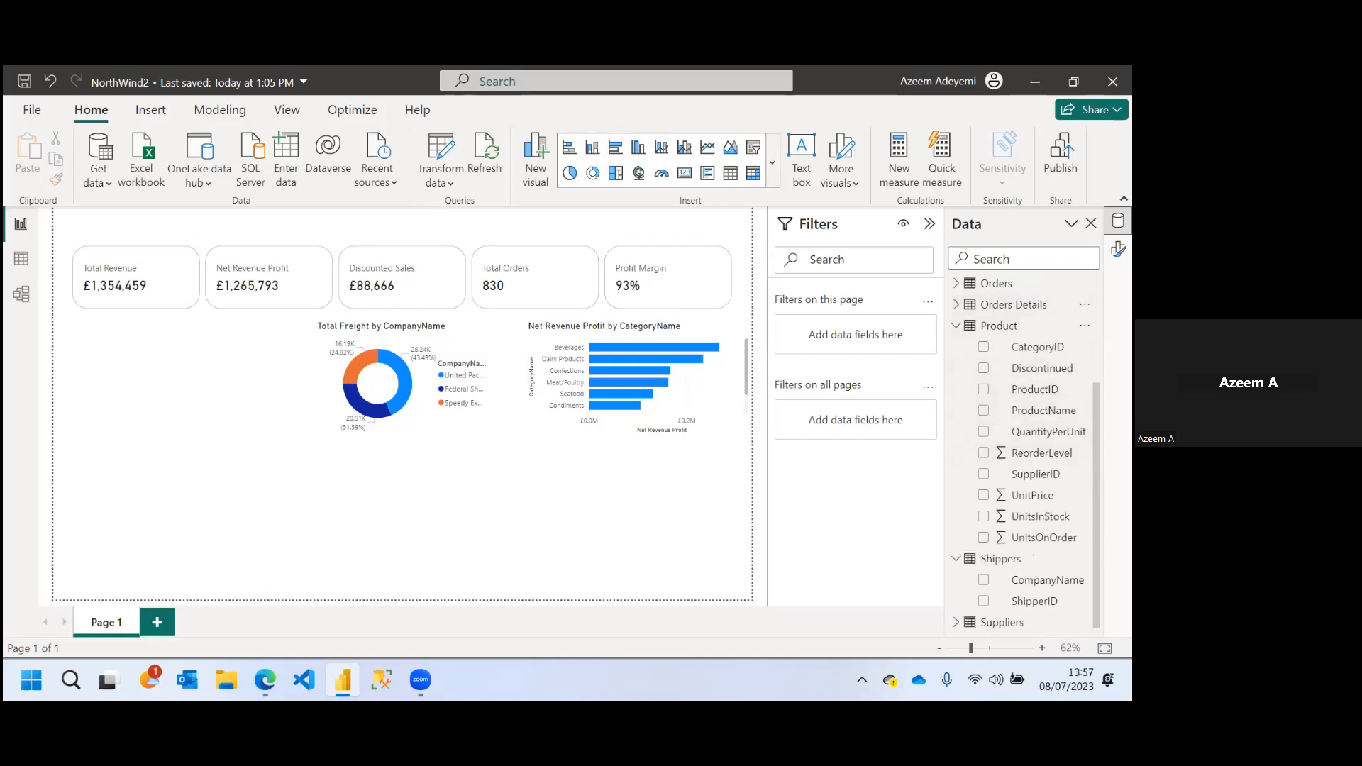
pyautogui.click(956, 326)
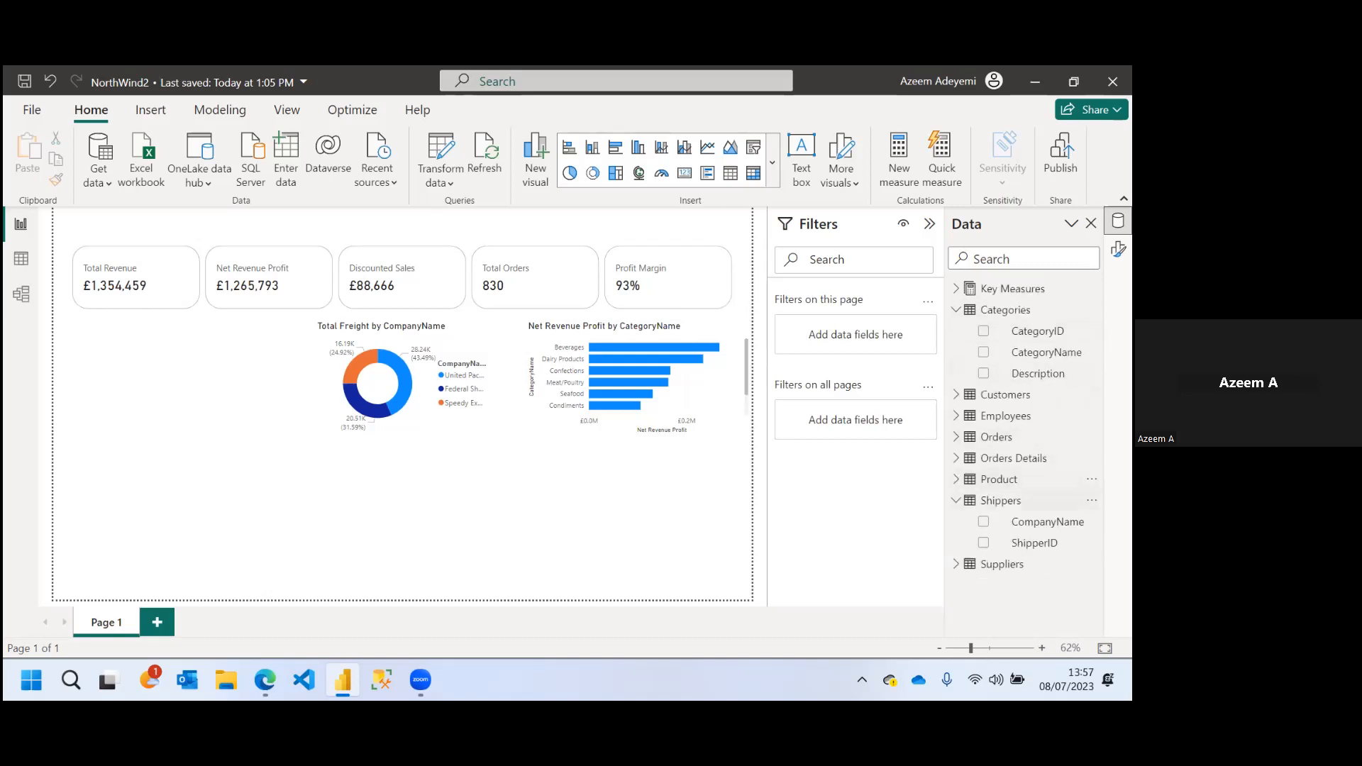
pyautogui.click(956, 564)
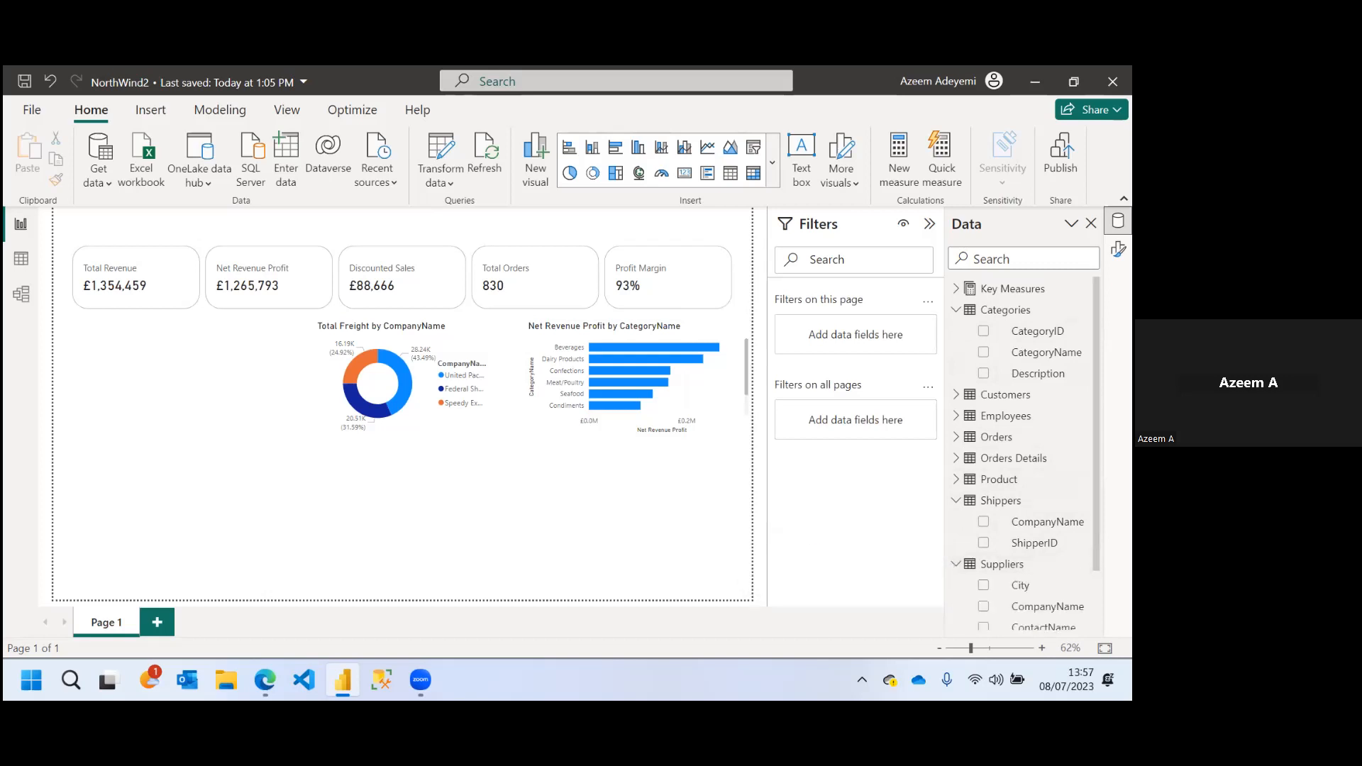
pyautogui.scroll(-1, 1028, 513)
pyautogui.click(1021, 513)
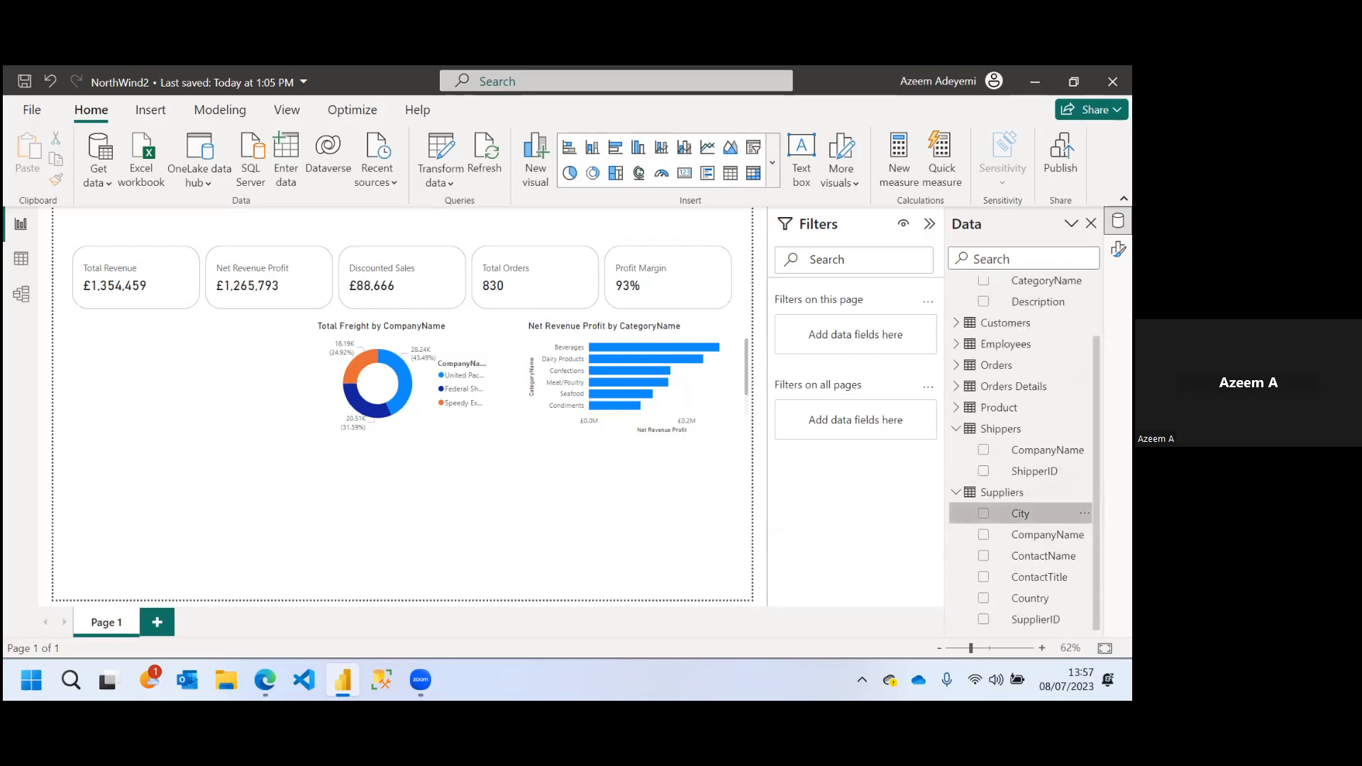
pyautogui.click(22, 258)
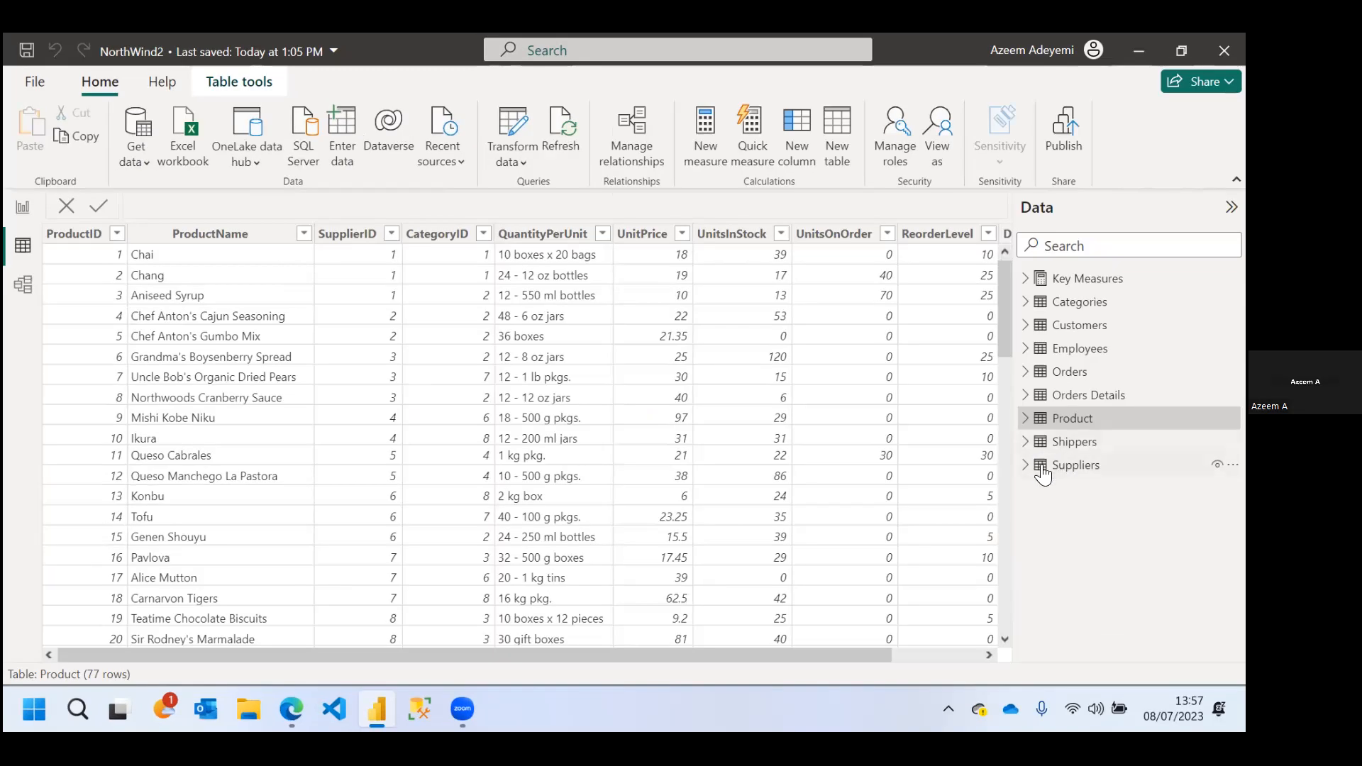
pyautogui.click(1035, 473)
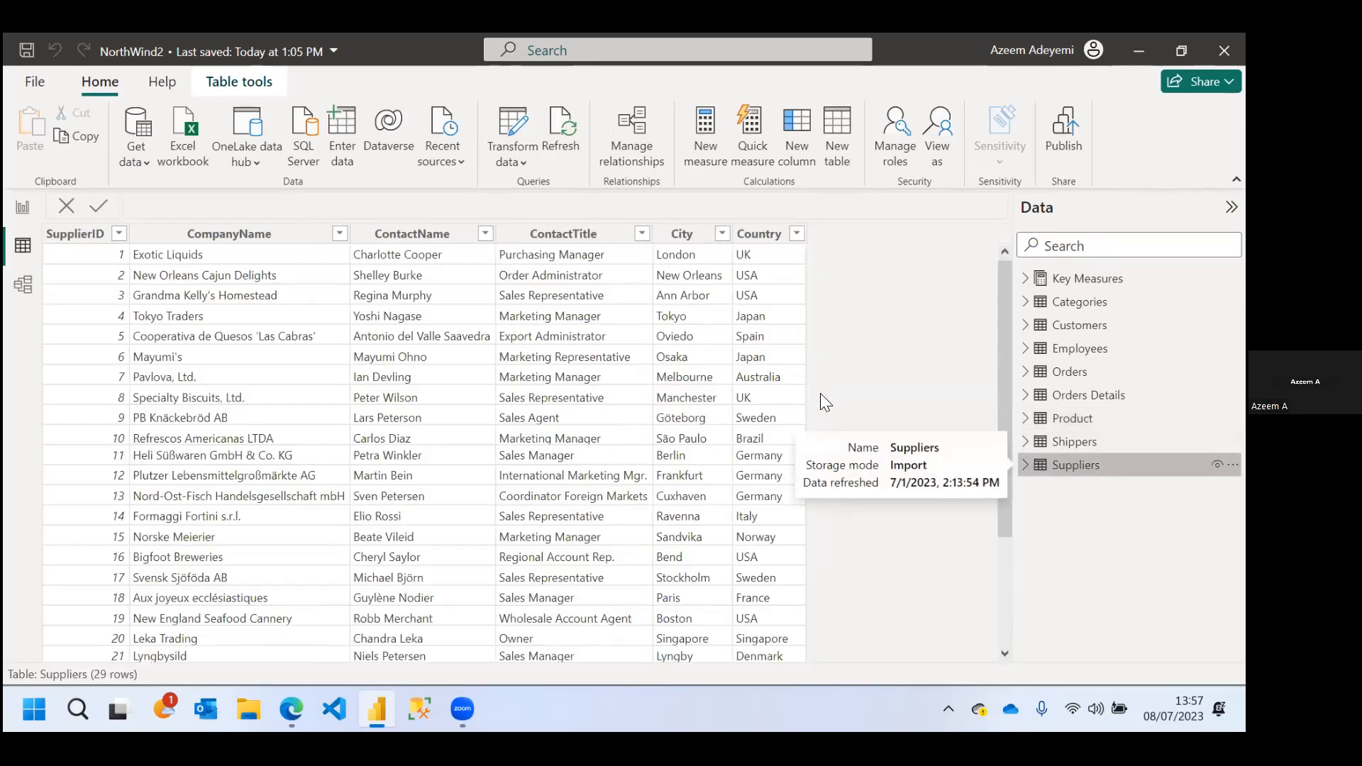
pyautogui.click(683, 242)
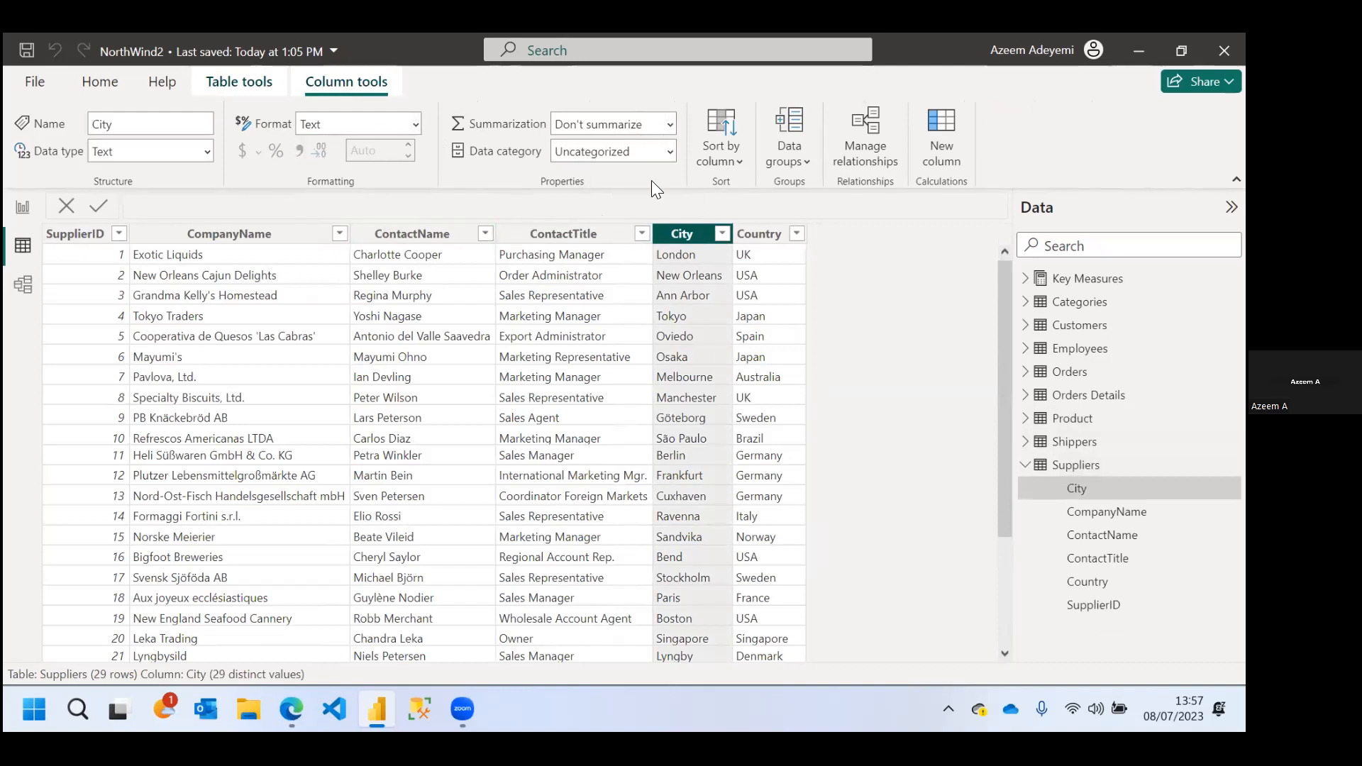
pyautogui.click(673, 151)
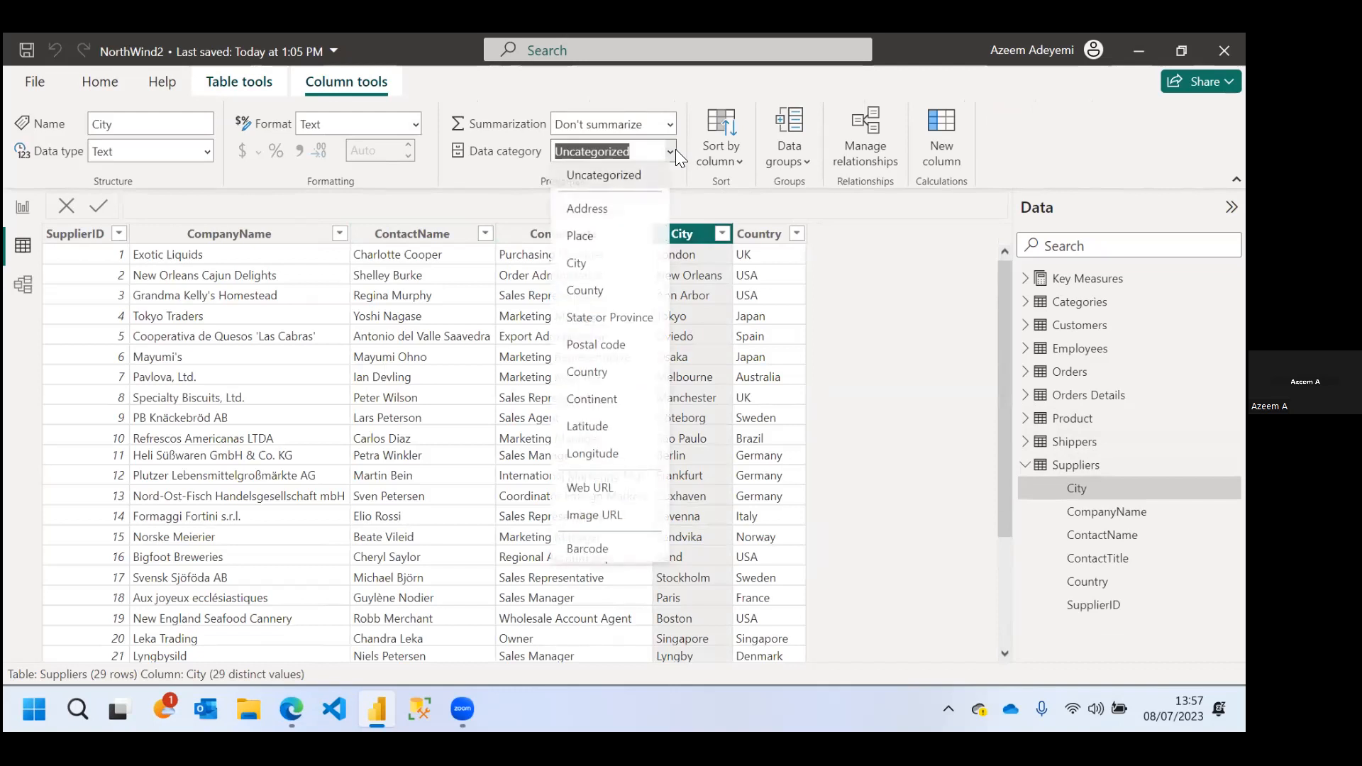
pyautogui.click(590, 270)
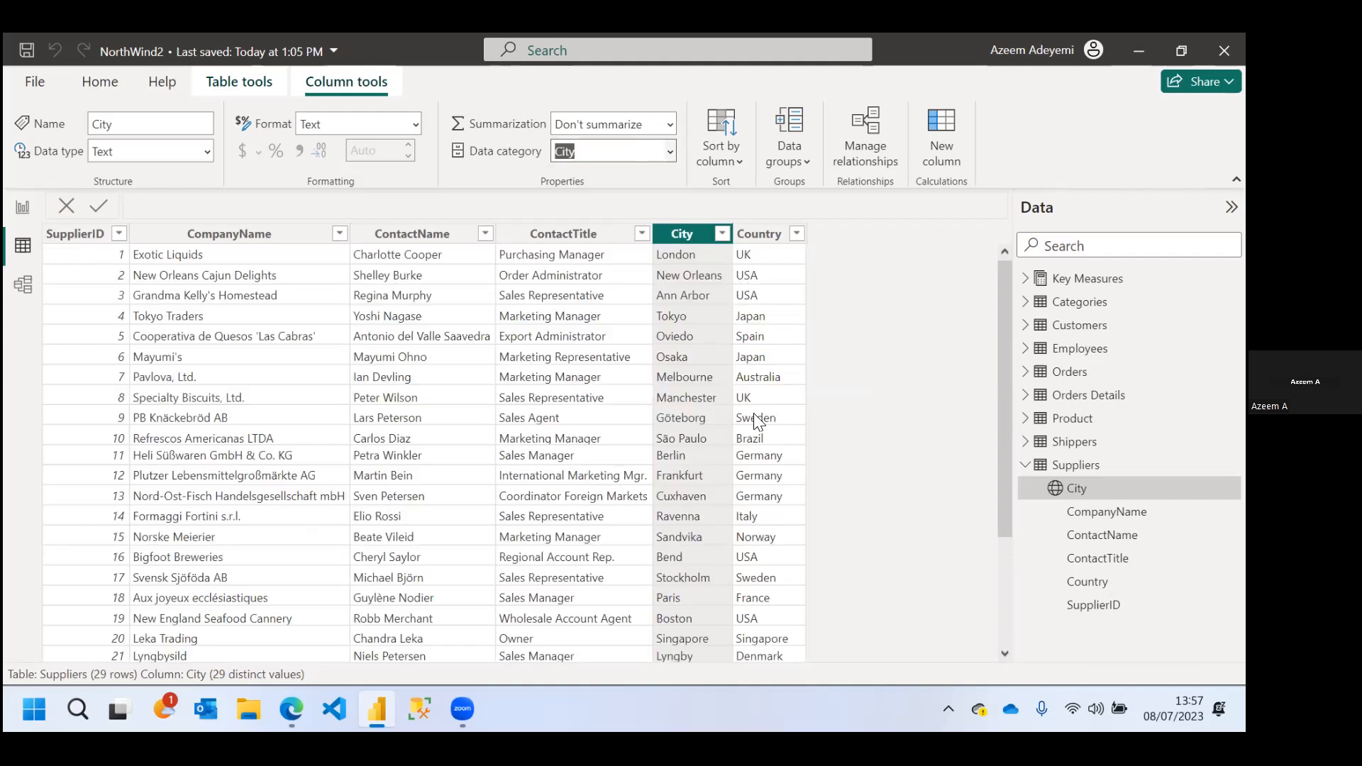
# Set the data category of the Suppliers table's Country column to Country
pyautogui.click(1026, 445)
pyautogui.click(1026, 443)
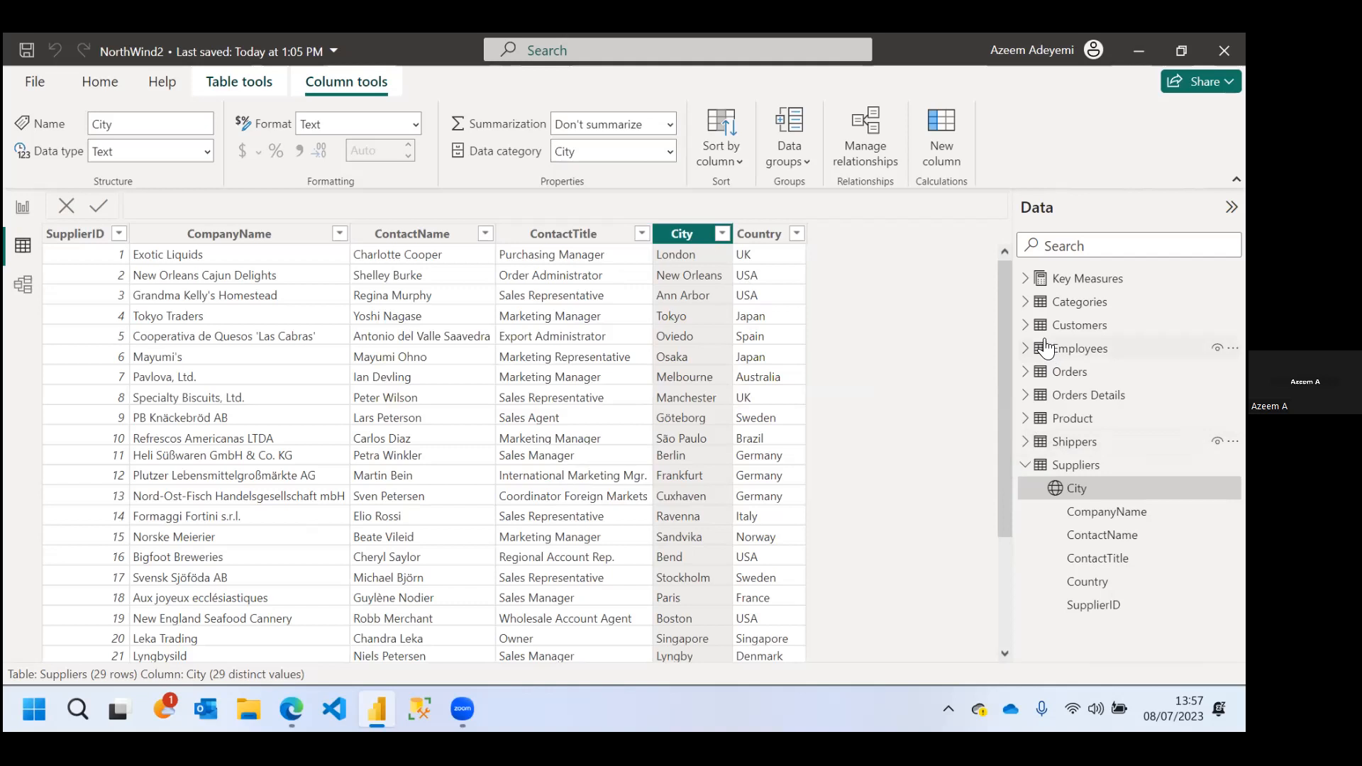
pyautogui.click(1094, 588)
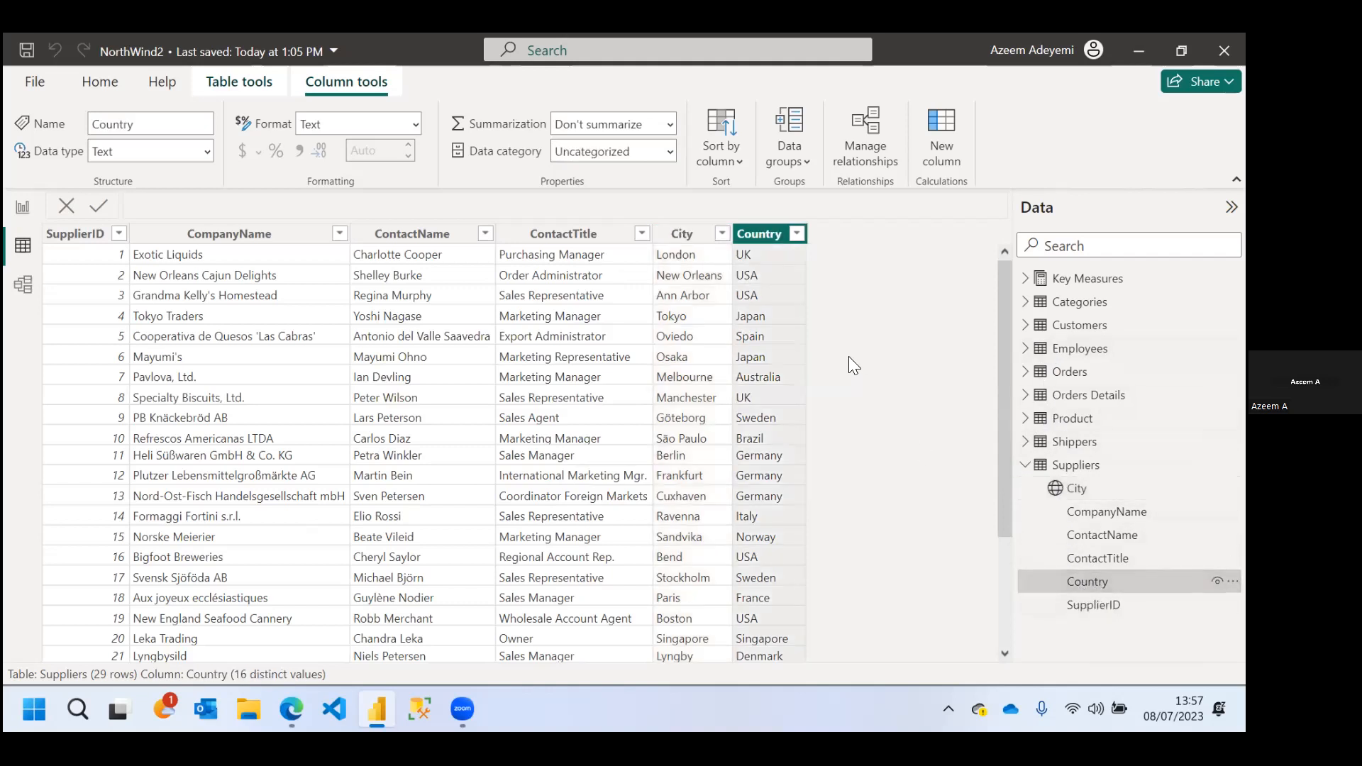
pyautogui.click(671, 149)
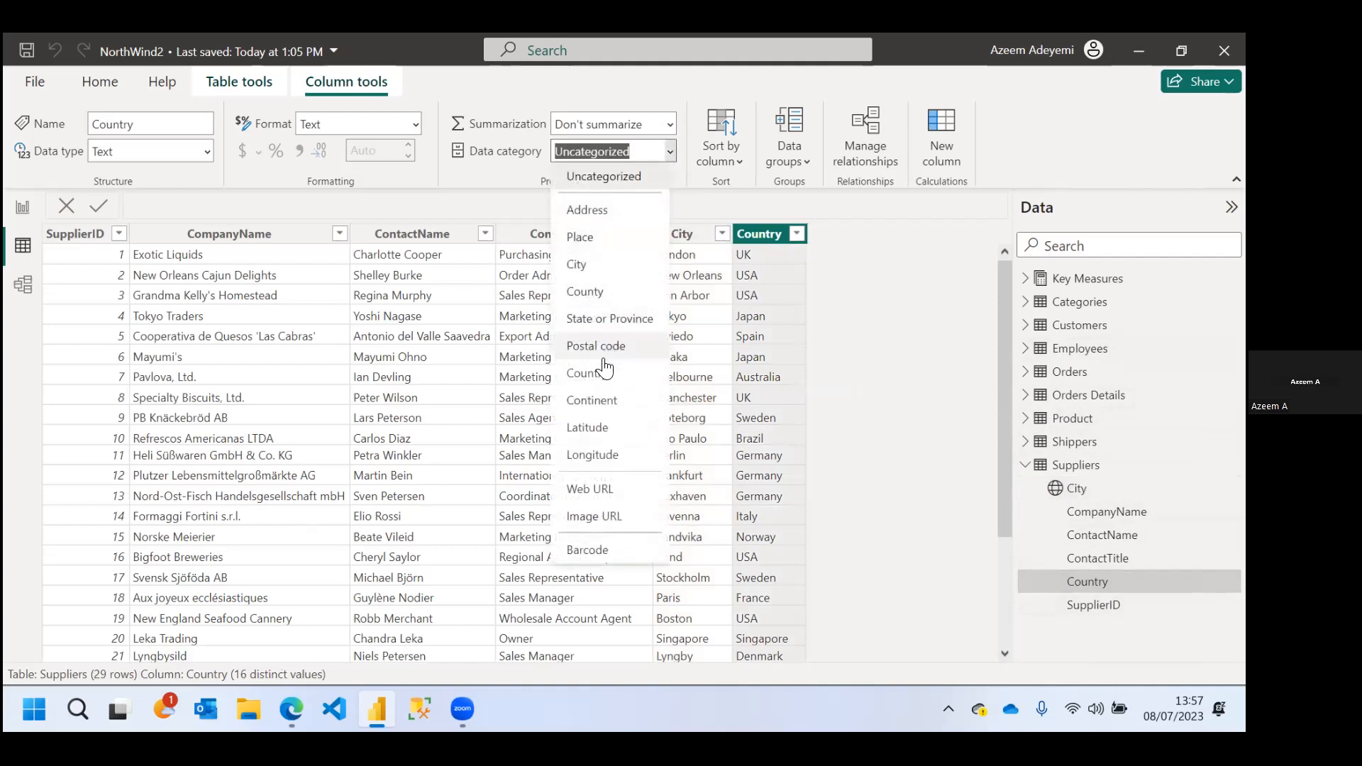
pyautogui.click(594, 377)
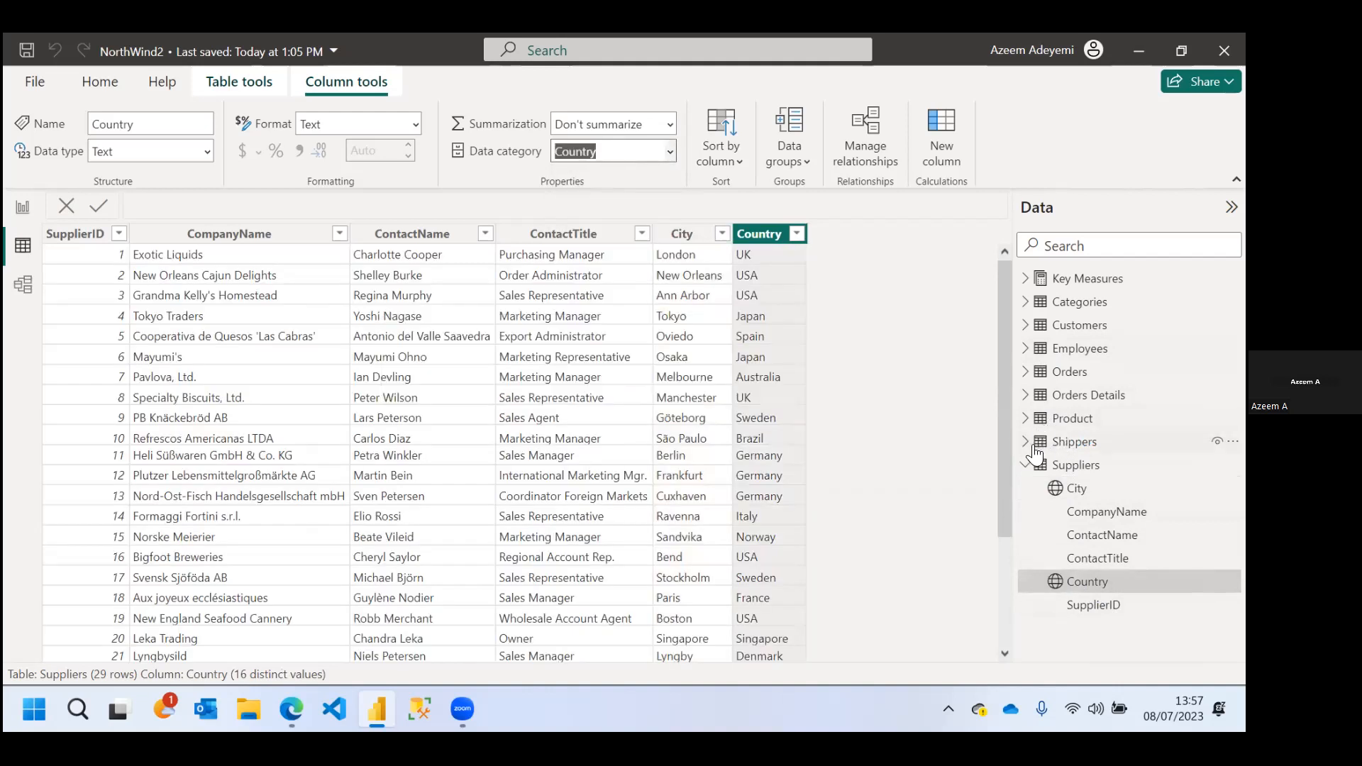
# Set the data category of the Orders table's ShipCity column to City
pyautogui.click(1027, 442)
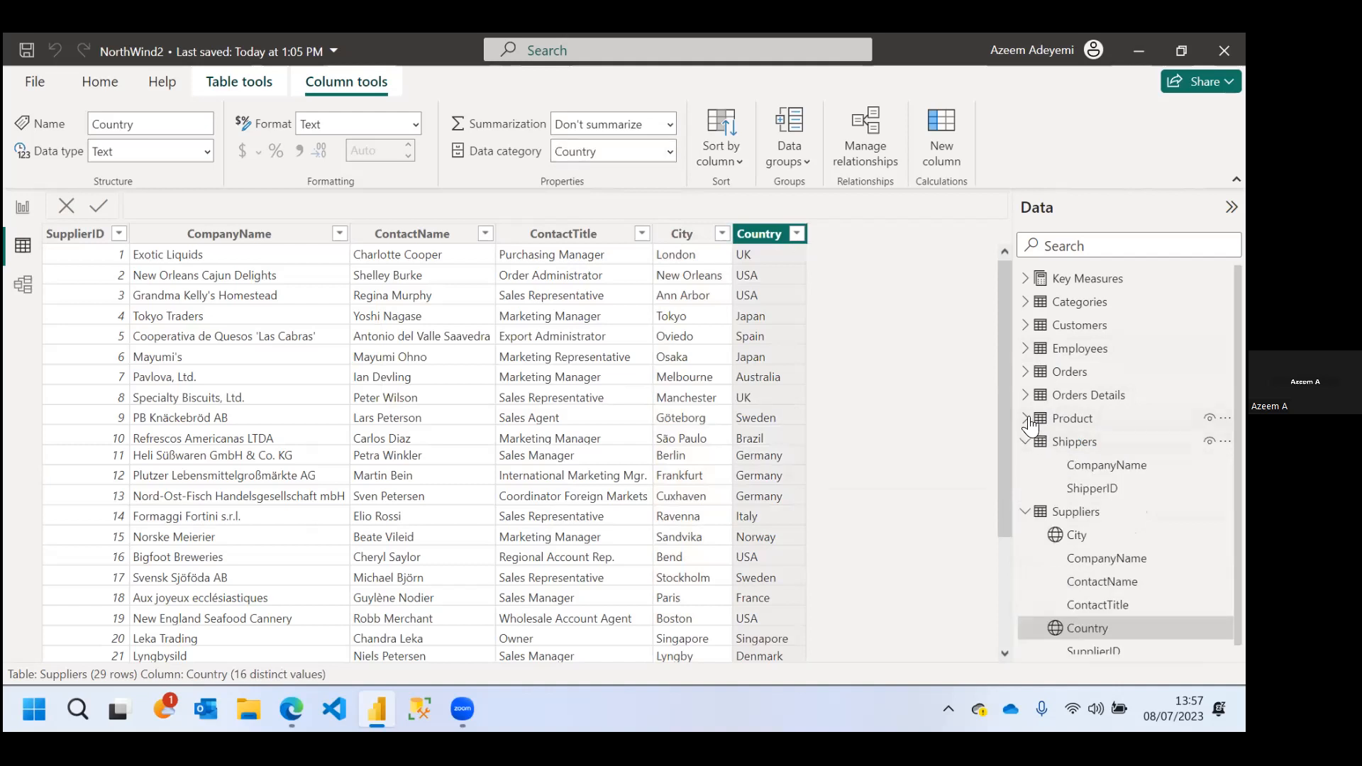
pyautogui.click(1027, 418)
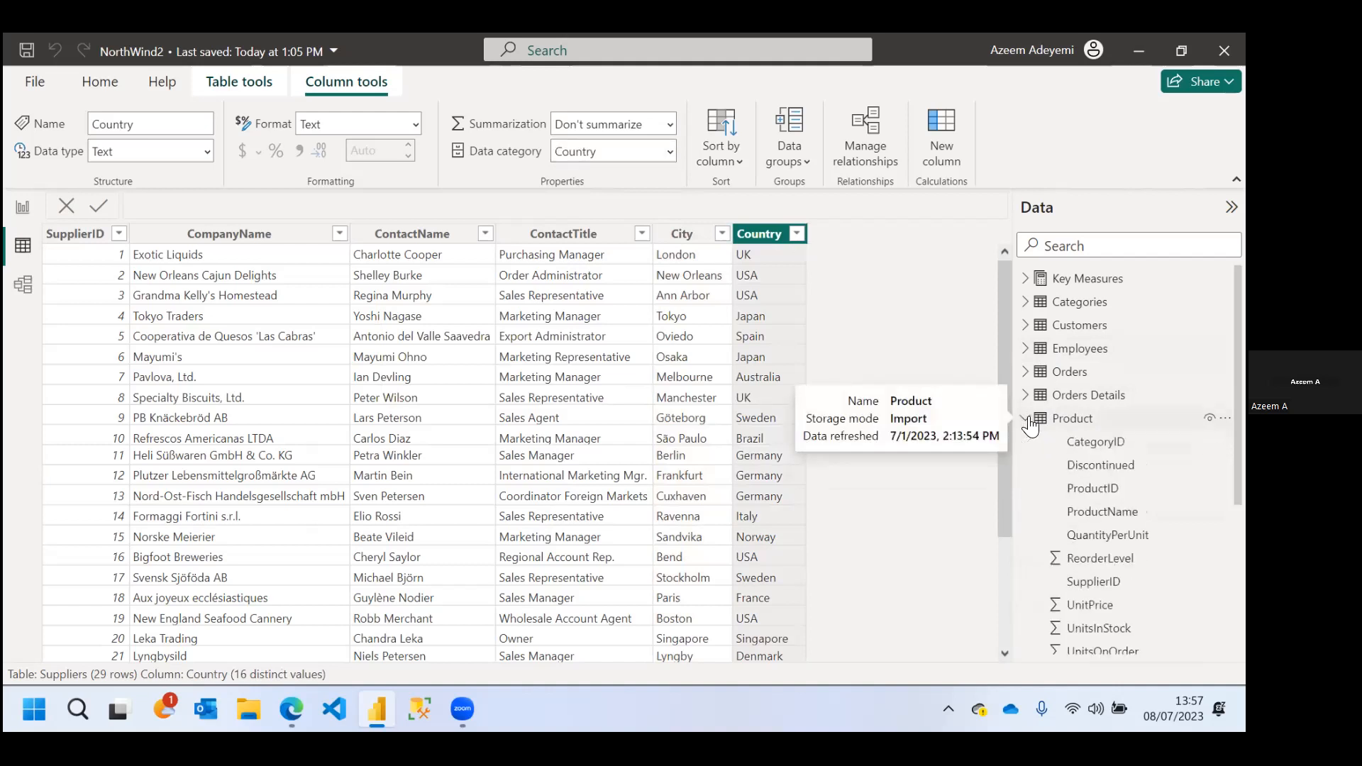
pyautogui.click(1026, 397)
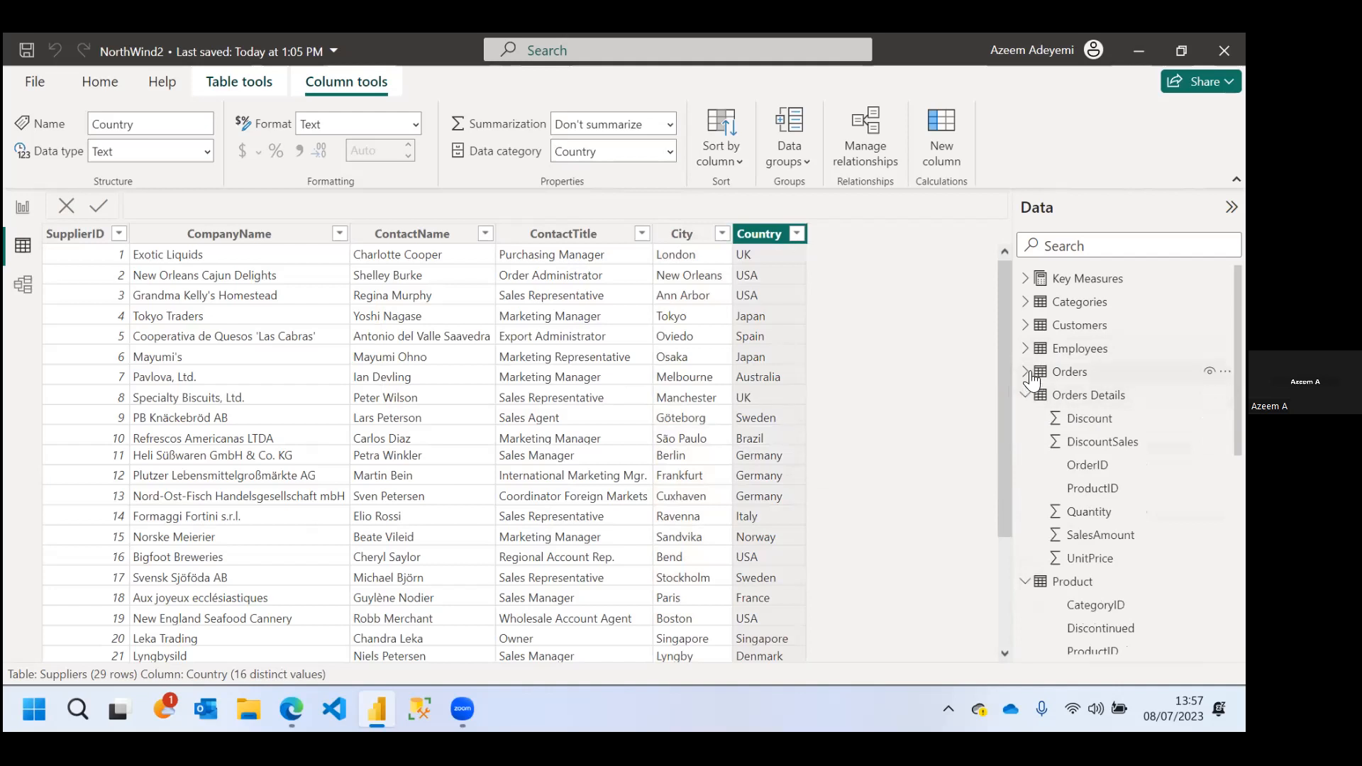
pyautogui.click(1027, 374)
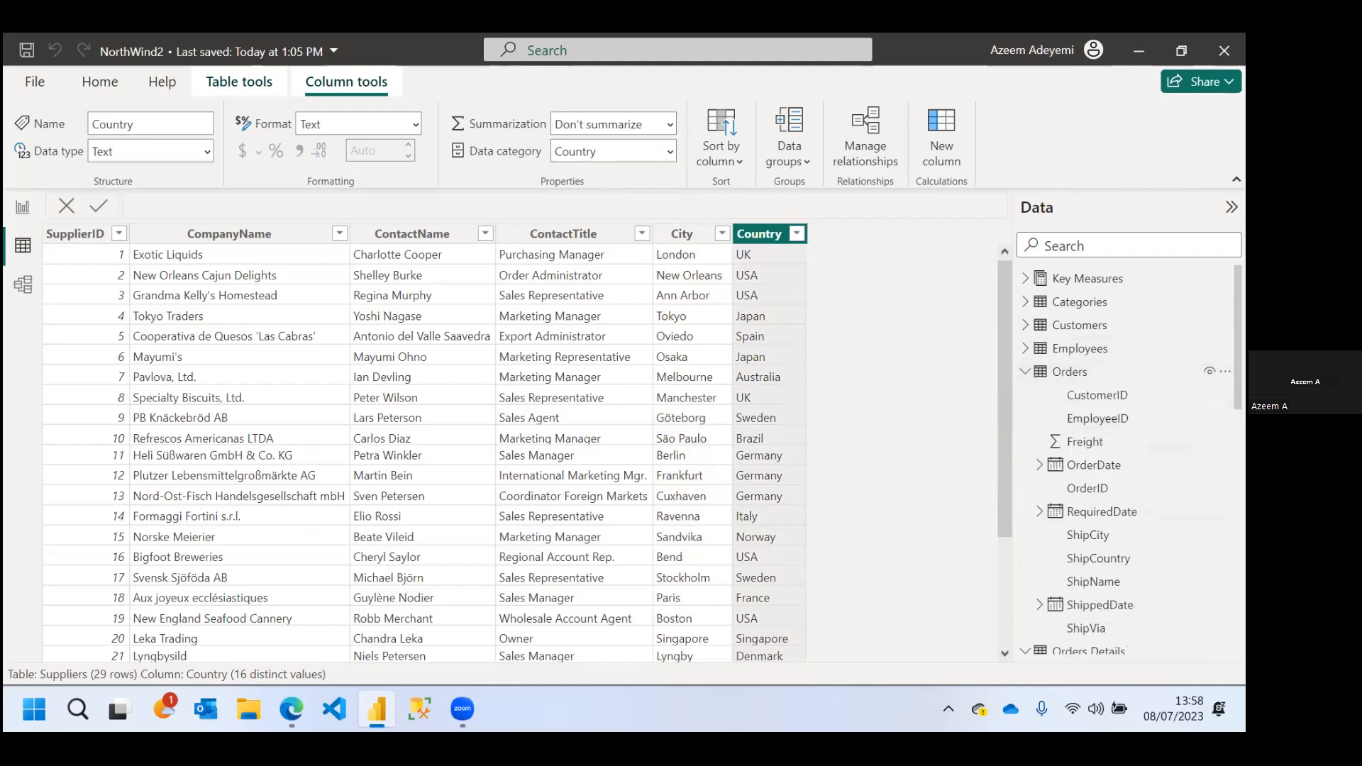
pyautogui.click(1097, 537)
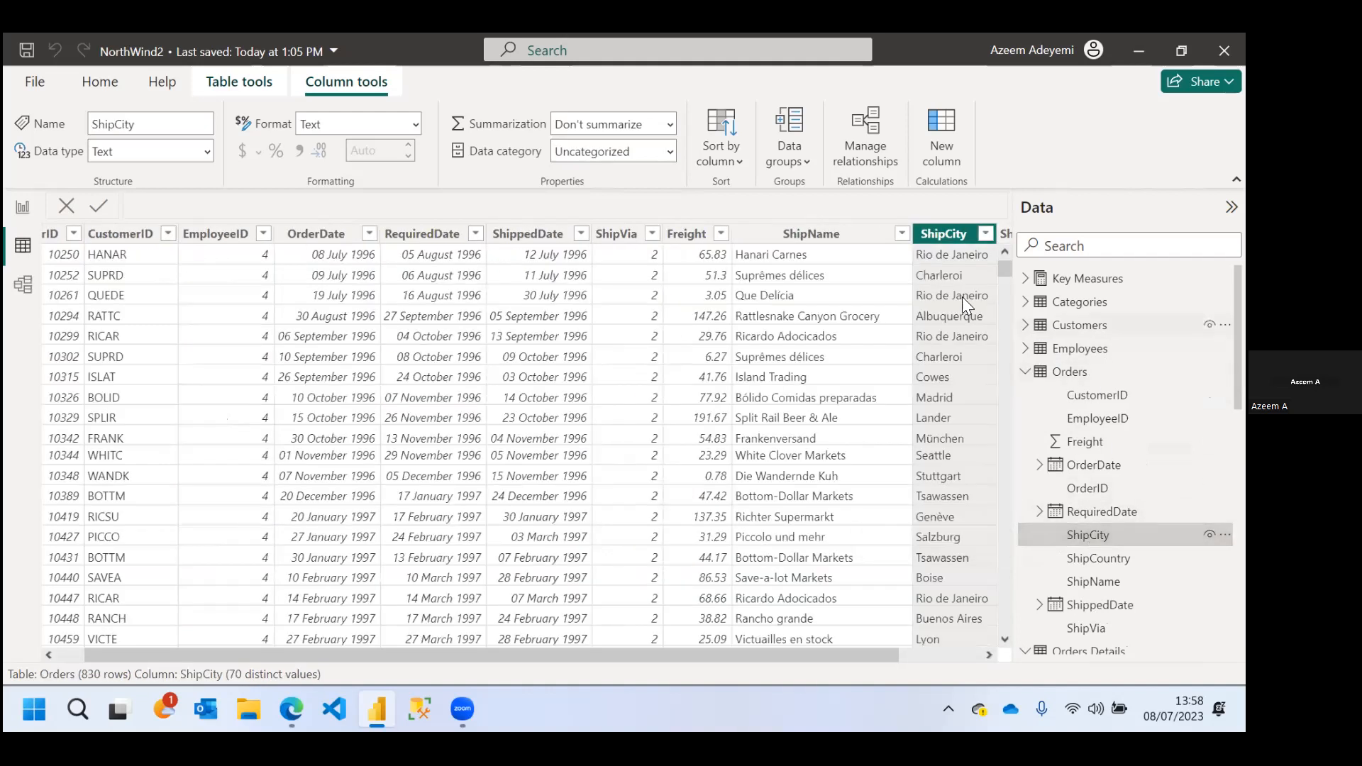
pyautogui.click(670, 153)
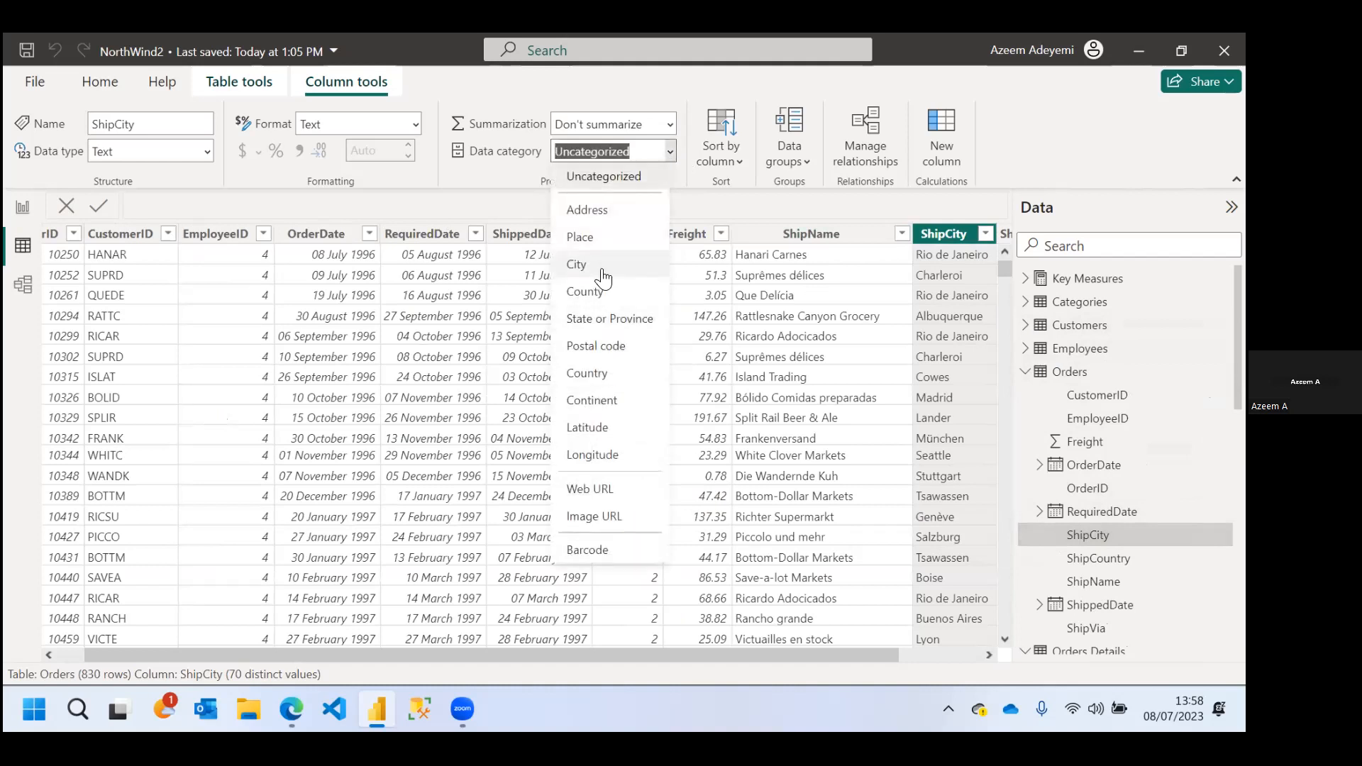
pyautogui.click(592, 268)
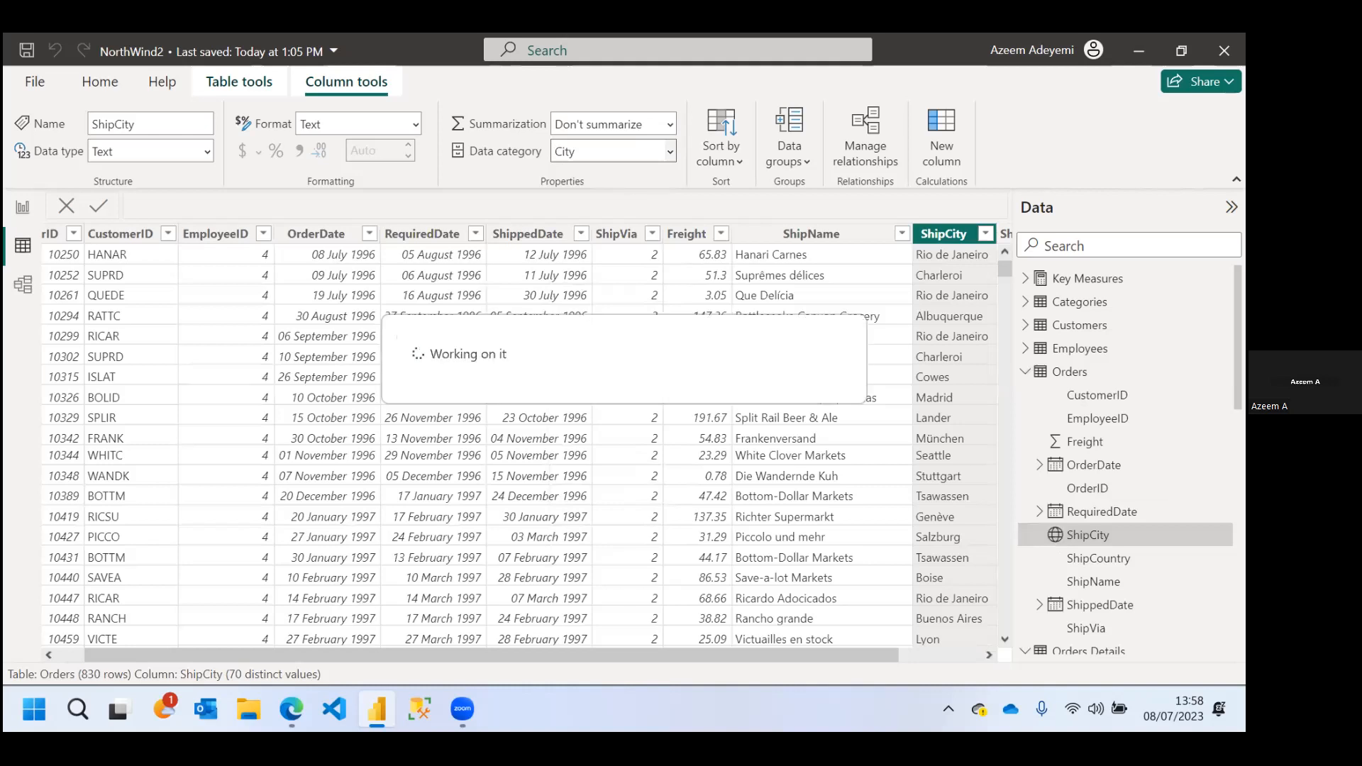
# Set the data category of the Orders table's ShipCountry column to County
pyautogui.click(1099, 560)
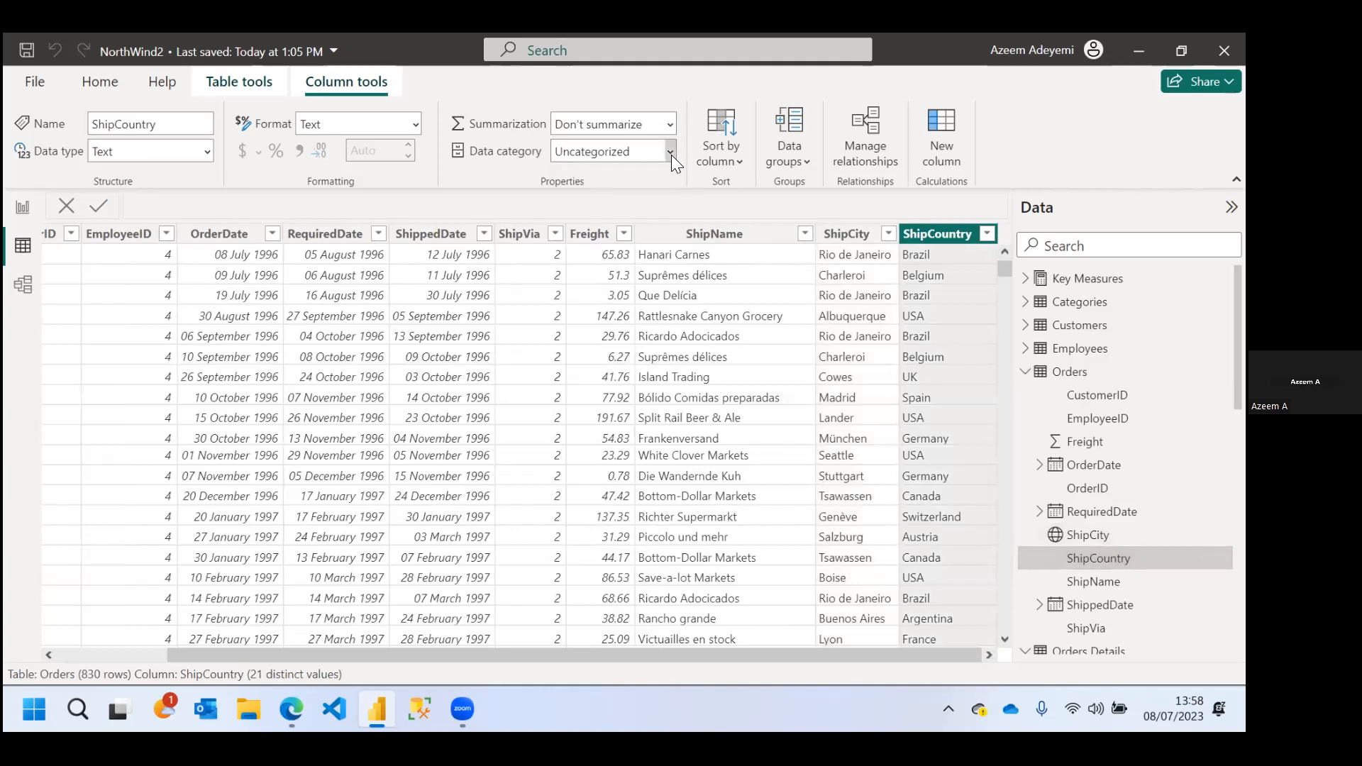
pyautogui.click(671, 155)
pyautogui.click(590, 294)
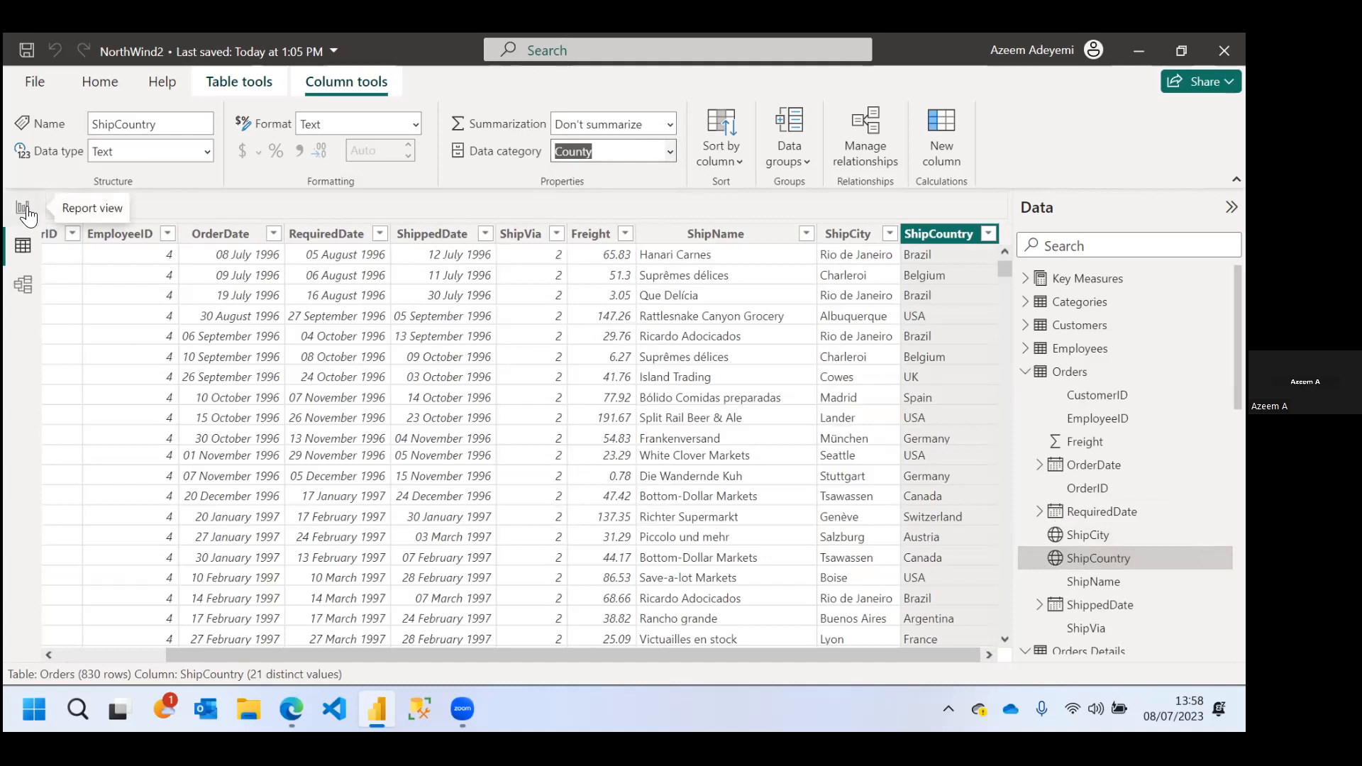
# On the report page, create a map of the Orders table's ShipCity and shrink it toward the page's lower-right corner
pyautogui.click(22, 207)
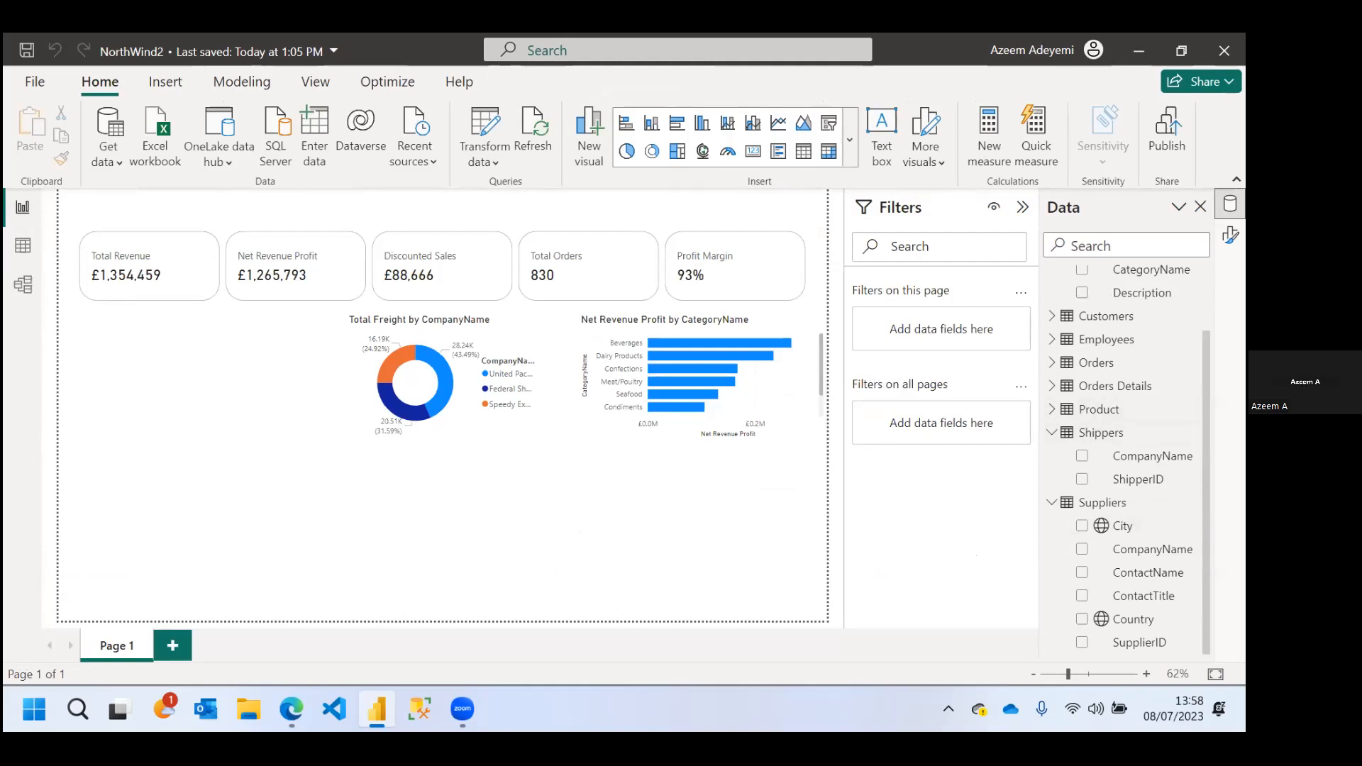
pyautogui.click(1053, 365)
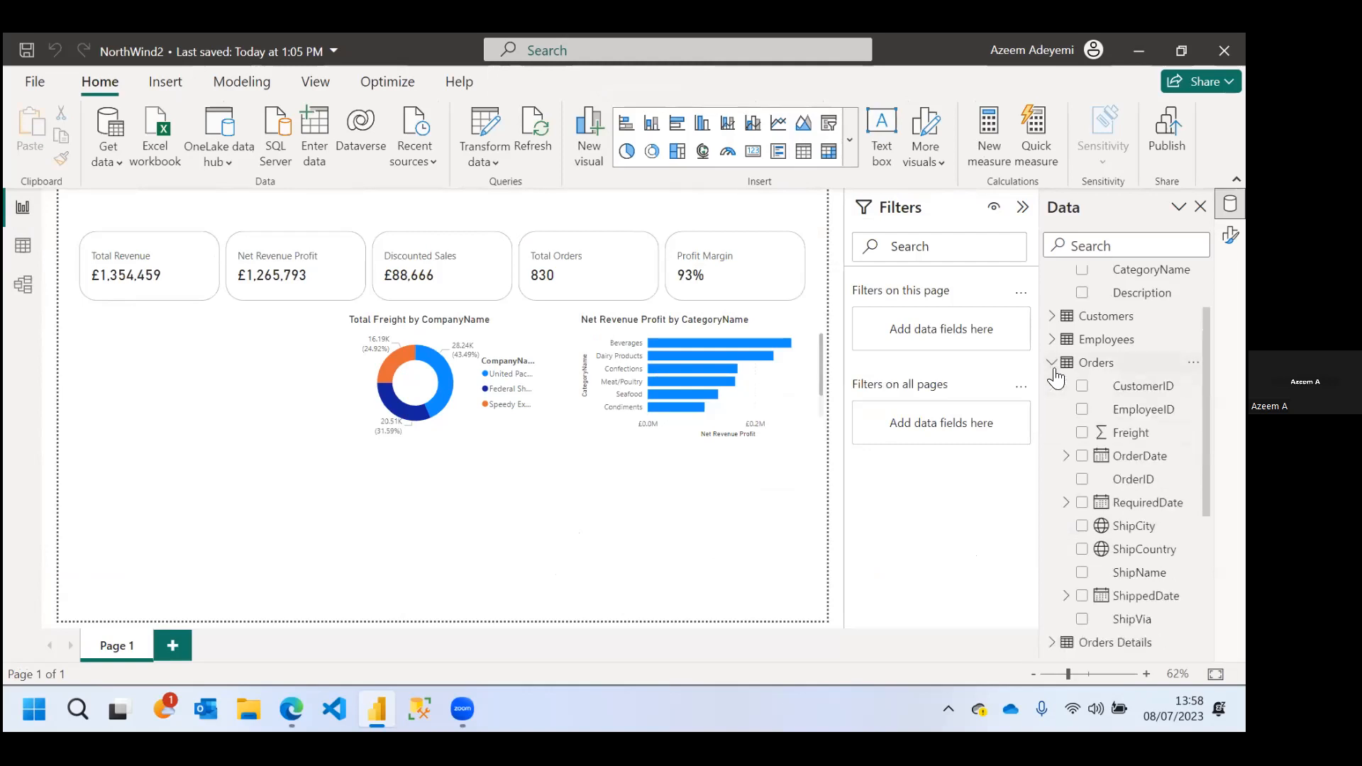
pyautogui.click(1082, 526)
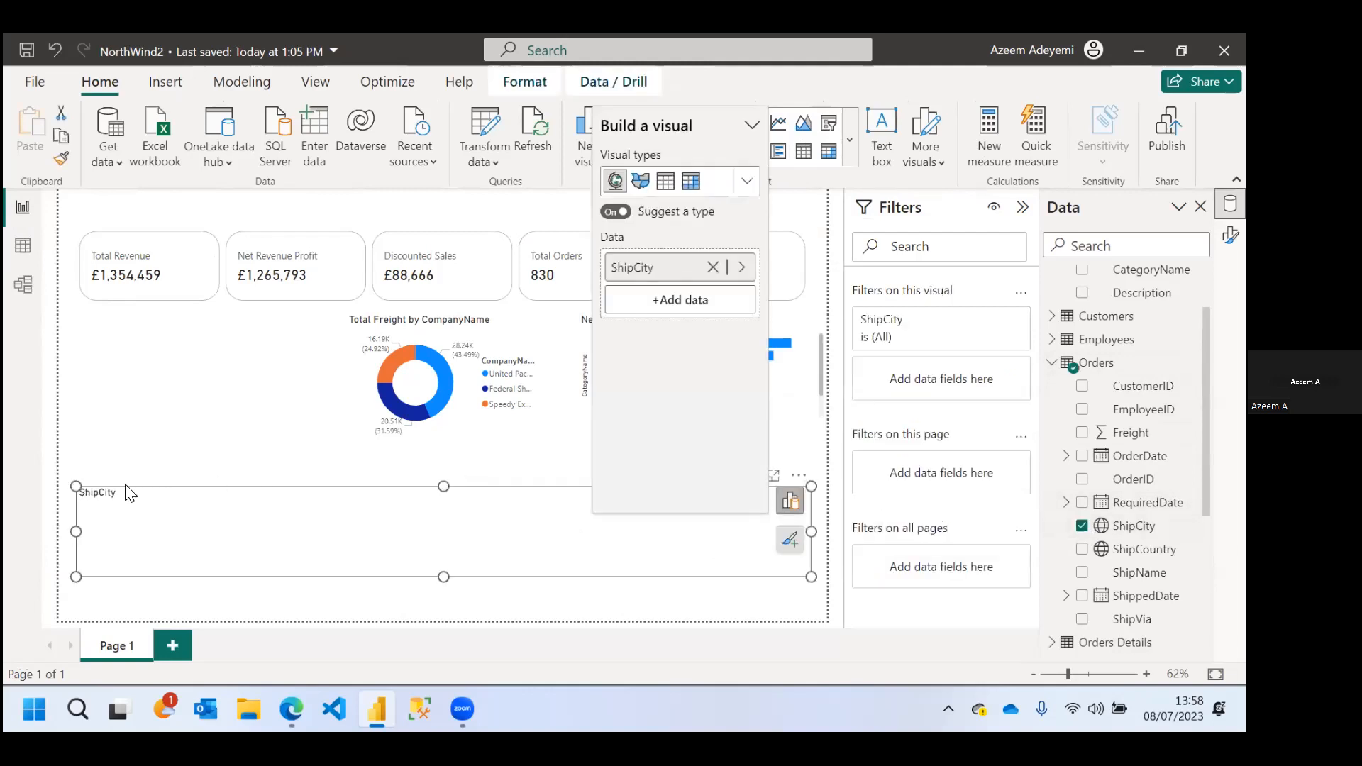
pyautogui.moveTo(76, 486); pyautogui.dragTo(471, 419)
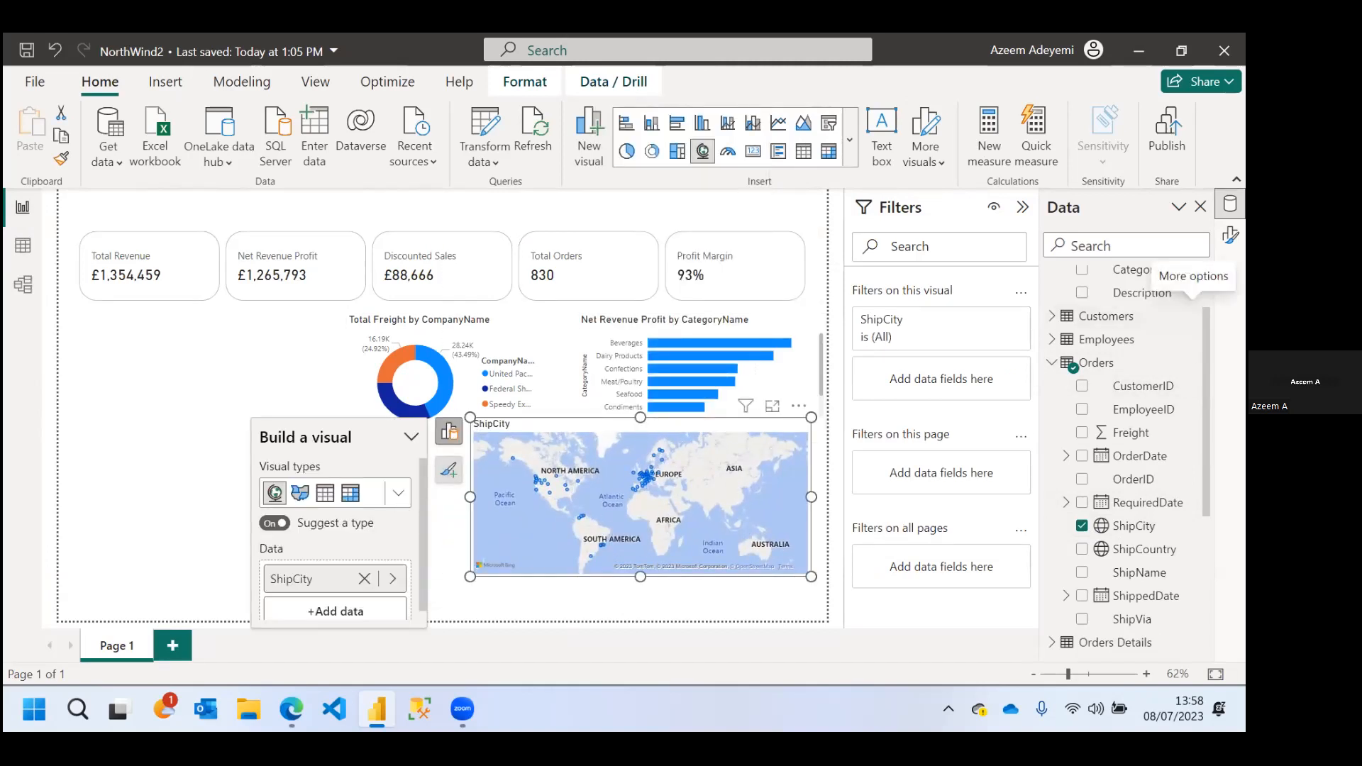
# Add the Total Freight measure to the ShipCity map and resize the map to reach the page's right edge
pyautogui.scroll(2, 1195, 316)
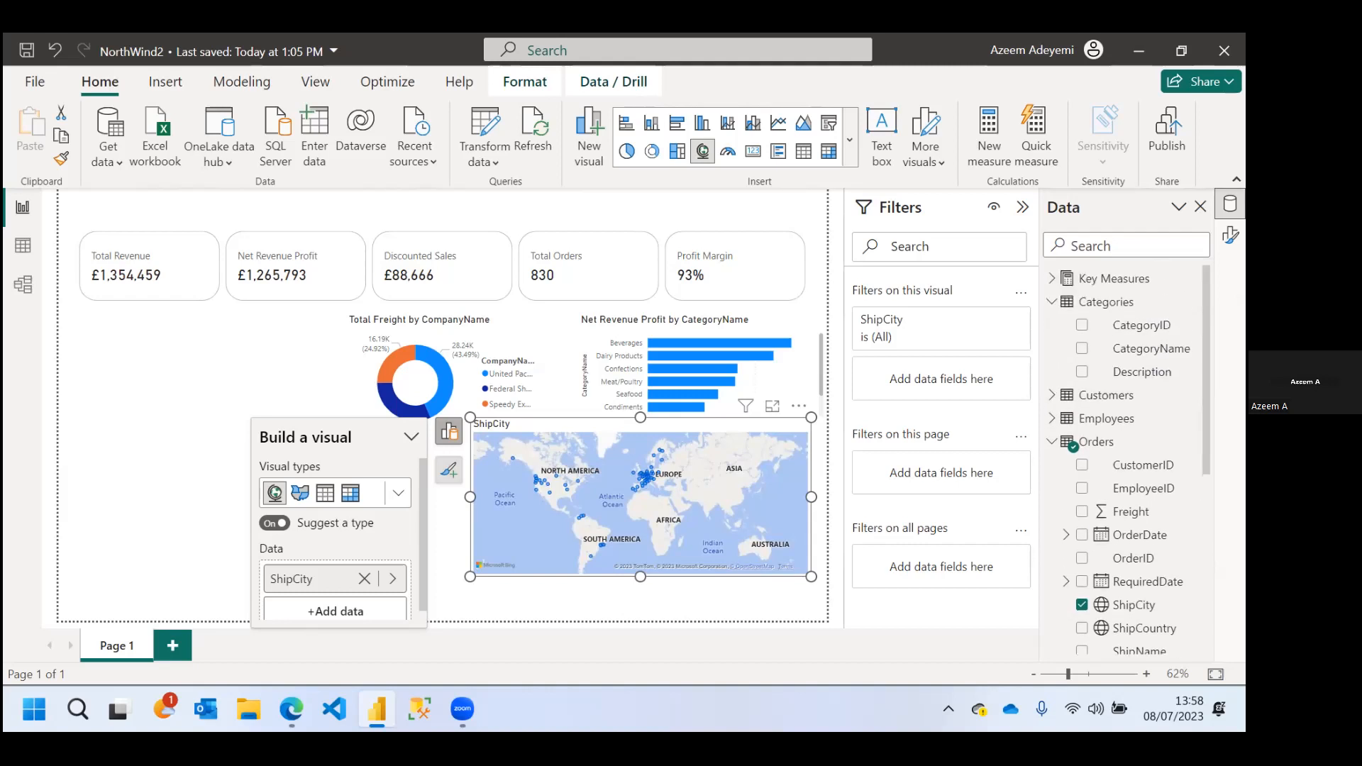
pyautogui.click(1053, 278)
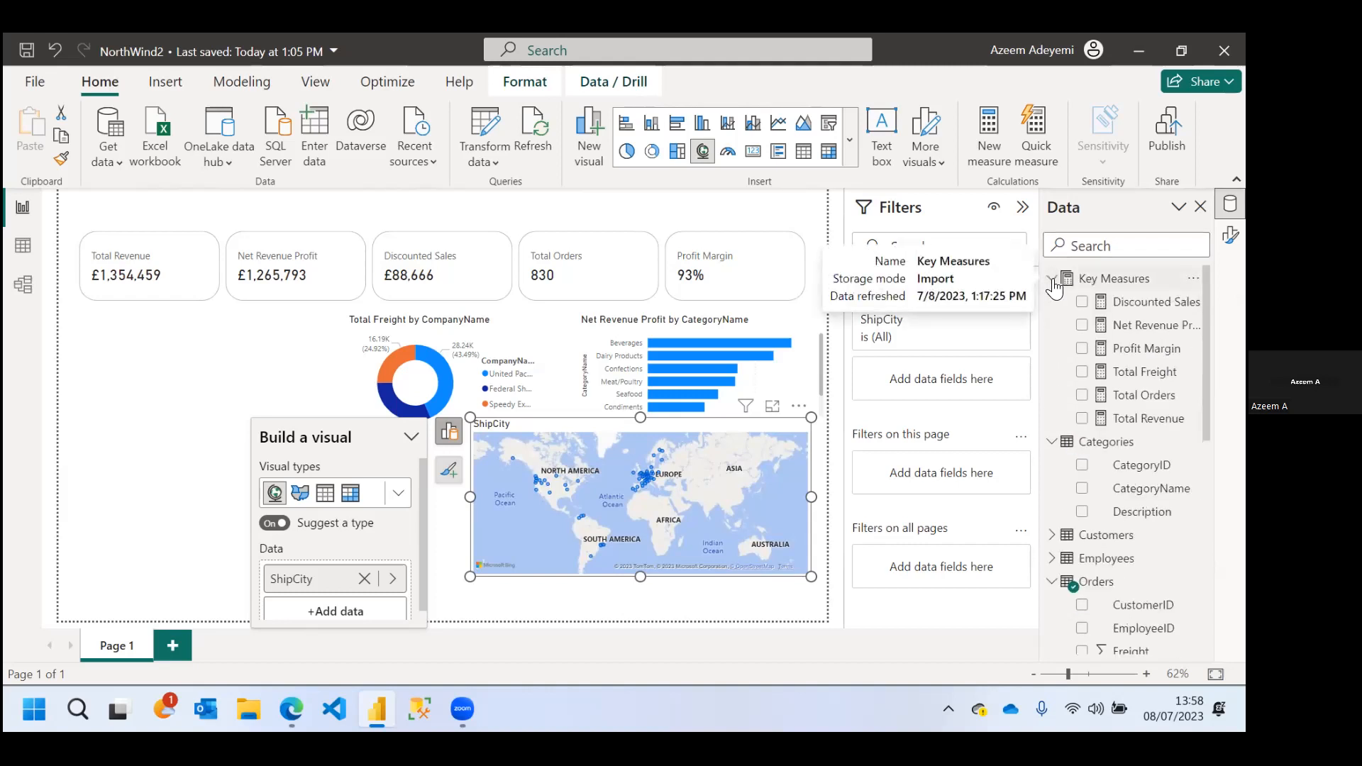
pyautogui.click(1082, 373)
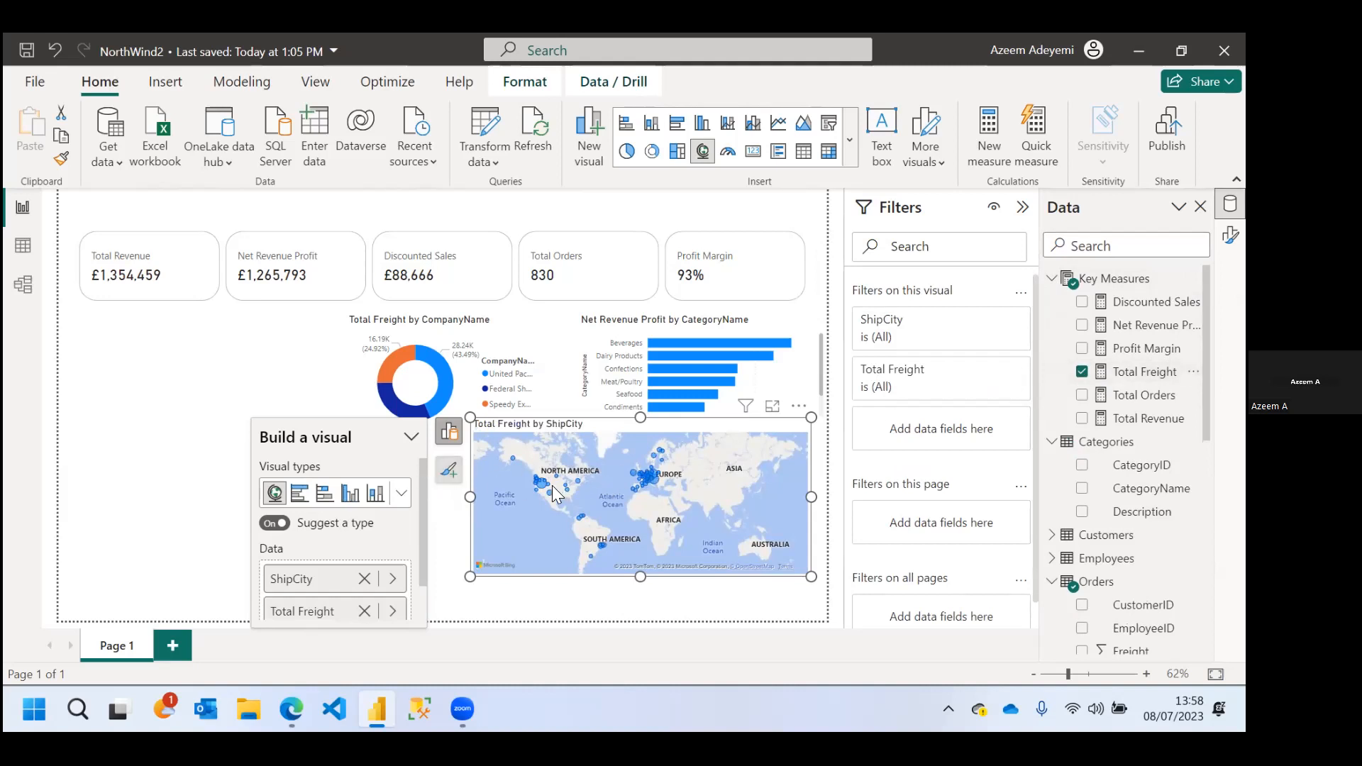
pyautogui.moveTo(652, 482)
pyautogui.moveTo(469, 417); pyautogui.dragTo(542, 414)
pyautogui.moveTo(810, 578); pyautogui.dragTo(825, 606)
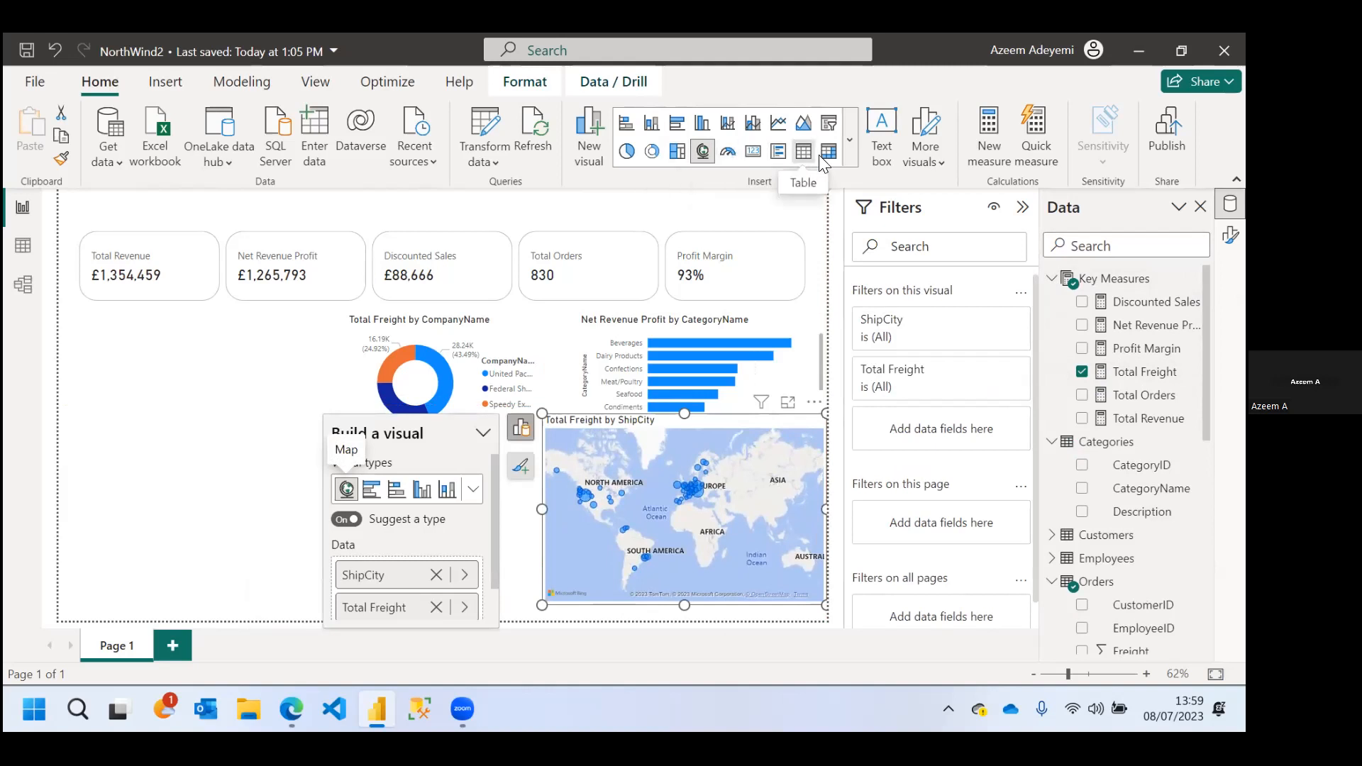
# Convert the Total Freight by ShipCity map to an Azure map and shrink it to fit below the bar chart
pyautogui.click(850, 149)
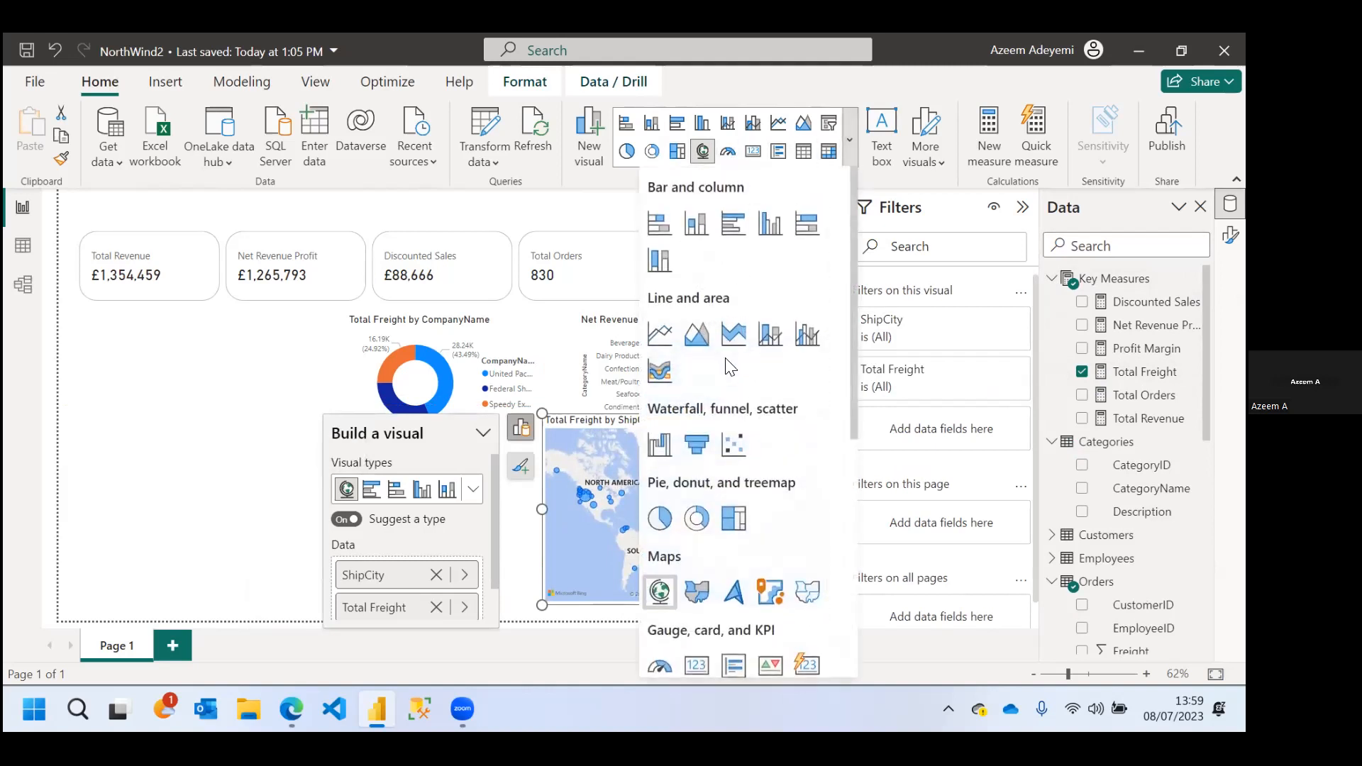
pyautogui.click(735, 591)
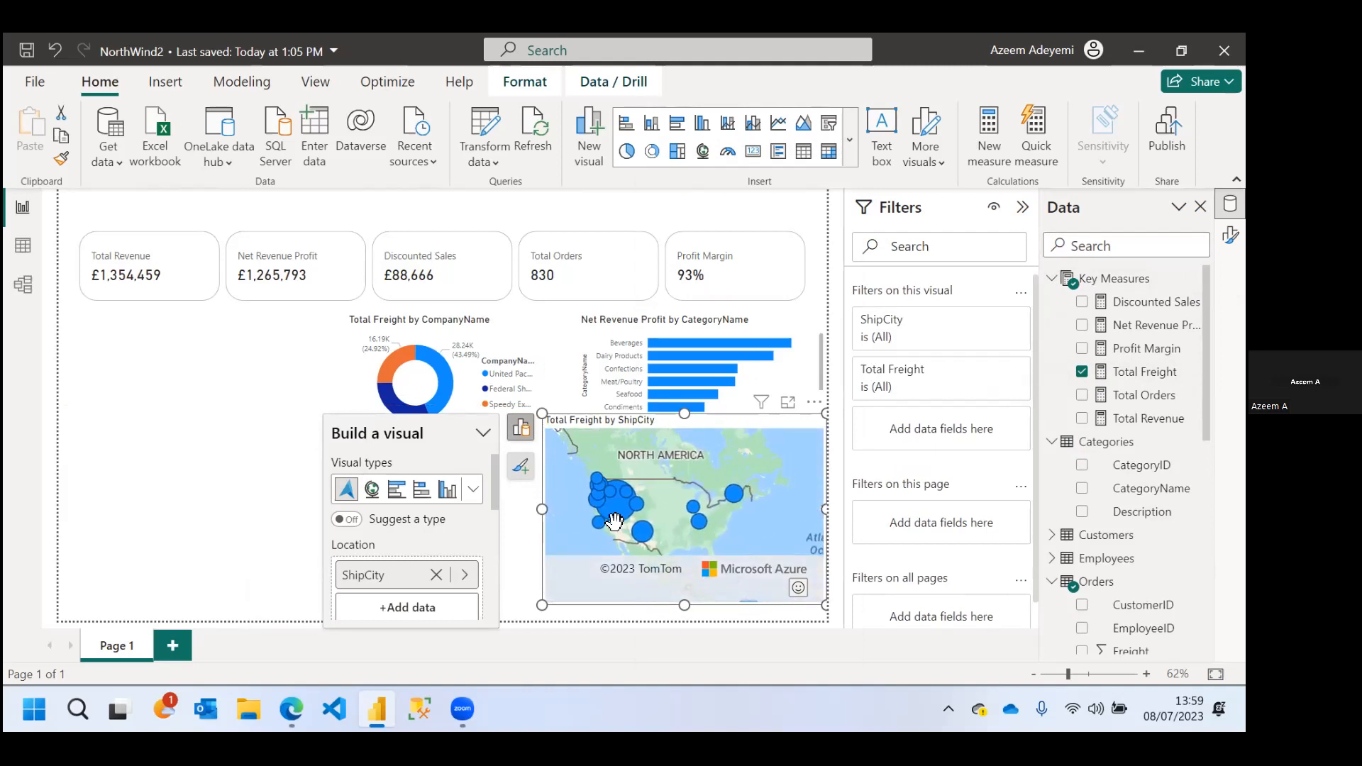
pyautogui.moveTo(622, 520)
pyautogui.moveTo(546, 426); pyautogui.dragTo(555, 445)
pyautogui.scroll(3, 701, 509)
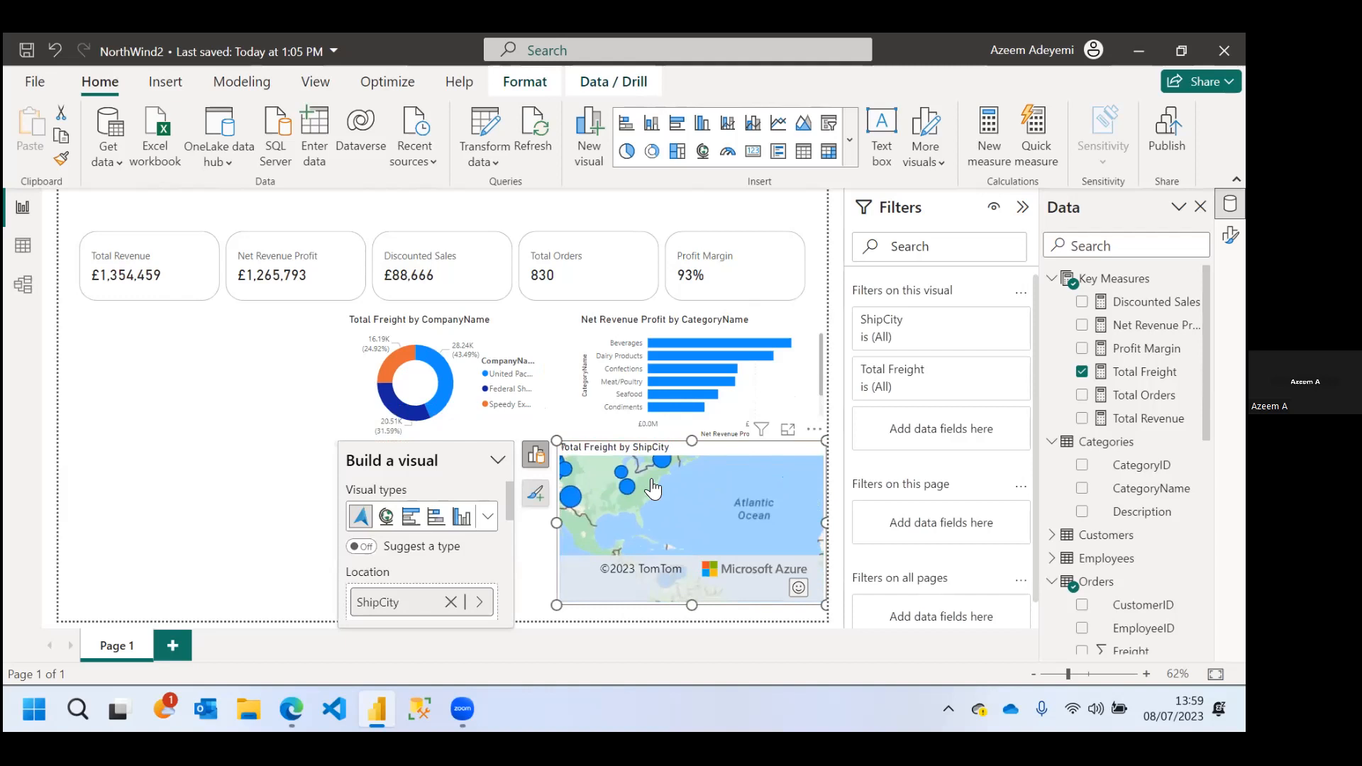
pyautogui.click(236, 436)
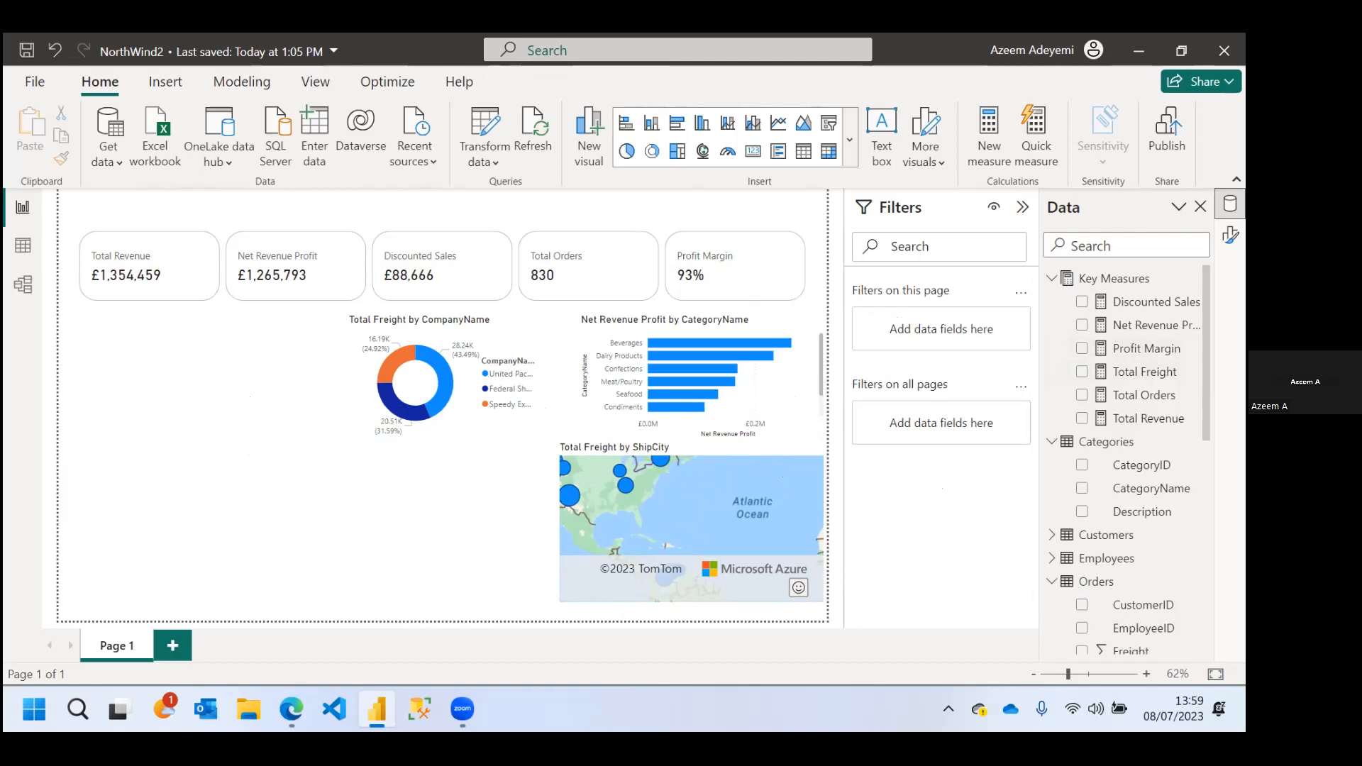
# Create a clustered column chart of Total Orders by the Orders table's OrderDate
pyautogui.scroll(-5, 1135, 436)
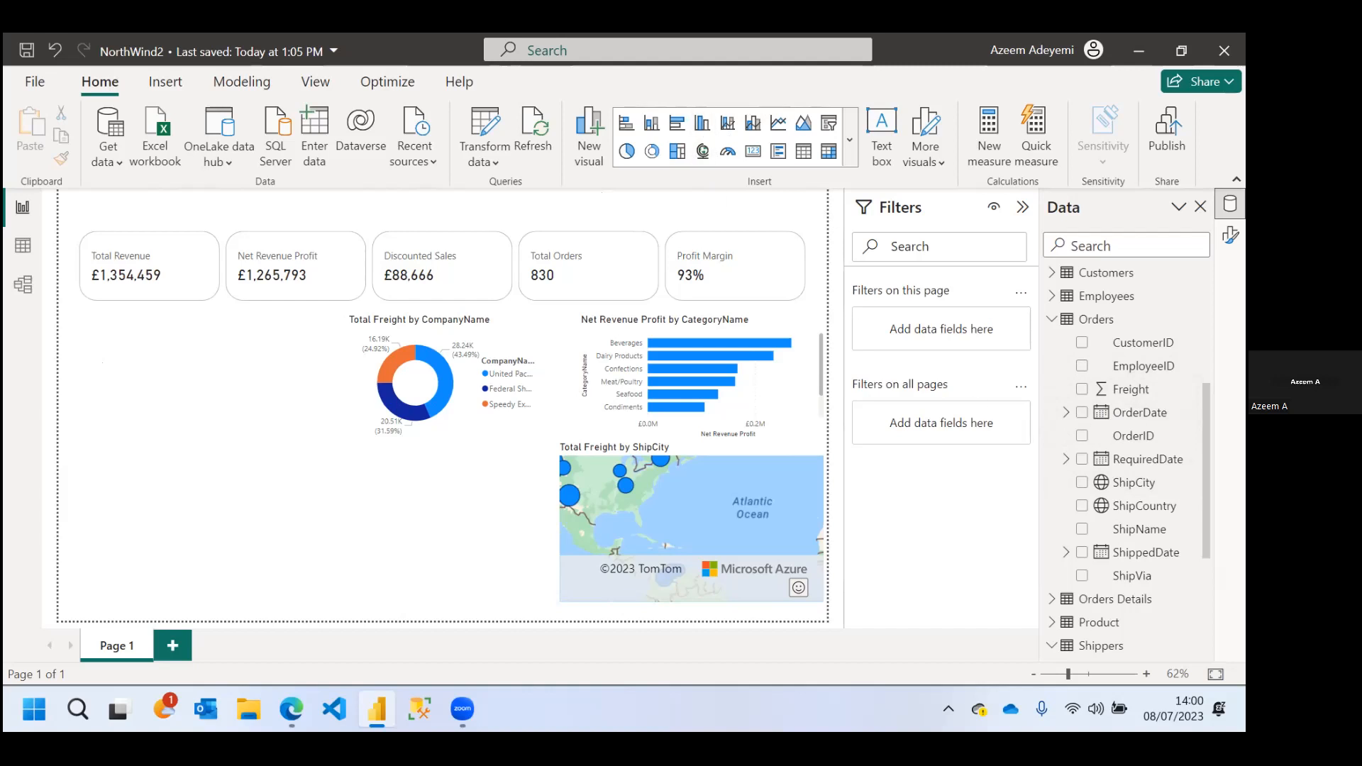
pyautogui.scroll(5, 1135, 354)
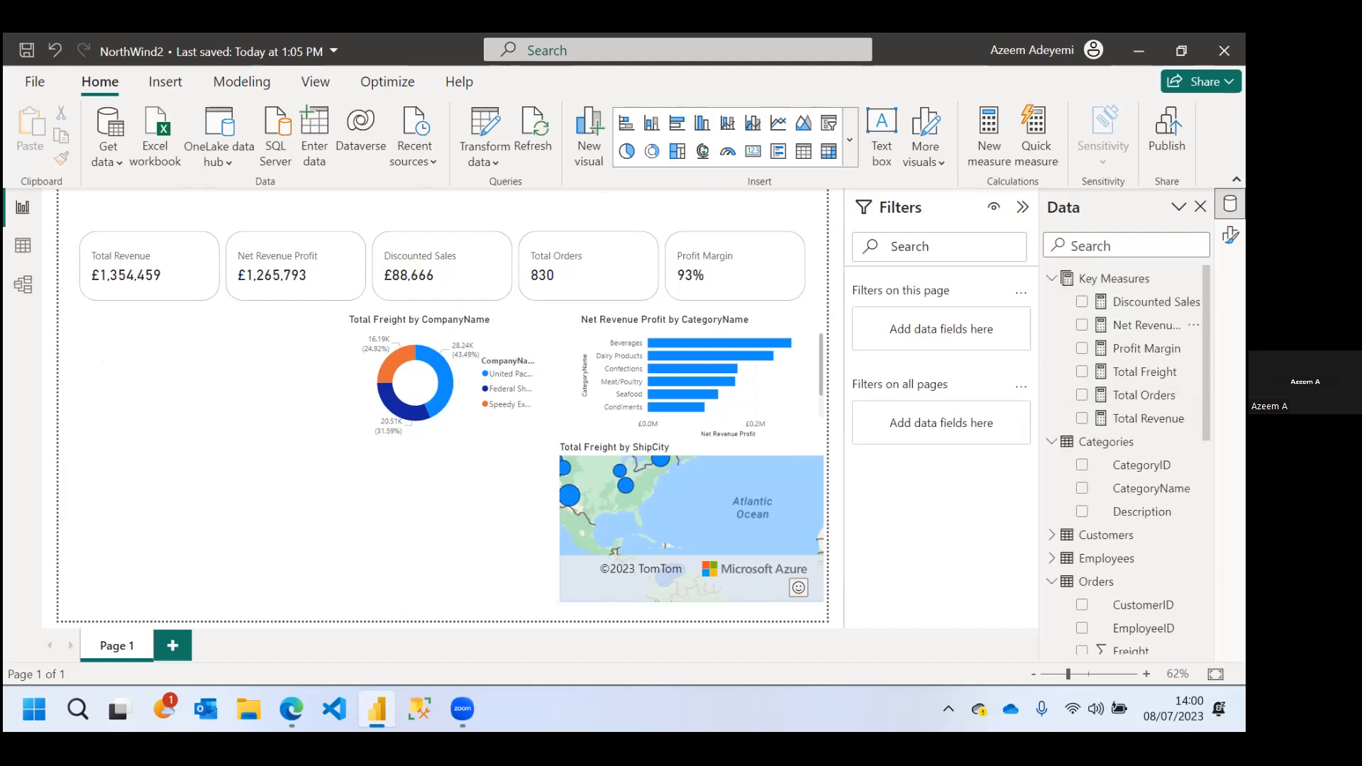
pyautogui.click(1082, 395)
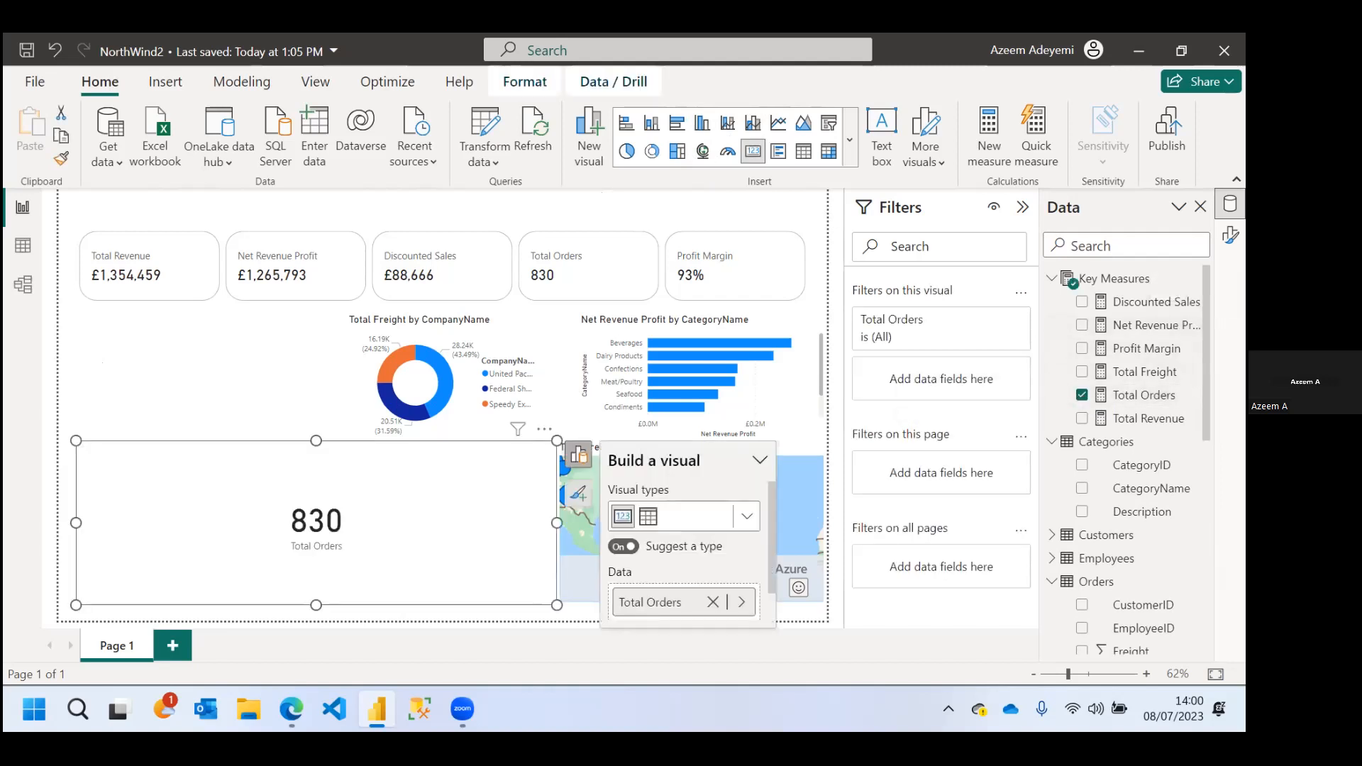
pyautogui.scroll(-3, 1150, 320)
pyautogui.scroll(-3, 1128, 458)
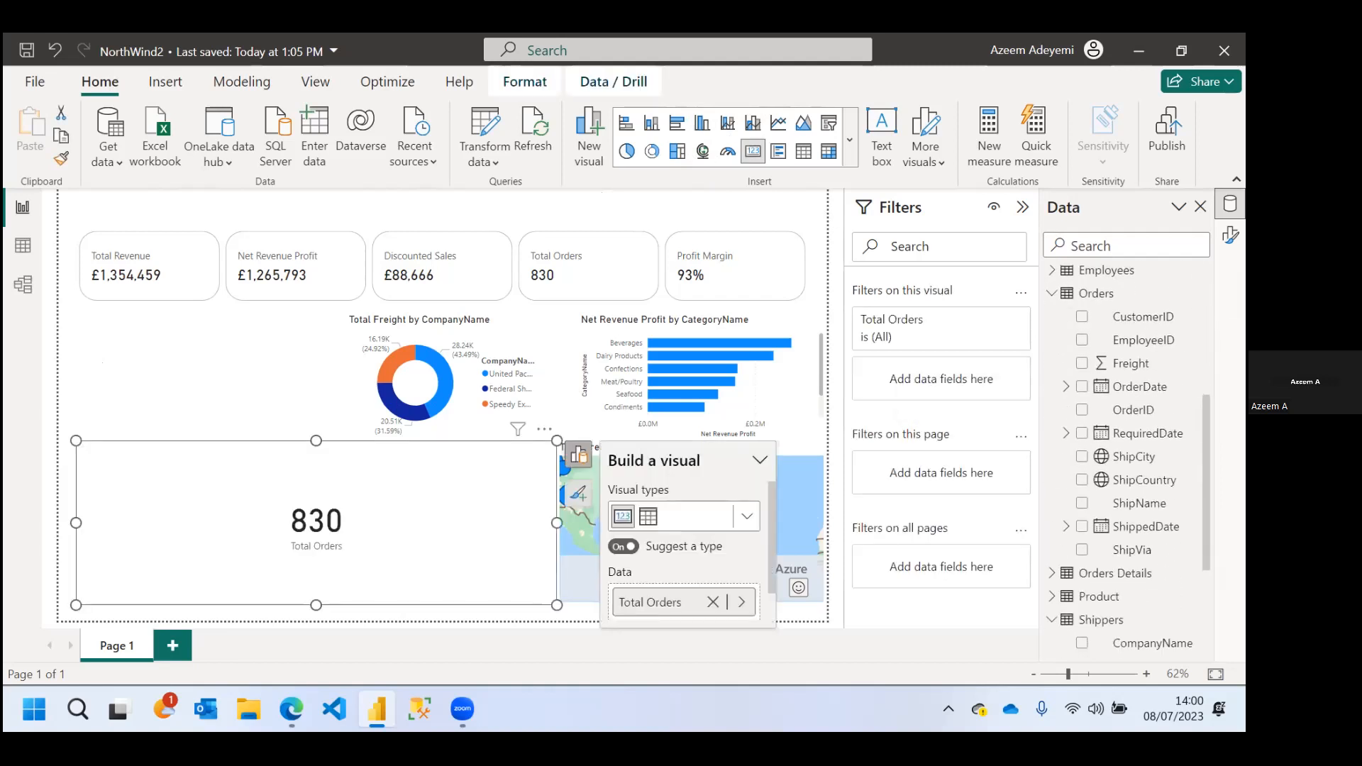
pyautogui.click(1082, 388)
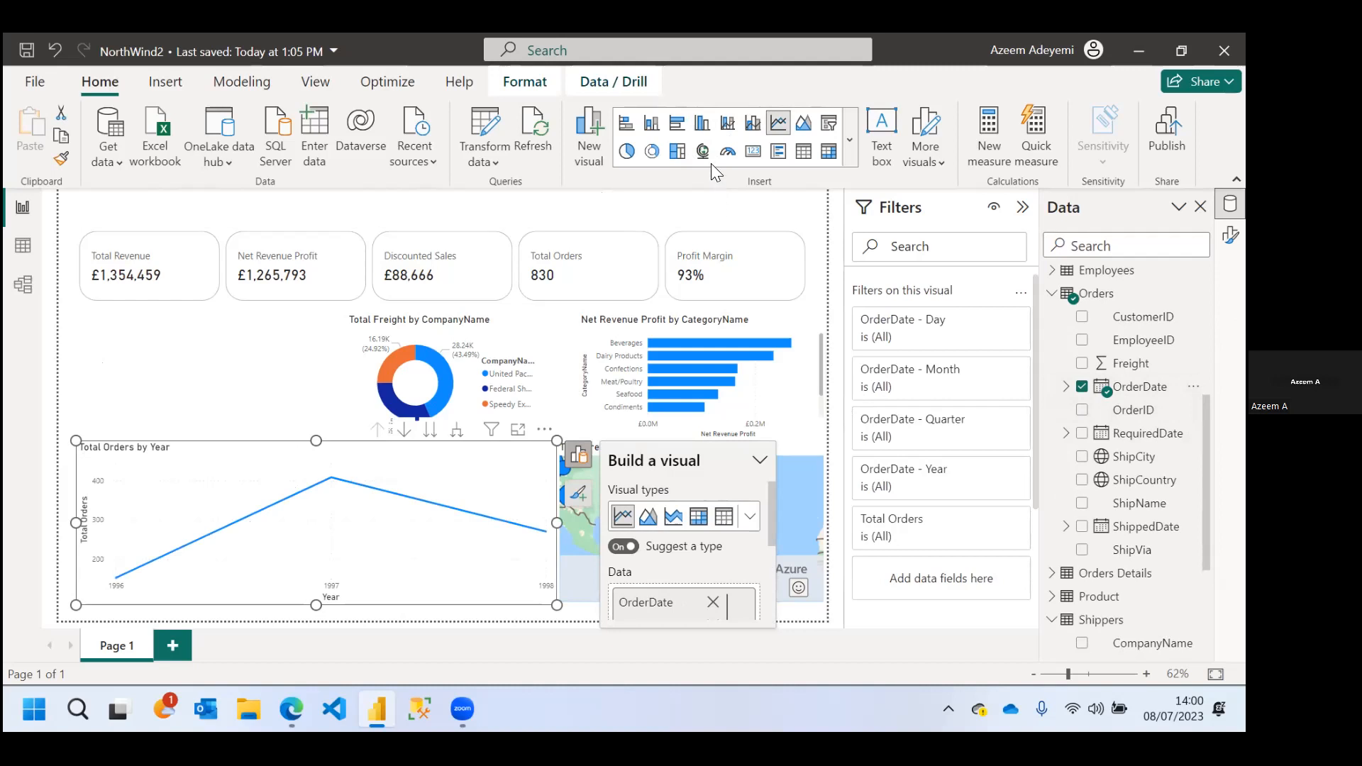
pyautogui.click(703, 128)
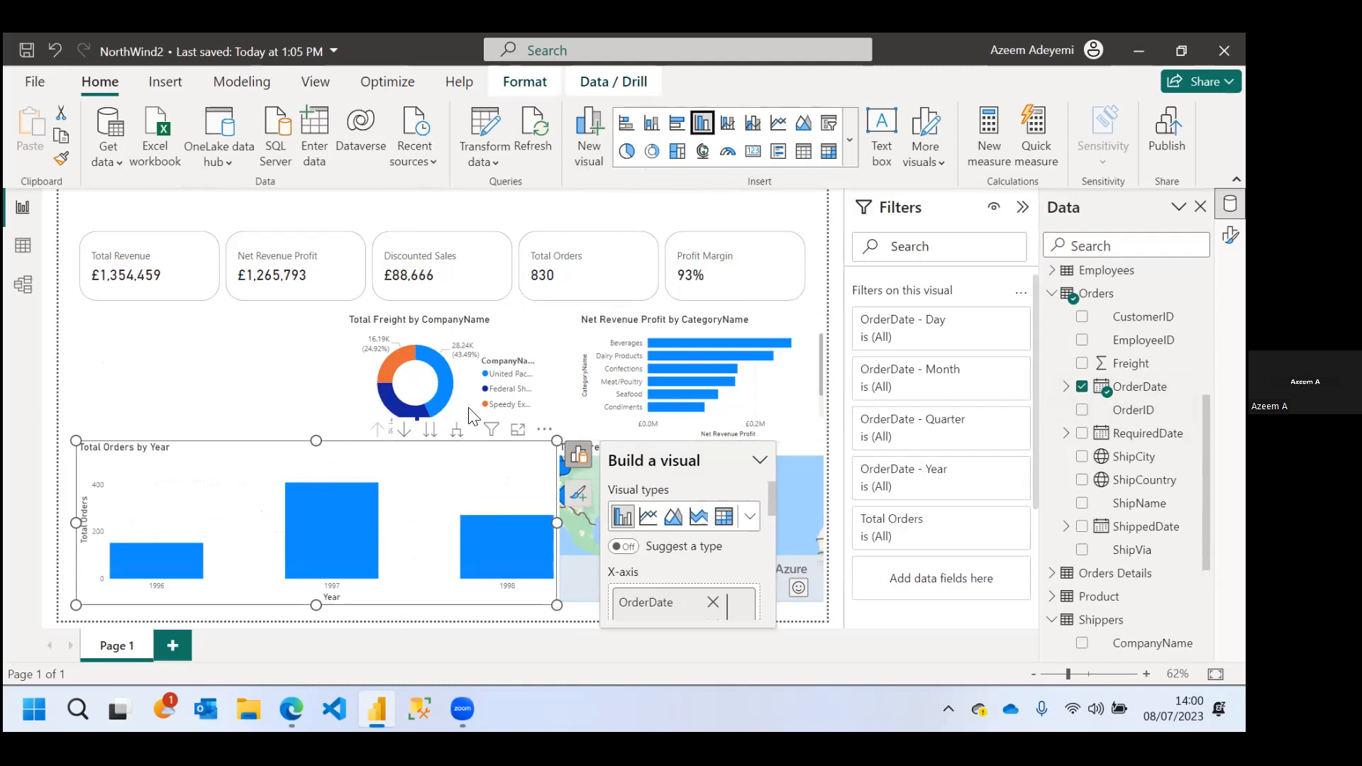
# Shrink the Total Orders chart, place it under the cards left of the donut chart, and move its date hierarchy to month level
pyautogui.moveTo(553, 440); pyautogui.dragTo(304, 342)
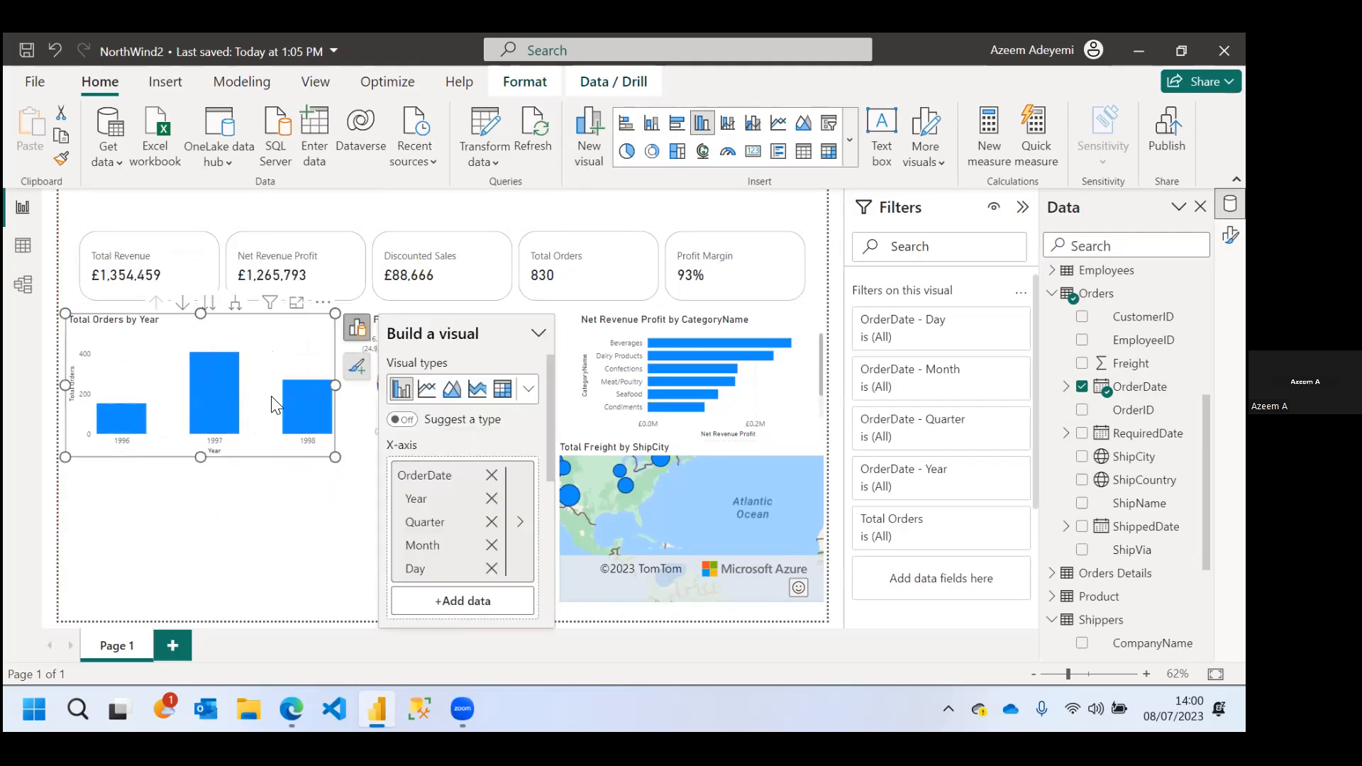
pyautogui.click(183, 305)
pyautogui.click(183, 306)
pyautogui.click(208, 303)
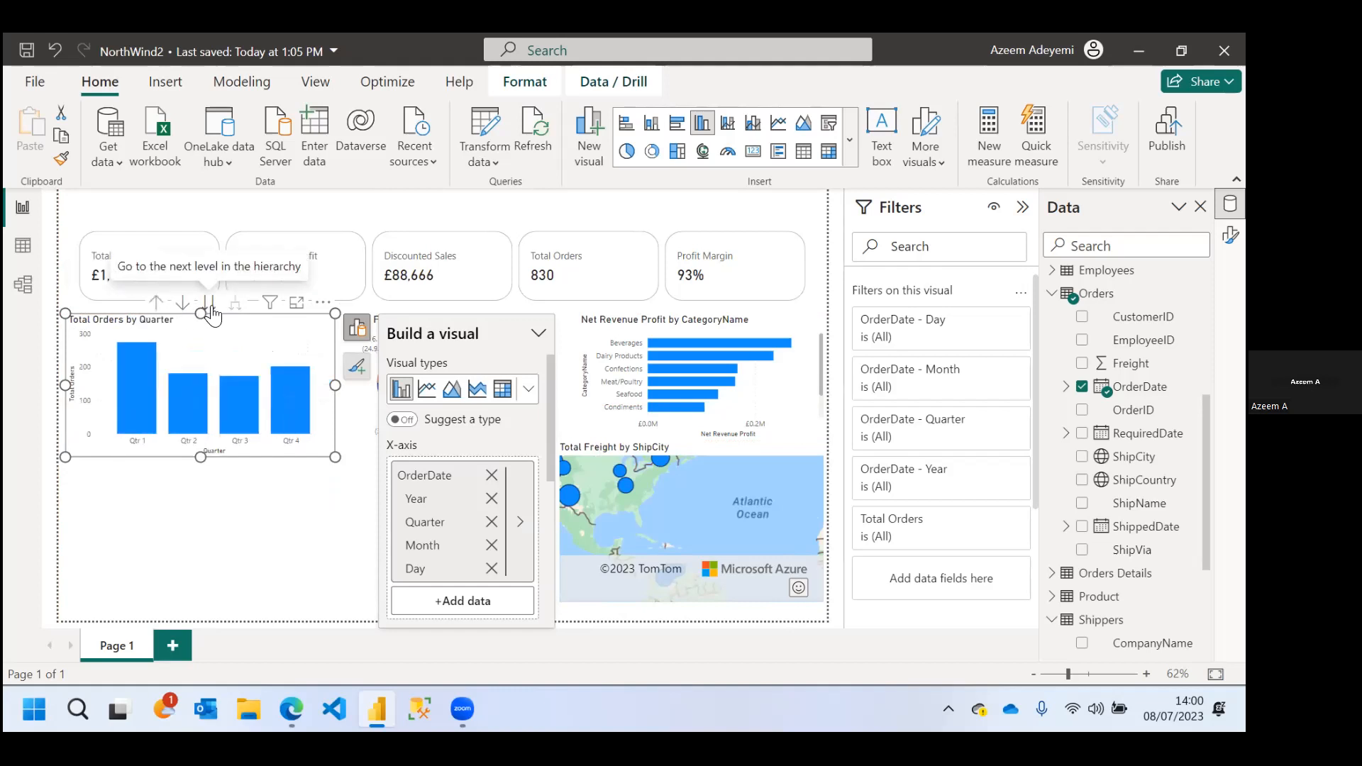
pyautogui.click(210, 312)
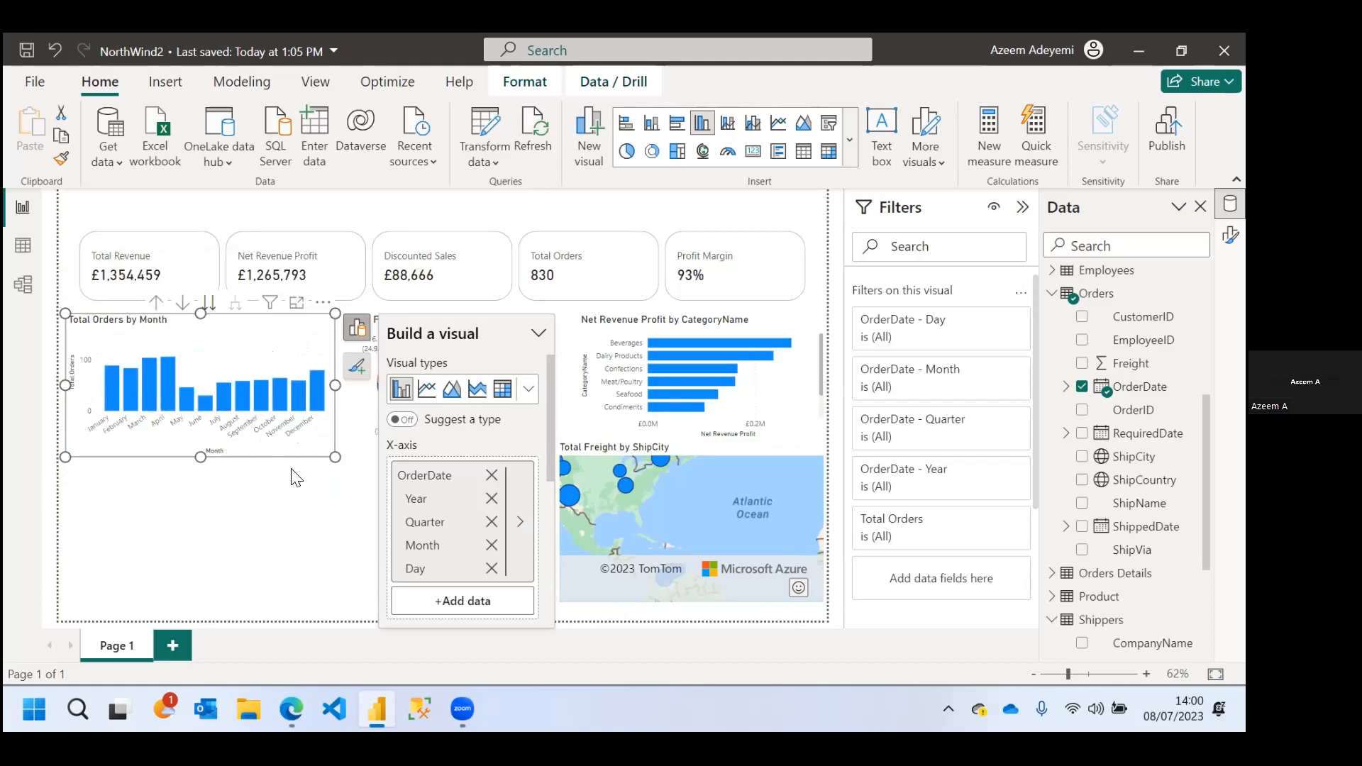
# Resize the Total Orders by Month chart to start at the page's left edge and fit beside the donut chart
pyautogui.moveTo(335, 457); pyautogui.dragTo(380, 474)
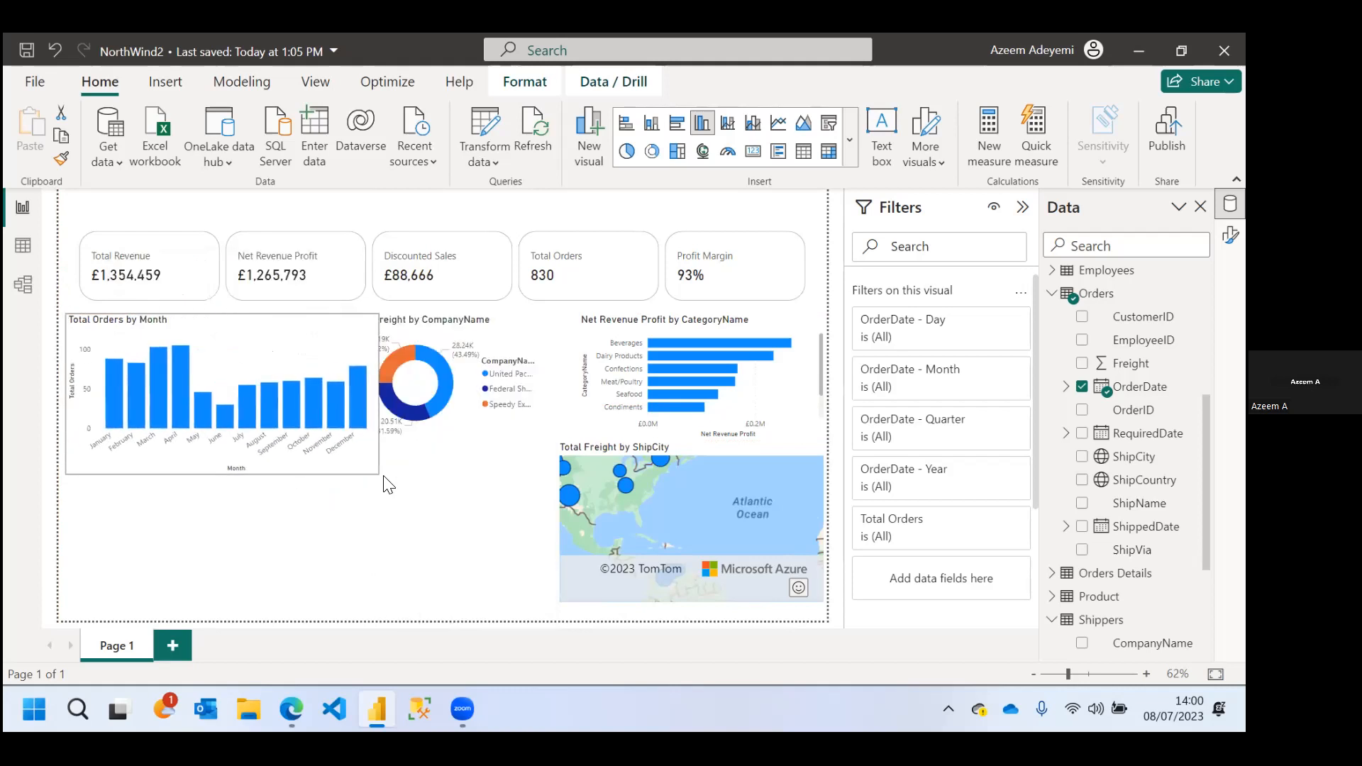
pyautogui.click(88, 330)
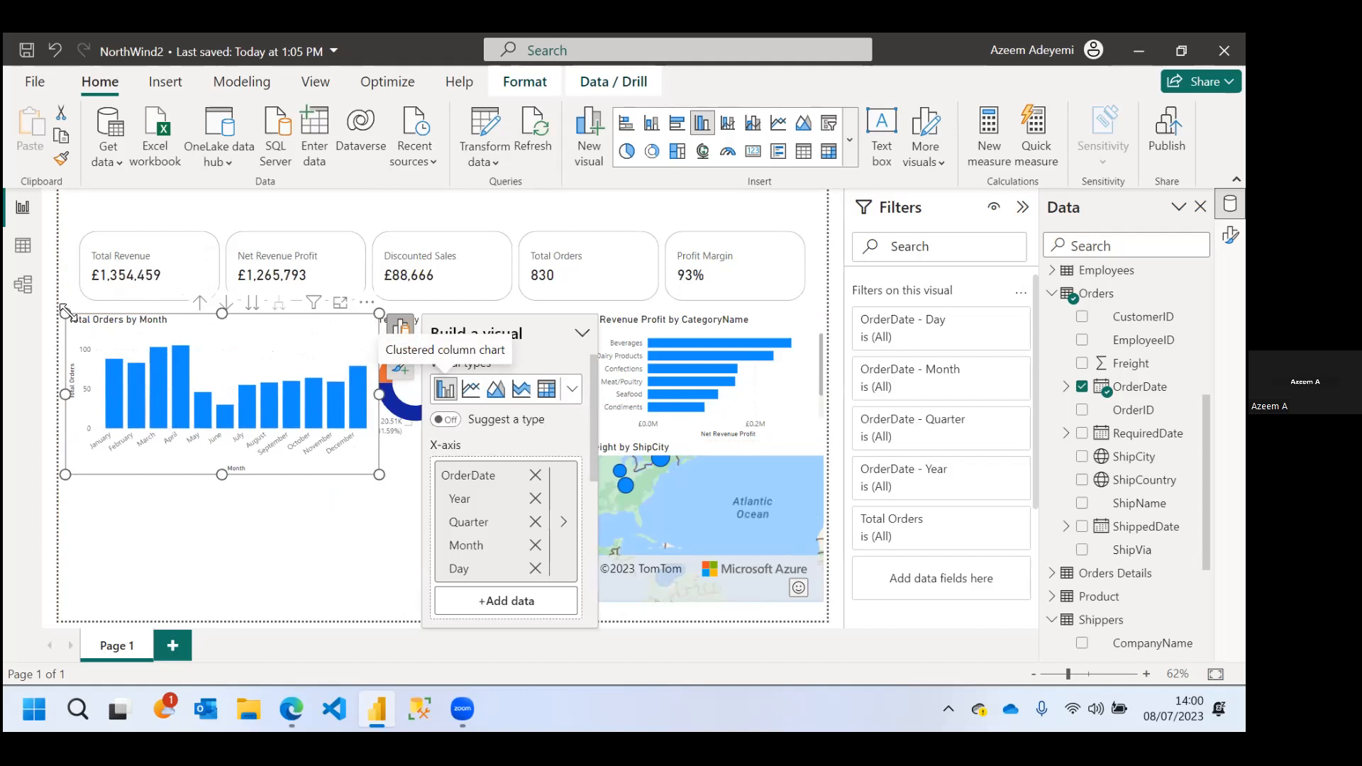
pyautogui.moveTo(65, 311); pyautogui.dragTo(60, 312)
pyautogui.moveTo(375, 475); pyautogui.dragTo(337, 442)
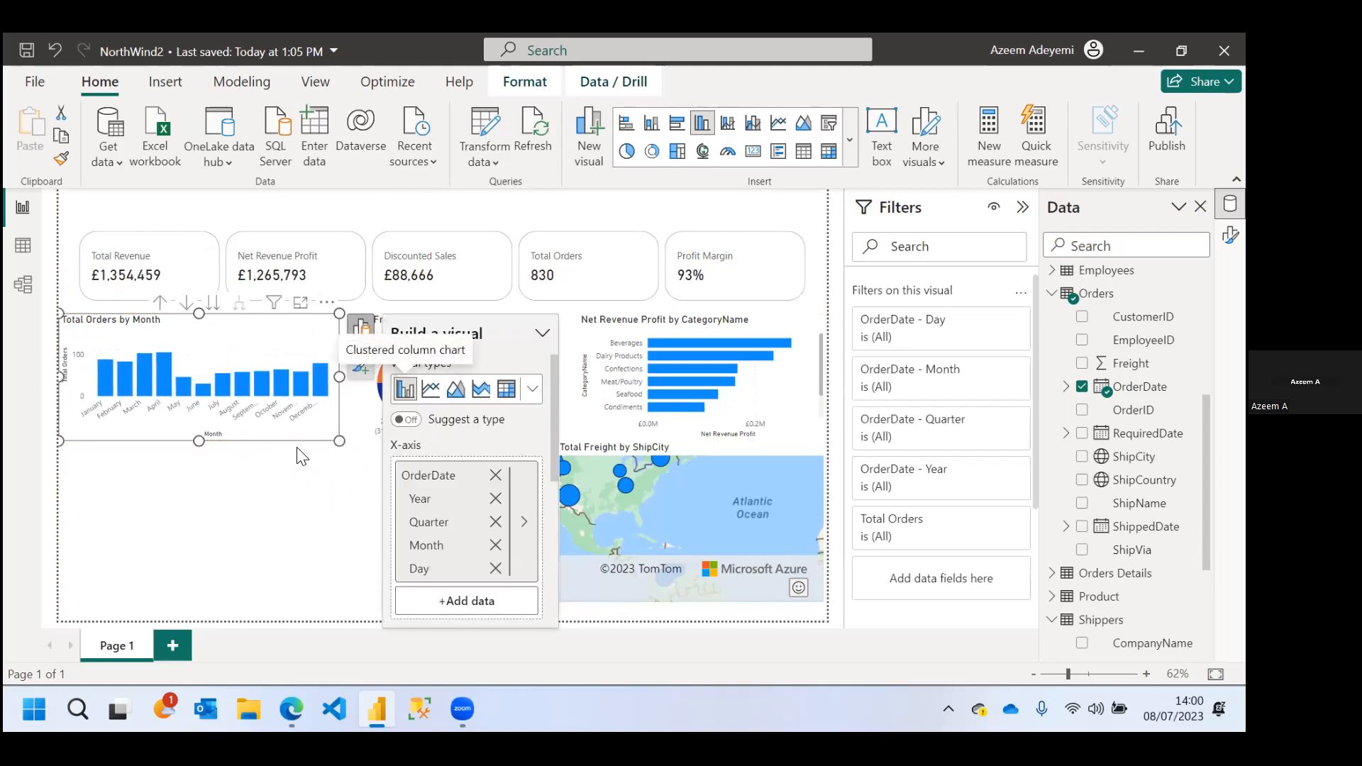
# Create a matrix under the Total Orders chart with CategoryName as rows and Total Revenue, Net Revenue Profit and Profit Margin as values
pyautogui.click(227, 497)
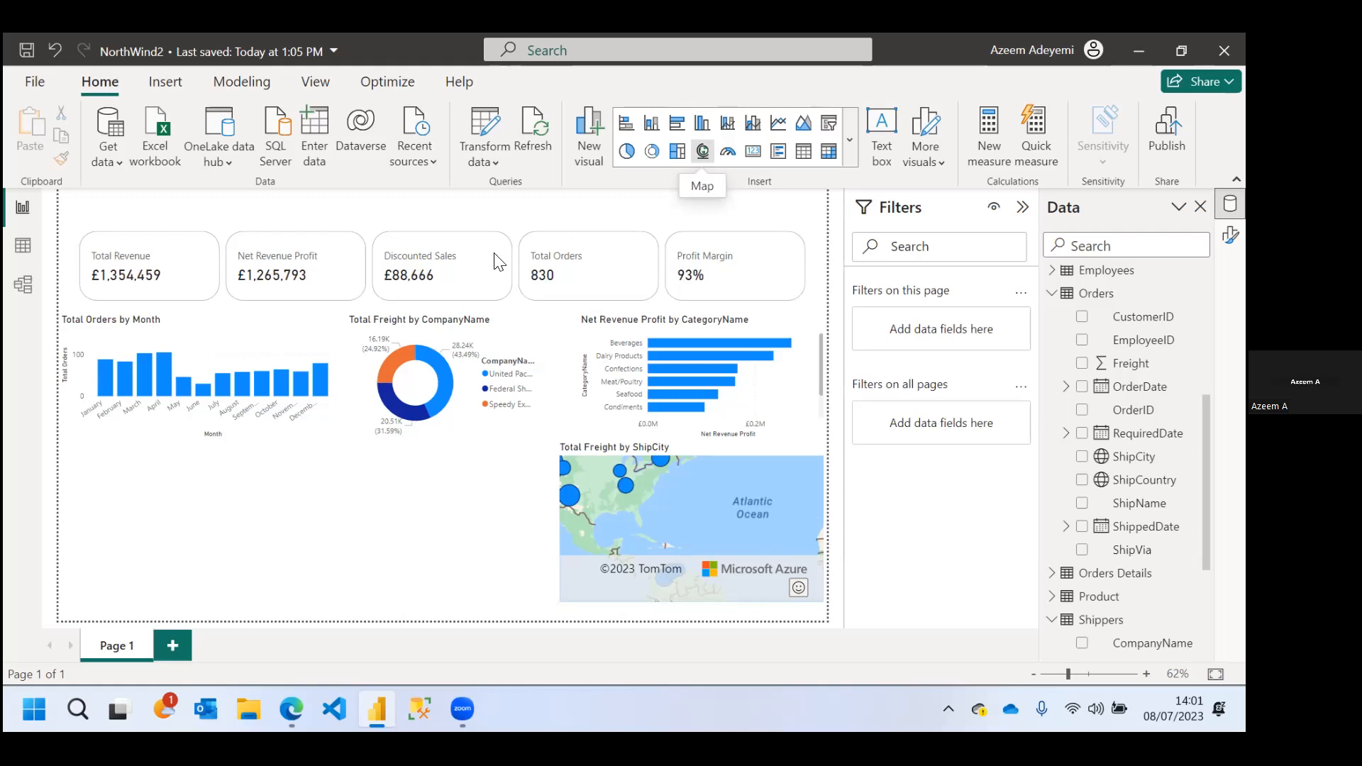
pyautogui.click(826, 158)
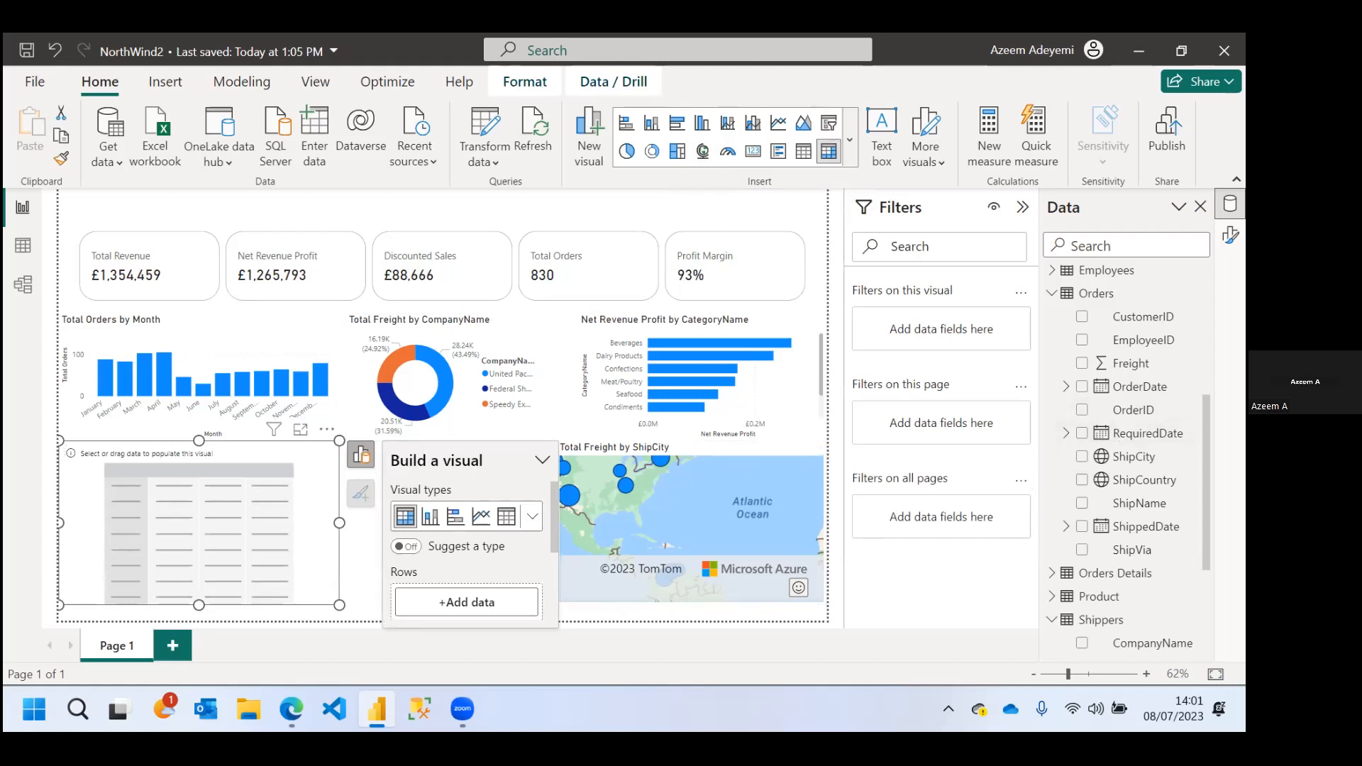
pyautogui.scroll(3, 1128, 433)
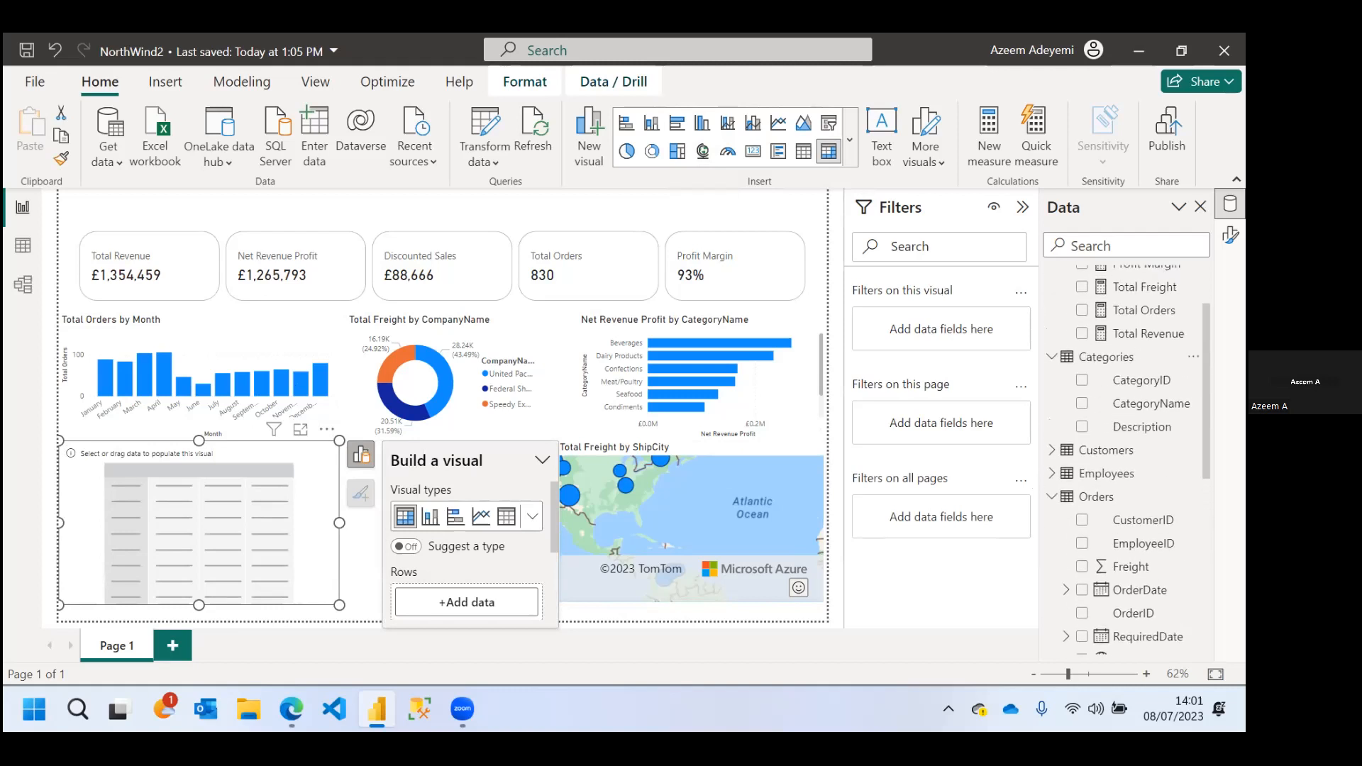
pyautogui.click(1081, 404)
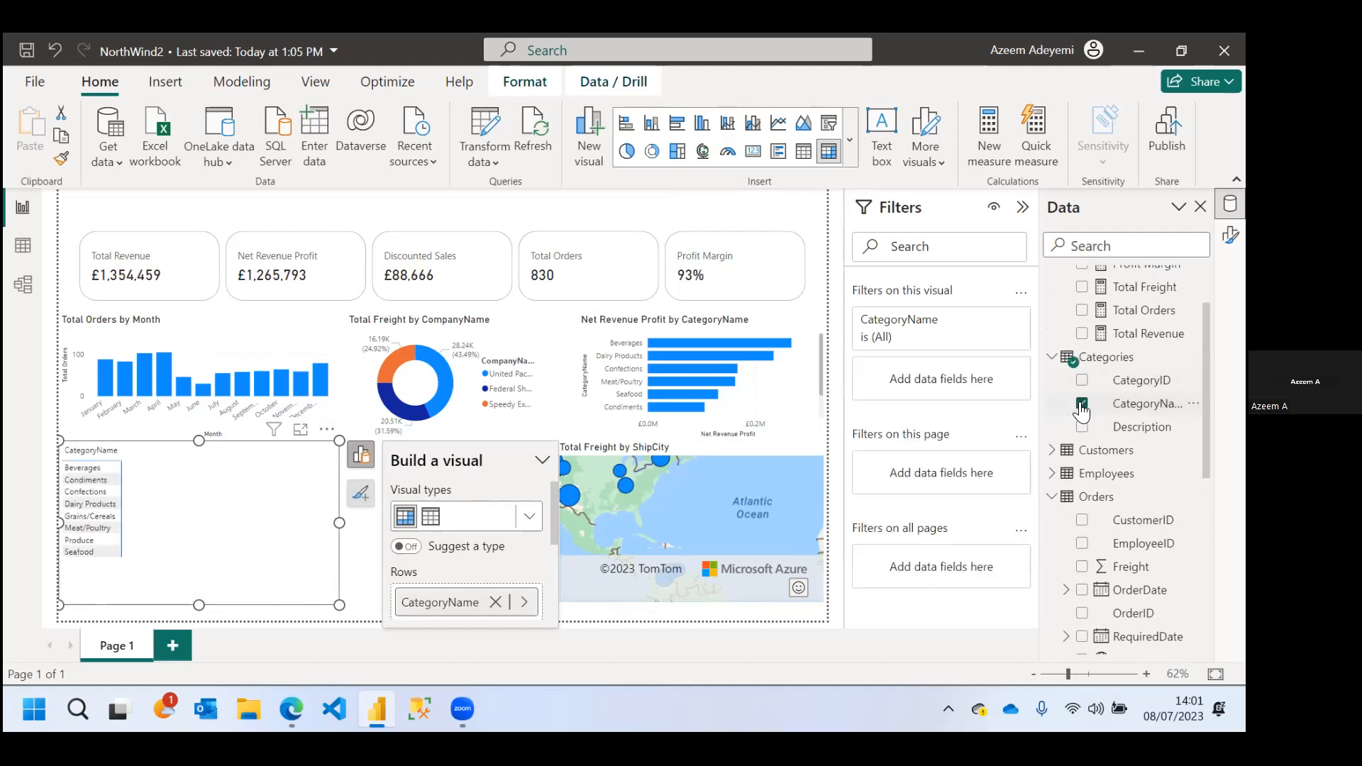
pyautogui.scroll(2, 1135, 401)
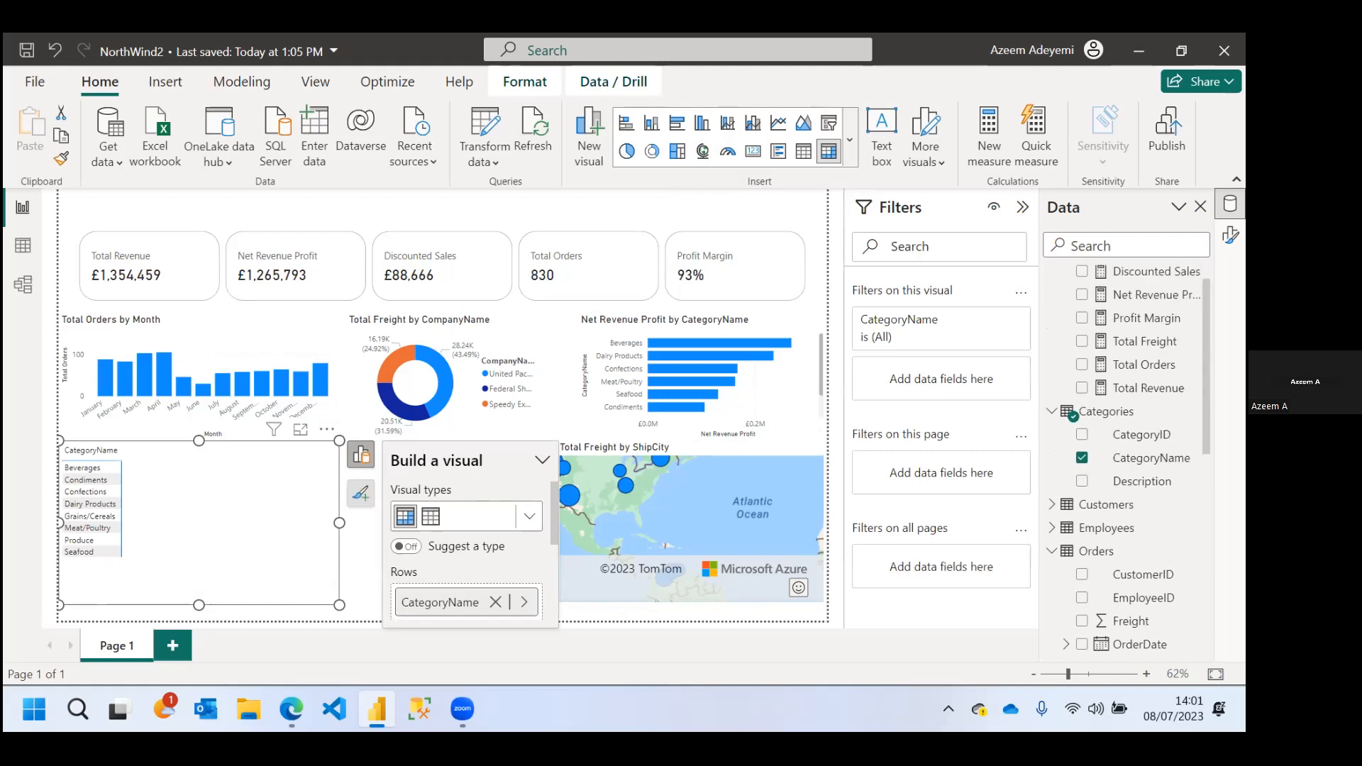
pyautogui.click(1082, 389)
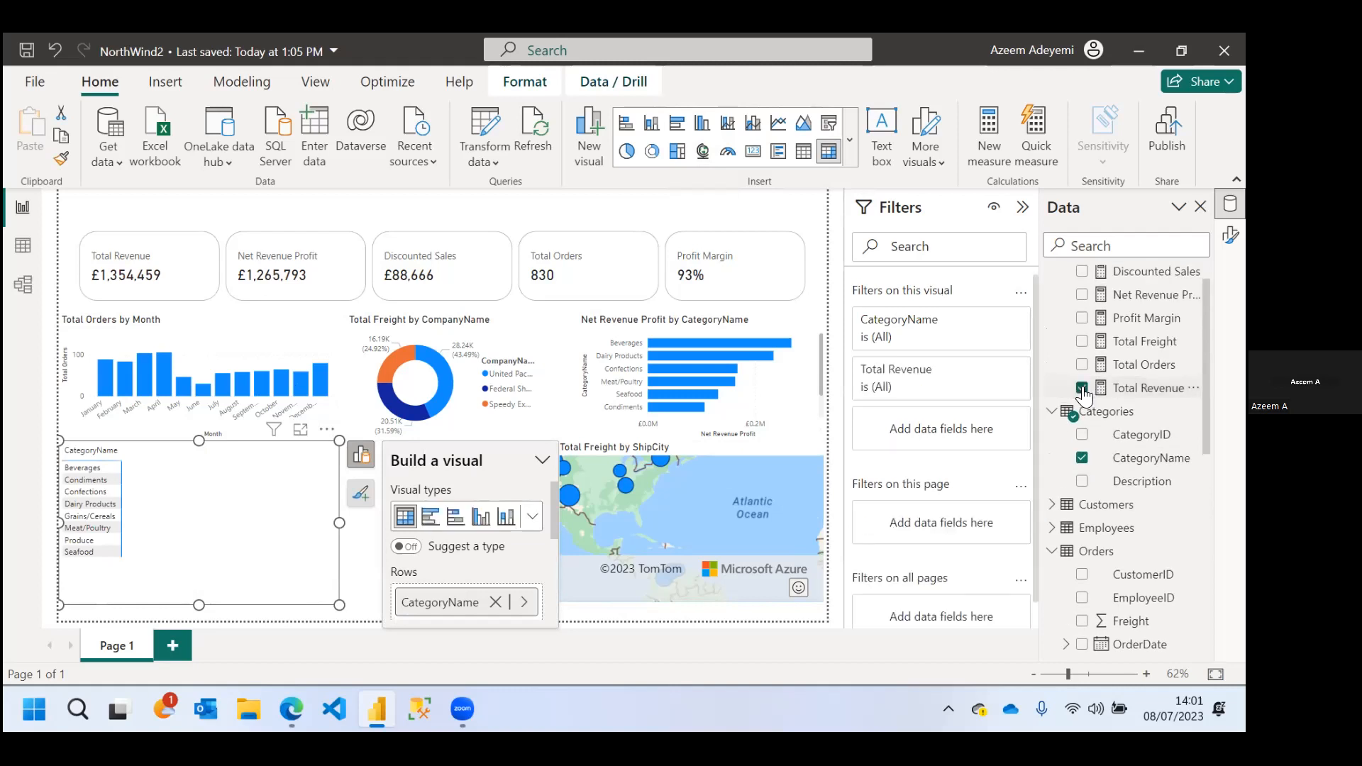
pyautogui.click(1083, 295)
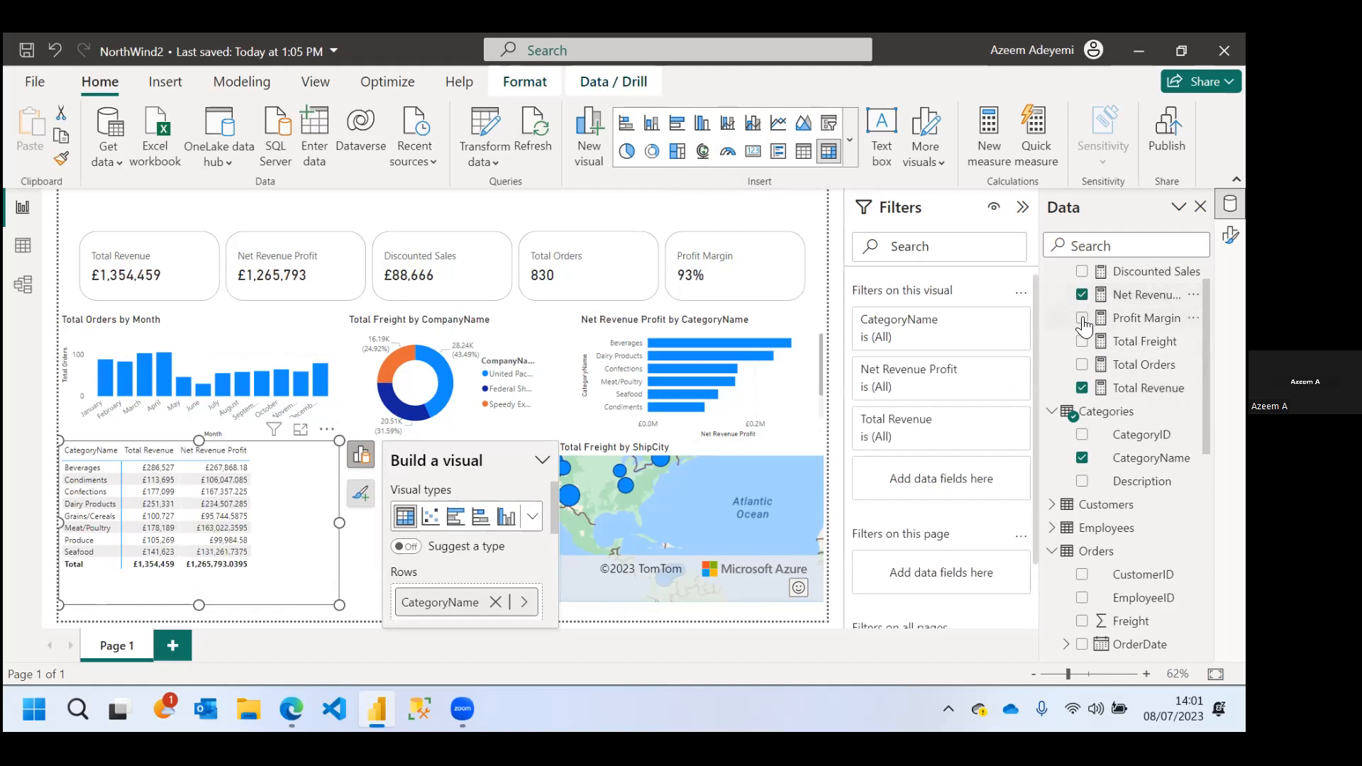
pyautogui.click(1082, 319)
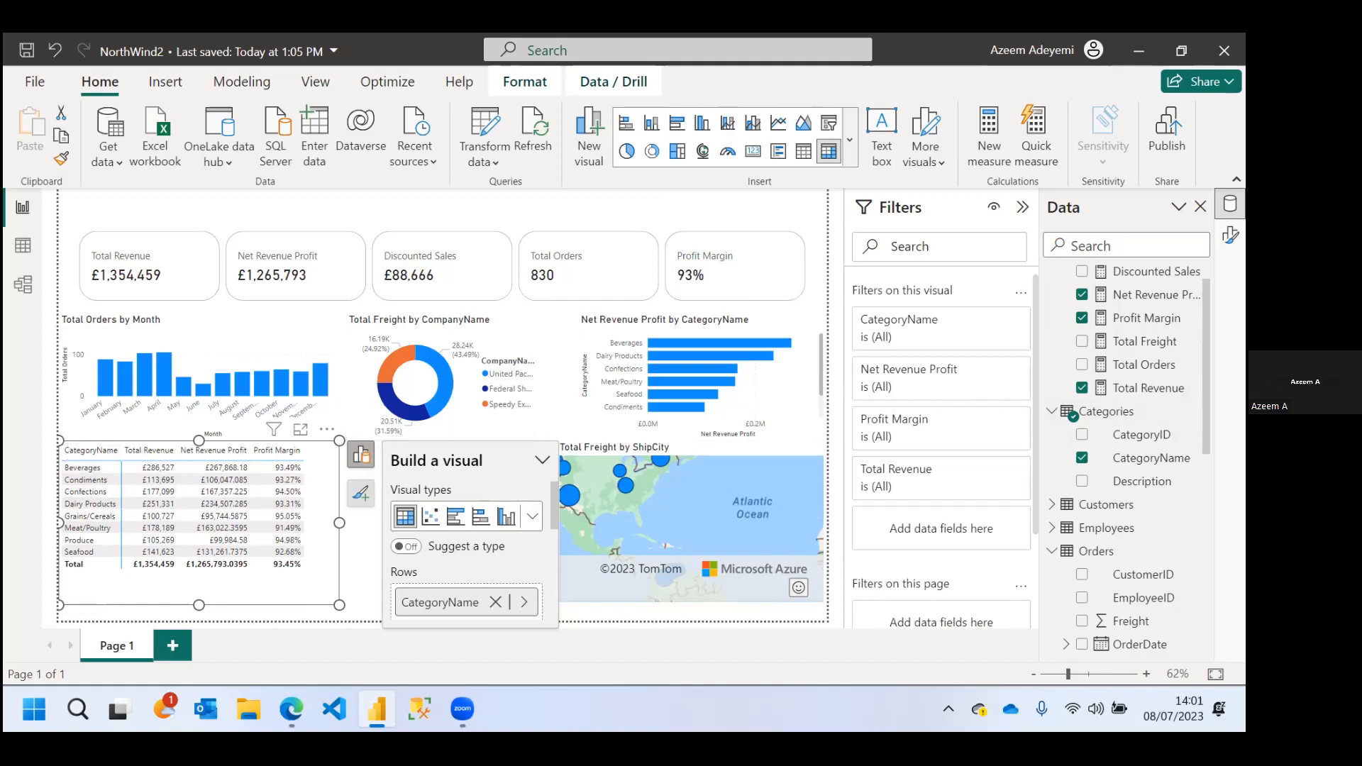
# Nest the Product table's ProductName under CategoryName in the matrix rows and expand the Beverages category
pyautogui.scroll(-5, 1128, 459)
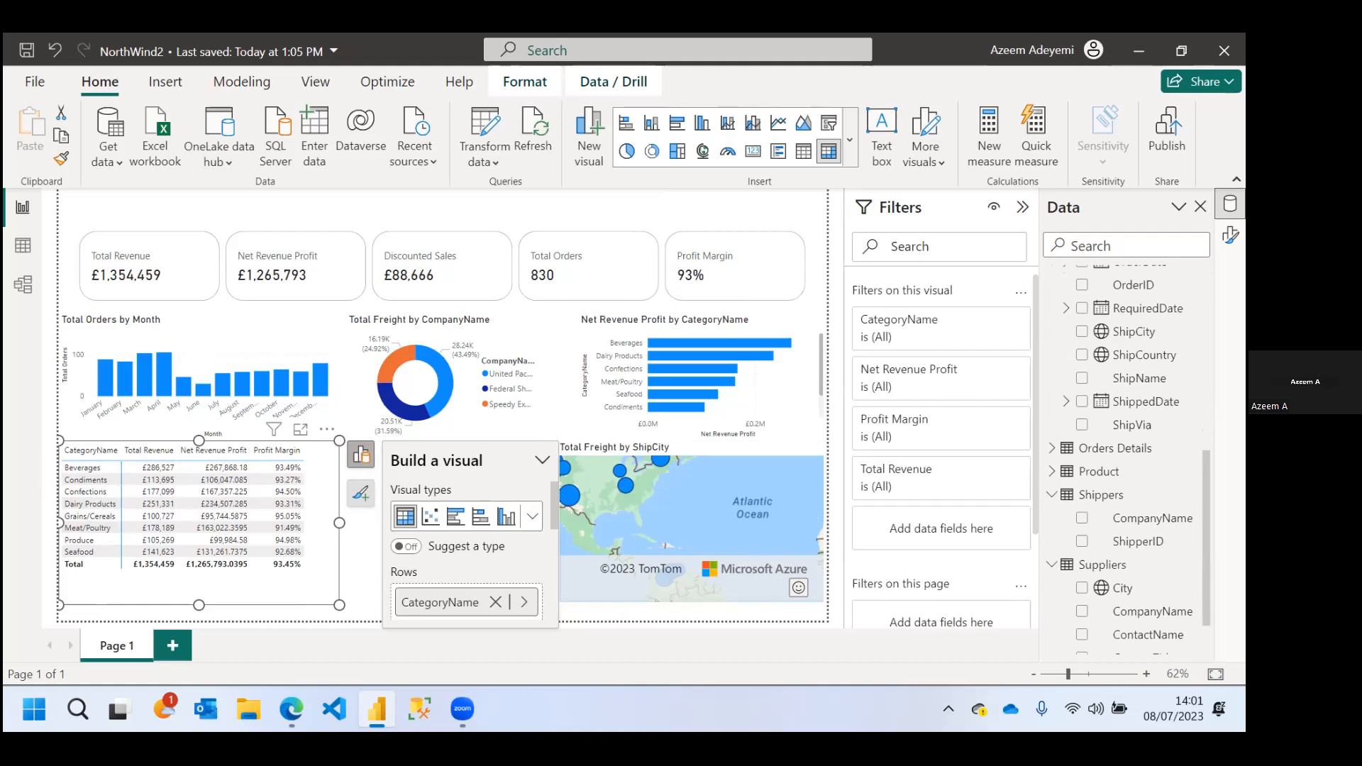
pyautogui.click(1054, 472)
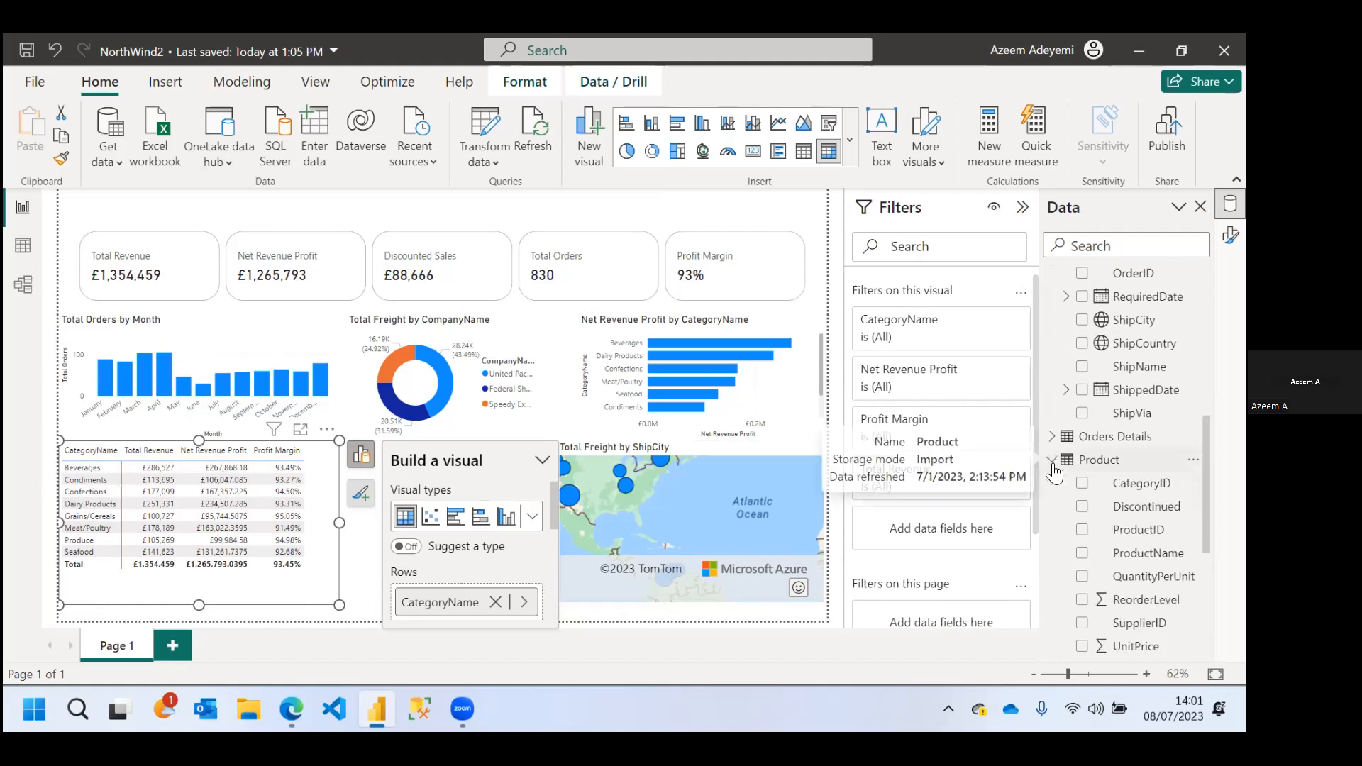
pyautogui.click(1082, 554)
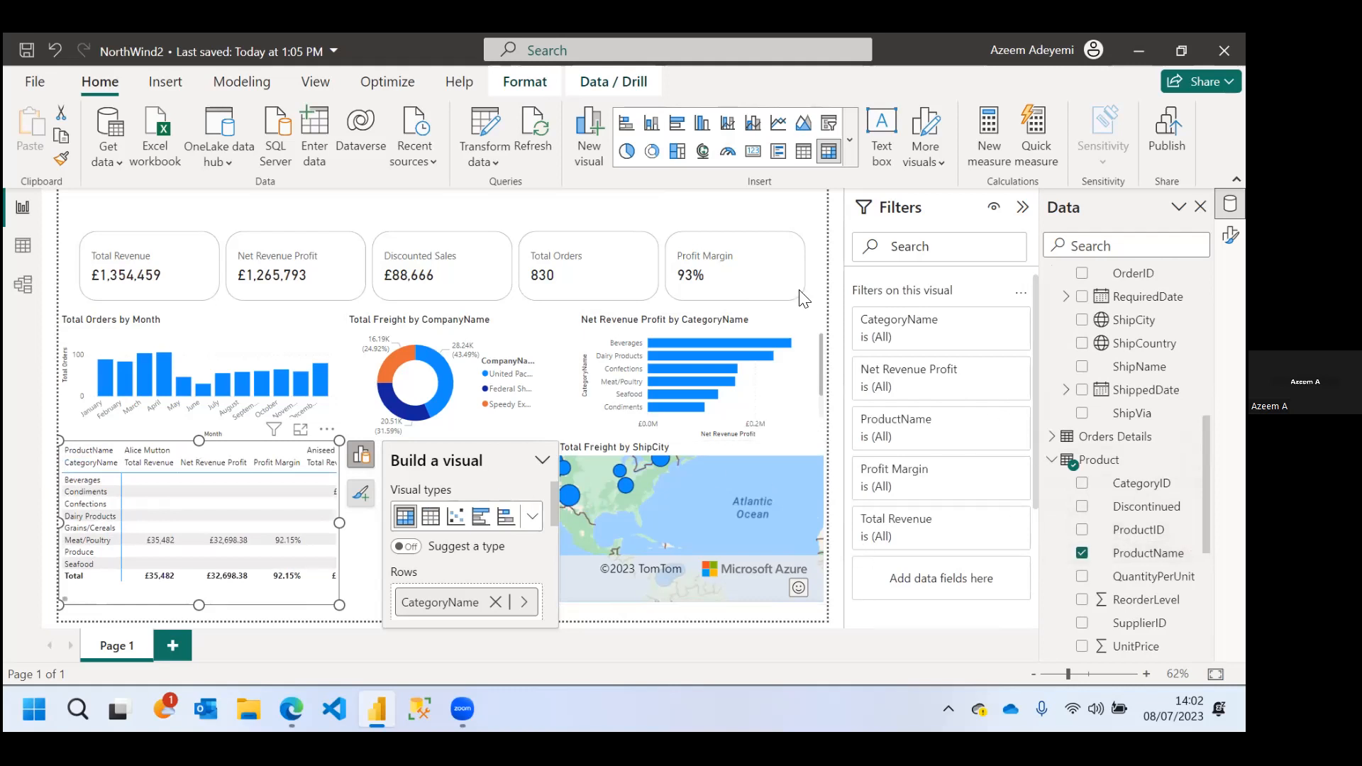
pyautogui.moveTo(550, 504); pyautogui.dragTo(551, 535)
pyautogui.moveTo(456, 596); pyautogui.dragTo(451, 518)
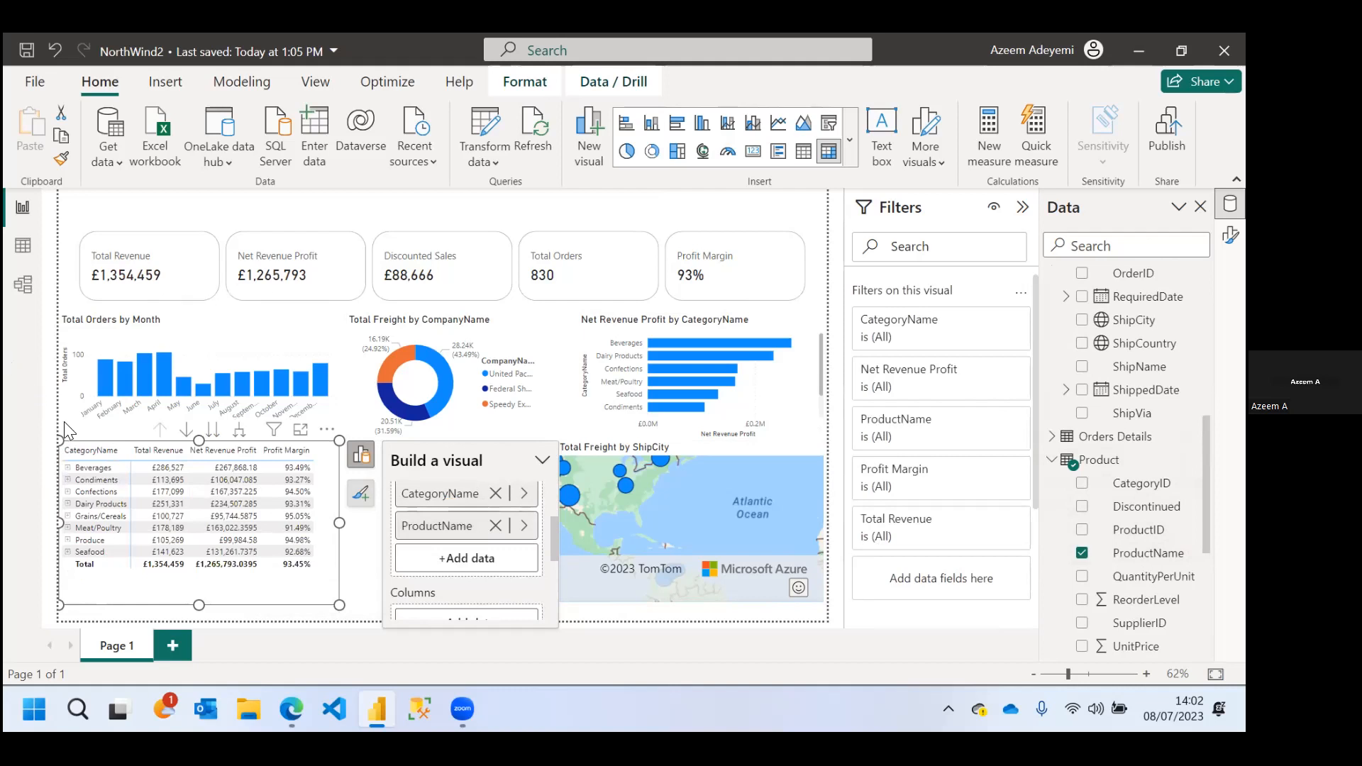
pyautogui.click(162, 208)
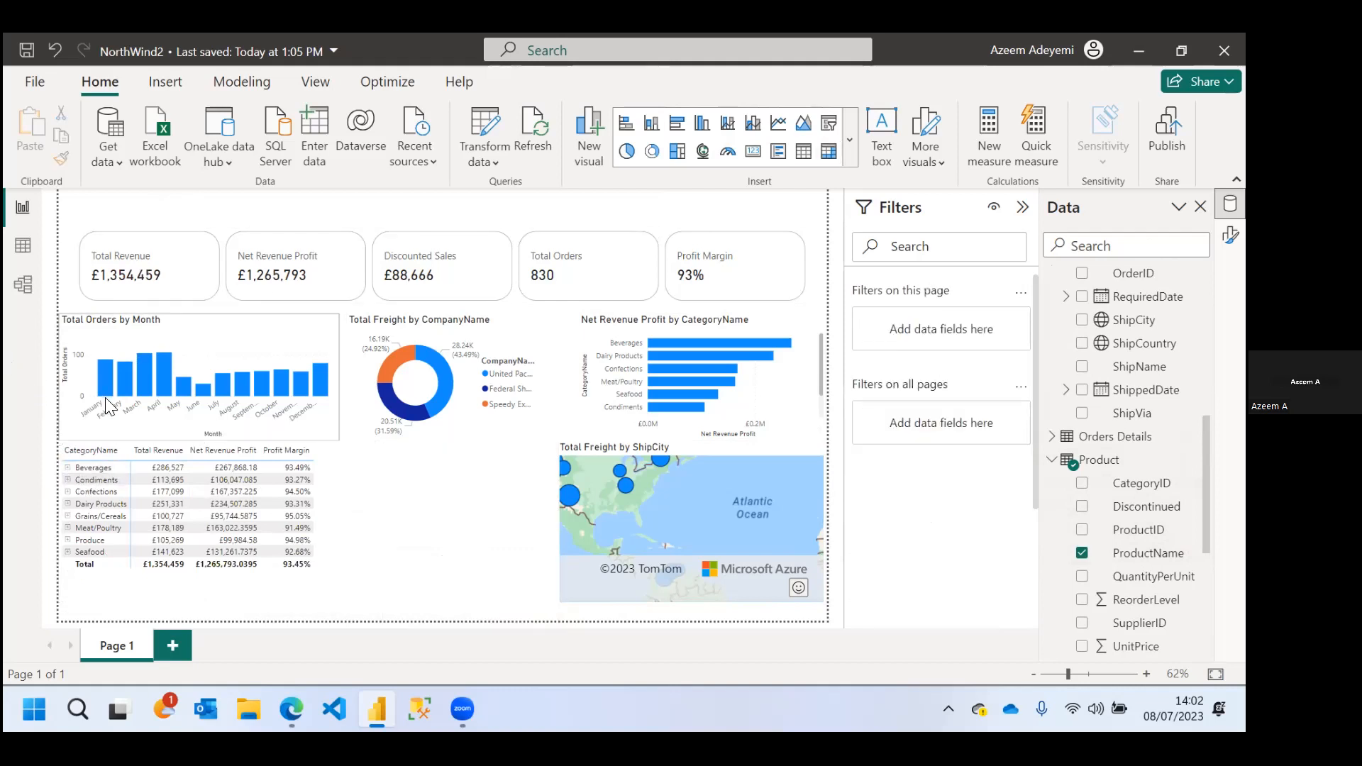
pyautogui.click(67, 469)
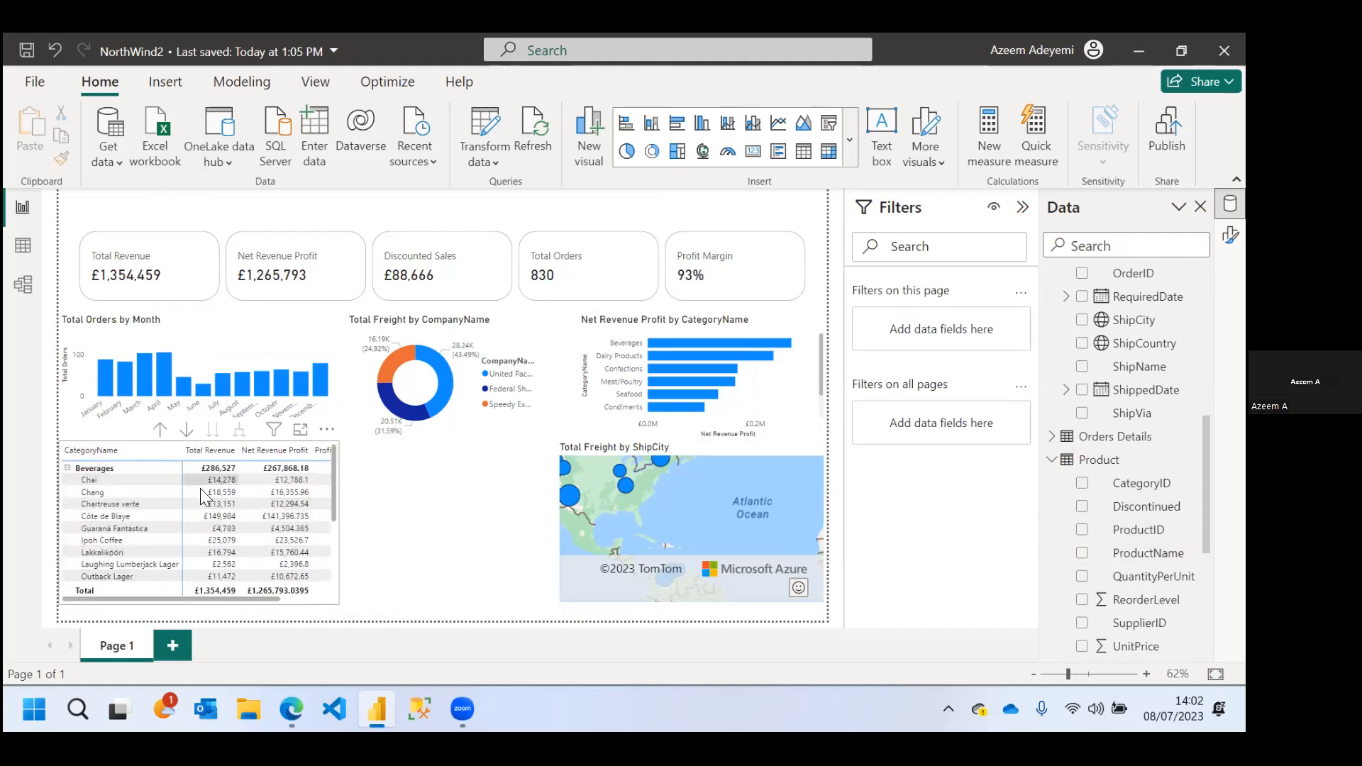
# Widen the matrix to show all its value columns and enlarge the Total Freight by ShipCity map to nearly reach it
pyautogui.moveTo(330, 602); pyautogui.dragTo(440, 610)
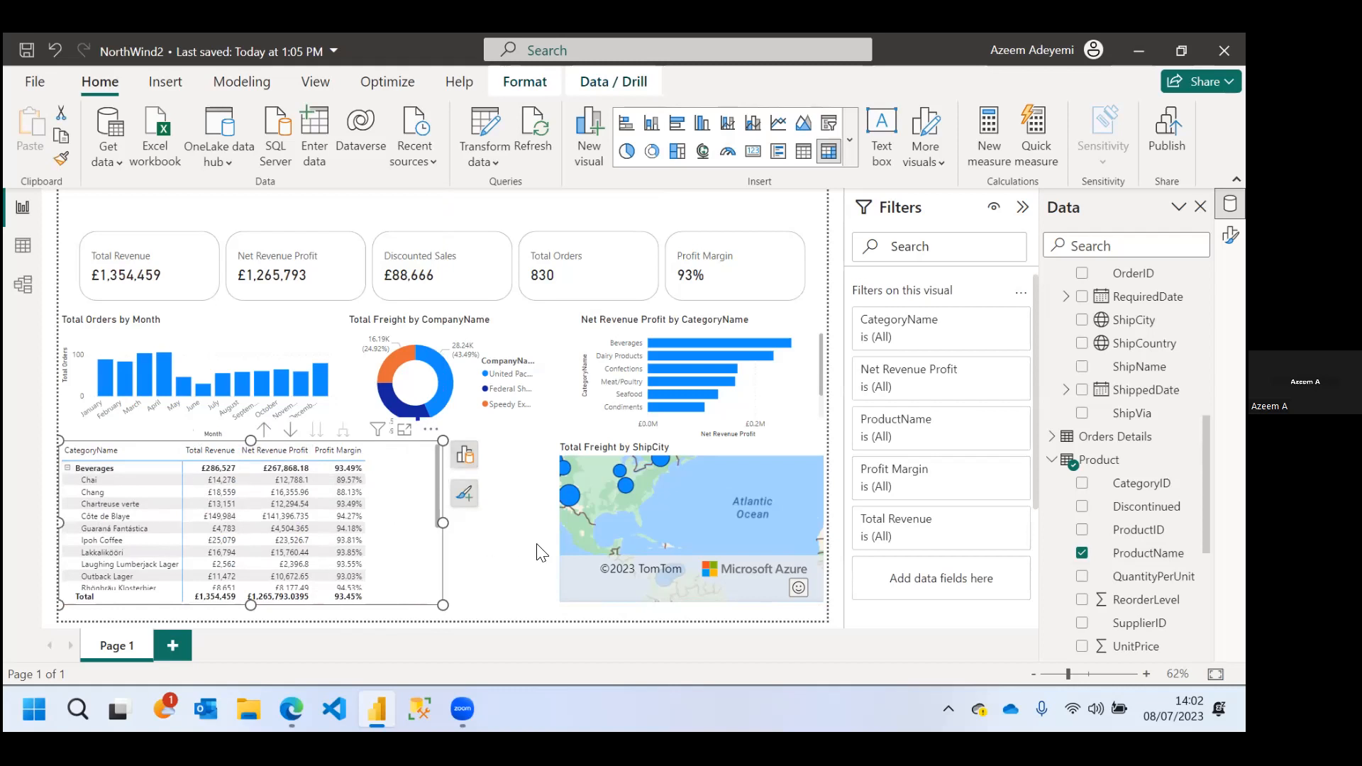
pyautogui.click(565, 471)
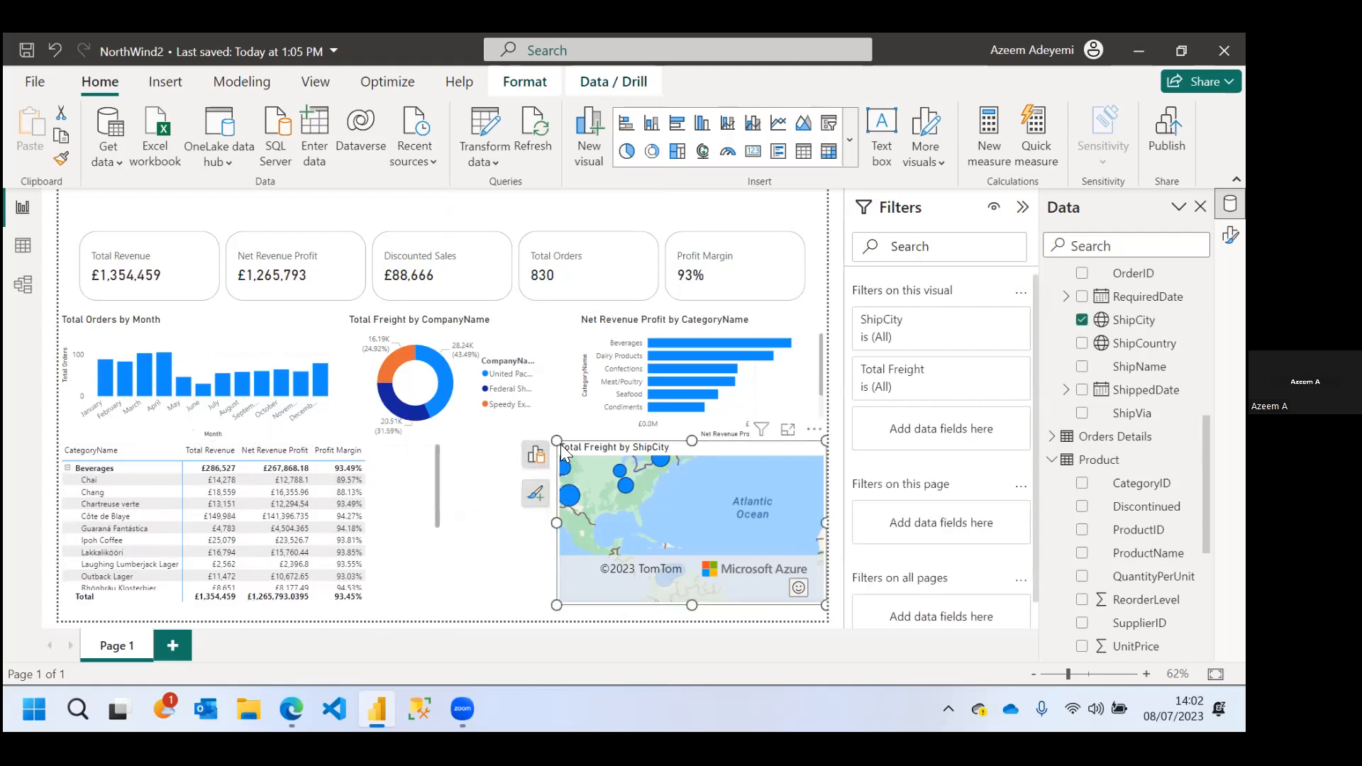
pyautogui.moveTo(557, 441); pyautogui.dragTo(474, 428)
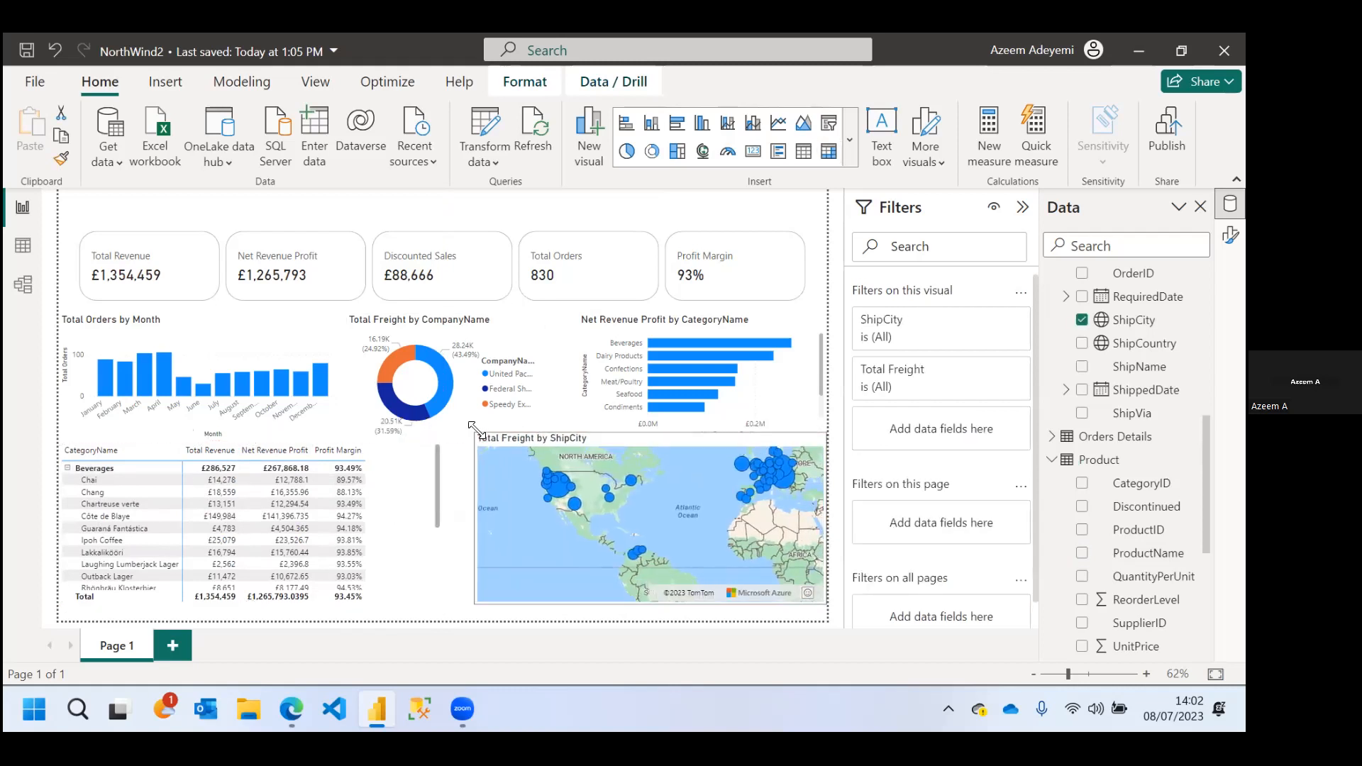
pyautogui.click(138, 212)
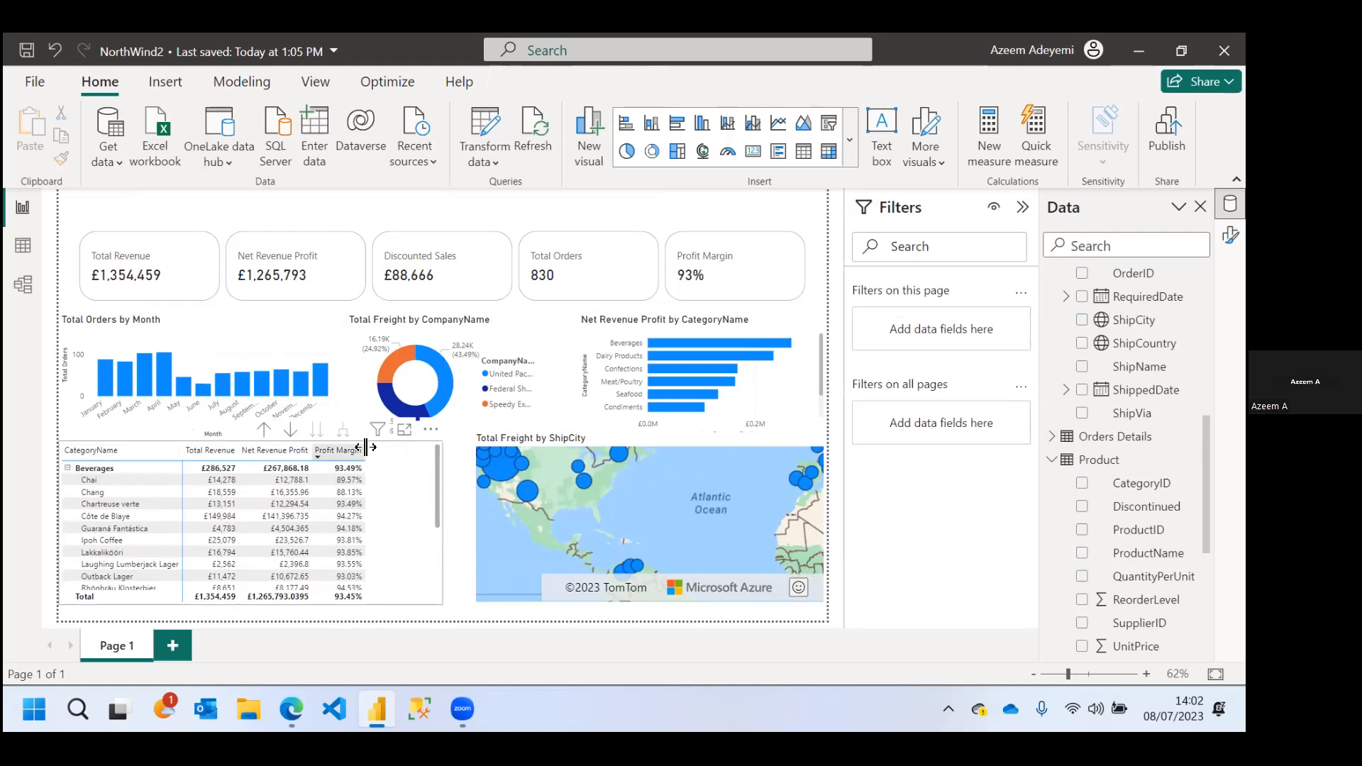
# Widen the Profit Margin and Net Revenue Profit columns of the matrix
pyautogui.moveTo(364, 447); pyautogui.dragTo(397, 444)
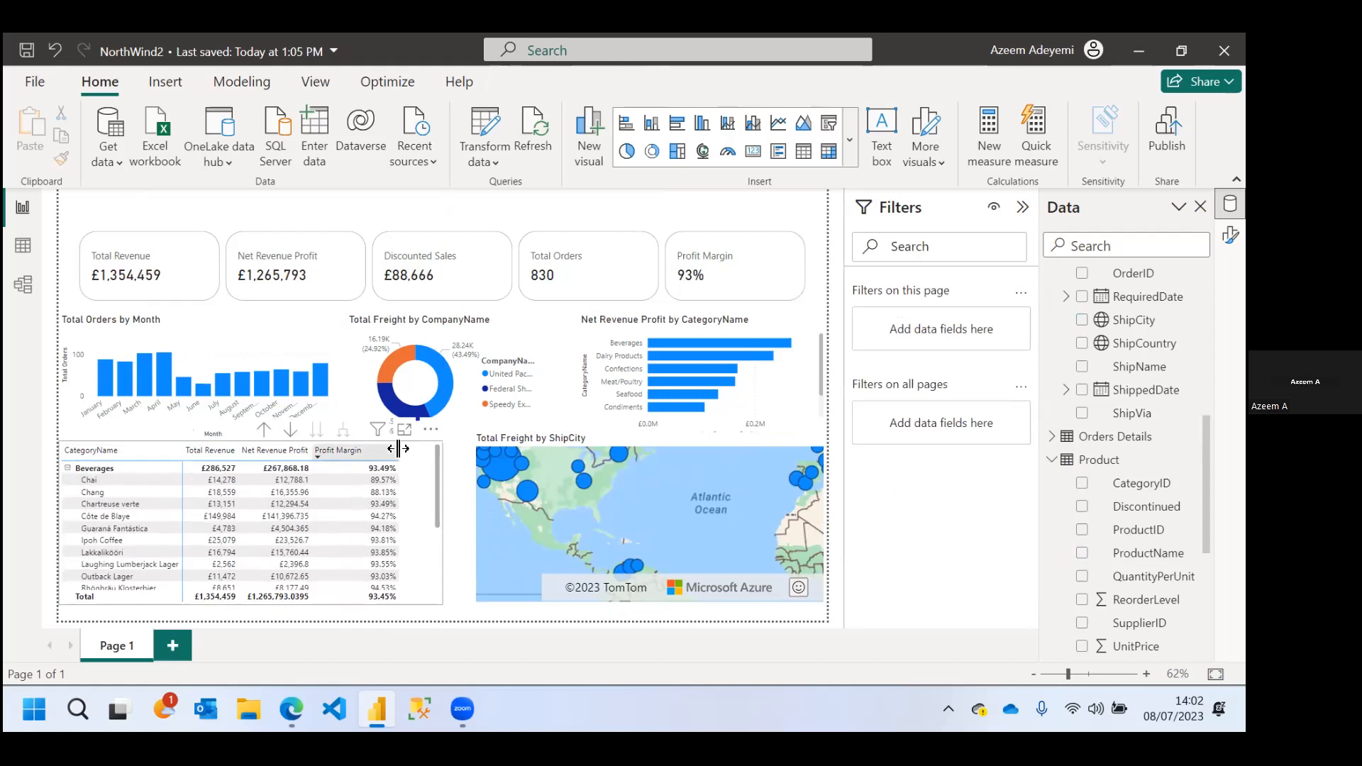
pyautogui.click(317, 460)
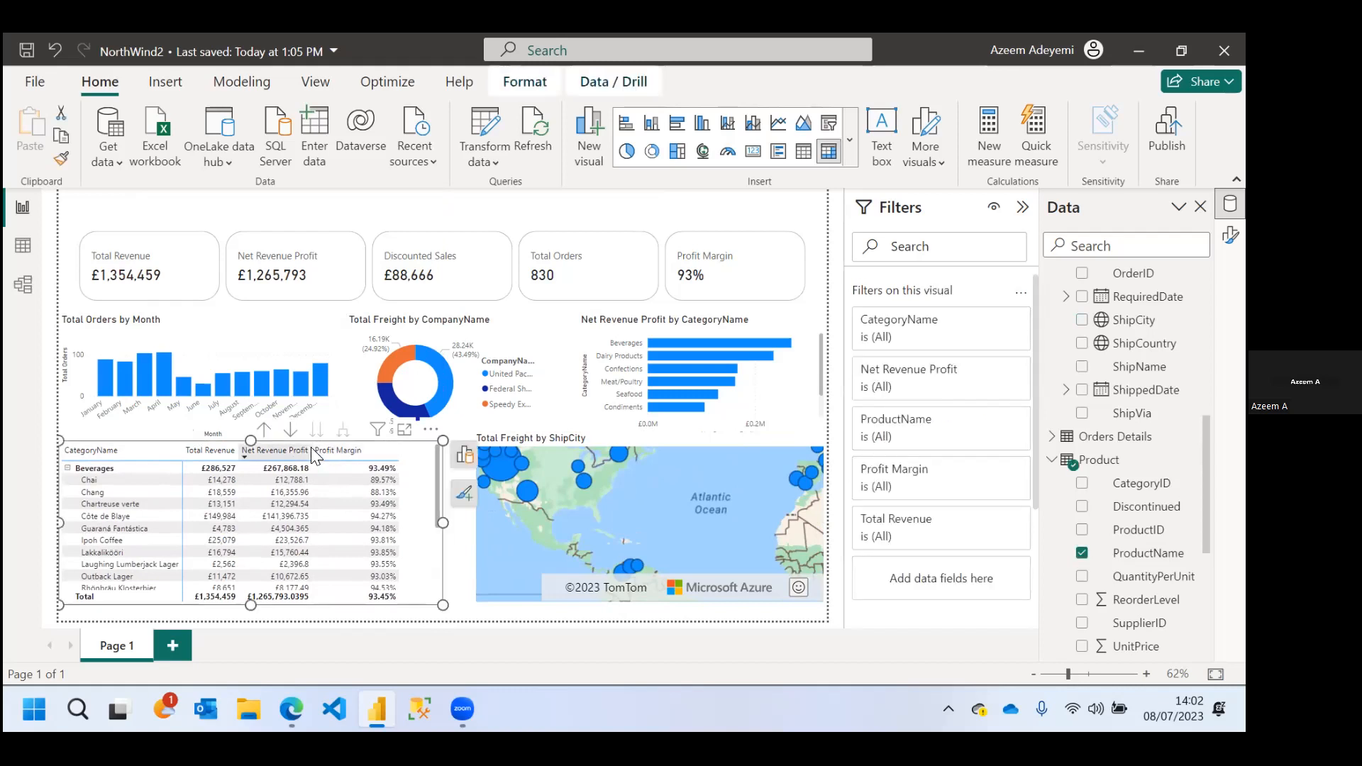
pyautogui.moveTo(310, 449); pyautogui.dragTo(330, 449)
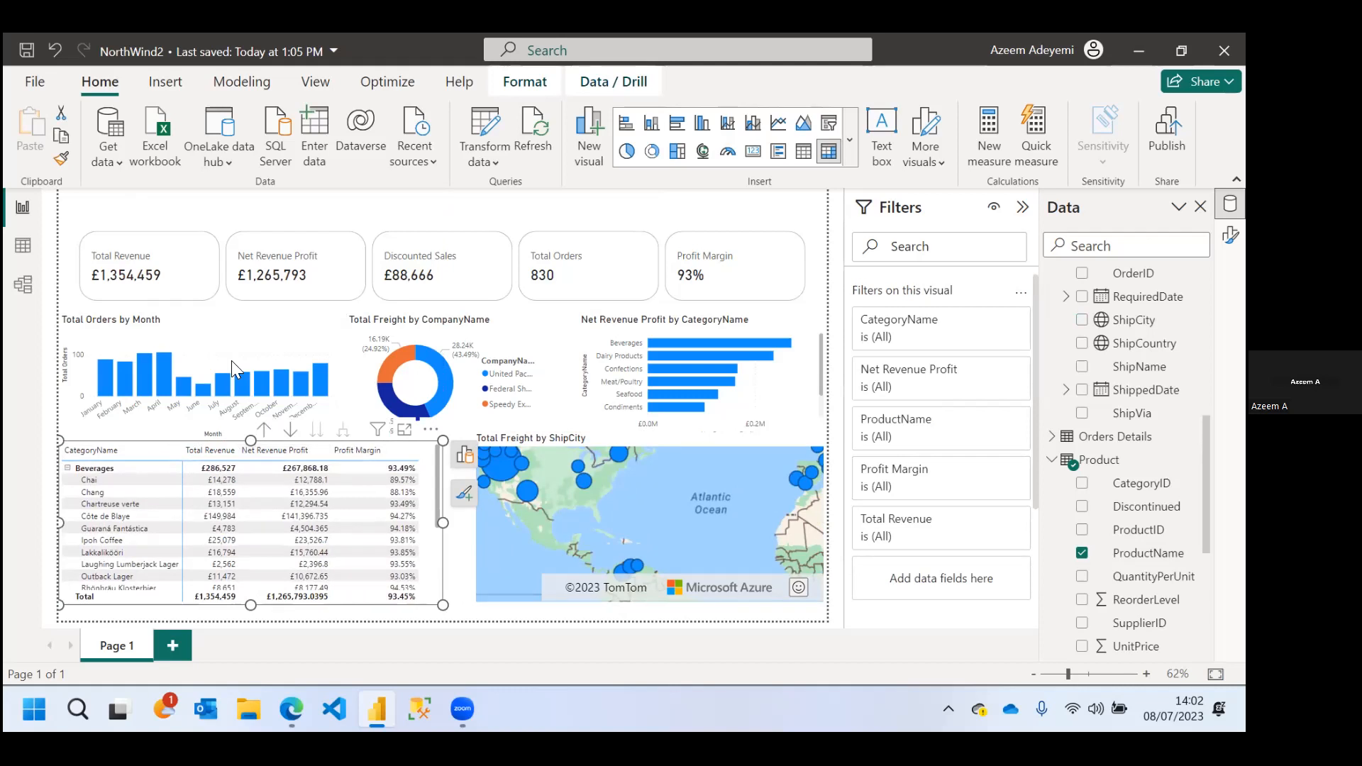
pyautogui.click(88, 213)
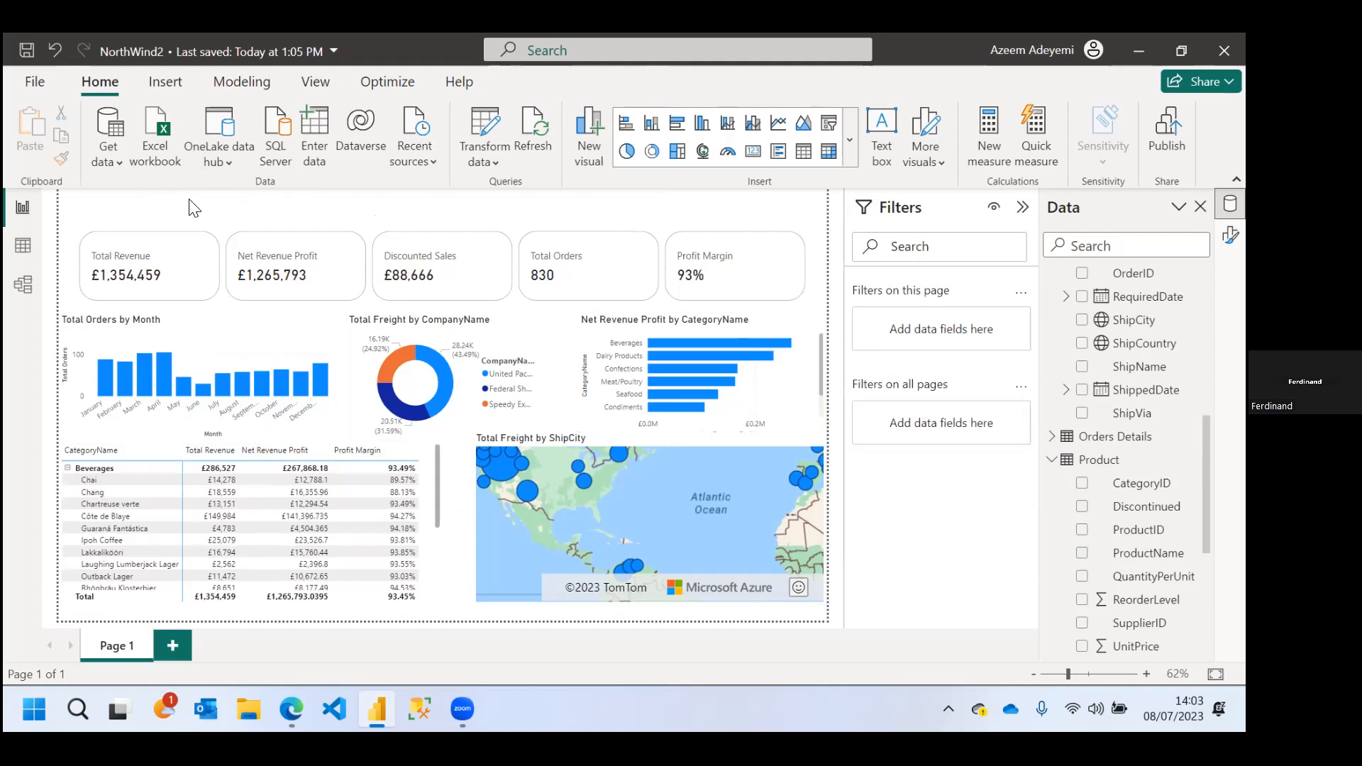
# Add a second report page and insert a Q&A visual from the AI visuals on it
pyautogui.click(173, 646)
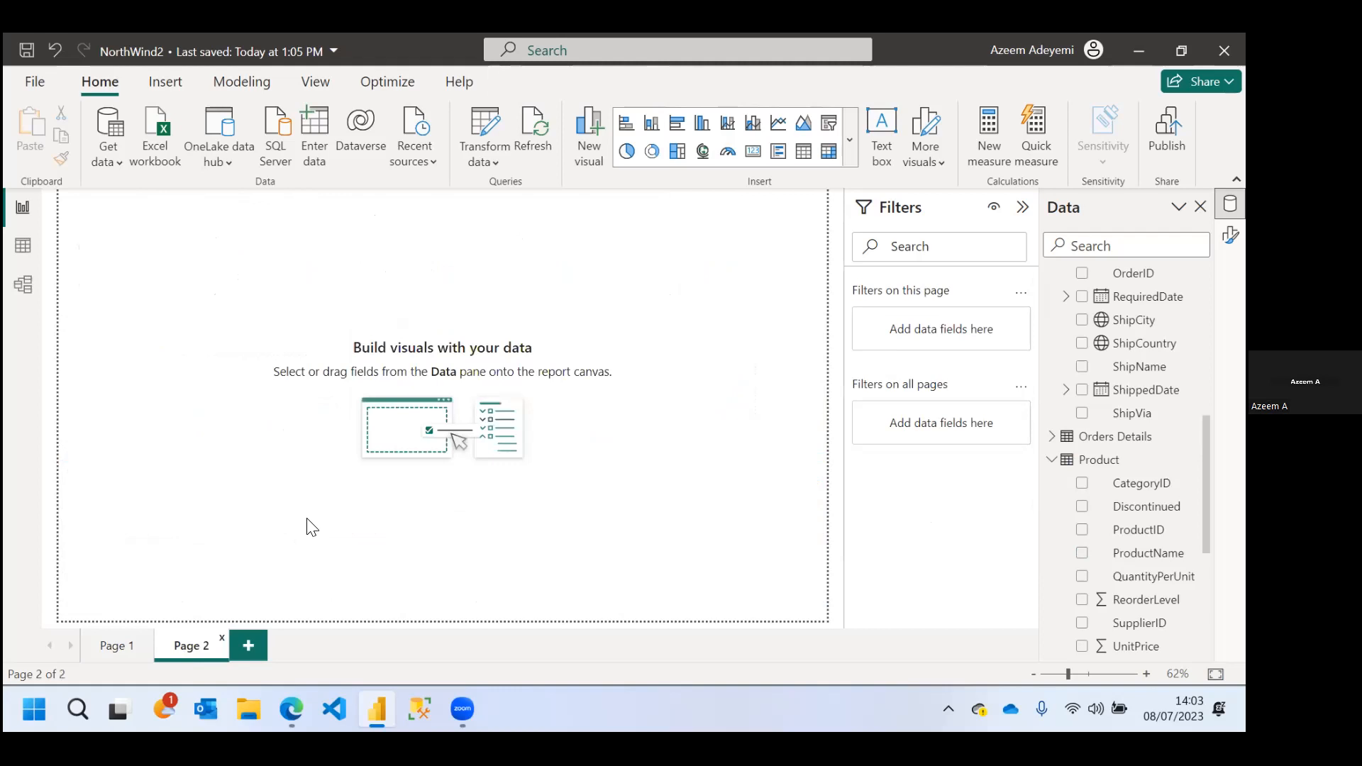
pyautogui.click(850, 142)
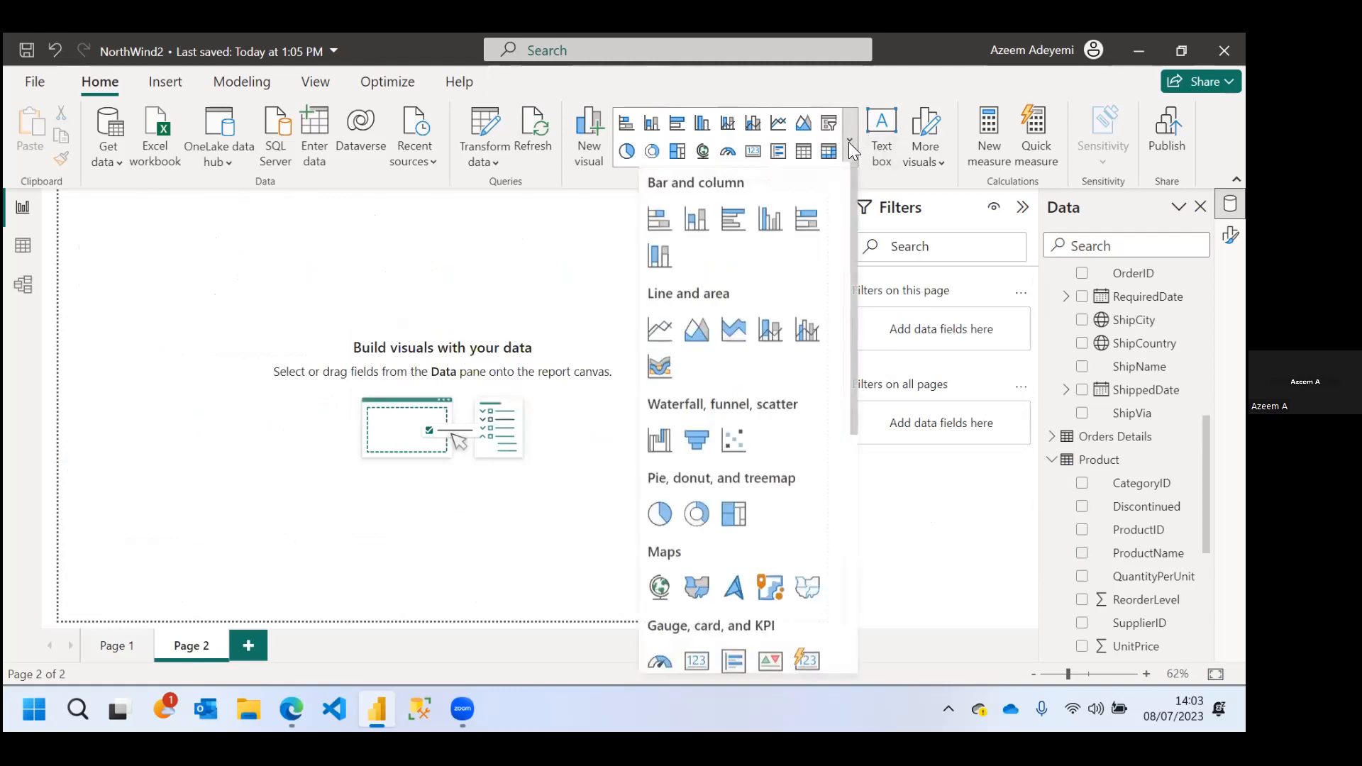
pyautogui.moveTo(850, 260); pyautogui.dragTo(843, 519)
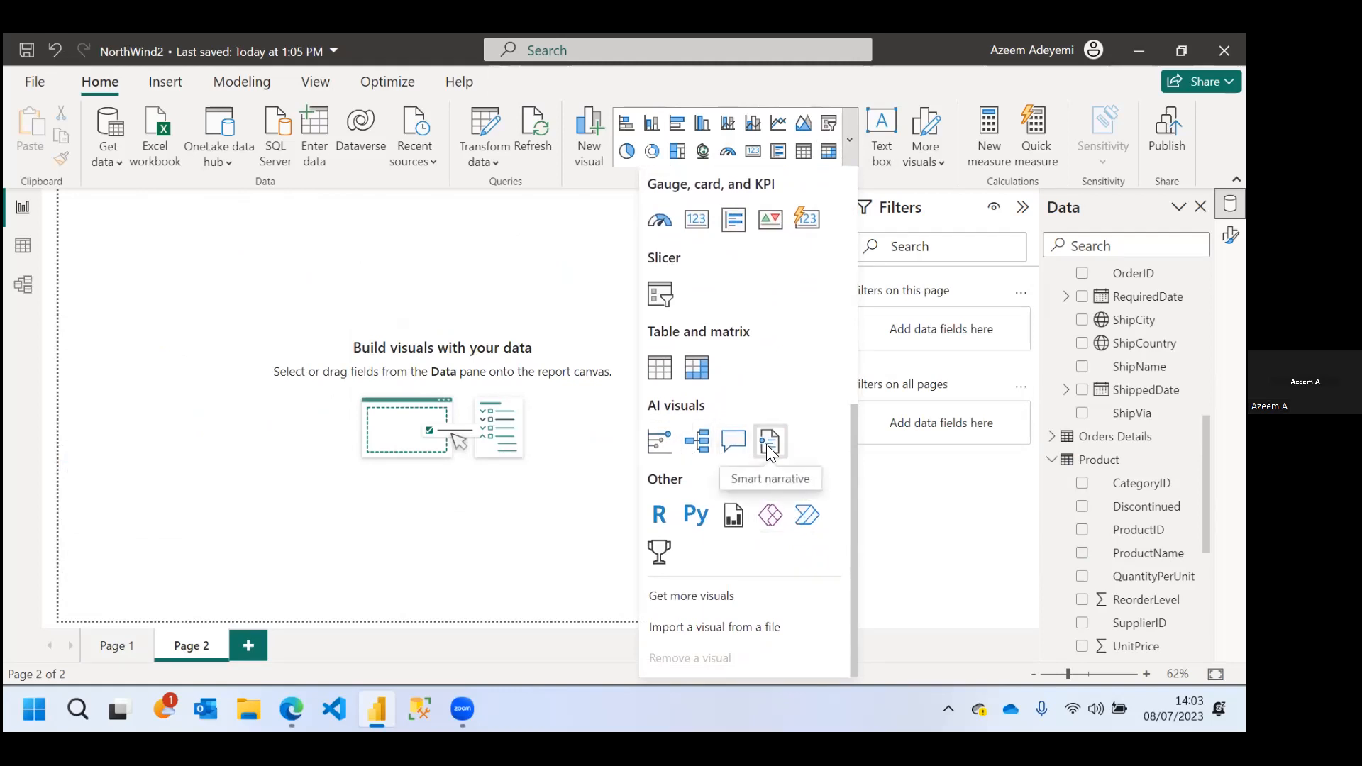
pyautogui.click(740, 446)
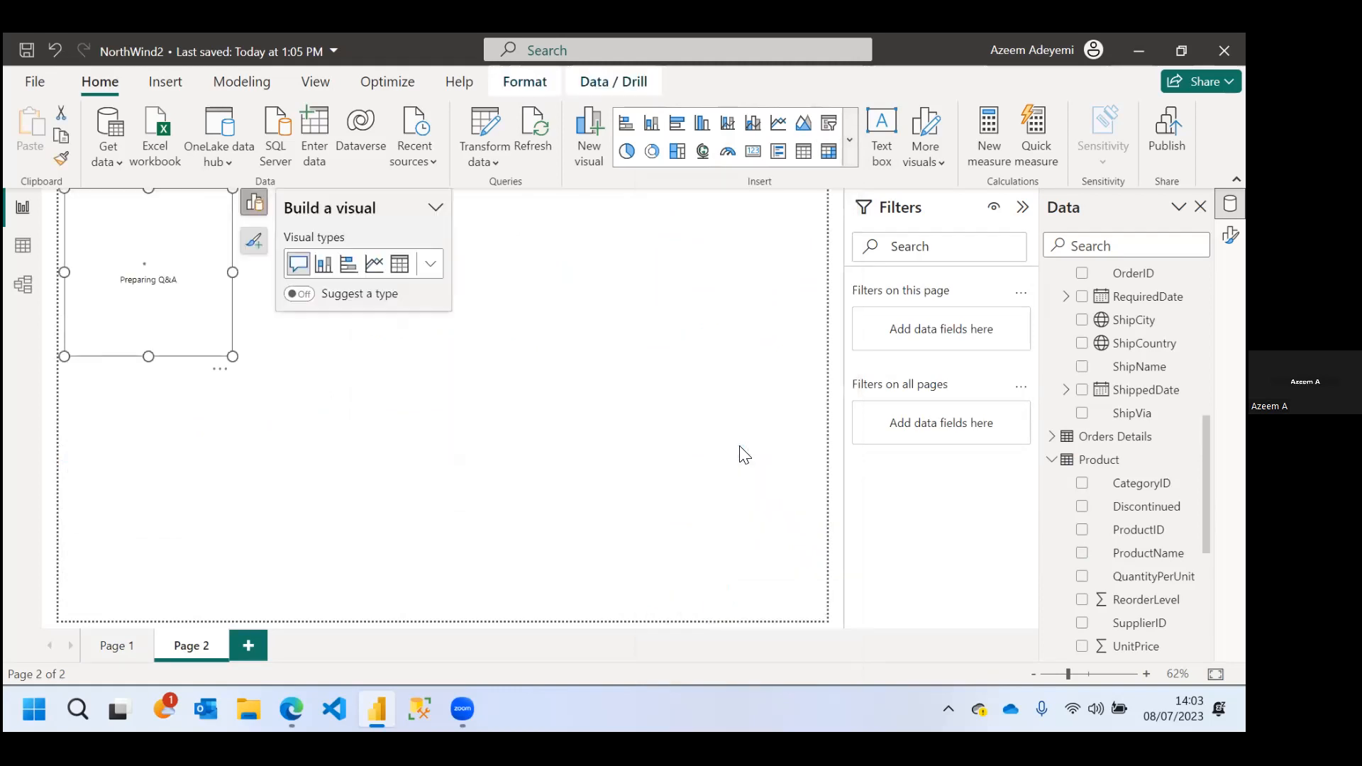
# Move the Q&A visual away from the page corner and enlarge it to cover the middle of the page
pyautogui.moveTo(201, 295); pyautogui.dragTo(298, 401)
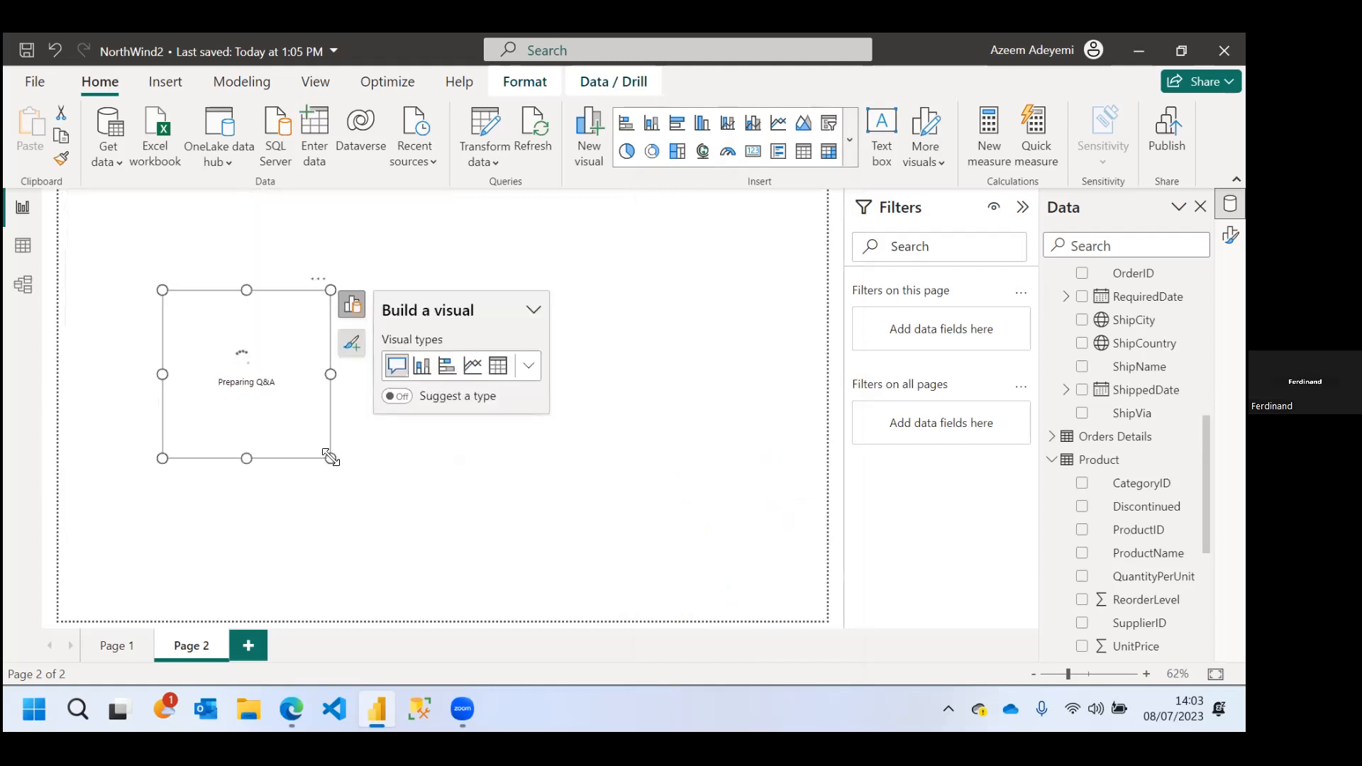
pyautogui.moveTo(331, 459); pyautogui.dragTo(617, 548)
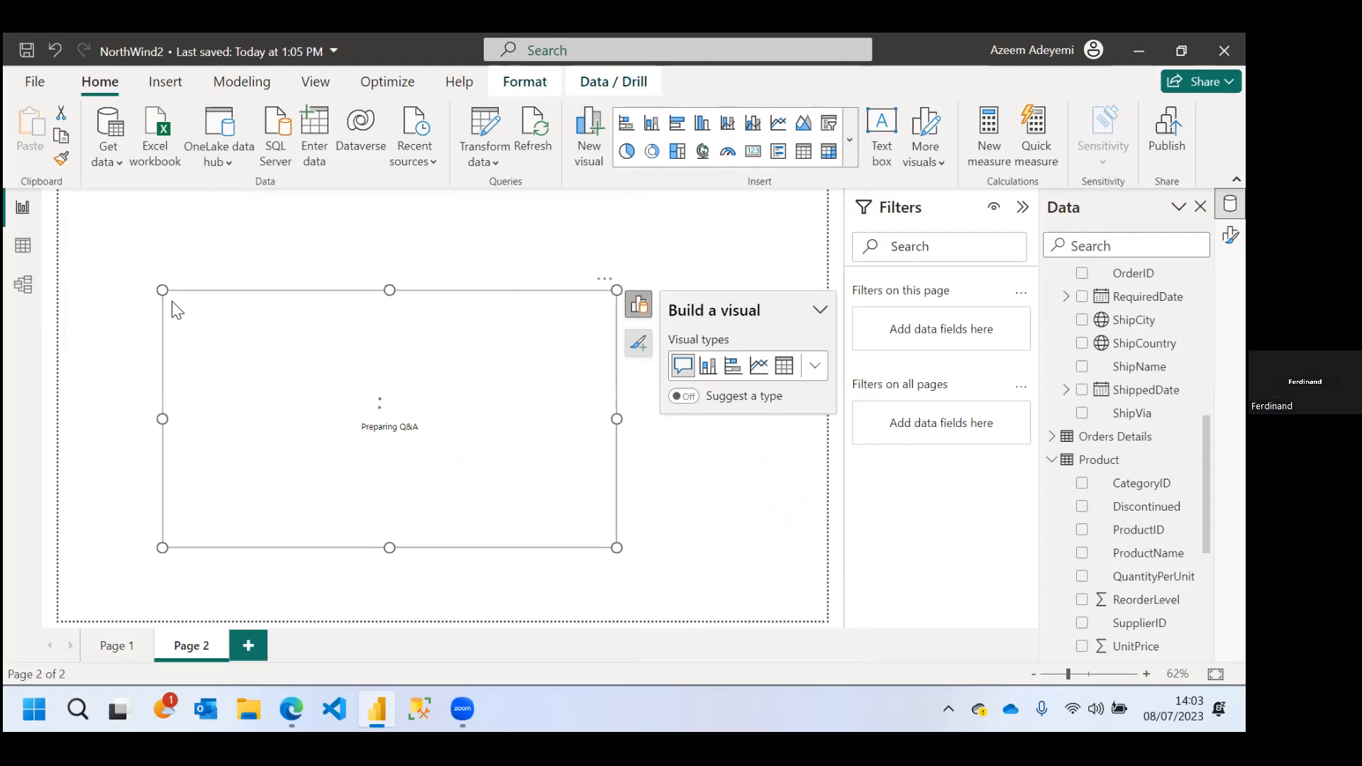
pyautogui.moveTo(158, 288); pyautogui.dragTo(148, 276)
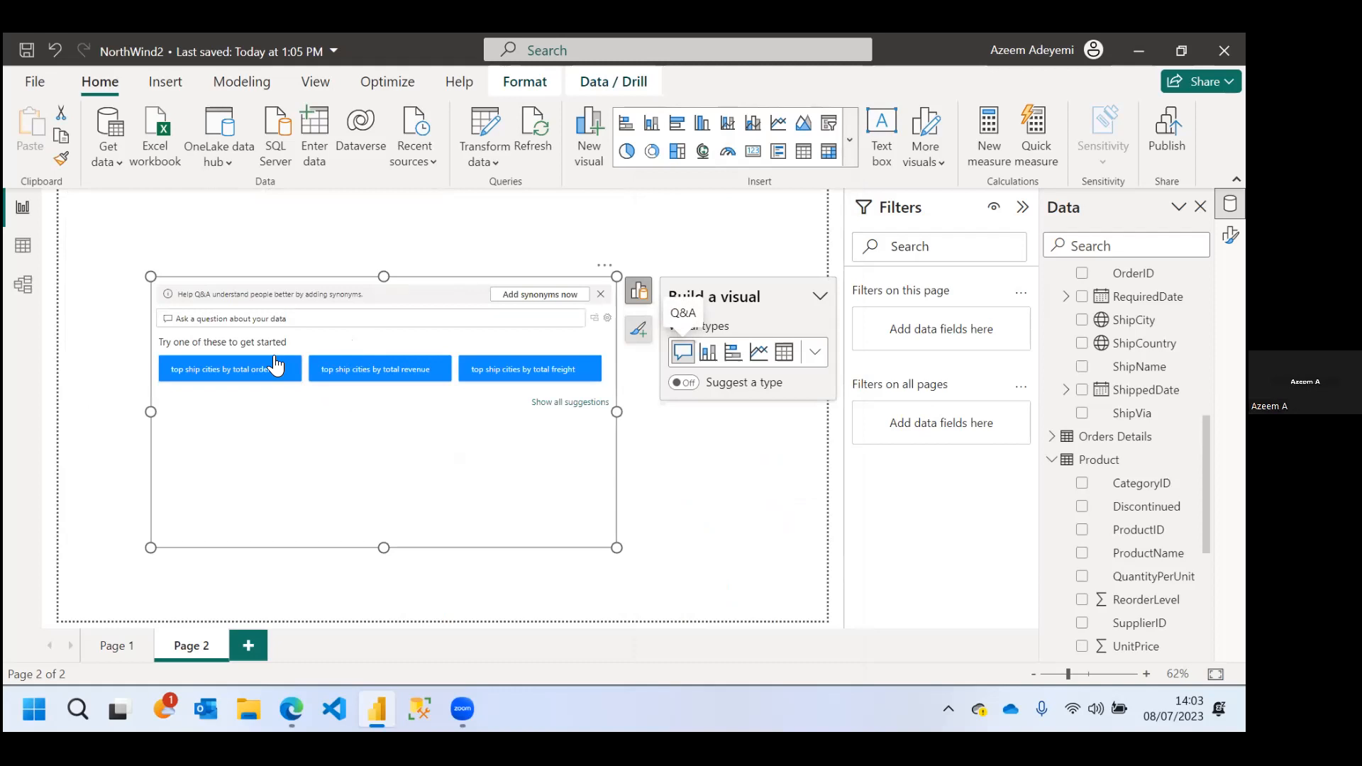
# Ask the Q&A visual for "total salesamount"
pyautogui.click(234, 320)
pyautogui.write('total salesamount')
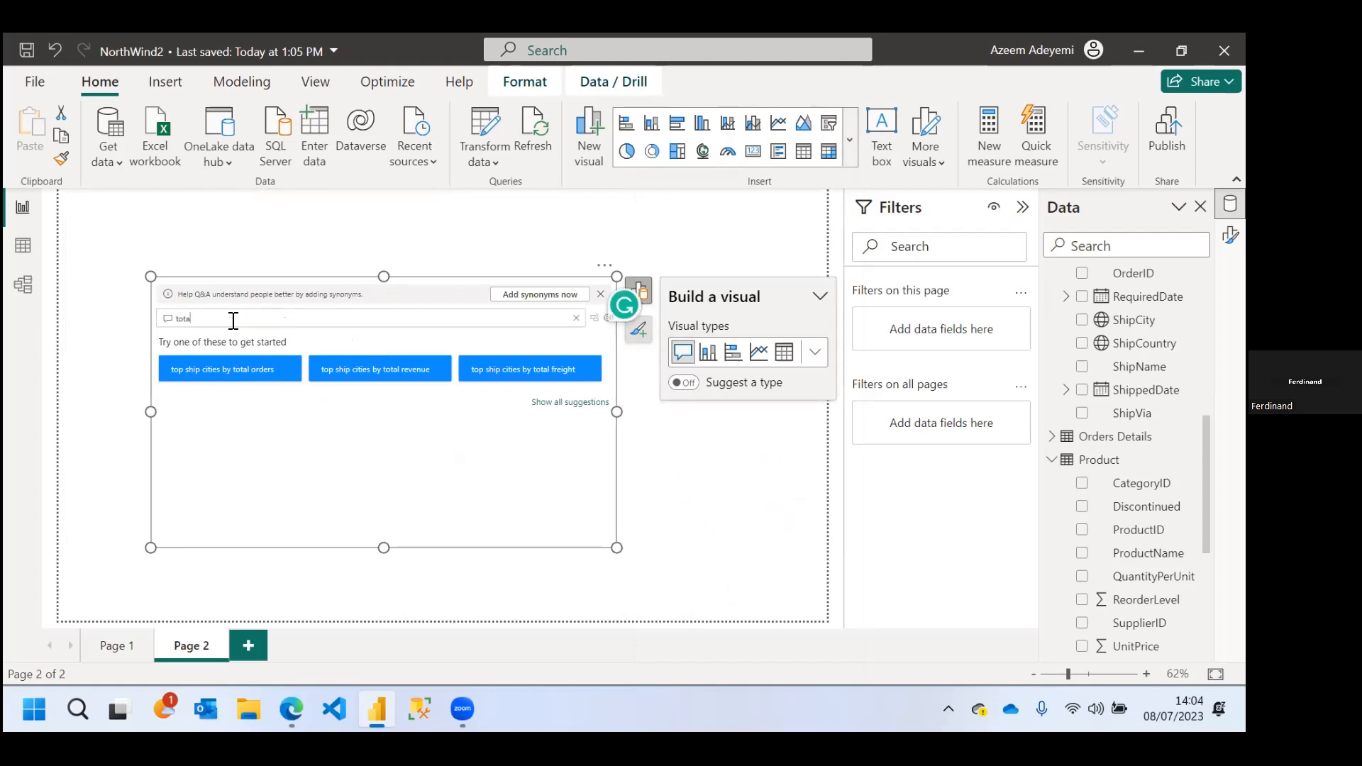
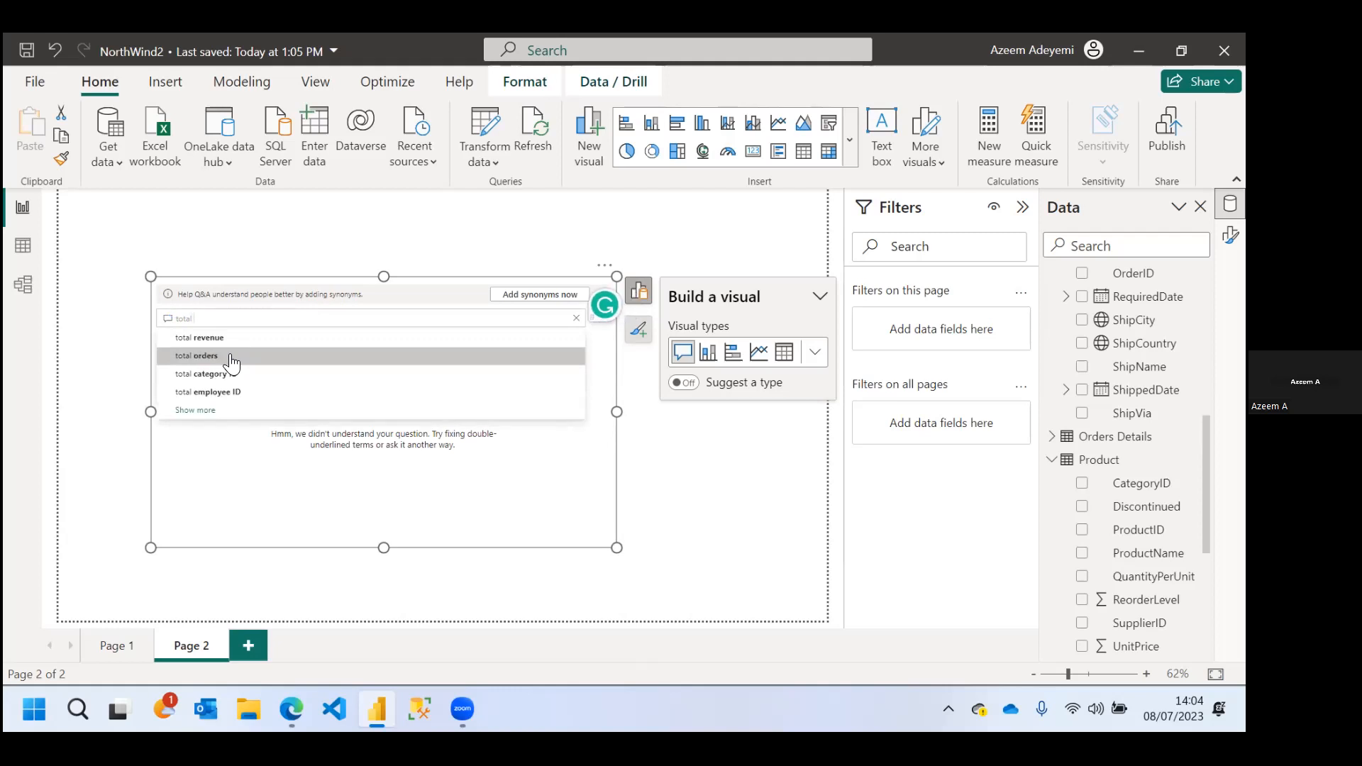
pyautogui.write('ales')
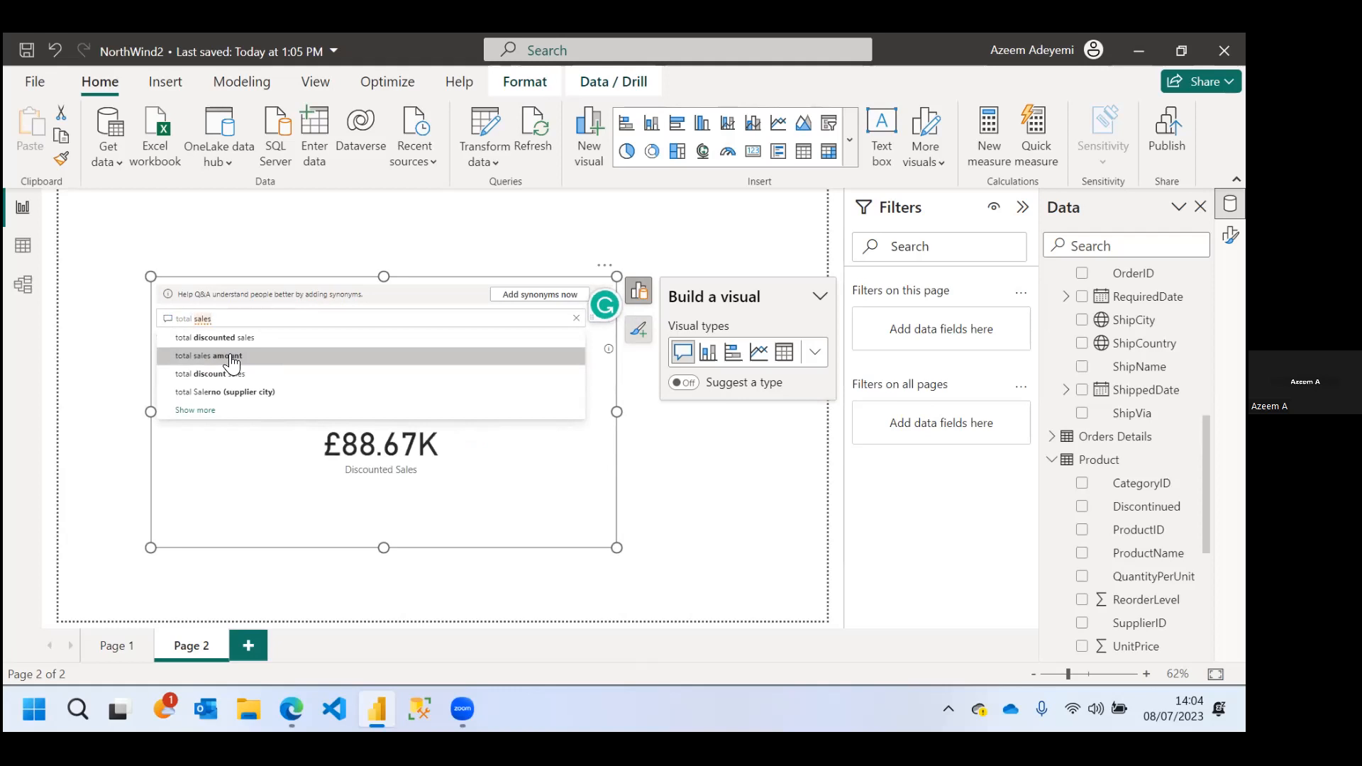
pyautogui.write('amou')
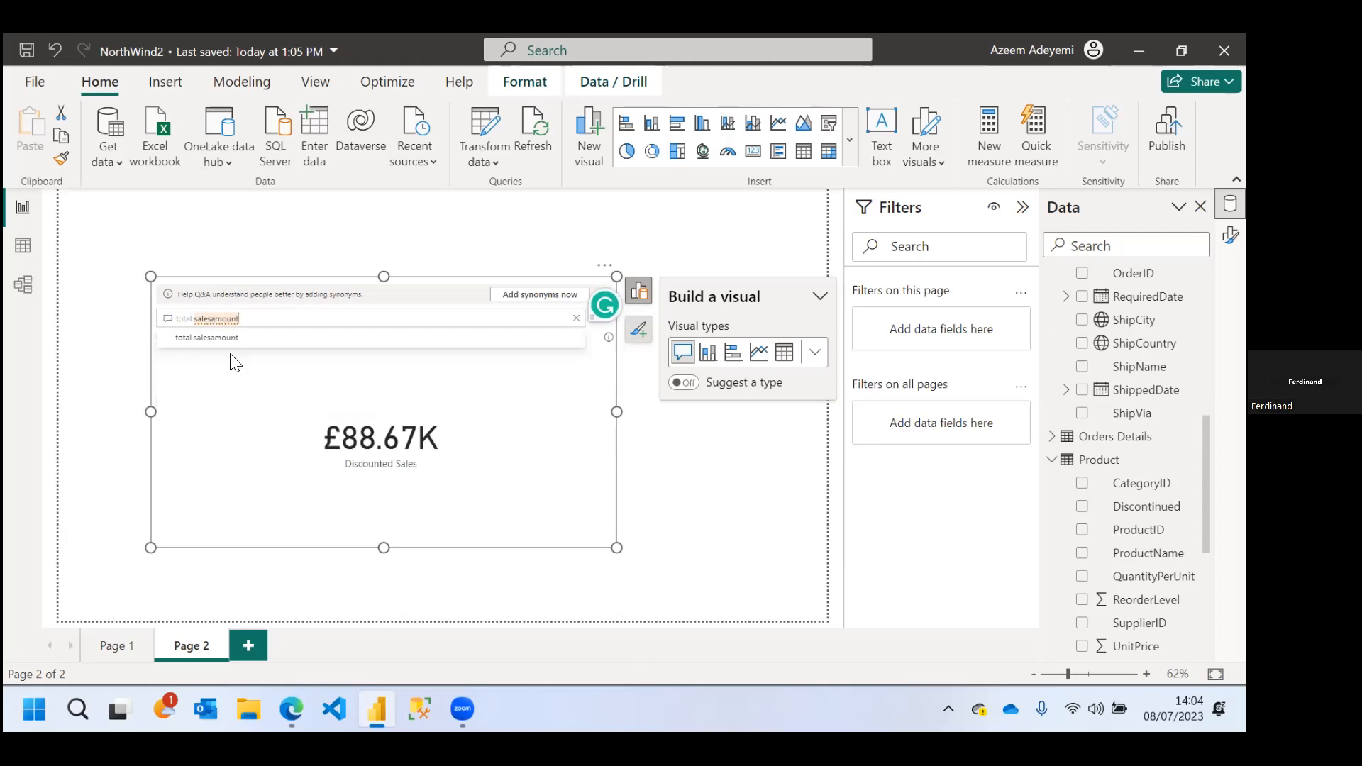
pyautogui.write('nt')
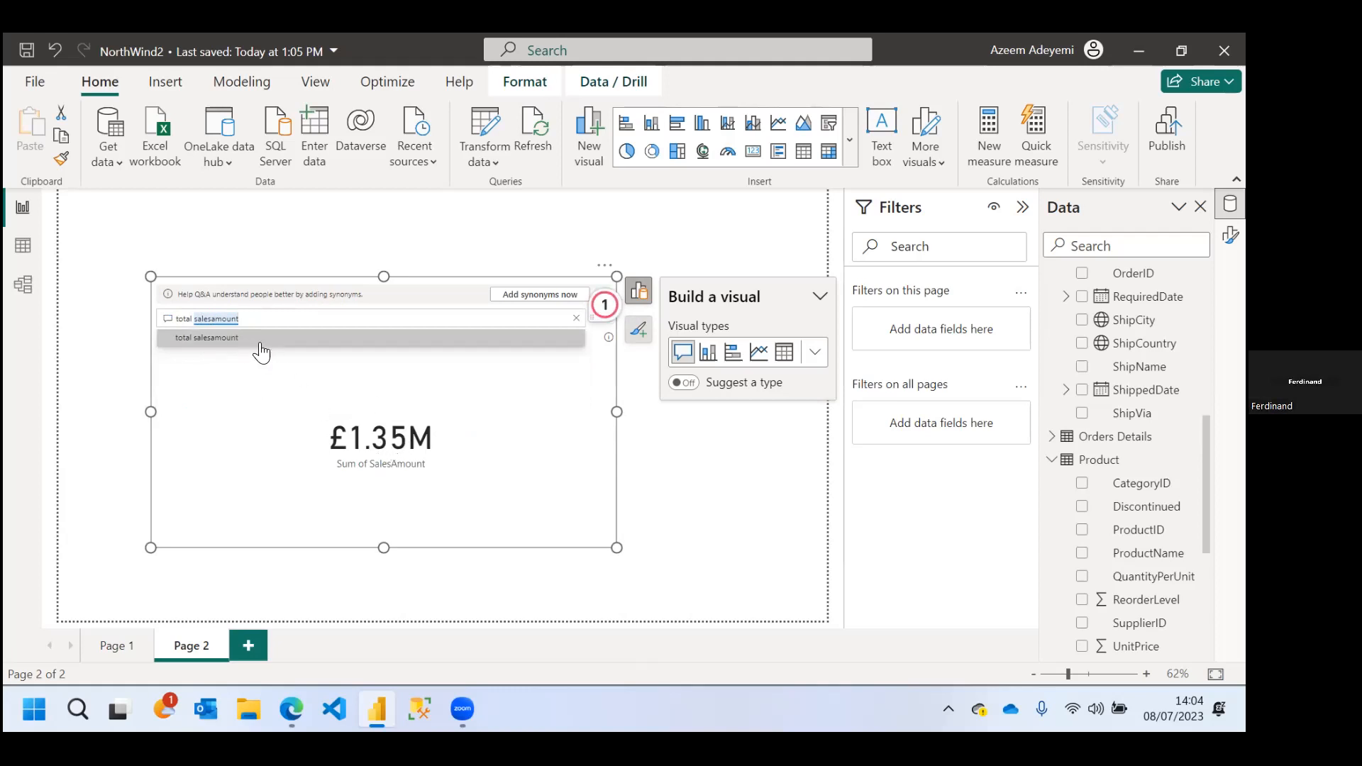
pyautogui.click(231, 337)
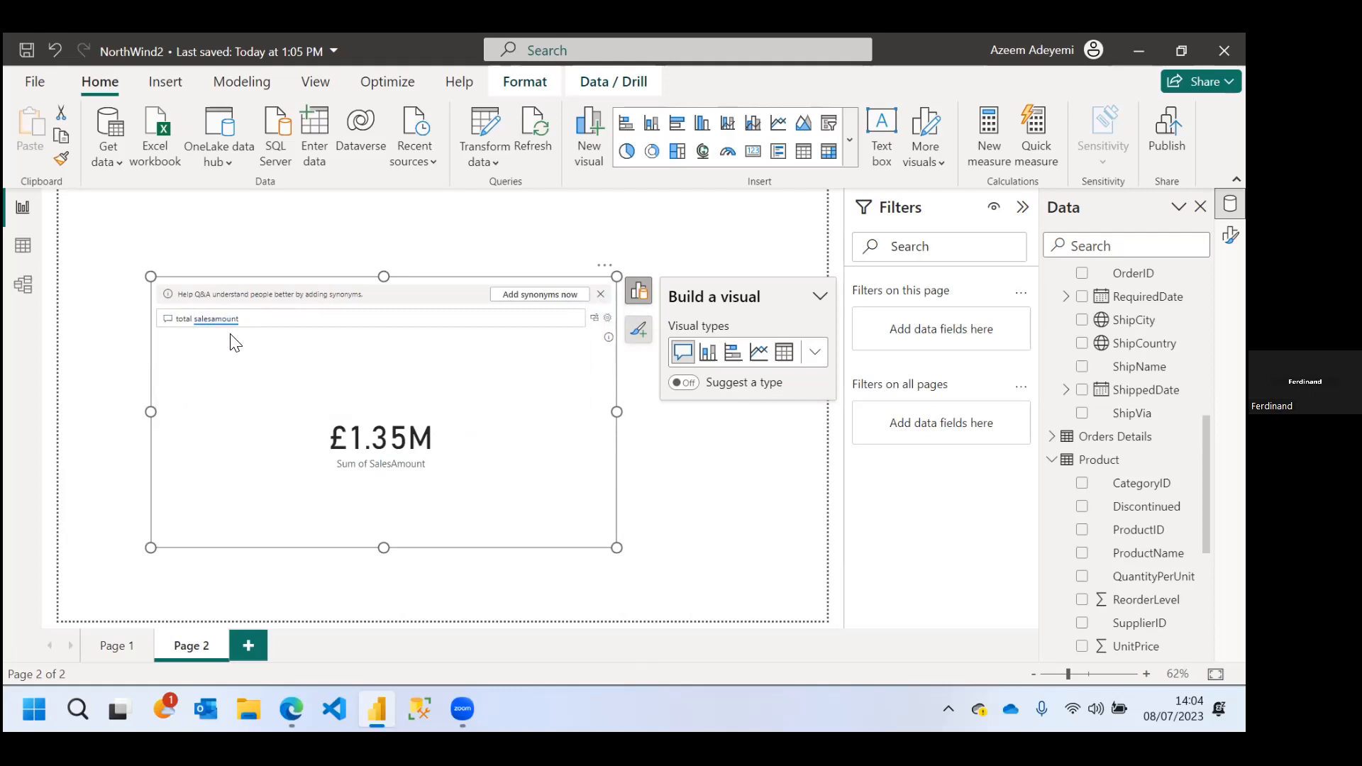
# Replace the Q&A question with "average sales per product name"
pyautogui.click(256, 318)
pyautogui.moveTo(255, 319); pyautogui.dragTo(177, 317)
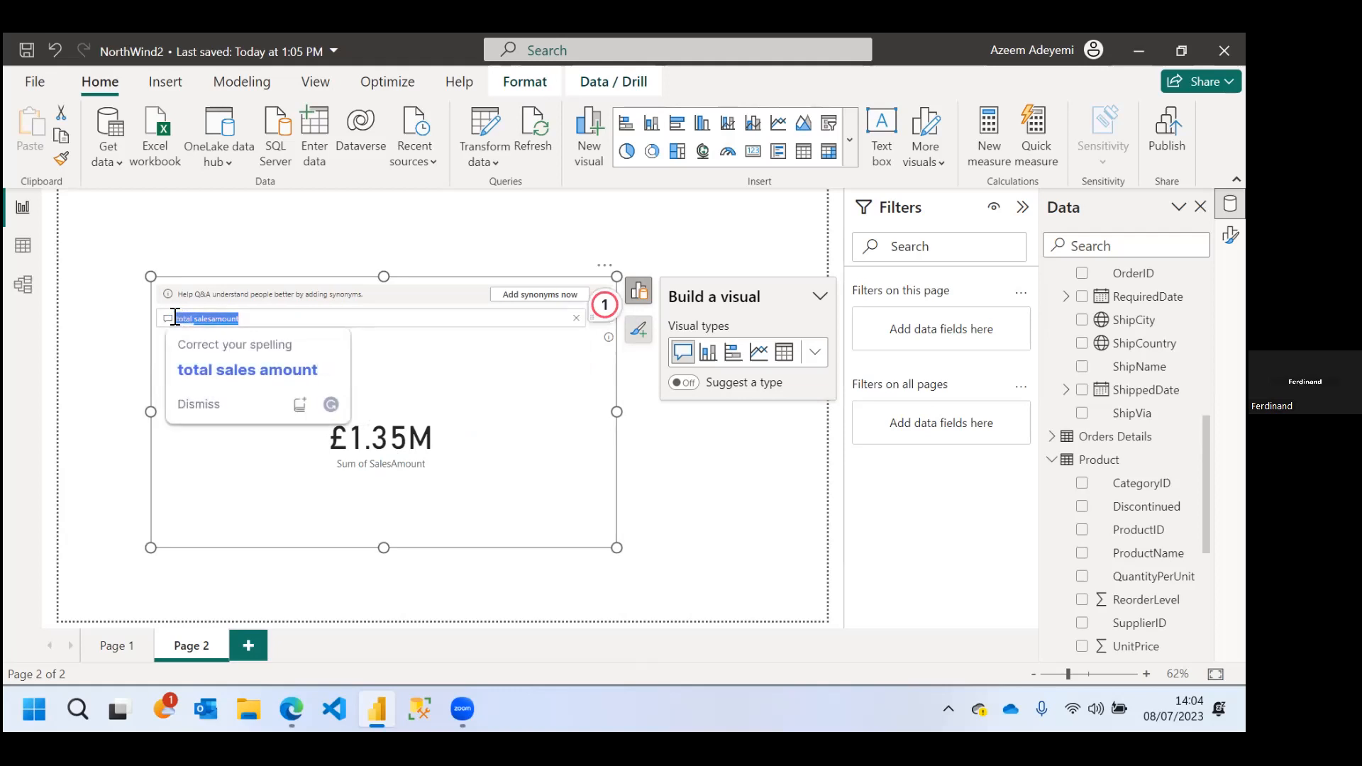
pyautogui.write('average sales')
pyautogui.press('BackSpace')
pyautogui.press('BackSpace')
pyautogui.press('BackSpace')
pyautogui.press('BackSpace')
pyautogui.press('BackSpace')
pyautogui.press('BackSpace')
pyautogui.press('BackSpace')
pyautogui.press('BackSpace')
pyautogui.press('BackSpace')
pyautogui.write('rage sales per pr')
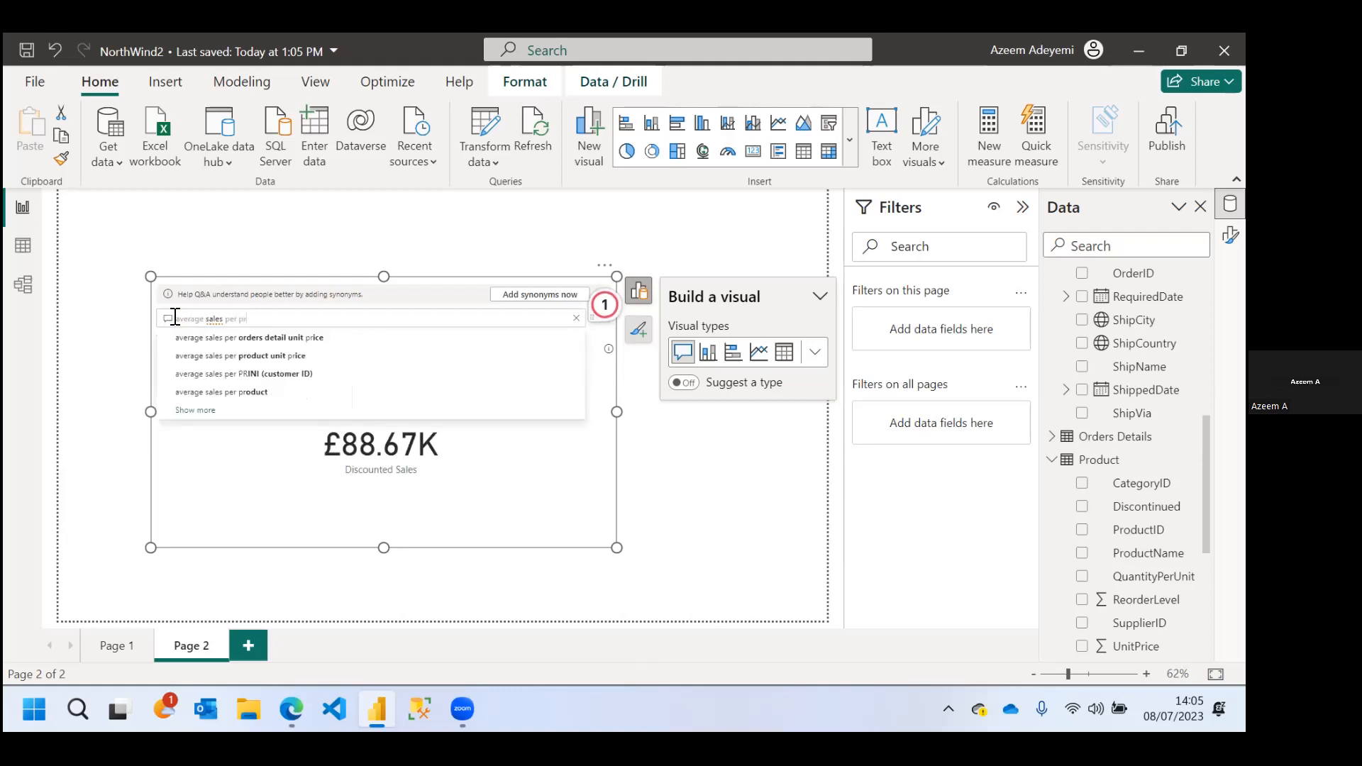
pyautogui.write('oduct')
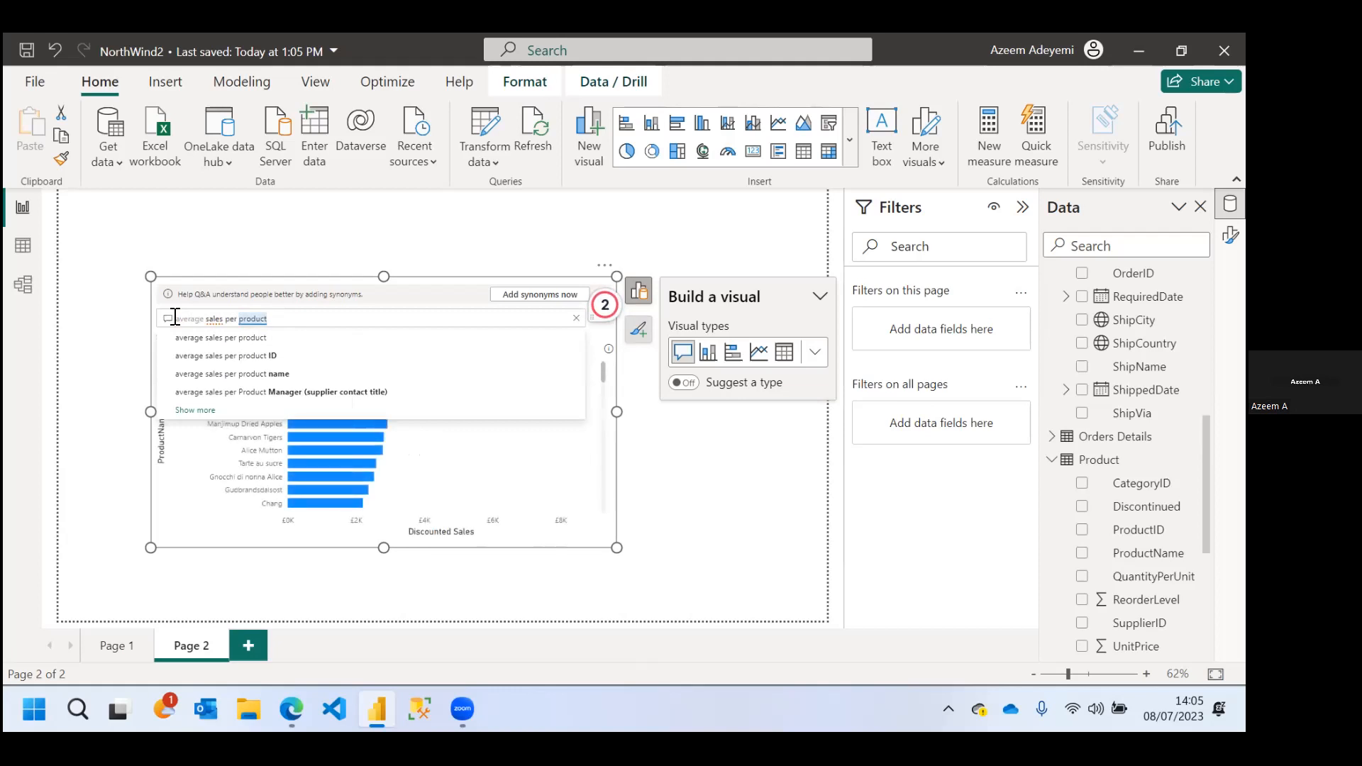
pyautogui.click(205, 376)
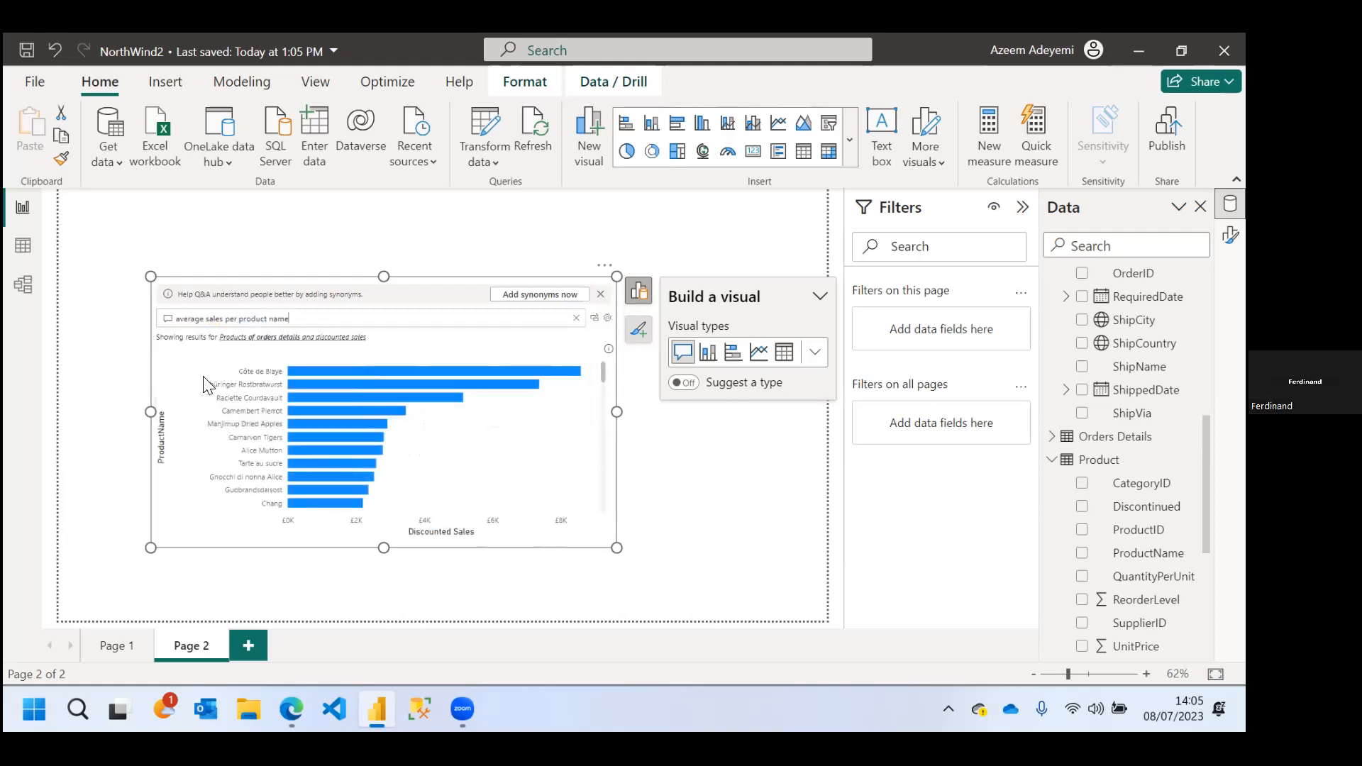